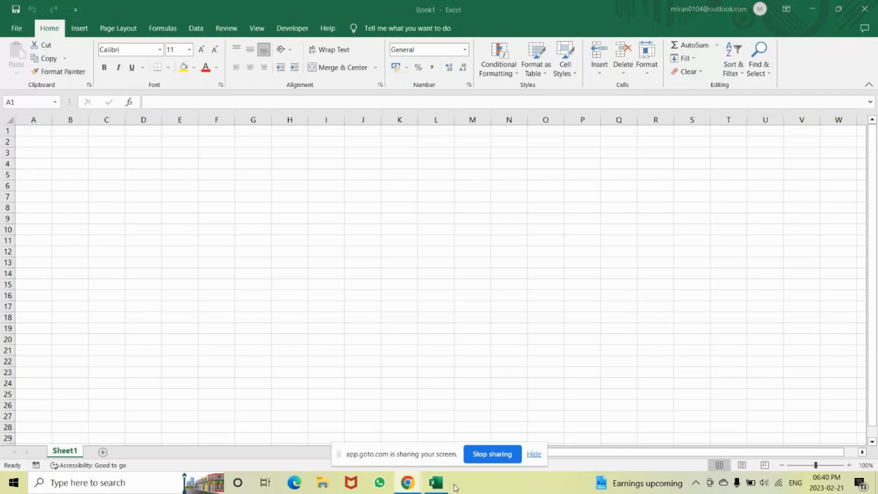
{"action": "left_click", "coordinate": [437, 483]}
{"action": "left_click", "coordinate": [437, 307]}
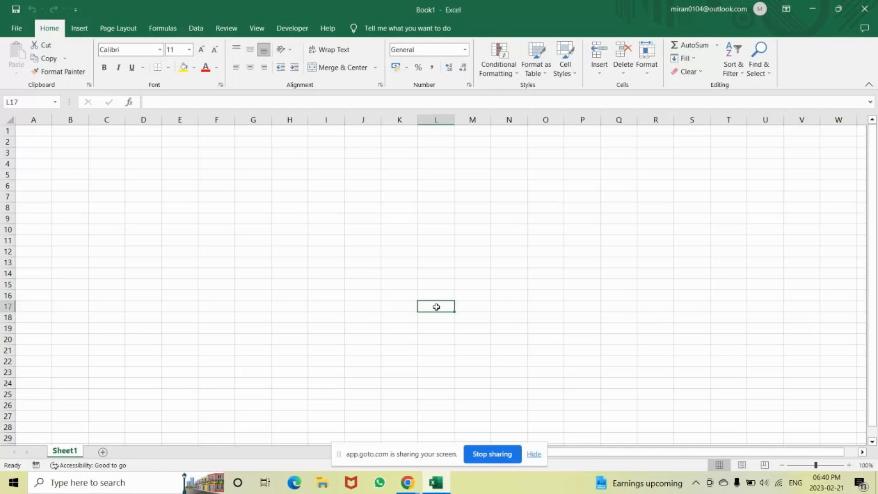
{"action": "left_click", "coordinate": [814, 9]}
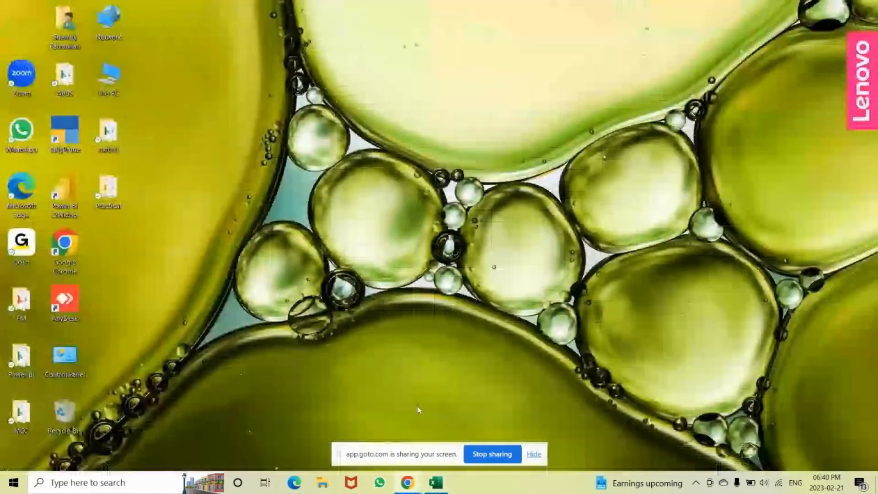
{"action": "left_click", "coordinate": [434, 486]}
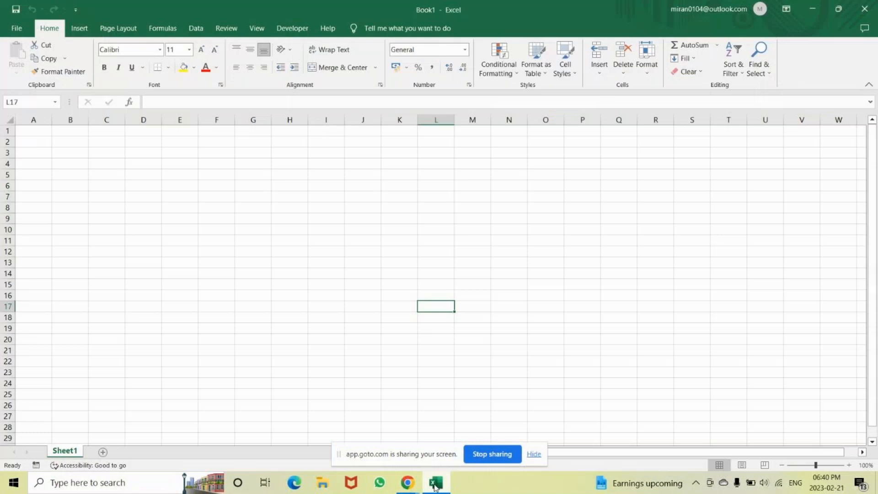
Switch to Chrome and search the web for "sample data in excel for dashboard" in a new tab.
{"action": "mouse_move", "coordinate": [408, 482]}
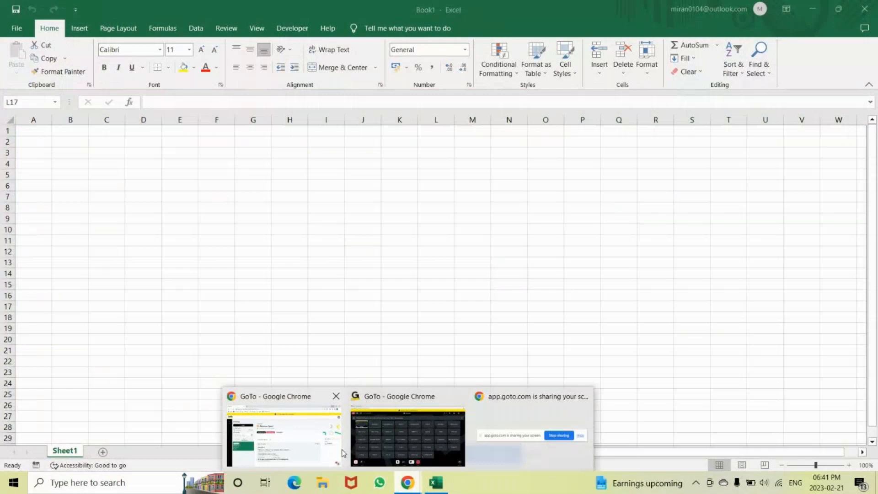
{"action": "left_click", "coordinate": [342, 453]}
{"action": "key", "text": "ctrl+t"}
{"action": "type", "text": "sample"}
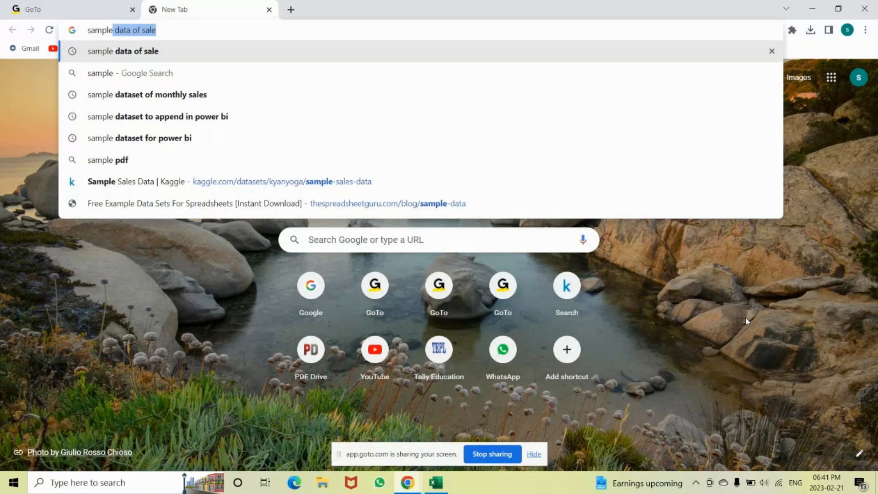
{"action": "type", "text": " data"}
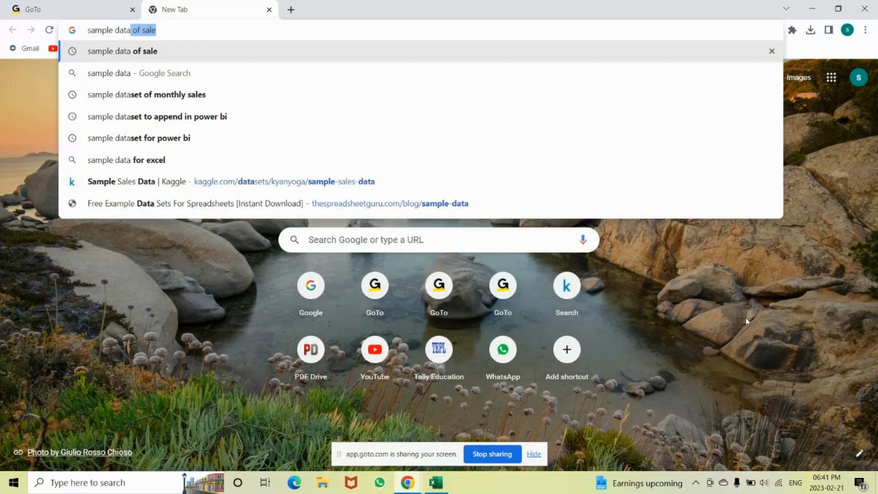
{"action": "type", "text": " in excel for d"}
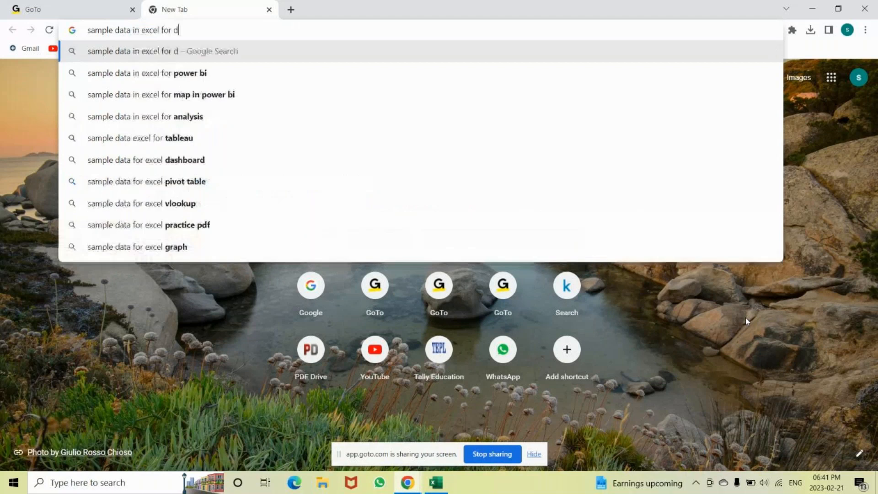
{"action": "type", "text": "ashb"}
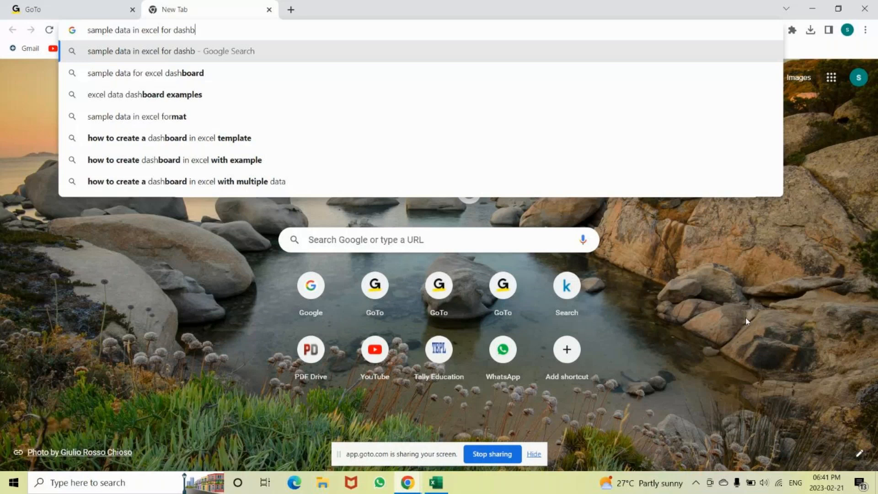
{"action": "type", "text": "oard"}
{"action": "key", "text": "Return"}
Open the Contextures Excel sample data page and follow its links to the Office Supply Sales Table and the download section.
{"action": "scroll", "coordinate": [248, 405], "scroll_direction": "down", "scroll_amount": 1}
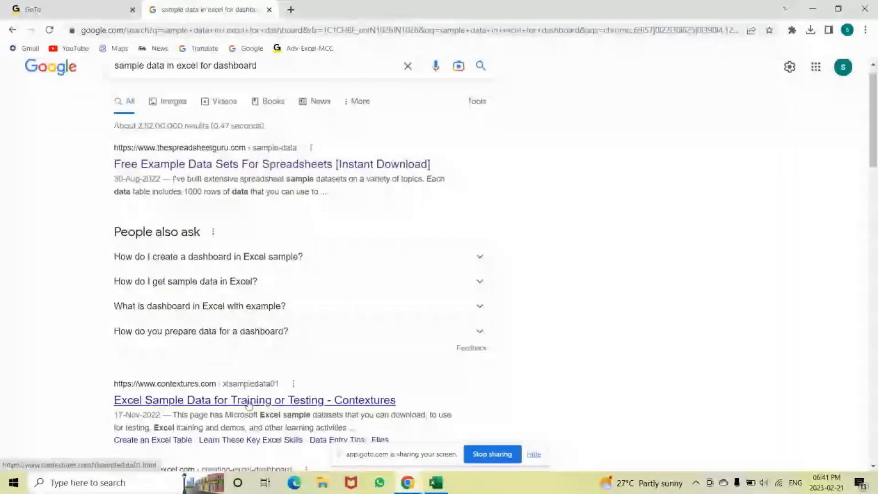
{"action": "scroll", "coordinate": [248, 405], "scroll_direction": "down", "scroll_amount": 2}
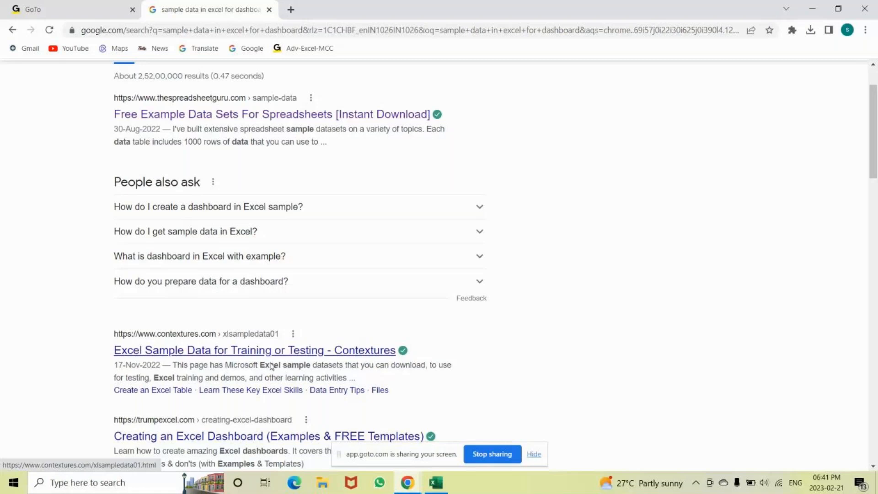
{"action": "left_click", "coordinate": [263, 351]}
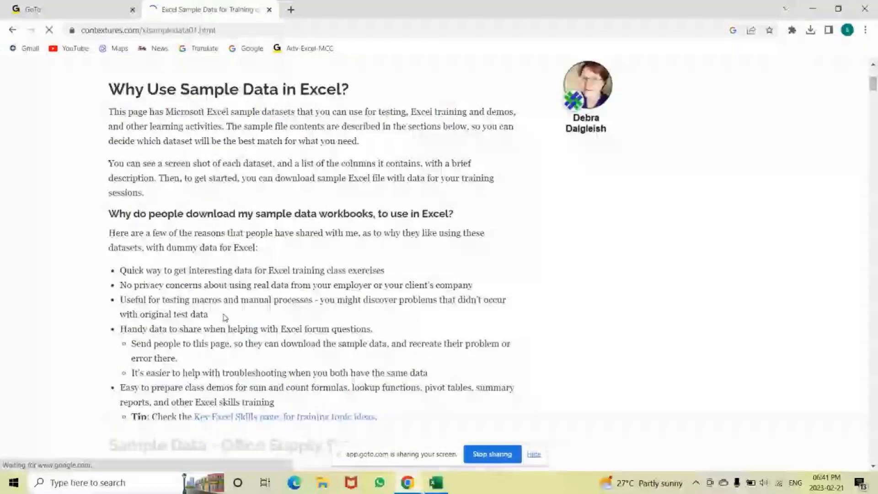
{"action": "scroll", "coordinate": [226, 317], "scroll_direction": "down", "scroll_amount": 10}
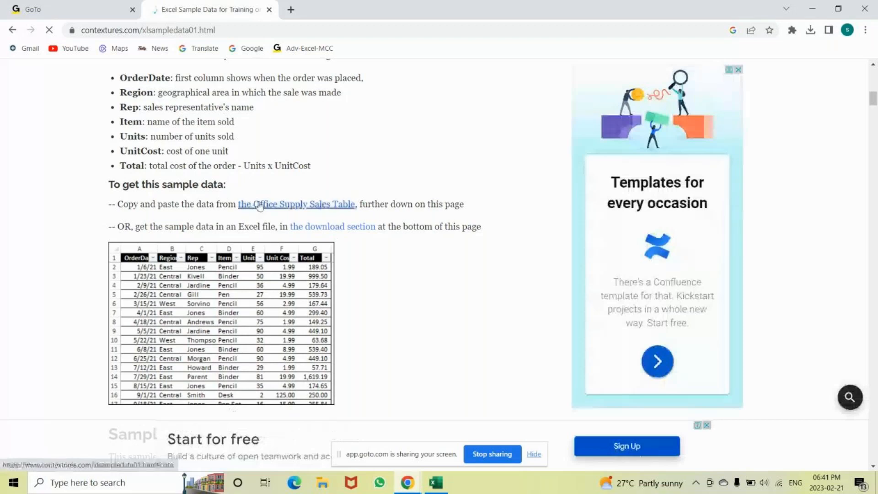
{"action": "scroll", "coordinate": [298, 222], "scroll_direction": "down", "scroll_amount": 1}
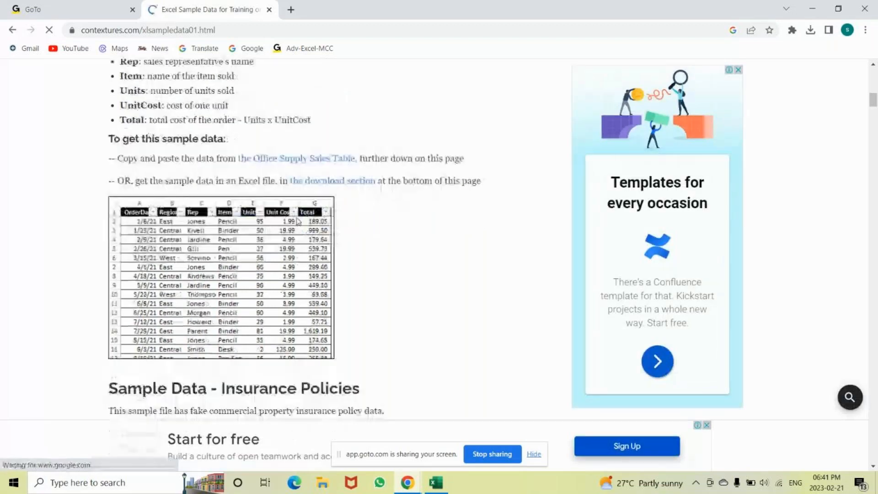
{"action": "scroll", "coordinate": [303, 207], "scroll_direction": "up", "scroll_amount": 1}
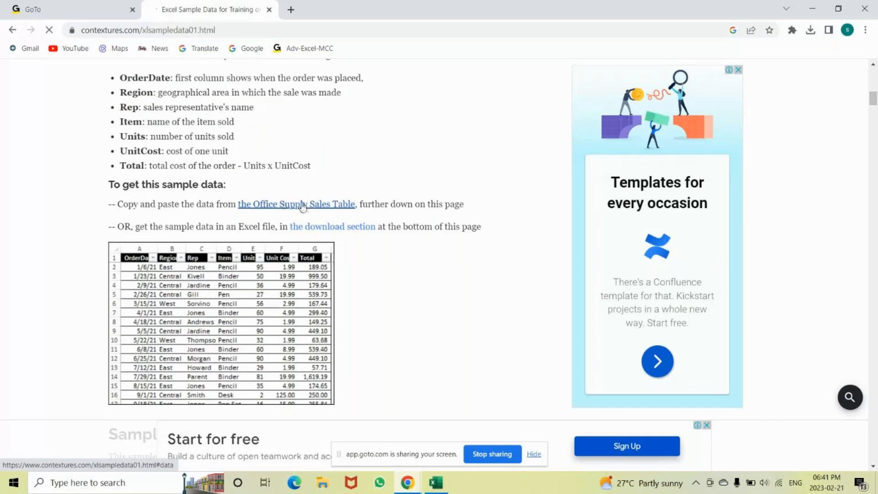
{"action": "left_click", "coordinate": [303, 207]}
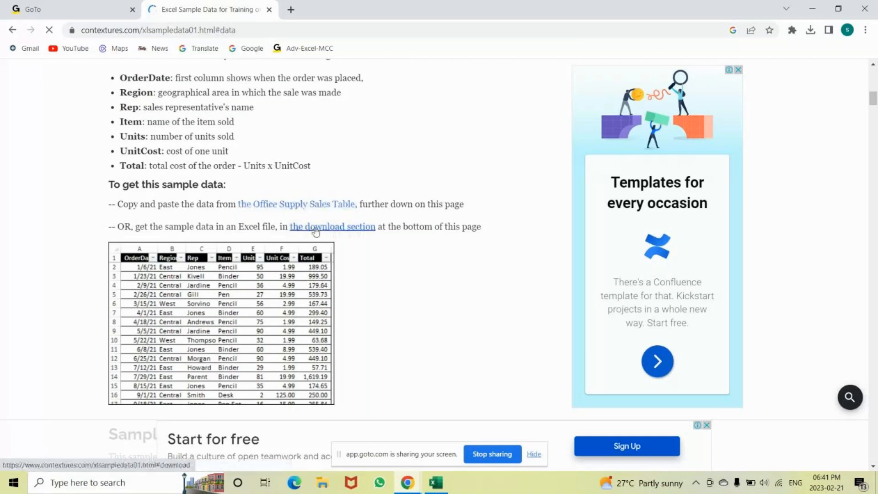
{"action": "left_click", "coordinate": [329, 232]}
Look through the page's other sample datasets, including insurance policies, workplace safety and work orders.
{"action": "scroll", "coordinate": [366, 245], "scroll_direction": "down", "scroll_amount": 2}
{"action": "scroll", "coordinate": [366, 246], "scroll_direction": "down", "scroll_amount": 7}
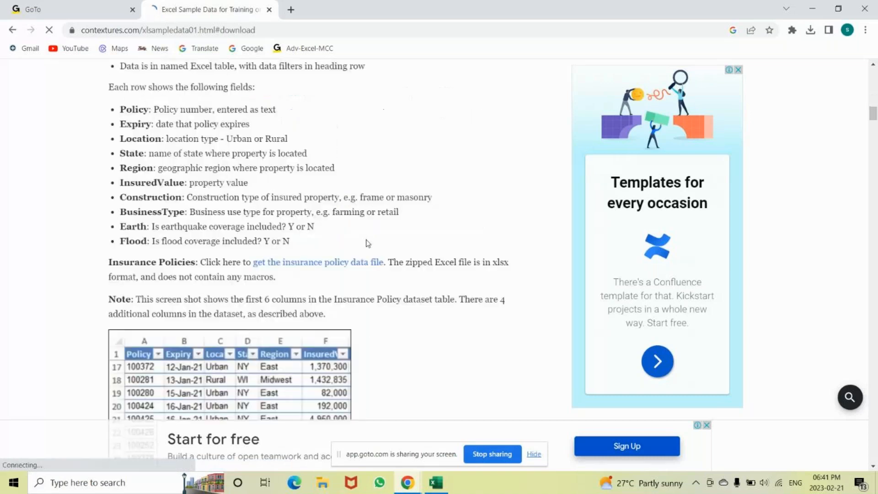
{"action": "scroll", "coordinate": [367, 243], "scroll_direction": "down", "scroll_amount": 8}
{"action": "scroll", "coordinate": [369, 243], "scroll_direction": "down", "scroll_amount": 10}
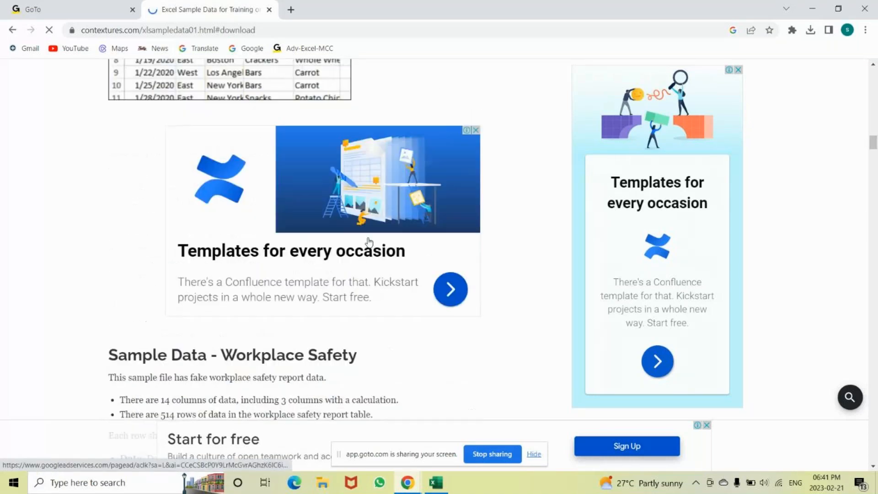
{"action": "scroll", "coordinate": [369, 242], "scroll_direction": "down", "scroll_amount": 7}
{"action": "scroll", "coordinate": [370, 242], "scroll_direction": "down", "scroll_amount": 5}
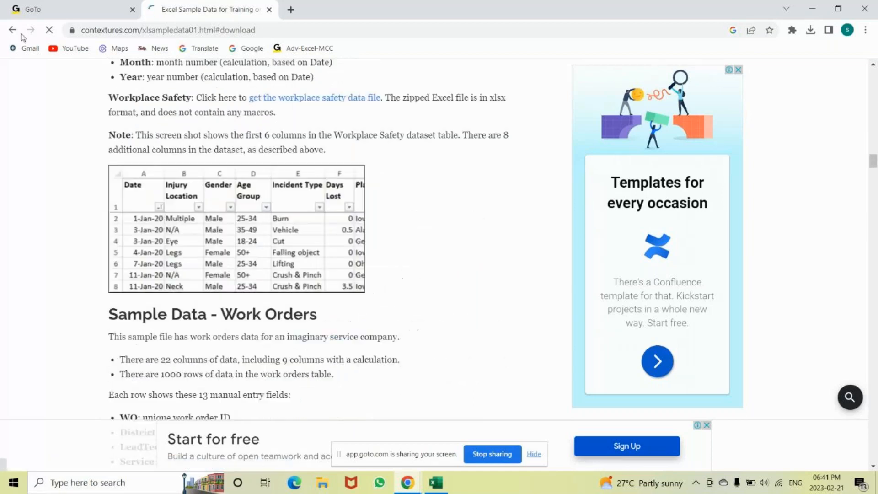
{"action": "left_click", "coordinate": [20, 34]}
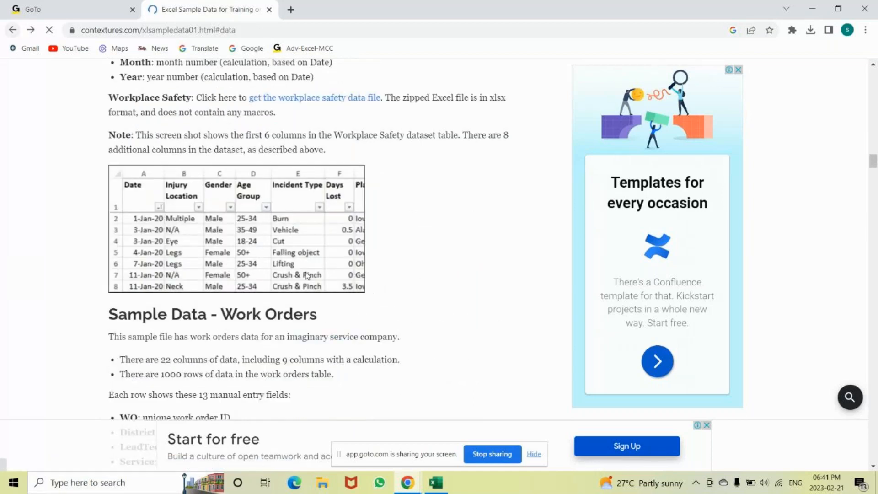
{"action": "scroll", "coordinate": [308, 276], "scroll_direction": "down", "scroll_amount": 2}
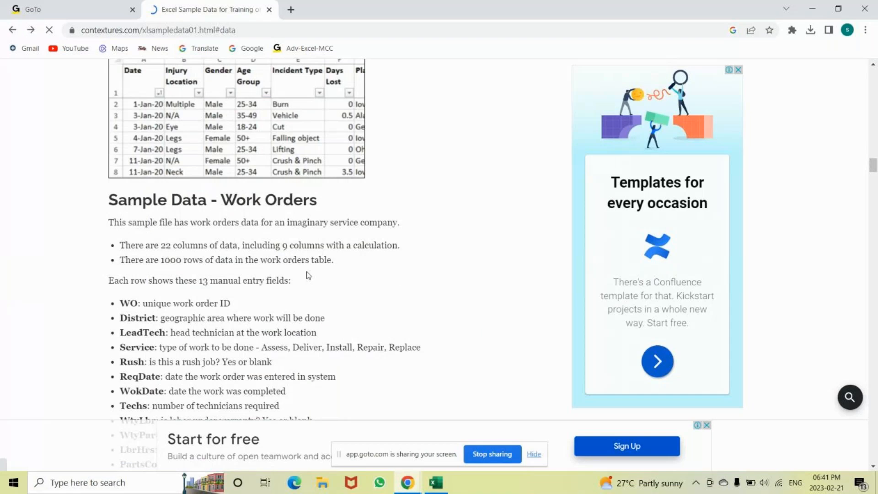
Close the sample data page and switch back to the blank Excel workbook.
{"action": "left_click", "coordinate": [270, 9]}
{"action": "left_click", "coordinate": [154, 9]}
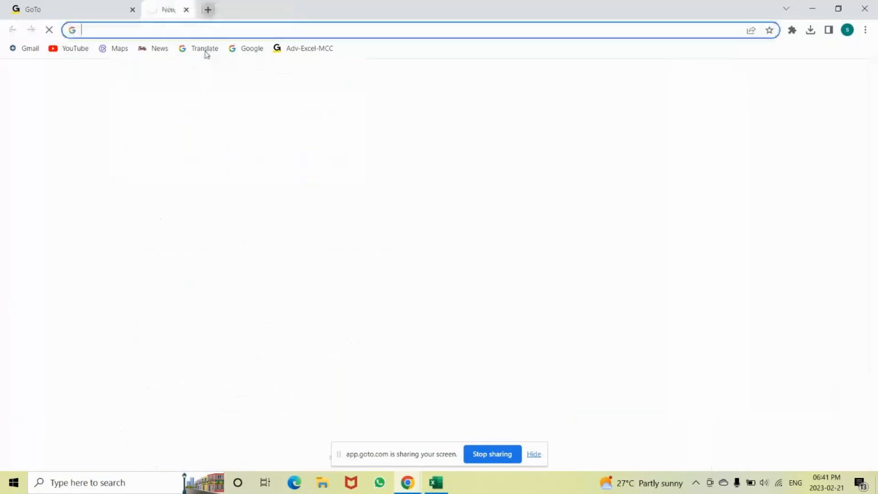
{"action": "left_click", "coordinate": [436, 483]}
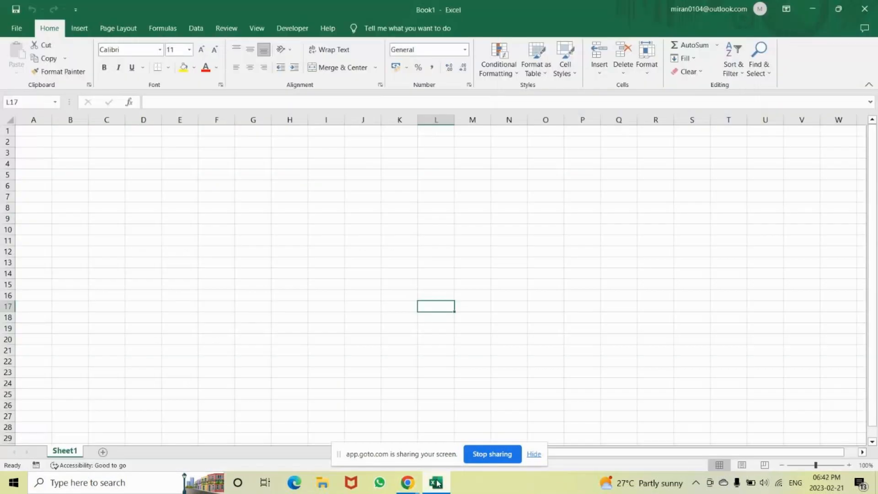
Select cell B2 and review the available conditional formatting options, from highlight cells rules to rule management.
{"action": "left_click", "coordinate": [81, 145]}
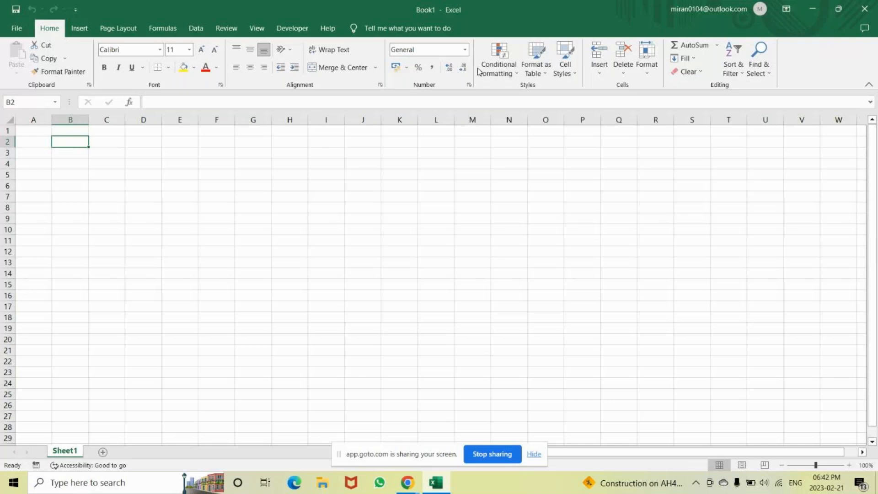
{"action": "left_click", "coordinate": [509, 74]}
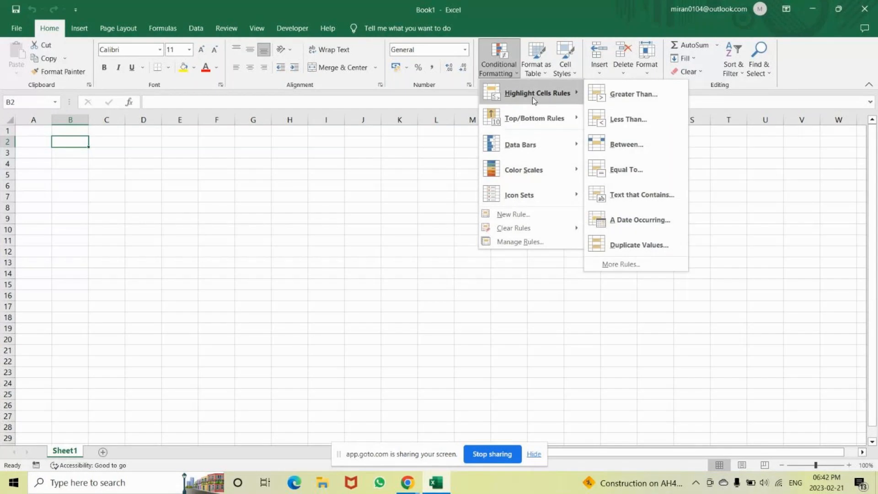
{"action": "mouse_move", "coordinate": [533, 118]}
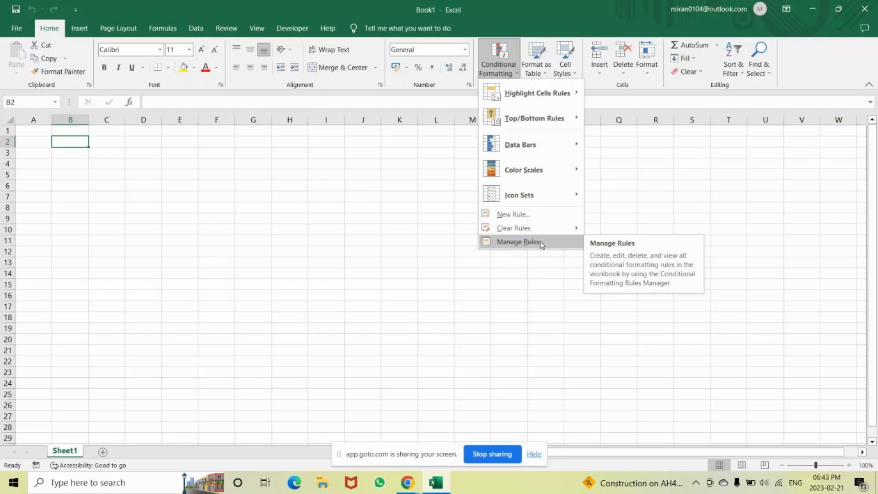
{"action": "left_click", "coordinate": [518, 242]}
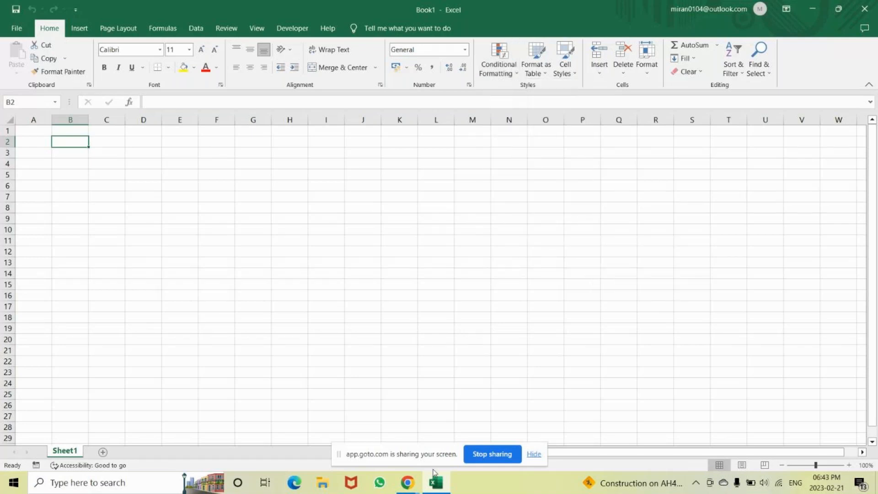
Switch to the GoTo meeting window to check the participants, and return to the Excel workbook.
{"action": "left_click", "coordinate": [409, 484]}
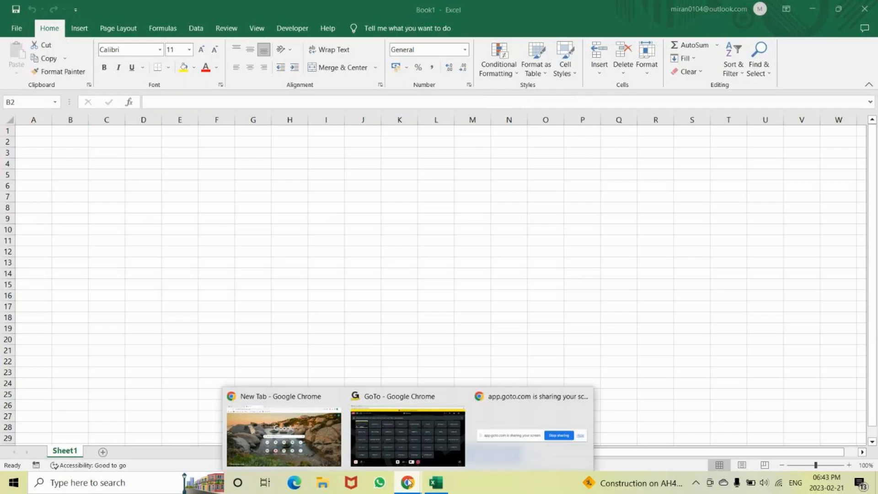
{"action": "left_click", "coordinate": [415, 397]}
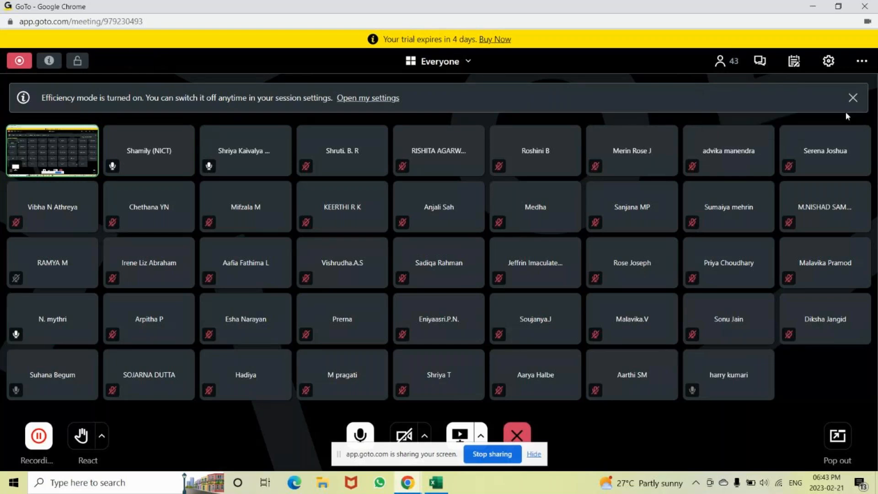
{"action": "left_click", "coordinate": [808, 7]}
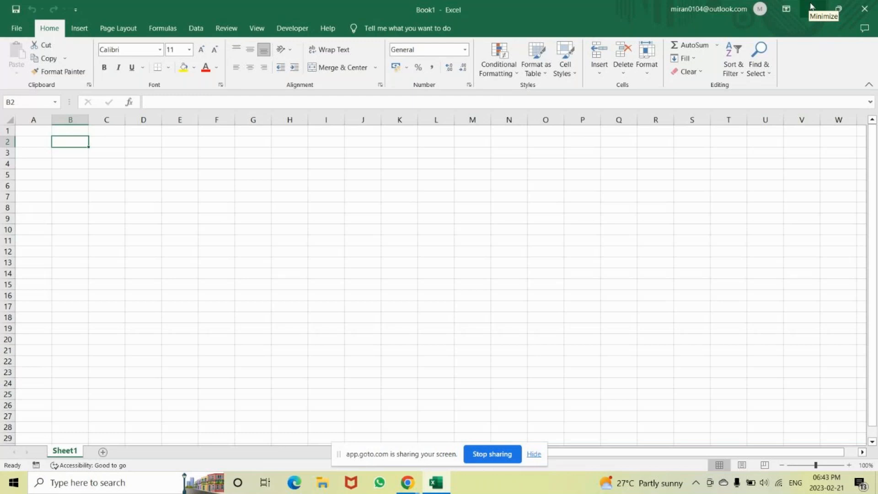
Enter 2 in cell B2 and 4 in B3, and extend the series by twos down to 36 in B19.
{"action": "type", "text": "2"}
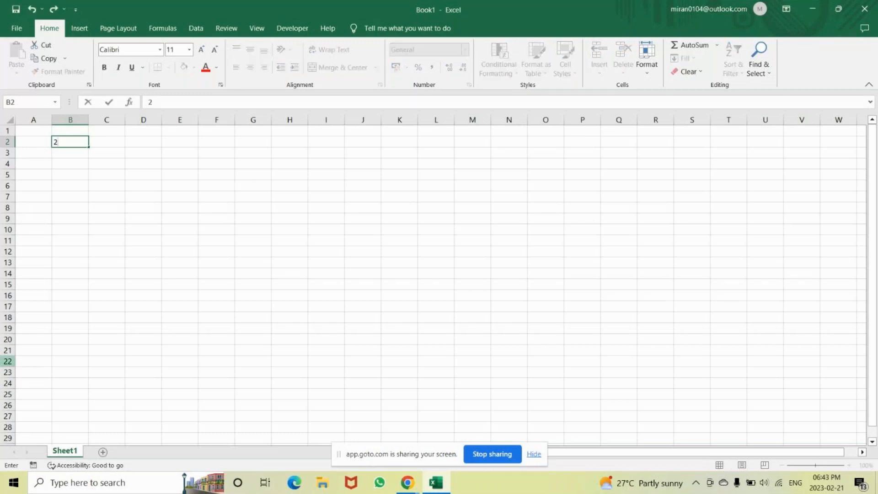
{"action": "key", "text": "Return"}
{"action": "type", "text": "4"}
{"action": "key", "text": "Return"}
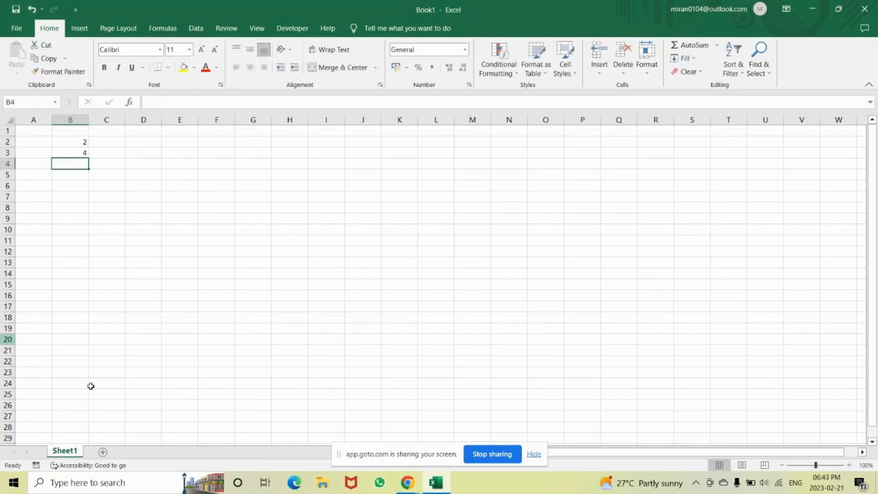
{"action": "left_click", "coordinate": [86, 145]}
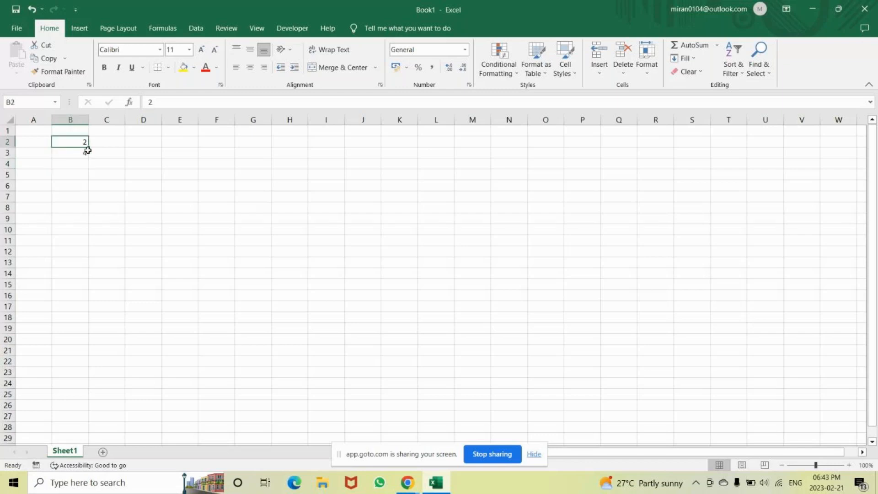
{"action": "key", "text": "shift+Down"}
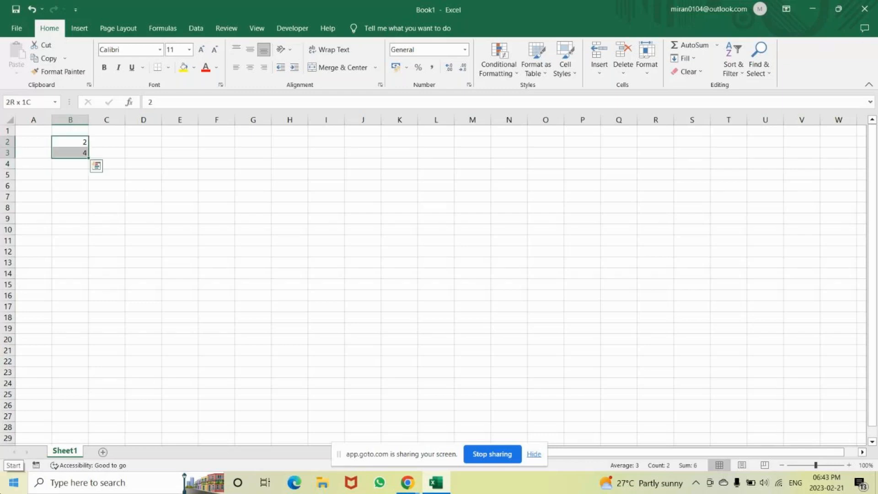
{"action": "left_click_drag", "start_coordinate": [88, 158], "coordinate": [83, 295]}
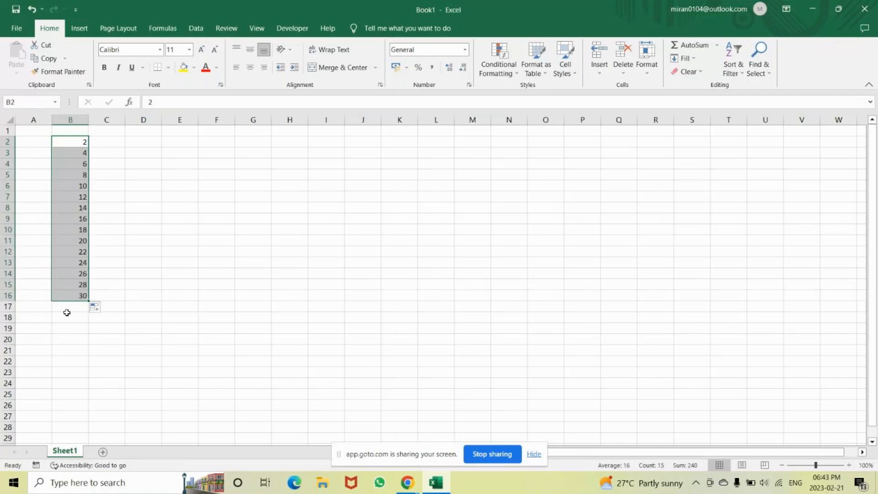
{"action": "left_click_drag", "start_coordinate": [87, 304], "coordinate": [89, 336]}
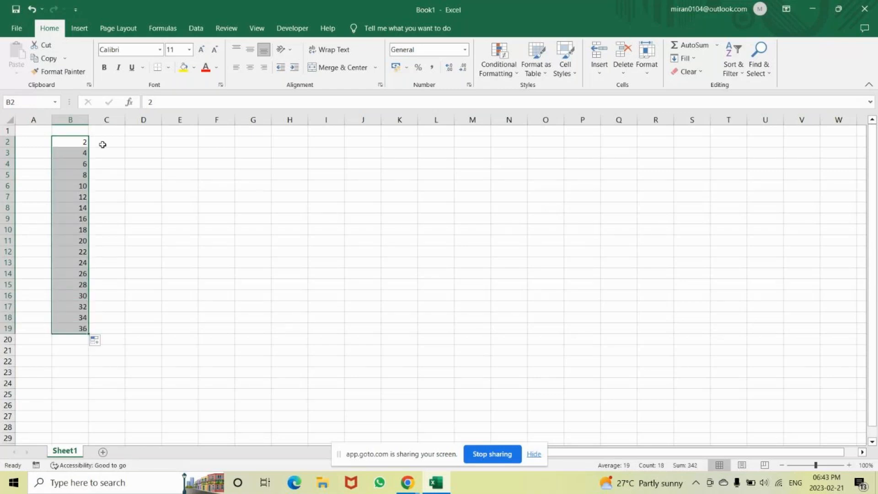
Enter 1 in cell C2 and 3 in C3, and extend the odd-number series down to 35 in C19.
{"action": "left_click", "coordinate": [103, 144]}
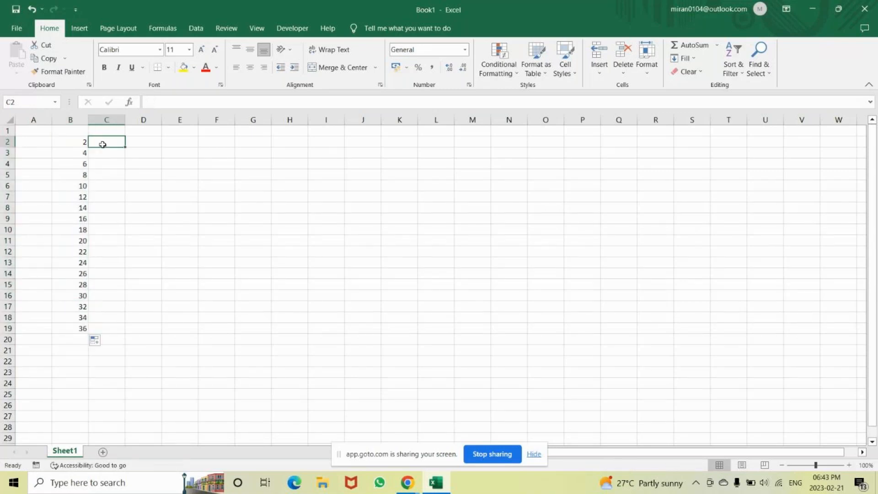
{"action": "type", "text": "1"}
{"action": "key", "text": "Return"}
{"action": "type", "text": "3"}
{"action": "key", "text": "Return"}
{"action": "left_click_drag", "start_coordinate": [102, 145], "coordinate": [120, 330]}
Enter 7 in cell D2 and 14 in D3, and extend the series by sevens down to 126 in D19.
{"action": "left_click", "coordinate": [147, 140]}
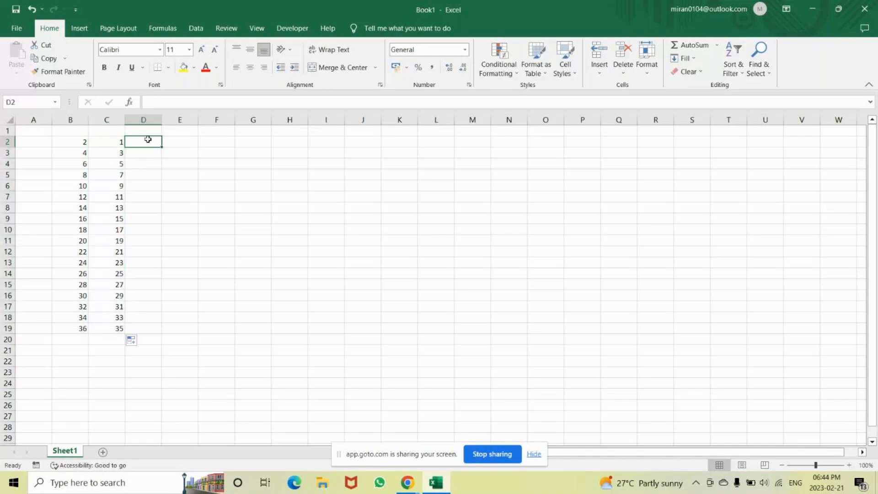
{"action": "type", "text": "7"}
{"action": "key", "text": "Return"}
{"action": "type", "text": "1"}
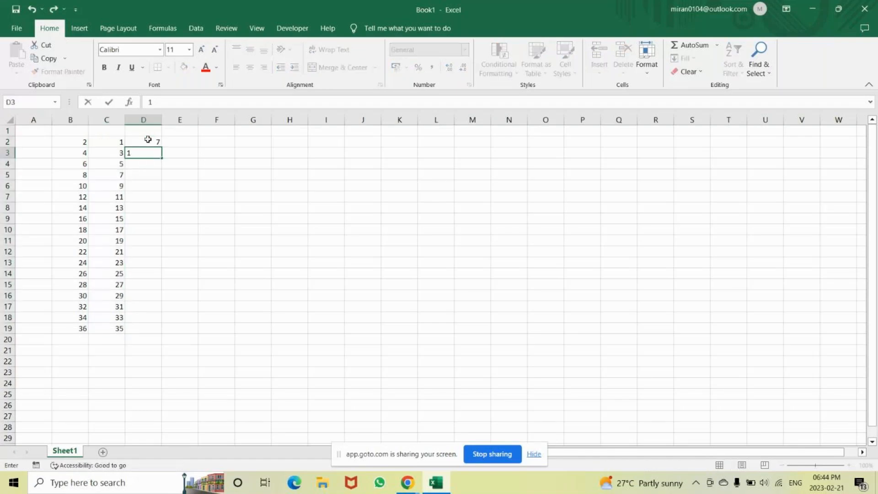
{"action": "type", "text": "4"}
{"action": "key", "text": "Return"}
{"action": "left_click", "coordinate": [158, 144]}
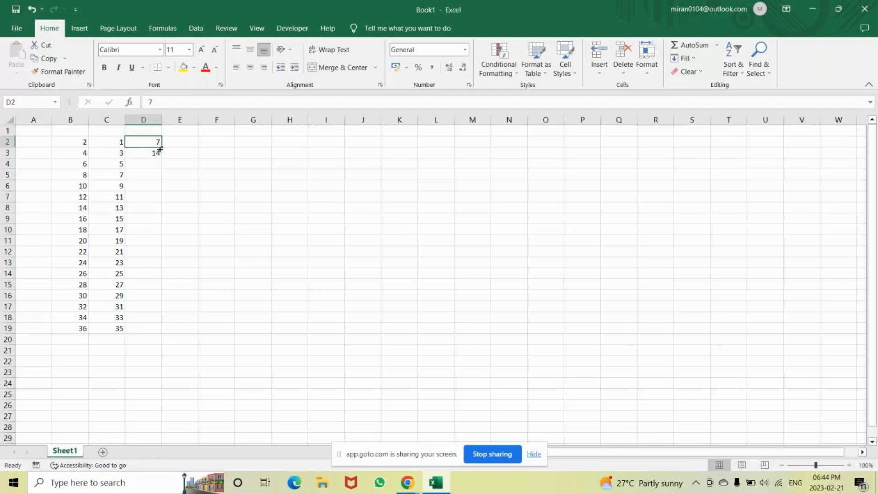
{"action": "mouse_move", "coordinate": [163, 145]}
{"action": "left_mouse_down"}
{"action": "mouse_move", "coordinate": [142, 270]}
{"action": "mouse_move", "coordinate": [146, 156]}
{"action": "mouse_move", "coordinate": [167, 157]}
{"action": "left_mouse_up"}
{"action": "key", "text": "ctrl+z"}
{"action": "key", "text": "shift+Down"}
{"action": "left_click_drag", "start_coordinate": [163, 159], "coordinate": [158, 331]}
Enter Sunday in cell E2 and fill the full weekday names down to E19.
{"action": "left_click", "coordinate": [169, 142]}
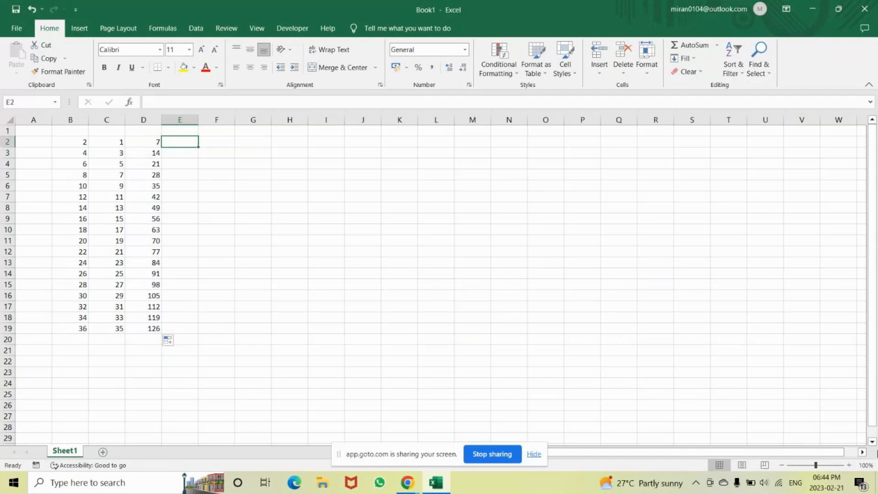
{"action": "type", "text": "sumd"}
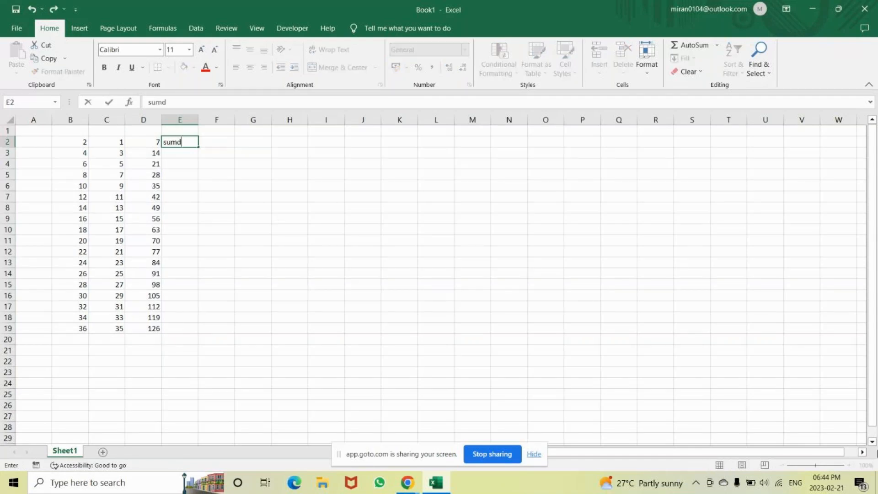
{"action": "key", "text": "BackSpace"}
{"action": "key", "text": "BackSpace"}
{"action": "type", "text": "day"}
{"action": "key", "text": "Return"}
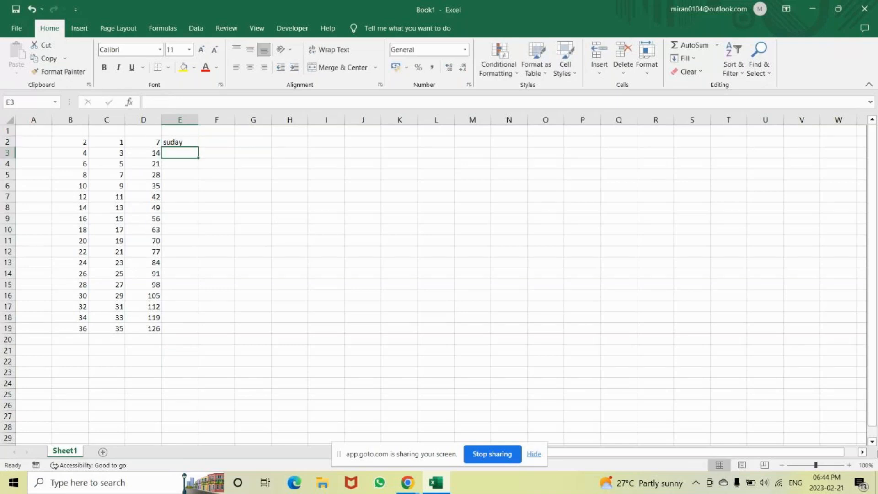
{"action": "key", "text": "Up"}
{"action": "type", "text": "sundat"}
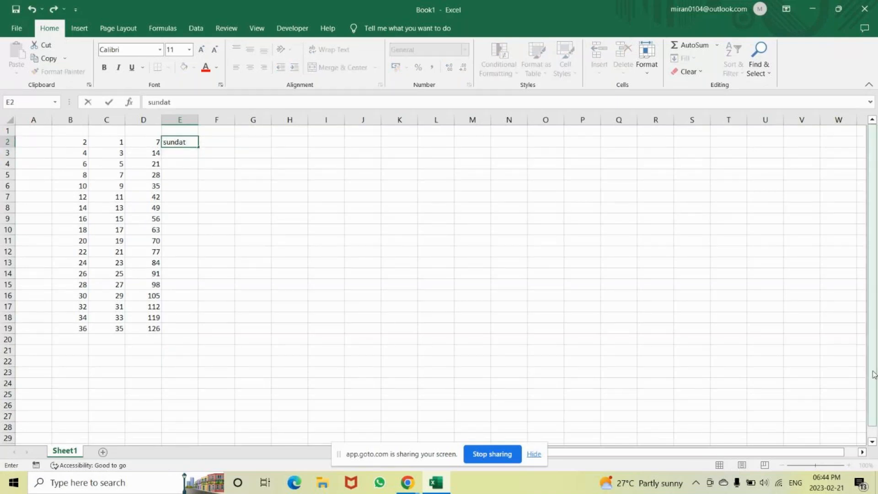
{"action": "key", "text": "BackSpace"}
{"action": "type", "text": "y"}
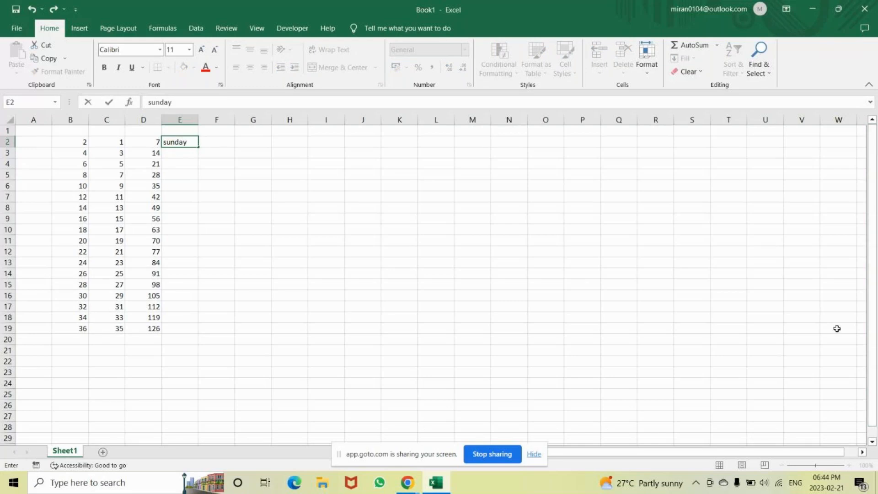
{"action": "key", "text": "Return"}
{"action": "left_click", "coordinate": [192, 143]}
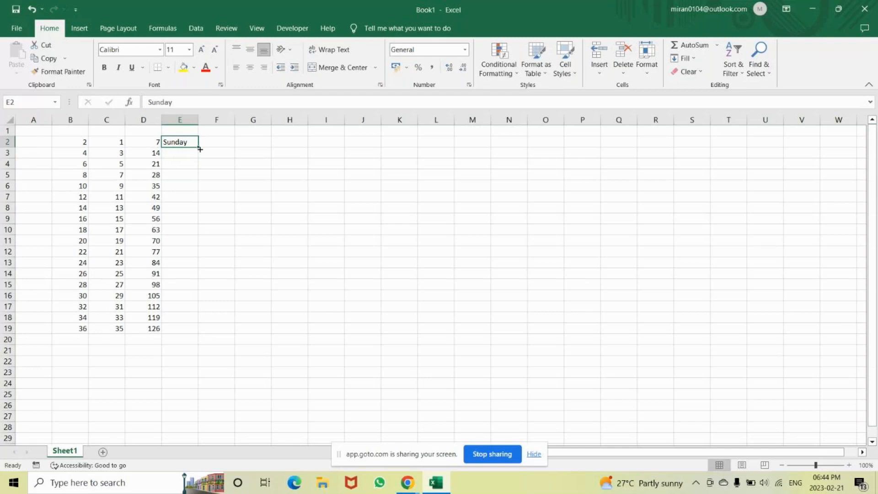
{"action": "left_click_drag", "start_coordinate": [200, 149], "coordinate": [170, 328]}
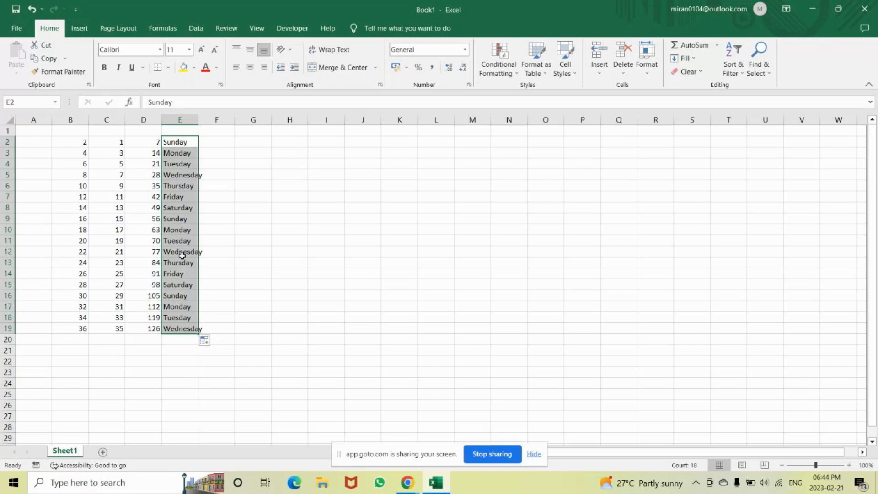
Enter Sun in cell F2 and fill the abbreviated weekday names down to F19.
{"action": "key", "text": "Right"}
{"action": "type", "text": "M"}
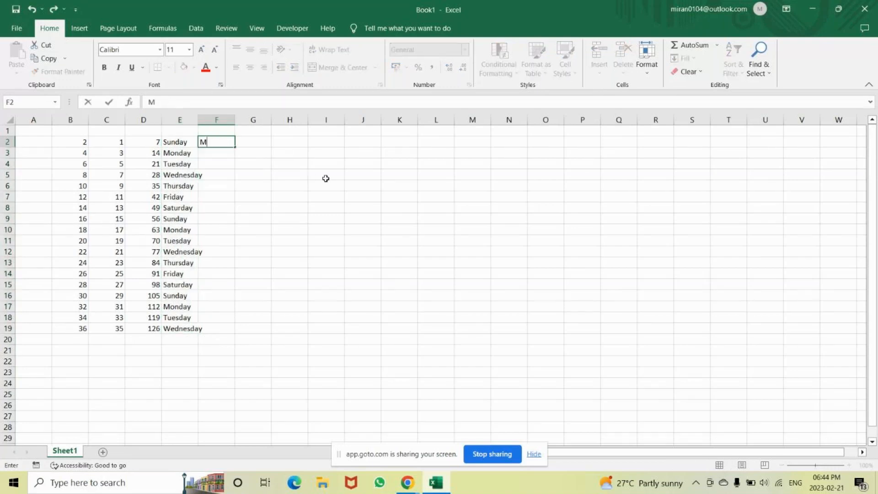
{"action": "type", "text": "o"}
{"action": "key", "text": "BackSpace"}
{"action": "key", "text": "BackSpace"}
{"action": "type", "text": "Sun"}
{"action": "key", "text": "Return"}
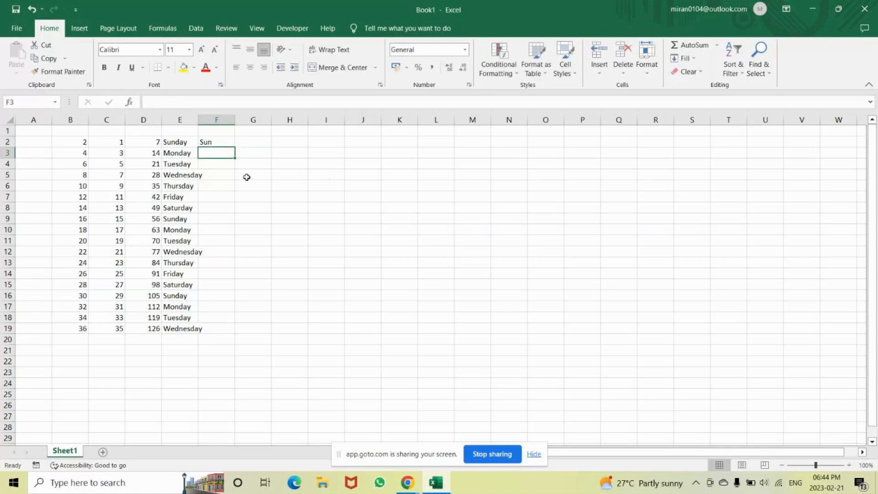
{"action": "key", "text": "Up"}
{"action": "left_click_drag", "start_coordinate": [235, 147], "coordinate": [230, 329]}
Enter January in cell G2 and fill the month names down to G19.
{"action": "left_click", "coordinate": [261, 146]}
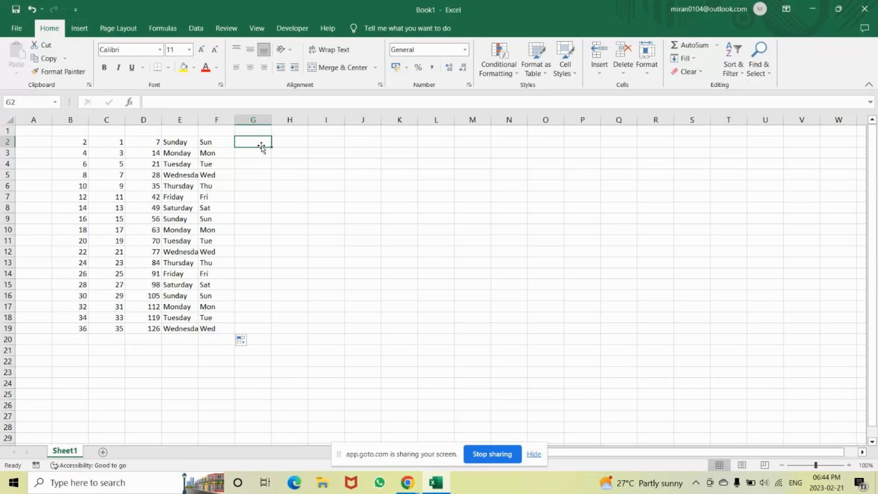
{"action": "type", "text": "Jan"}
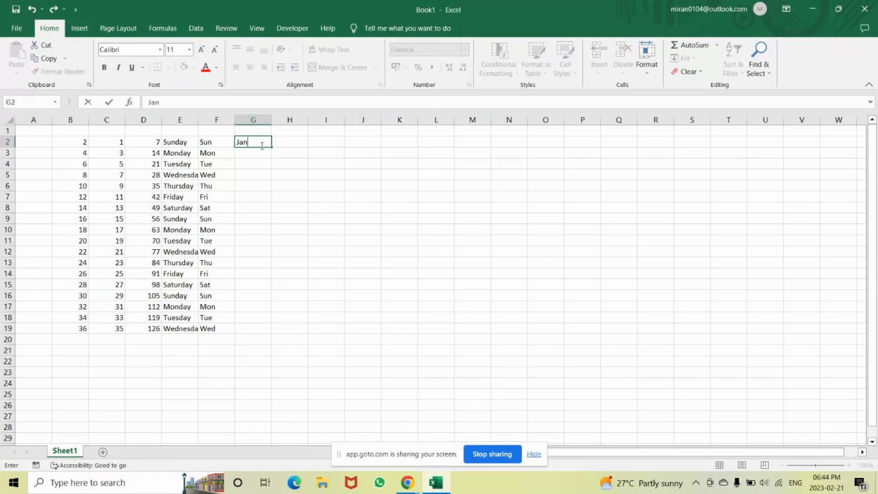
{"action": "type", "text": "uary"}
{"action": "key", "text": "Return"}
{"action": "left_click", "coordinate": [255, 142]}
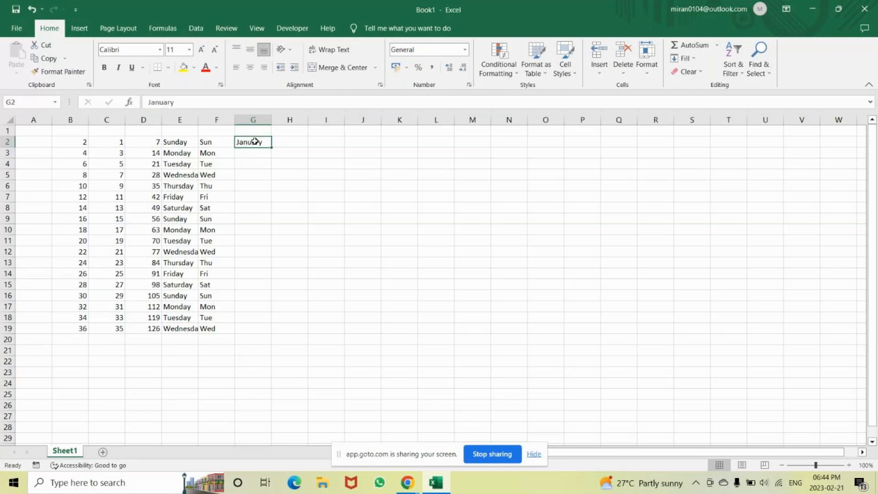
{"action": "left_click_drag", "start_coordinate": [273, 148], "coordinate": [260, 327]}
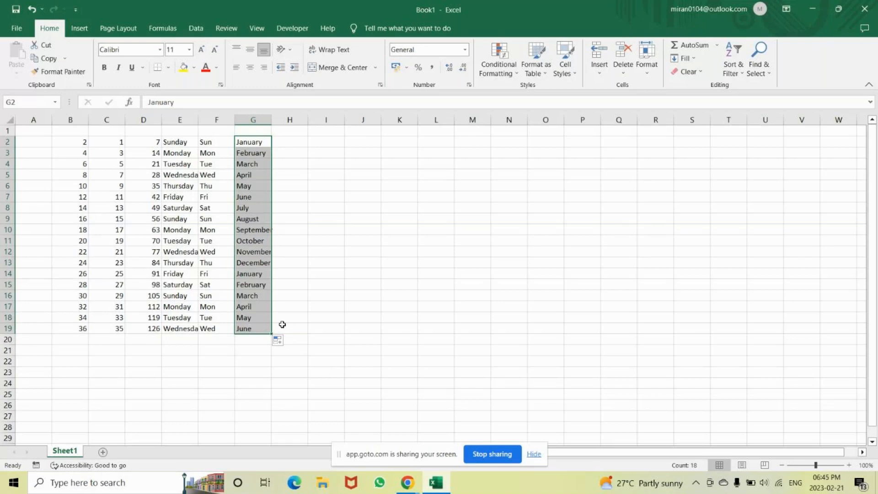
Make the data in B2:G19 bold with all borders, and widen column G to fit the month names.
{"action": "left_click", "coordinate": [850, 466]}
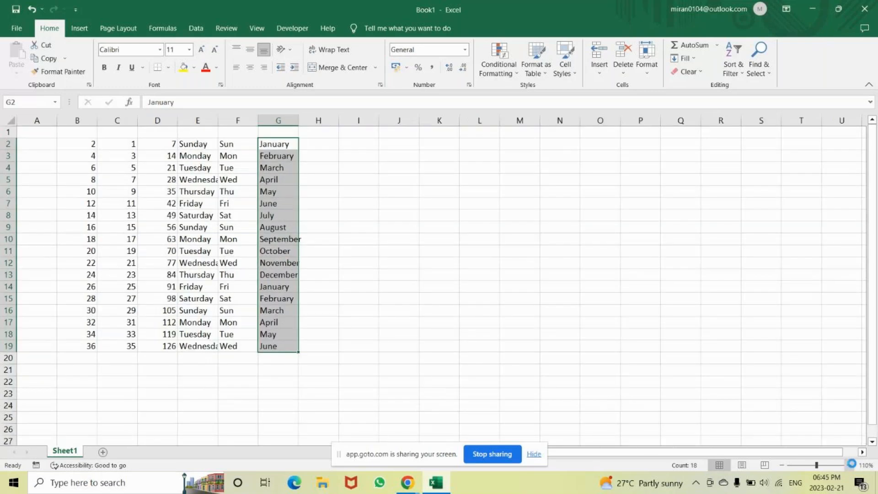
{"action": "left_click", "coordinate": [849, 465]}
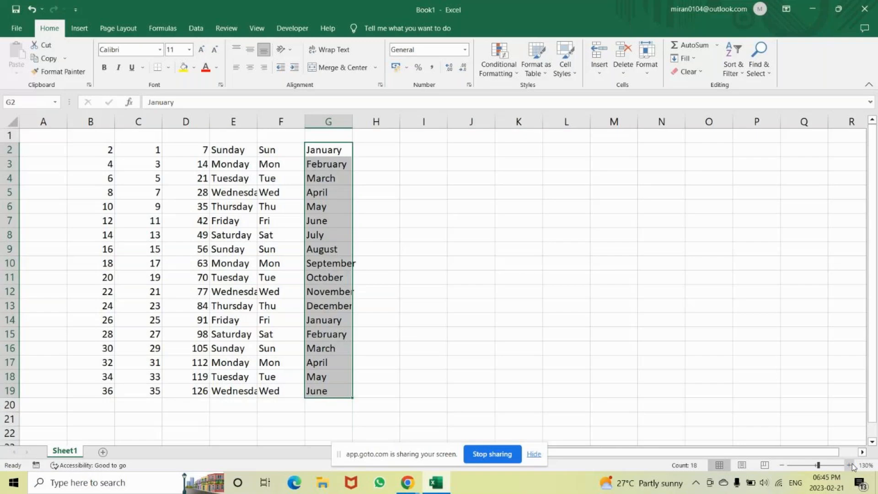
{"action": "left_click", "coordinate": [850, 466]}
{"action": "left_click_drag", "start_coordinate": [105, 154], "coordinate": [376, 423]}
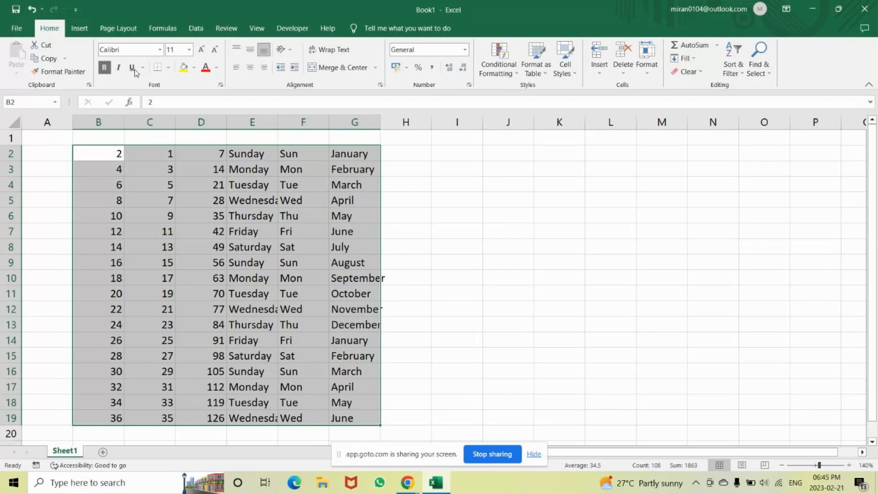
{"action": "left_click", "coordinate": [168, 67]}
{"action": "left_click", "coordinate": [176, 181]}
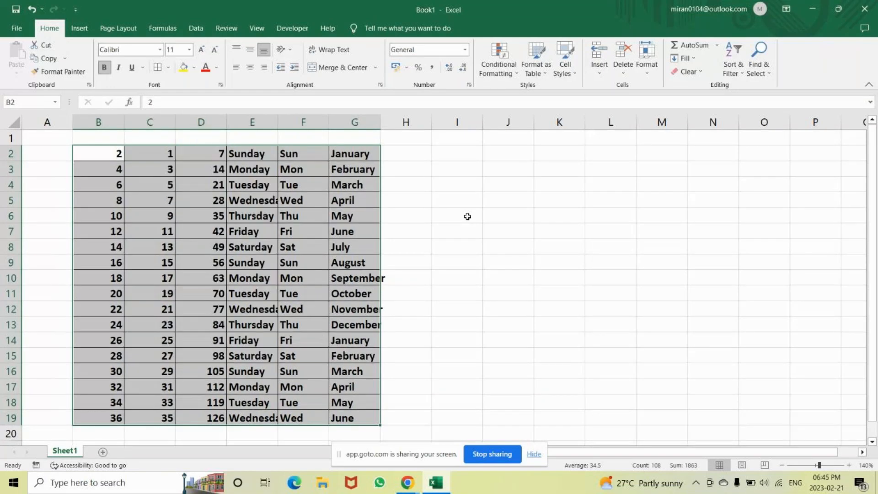
{"action": "left_click", "coordinate": [484, 221]}
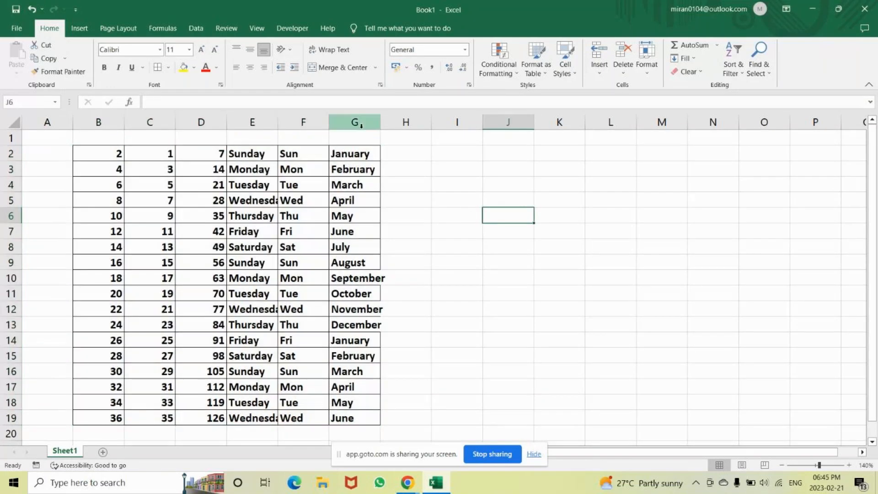
{"action": "left_click_drag", "start_coordinate": [380, 123], "coordinate": [409, 129]}
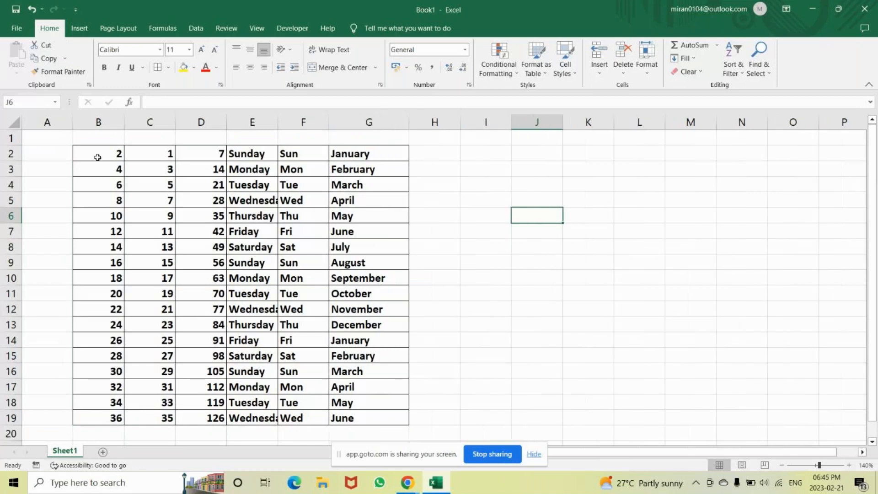
Note the condition for column B beside the table by entering B in cell L2 and >30 in L3.
{"action": "left_click_drag", "start_coordinate": [96, 154], "coordinate": [96, 401]}
{"action": "left_click", "coordinate": [99, 121]}
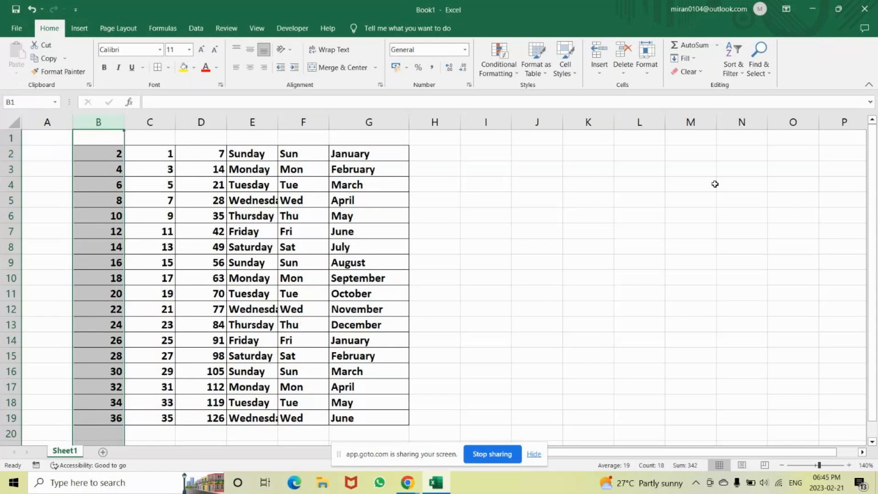
{"action": "left_click", "coordinate": [632, 152]}
{"action": "type", "text": "B"}
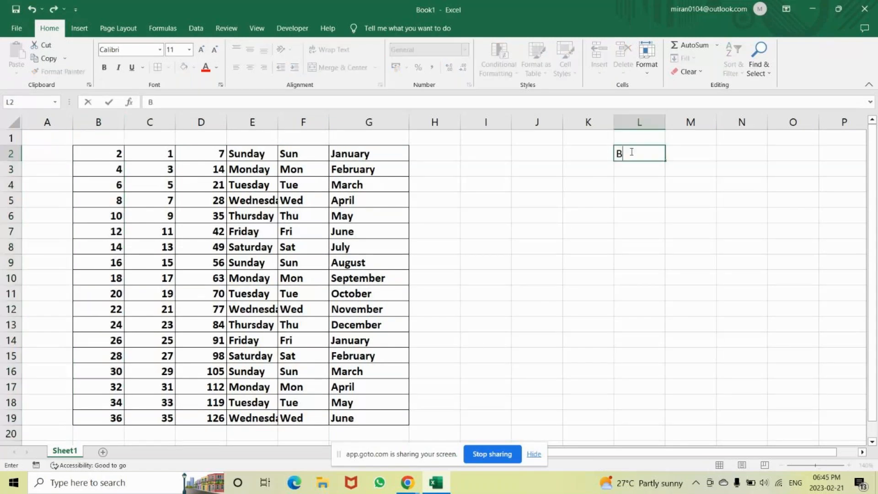
{"action": "key", "text": "Return"}
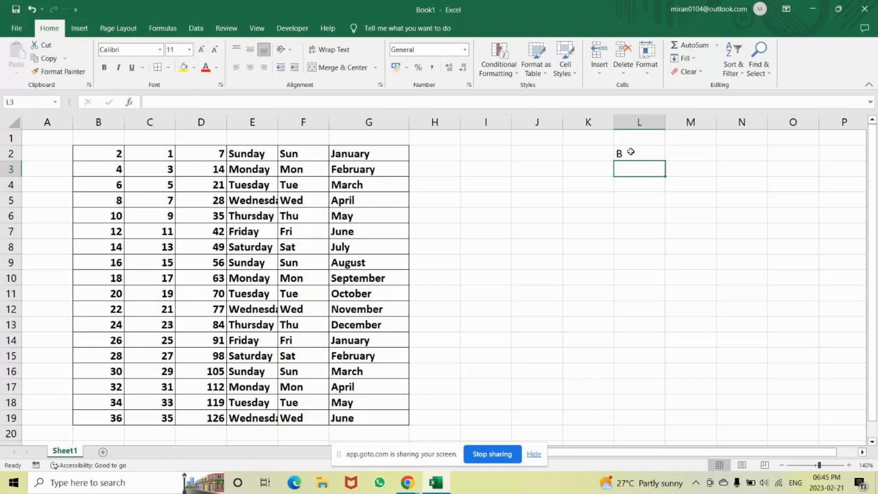
{"action": "type", "text": ">30"}
{"action": "key", "text": "Return"}
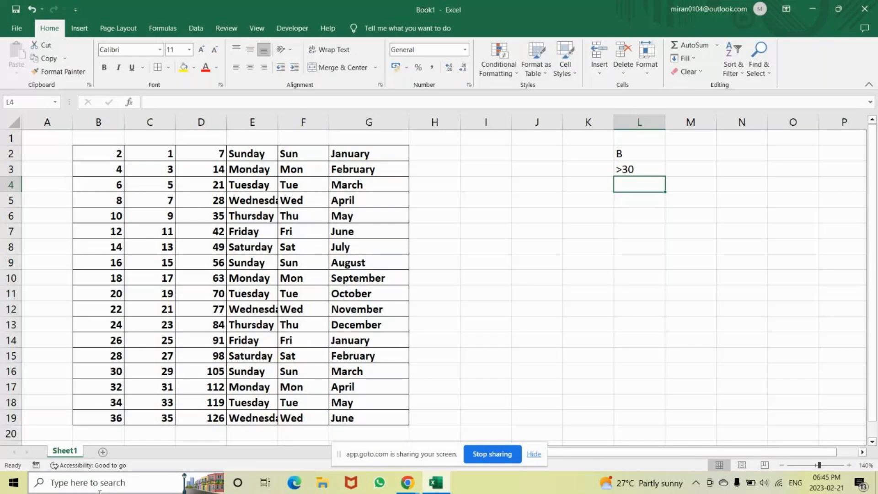
Apply a Greater Than 30 highlight rule to B2:B19 with Light Red Fill with Dark Red Text.
{"action": "left_click_drag", "start_coordinate": [106, 153], "coordinate": [105, 418]}
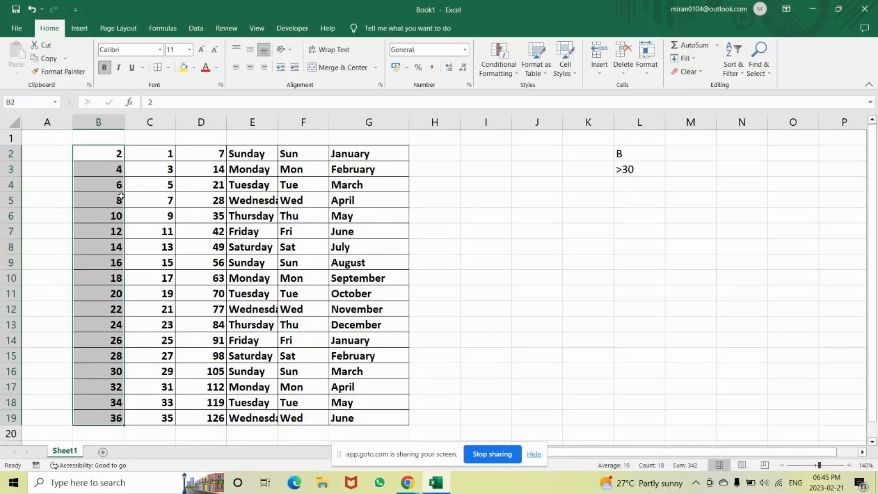
{"action": "left_click", "coordinate": [495, 52]}
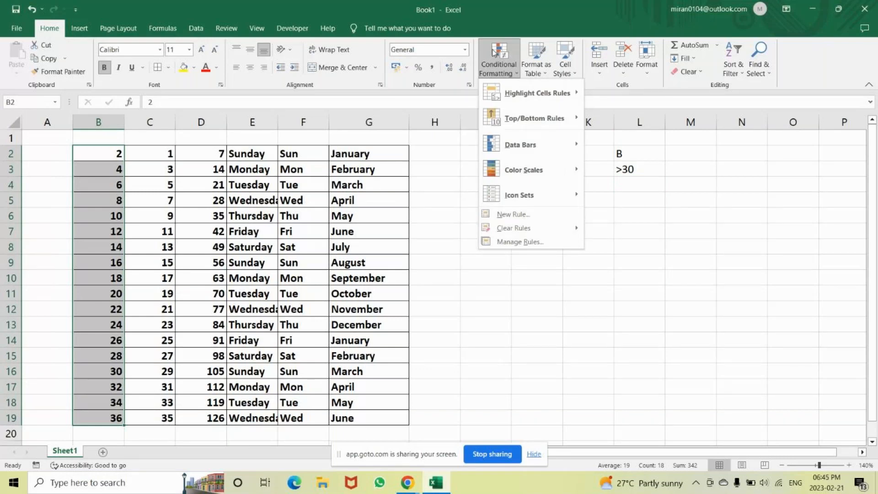
{"action": "mouse_move", "coordinate": [537, 93]}
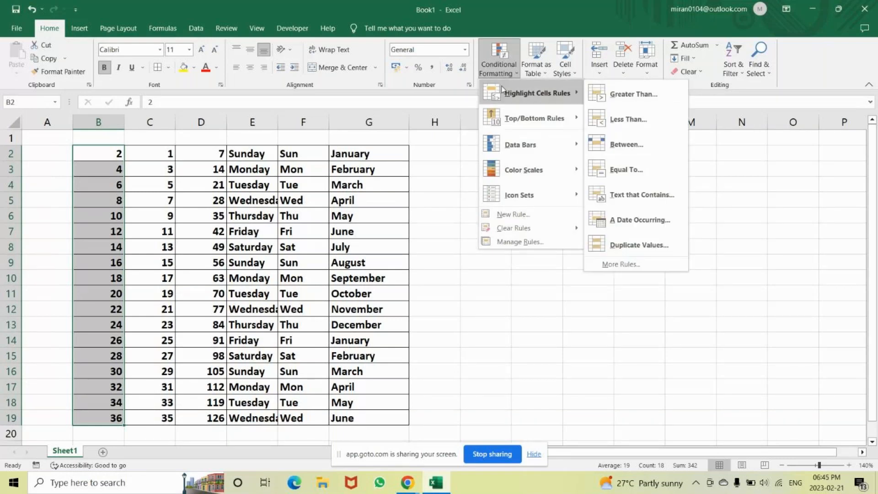
{"action": "left_click", "coordinate": [627, 88]}
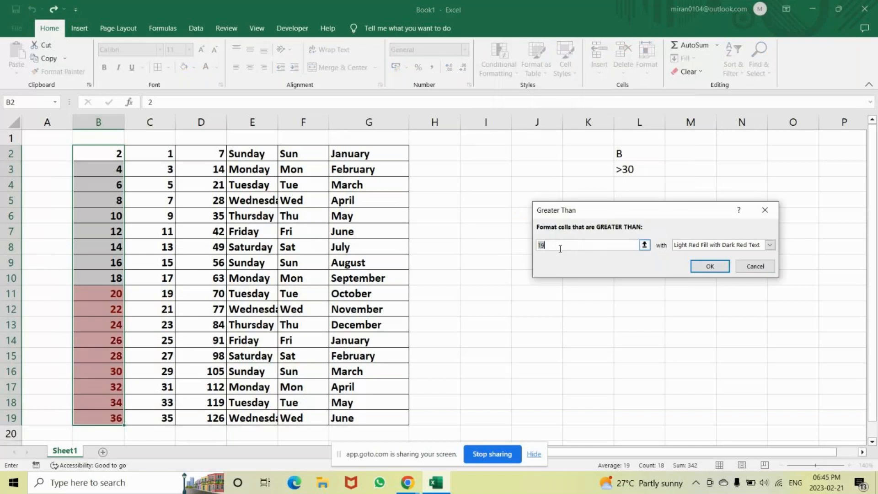
{"action": "type", "text": "1"}
{"action": "key", "text": "BackSpace"}
{"action": "type", "text": "30"}
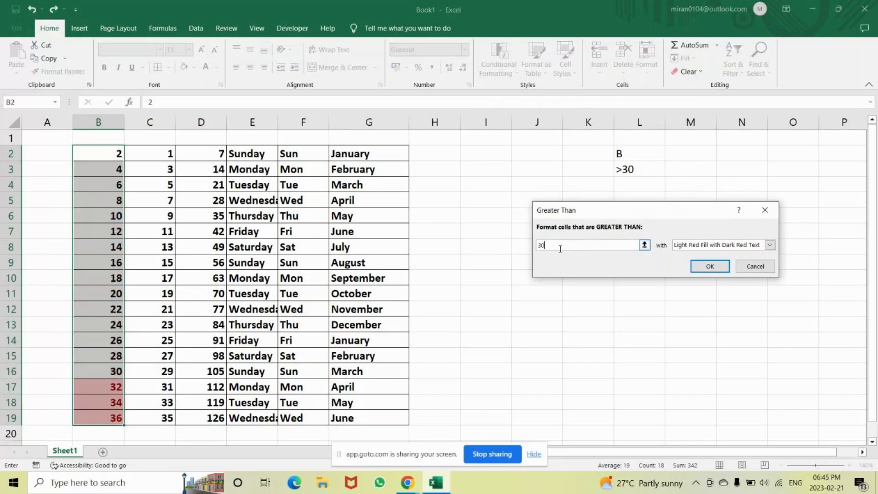
{"action": "key", "text": "Return"}
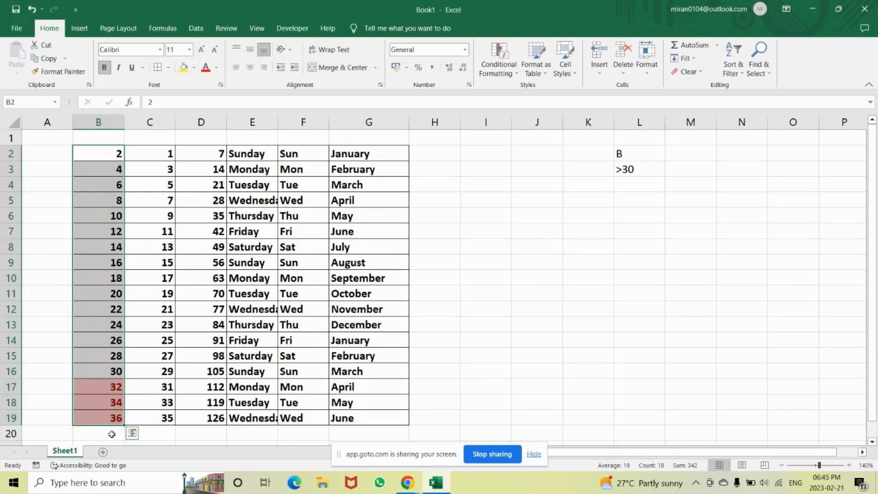
Apply a Less Than 12 highlight rule to B2:B19 with Green Fill with Dark Green Text.
{"action": "left_click", "coordinate": [499, 69]}
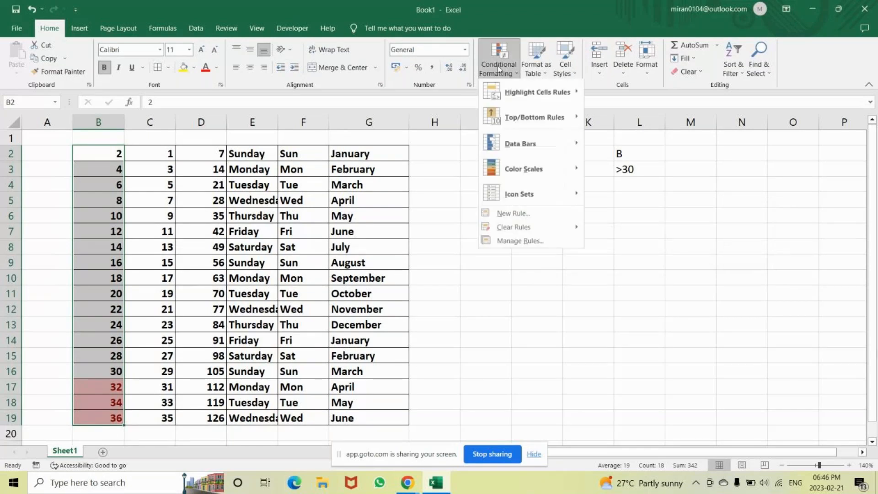
{"action": "mouse_move", "coordinate": [524, 98]}
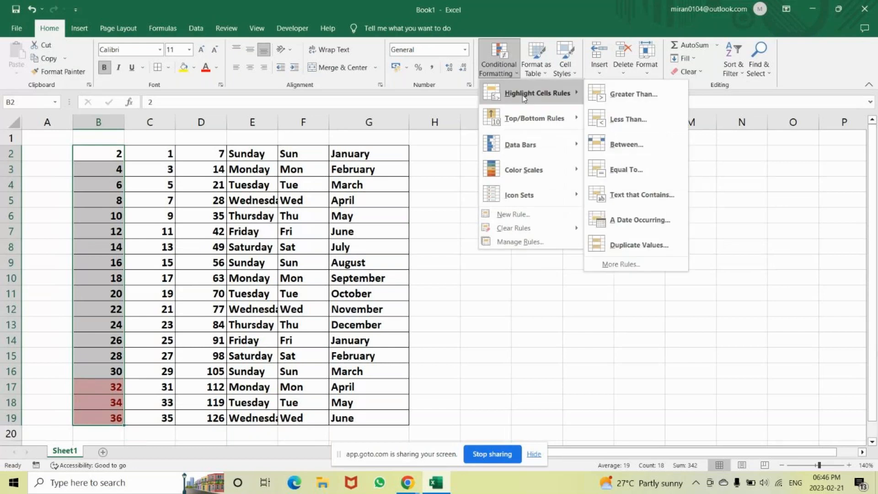
{"action": "left_click", "coordinate": [643, 119]}
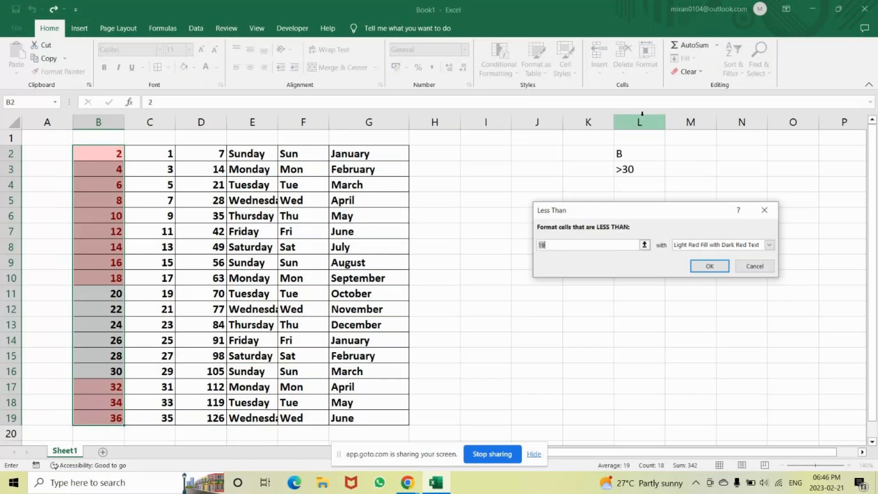
{"action": "left_click_drag", "start_coordinate": [647, 220], "coordinate": [444, 393]}
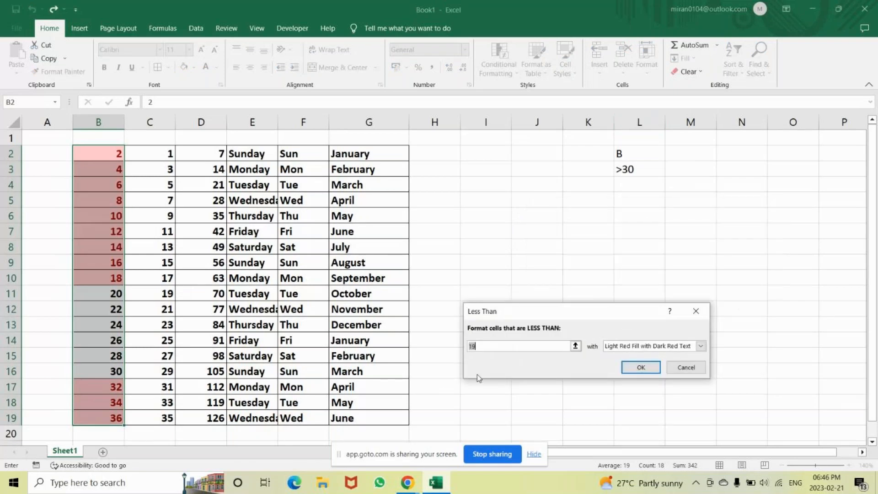
{"action": "left_click", "coordinate": [421, 483]}
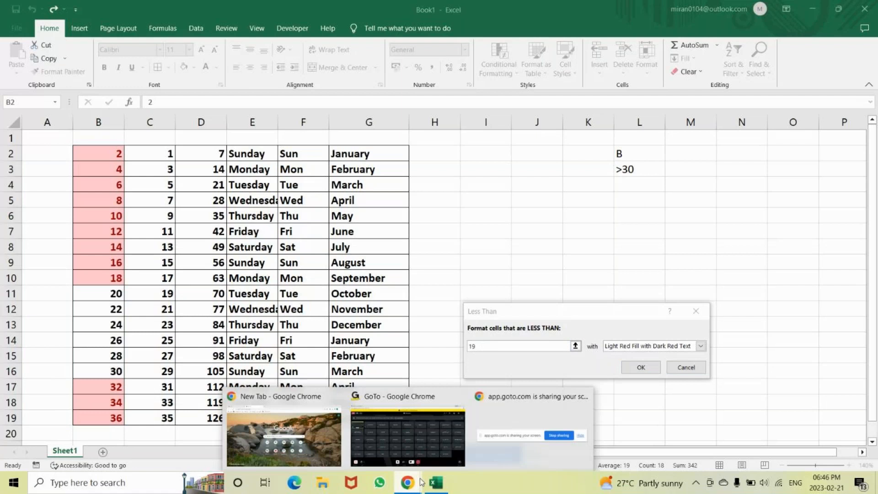
{"action": "left_click", "coordinate": [517, 344]}
{"action": "key", "text": "BackSpace"}
{"action": "key", "text": "BackSpace"}
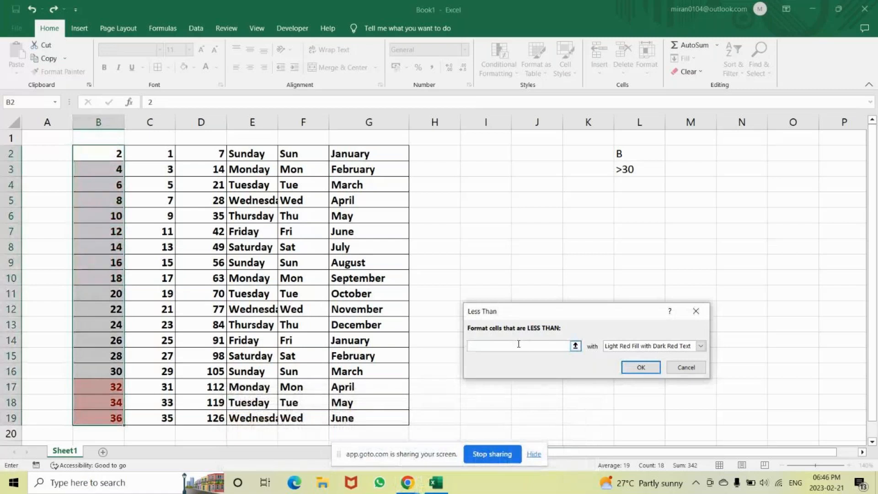
{"action": "type", "text": "12"}
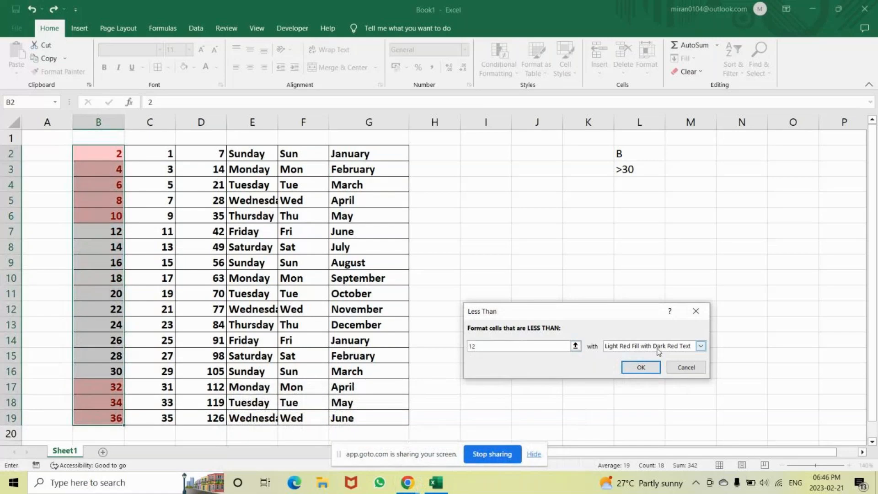
{"action": "left_click", "coordinate": [705, 347]}
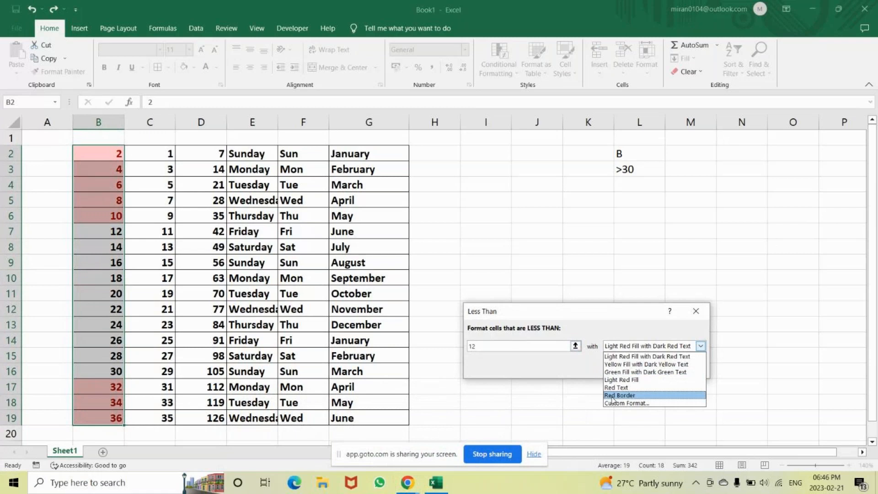
{"action": "left_click", "coordinate": [623, 372]}
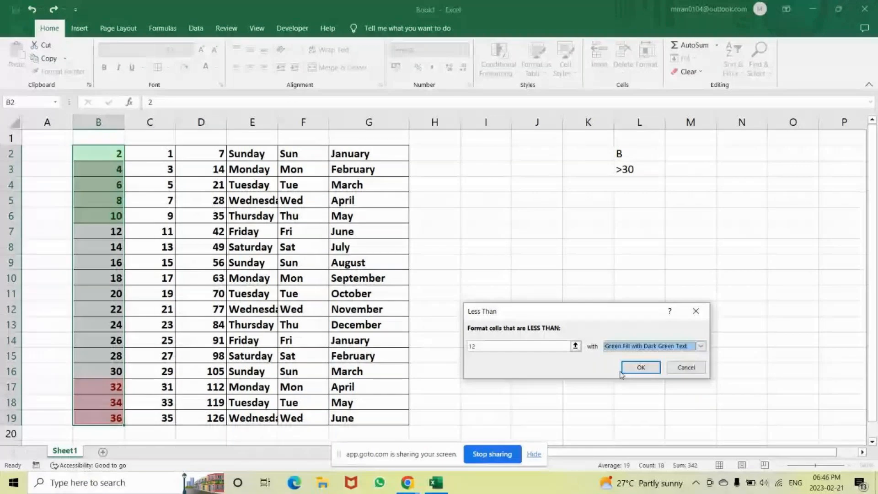
{"action": "left_click", "coordinate": [623, 371]}
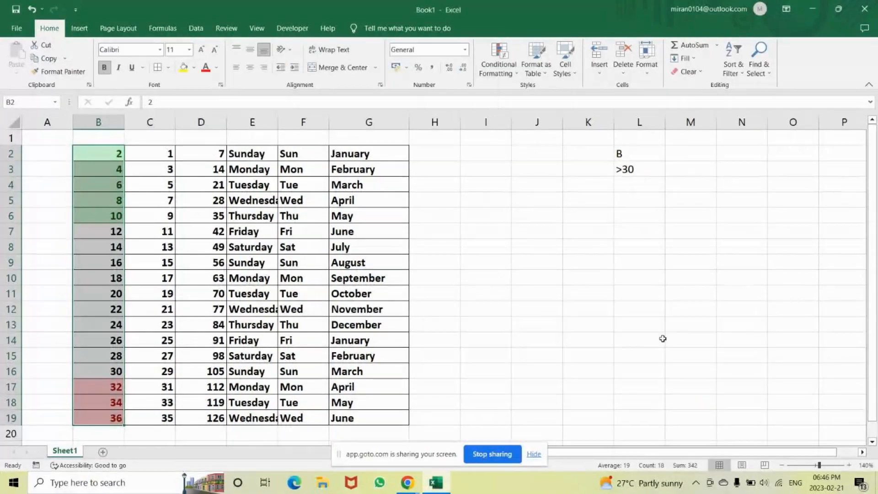
{"action": "left_click", "coordinate": [498, 68]}
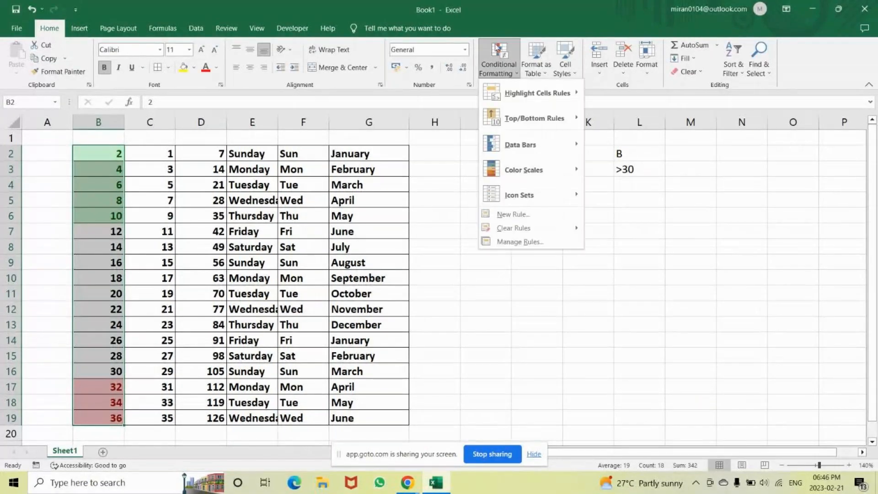
{"action": "mouse_move", "coordinate": [538, 93]}
{"action": "left_click", "coordinate": [153, 152]}
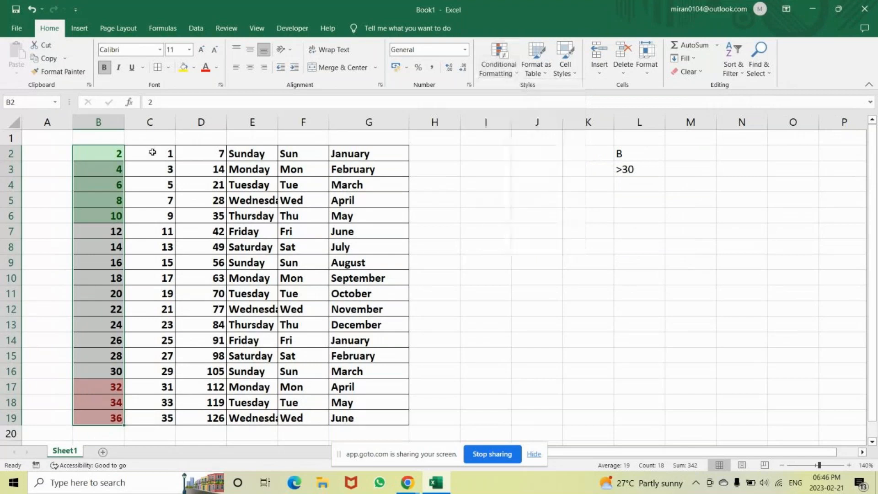
Apply a Top 10 Items rule to C2:C19 for the top 4 values with Yellow Fill with Dark Yellow Text.
{"action": "left_click_drag", "start_coordinate": [153, 153], "coordinate": [152, 418]}
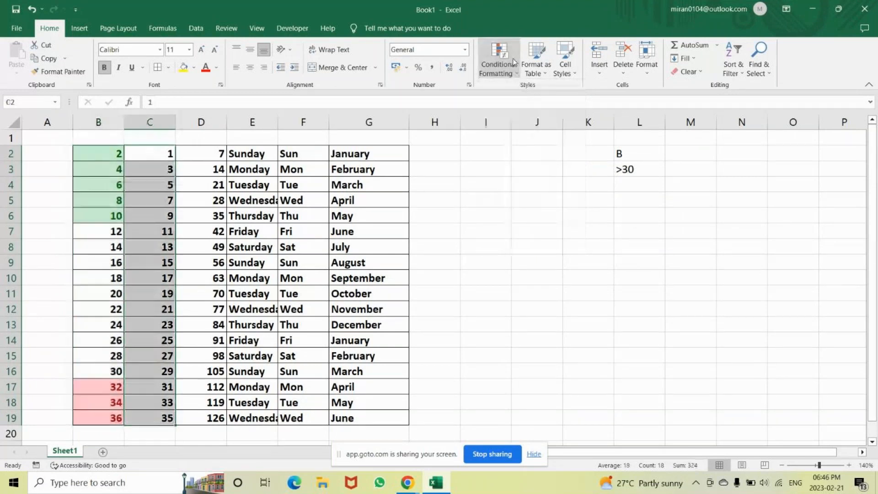
{"action": "left_click", "coordinate": [504, 61]}
{"action": "mouse_move", "coordinate": [516, 132]}
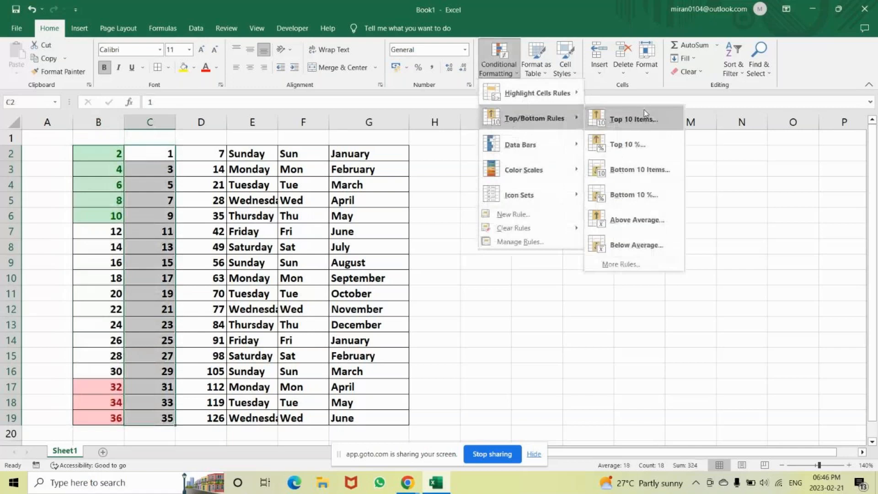
{"action": "left_click", "coordinate": [644, 117]}
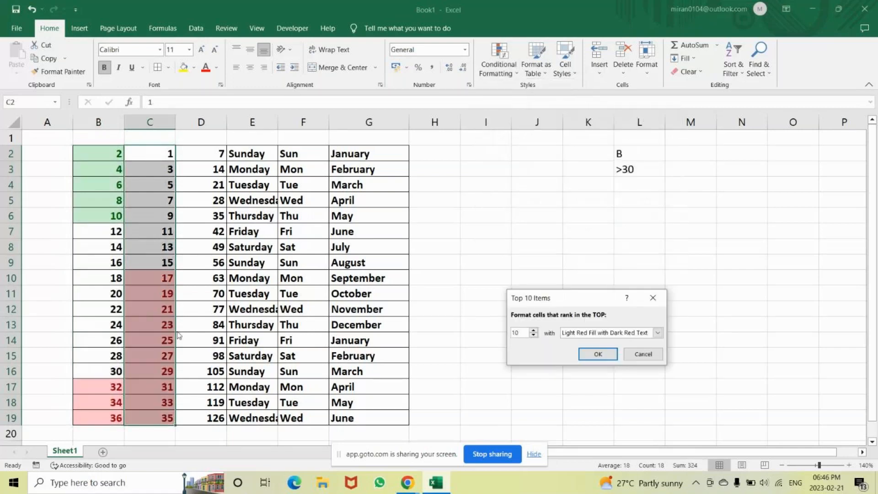
{"action": "left_click", "coordinate": [534, 331]}
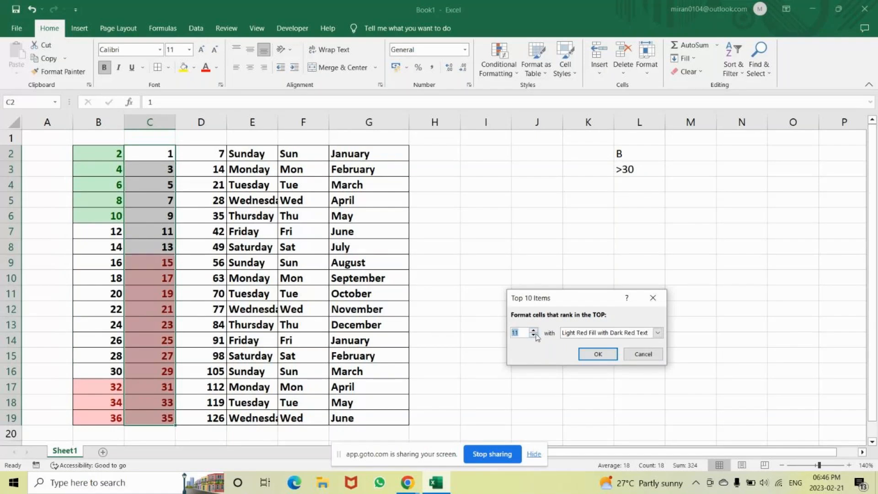
{"action": "left_click", "coordinate": [534, 336]}
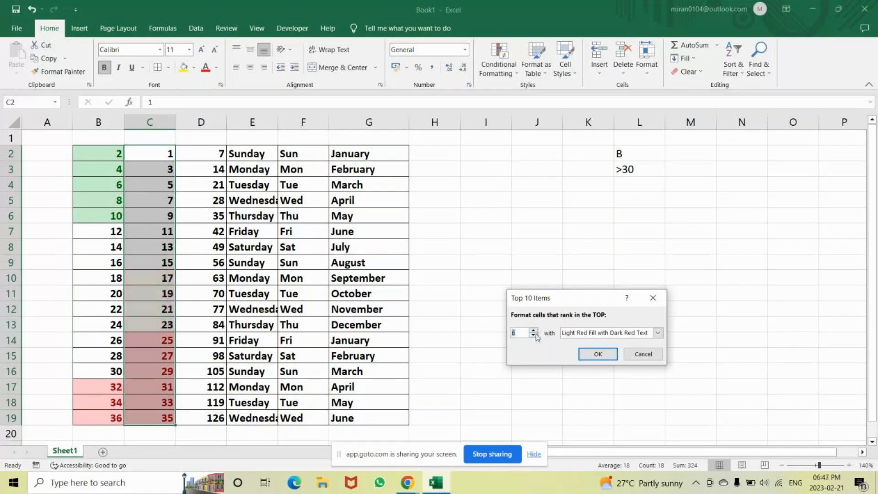
{"action": "double_click", "coordinate": [534, 335]}
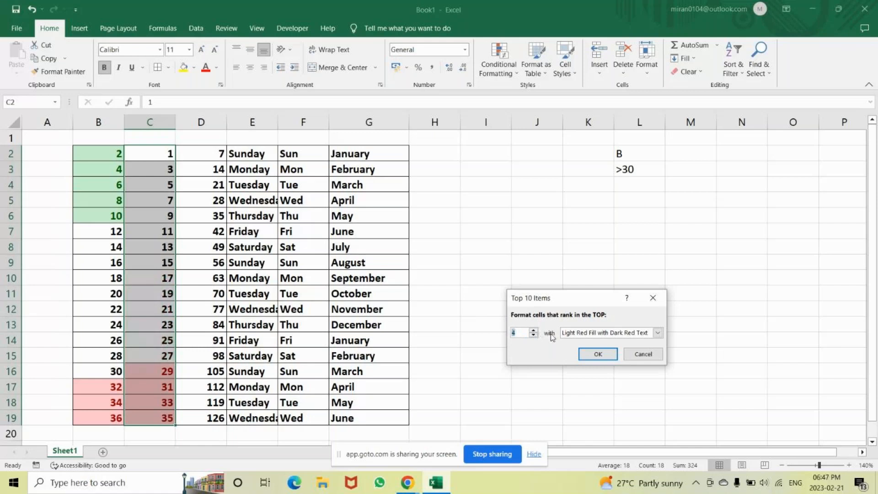
{"action": "left_click", "coordinate": [658, 333]}
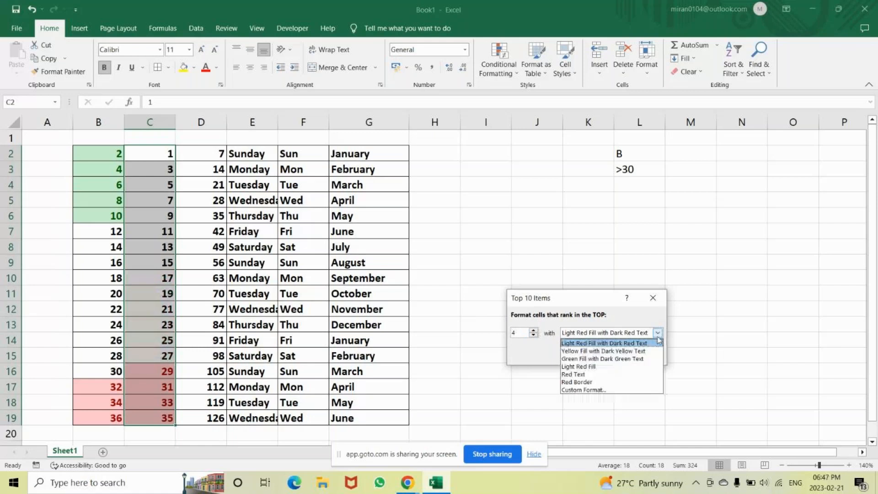
{"action": "left_click", "coordinate": [603, 351]}
{"action": "left_click", "coordinate": [597, 355]}
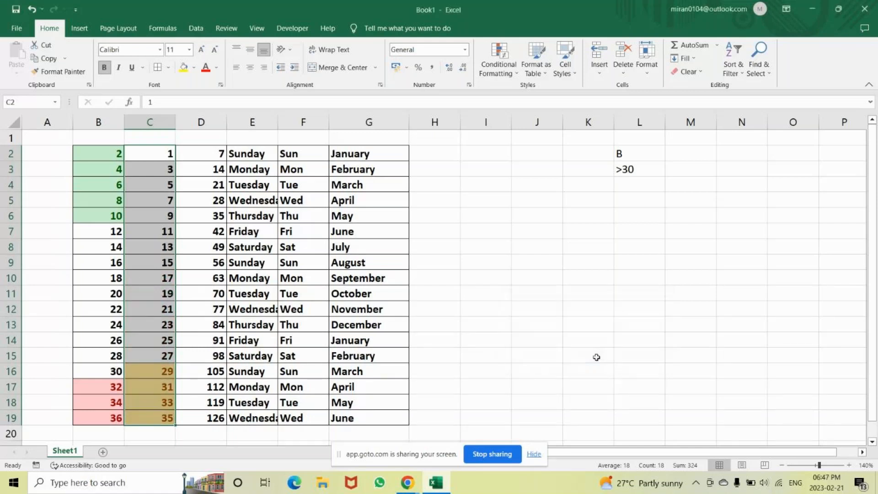
Set up a Bottom 10 Items rule on C2:C19 for the bottom 3 values and choose a custom format.
{"action": "left_click", "coordinate": [499, 64]}
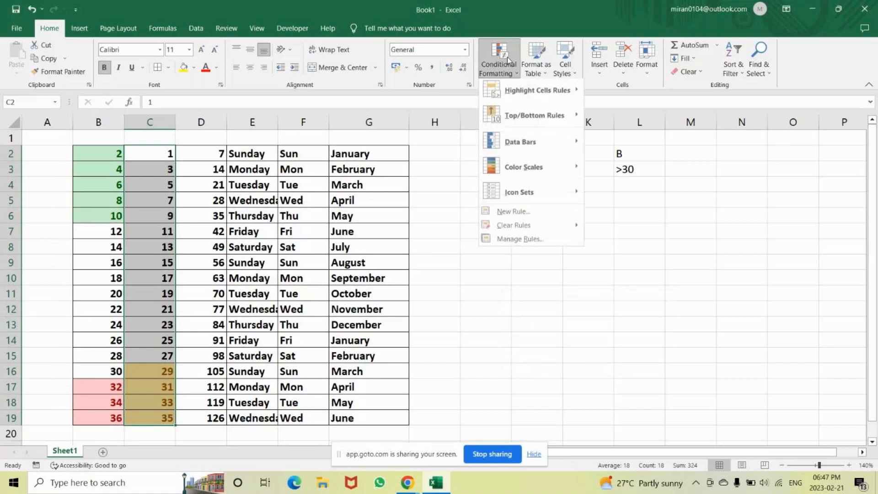
{"action": "left_click", "coordinate": [510, 124]}
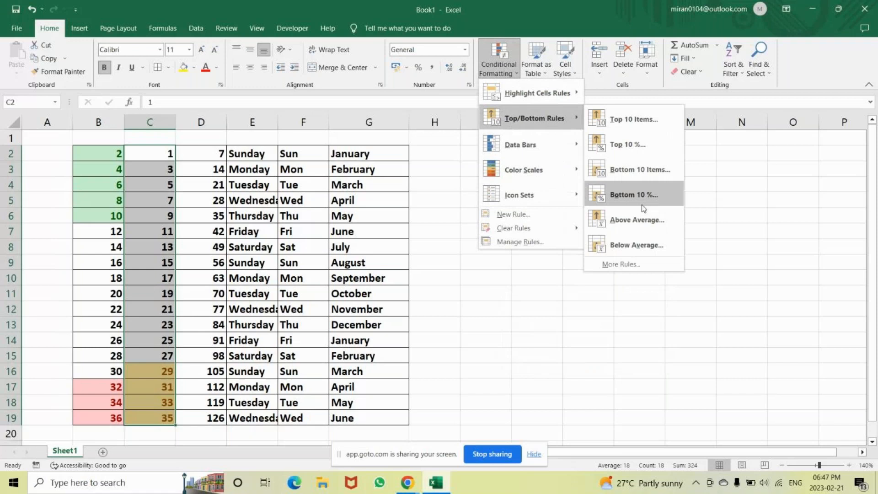
{"action": "left_click", "coordinate": [644, 178]}
{"action": "type", "text": "1"}
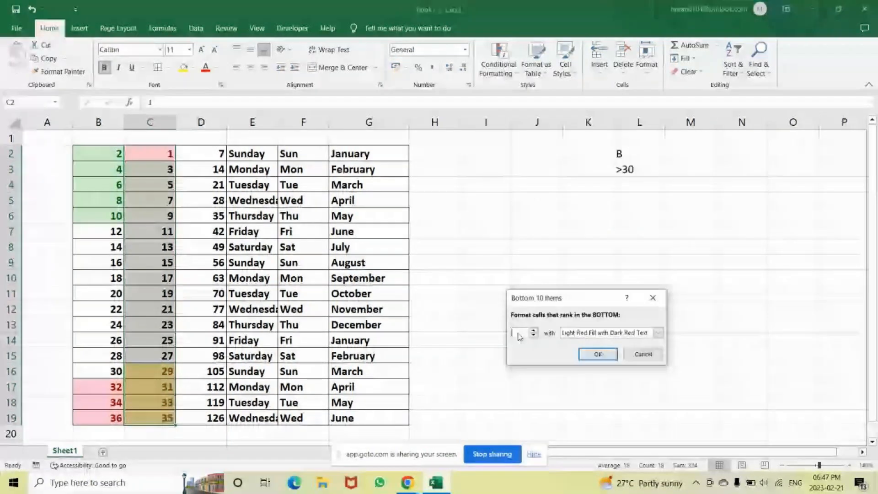
{"action": "type", "text": "3"}
{"action": "left_click", "coordinate": [595, 332]}
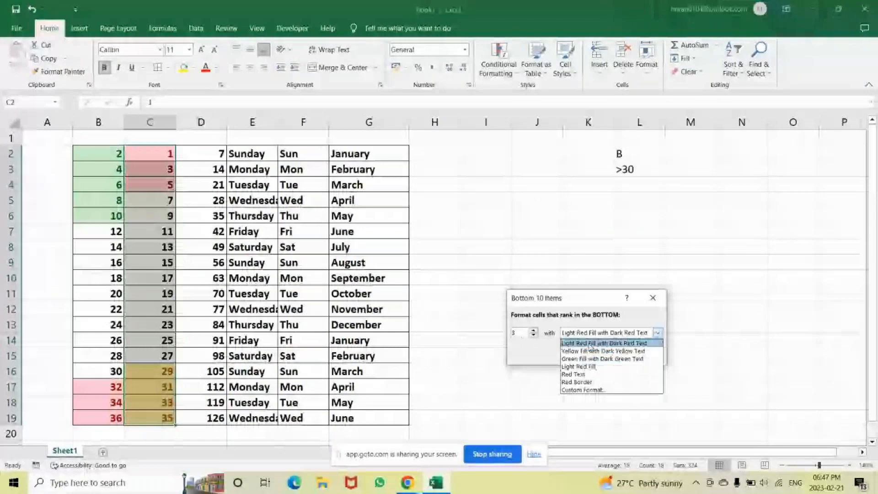
{"action": "left_click", "coordinate": [585, 390]}
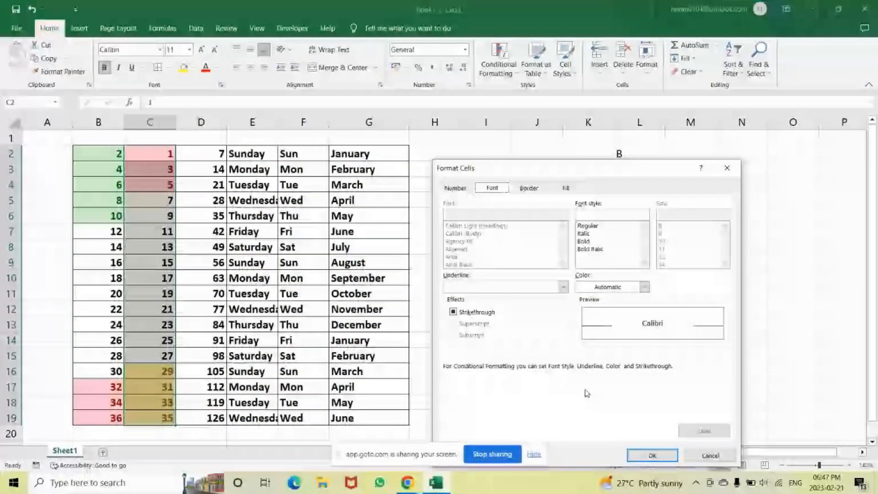
Give the custom format a two-color gradient fill with light gold as Color 1 and light green as Color 2.
{"action": "left_click", "coordinate": [566, 187]}
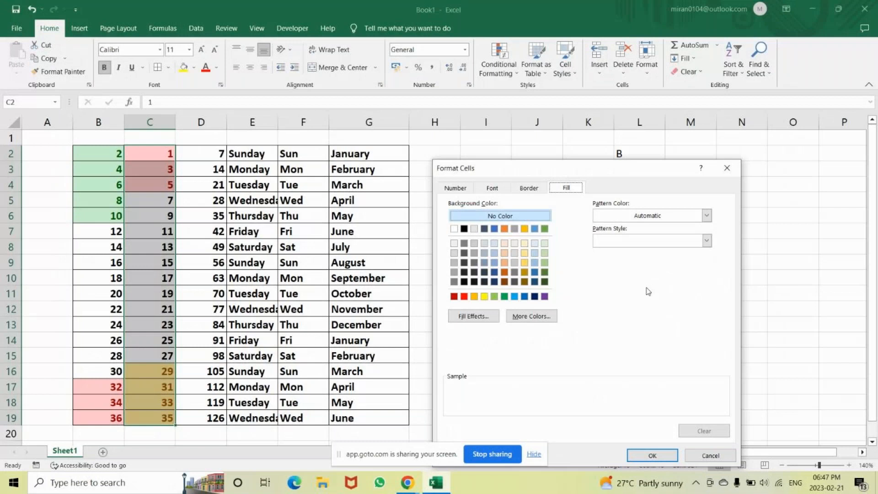
{"action": "left_click", "coordinate": [481, 318]}
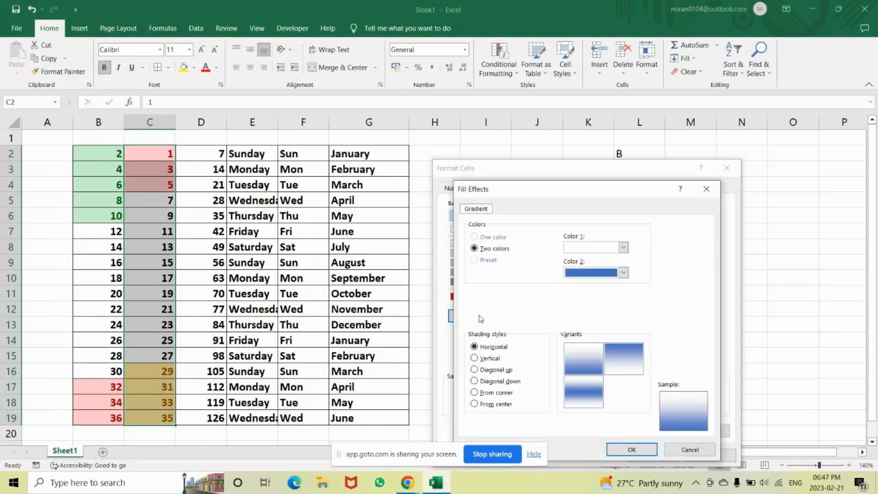
{"action": "left_click", "coordinate": [624, 247]}
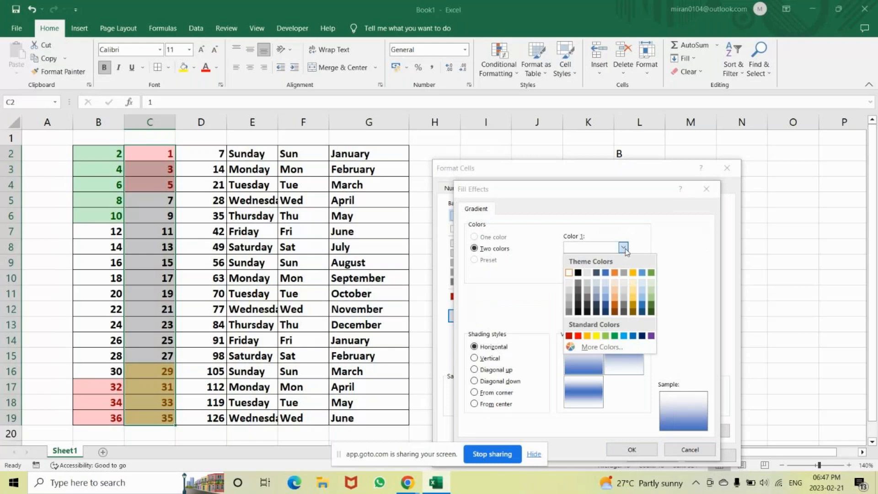
{"action": "left_click", "coordinate": [634, 294]}
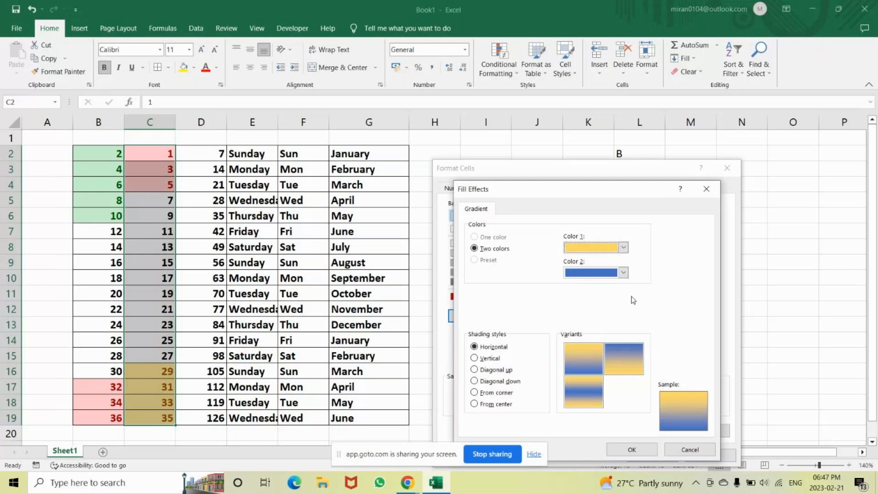
{"action": "left_click", "coordinate": [624, 273]}
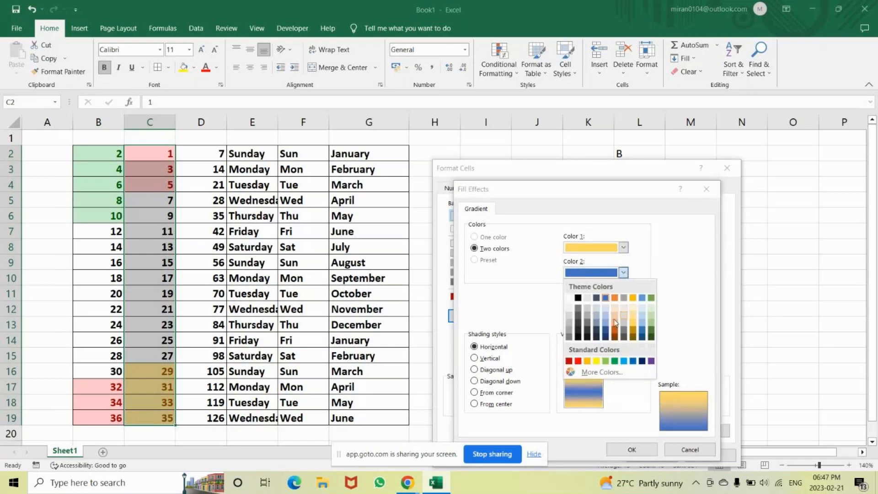
{"action": "left_click", "coordinate": [577, 363]}
{"action": "left_click", "coordinate": [624, 273]}
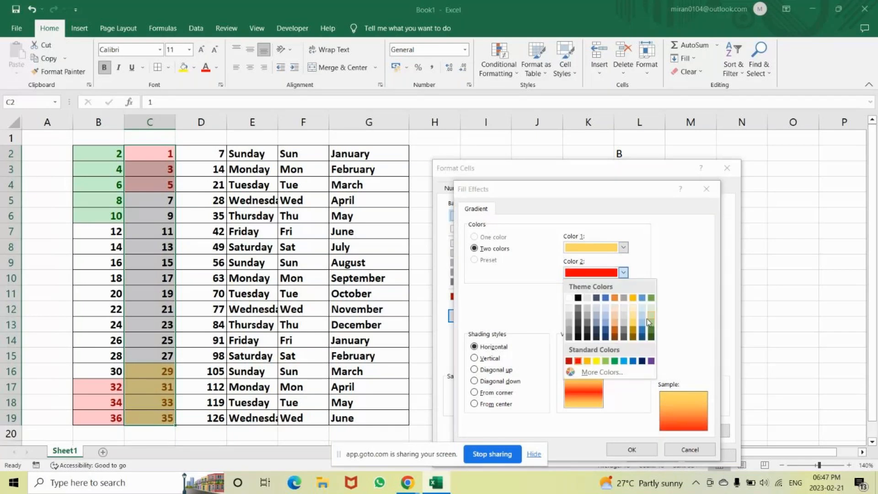
{"action": "left_click", "coordinate": [649, 319]}
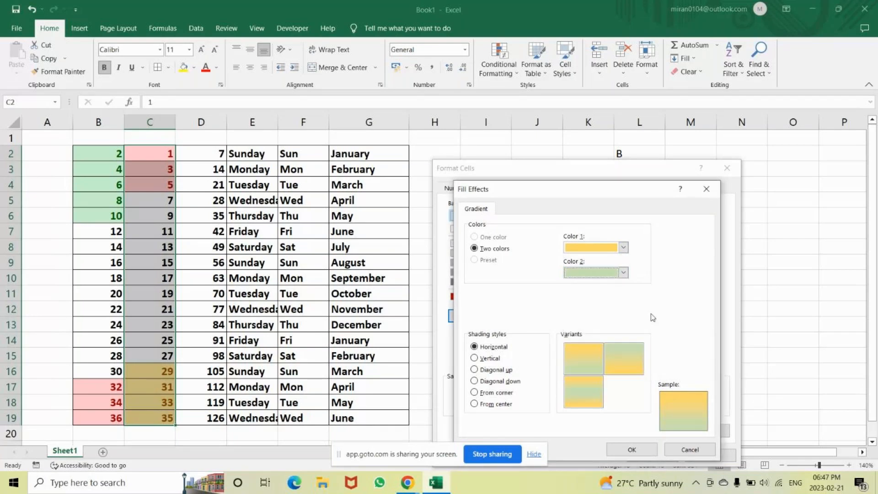
Try the Vertical, Diagonal up and From corner shading styles for the gradient, ending with From center.
{"action": "left_click", "coordinate": [475, 359]}
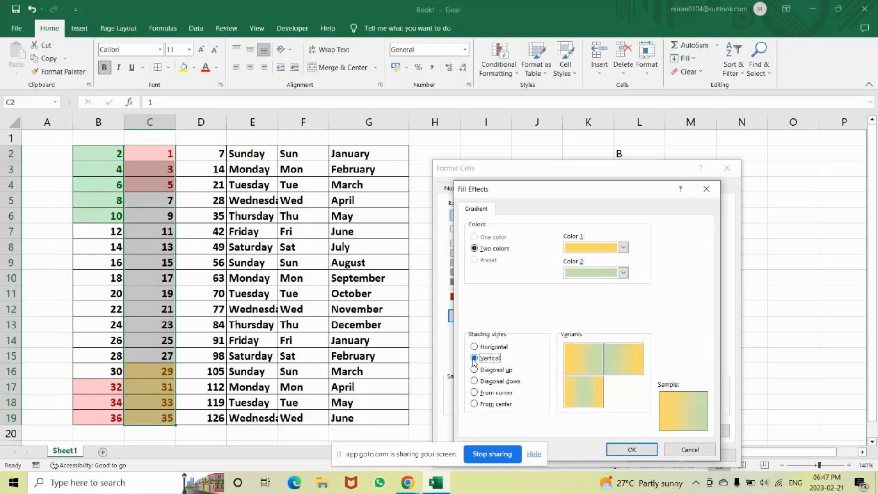
{"action": "left_click", "coordinate": [474, 370]}
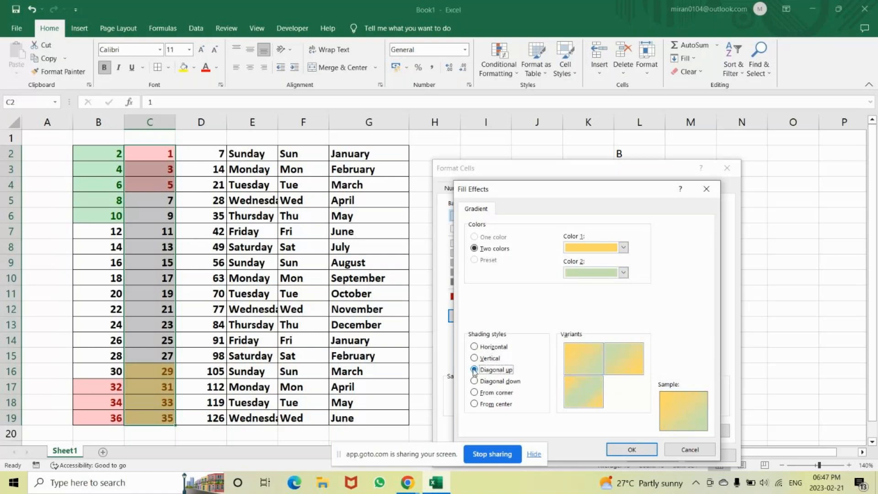
{"action": "left_click", "coordinate": [474, 393]}
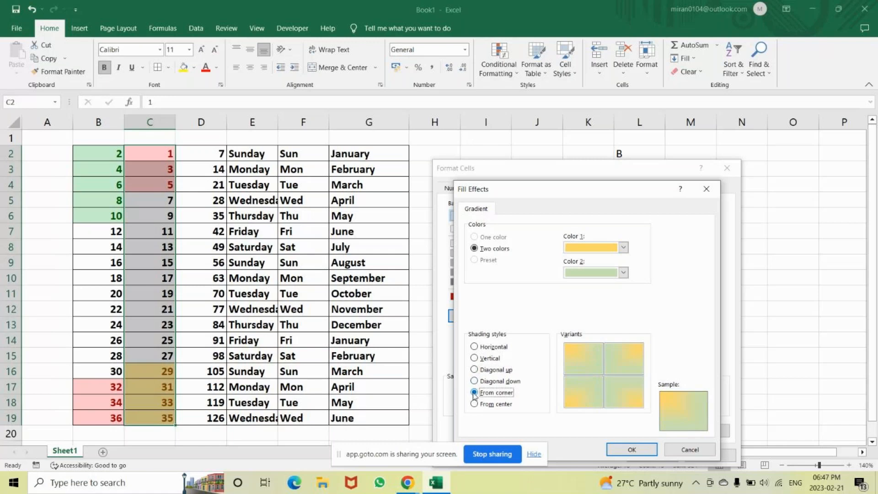
{"action": "left_click", "coordinate": [475, 405]}
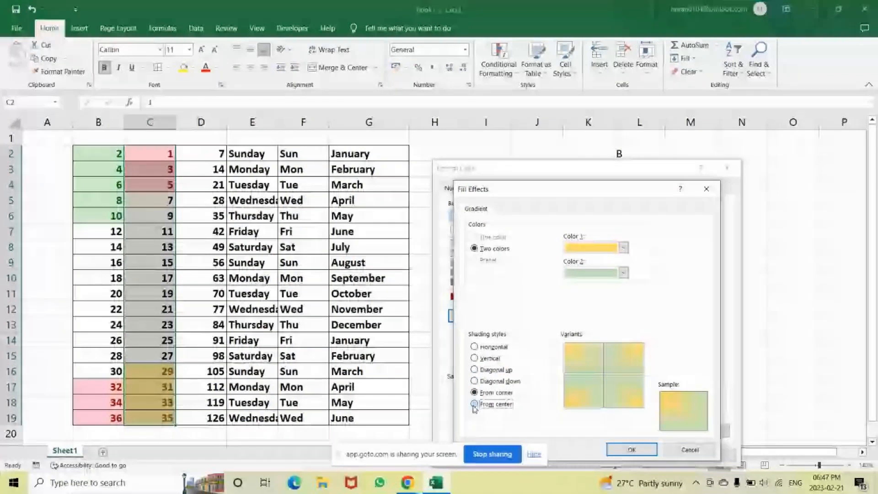
Change the gradient's Color 2 to the standard light green and apply the Bottom 10 Items rule to C2:C19.
{"action": "left_click", "coordinate": [623, 273]}
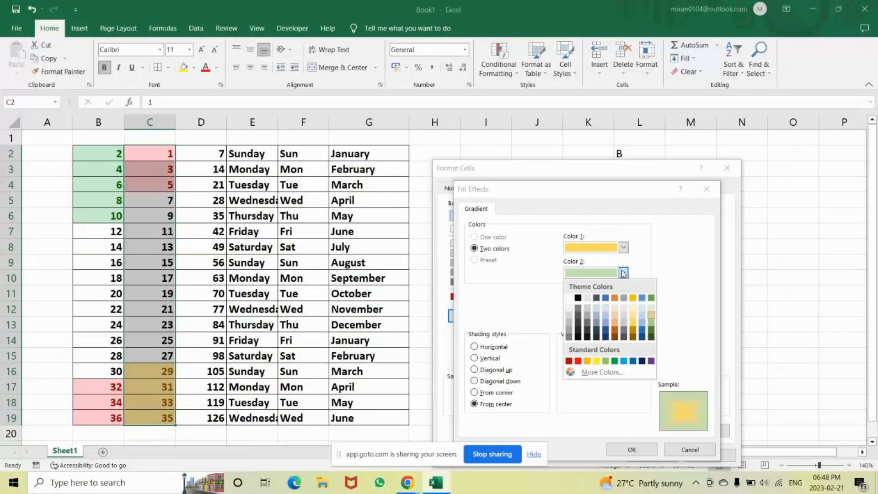
{"action": "left_click", "coordinate": [606, 361]}
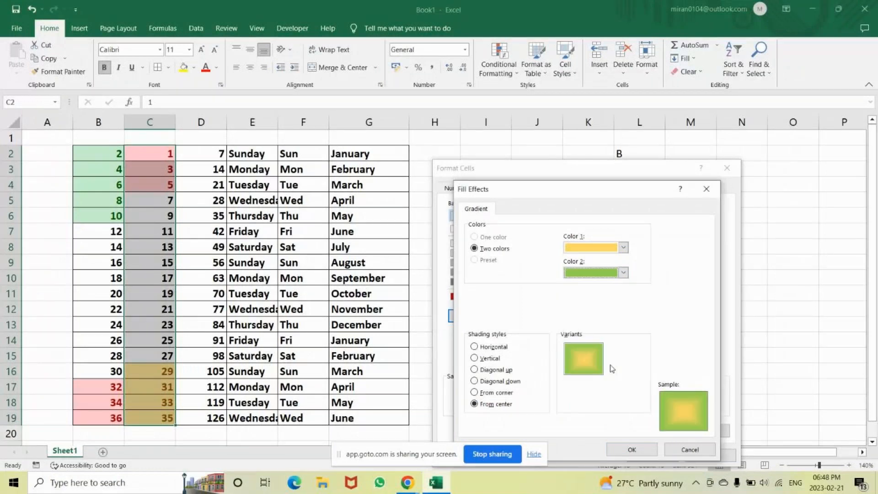
{"action": "left_click", "coordinate": [632, 450]}
{"action": "left_click", "coordinate": [655, 453]}
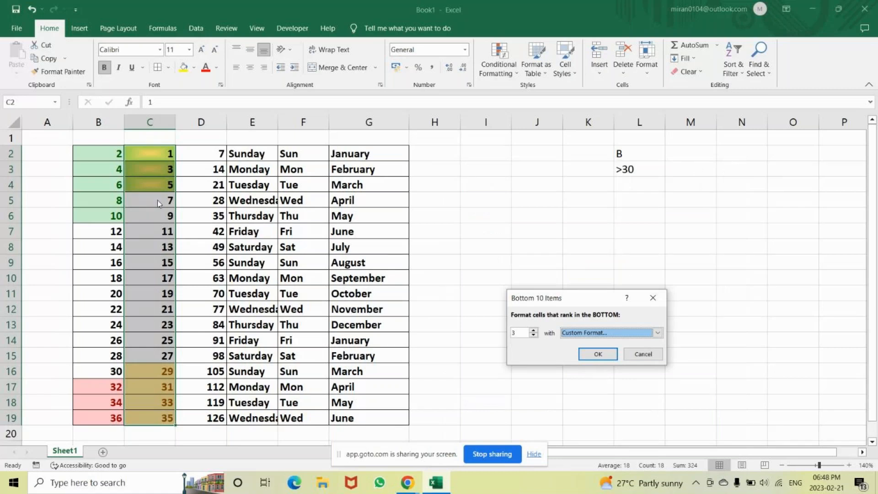
{"action": "left_click", "coordinate": [598, 355]}
{"action": "left_click", "coordinate": [254, 203]}
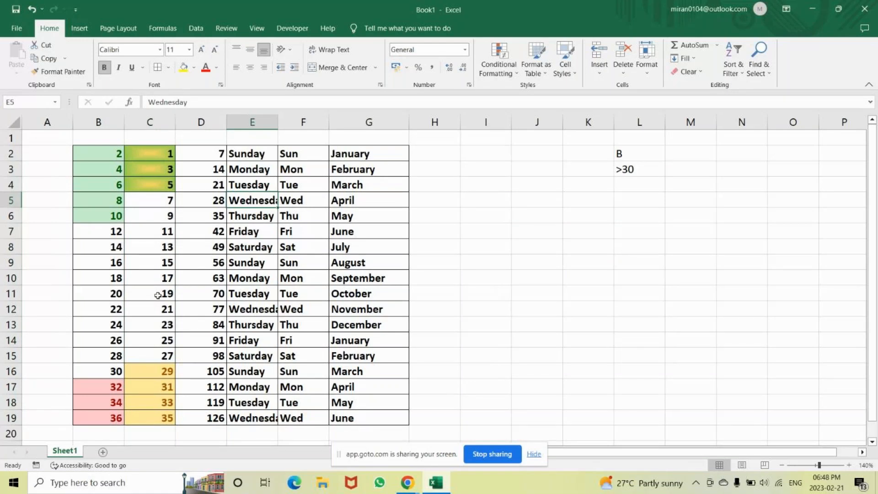
Start a Text that Contains highlight rule on the weekday names in E2:E19 and clear its suggested text.
{"action": "left_click", "coordinate": [260, 156]}
{"action": "key", "text": "ctrl+shift+Down"}
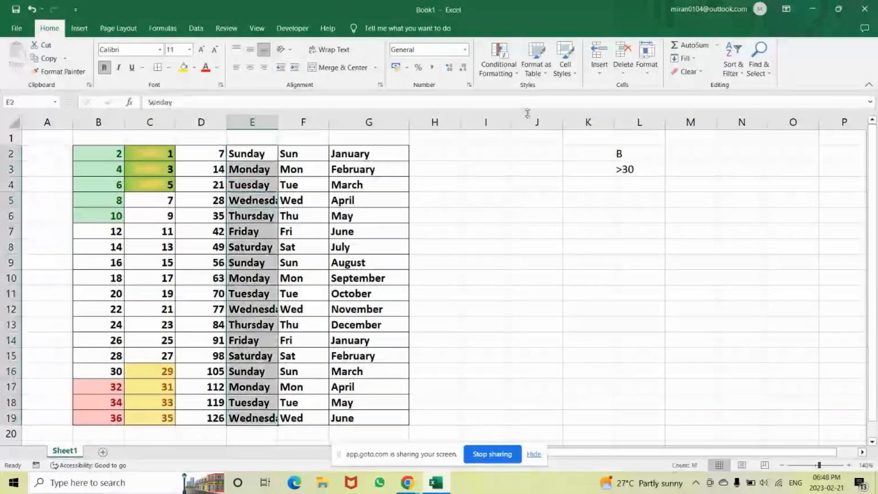
{"action": "left_click", "coordinate": [499, 68]}
{"action": "mouse_move", "coordinate": [520, 94]}
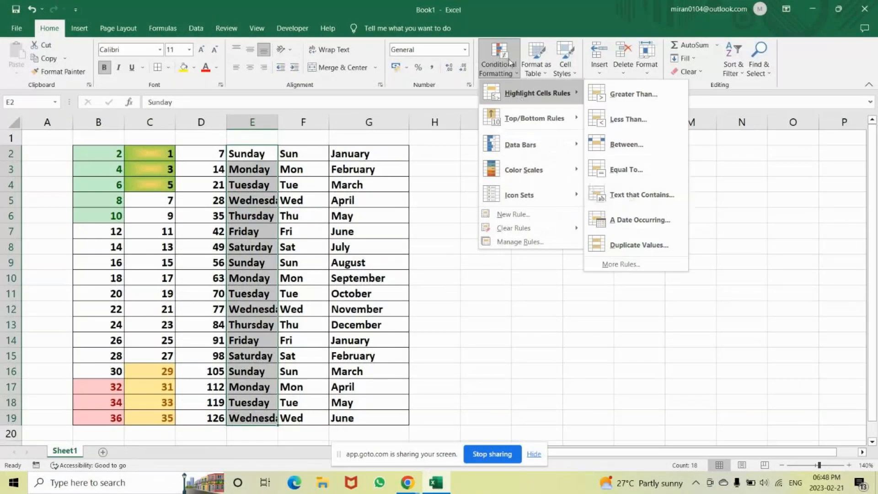
{"action": "left_click", "coordinate": [636, 205]}
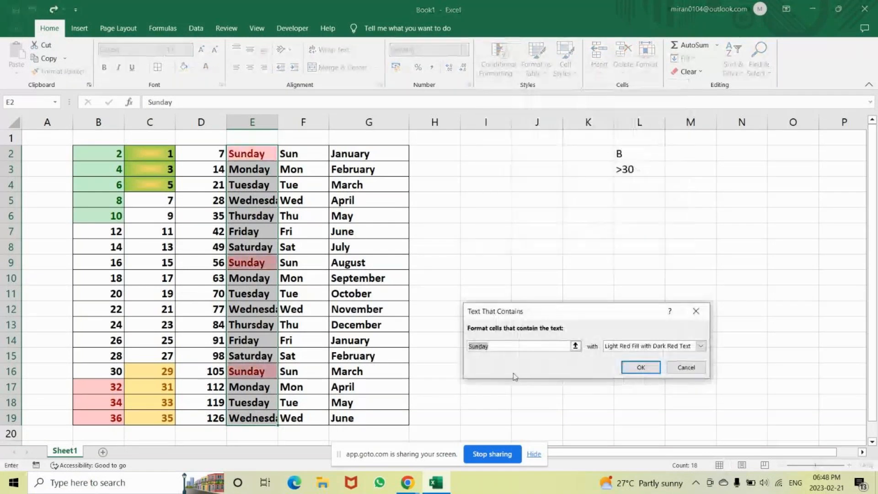
{"action": "left_click", "coordinate": [504, 347]}
{"action": "key", "text": "BackSpace"}
{"action": "key", "text": "BackSpace"}
{"action": "key", "text": "BackSpace"}
{"action": "key", "text": "BackSpace"}
{"action": "key", "text": "BackSpace"}
{"action": "key", "text": "BackSpace"}
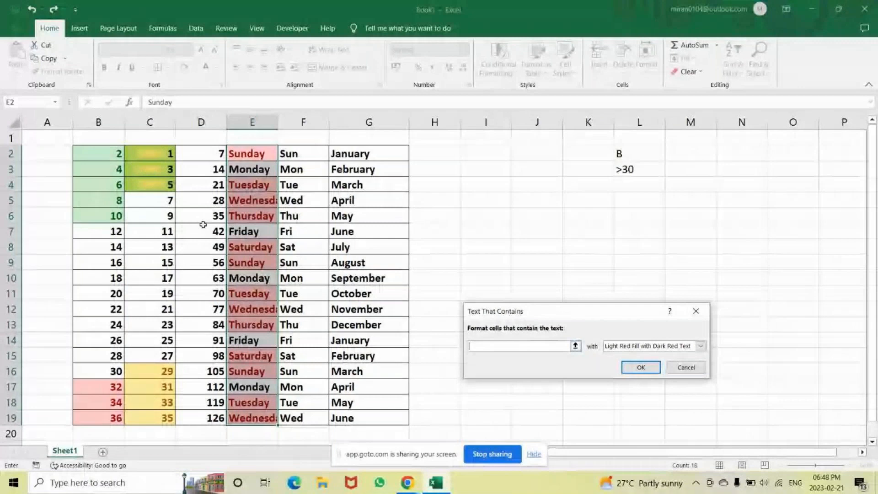
Try several weekday cells, such as E3, E7, E12, E17 and E15, as the rule's text reference, ending with =$E$2.
{"action": "left_click", "coordinate": [250, 170]}
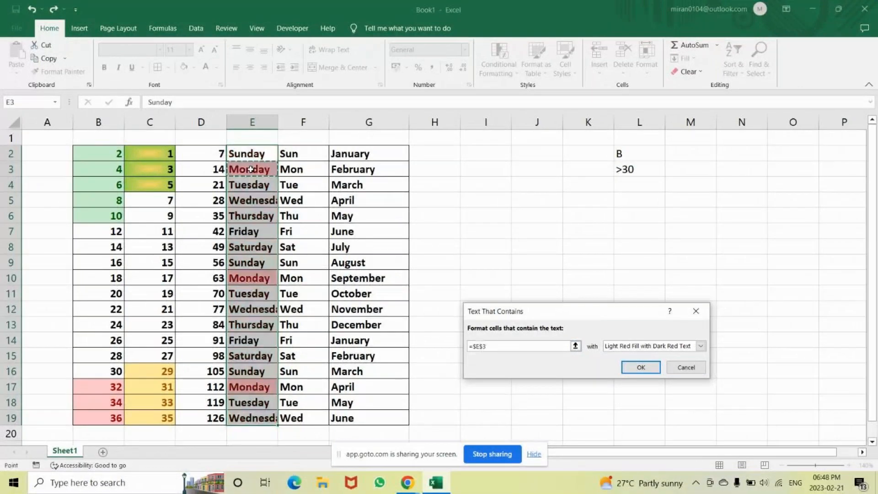
{"action": "left_click", "coordinate": [246, 232]}
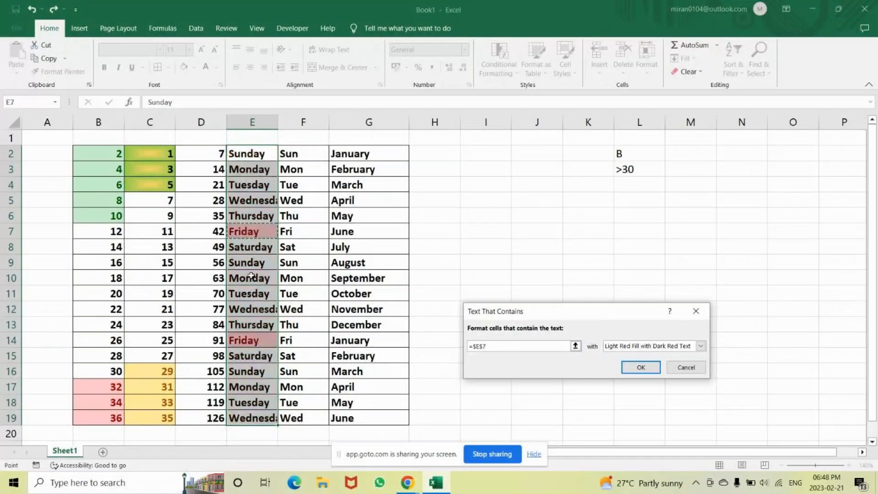
{"action": "left_click", "coordinate": [257, 313]}
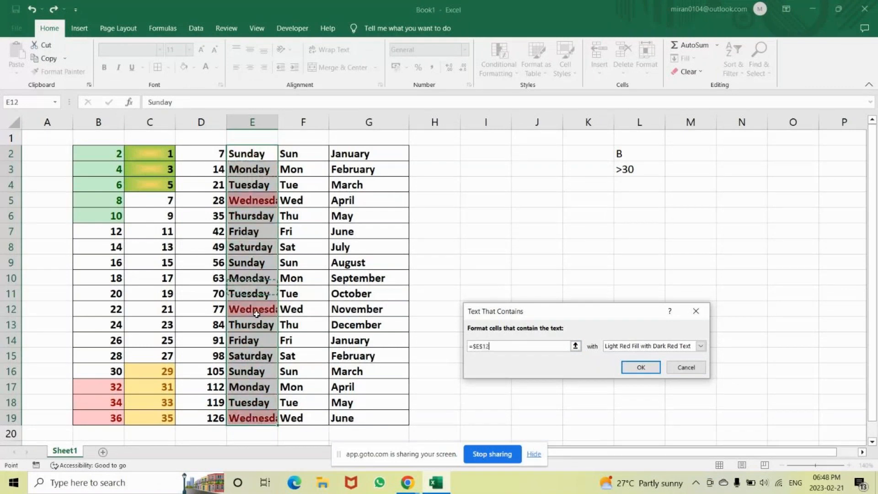
{"action": "left_click", "coordinate": [248, 392]}
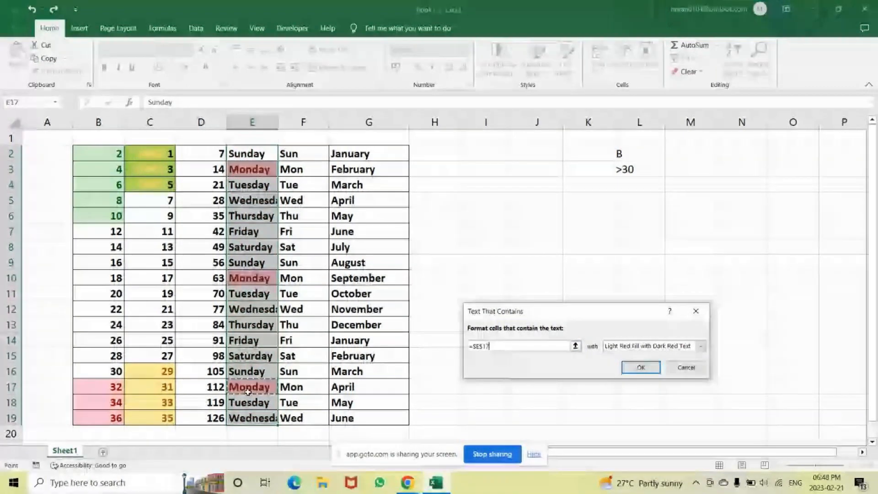
{"action": "left_click", "coordinate": [253, 357]}
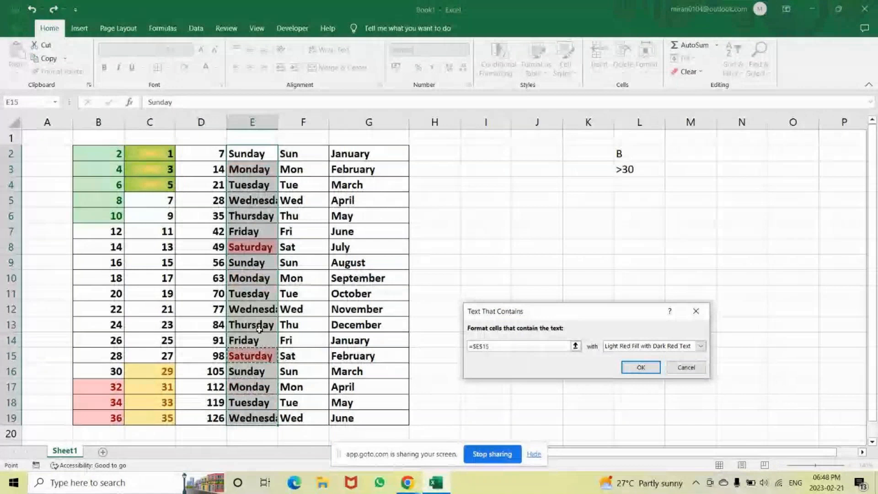
{"action": "left_click", "coordinate": [260, 330]}
{"action": "left_click", "coordinate": [251, 154]}
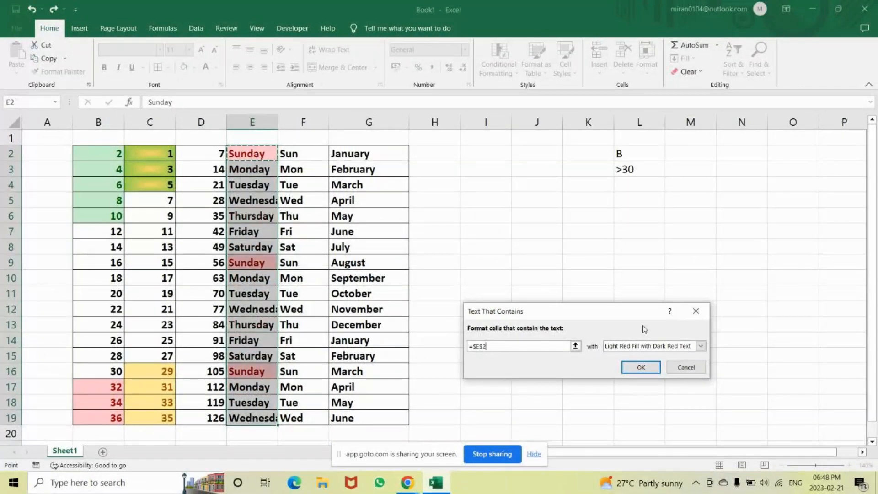
Choose a custom format with a two-color gradient fill, blue as Color 1 and light blue as Color 2.
{"action": "left_click", "coordinate": [702, 346]}
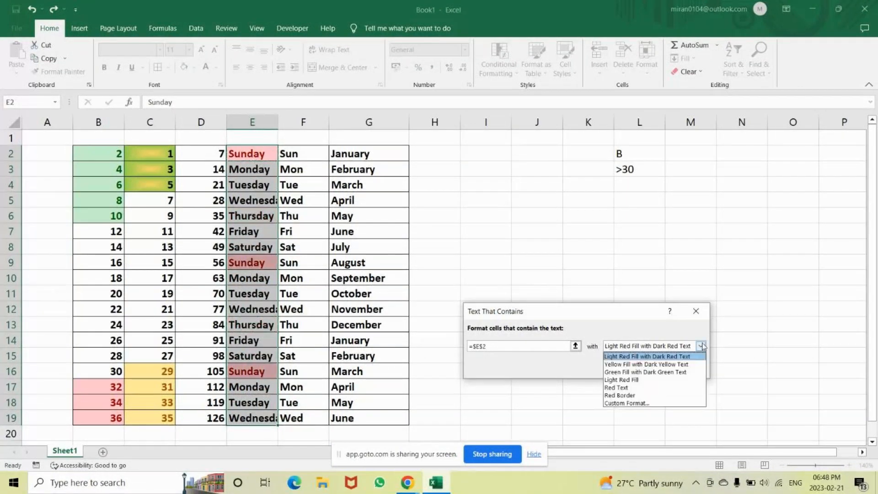
{"action": "left_click", "coordinate": [636, 403]}
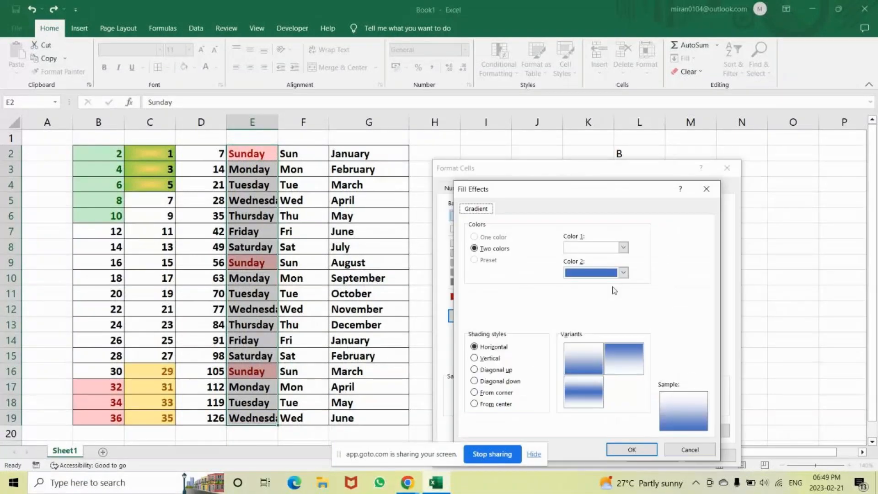
{"action": "left_click", "coordinate": [623, 247]}
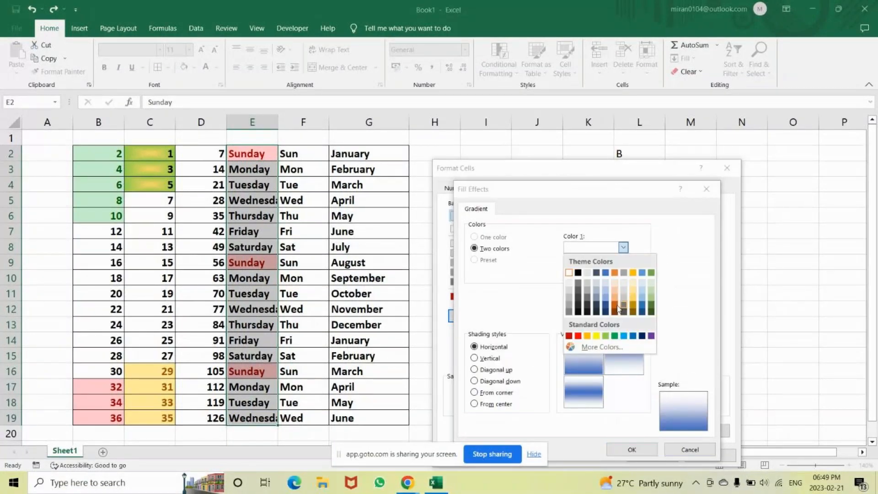
{"action": "left_click", "coordinate": [625, 336]}
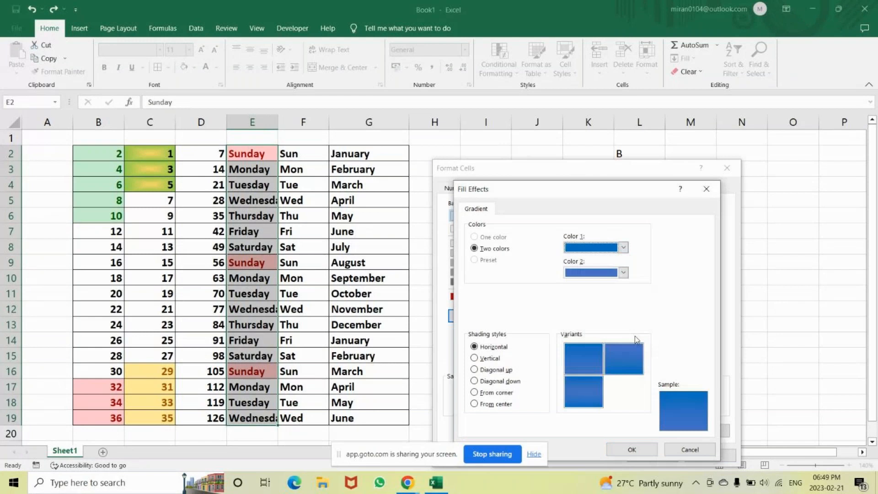
{"action": "left_click", "coordinate": [624, 272]}
{"action": "left_click", "coordinate": [618, 409]}
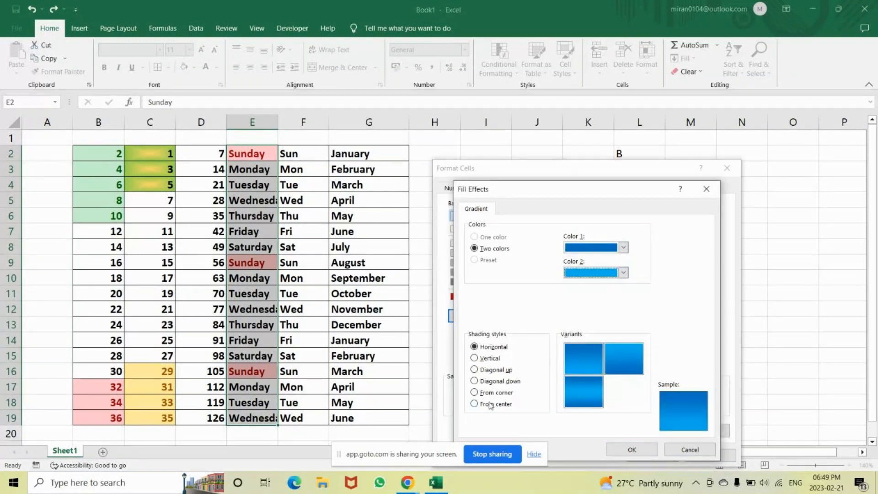
Set the gradient's shading style to From corner and apply the Text that Contains rule to E2:E19.
{"action": "left_click", "coordinate": [474, 392]}
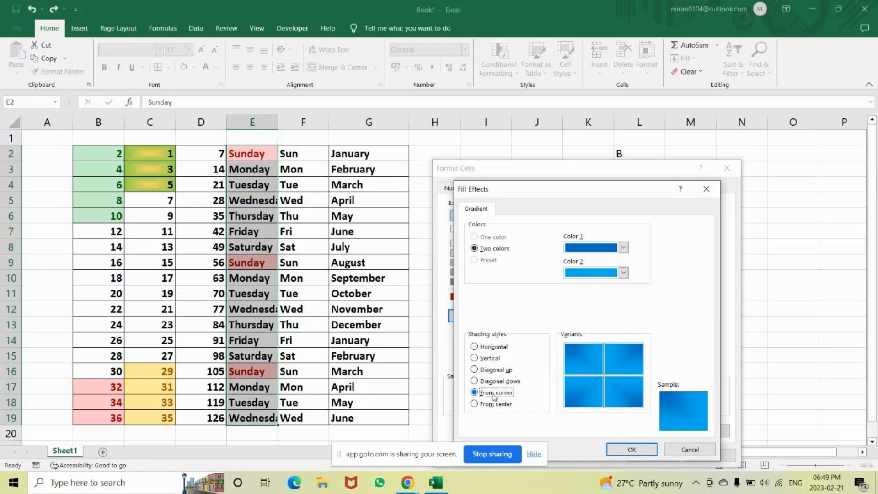
{"action": "left_click", "coordinate": [624, 450]}
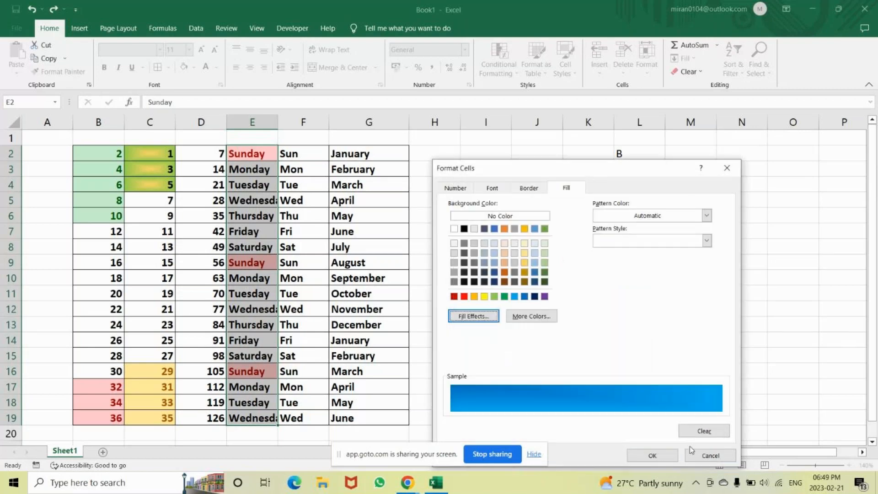
{"action": "left_click", "coordinate": [658, 453]}
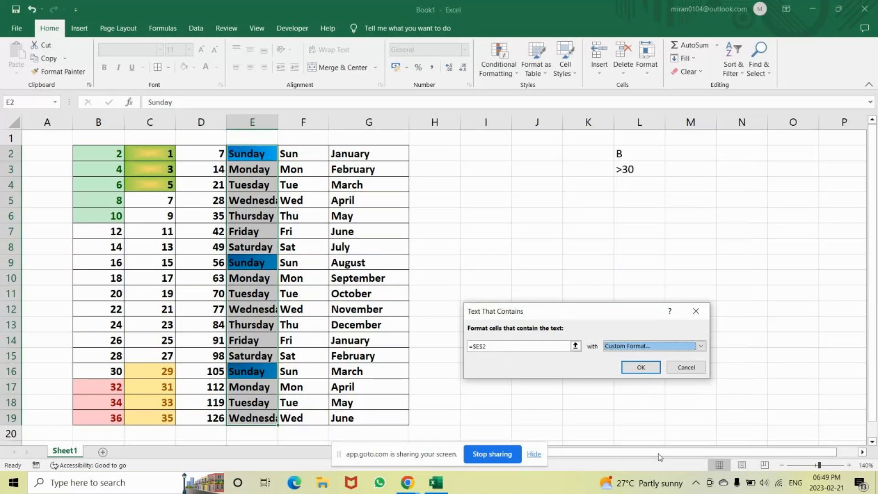
{"action": "left_click", "coordinate": [637, 369]}
{"action": "key", "text": "Down"}
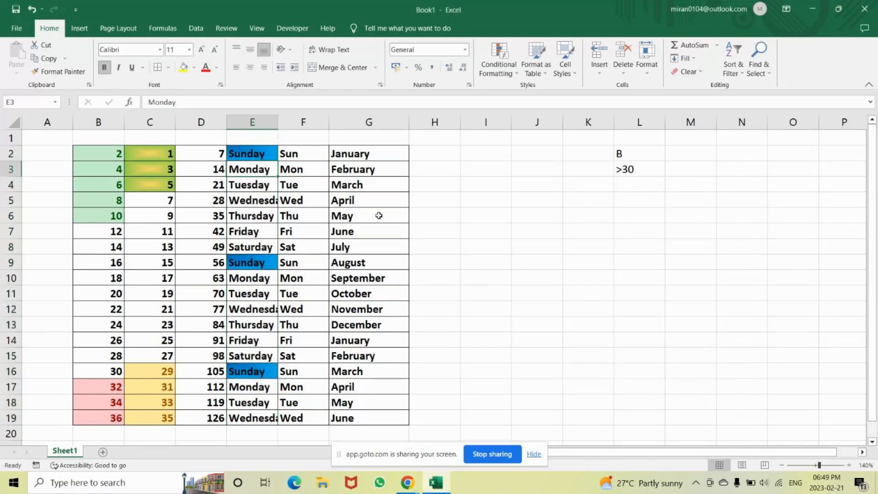
{"action": "left_click", "coordinate": [263, 258]}
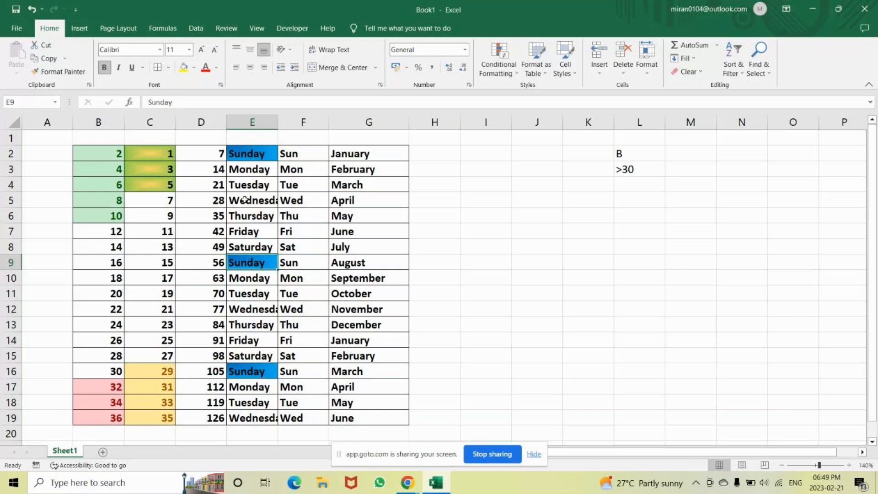
Start a Duplicate Values highlight rule on the month names in G2:G19 and set it to format Unique values.
{"action": "left_click_drag", "start_coordinate": [350, 152], "coordinate": [361, 418]}
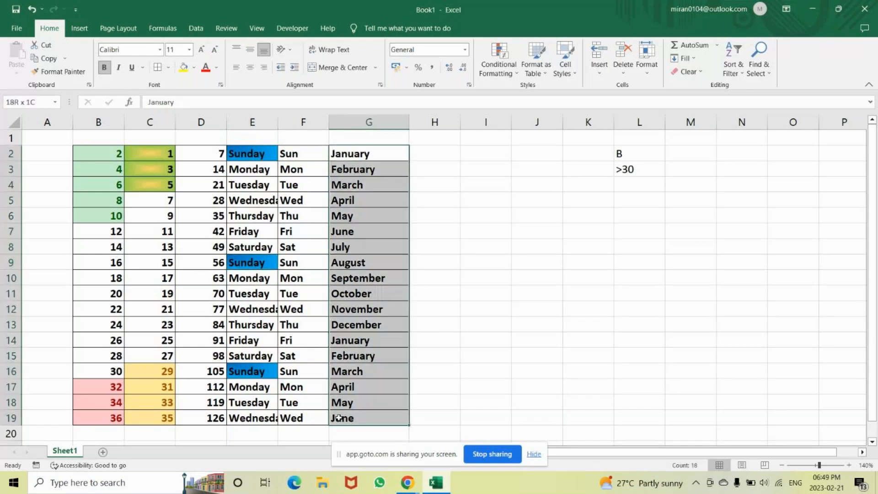
{"action": "left_click", "coordinate": [518, 60]}
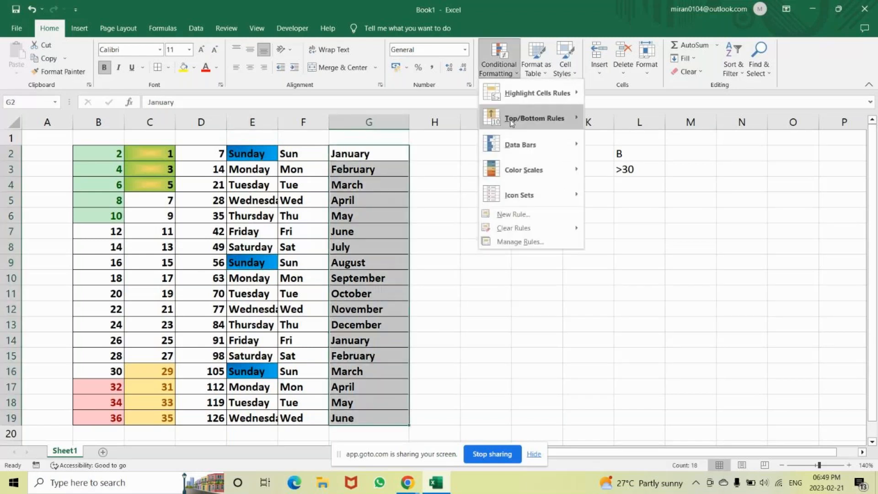
{"action": "mouse_move", "coordinate": [520, 96]}
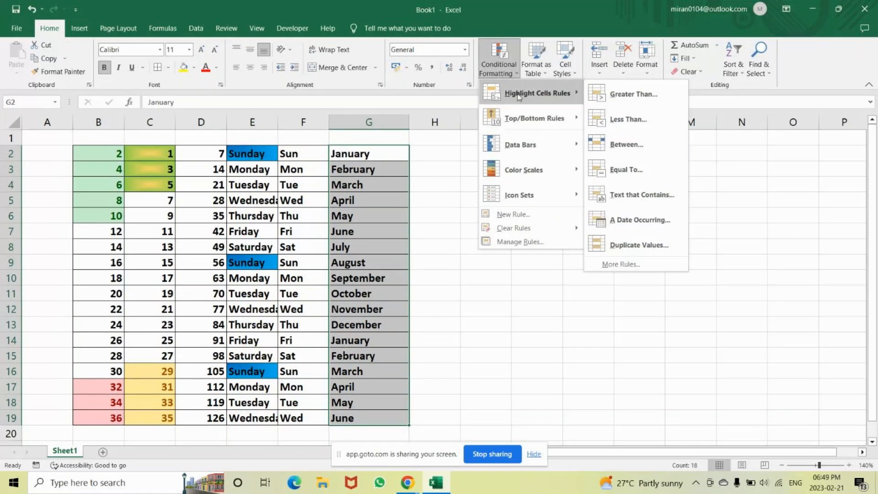
{"action": "left_click", "coordinate": [633, 245]}
{"action": "left_click", "coordinate": [531, 333]}
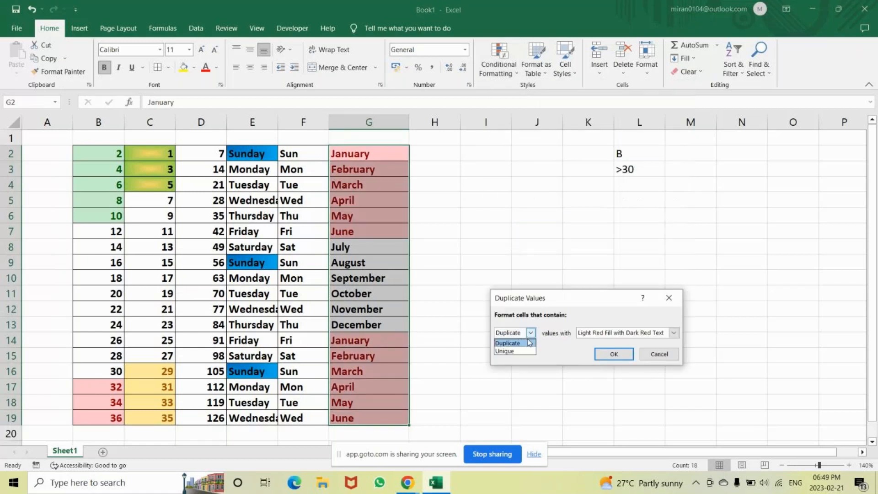
{"action": "left_click", "coordinate": [522, 350]}
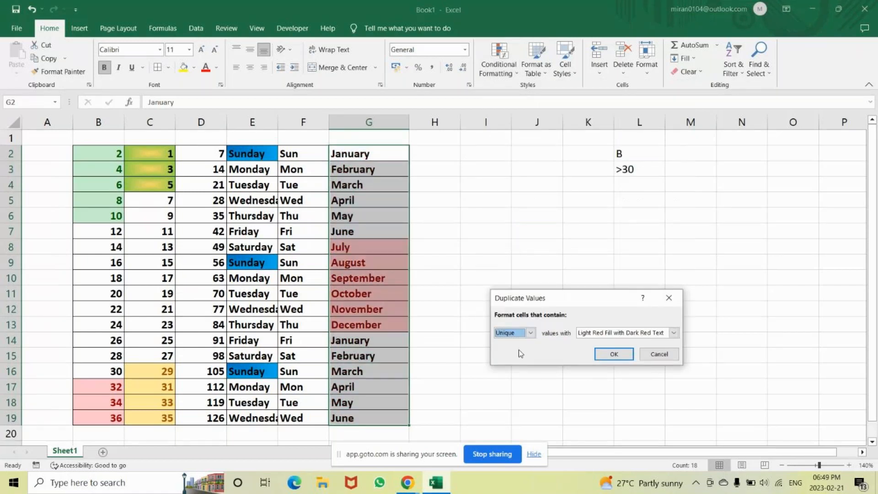
Apply the unique-months rule with the Red Text format and select the unique months in G8:G13 to review them.
{"action": "left_click", "coordinate": [675, 333]}
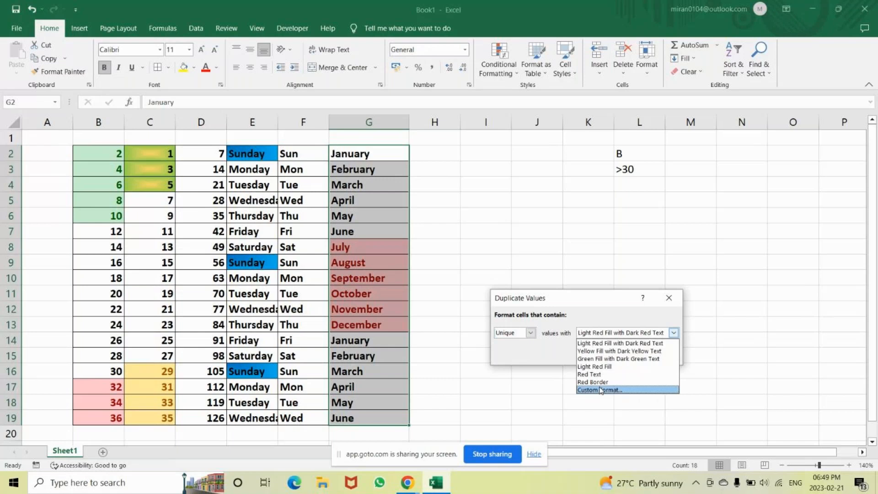
{"action": "left_click", "coordinate": [593, 374]}
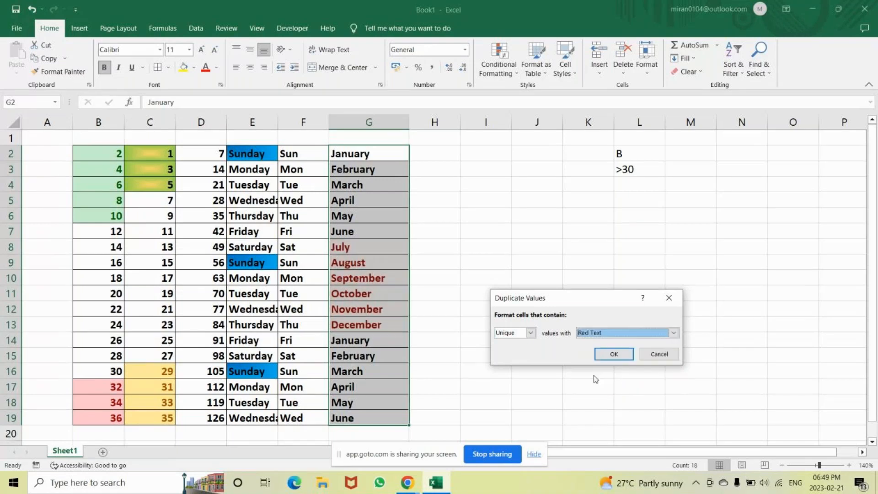
{"action": "left_click", "coordinate": [614, 354]}
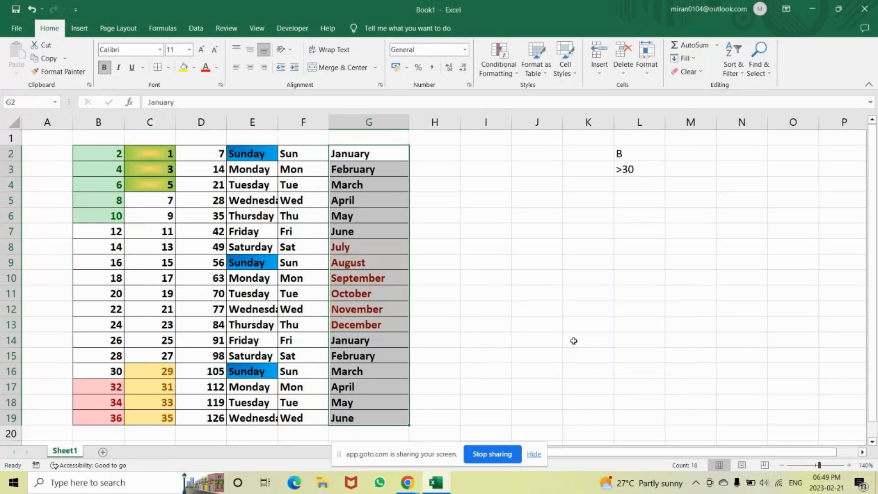
{"action": "left_click", "coordinate": [537, 294]}
{"action": "left_click_drag", "start_coordinate": [348, 248], "coordinate": [348, 323]}
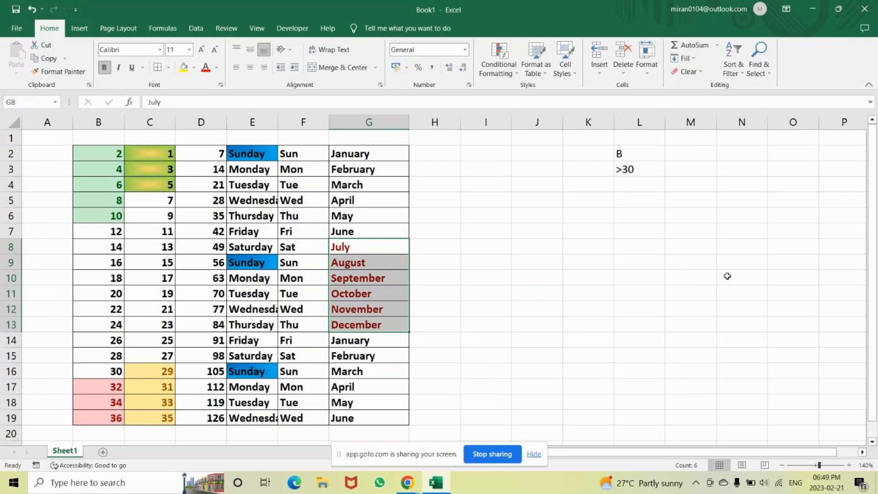
{"action": "left_click", "coordinate": [707, 278]}
{"action": "left_click", "coordinate": [498, 69]}
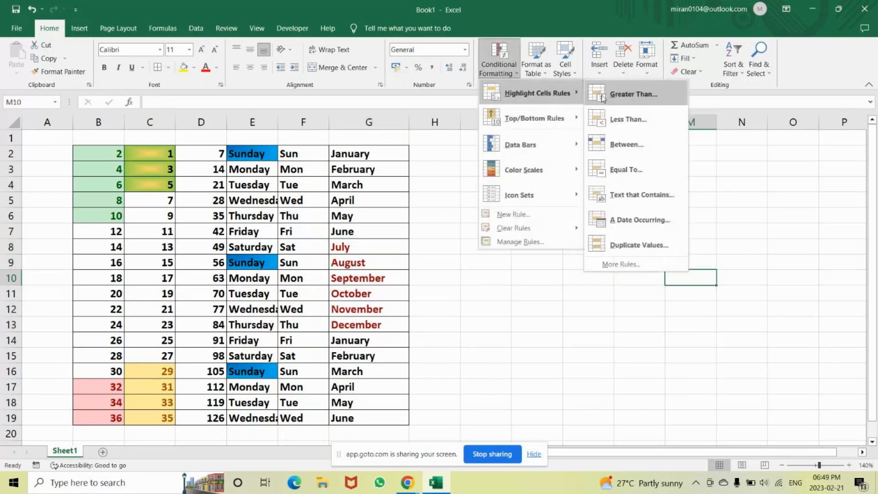
{"action": "mouse_move", "coordinate": [534, 118]}
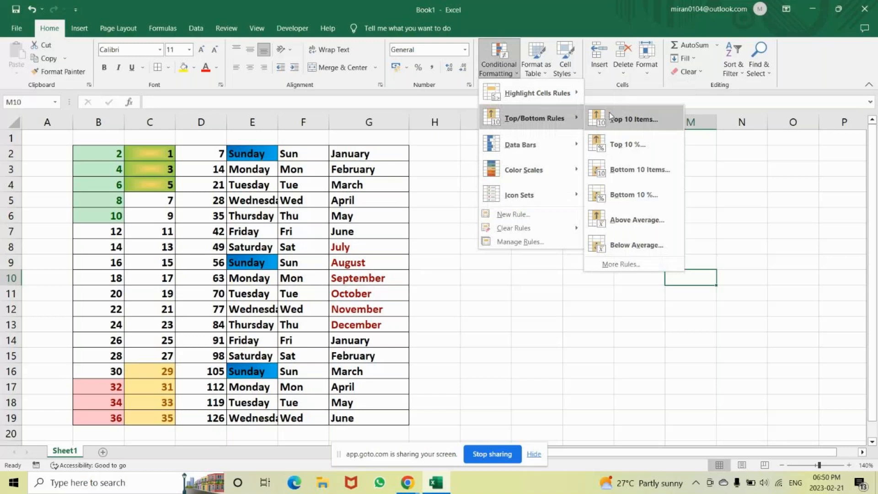
{"action": "left_click", "coordinate": [204, 155]}
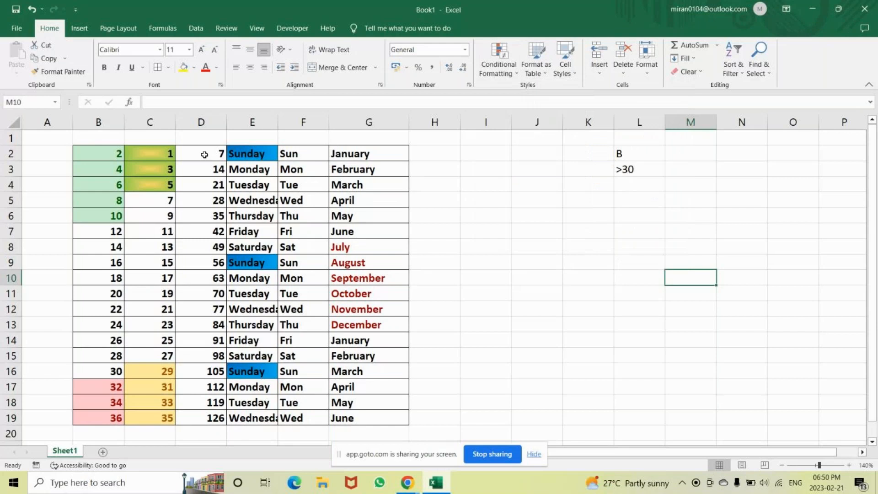
Enter the numbers 12, 45, 78, 96, 52, 36, 45, 71 and 25 down cells H2:H10.
{"action": "left_click", "coordinate": [205, 155]}
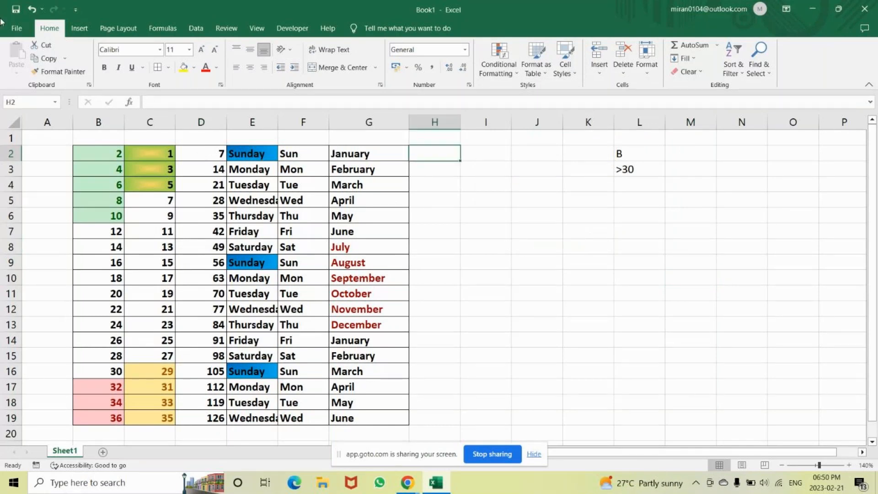
{"action": "type", "text": "12"}
{"action": "key", "text": "Return"}
{"action": "type", "text": "45"}
{"action": "key", "text": "Return"}
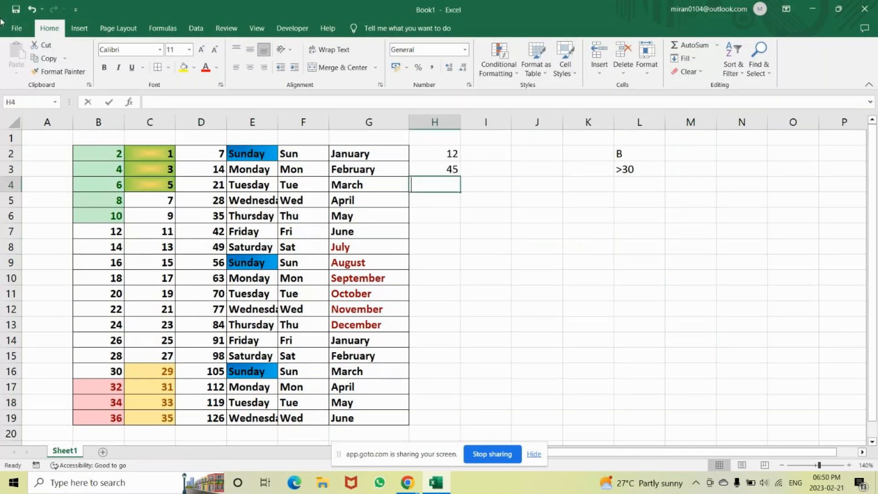
{"action": "type", "text": "78"}
{"action": "key", "text": "Return"}
{"action": "type", "text": "96"}
{"action": "key", "text": "Return"}
{"action": "type", "text": "52"}
{"action": "key", "text": "Return"}
{"action": "type", "text": "36"}
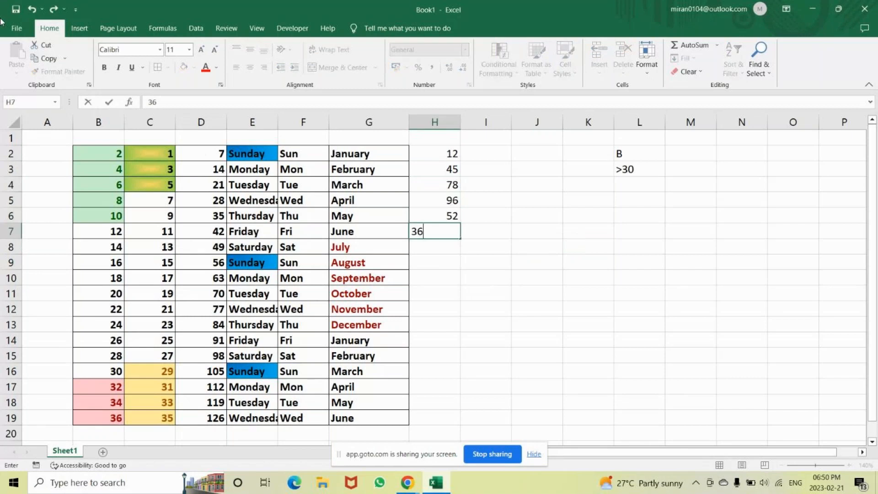
{"action": "key", "text": "Return"}
{"action": "type", "text": "45"}
{"action": "key", "text": "Return"}
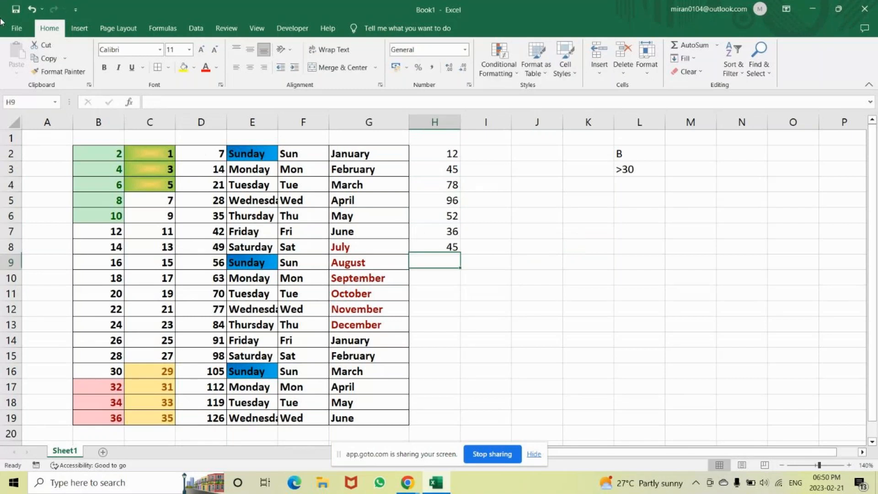
{"action": "type", "text": "71"}
{"action": "key", "text": "Return"}
{"action": "type", "text": "25"}
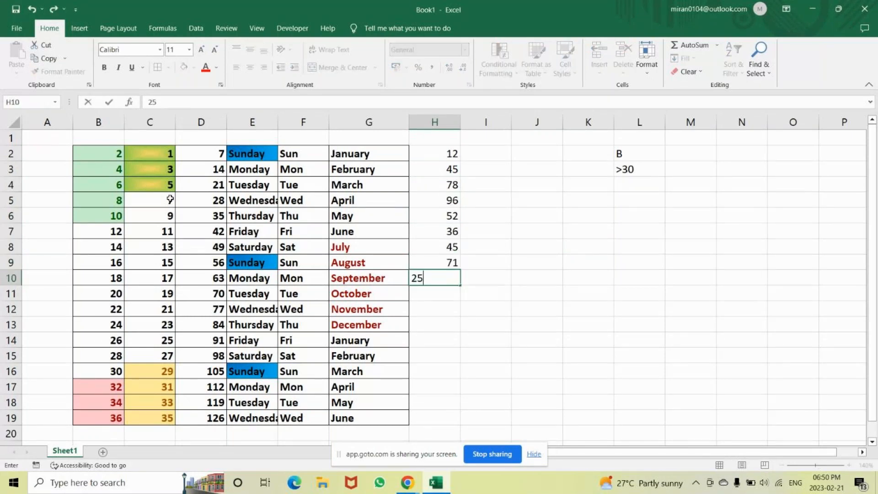
{"action": "key", "text": "Return"}
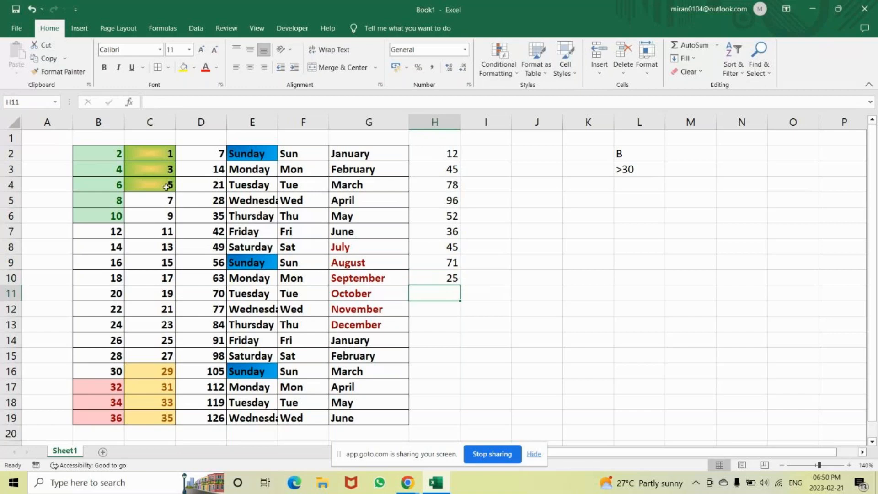
Apply the Green - Yellow color scale to the numbers in H2:H10.
{"action": "left_click_drag", "start_coordinate": [453, 154], "coordinate": [442, 268]}
{"action": "left_click", "coordinate": [500, 65]}
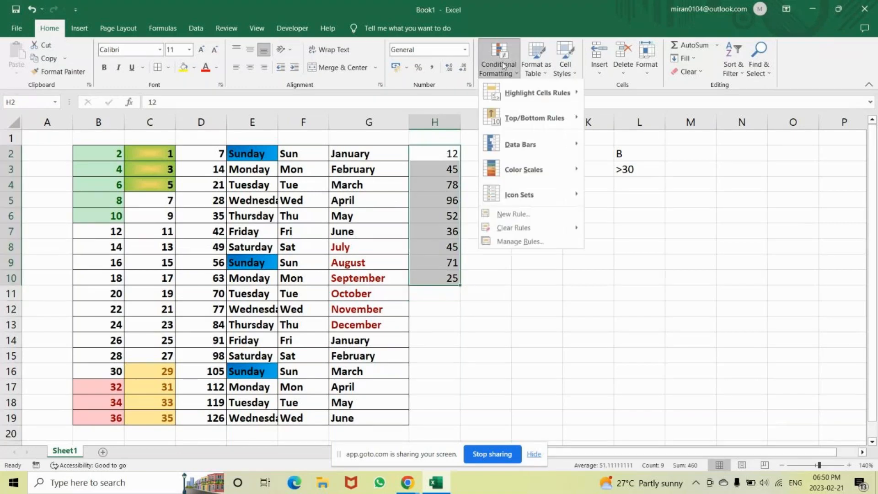
{"action": "mouse_move", "coordinate": [516, 95]}
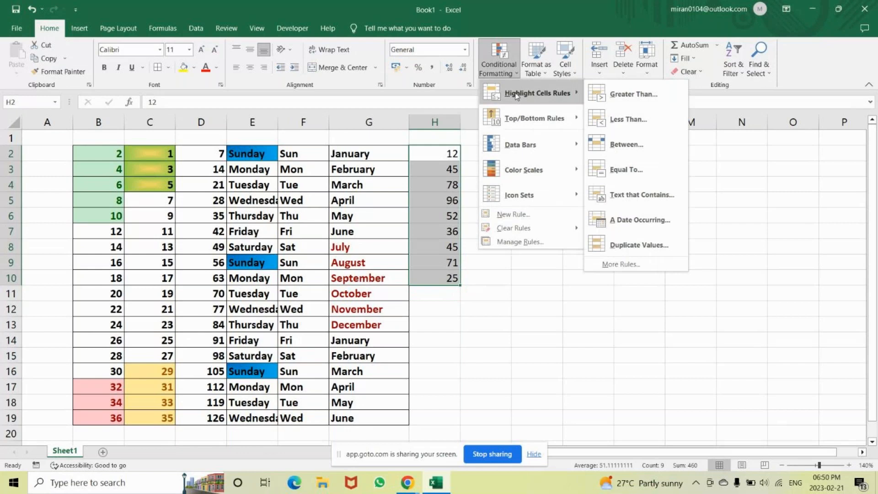
{"action": "mouse_move", "coordinate": [529, 176]}
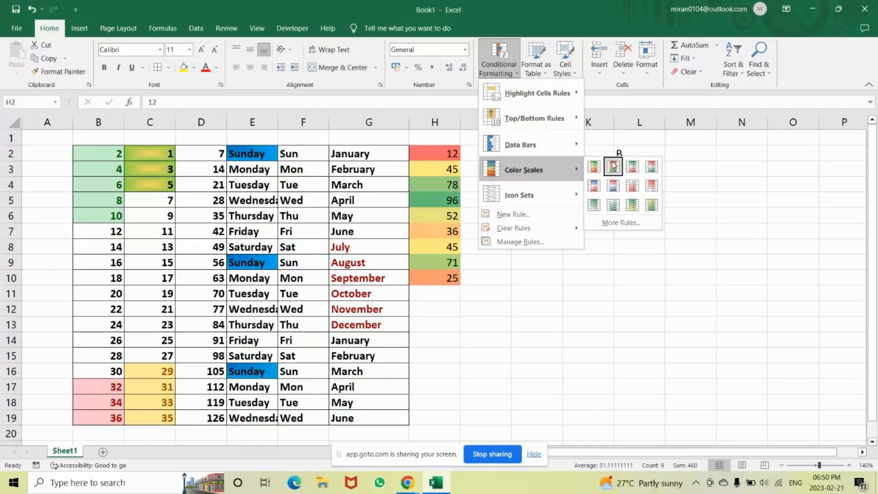
{"action": "left_click", "coordinate": [632, 205]}
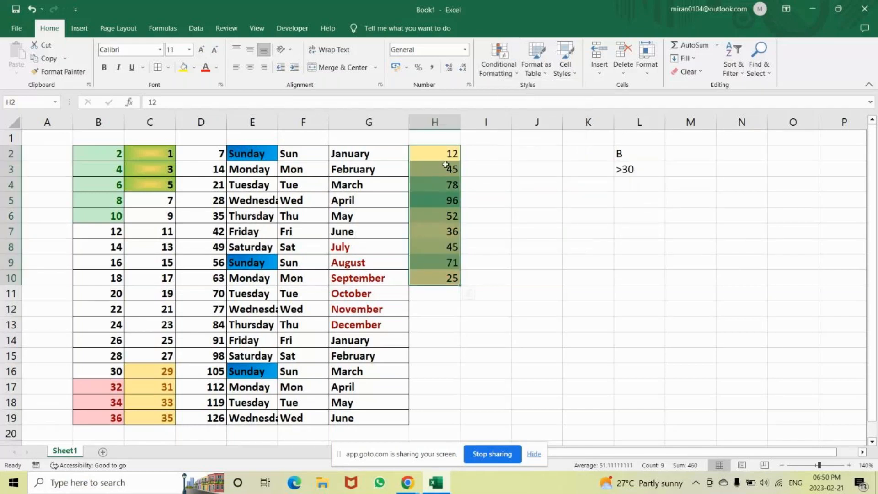
{"action": "left_click", "coordinate": [531, 258]}
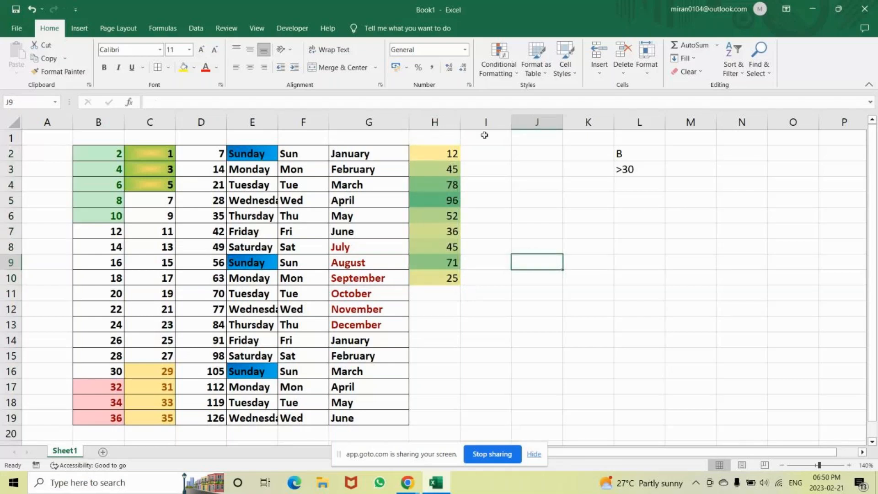
Enter the numbers 96, 41, 52385 and 75 down cells J2:J5.
{"action": "left_click", "coordinate": [534, 154]}
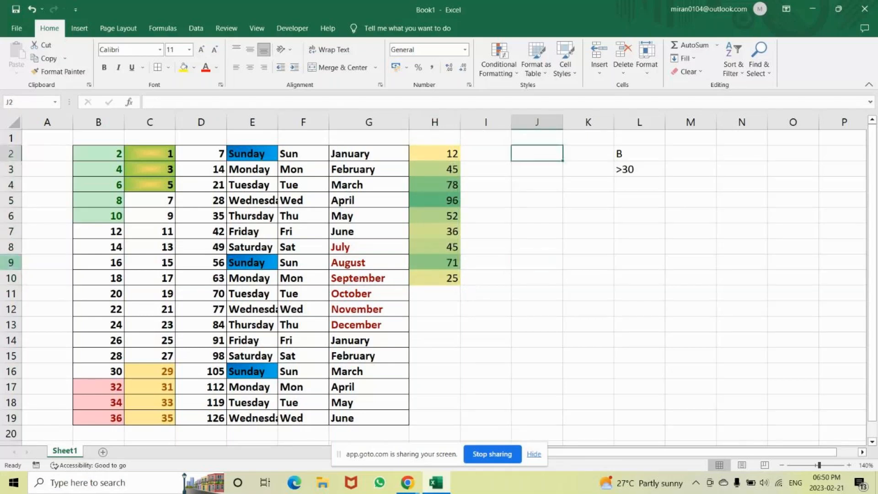
{"action": "type", "text": "96"}
{"action": "key", "text": "Return"}
{"action": "type", "text": "41"}
{"action": "key", "text": "Return"}
{"action": "type", "text": "52"}
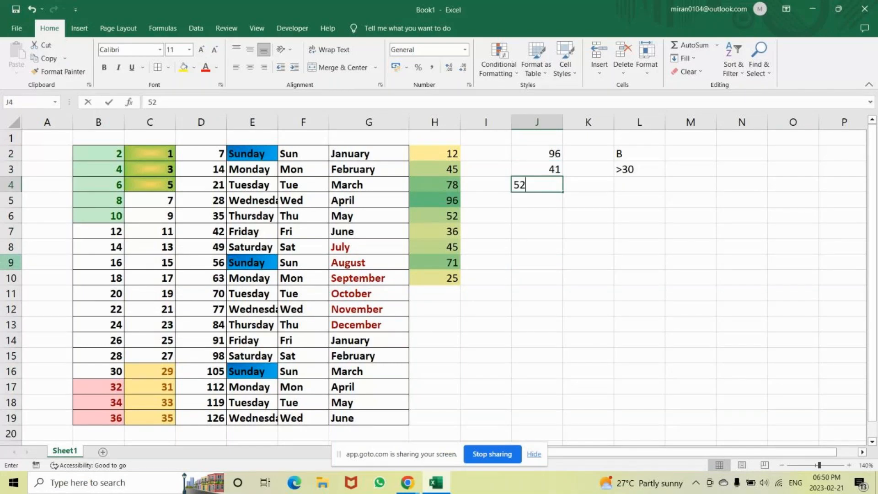
{"action": "type", "text": "385"}
{"action": "key", "text": "Return"}
{"action": "type", "text": "75"}
{"action": "key", "text": "Tab"}
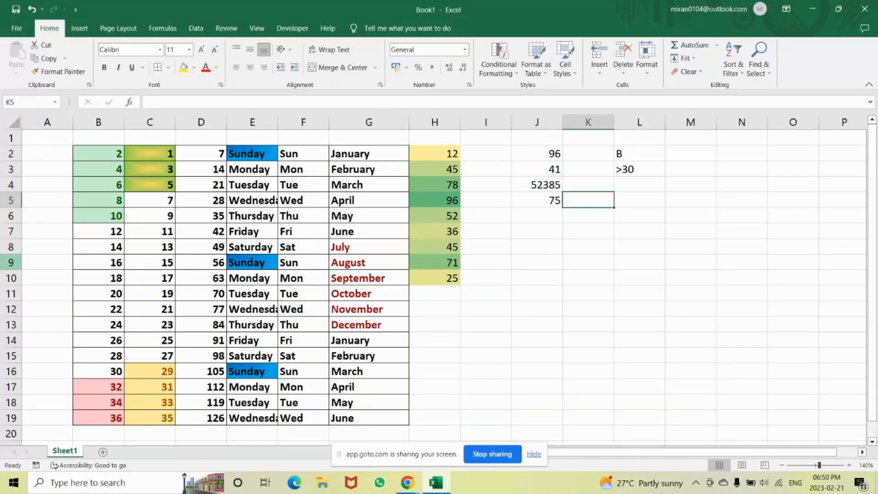
{"action": "key", "text": "Down"}
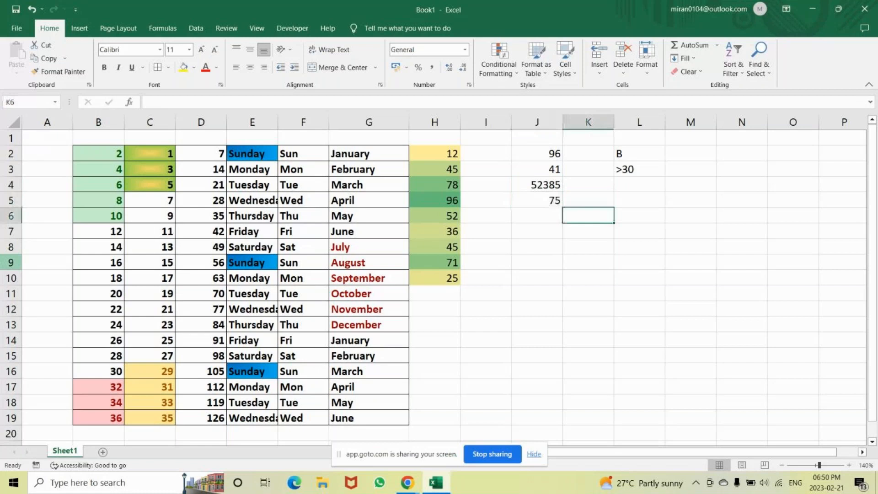
Overwrite the value in J4 with 12 and replace that with 21.
{"action": "left_click", "coordinate": [537, 185]}
{"action": "type", "text": "12"}
{"action": "key", "text": "Return"}
{"action": "key", "text": "Up"}
{"action": "type", "text": "21"}
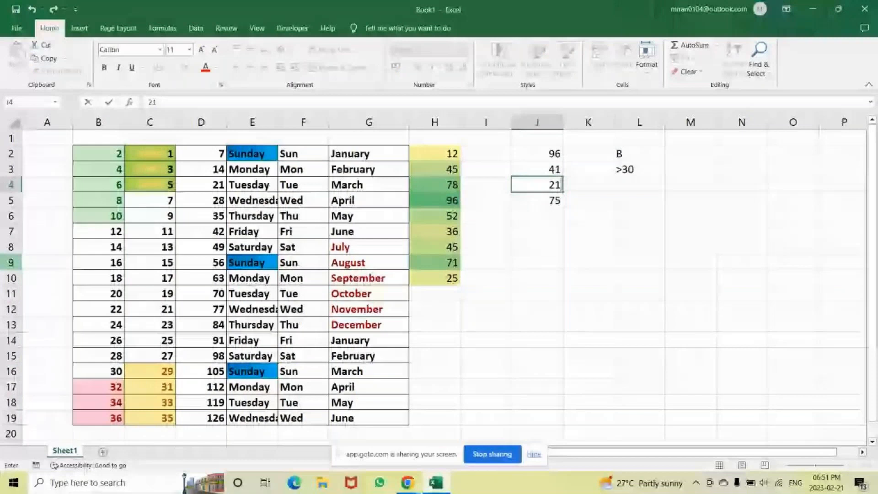
{"action": "key", "text": "Return"}
{"action": "key", "text": "Return"}
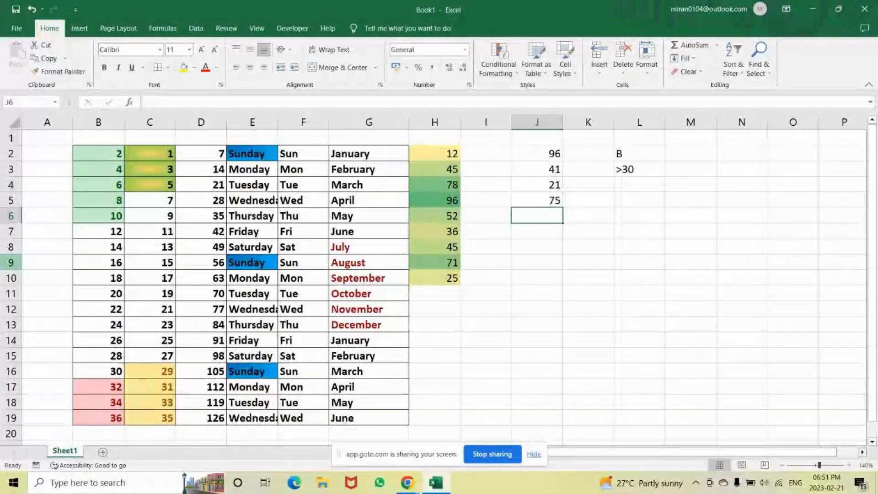
Continue the column with 65, 45, 75, 62 and 11 in cells J6:J10.
{"action": "type", "text": "65"}
{"action": "key", "text": "Return"}
{"action": "type", "text": "45"}
{"action": "key", "text": "Return"}
{"action": "type", "text": "7"}
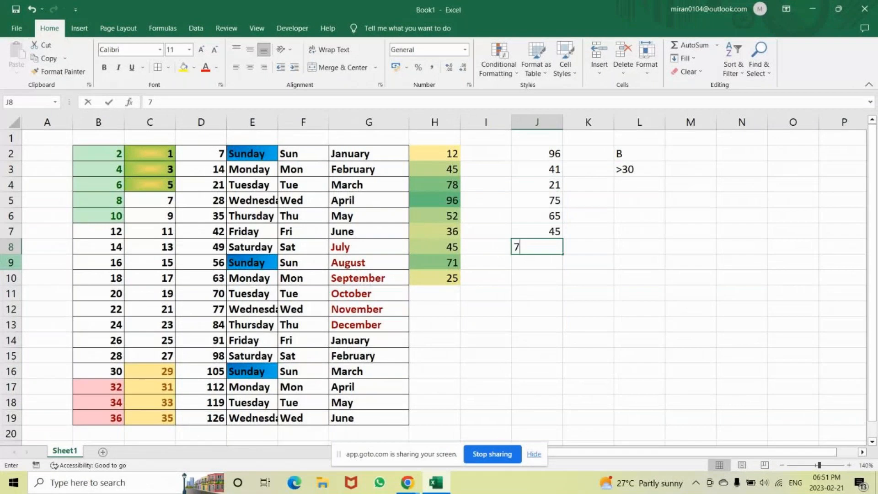
{"action": "type", "text": "5"}
{"action": "key", "text": "Return"}
{"action": "type", "text": "62"}
{"action": "key", "text": "Return"}
{"action": "type", "text": "11"}
{"action": "key", "text": "Return"}
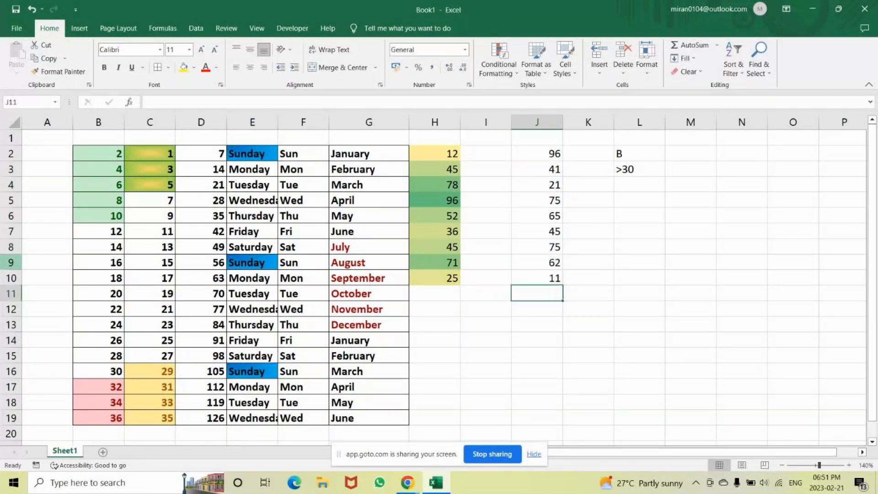
Select the numbers in J2:J10 and bring up the Icon Sets conditional formatting choices.
{"action": "left_click_drag", "start_coordinate": [547, 152], "coordinate": [538, 280]}
{"action": "left_click", "coordinate": [505, 69]}
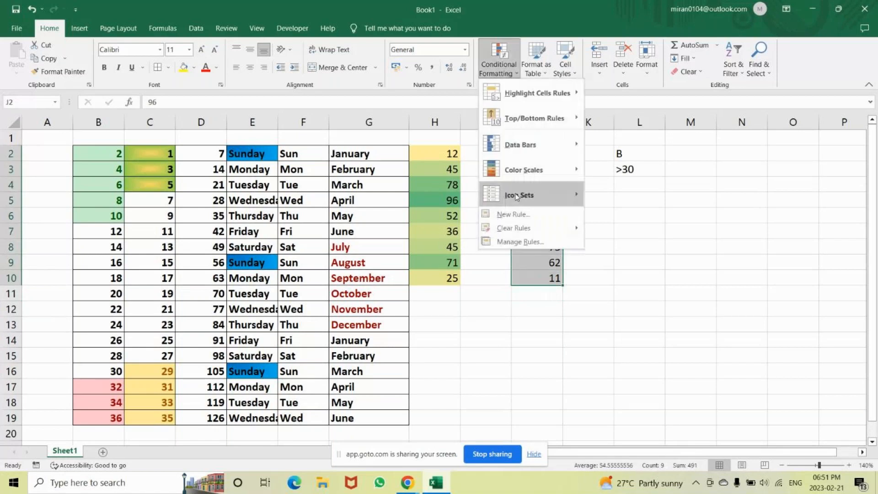
{"action": "mouse_move", "coordinate": [517, 197]}
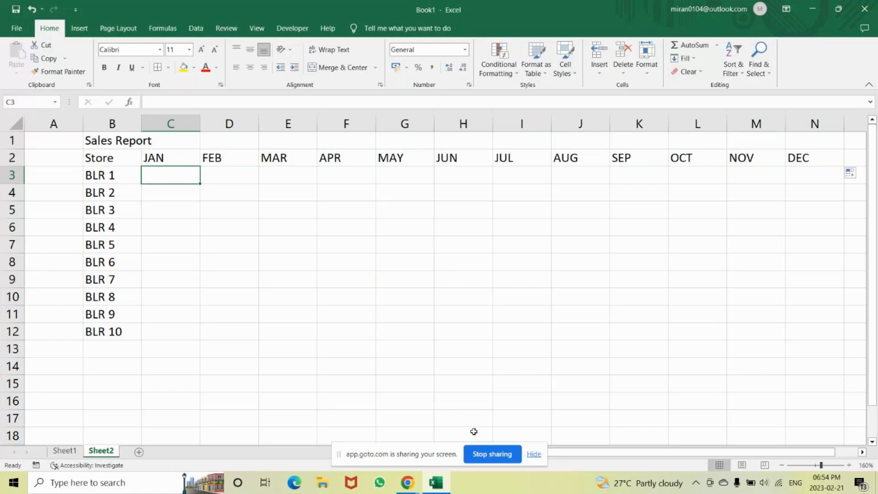
Switch to the GoTo meeting window in Google Chrome.
{"action": "left_click", "coordinate": [412, 485]}
{"action": "mouse_move", "coordinate": [414, 490]}
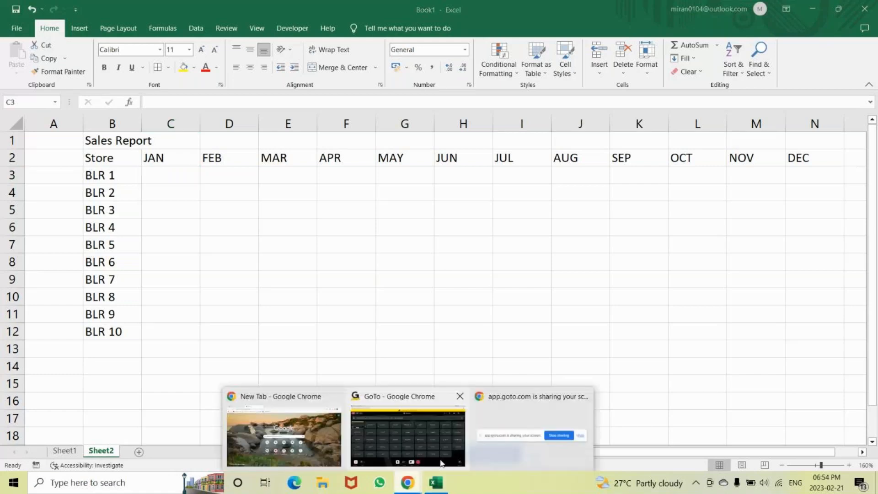
{"action": "left_click", "coordinate": [442, 463]}
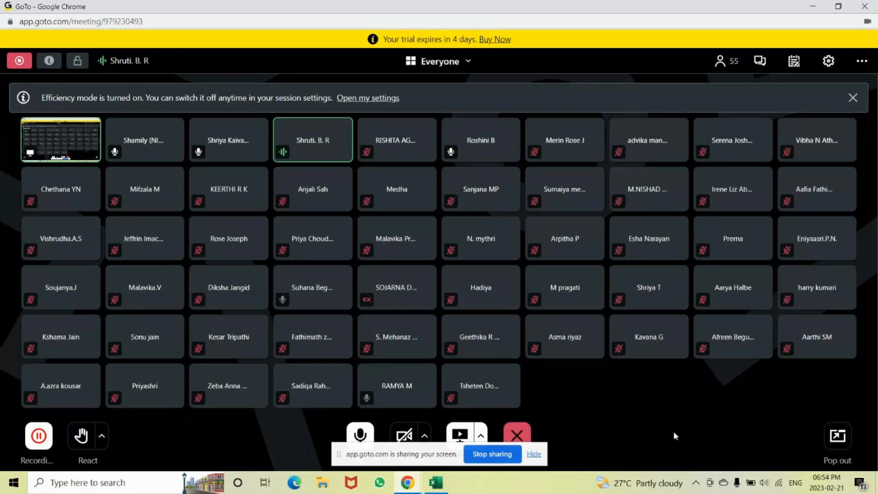
Check the computer's Wi-Fi connection in the list of available networks.
{"action": "left_click", "coordinate": [780, 484]}
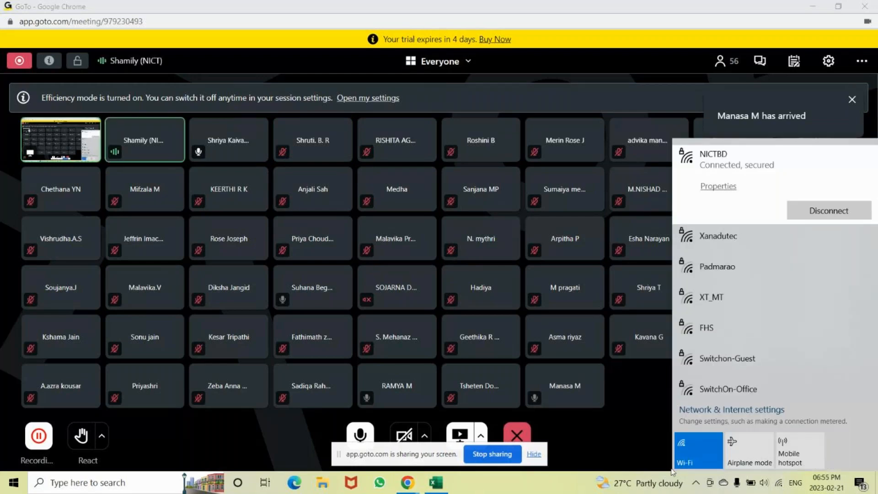
{"action": "left_click", "coordinate": [633, 439]}
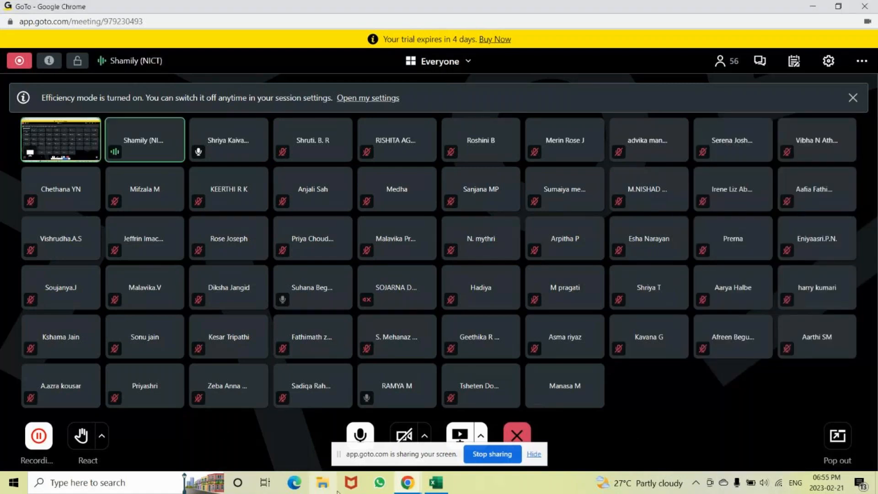
{"action": "left_click", "coordinate": [436, 482]}
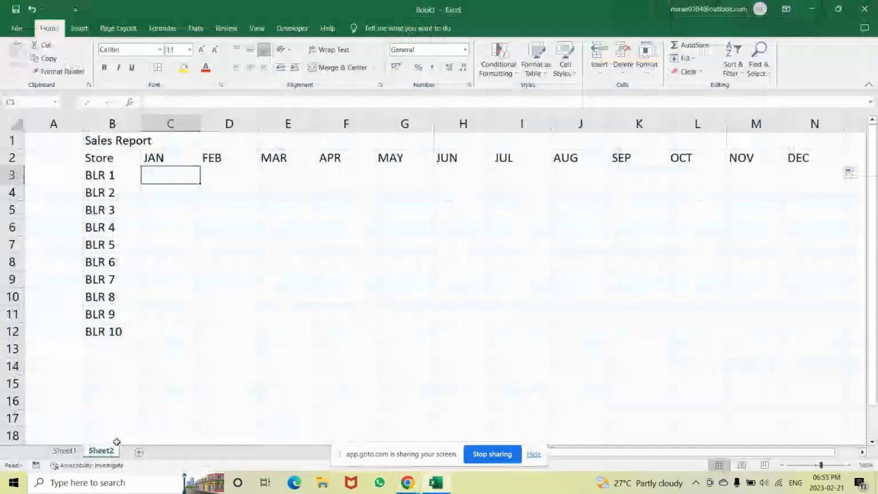
{"action": "left_click", "coordinate": [64, 451]}
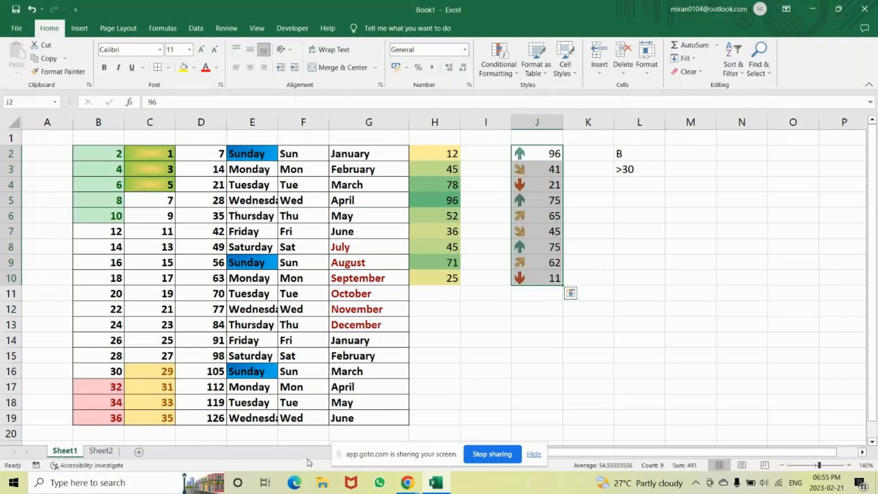
{"action": "left_click", "coordinate": [408, 482]}
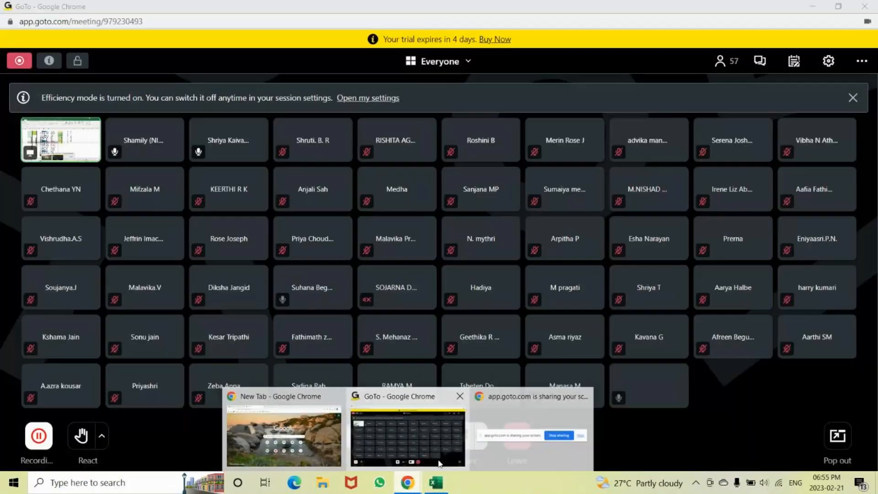
{"action": "left_click", "coordinate": [438, 464]}
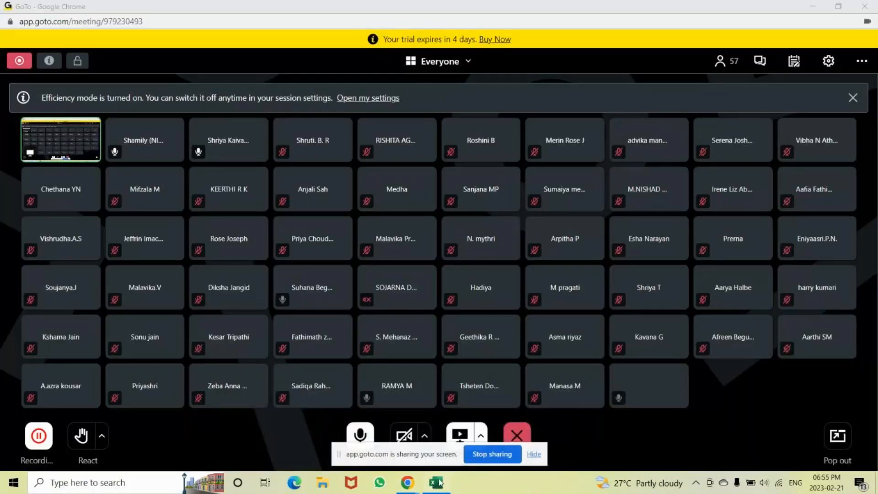
{"action": "left_click", "coordinate": [437, 483]}
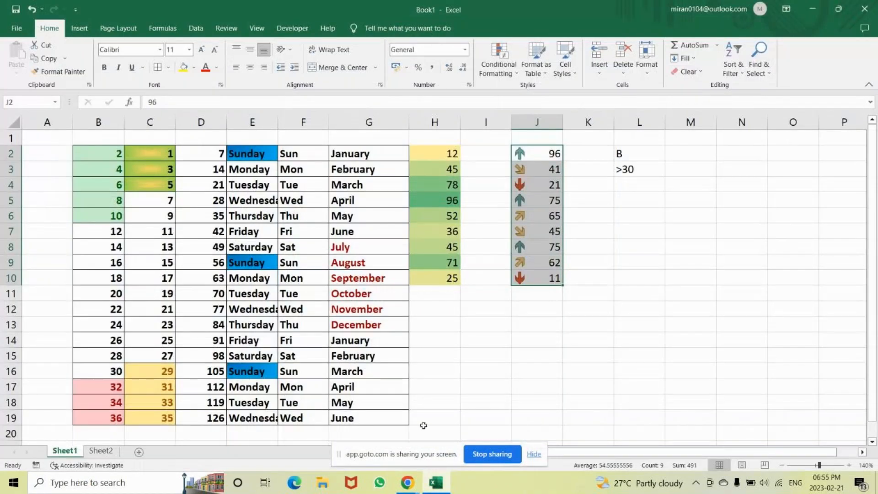
{"action": "left_click", "coordinate": [410, 486]}
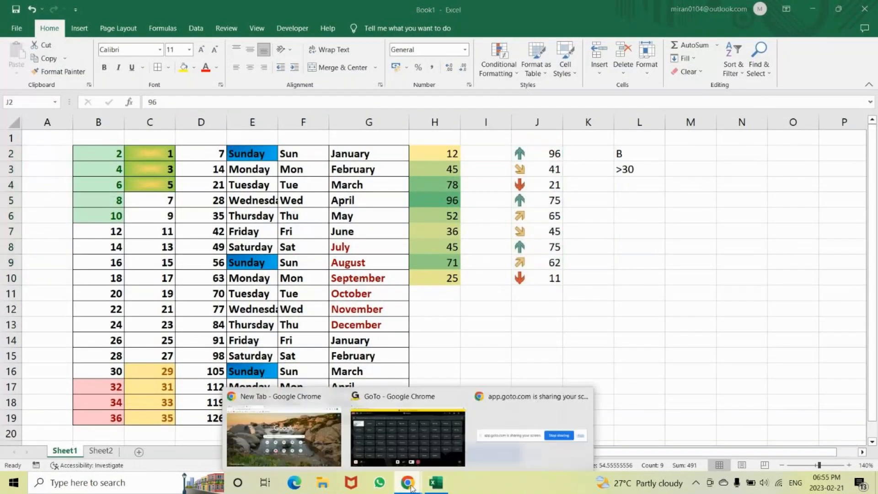
{"action": "left_click", "coordinate": [438, 465]}
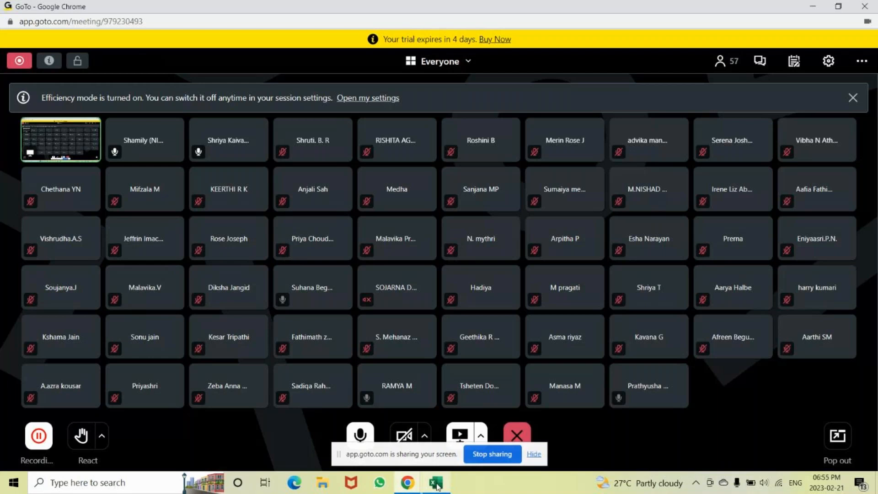
{"action": "left_click", "coordinate": [436, 483]}
{"action": "left_click", "coordinate": [110, 452]}
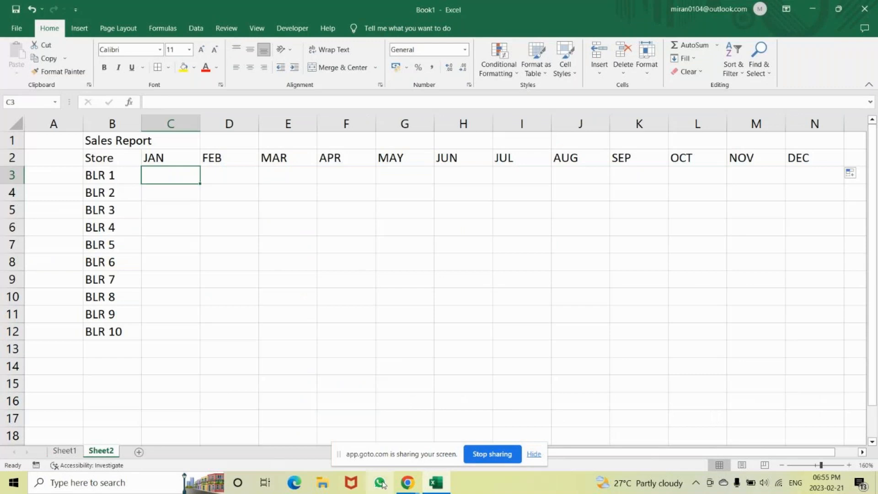
{"action": "left_click", "coordinate": [408, 483]}
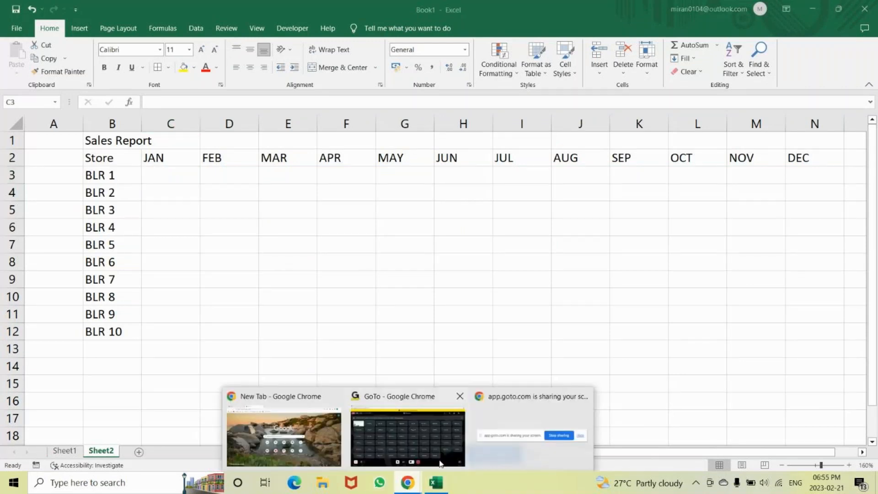
{"action": "left_click", "coordinate": [407, 439]}
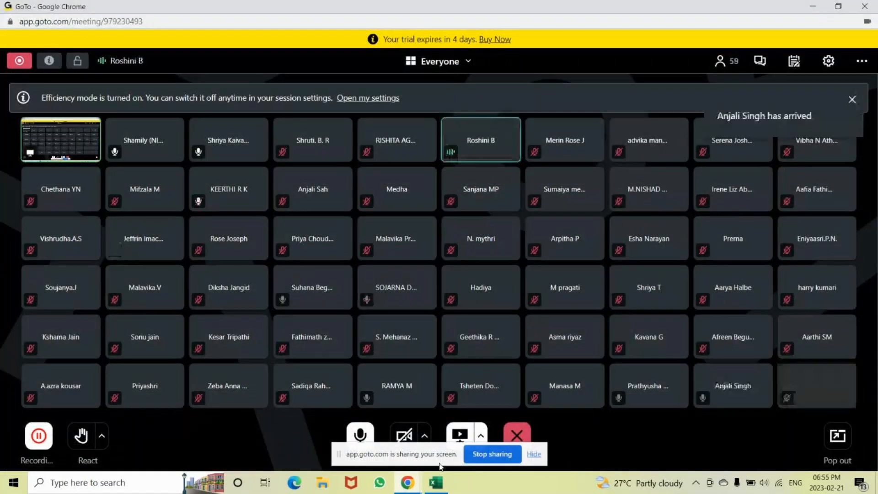
Switch to the Excel workbook and show the sales report on Sheet2.
{"action": "left_click", "coordinate": [435, 484]}
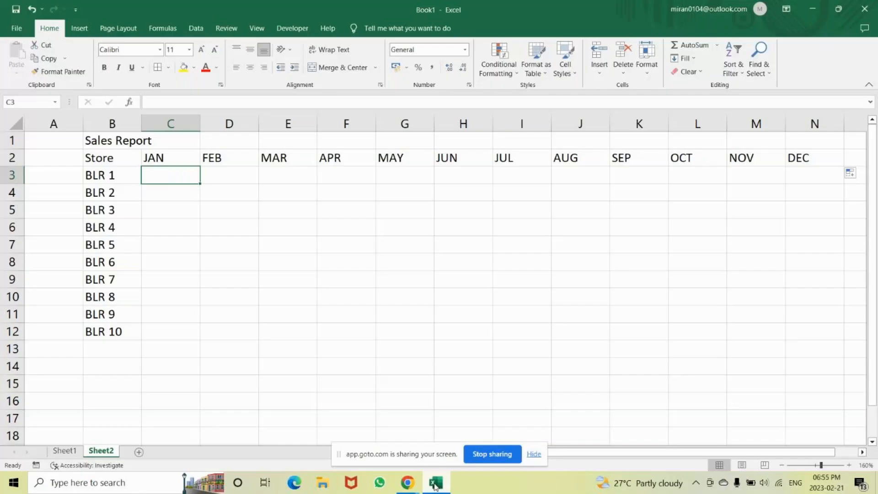
{"action": "left_click", "coordinate": [63, 451]}
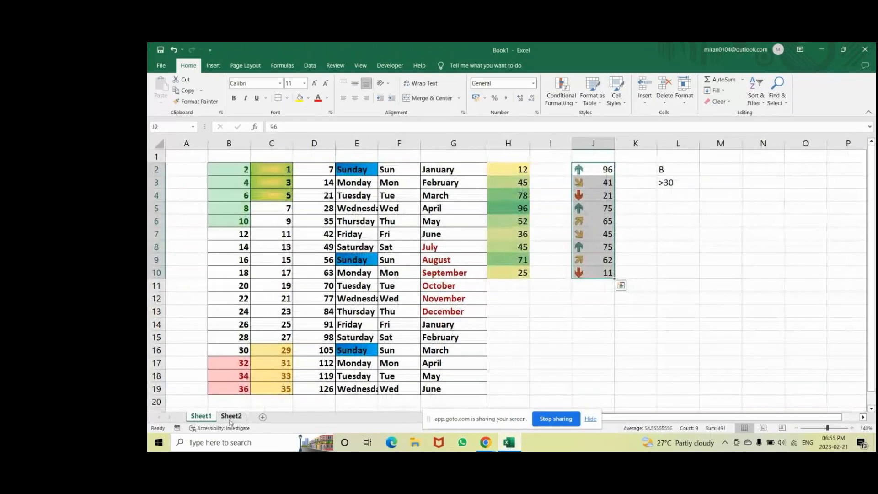
{"action": "left_click", "coordinate": [231, 417]}
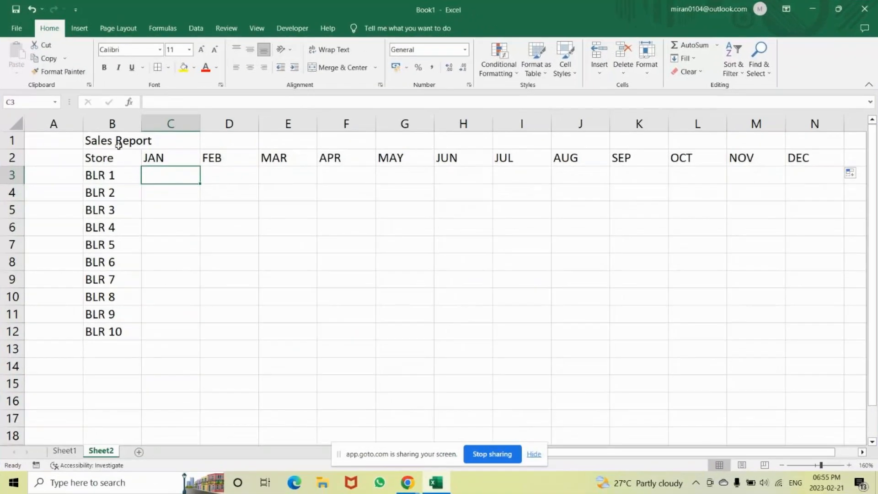
Review the sales report's title, the store names BLR 1 to BLR 10 and the month headers JAN to DEC.
{"action": "left_click", "coordinate": [246, 163]}
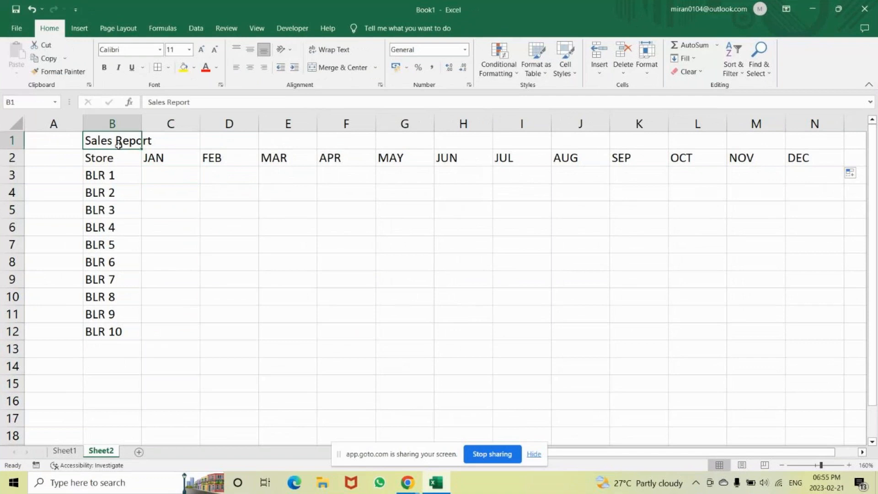
{"action": "left_click", "coordinate": [112, 160]}
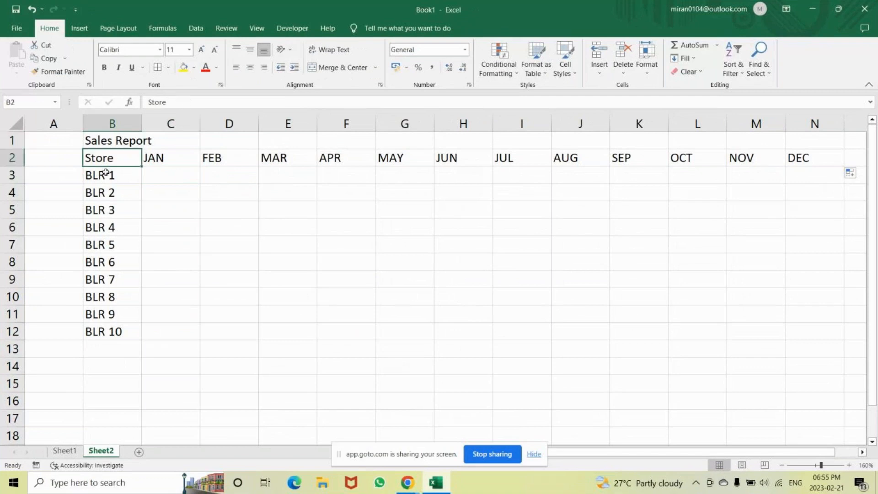
{"action": "left_click", "coordinate": [106, 172]}
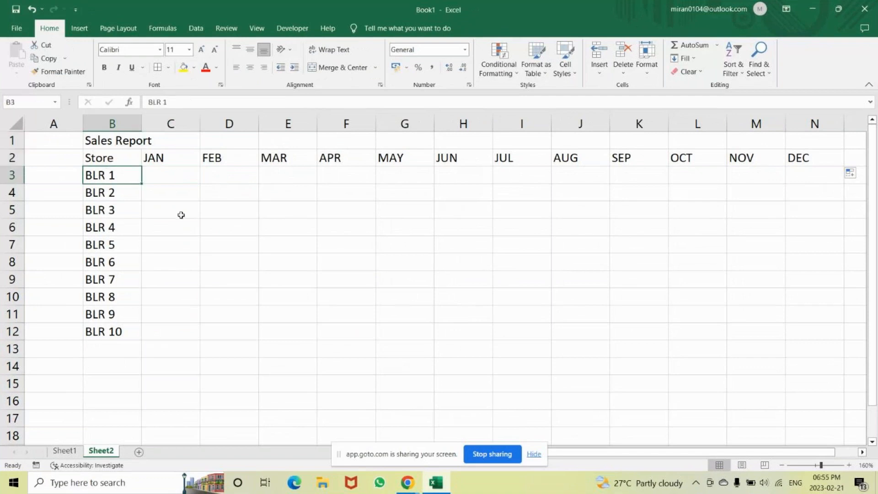
{"action": "left_click", "coordinate": [120, 192]}
{"action": "left_click", "coordinate": [118, 229]}
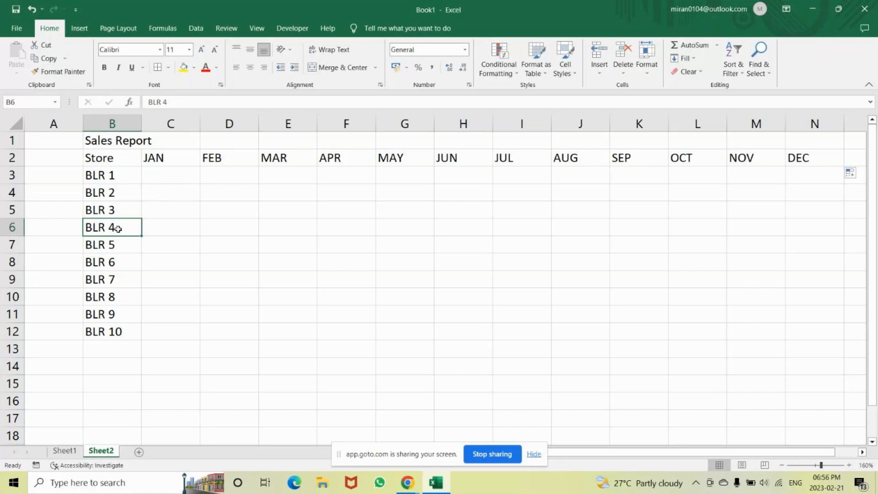
{"action": "key", "text": "Down"}
{"action": "left_click_drag", "start_coordinate": [105, 172], "coordinate": [93, 333]}
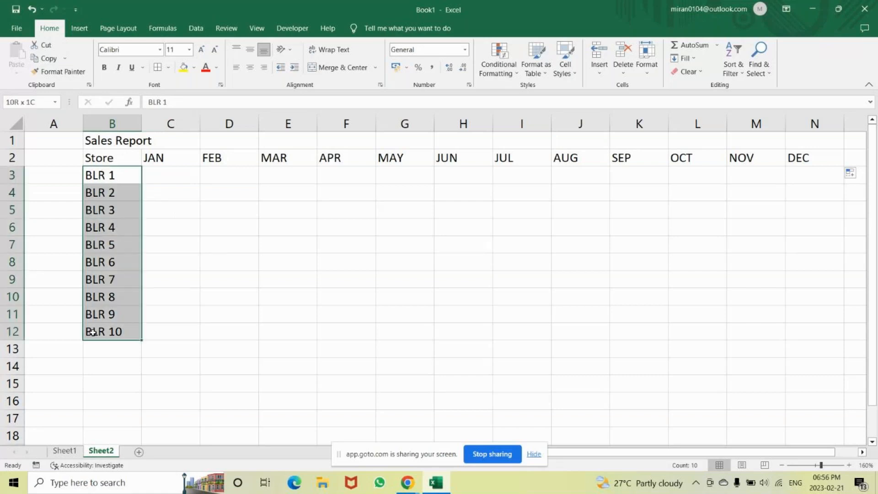
{"action": "left_click_drag", "start_coordinate": [166, 157], "coordinate": [804, 165]}
Extend the report title in B1 to "Sales Report -2022".
{"action": "left_click", "coordinate": [124, 143]}
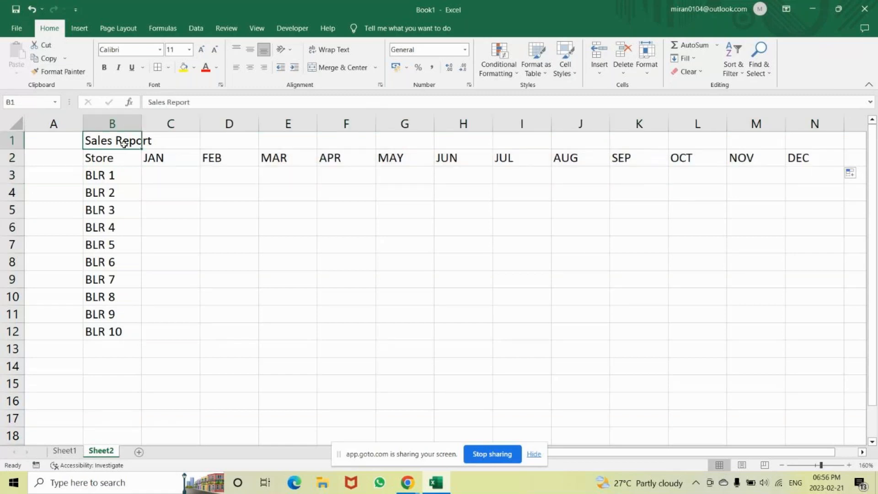
{"action": "left_click", "coordinate": [213, 101]}
{"action": "type", "text": "-"}
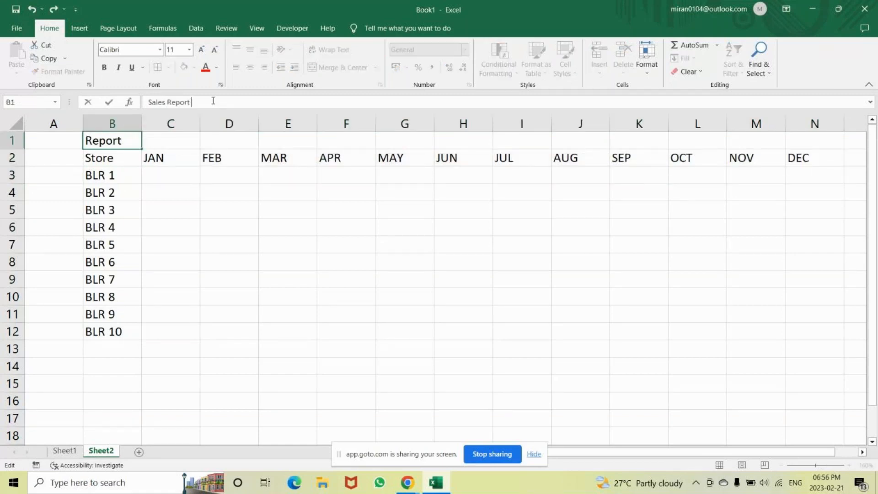
{"action": "type", "text": "2022"}
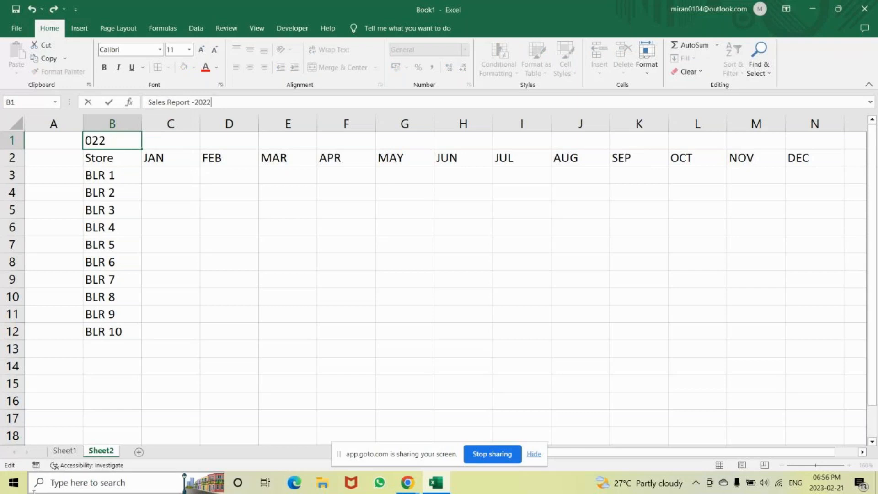
{"action": "key", "text": "Return"}
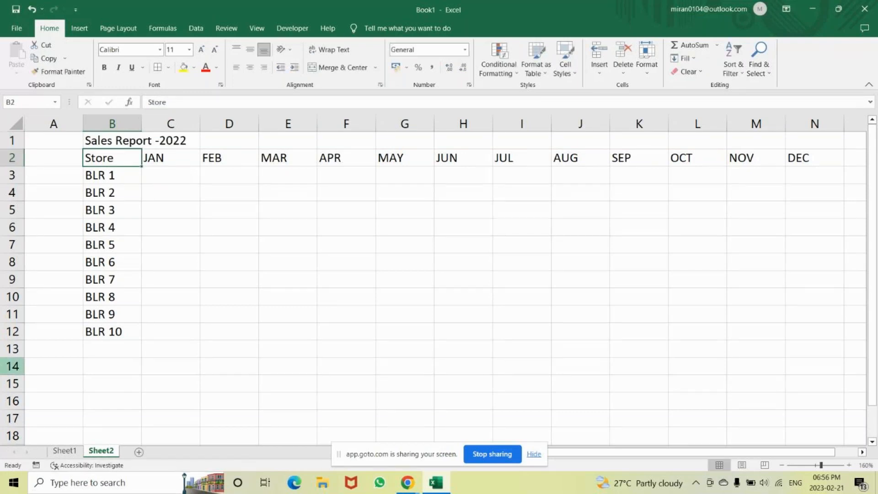
Merge and center the empty cells A2:A12 beside the store list.
{"action": "left_click", "coordinate": [221, 138]}
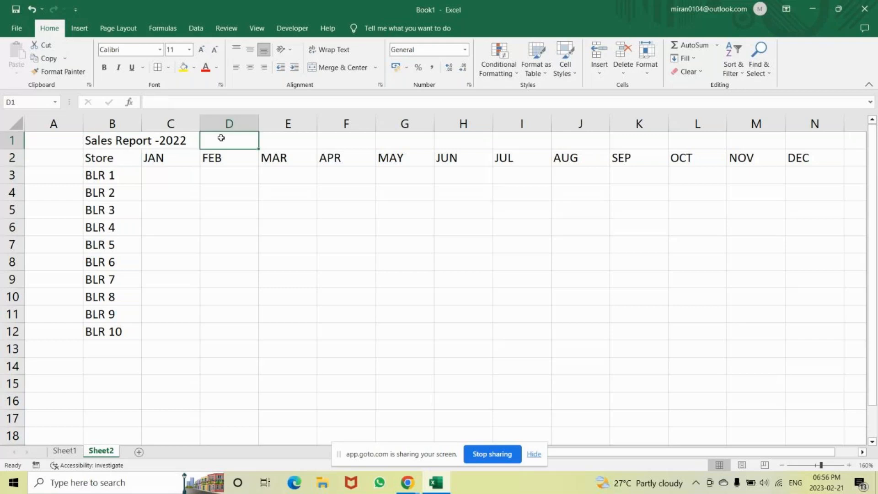
{"action": "left_click", "coordinate": [104, 146]}
{"action": "left_click_drag", "start_coordinate": [51, 158], "coordinate": [33, 340]}
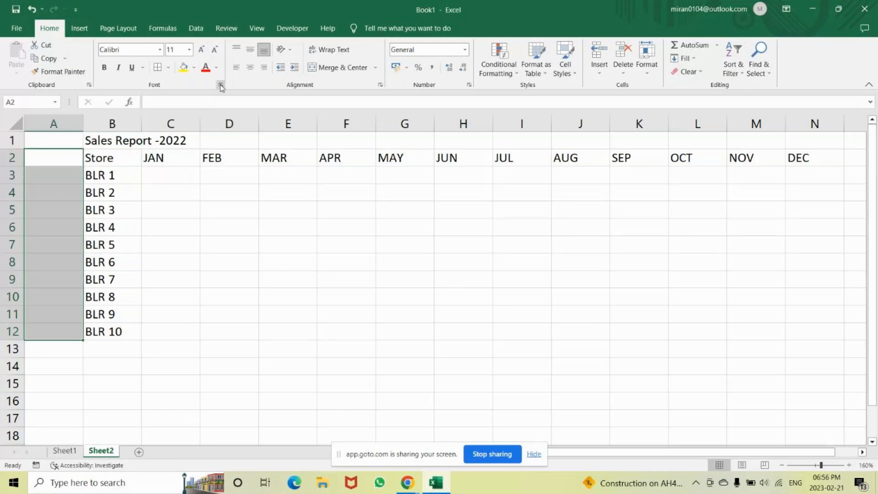
{"action": "left_click", "coordinate": [334, 67]}
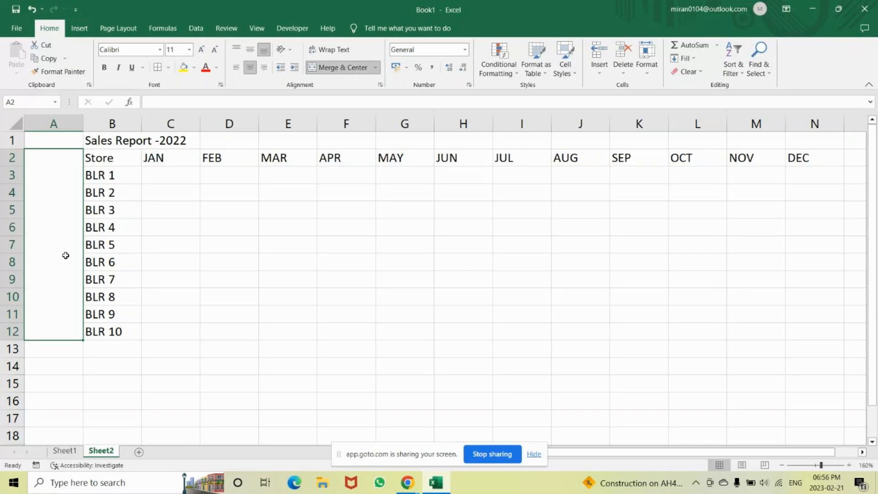
Enter the label "Taget - 5 lakhs" in the merged cell A2:A12.
{"action": "type", "text": "Taget - 5"}
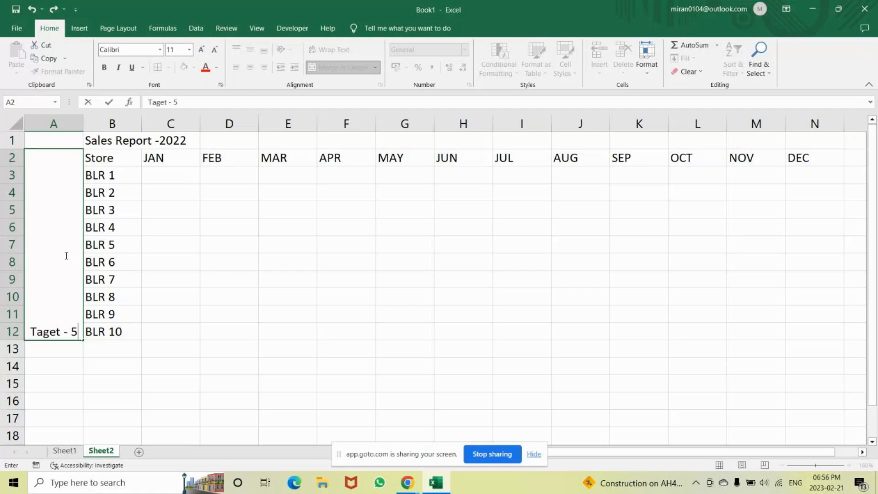
{"action": "type", "text": " lakhs"}
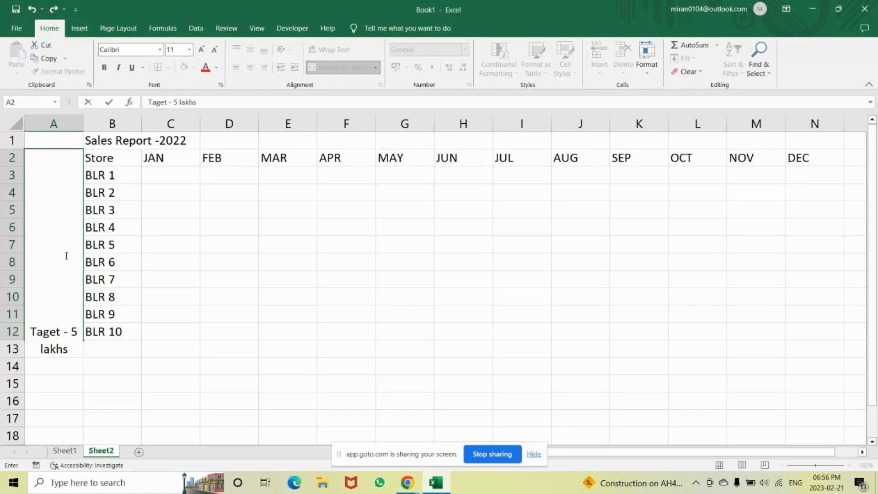
{"action": "key", "text": "Return"}
{"action": "left_click", "coordinate": [49, 317]}
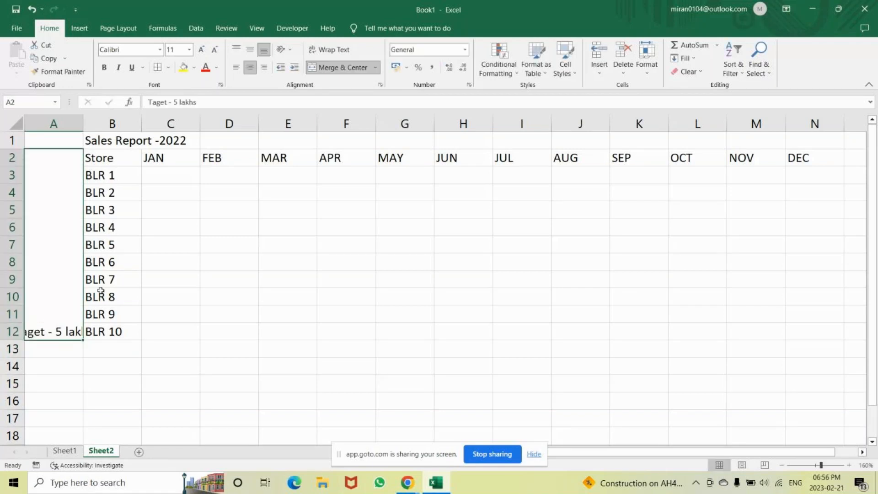
{"action": "left_click", "coordinate": [287, 270]}
Try the Vertical Text orientation on the target label in the merged cell.
{"action": "left_click", "coordinate": [54, 174]}
{"action": "left_click", "coordinate": [291, 49]}
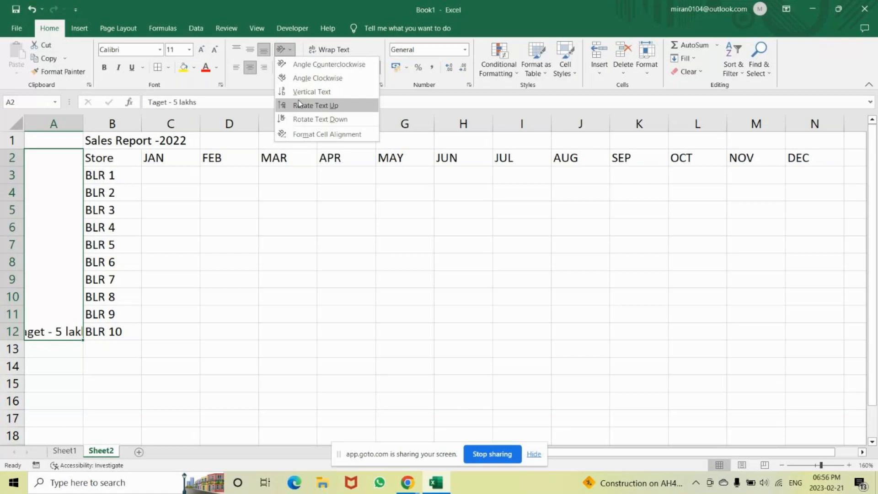
{"action": "left_click", "coordinate": [316, 90]}
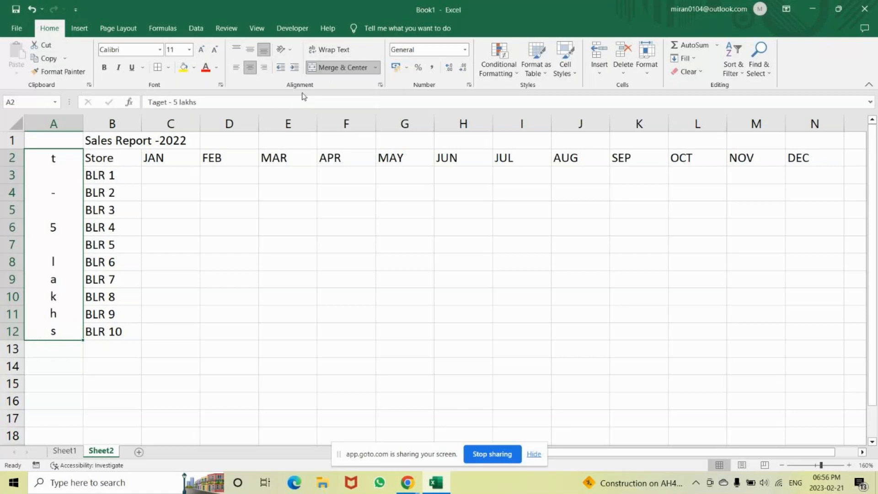
Apply Rotate Text Up to the target label in column A and align it to the middle of the merged cell.
{"action": "left_click", "coordinate": [291, 51]}
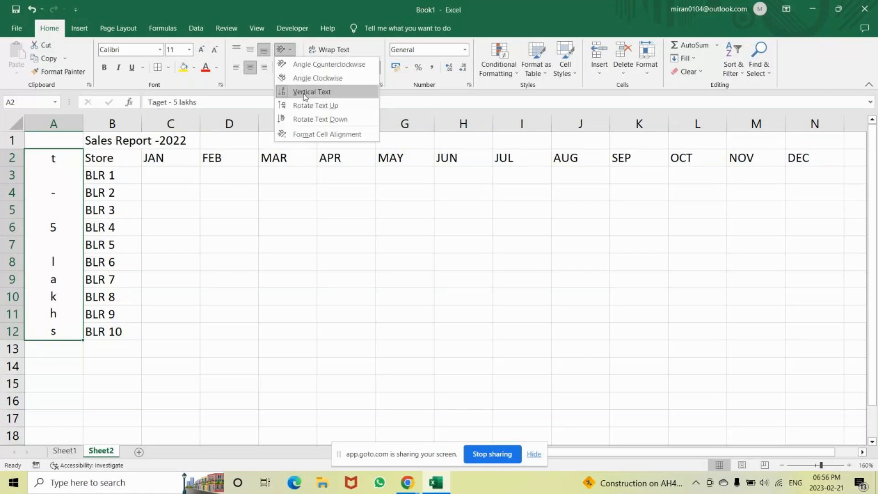
{"action": "left_click", "coordinate": [304, 105]}
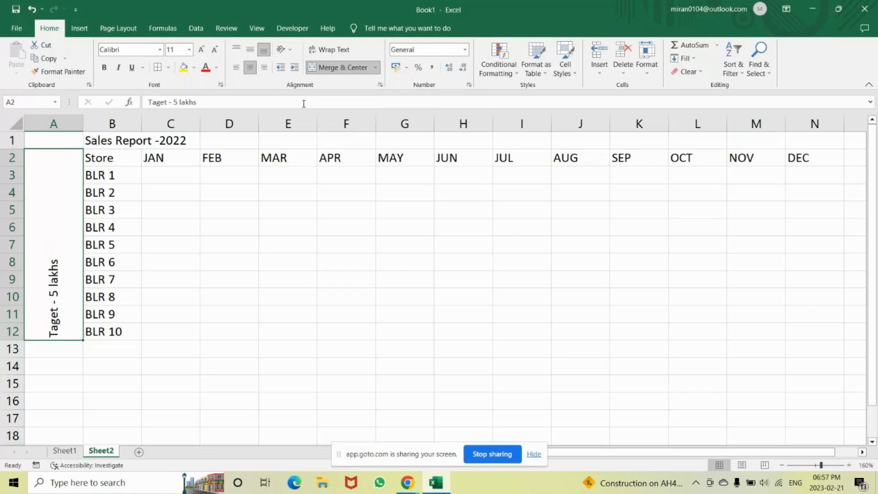
{"action": "left_click", "coordinate": [256, 51]}
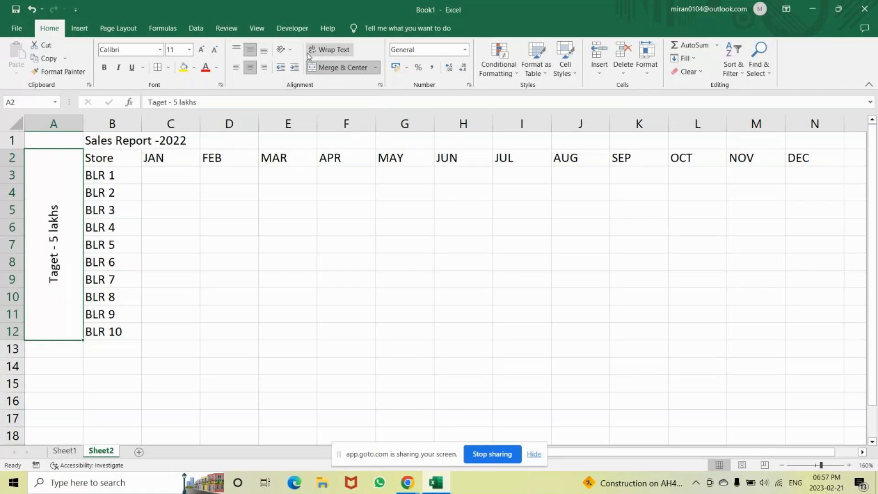
{"action": "left_click", "coordinate": [283, 50]}
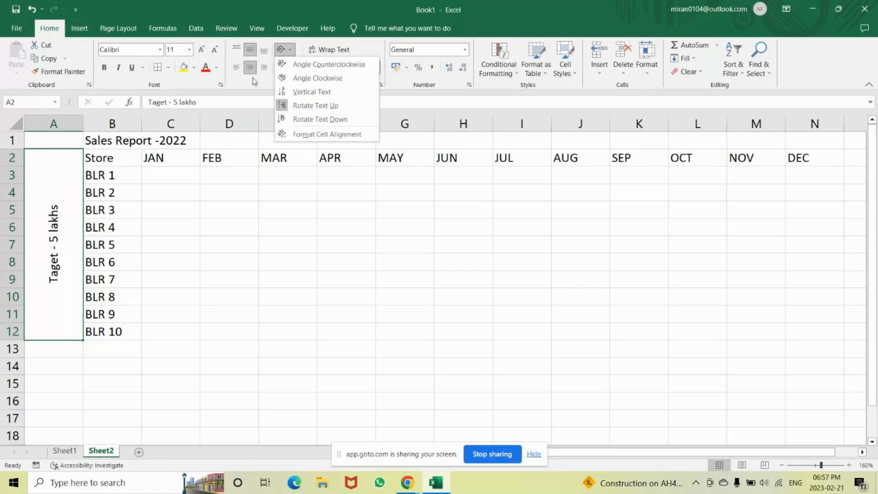
{"action": "left_click", "coordinate": [173, 204]}
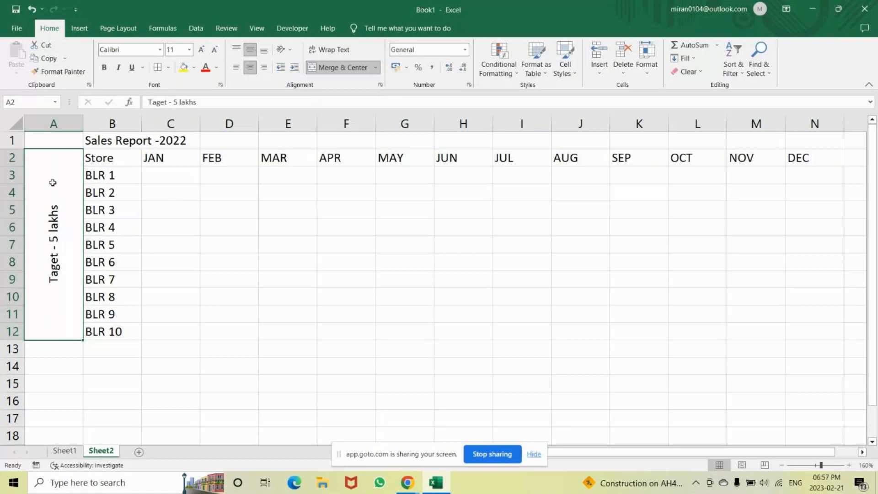
{"action": "left_click", "coordinate": [159, 171]}
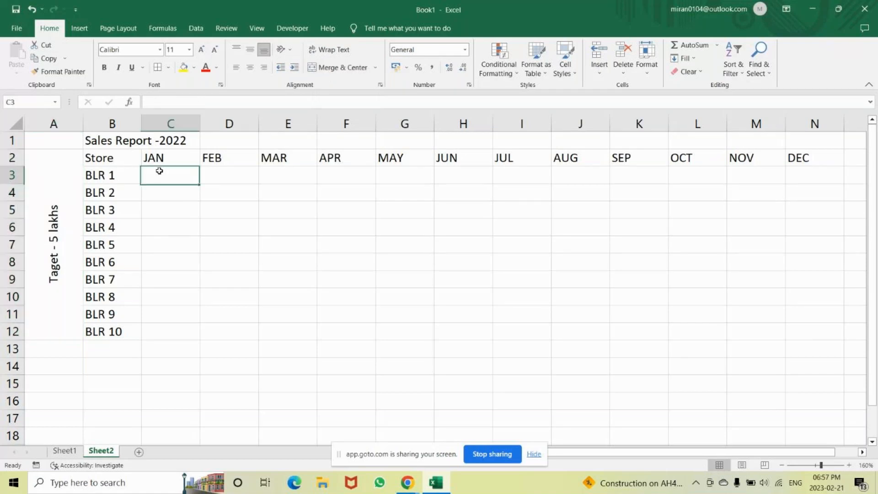
Merge and center the "Sales Report -2022" title across B1:N1.
{"action": "left_click", "coordinate": [120, 143]}
{"action": "key", "text": "shift+Right"}
{"action": "key", "text": "shift+Right"}
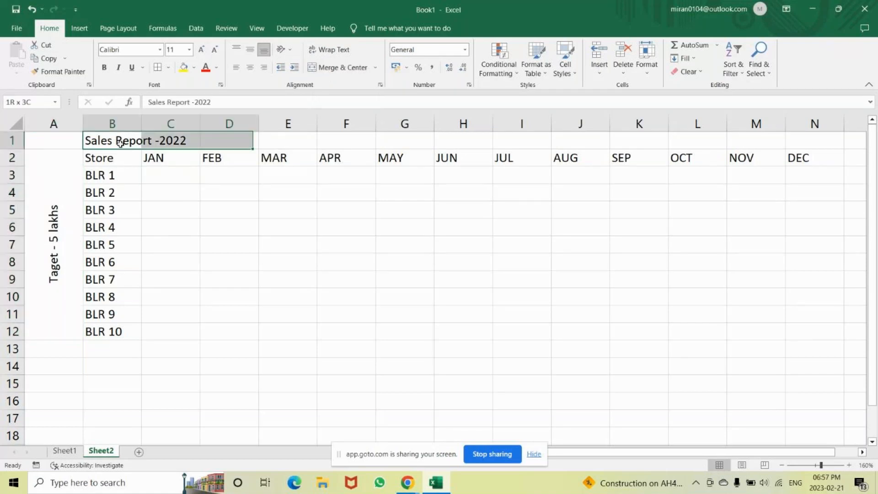
{"action": "key", "text": "shift+Right"}
{"action": "key", "text": "shift+Right"}
{"action": "key", "text": "shift+Right"}
{"action": "key", "text": "shift+Right"}
{"action": "key", "text": "shift+Right"}
{"action": "key", "text": "shift+Right"}
{"action": "key", "text": "shift+Right"}
{"action": "key", "text": "shift+Right"}
{"action": "key", "text": "shift+Right"}
{"action": "key", "text": "shift+Right"}
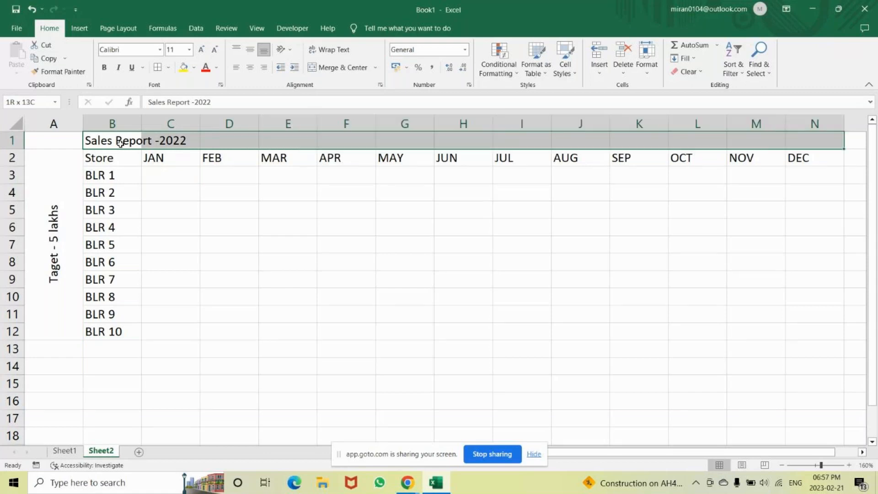
{"action": "left_click", "coordinate": [334, 69]}
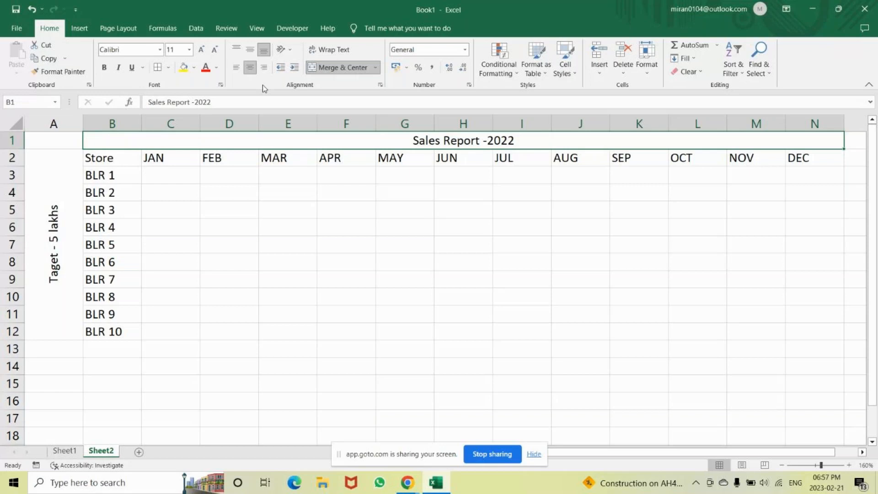
Make the report title bold and fill both the title cell and the merged target cell with yellow.
{"action": "left_click", "coordinate": [110, 69]}
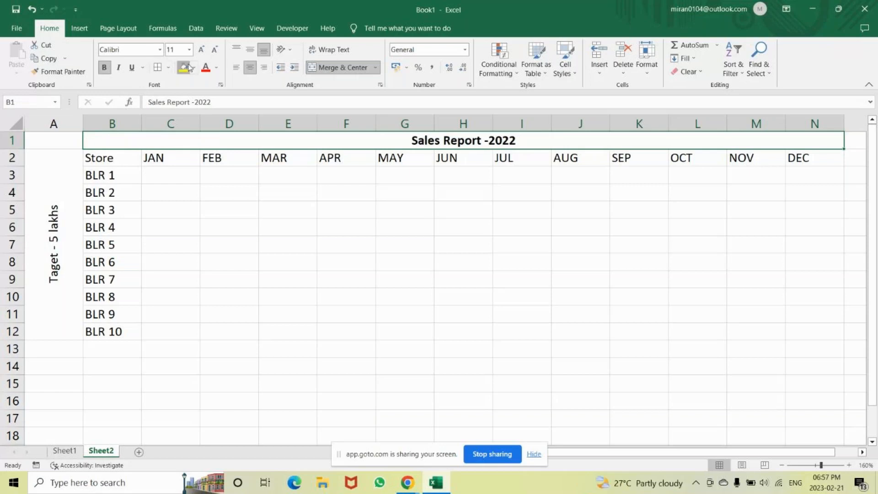
{"action": "left_click", "coordinate": [186, 68]}
{"action": "left_click", "coordinate": [41, 210]}
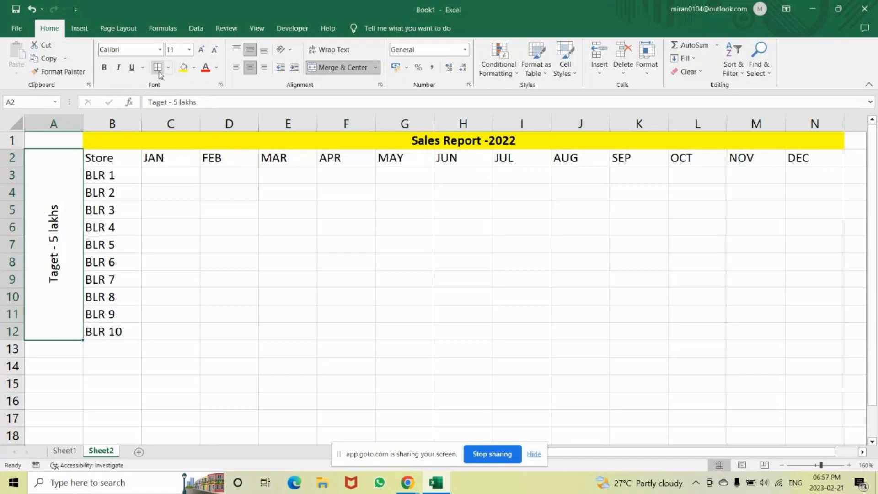
{"action": "left_click", "coordinate": [185, 68]}
Unmerge the title and merge and center it across A1:N1 so it also covers column A.
{"action": "left_click", "coordinate": [67, 141]}
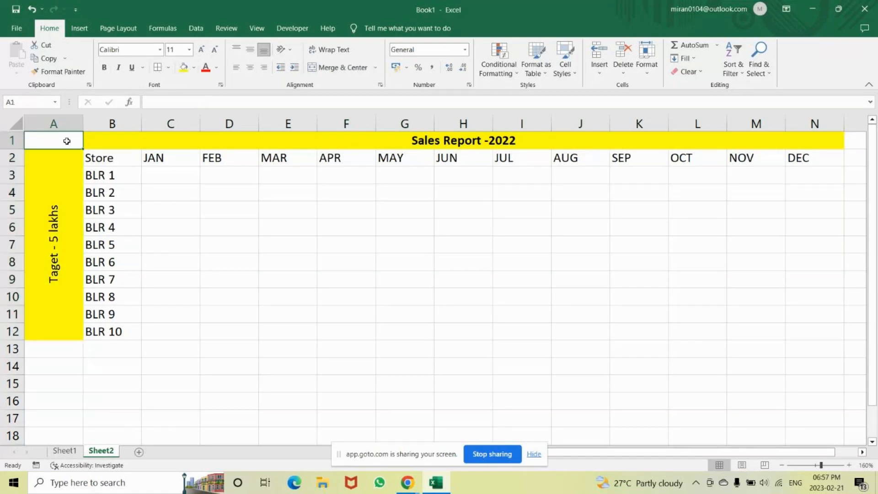
{"action": "key", "text": "shift+Right"}
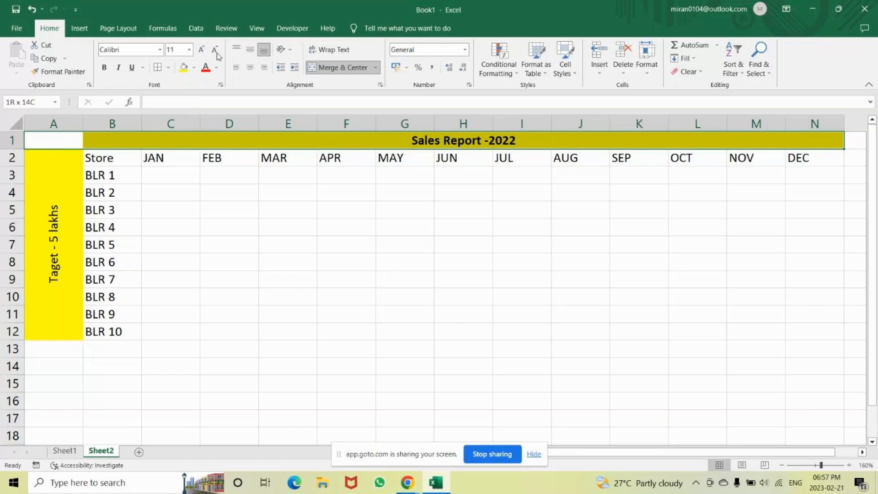
{"action": "left_click", "coordinate": [334, 73]}
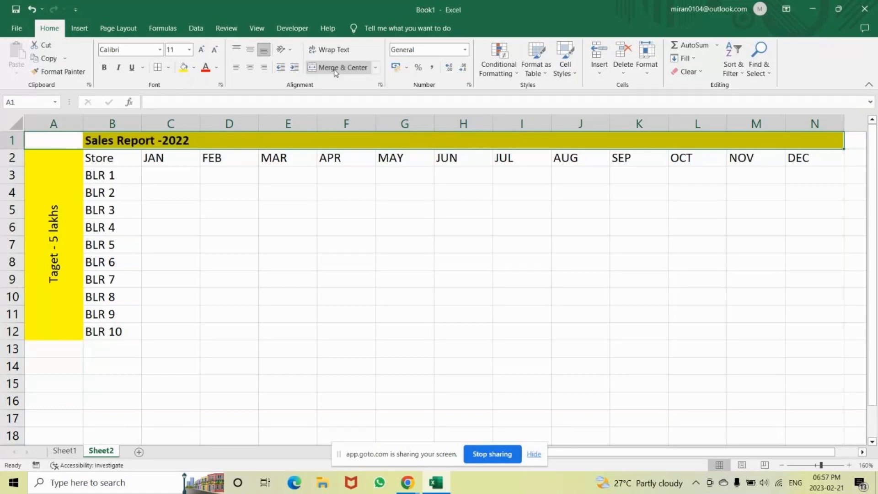
{"action": "left_click", "coordinate": [335, 73]}
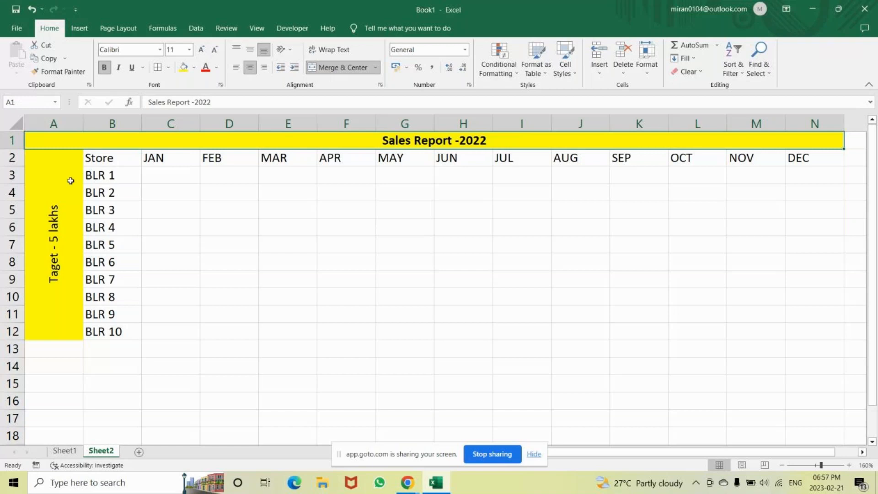
Apply all borders to the whole report table A1:N12.
{"action": "key", "text": "Down"}
{"action": "key", "text": "Up"}
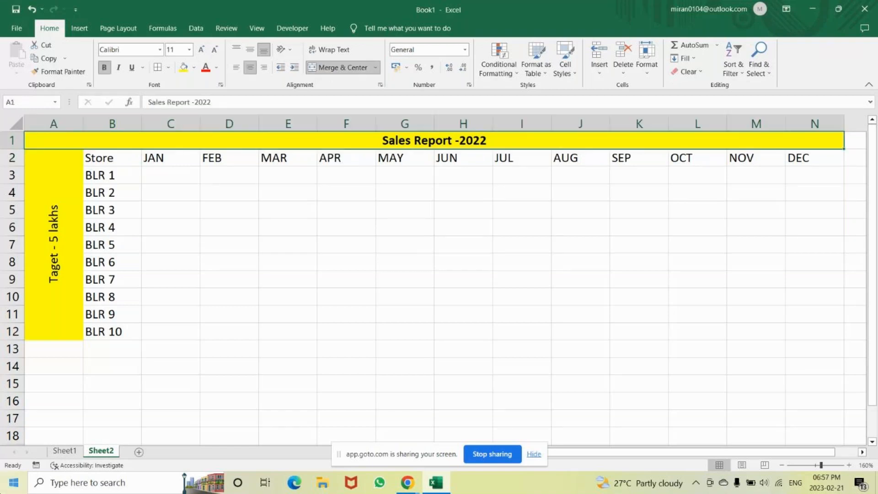
{"action": "key", "text": "shift+Down"}
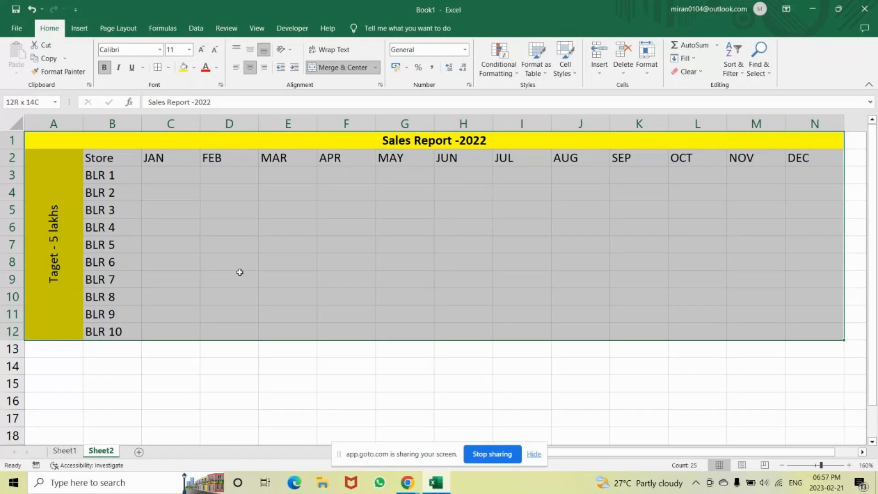
{"action": "left_click", "coordinate": [161, 71]}
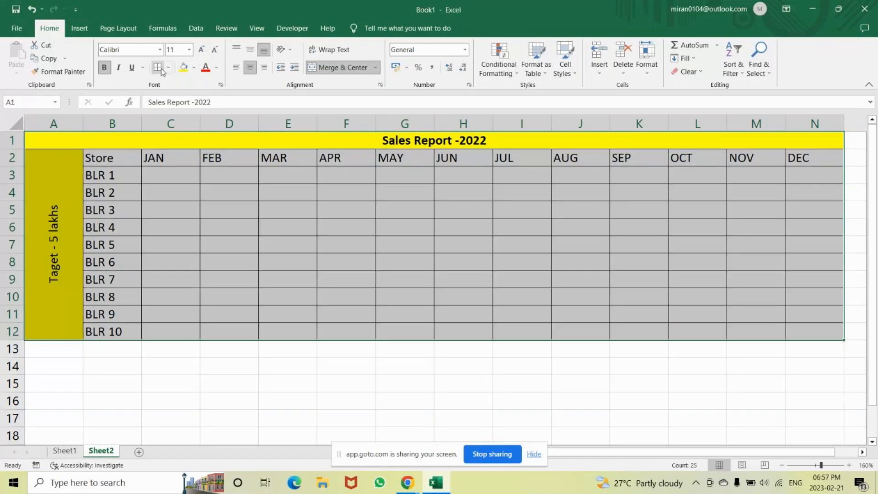
Apply Thick Outside Borders to the title row and to the merged target cell A2:A12.
{"action": "left_click", "coordinate": [228, 135]}
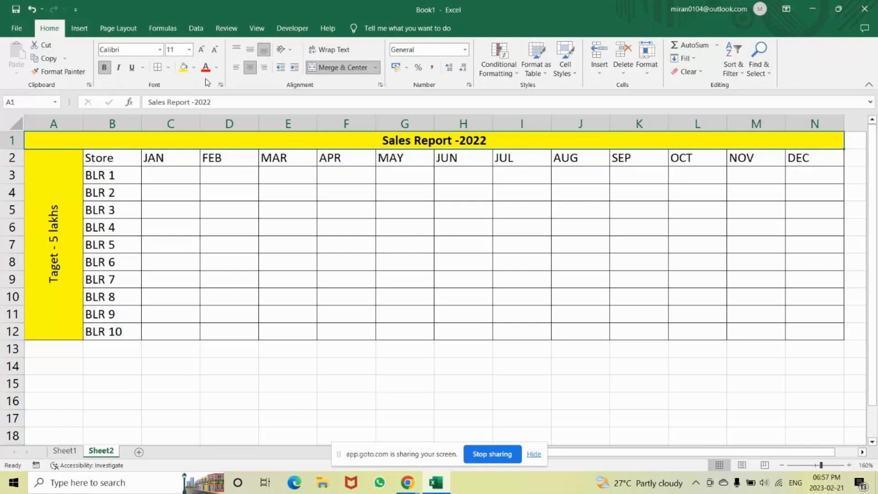
{"action": "left_click", "coordinate": [170, 68]}
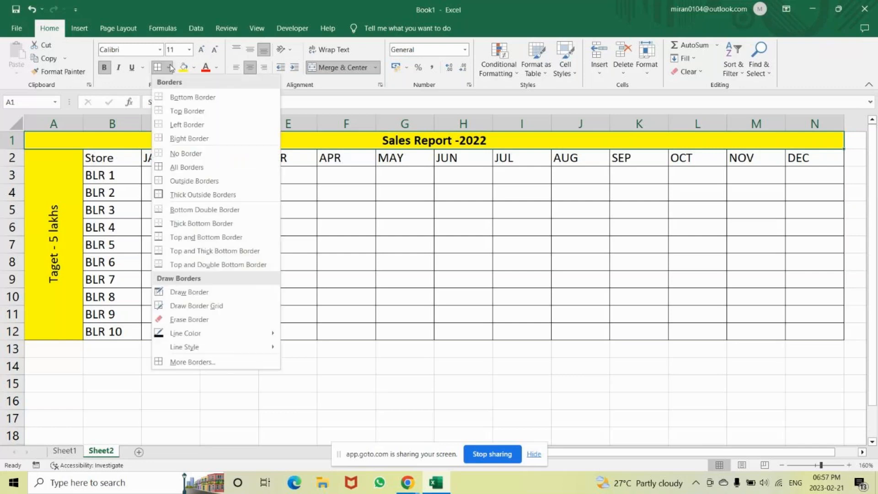
{"action": "left_click", "coordinate": [174, 195]}
{"action": "left_click", "coordinate": [63, 199]}
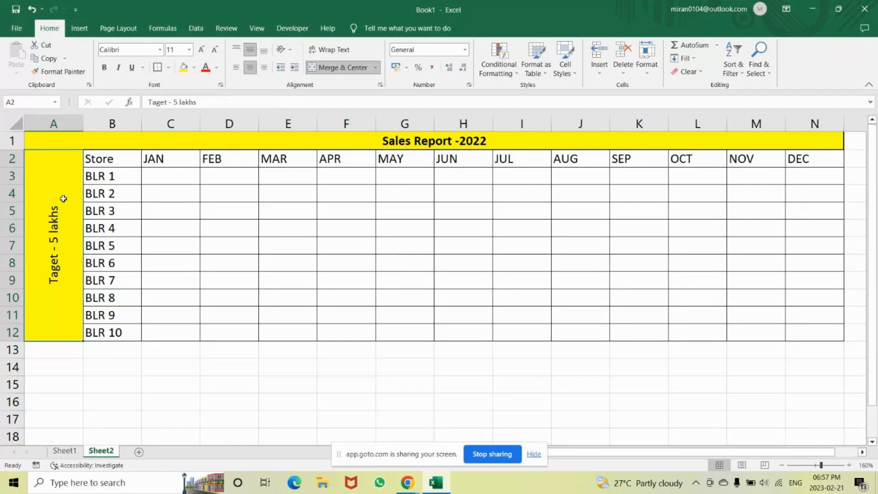
Apply Thick Outside Borders to the header row B2:N2 and to the store column B2:B12.
{"action": "left_click_drag", "start_coordinate": [118, 162], "coordinate": [810, 159]}
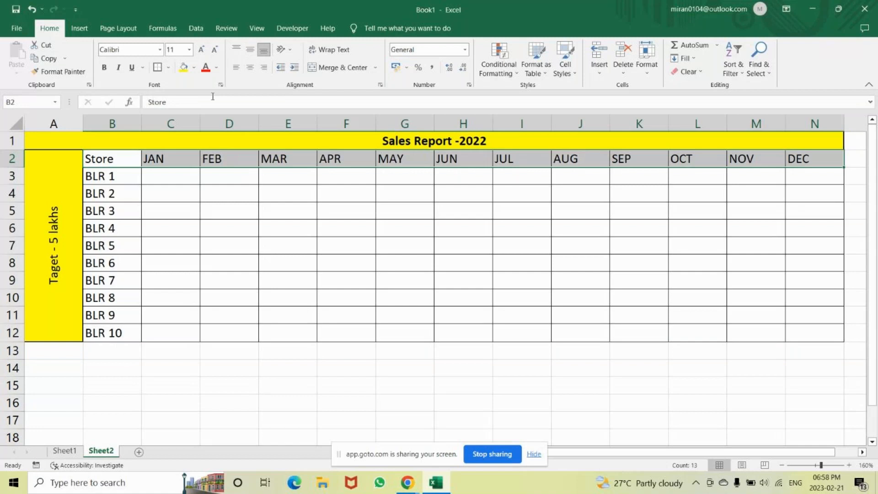
{"action": "left_click", "coordinate": [157, 68]}
{"action": "left_click_drag", "start_coordinate": [110, 158], "coordinate": [101, 331]}
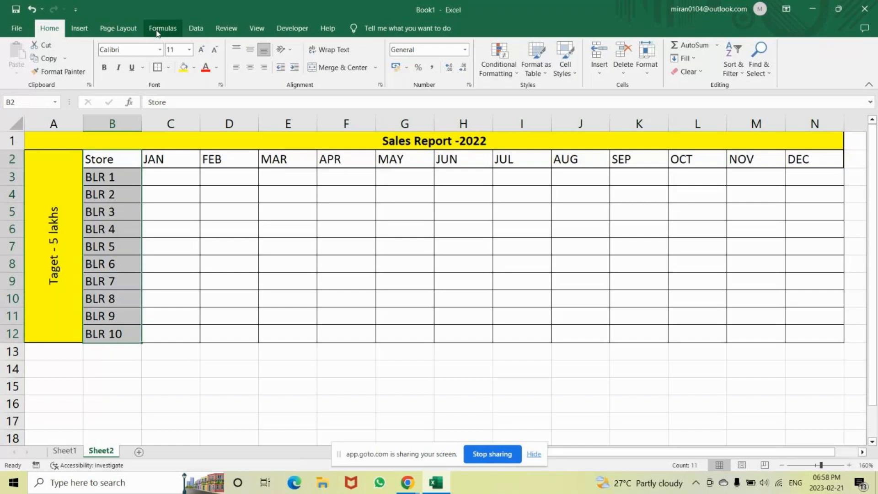
{"action": "left_click", "coordinate": [181, 212]}
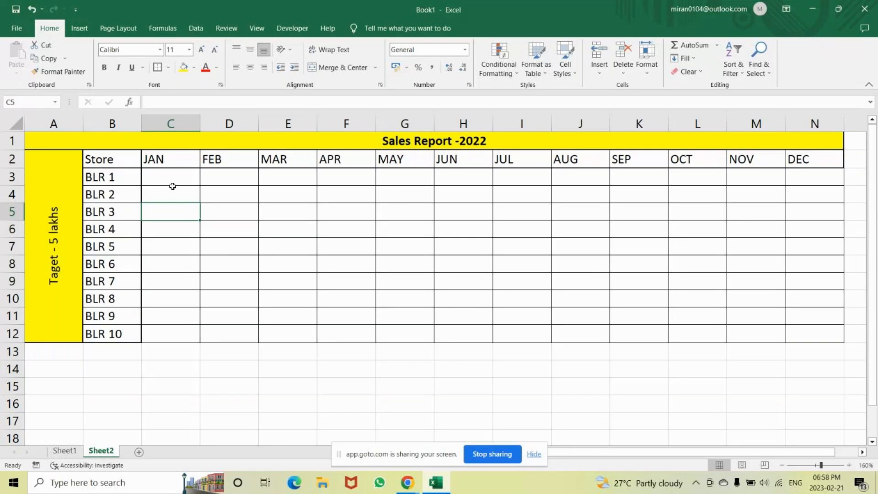
{"action": "left_click", "coordinate": [172, 185]}
{"action": "left_click", "coordinate": [56, 236]}
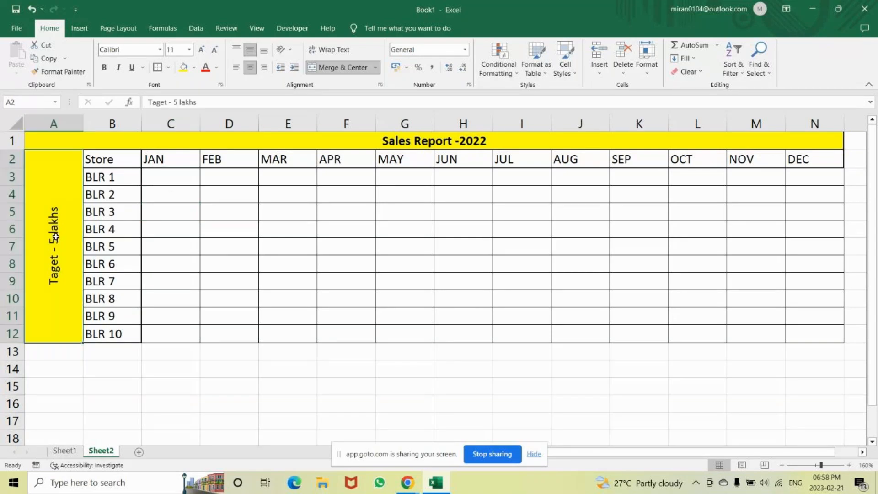
Enter the JAN sales for stores BLR 1 to BLR 10 as 4, 1, 3, 2, 5, 2, 1, 1, 3 and 2.
{"action": "left_click", "coordinate": [178, 176]}
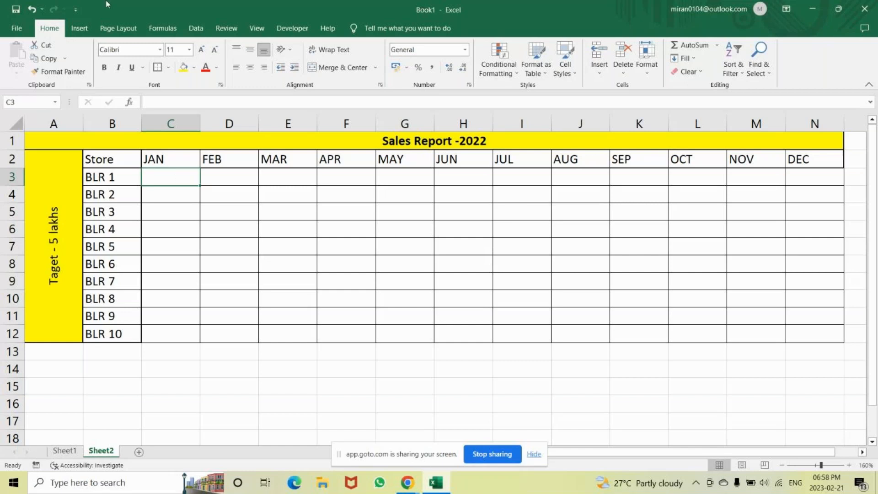
{"action": "type", "text": "4"}
{"action": "key", "text": "Return"}
{"action": "type", "text": "1"}
{"action": "key", "text": "Return"}
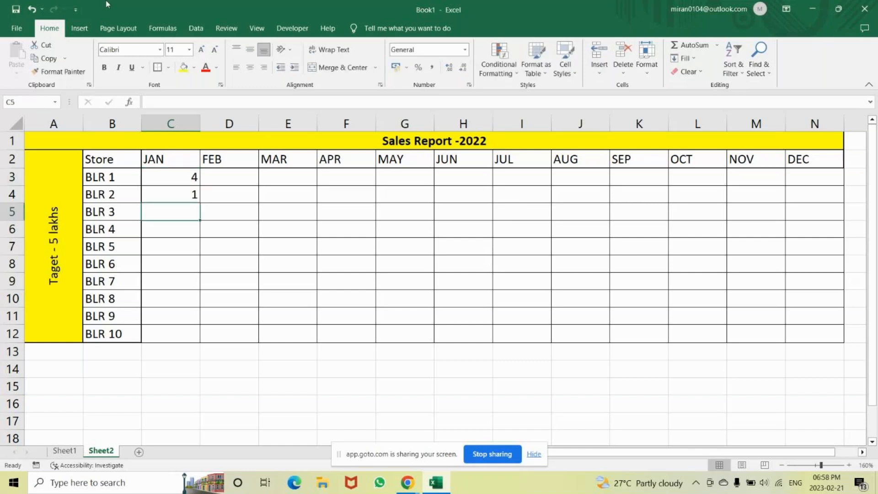
{"action": "type", "text": "3"}
{"action": "key", "text": "Return"}
{"action": "type", "text": "25"}
{"action": "key", "text": "Return"}
{"action": "key", "text": "Up"}
{"action": "type", "text": "2"}
{"action": "key", "text": "Return"}
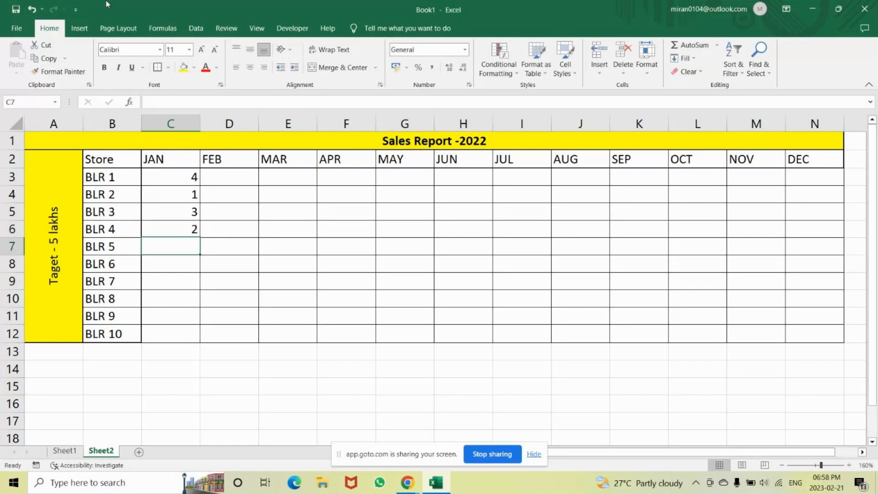
{"action": "type", "text": "5"}
{"action": "key", "text": "Return"}
{"action": "type", "text": "2"}
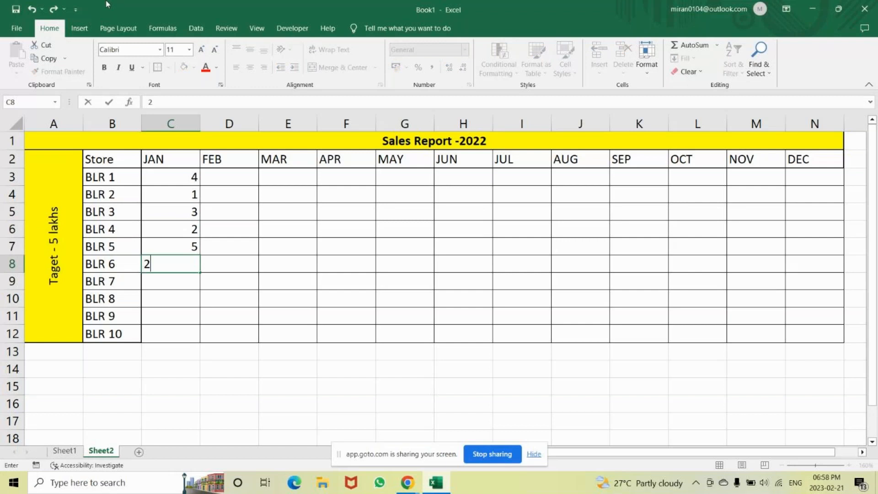
{"action": "key", "text": "Return"}
{"action": "type", "text": "1"}
{"action": "key", "text": "Return"}
{"action": "type", "text": "1"}
{"action": "key", "text": "Return"}
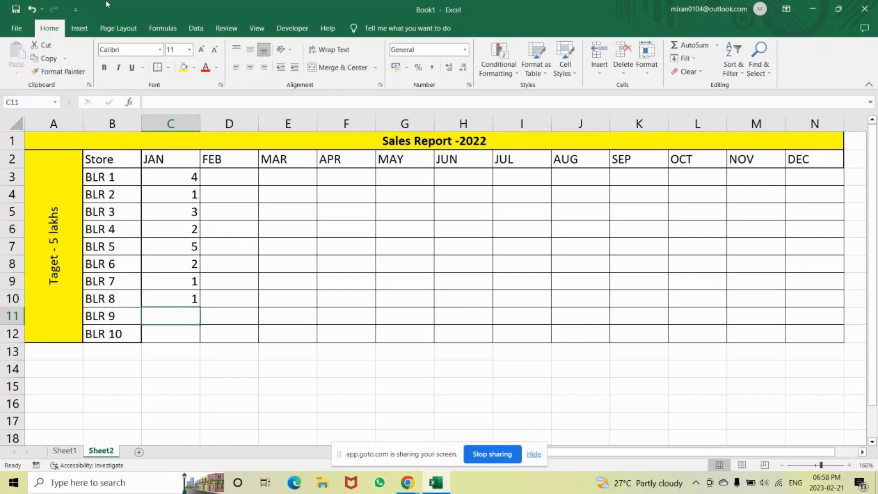
{"action": "type", "text": "3"}
{"action": "key", "text": "Return"}
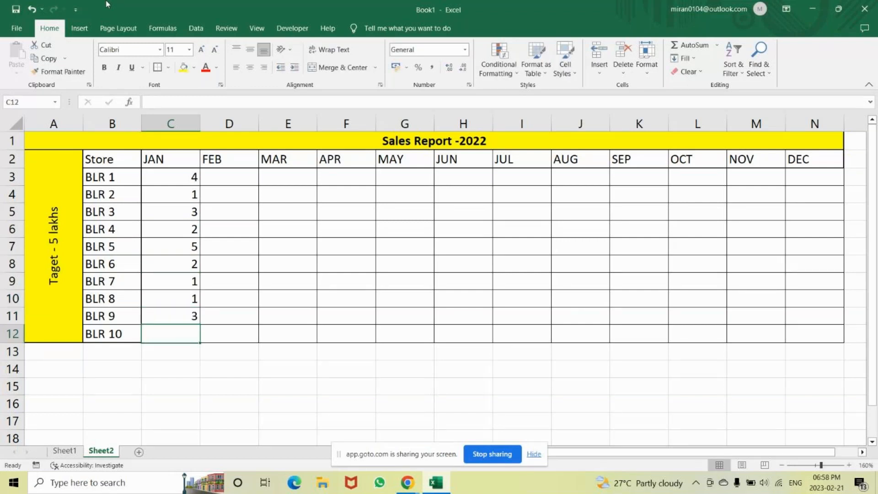
{"action": "type", "text": "2"}
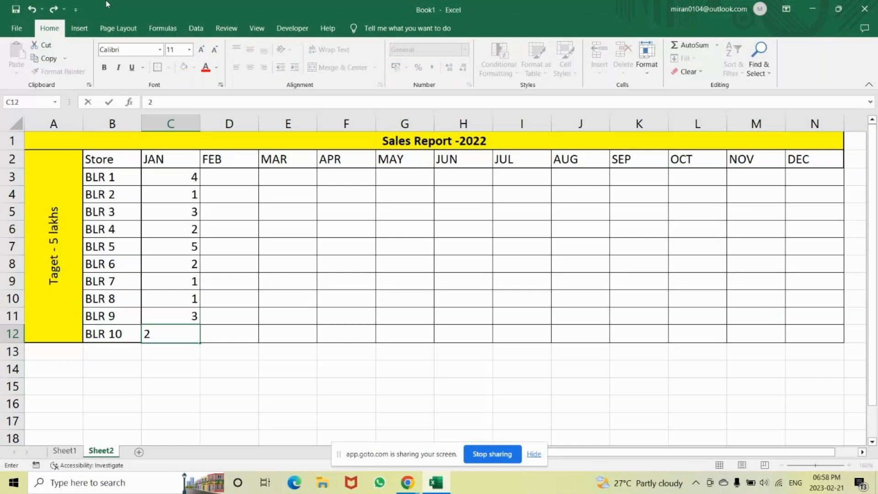
{"action": "key", "text": "Return"}
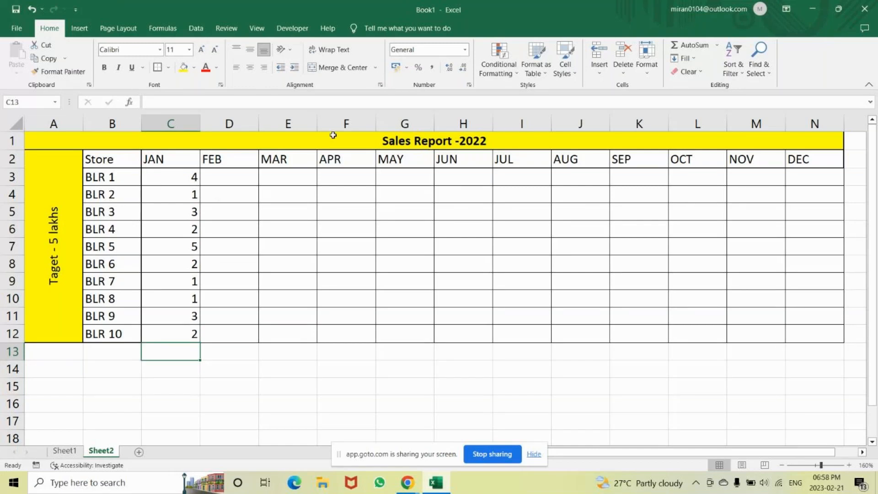
Enter the formula =RANDBETWEEN(1,5) as the FEB sales of store BLR 1 in D3.
{"action": "left_click", "coordinate": [239, 179]}
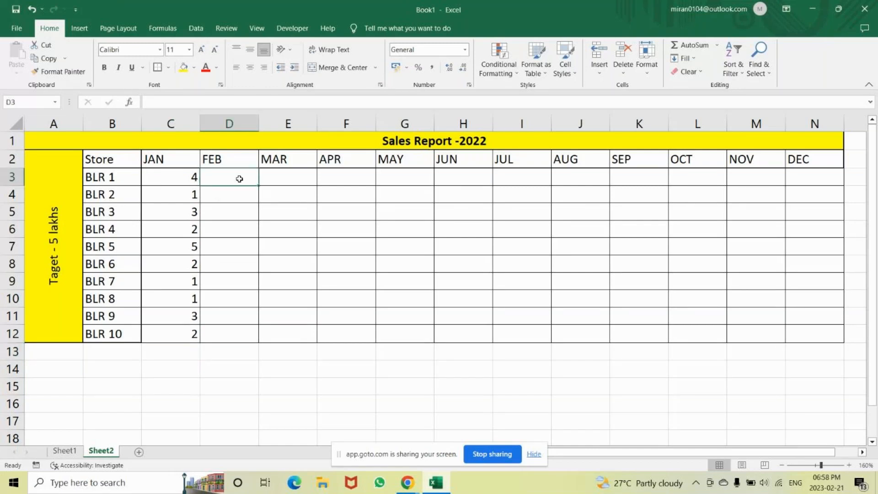
{"action": "type", "text": "=rand"}
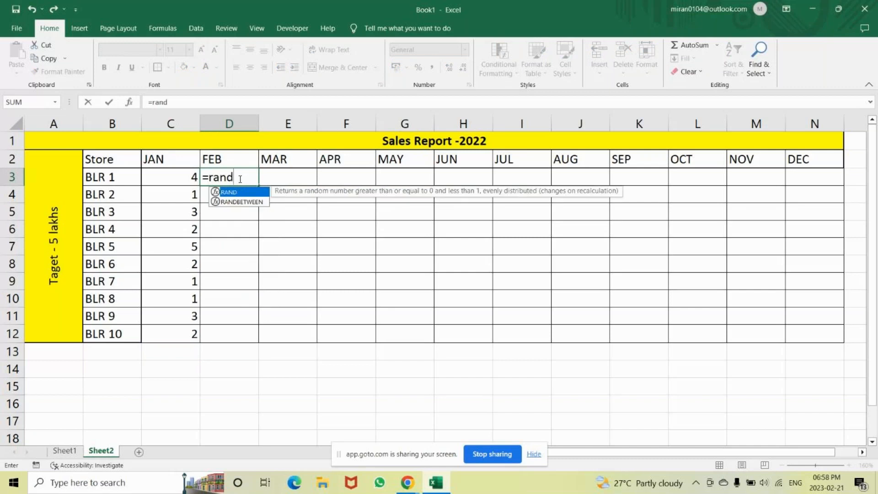
{"action": "key", "text": "Down"}
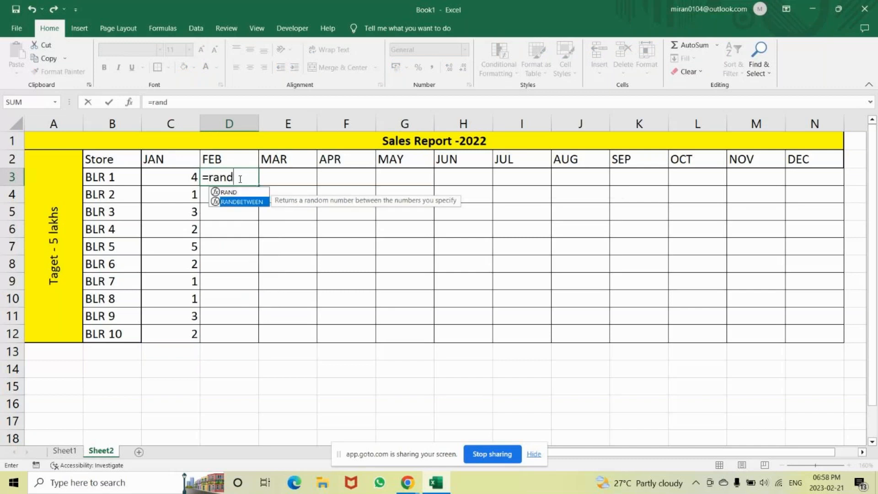
{"action": "key", "text": "Tab"}
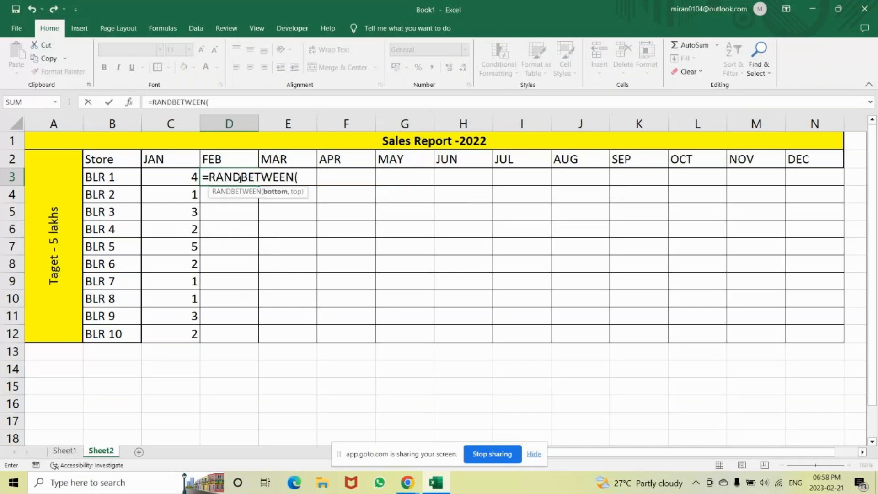
{"action": "type", "text": "1,5)"}
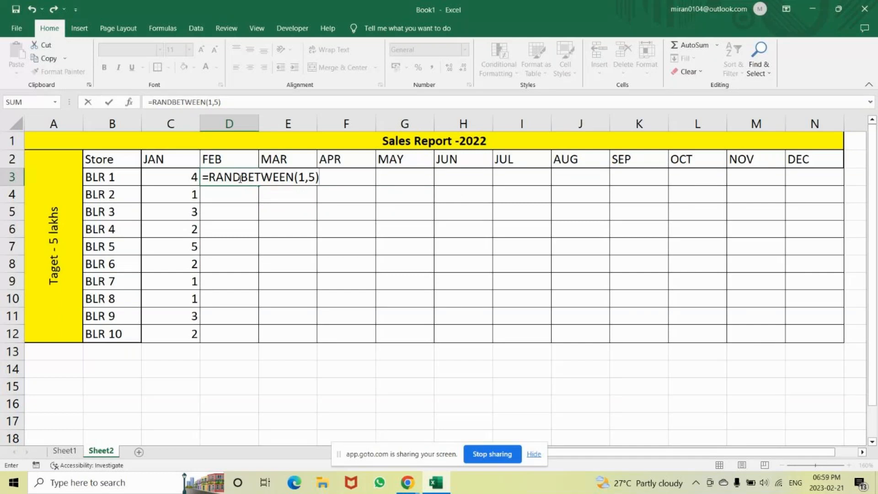
{"action": "key", "text": "Return"}
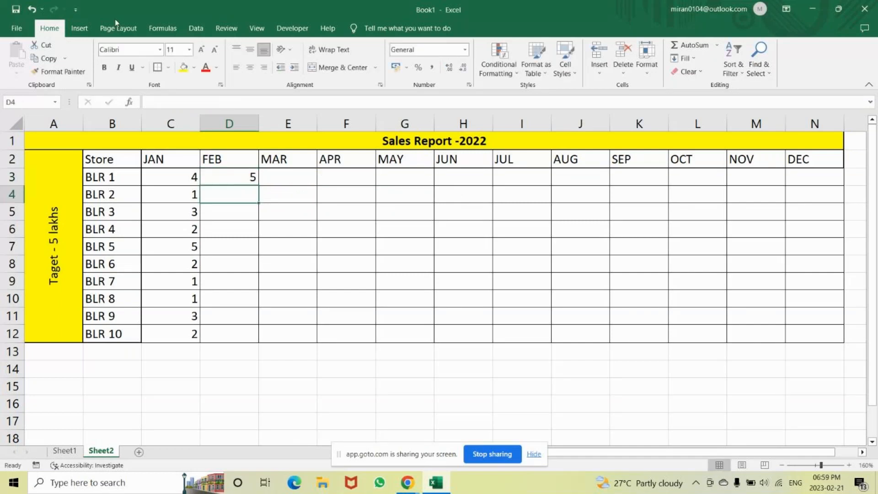
Fill the D3 random-number formula across D3:N12 for all stores from FEB to DEC.
{"action": "left_click", "coordinate": [236, 180]}
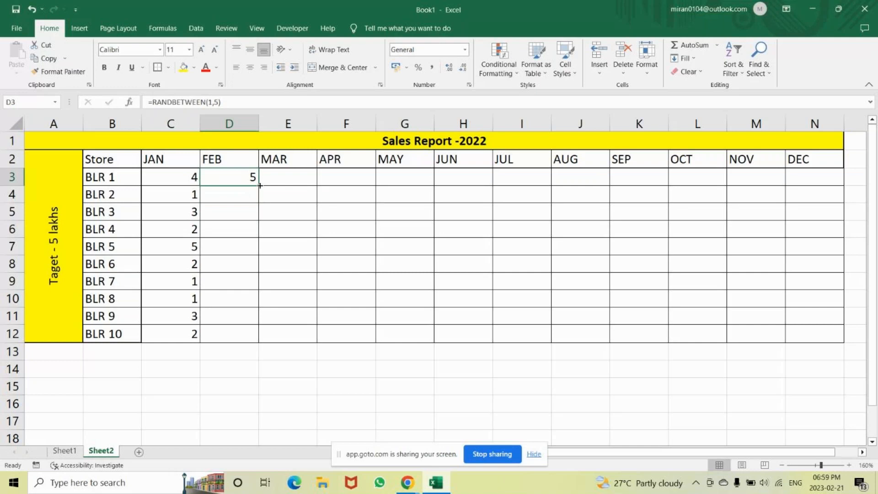
{"action": "left_click_drag", "start_coordinate": [259, 186], "coordinate": [831, 390]}
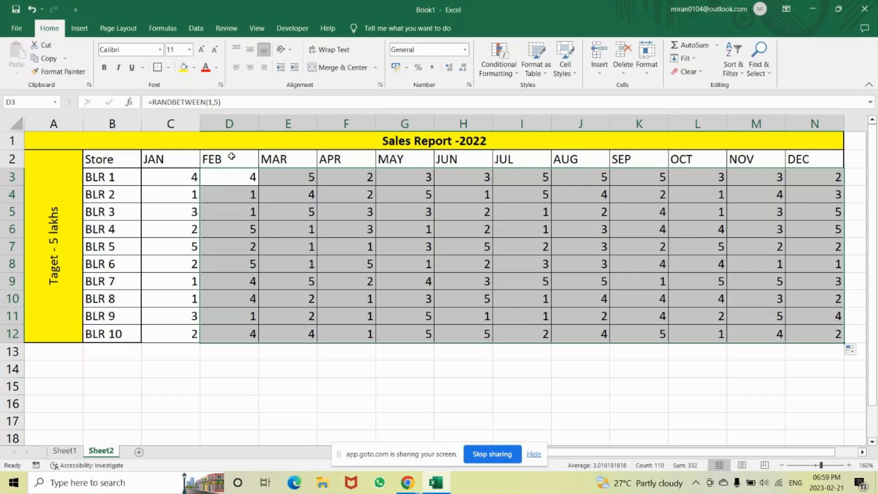
{"action": "left_click", "coordinate": [228, 175]}
{"action": "left_click", "coordinate": [346, 230]}
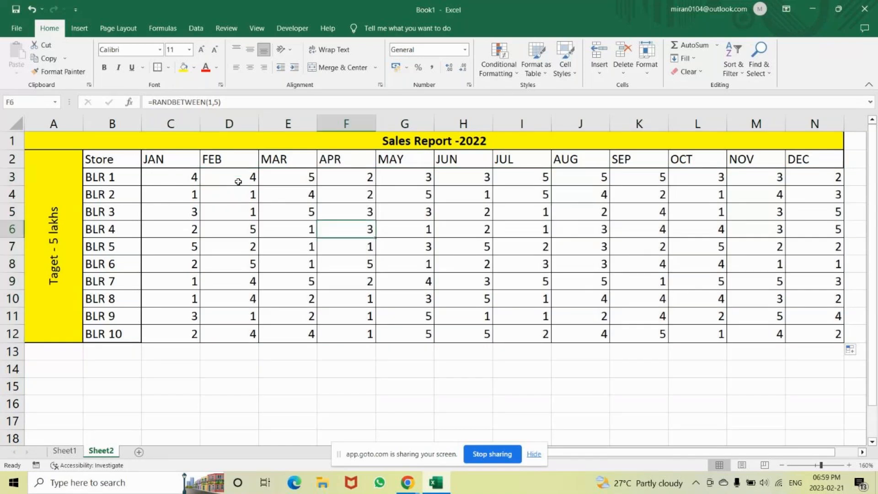
Undo the FEB to DEC formula fill and entry, and delete the JAN sales figures of all stores.
{"action": "key", "text": "ctrl+z"}
{"action": "key", "text": "ctrl+z"}
{"action": "left_click_drag", "start_coordinate": [187, 177], "coordinate": [183, 343]}
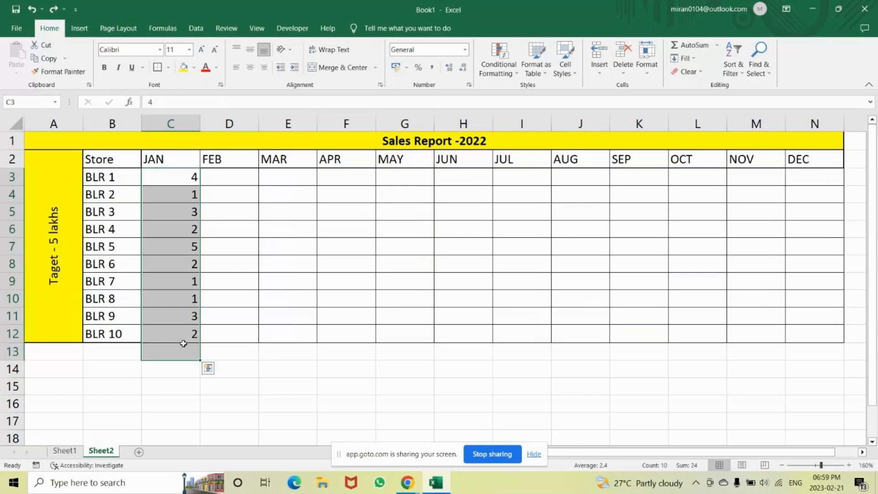
{"action": "key", "text": "Delete"}
Enter the formula =RANDBETWEEN(1,5) as the JAN sales of store BLR 1 in C3.
{"action": "left_click", "coordinate": [173, 176]}
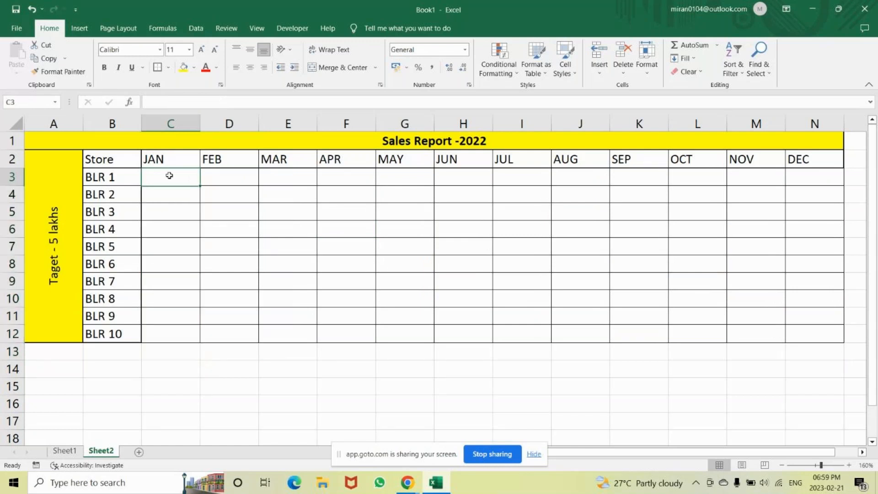
{"action": "type", "text": "=r"}
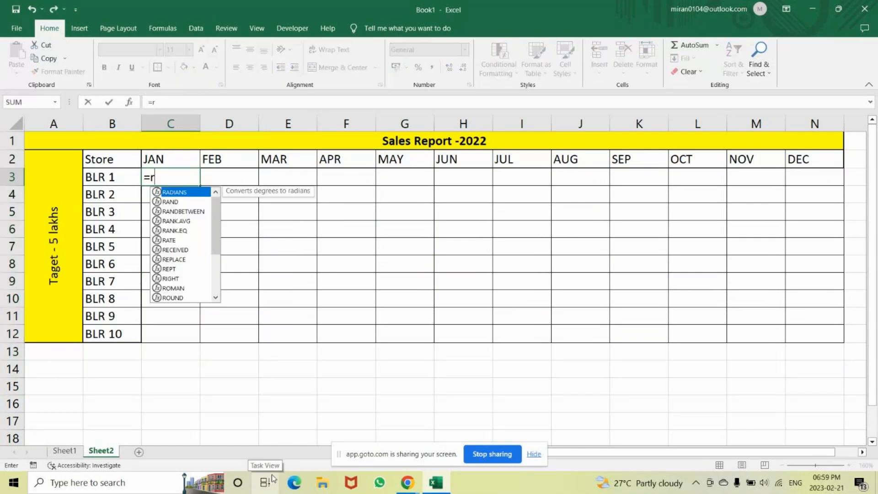
{"action": "type", "text": "an"}
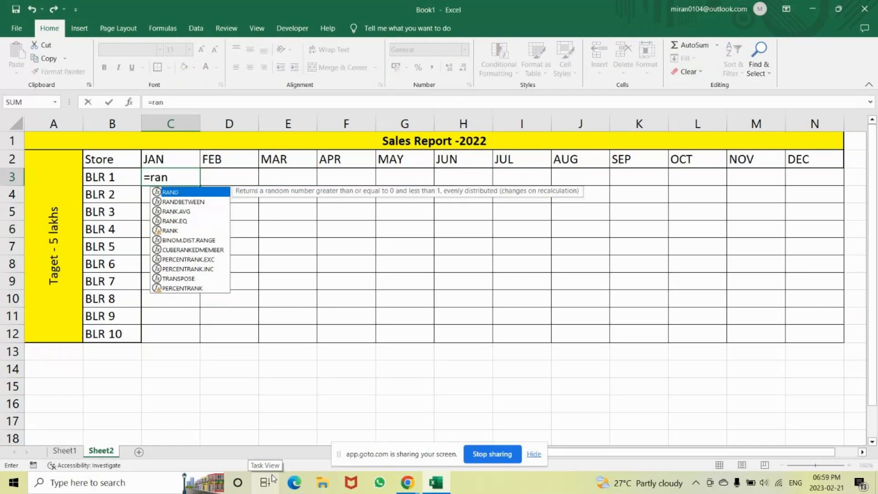
{"action": "type", "text": "dbet"}
{"action": "key", "text": "Tab"}
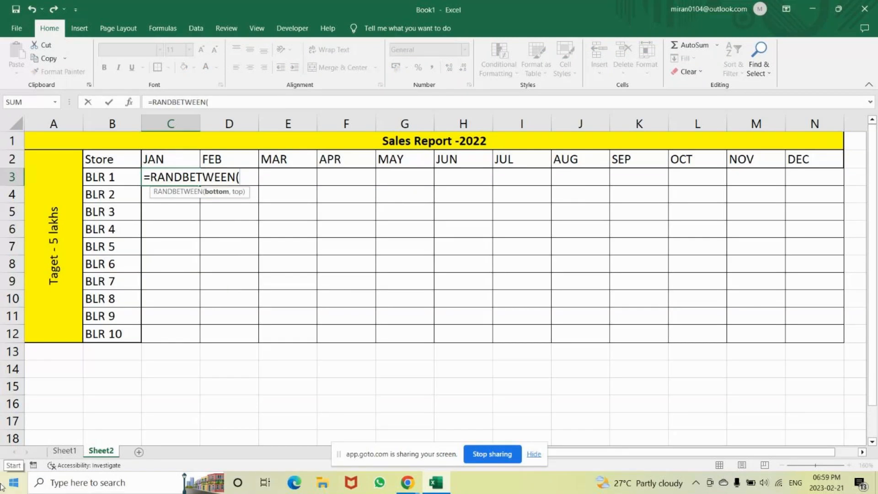
{"action": "type", "text": "0,5"}
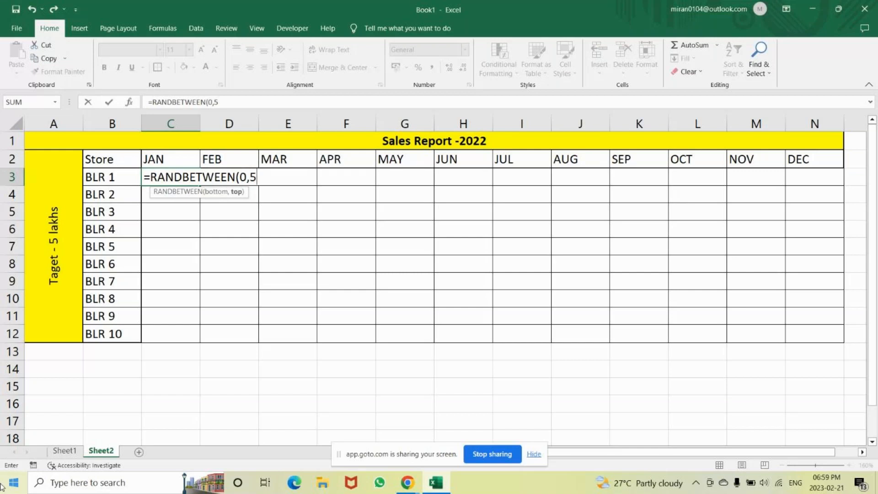
{"action": "key", "text": "BackSpace"}
{"action": "key", "text": "BackSpace"}
{"action": "key", "text": "BackSpace"}
{"action": "type", "text": "1,5)"}
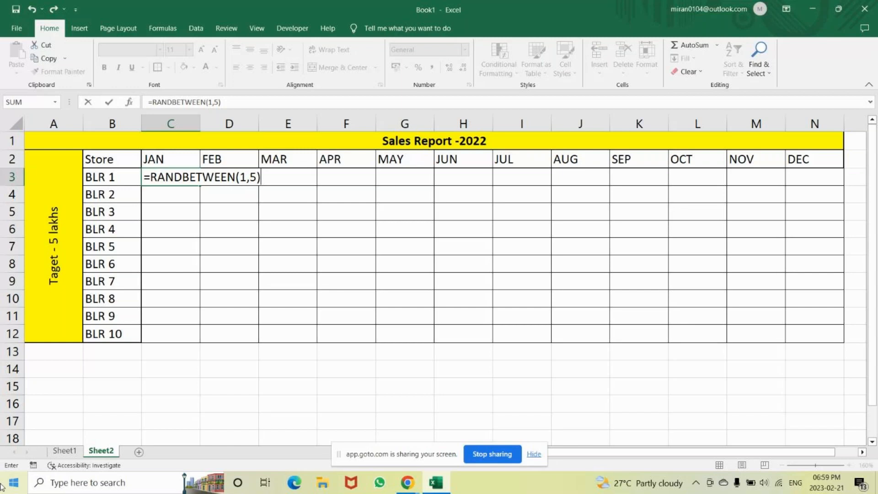
{"action": "key", "text": "Return"}
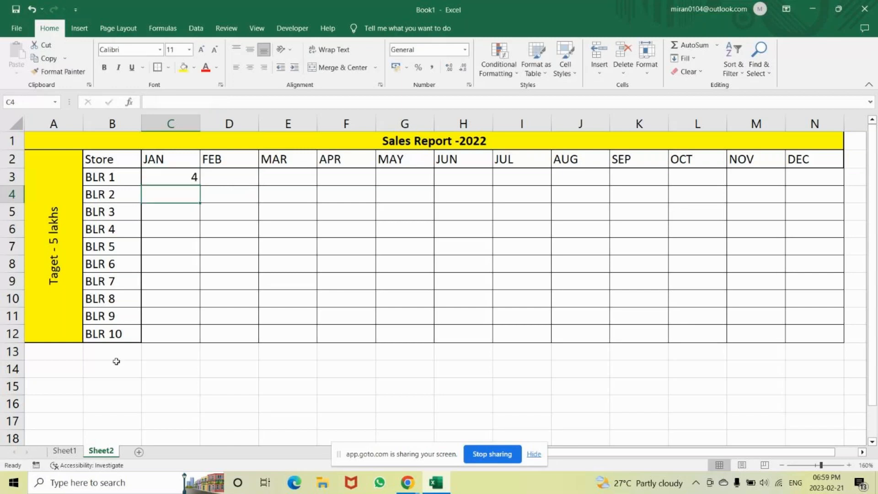
Fill the C3 random-number formula down to BLR 10 and across to DEC, covering C3:N12.
{"action": "left_click", "coordinate": [174, 179]}
{"action": "left_click_drag", "start_coordinate": [200, 186], "coordinate": [186, 338]}
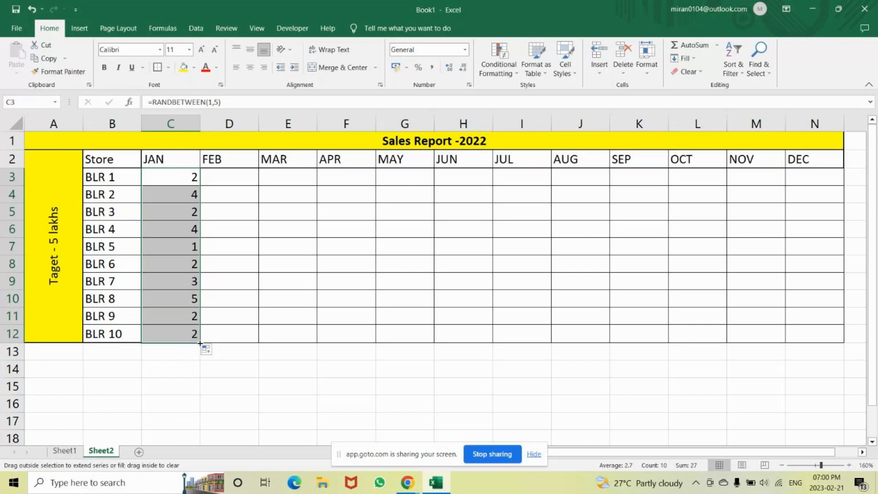
{"action": "left_click_drag", "start_coordinate": [200, 343], "coordinate": [832, 338]}
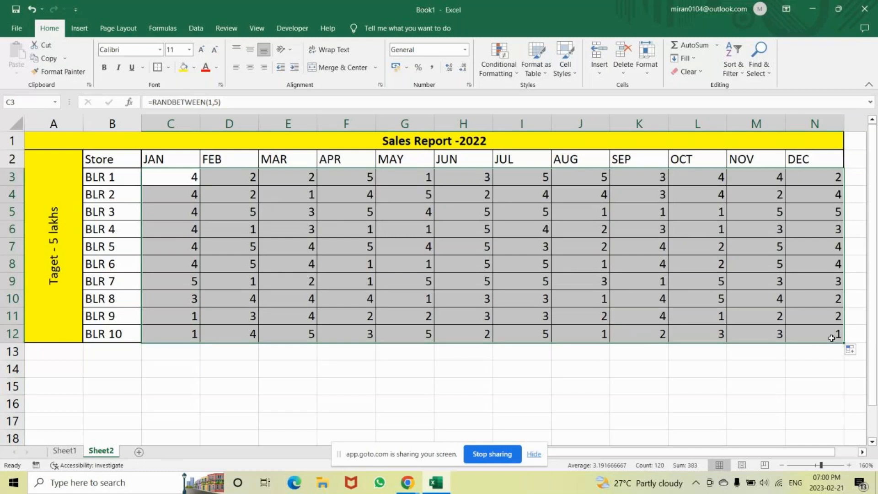
{"action": "left_click", "coordinate": [471, 370]}
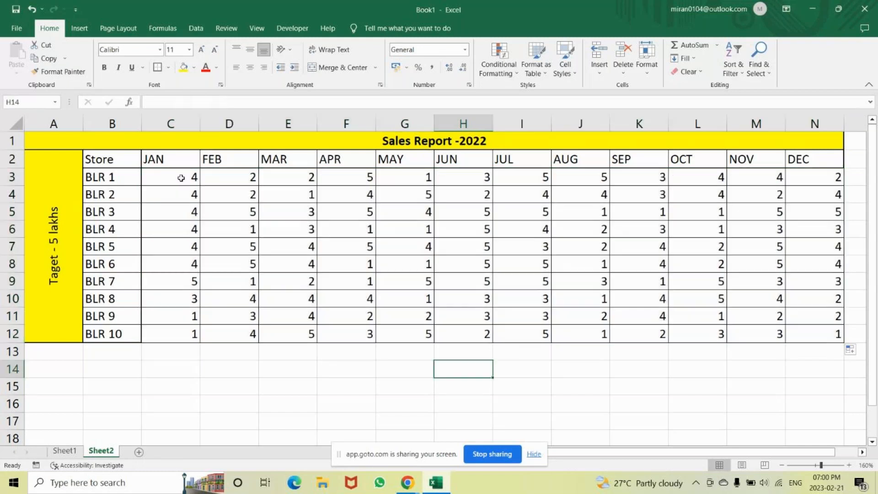
{"action": "left_click", "coordinate": [530, 233]}
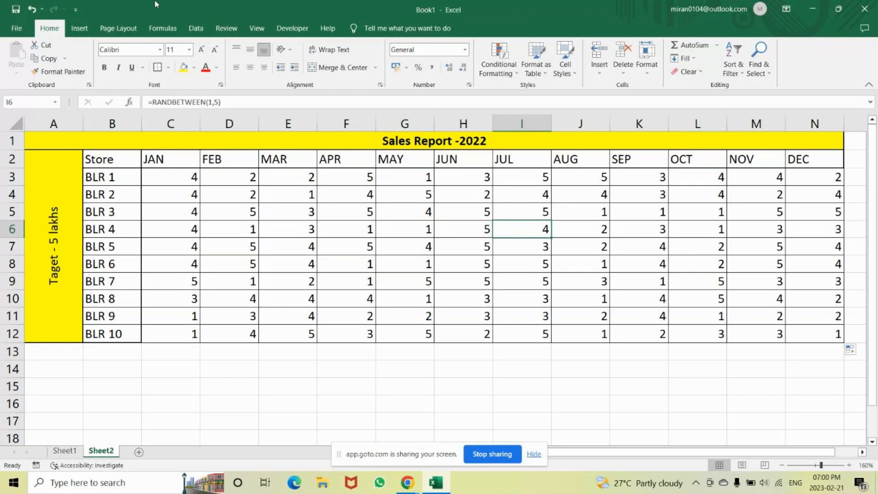
Copy the sales figures in C3:N12 and paste them over themselves as values only.
{"action": "left_click", "coordinate": [193, 178]}
{"action": "left_click_drag", "start_coordinate": [193, 177], "coordinate": [814, 335]}
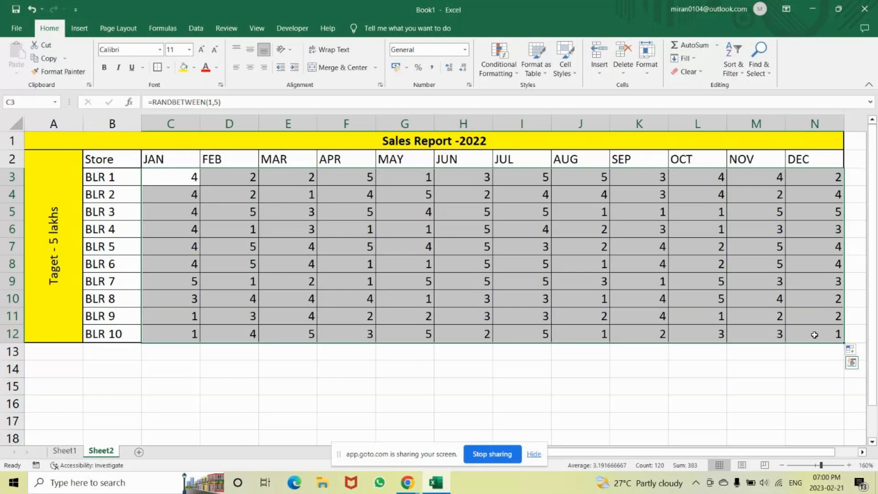
{"action": "key", "text": "ctrl+c"}
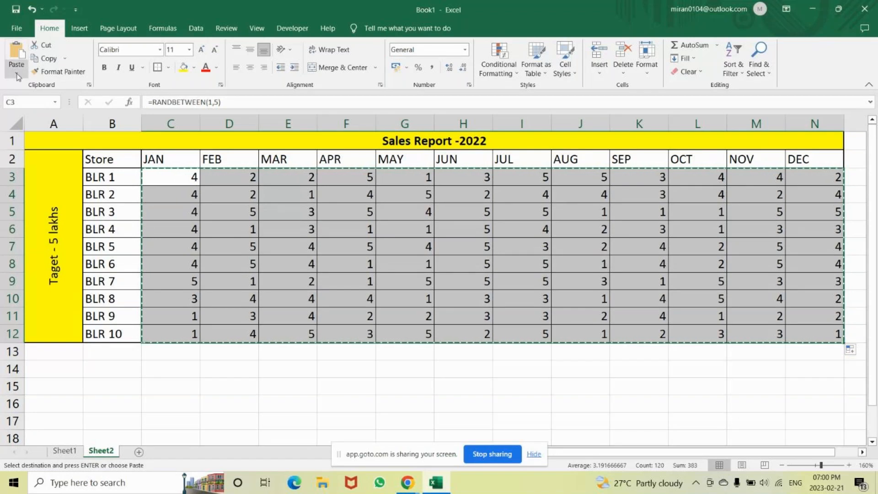
{"action": "left_click", "coordinate": [17, 76]}
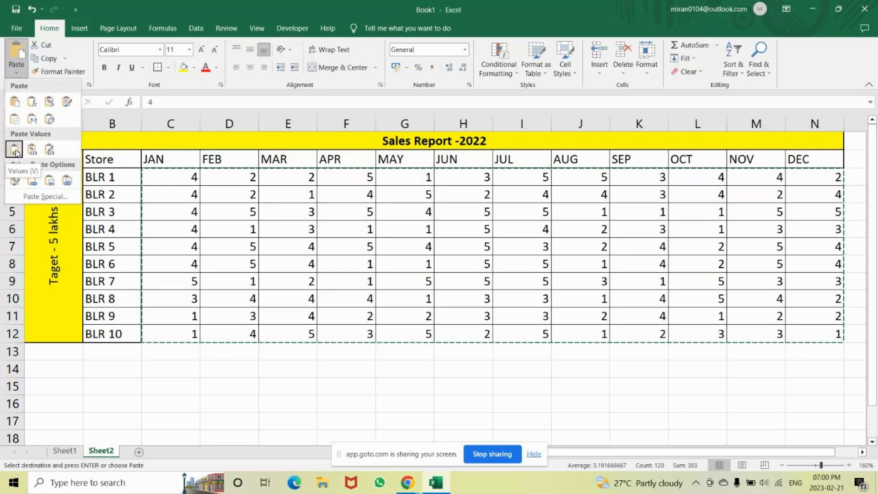
{"action": "left_click", "coordinate": [14, 150]}
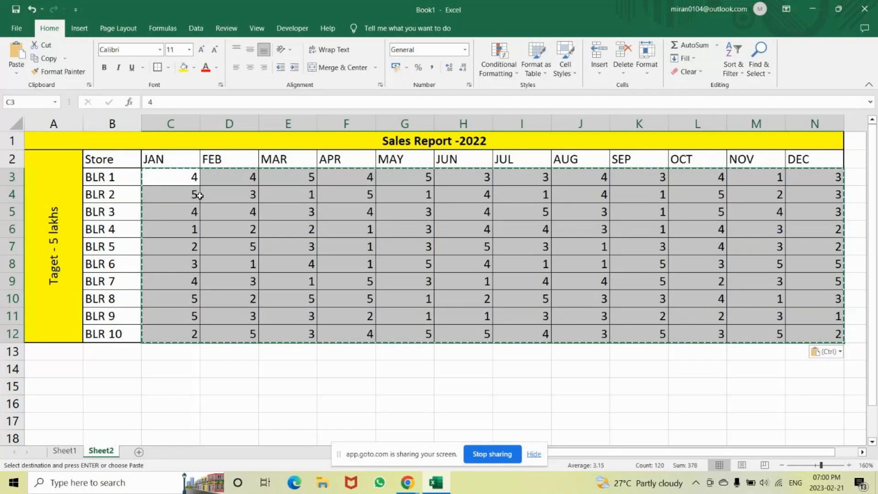
Examine several sales cells for fixed values instead of formulas, and review the BLR 1 and BLR 2 rows and the target cell.
{"action": "left_click", "coordinate": [346, 212]}
{"action": "left_click", "coordinate": [236, 176]}
{"action": "left_click", "coordinate": [442, 242]}
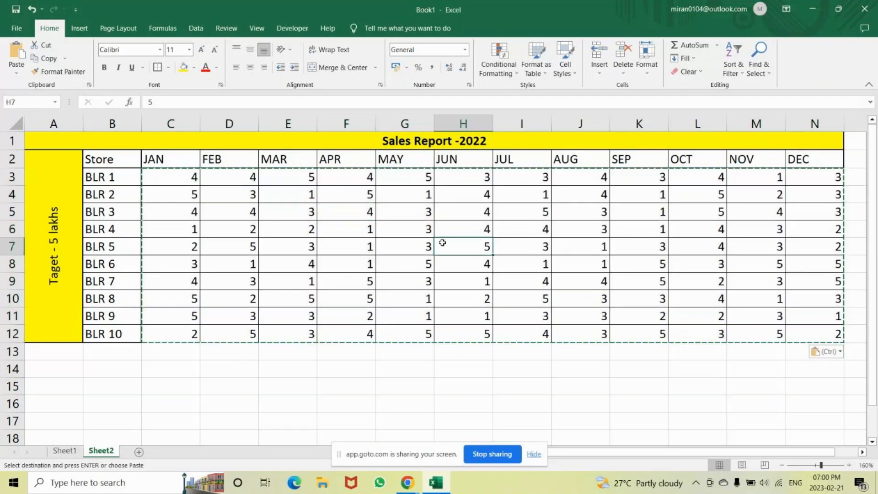
{"action": "left_click", "coordinate": [346, 264]}
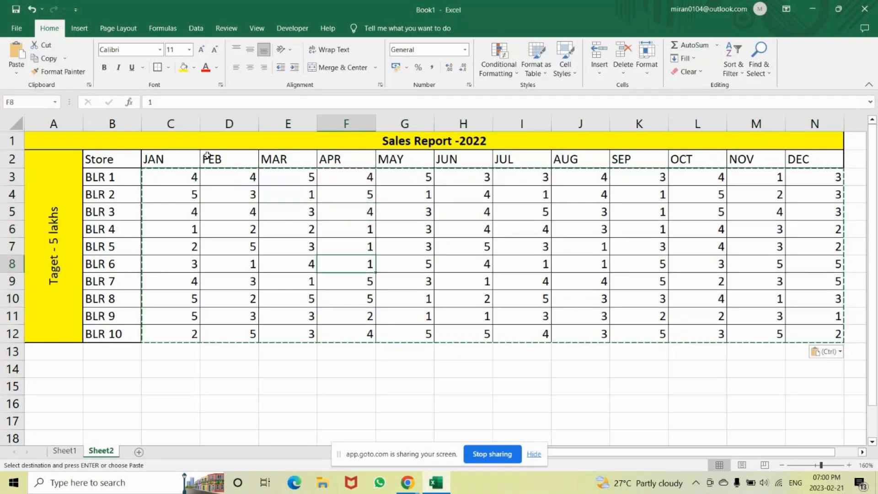
{"action": "left_click", "coordinate": [191, 213]}
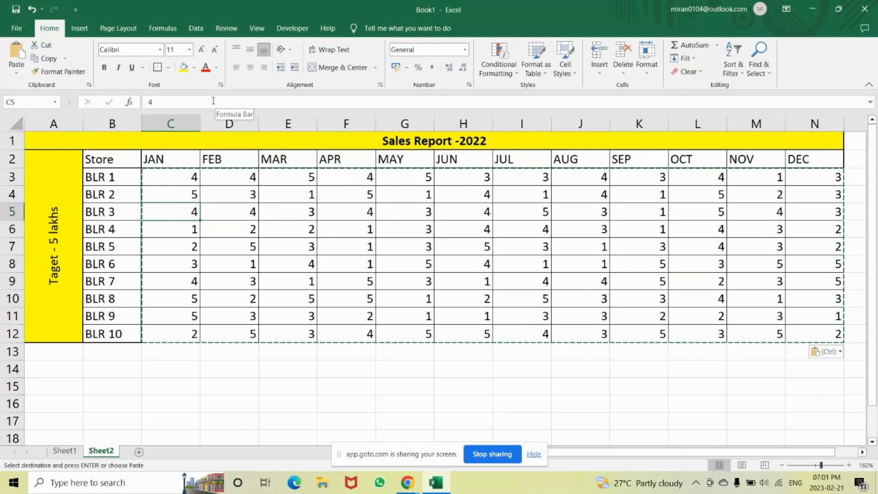
{"action": "left_click", "coordinate": [260, 374]}
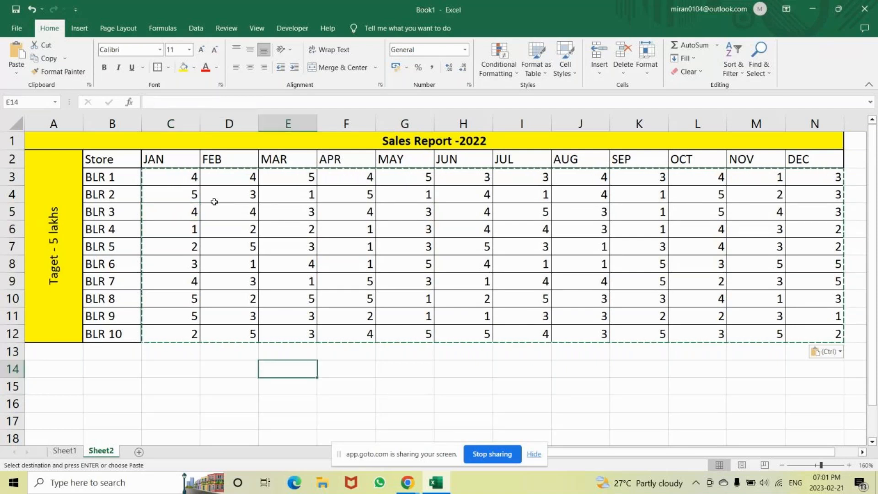
{"action": "left_click_drag", "start_coordinate": [186, 178], "coordinate": [804, 176]}
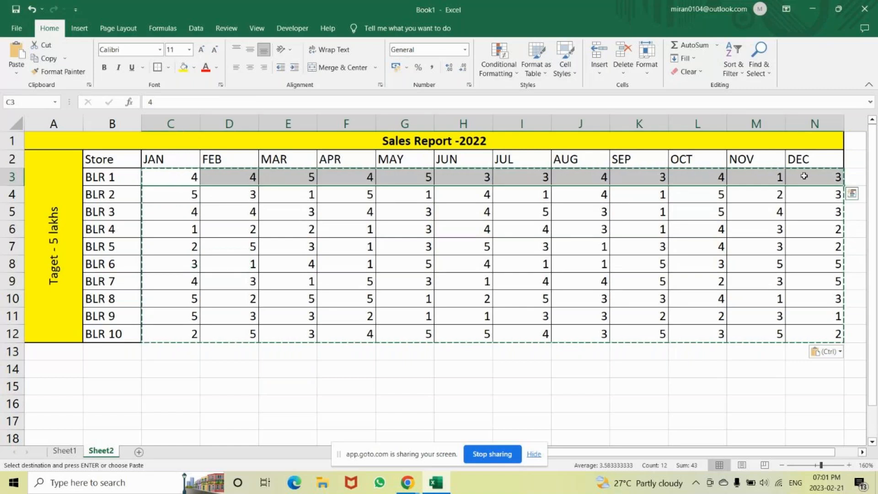
{"action": "left_click_drag", "start_coordinate": [183, 194], "coordinate": [816, 197]}
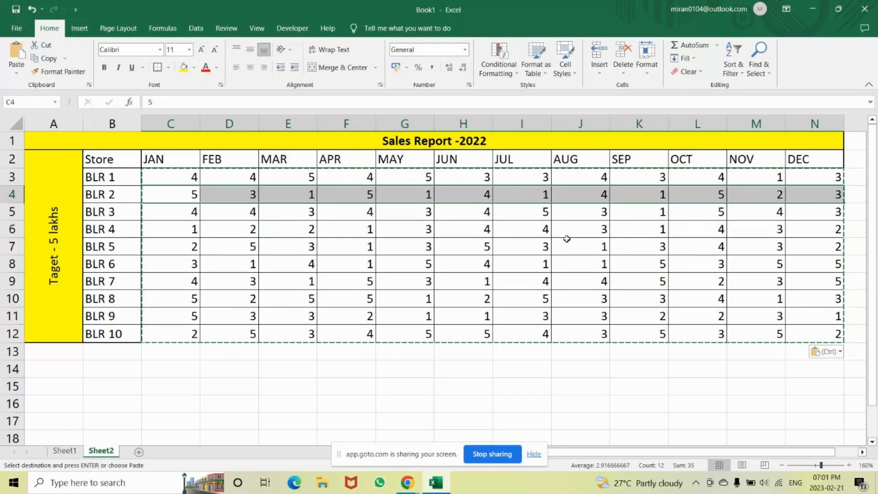
{"action": "left_click", "coordinate": [52, 229]}
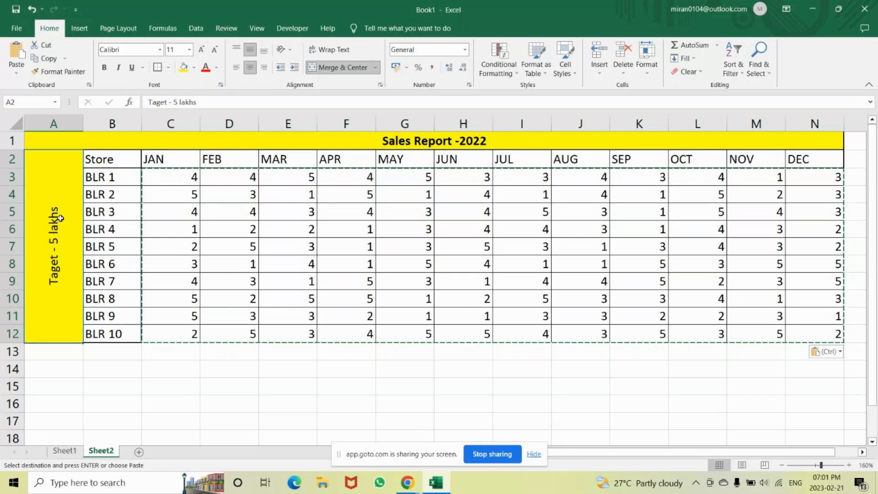
{"action": "left_click", "coordinate": [106, 421]}
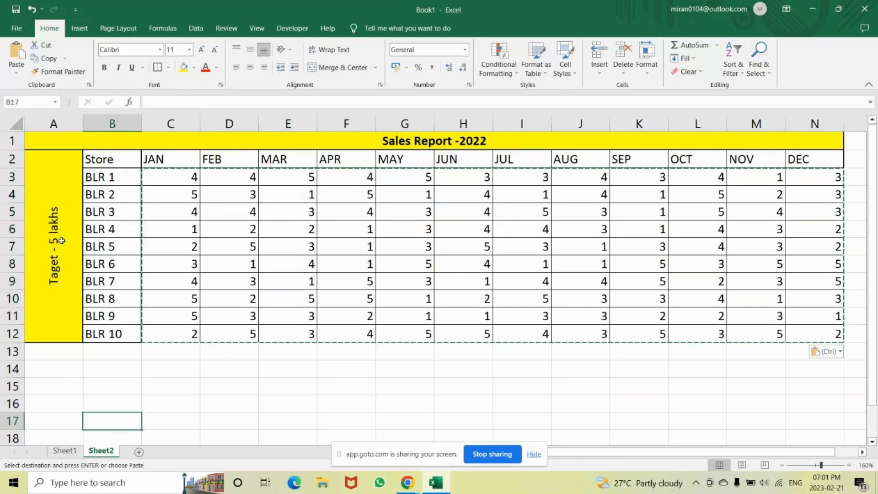
Unmerge the yellow target cell beside the store list and clear all its contents and formatting.
{"action": "left_click", "coordinate": [61, 241]}
{"action": "left_click", "coordinate": [354, 69]}
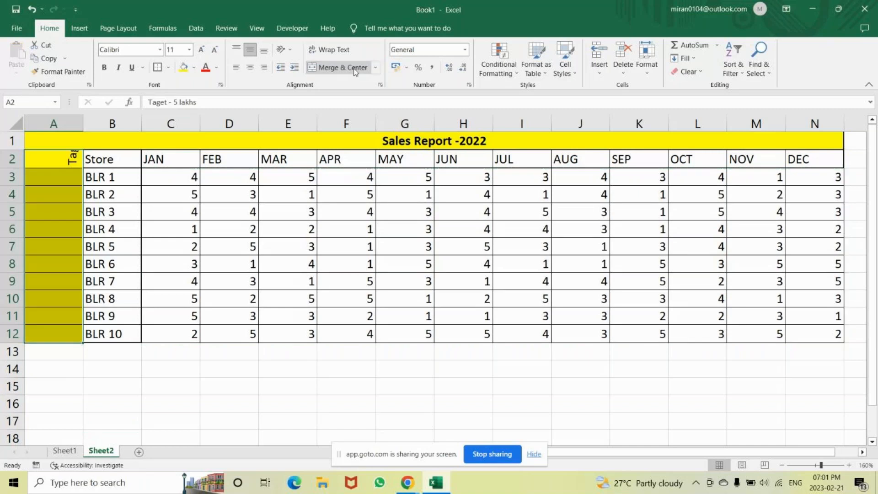
{"action": "left_click", "coordinate": [690, 71]}
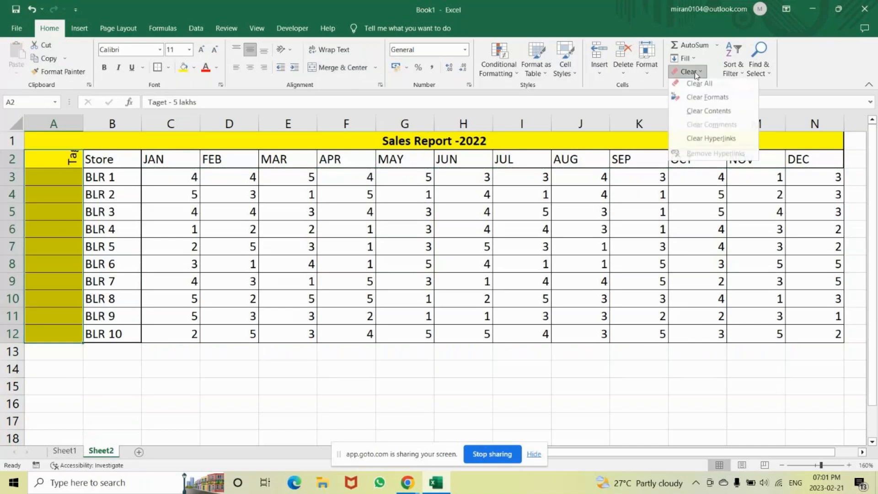
{"action": "left_click", "coordinate": [699, 84]}
{"action": "left_click", "coordinate": [170, 420]}
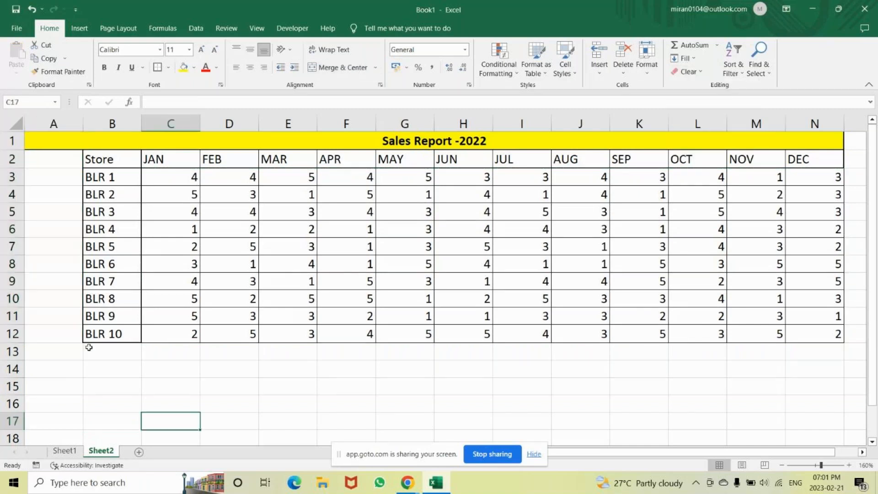
Merge and center A2:A12 and enter the label "Target - 5 Lakhs" in it.
{"action": "left_click_drag", "start_coordinate": [64, 174], "coordinate": [43, 334]}
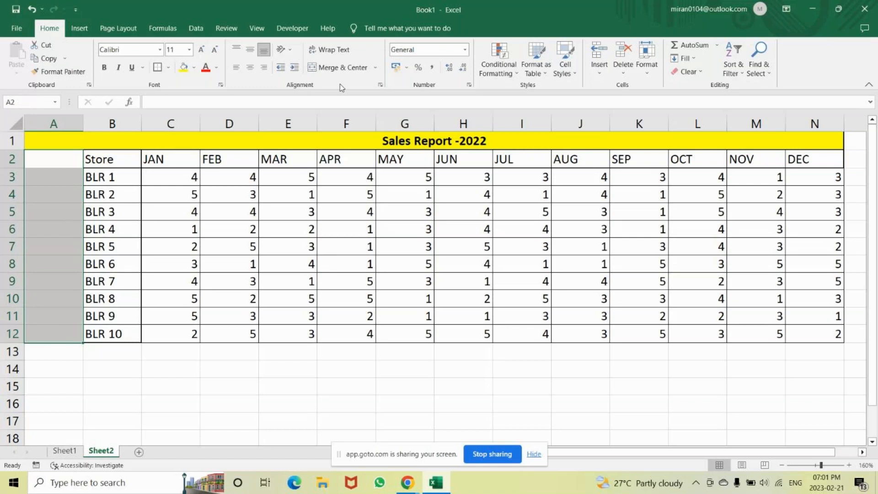
{"action": "left_click", "coordinate": [348, 69]}
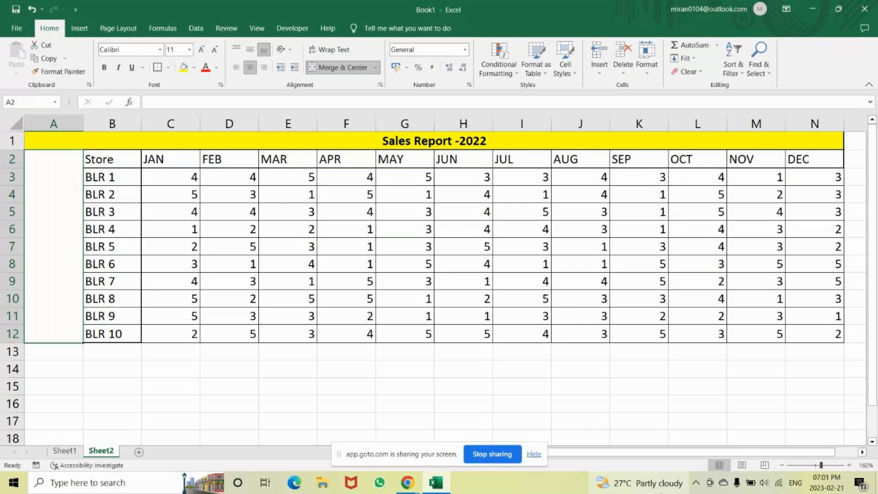
{"action": "key", "text": "F2"}
{"action": "type", "text": "Ta"}
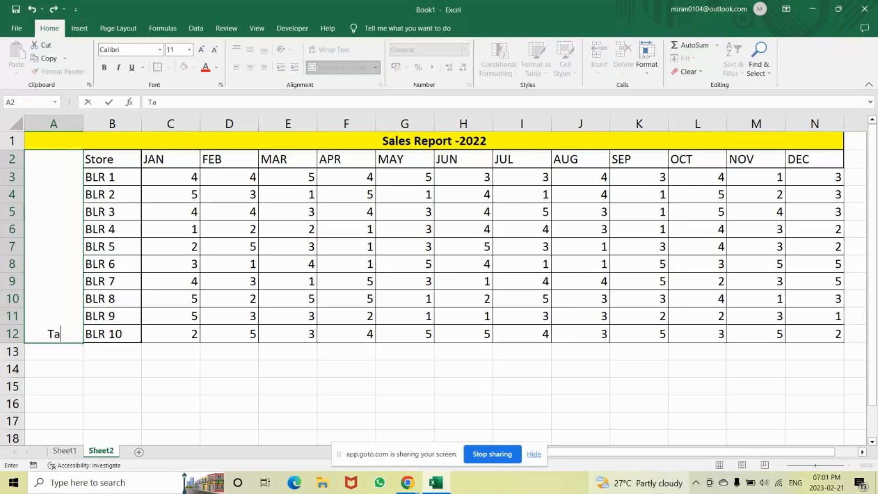
{"action": "mouse_move", "coordinate": [640, 483]}
{"action": "type", "text": "rget"}
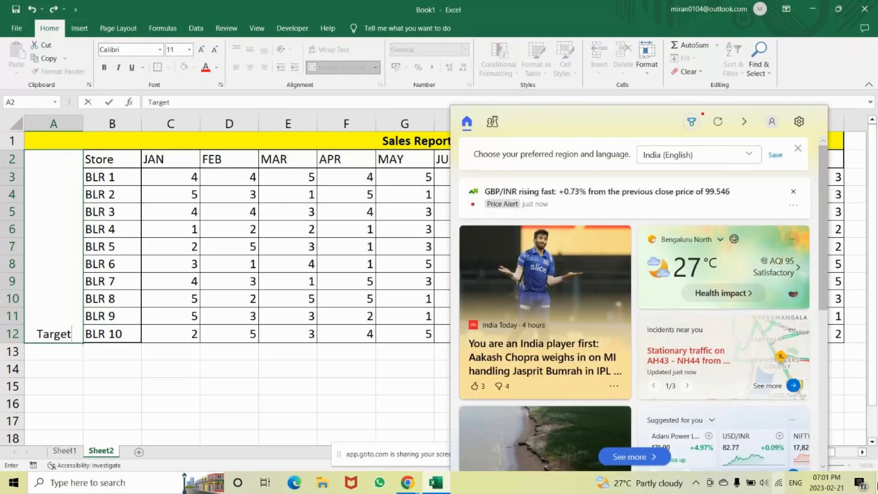
{"action": "type", "text": " -"}
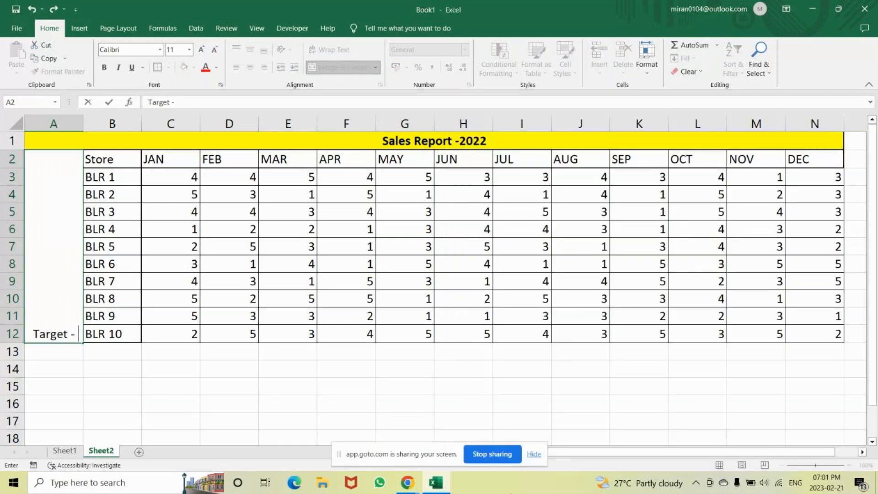
{"action": "type", "text": " F"}
{"action": "key", "text": "BackSpace"}
{"action": "type", "text": "5lac"}
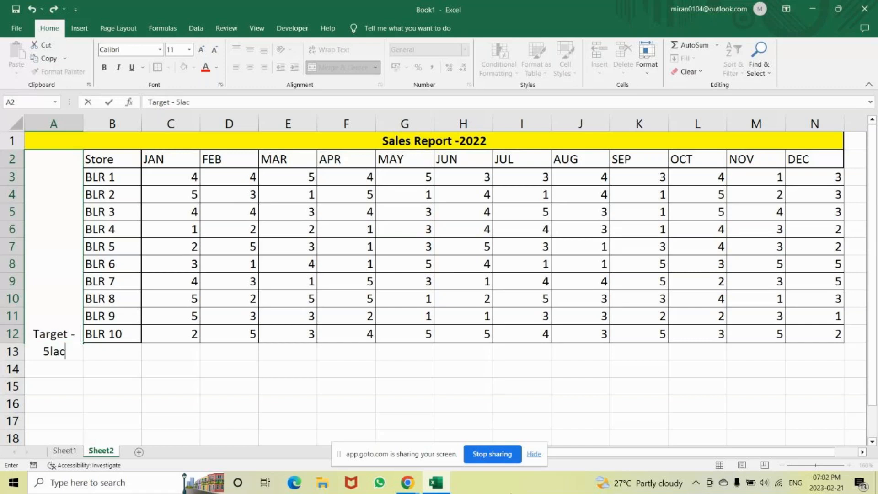
{"action": "type", "text": "ks"}
{"action": "key", "text": "BackSpace"}
{"action": "key", "text": "BackSpace"}
{"action": "key", "text": "BackSpace"}
{"action": "key", "text": "BackSpace"}
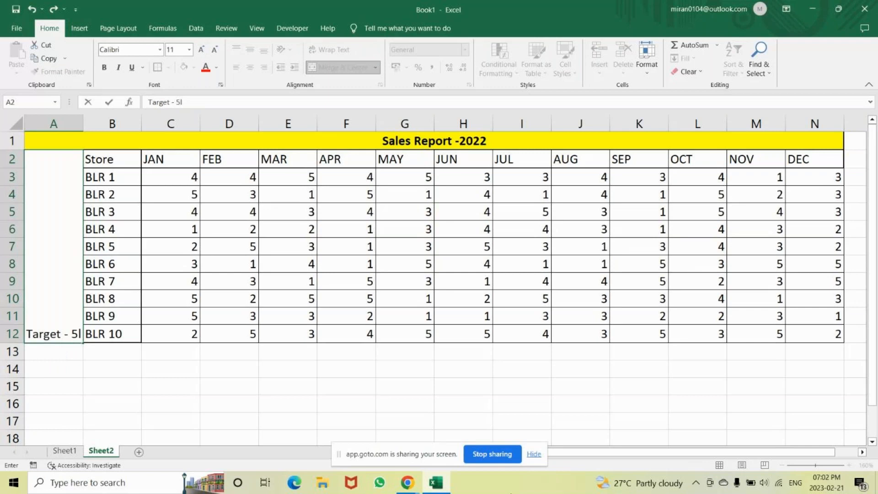
{"action": "key", "text": "BackSpace"}
{"action": "type", "text": "L"}
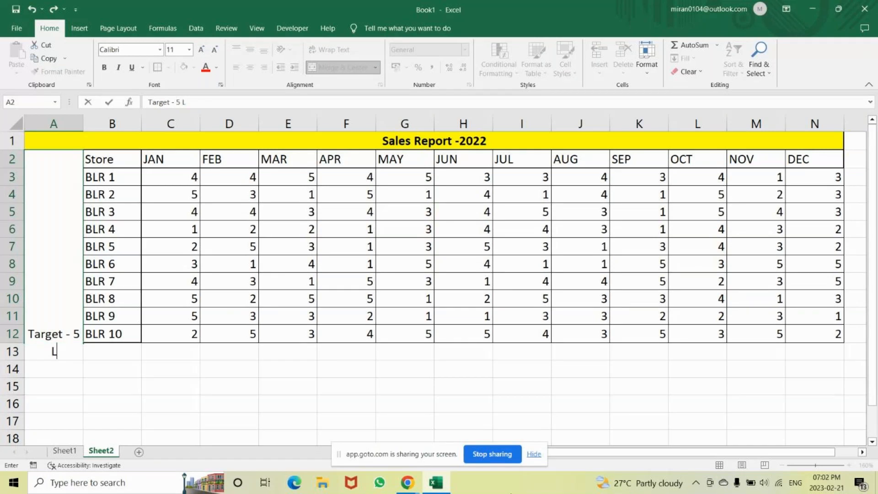
{"action": "type", "text": "akhs"}
{"action": "key", "text": "Return"}
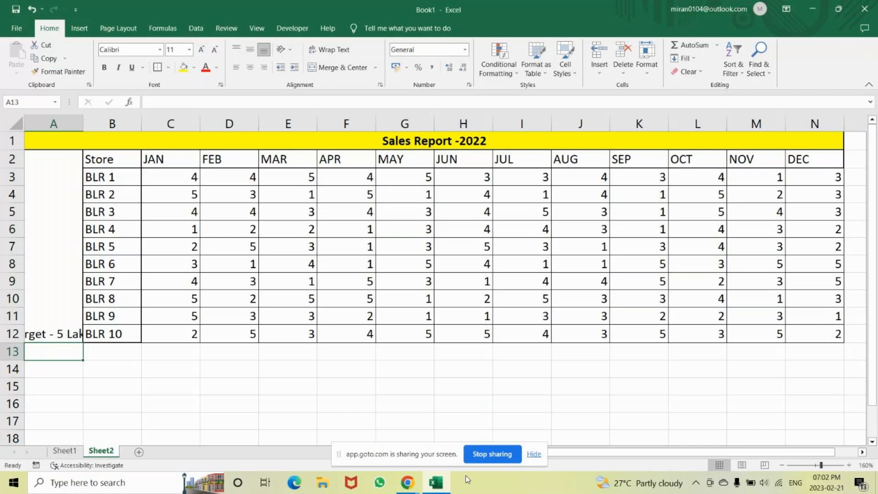
Rotate the target label in the merged A2:A12 cell upward.
{"action": "left_click", "coordinate": [49, 307]}
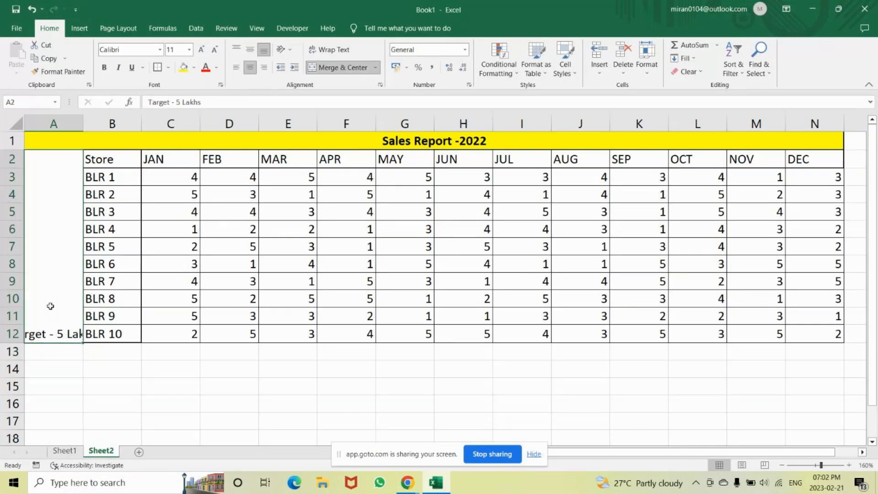
{"action": "left_click", "coordinate": [97, 385]}
{"action": "left_click", "coordinate": [54, 288]}
{"action": "left_click", "coordinate": [291, 50]}
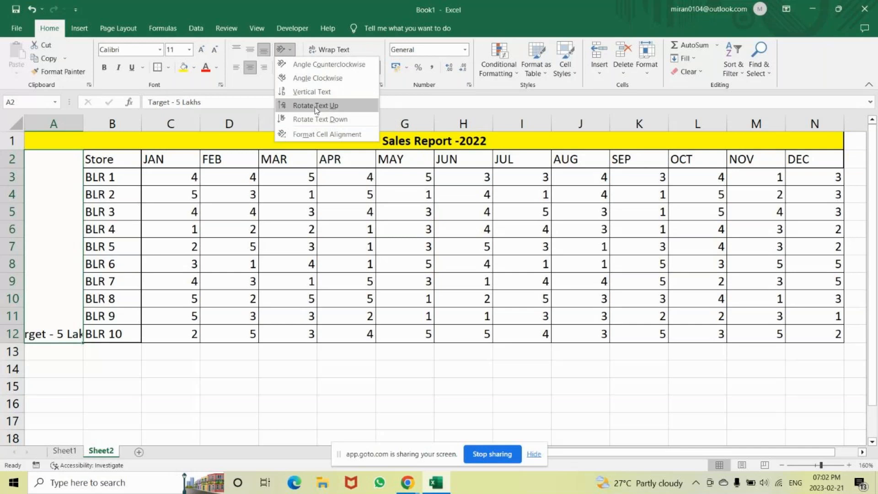
{"action": "left_click", "coordinate": [314, 106]}
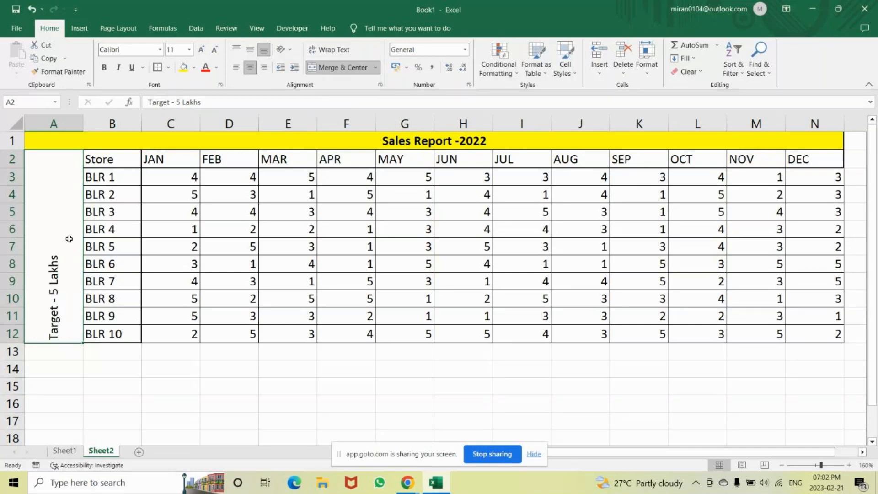
Align the target label to the vertical middle of its merged cell and fill the cell with yellow.
{"action": "left_click", "coordinate": [250, 50]}
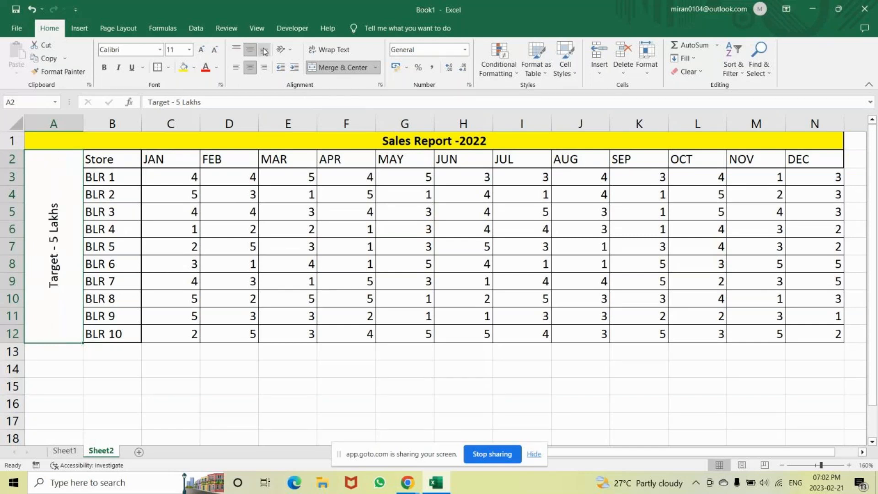
{"action": "left_click", "coordinate": [264, 52]}
{"action": "left_click", "coordinate": [254, 51]}
{"action": "left_click", "coordinate": [249, 68]}
{"action": "left_click", "coordinate": [184, 69]}
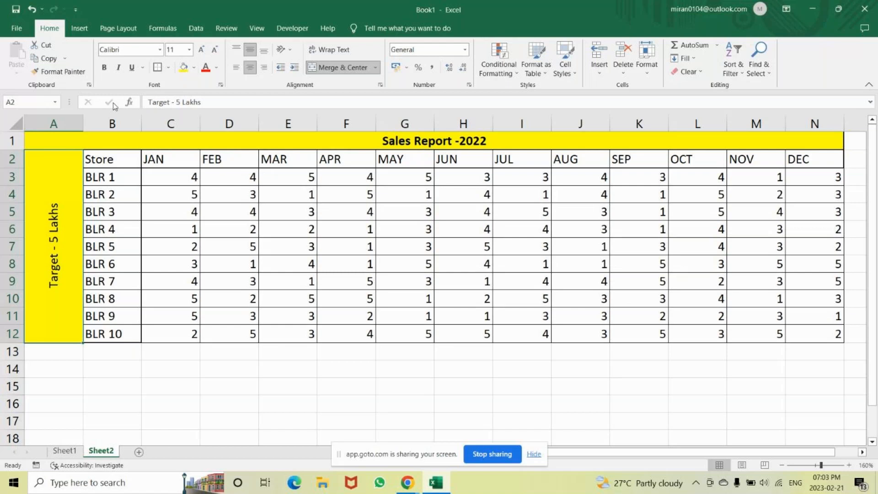
Start a new conditional formatting rule for the BLR 1 store cell B3.
{"action": "left_click", "coordinate": [109, 180]}
{"action": "left_click", "coordinate": [182, 226]}
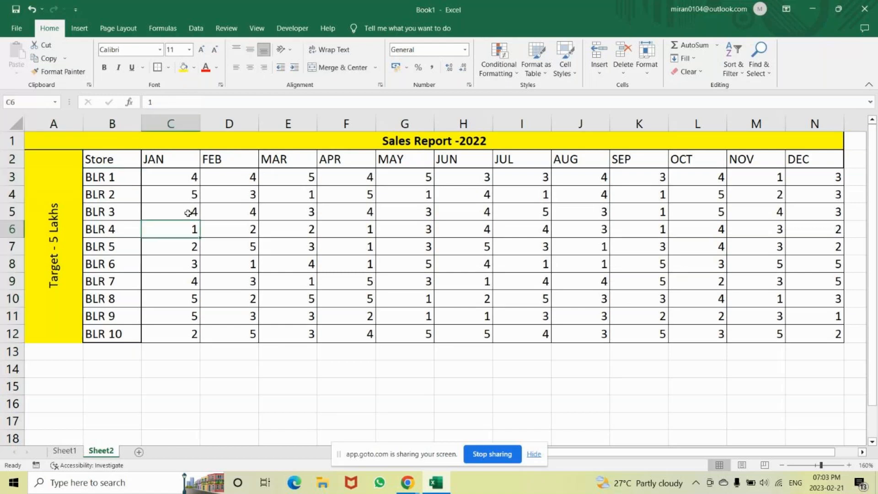
{"action": "left_click", "coordinate": [127, 179]}
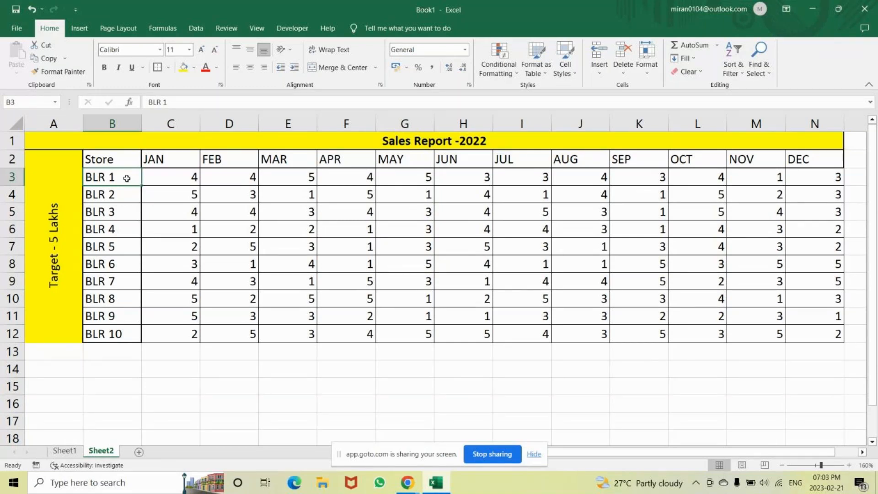
{"action": "left_click", "coordinate": [497, 56]}
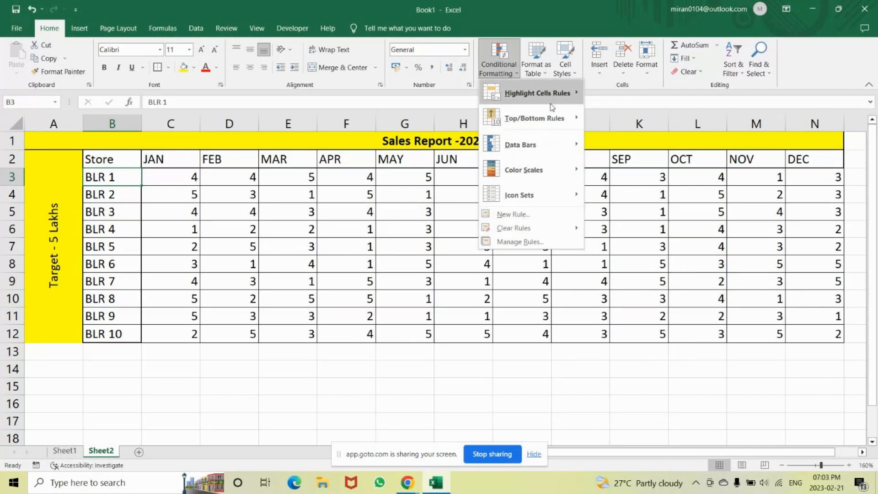
{"action": "mouse_move", "coordinate": [537, 151]}
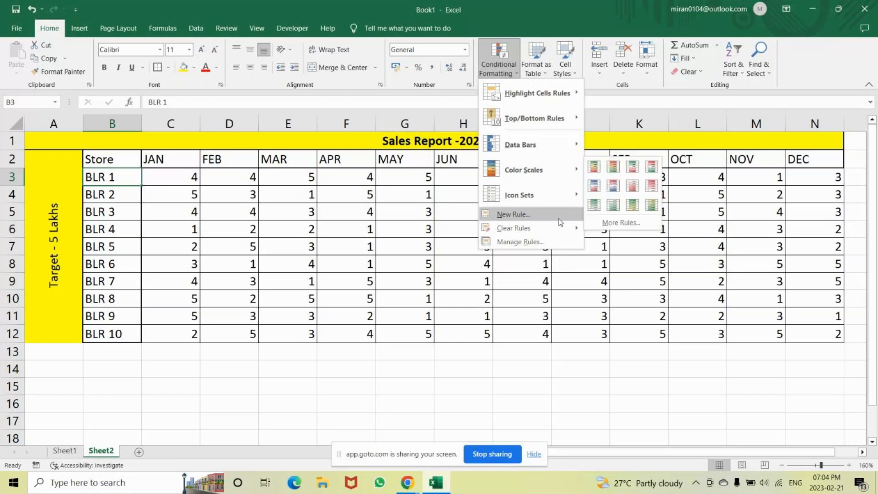
{"action": "left_click", "coordinate": [514, 214]}
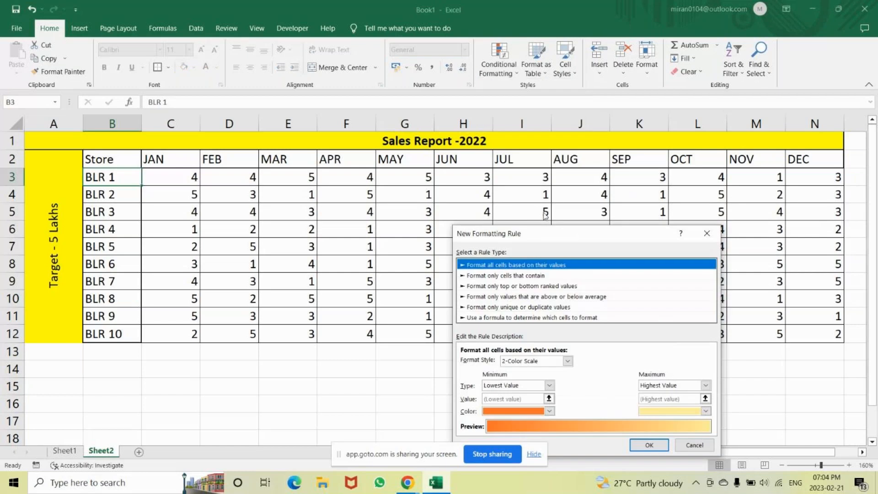
Set the new formatting rule to use a formula to determine which cells to format.
{"action": "left_click", "coordinate": [509, 318]}
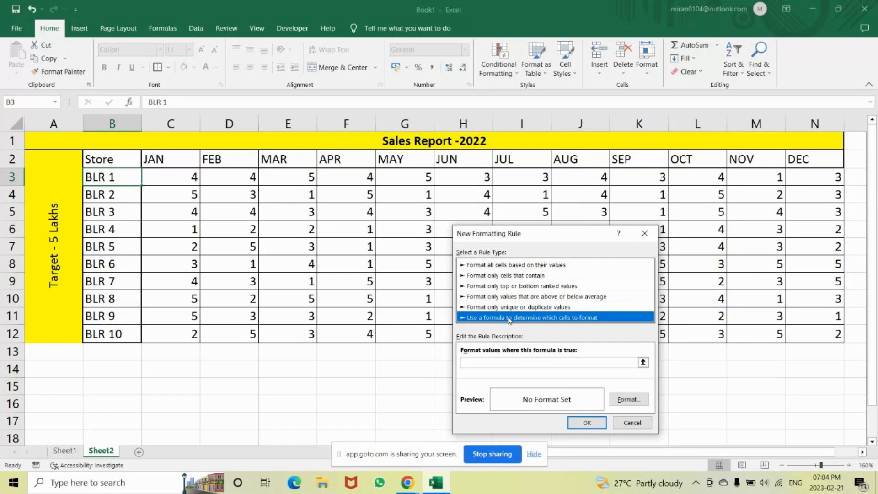
{"action": "left_click", "coordinate": [481, 362]}
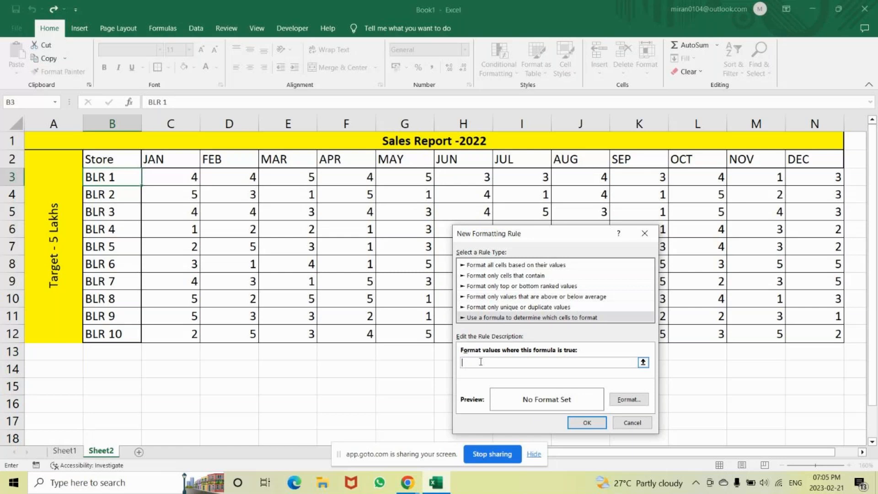
{"action": "left_click", "coordinate": [404, 480]}
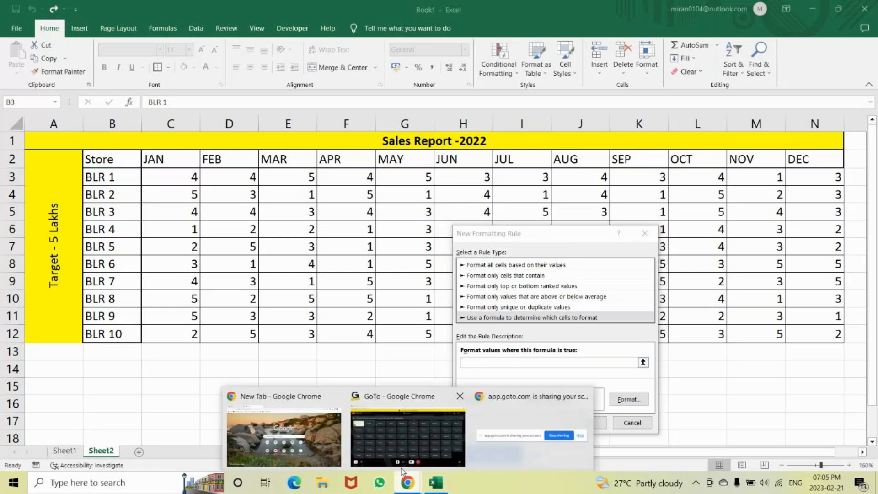
{"action": "left_click", "coordinate": [403, 466]}
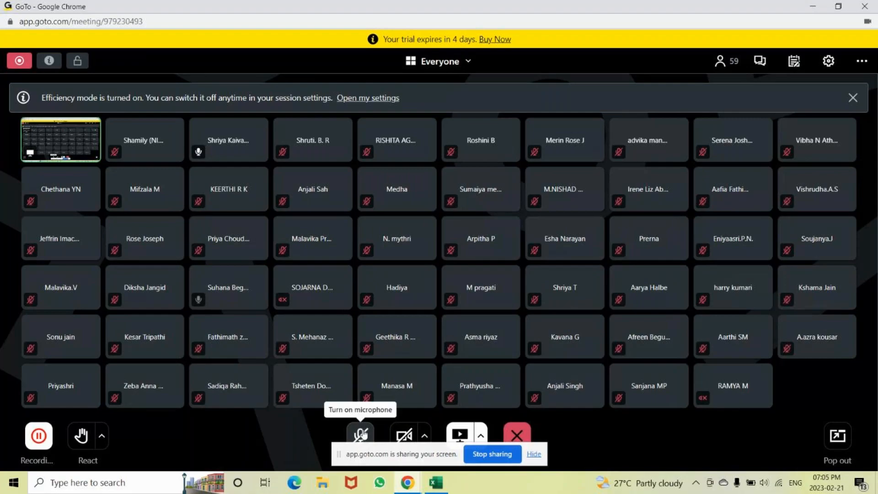
{"action": "left_click", "coordinate": [438, 484]}
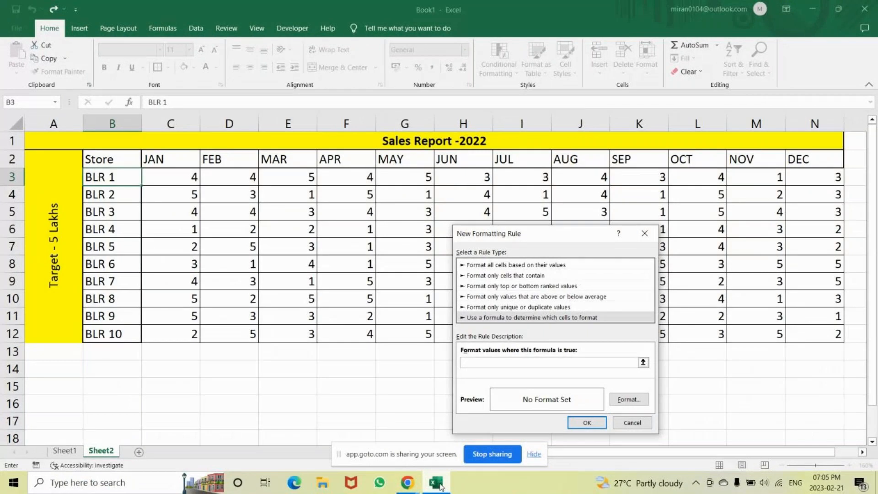
Enter the rule formula =average(C3:N3)<3.5, with relative references to the JAN to DEC values of BLR 1.
{"action": "type", "text": "=average("}
{"action": "left_click_drag", "start_coordinate": [183, 179], "coordinate": [797, 174]}
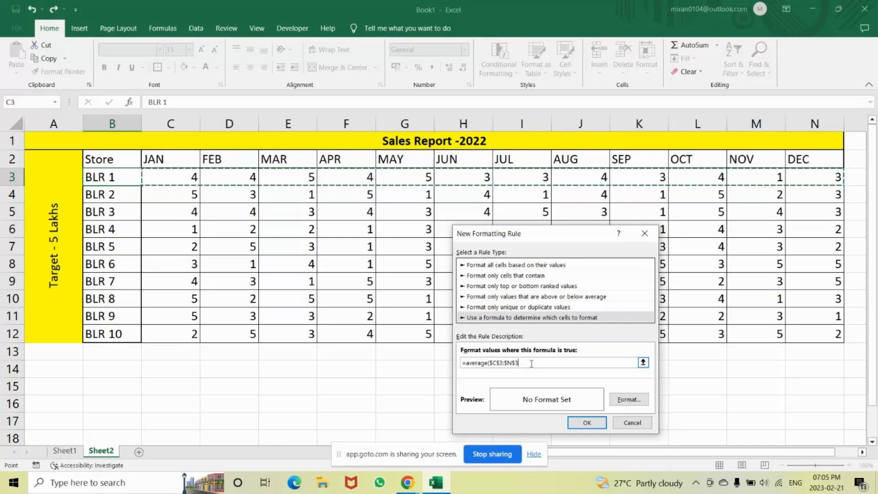
{"action": "key", "text": "F4"}
{"action": "key", "text": "F4"}
{"action": "key", "text": "F4"}
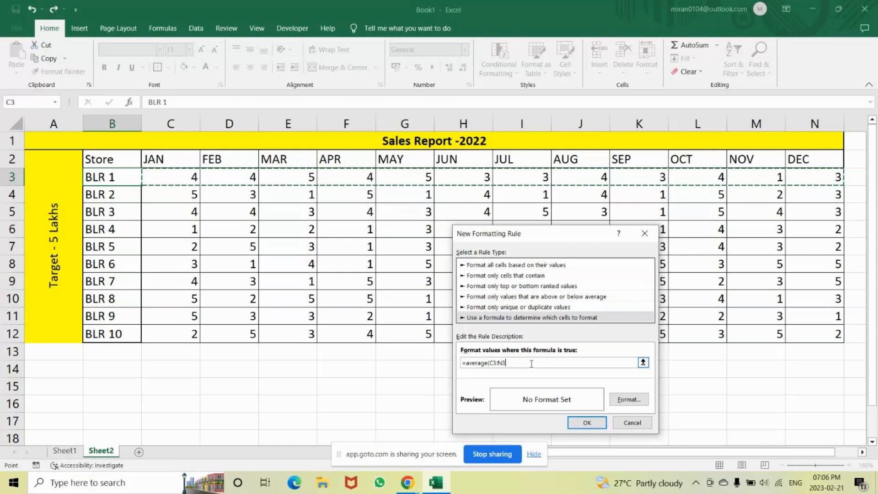
{"action": "key", "text": "F4"}
{"action": "key", "text": "F4"}
{"action": "key", "text": "F4"}
{"action": "key", "text": "F4"}
{"action": "type", "text": ")"}
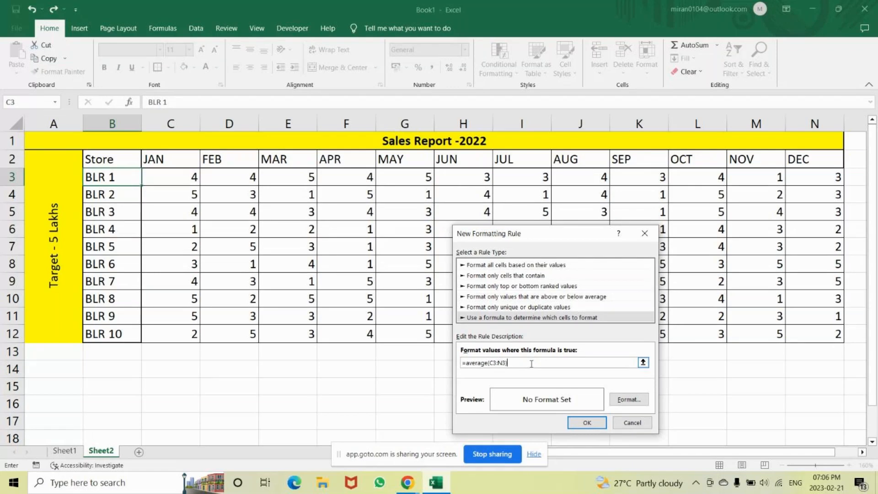
{"action": "type", "text": "<"}
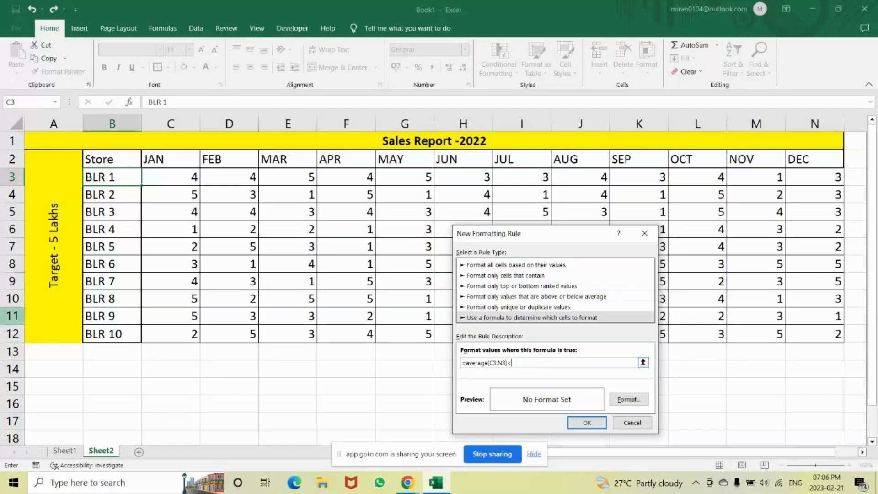
{"action": "type", "text": "3.5"}
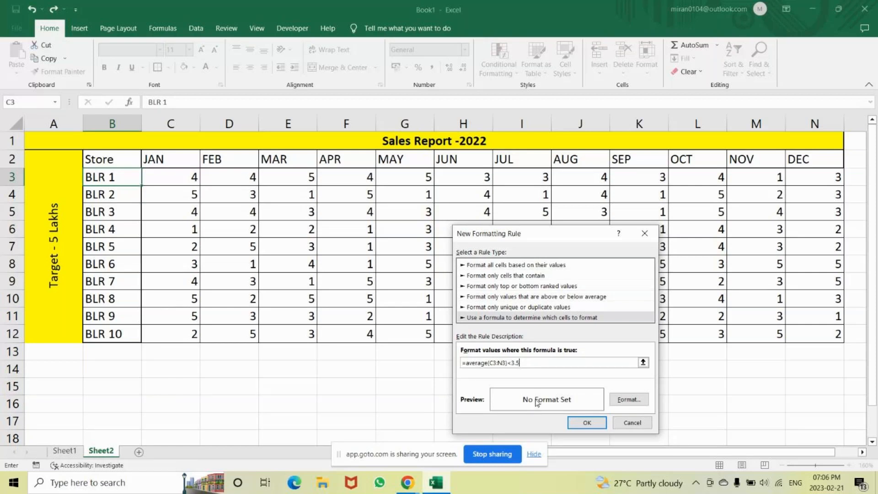
Start a two-colour gradient fill for the rule's format and set Color 1 to light cyan.
{"action": "left_click", "coordinate": [634, 401]}
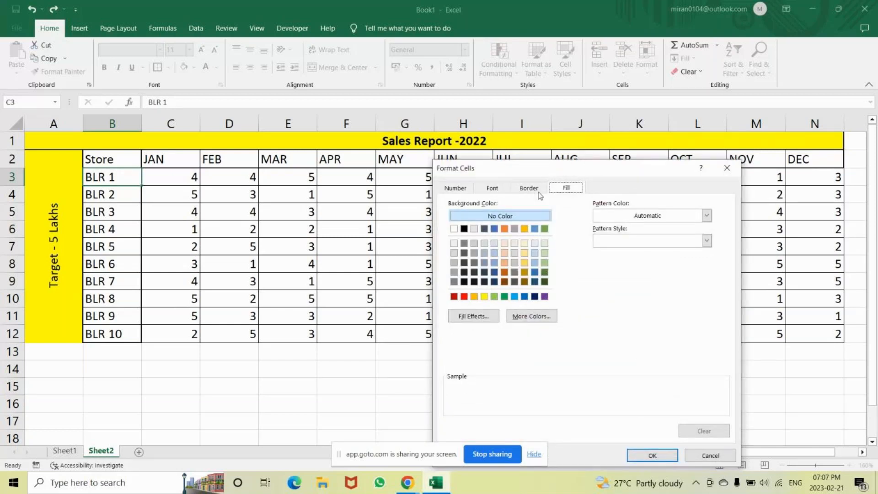
{"action": "left_click", "coordinate": [476, 317]}
{"action": "left_click", "coordinate": [476, 316]}
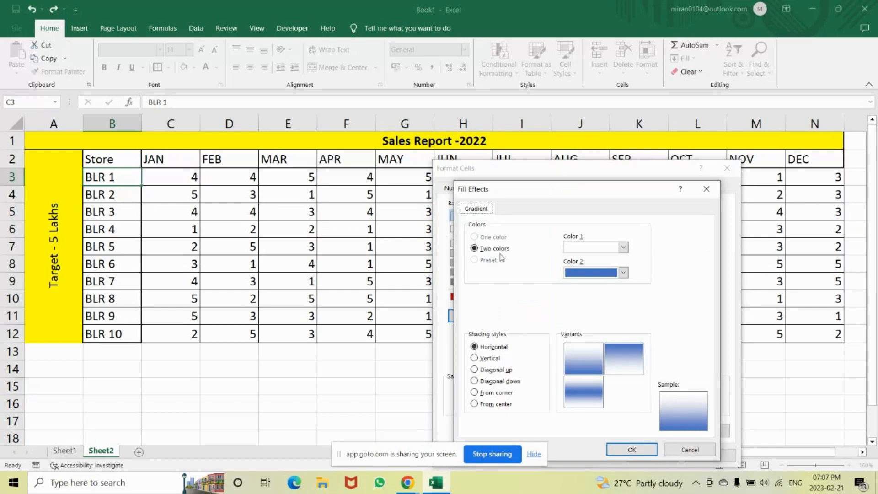
{"action": "left_click", "coordinate": [622, 248]}
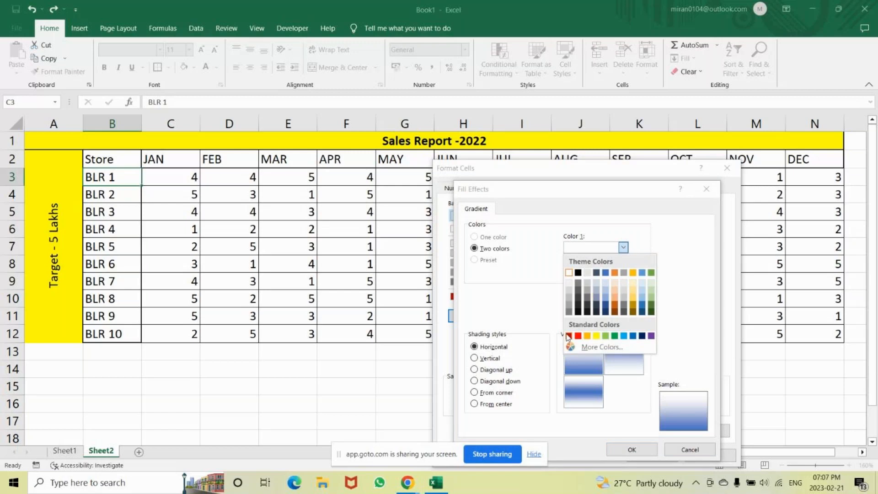
{"action": "left_click", "coordinate": [609, 348]}
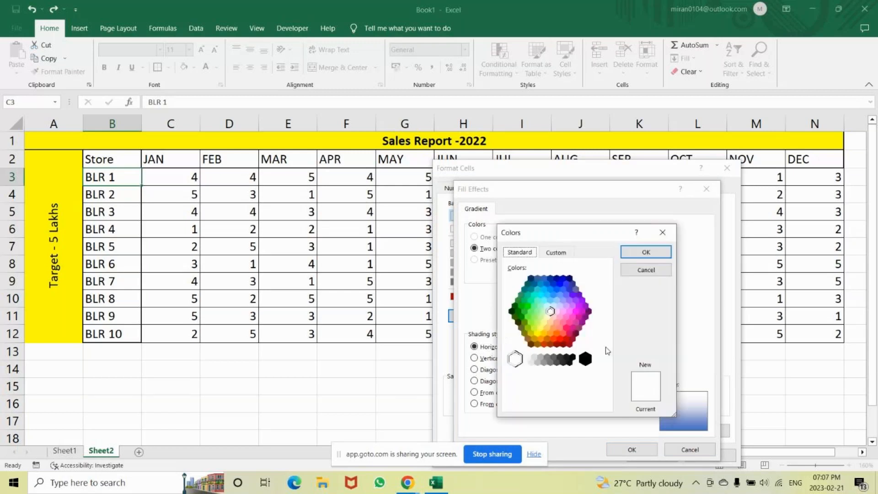
{"action": "left_click", "coordinate": [544, 301]}
{"action": "left_click", "coordinate": [641, 250]}
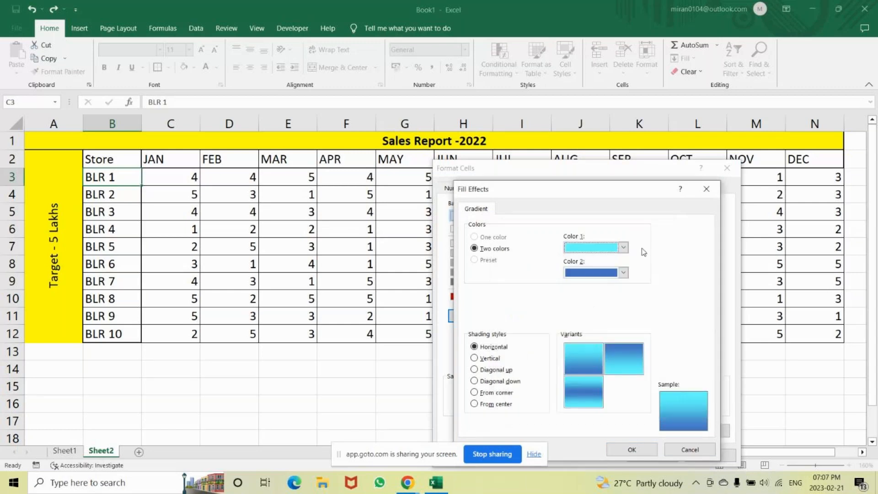
Set Color 2 of the gradient to the custom magenta #D038BA.
{"action": "left_click", "coordinate": [623, 273]}
{"action": "left_click", "coordinate": [594, 395]}
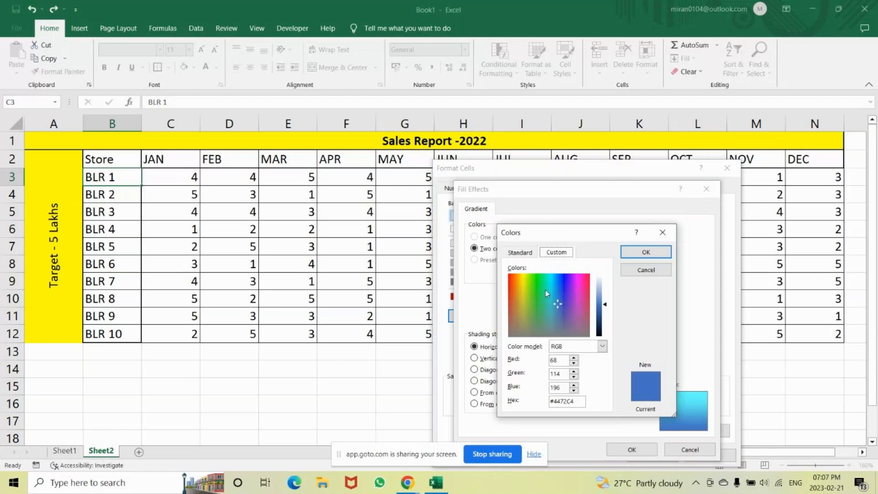
{"action": "left_click", "coordinate": [578, 298]}
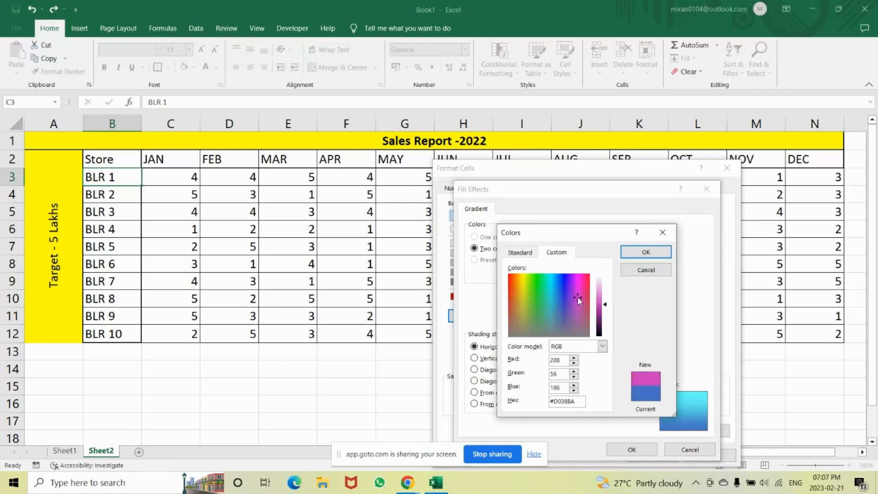
{"action": "left_click", "coordinate": [645, 254]}
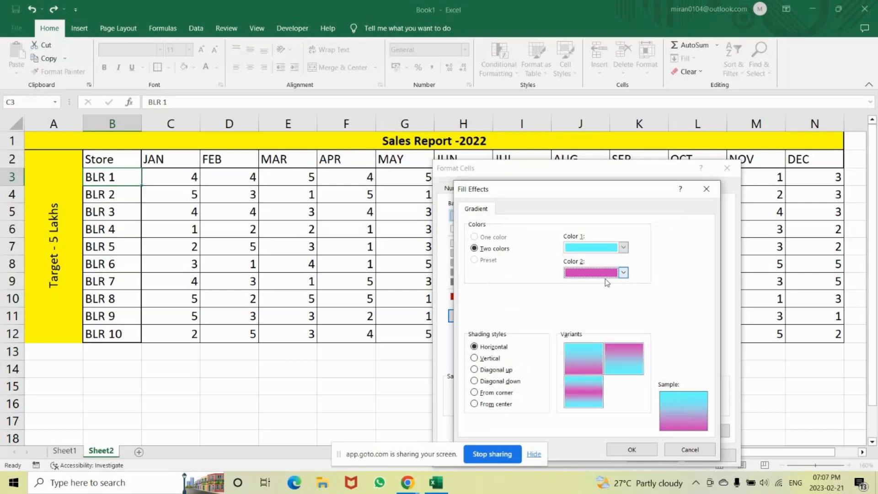
Set Color 2 of the gradient to the custom pink #E325BA and apply the From center shading style.
{"action": "left_click", "coordinate": [623, 273]}
{"action": "left_click", "coordinate": [597, 396]}
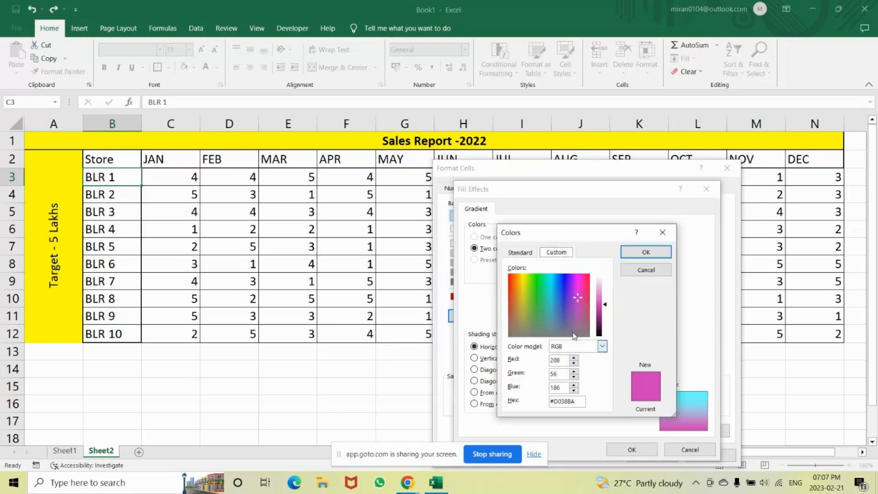
{"action": "left_click", "coordinate": [577, 286]}
{"action": "left_click", "coordinate": [579, 289]}
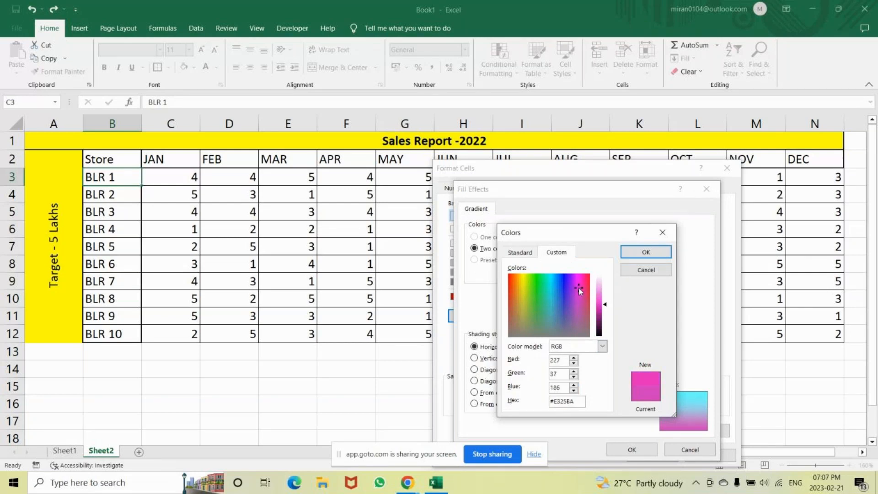
{"action": "left_click", "coordinate": [646, 252]}
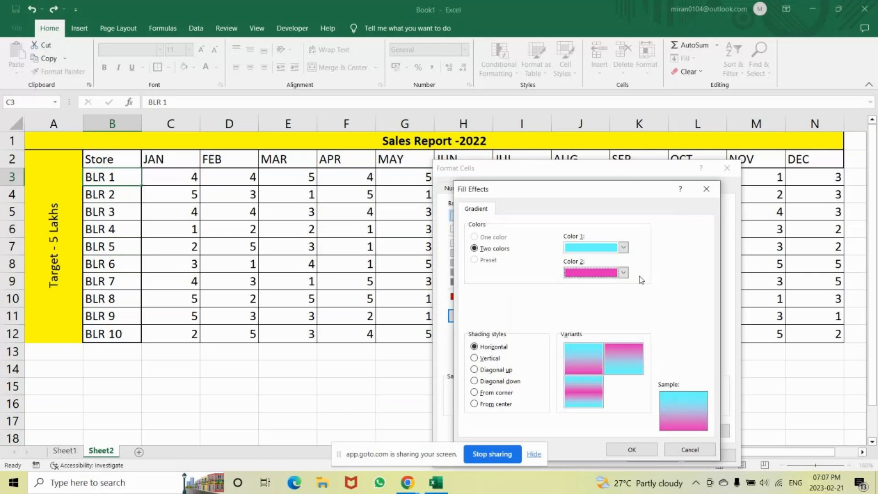
{"action": "left_click", "coordinate": [499, 404]}
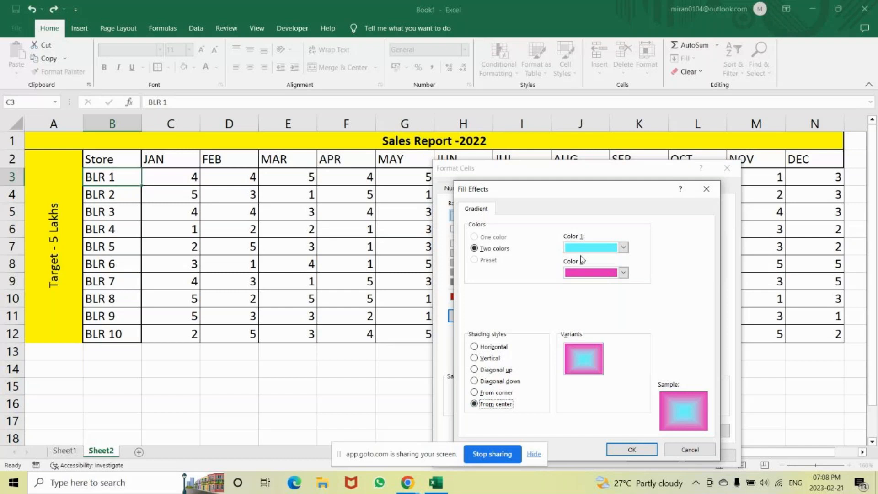
{"action": "left_click", "coordinate": [632, 451]}
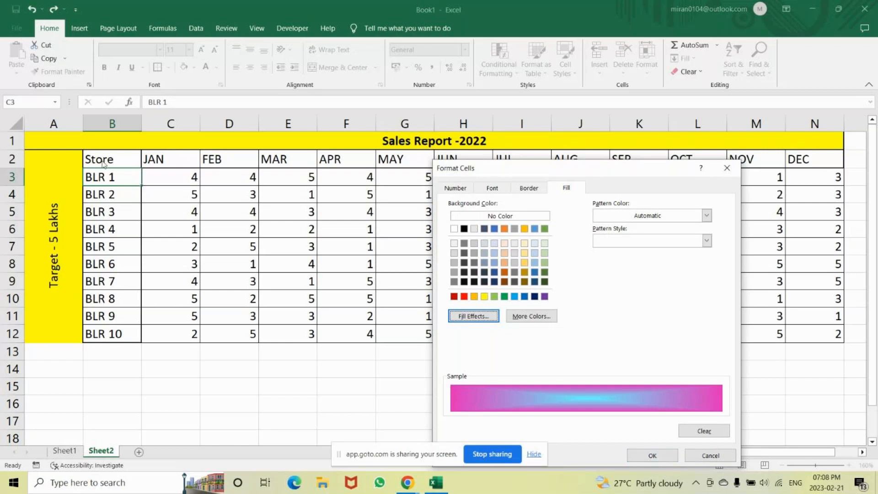
Set the rule's font style to Bold Italic and apply the finished formatting rule to cell B3.
{"action": "left_click", "coordinate": [493, 189]}
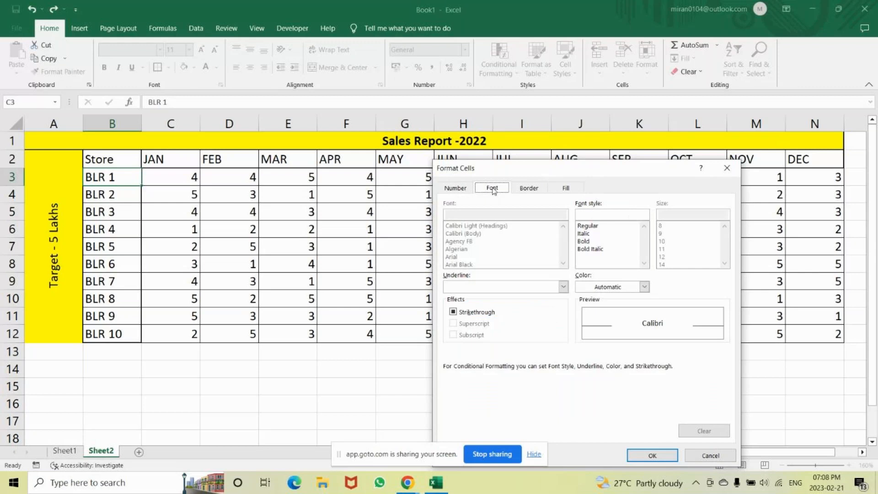
{"action": "left_click", "coordinate": [583, 242]}
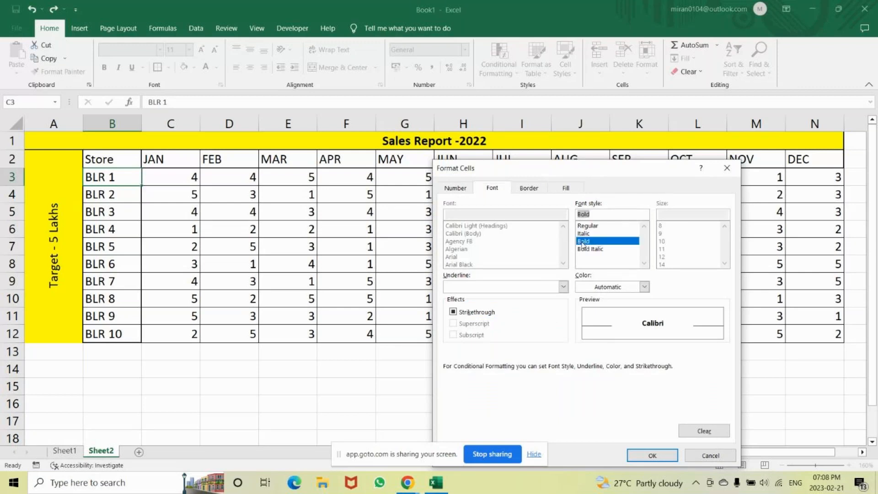
{"action": "left_click", "coordinate": [585, 249]}
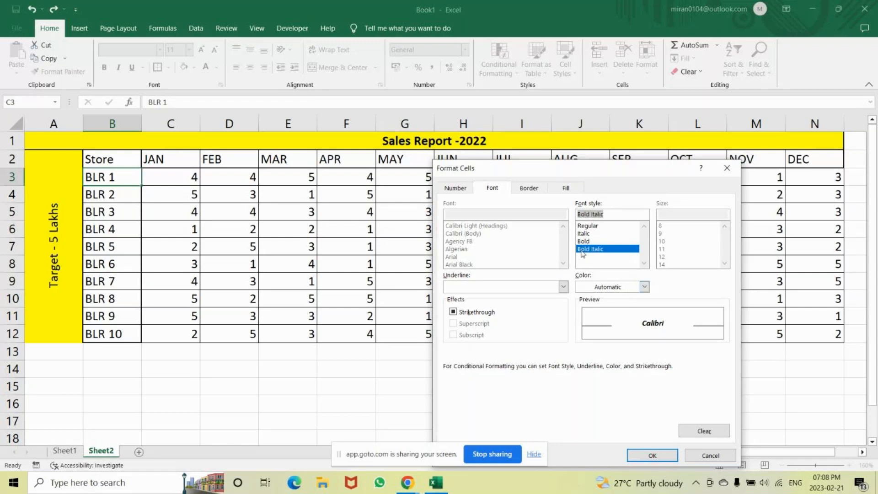
{"action": "left_click", "coordinate": [655, 455]}
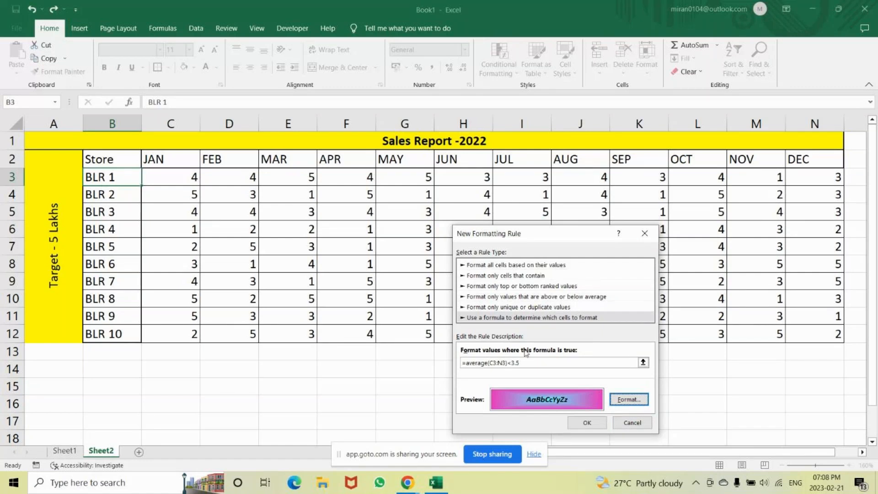
{"action": "left_click", "coordinate": [585, 424]}
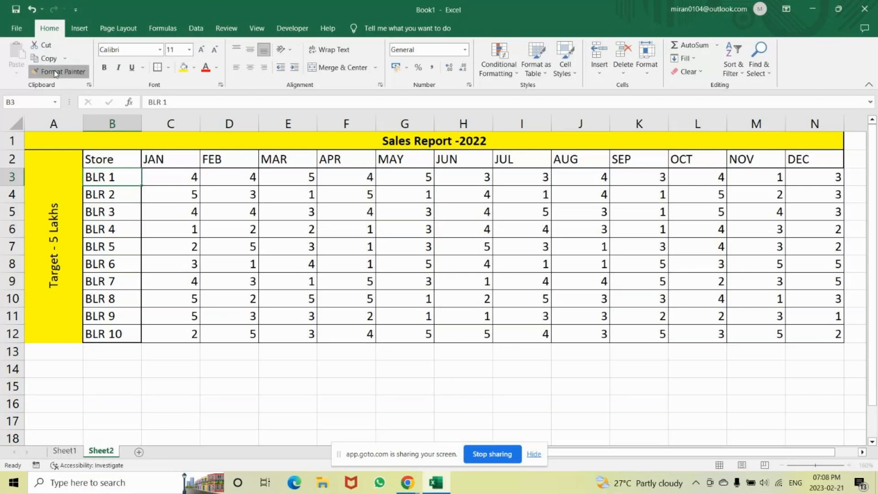
Copy the formatting of B3 to the store names in B4:B12 with Format Painter.
{"action": "left_click", "coordinate": [55, 73]}
{"action": "left_click_drag", "start_coordinate": [118, 192], "coordinate": [103, 330]}
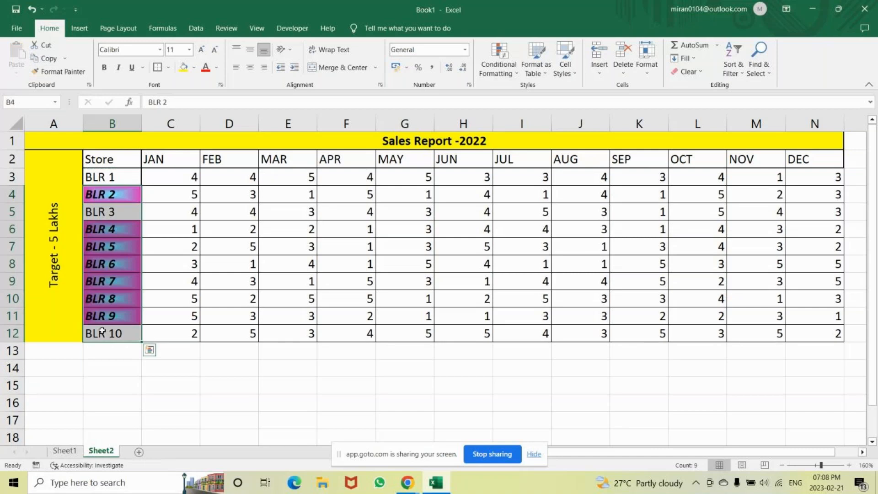
{"action": "left_click", "coordinate": [218, 366]}
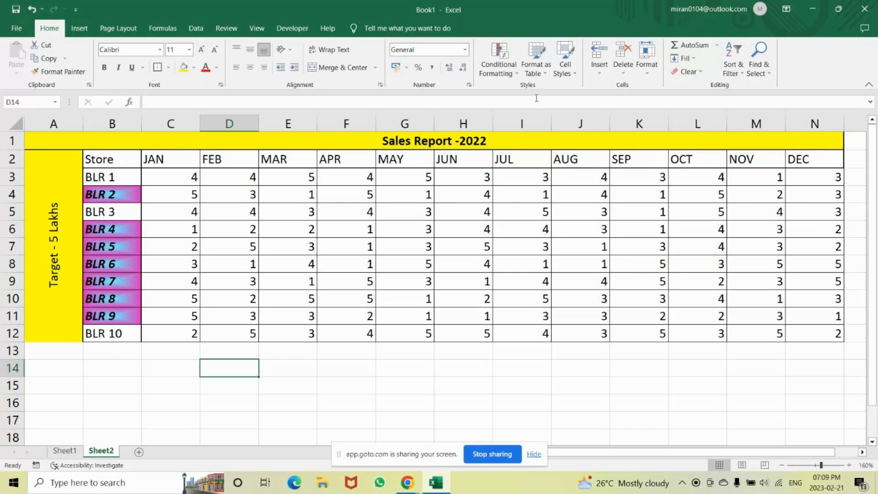
Open the conditional formatting rule of cell B3 for editing from the rules manager.
{"action": "left_click", "coordinate": [509, 72]}
{"action": "mouse_move", "coordinate": [530, 231]}
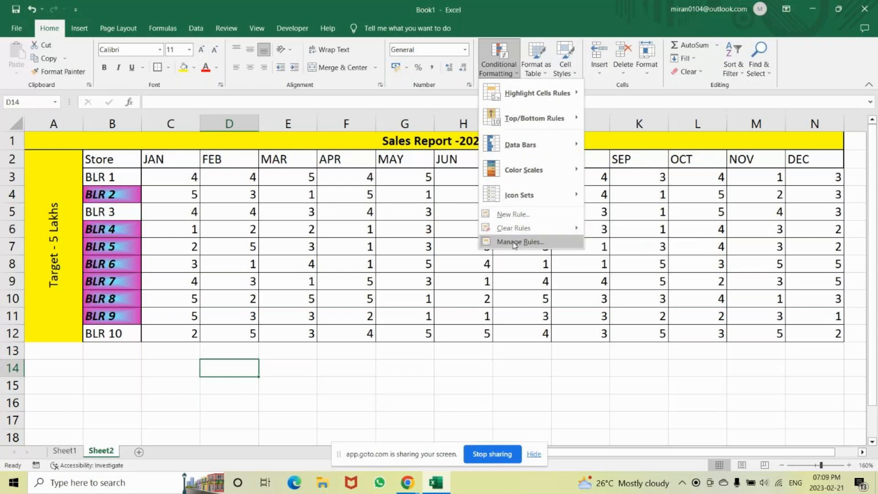
{"action": "left_click", "coordinate": [120, 176]}
{"action": "left_click", "coordinate": [120, 176]}
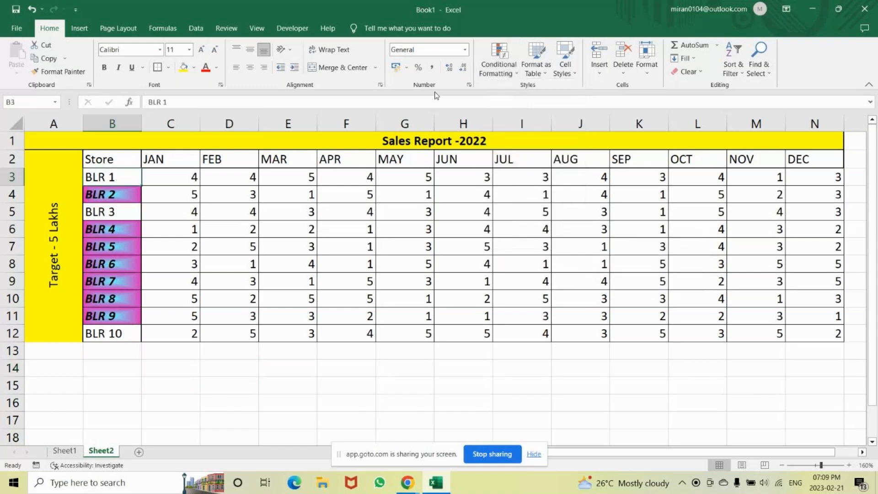
{"action": "left_click", "coordinate": [499, 73]}
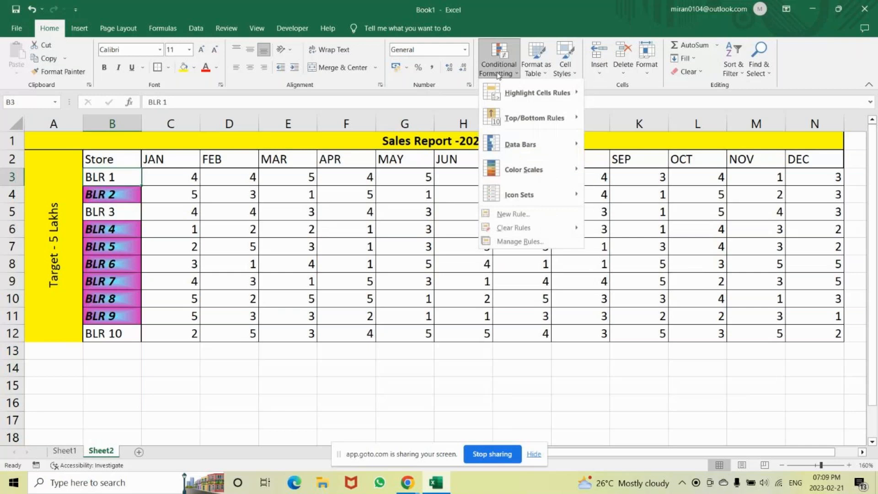
{"action": "left_click", "coordinate": [520, 241]}
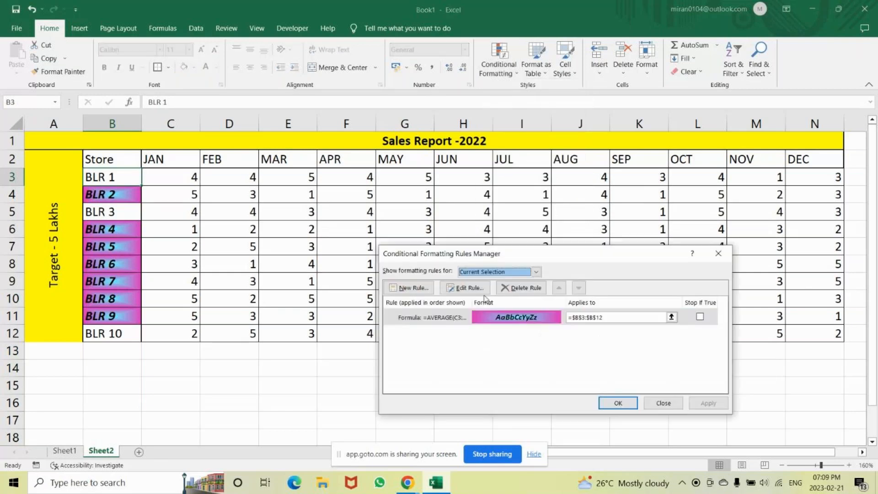
{"action": "left_click", "coordinate": [470, 288]}
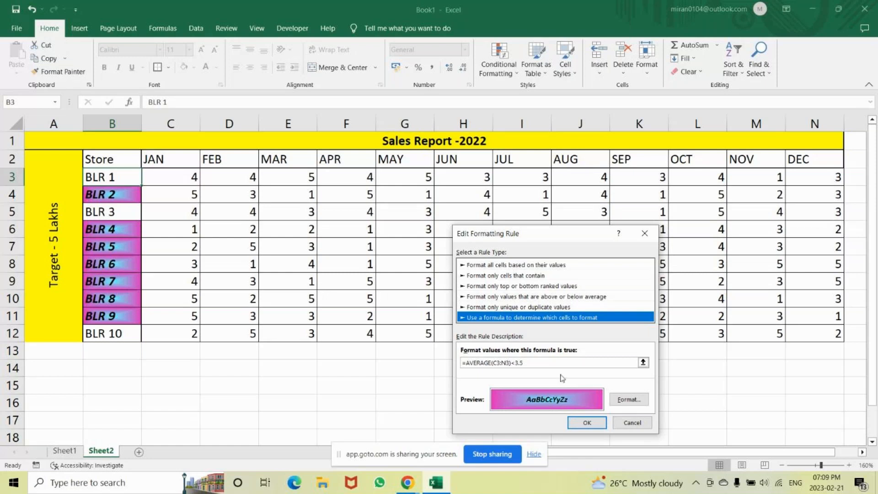
Change the conditional formatting rule's formula to =AVERAGE(C3:N3)>4.
{"action": "left_click", "coordinate": [547, 364]}
{"action": "key", "text": "BackSpace"}
{"action": "key", "text": "BackSpace"}
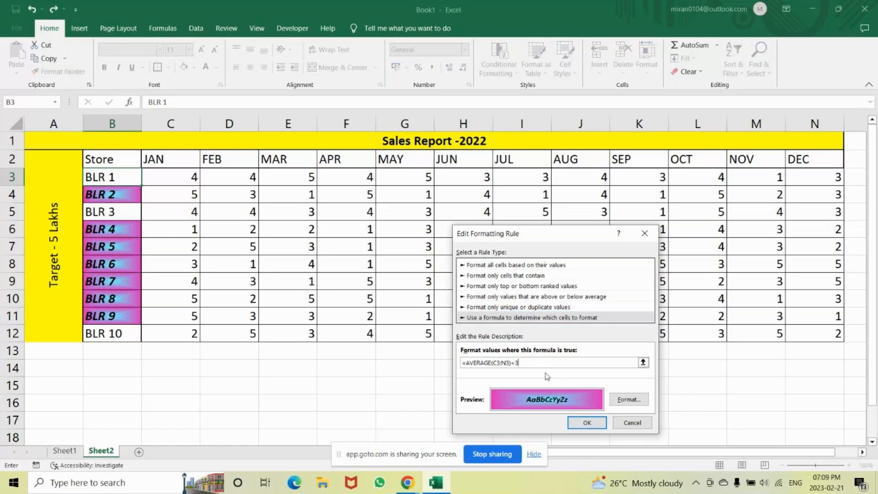
{"action": "key", "text": "BackSpace"}
Remove the gradient fill from the rule's format by setting the background to No Color.
{"action": "left_click", "coordinate": [634, 405]}
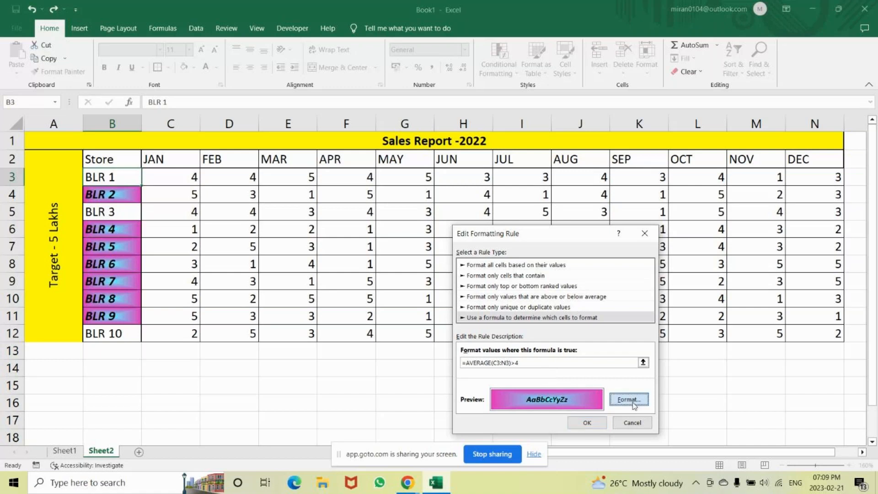
{"action": "left_click", "coordinate": [544, 185]}
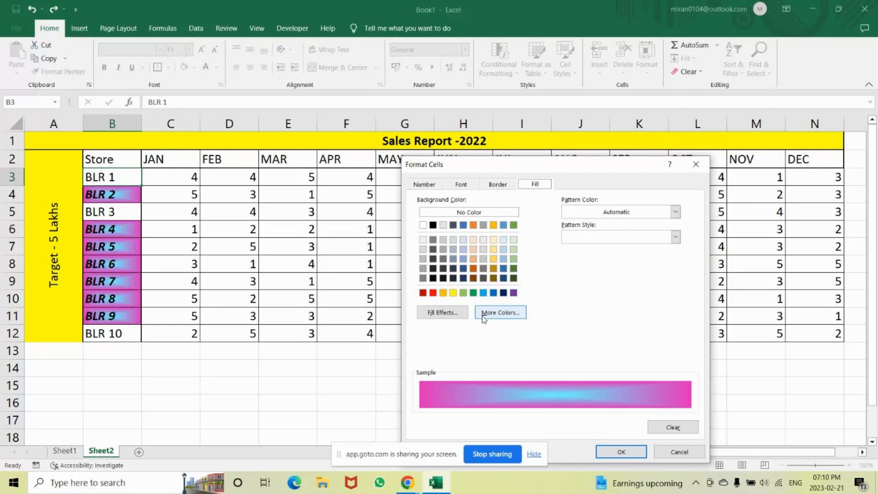
{"action": "left_click", "coordinate": [466, 213]}
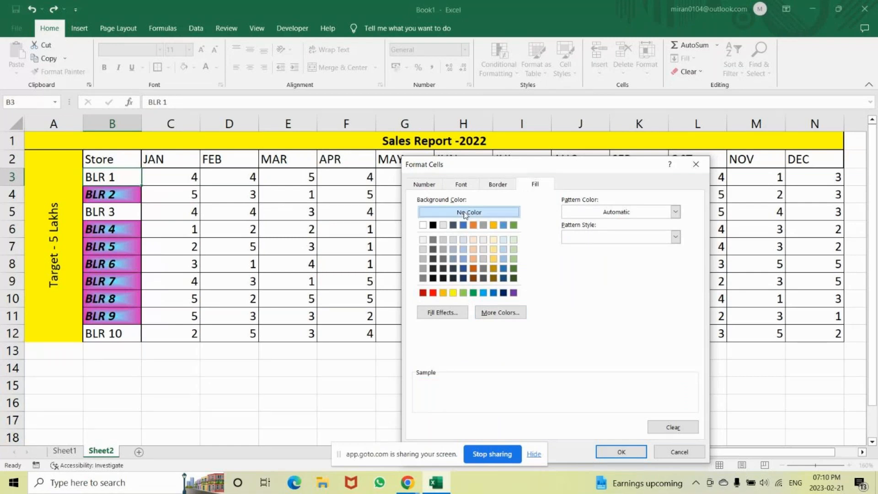
Set the rule's font color to the standard dark red and apply the edited rule to cell B3.
{"action": "left_click", "coordinate": [494, 184]}
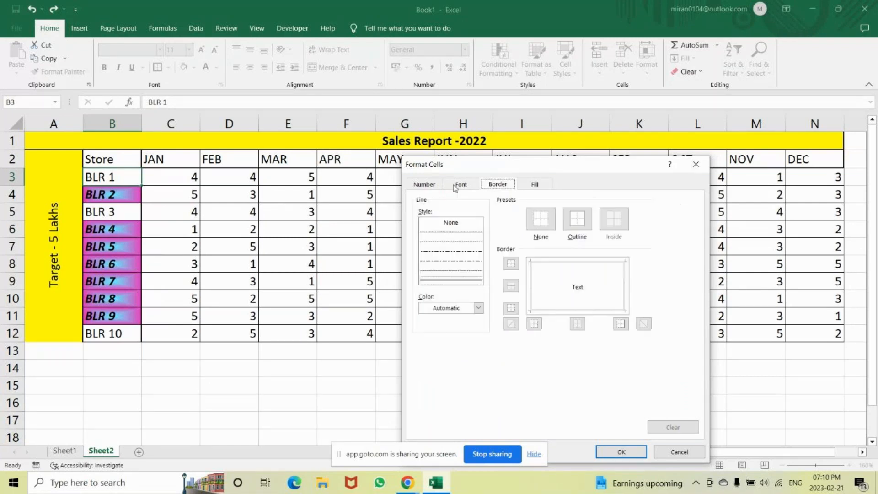
{"action": "left_click", "coordinate": [460, 184]}
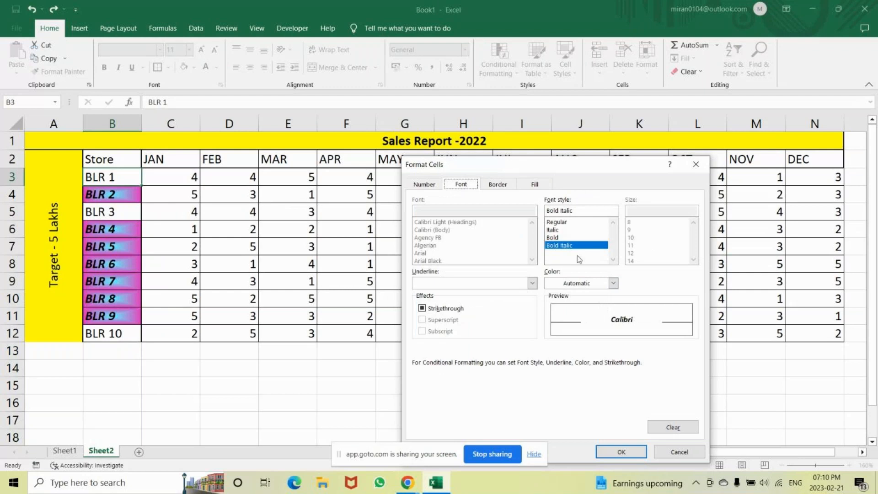
{"action": "left_click", "coordinate": [613, 284]}
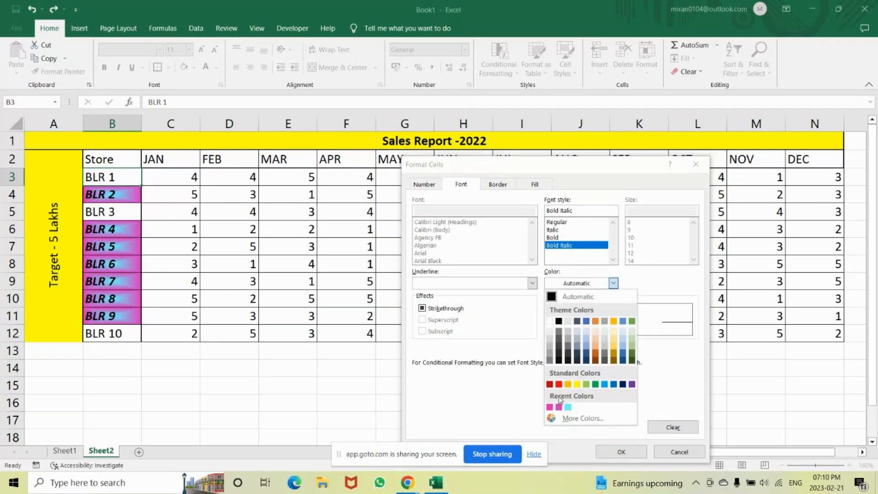
{"action": "left_click", "coordinate": [550, 385]}
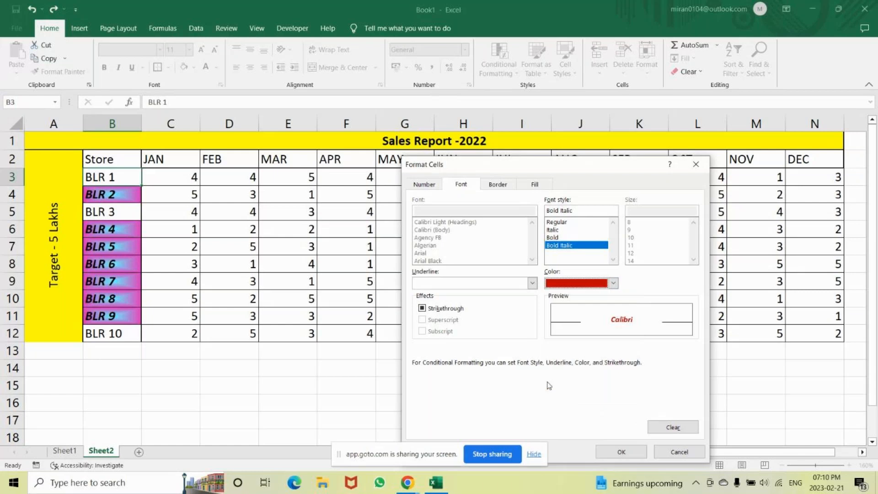
{"action": "left_click", "coordinate": [622, 453]}
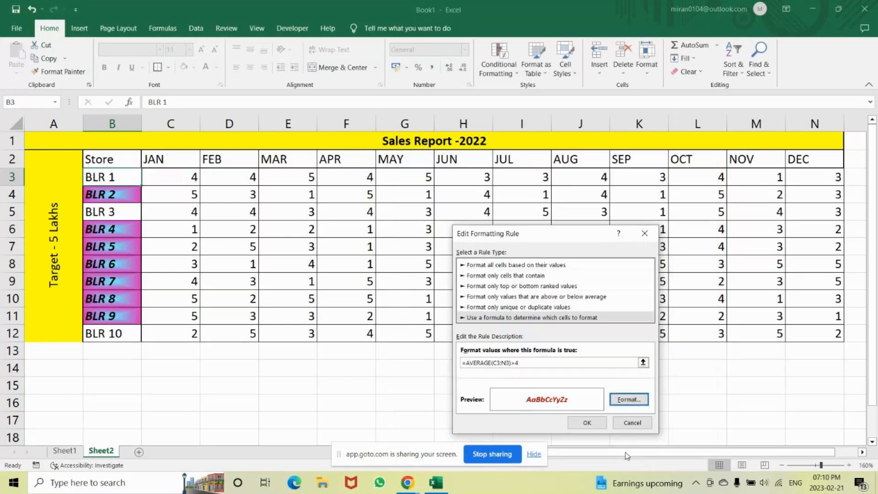
{"action": "left_click", "coordinate": [603, 422]}
{"action": "left_click", "coordinate": [619, 402]}
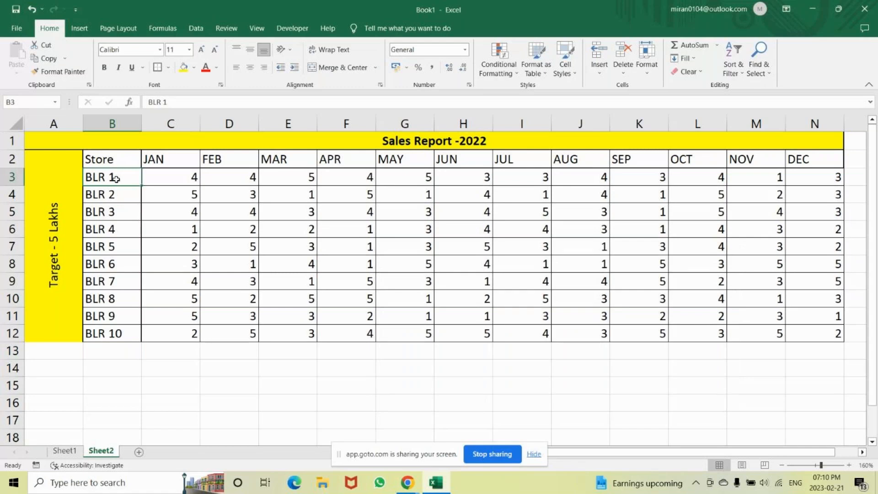
Copy the updated formatting of B3 to the store names in B4:B12 with Format Painter.
{"action": "left_click", "coordinate": [62, 72]}
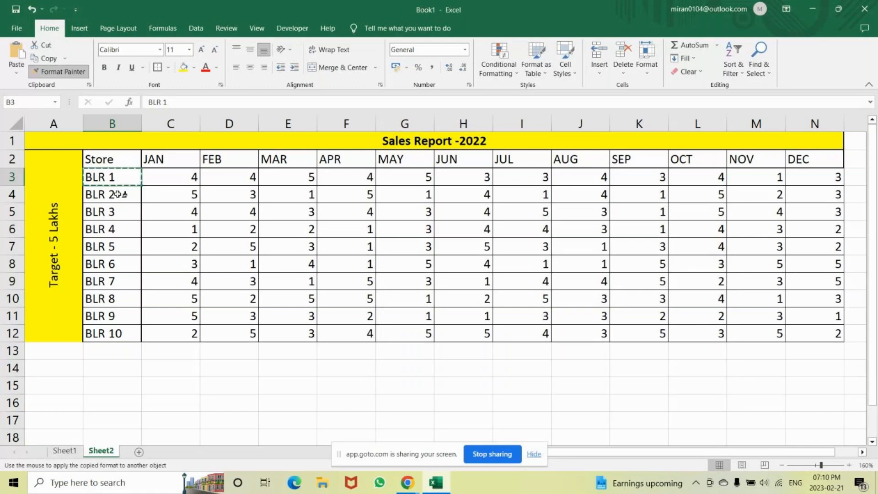
{"action": "left_click_drag", "start_coordinate": [118, 195], "coordinate": [116, 334]}
{"action": "left_click", "coordinate": [234, 359]}
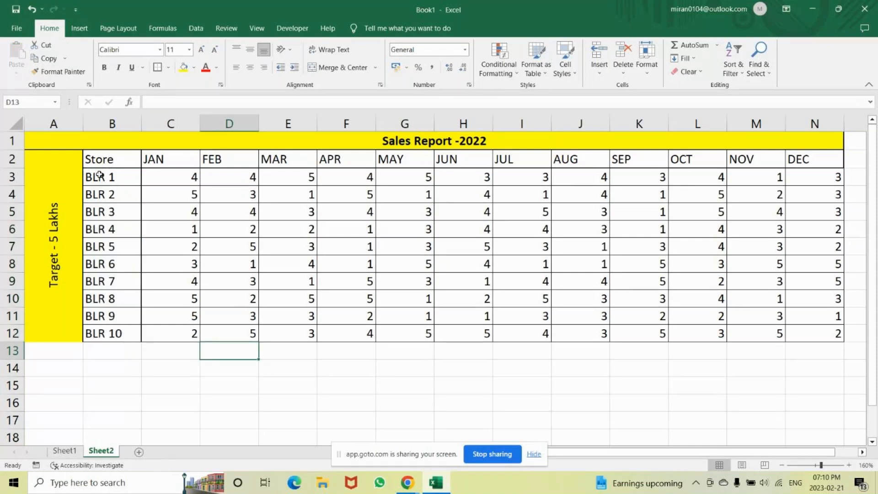
Clear all conditional formatting rules from the entire sheet.
{"action": "left_click", "coordinate": [103, 184]}
{"action": "left_click", "coordinate": [516, 75]}
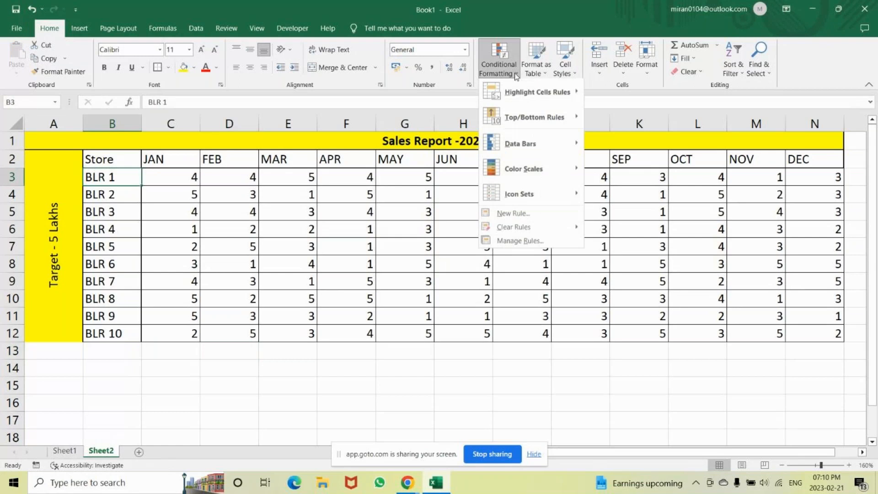
{"action": "mouse_move", "coordinate": [519, 225]}
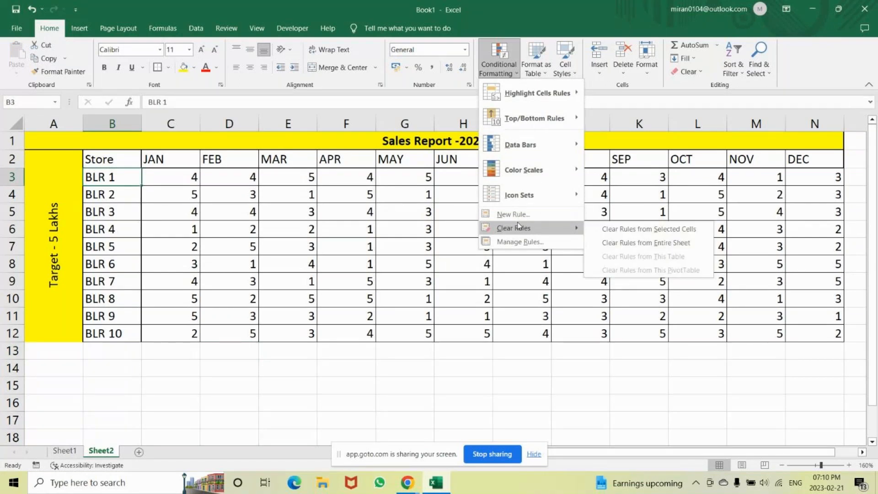
{"action": "left_click", "coordinate": [659, 247]}
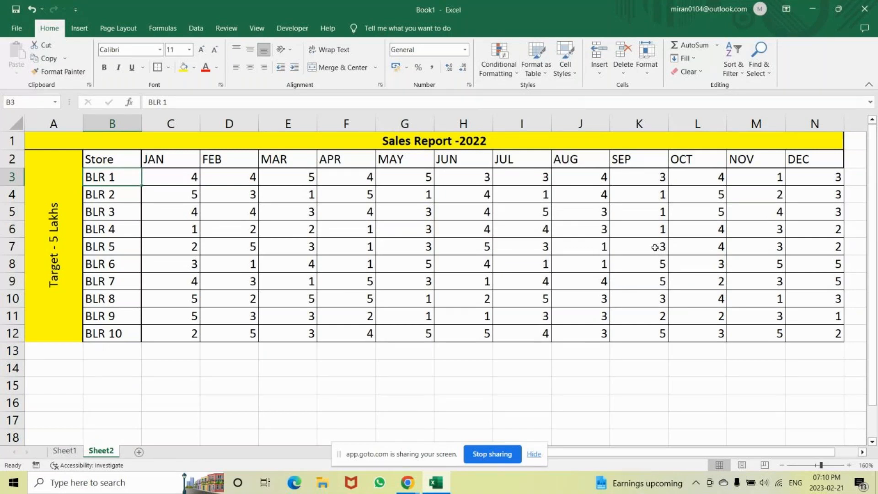
Check the average and total of the January to December sales for each store from BLR 1 to BLR 5.
{"action": "left_click", "coordinate": [192, 178]}
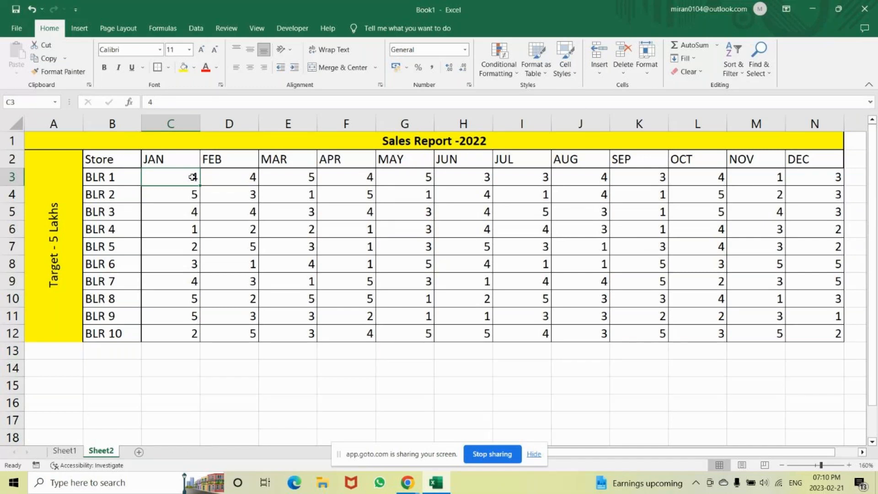
{"action": "left_click_drag", "start_coordinate": [176, 180], "coordinate": [828, 179]}
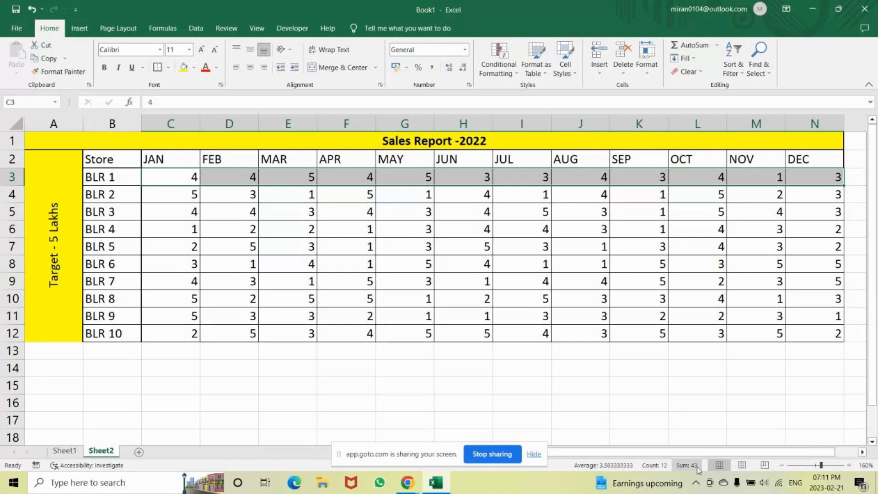
{"action": "left_click_drag", "start_coordinate": [188, 196], "coordinate": [801, 197]}
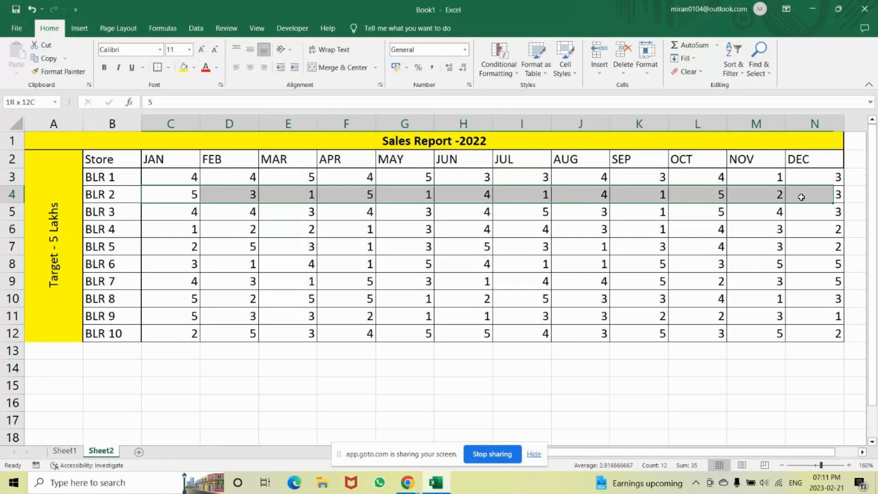
{"action": "left_click_drag", "start_coordinate": [160, 208], "coordinate": [799, 208]}
{"action": "left_click_drag", "start_coordinate": [160, 229], "coordinate": [799, 232]}
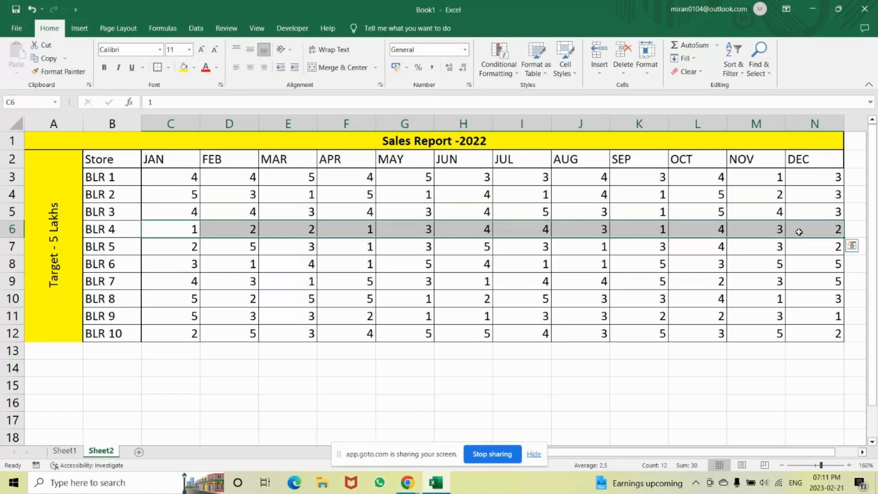
{"action": "left_click_drag", "start_coordinate": [166, 246], "coordinate": [826, 246]}
Enter the note "any store - sales, in 2022 , sales <3" in cell C15.
{"action": "left_click", "coordinate": [158, 389]}
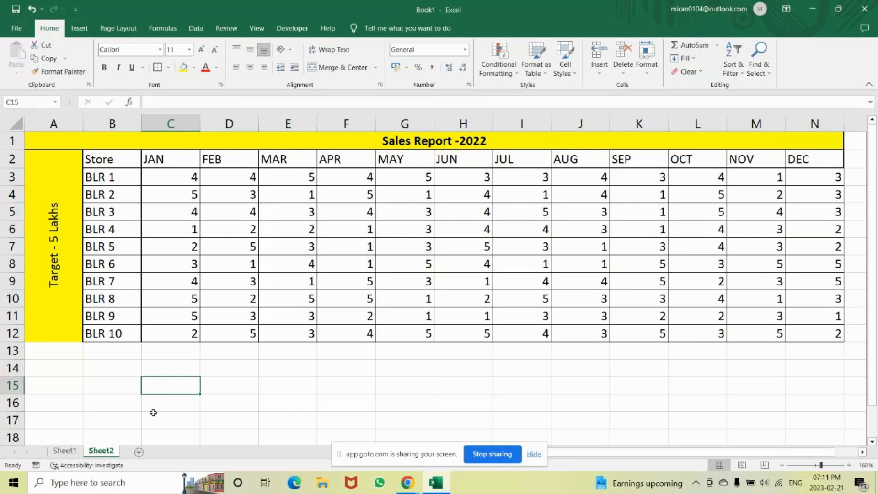
{"action": "type", "text": "i"}
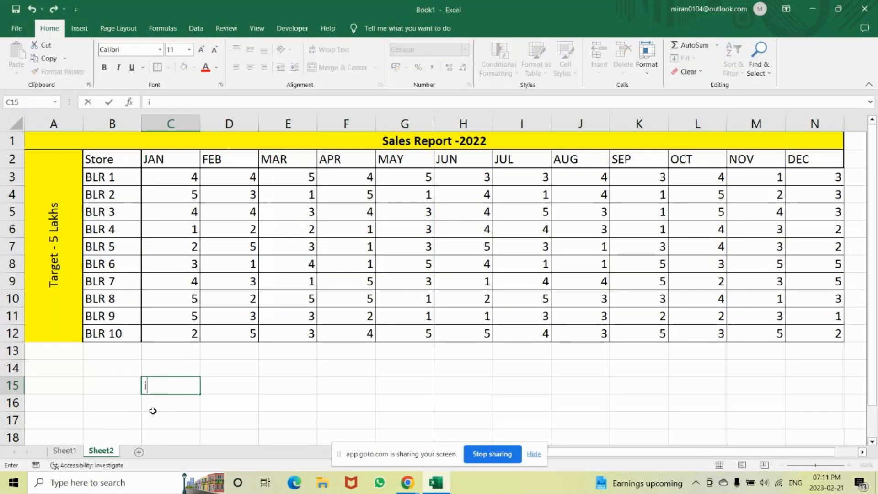
{"action": "key", "text": "BackSpace"}
{"action": "type", "text": "any store -"}
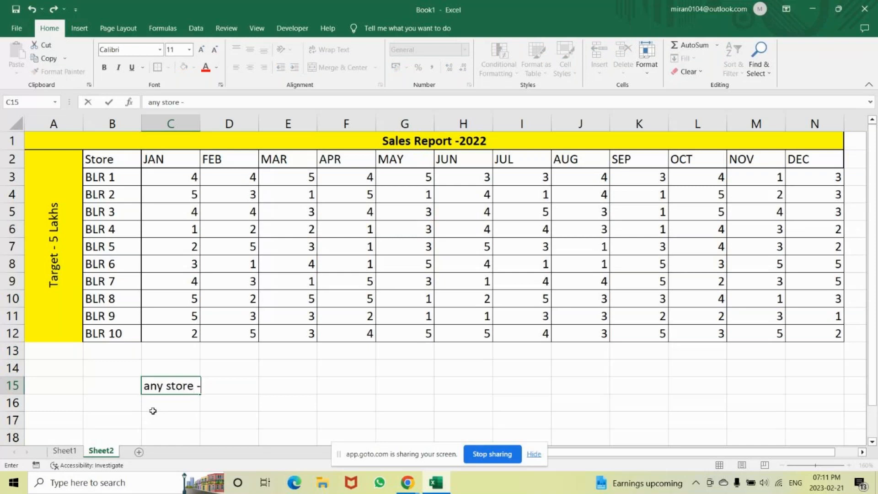
{"action": "type", "text": " sales"}
{"action": "type", "text": " in"}
{"action": "key", "text": "BackSpace"}
{"action": "key", "text": "BackSpace"}
{"action": "key", "text": "BackSpace"}
{"action": "key", "text": "BackSpace"}
{"action": "type", "text": ", in a"}
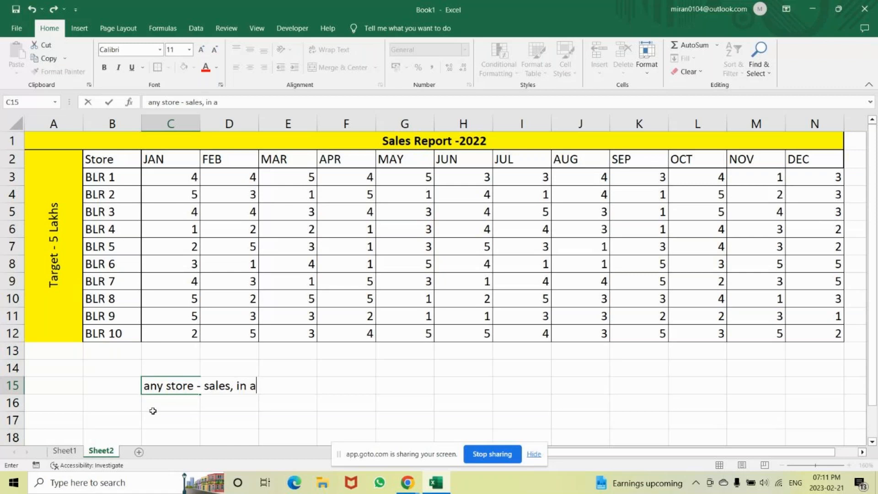
{"action": "key", "text": "BackSpace"}
{"action": "type", "text": "2022 , sales"}
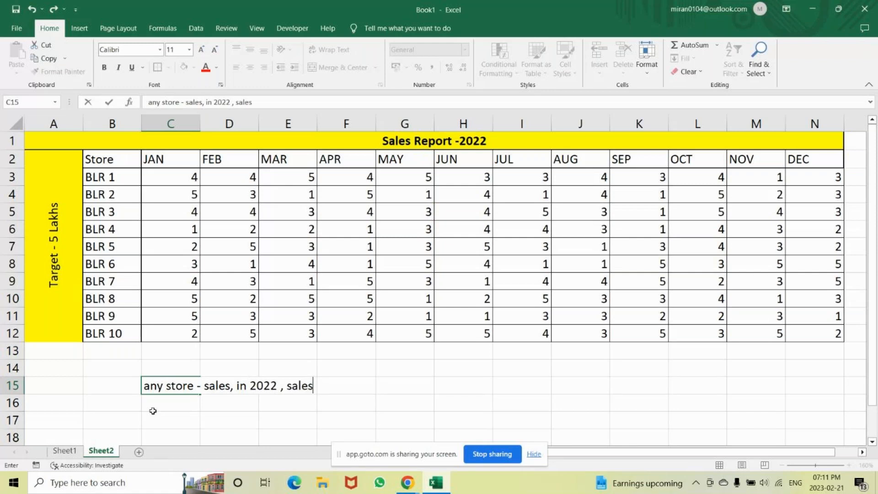
{"action": "type", "text": " <2"}
{"action": "key", "text": "BackSpace"}
{"action": "type", "text": "3"}
{"action": "key", "text": "ctrl+Return"}
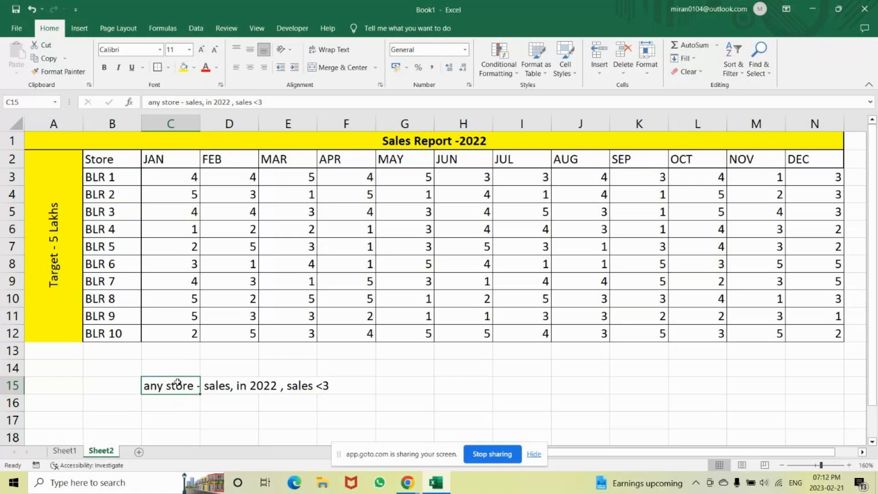
{"action": "left_click", "coordinate": [247, 387]}
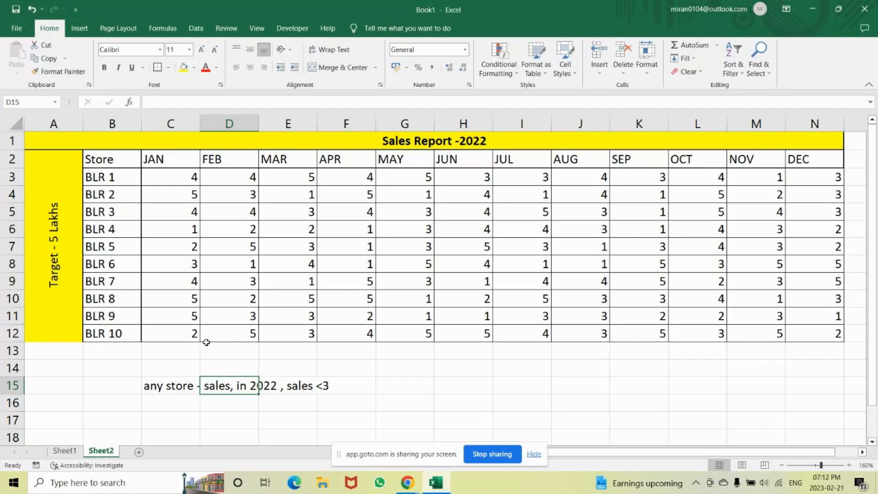
{"action": "left_click_drag", "start_coordinate": [111, 182], "coordinate": [84, 332]}
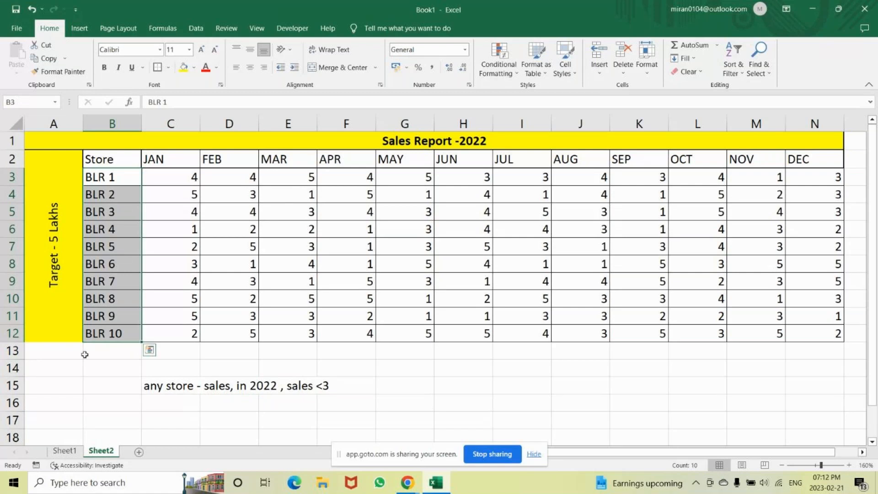
{"action": "left_click", "coordinate": [352, 392]}
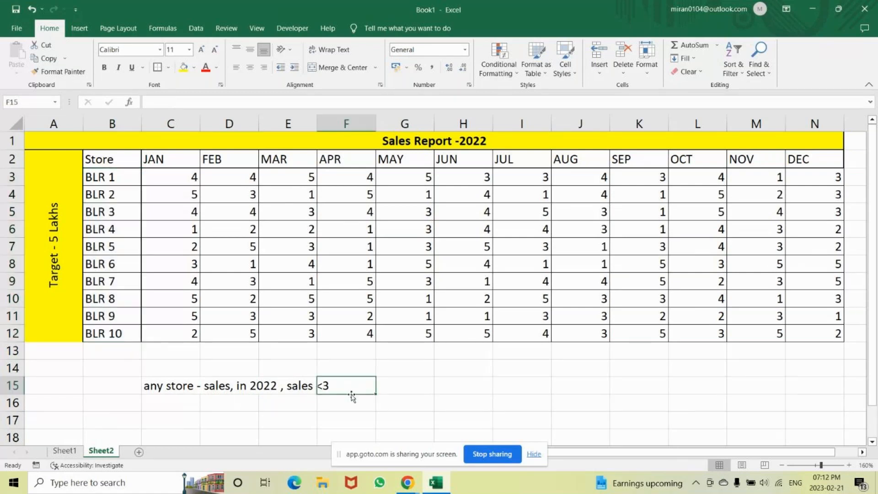
Clear the rules from the entire sheet once more to start from unformatted store names.
{"action": "left_click", "coordinate": [103, 179]}
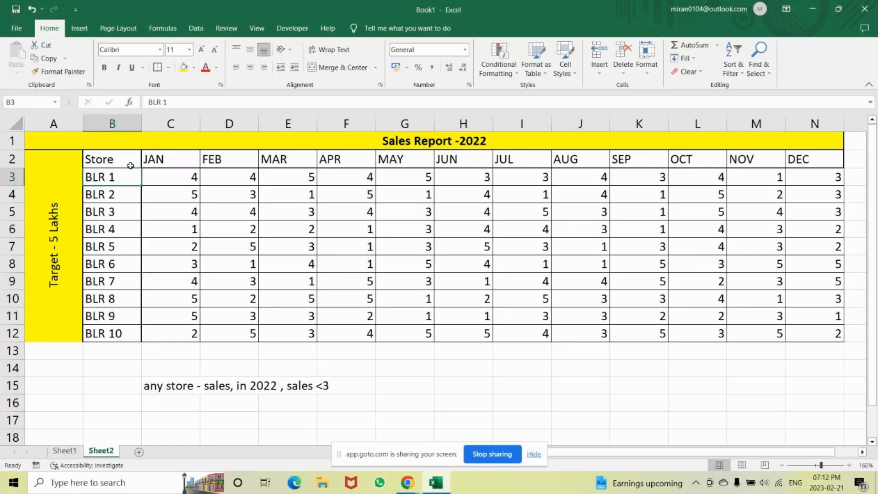
{"action": "left_click", "coordinate": [519, 76]}
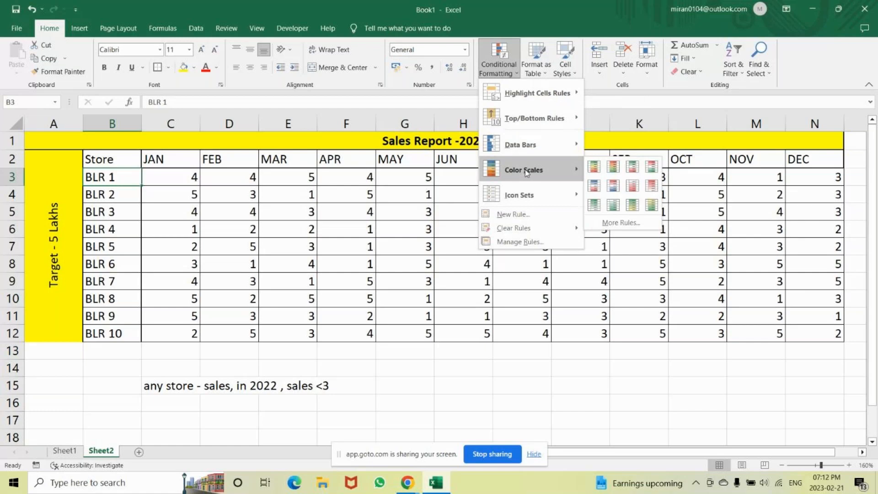
{"action": "mouse_move", "coordinate": [531, 228]}
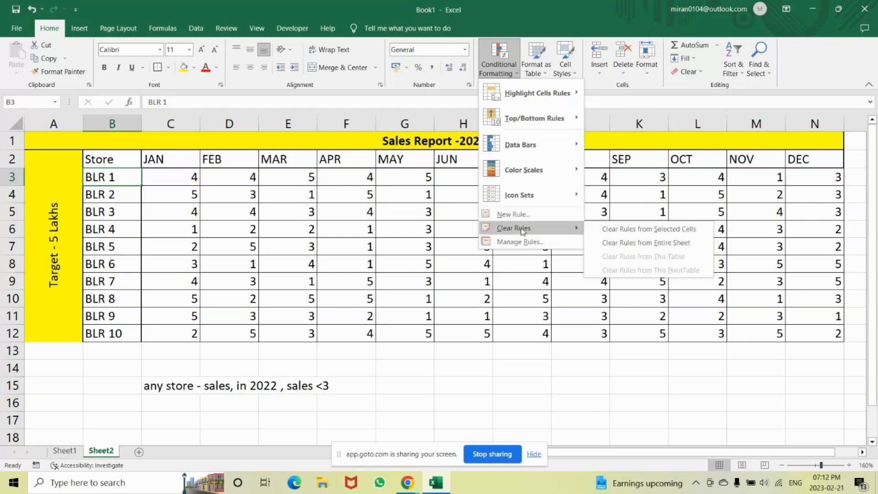
{"action": "left_click", "coordinate": [638, 242]}
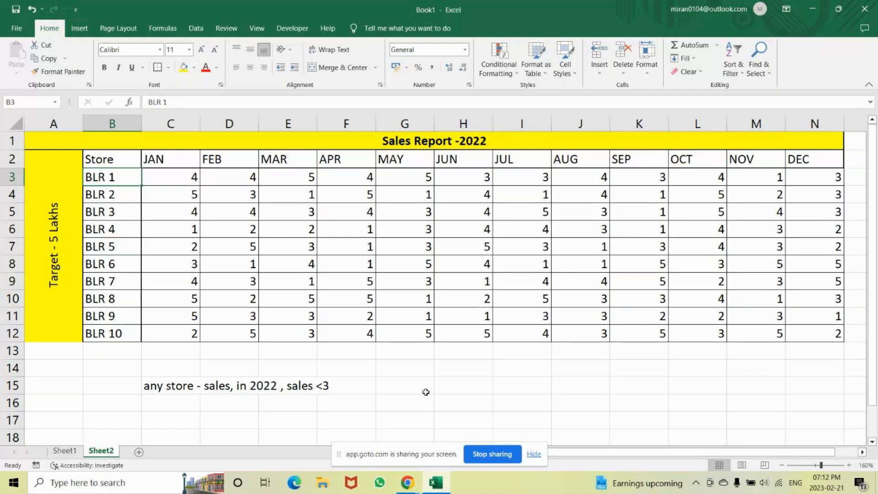
{"action": "left_click", "coordinate": [426, 392]}
{"action": "left_click", "coordinate": [121, 180]}
{"action": "left_click", "coordinate": [505, 48]}
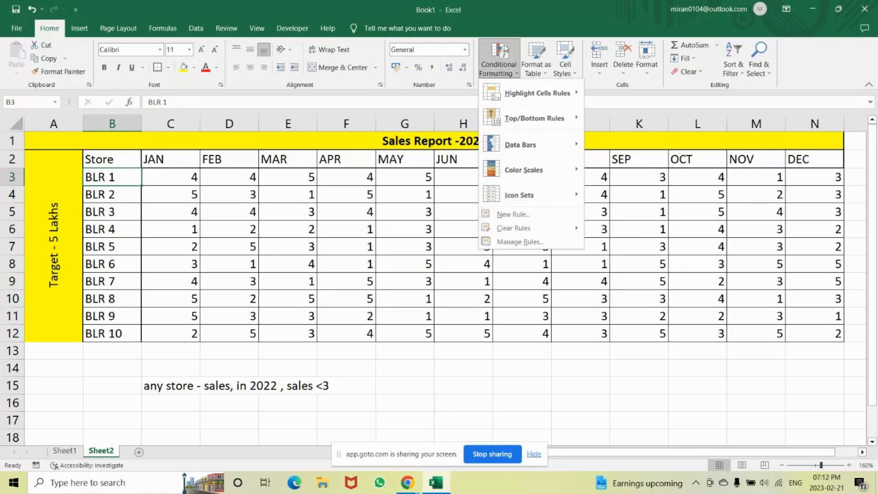
{"action": "left_click", "coordinate": [438, 412]}
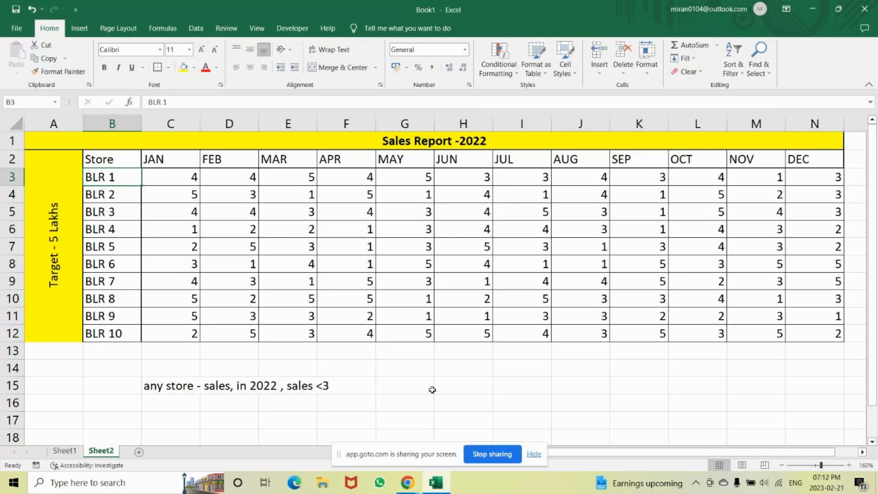
{"action": "left_click", "coordinate": [164, 176]}
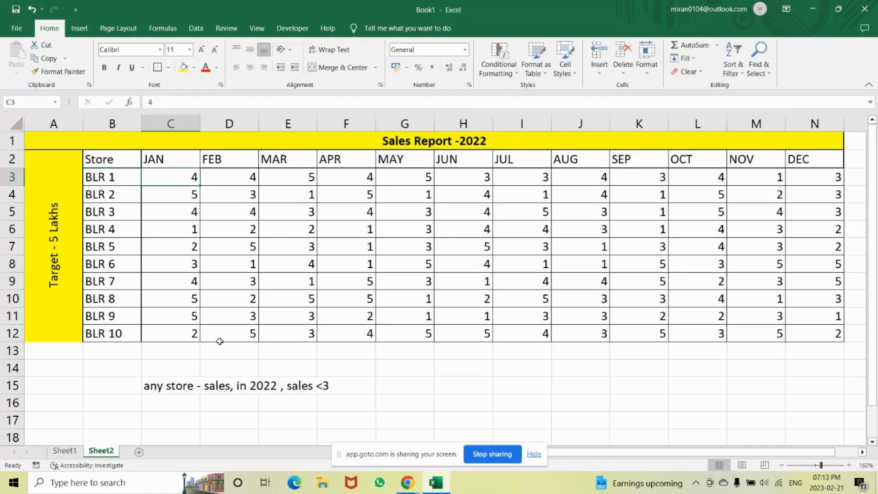
Enter the formula =RANDBETWEEN(0,5) in the BLR 1 January sales cell, C3.
{"action": "type", "text": "=rn"}
{"action": "key", "text": "BackSpace"}
{"action": "type", "text": "a"}
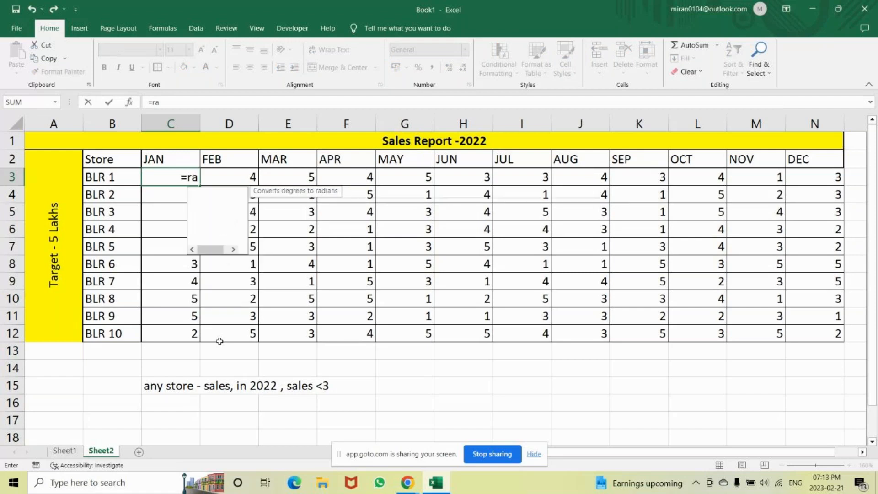
{"action": "type", "text": "ndbet"}
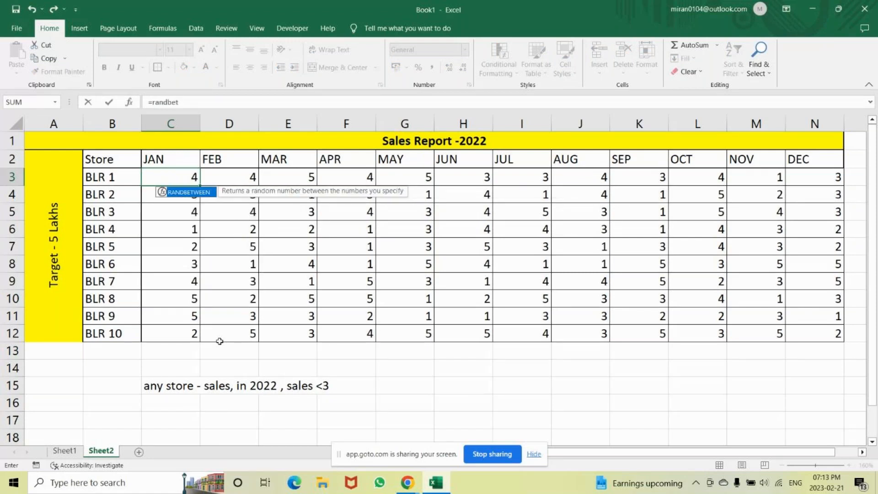
{"action": "key", "text": "Tab"}
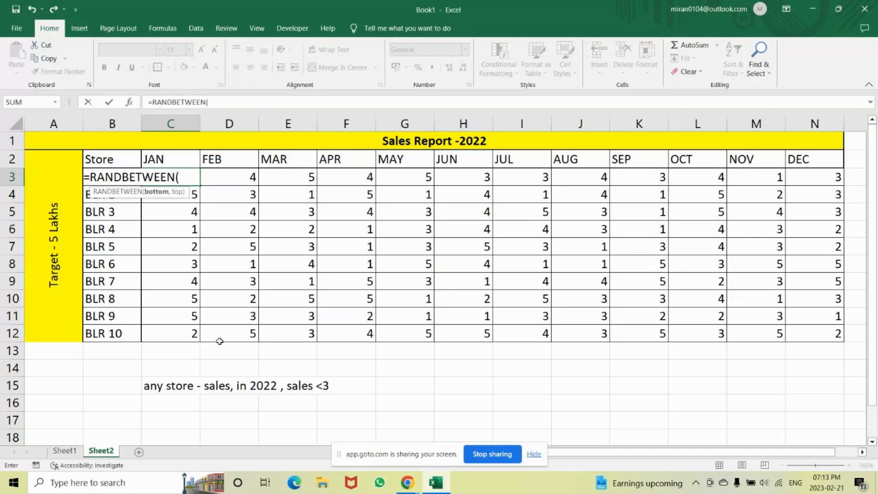
{"action": "type", "text": "0,5"}
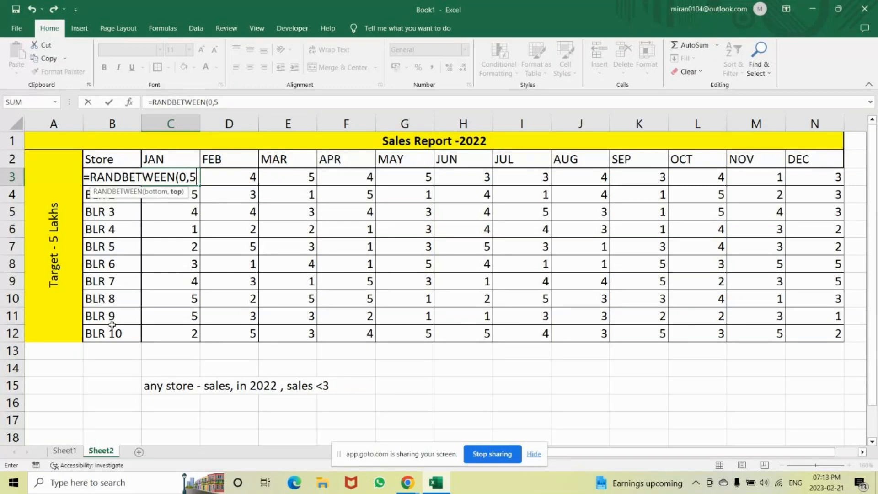
{"action": "type", "text": ")"}
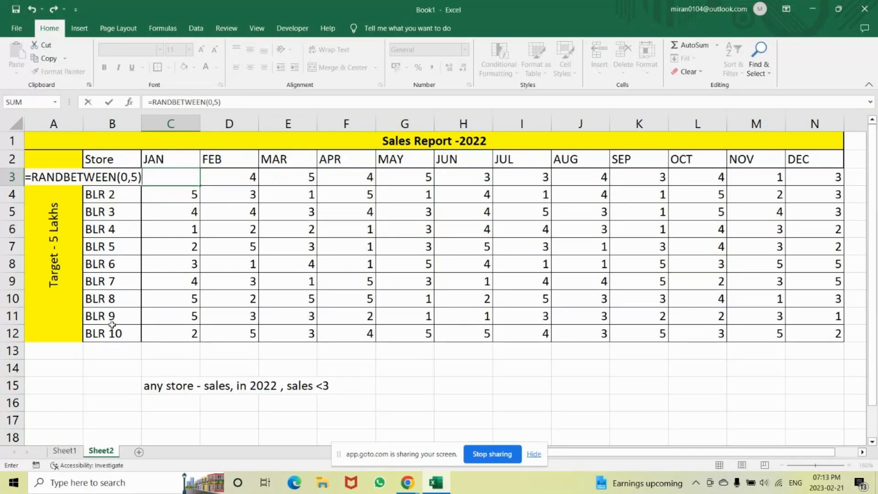
{"action": "key", "text": "Return"}
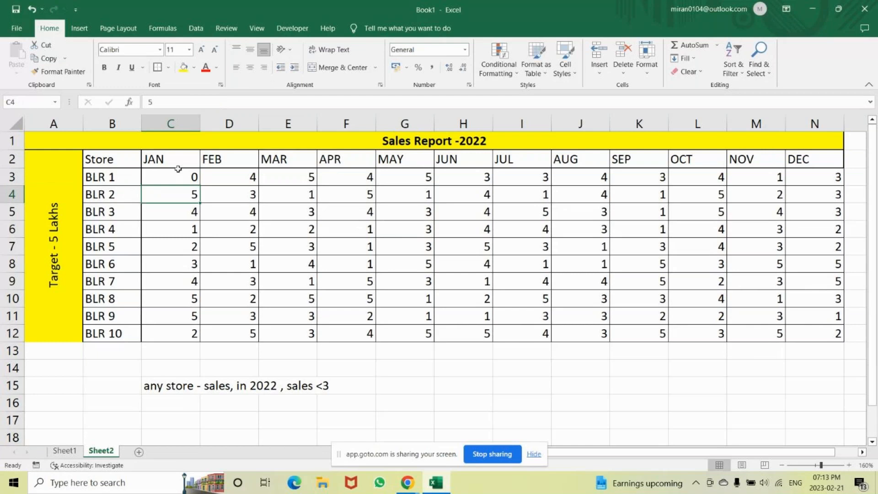
Change the C3 formula to =RANDBETWEEN(1,5) and fill it across all stores and months, C3:N12.
{"action": "double_click", "coordinate": [181, 176]}
{"action": "left_click", "coordinate": [244, 177]}
{"action": "key", "text": "BackSpace"}
{"action": "type", "text": "1,5)"}
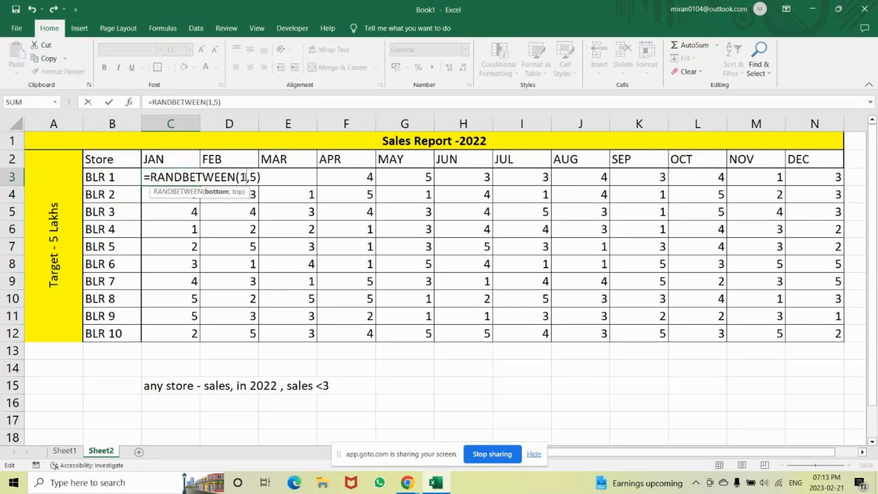
{"action": "key", "text": "Return"}
{"action": "left_click", "coordinate": [182, 181]}
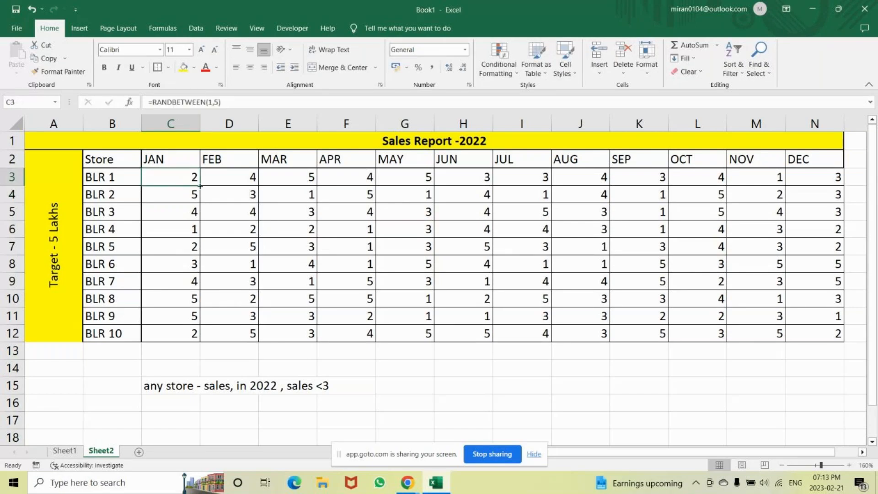
{"action": "left_click_drag", "start_coordinate": [200, 186], "coordinate": [839, 348]}
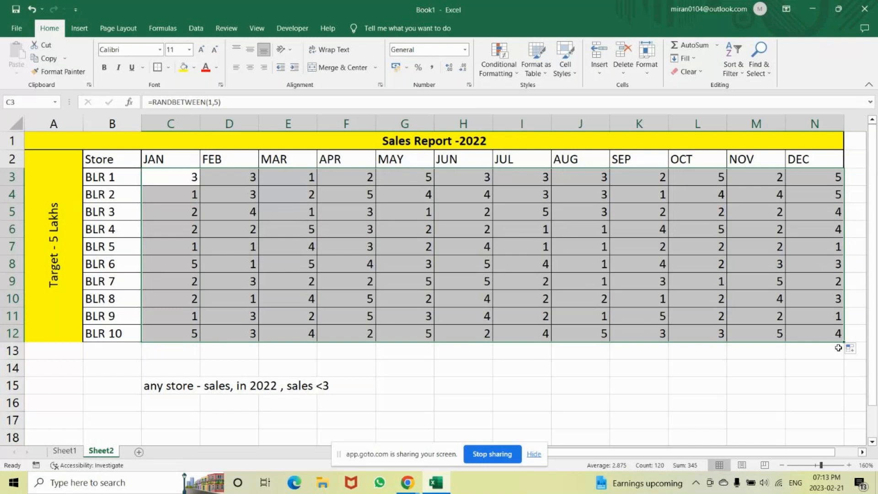
Replace the random-number formulas in C3:N12 with their static values by copying and pasting as values.
{"action": "key", "text": "ctrl+c"}
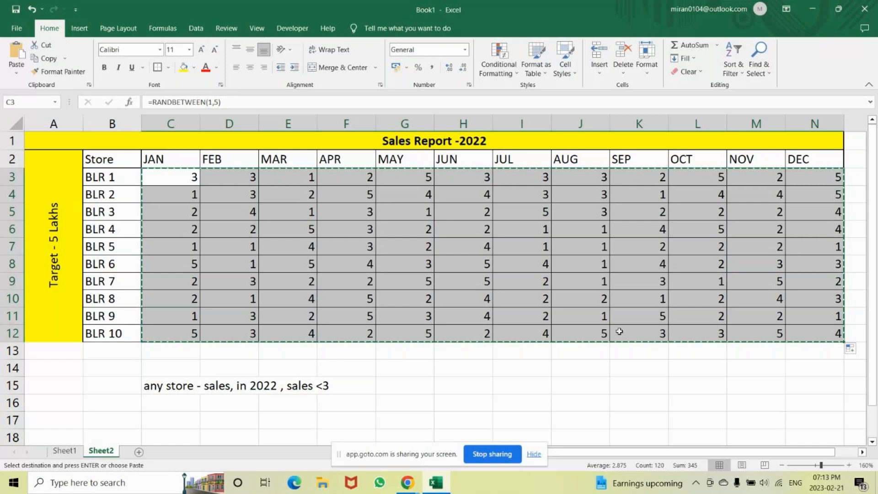
{"action": "left_click", "coordinate": [15, 75]}
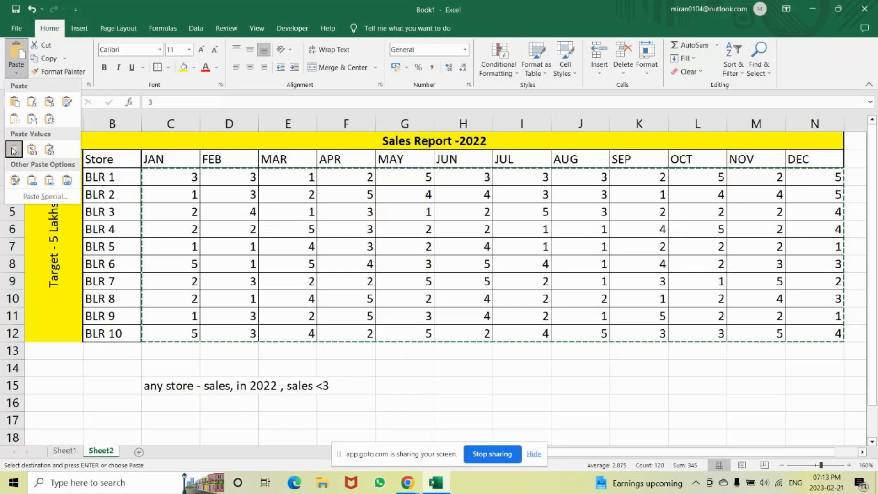
{"action": "left_click", "coordinate": [14, 150]}
{"action": "left_click", "coordinate": [242, 229]}
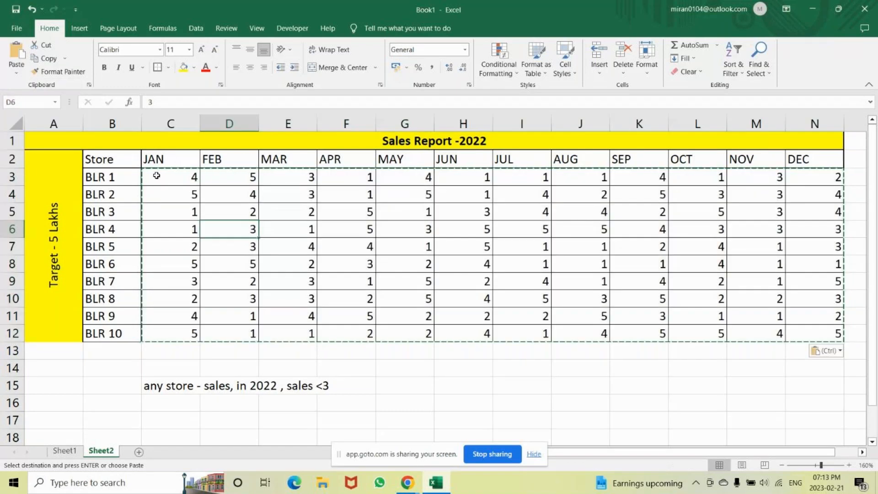
{"action": "left_click", "coordinate": [194, 178]}
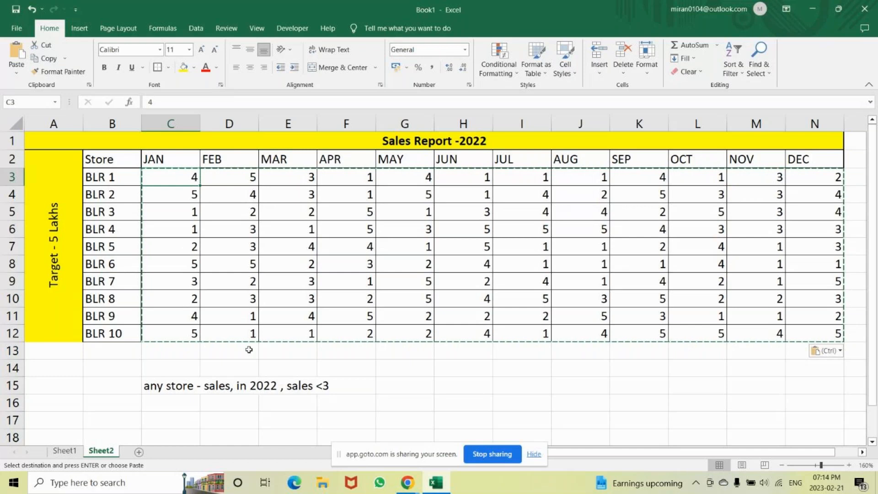
Start a new conditional formatting rule for the BLR 1 store name in B3 that uses a formula.
{"action": "left_click", "coordinate": [106, 177]}
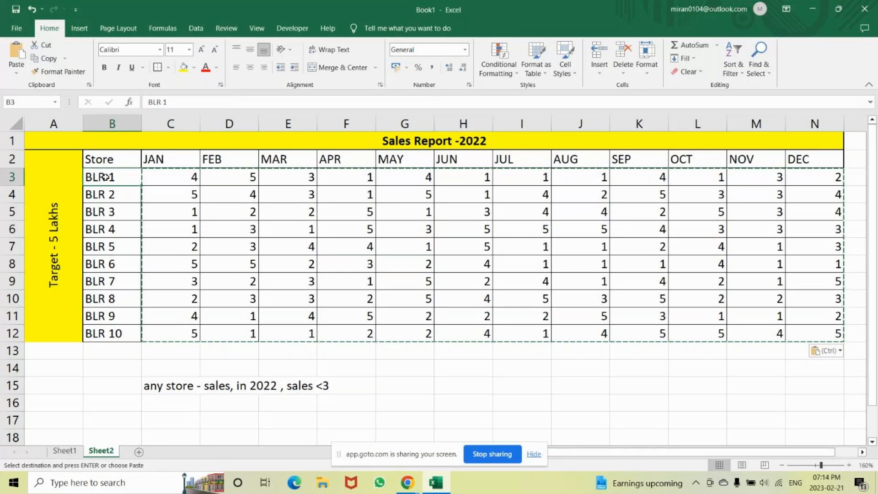
{"action": "left_click", "coordinate": [490, 57]}
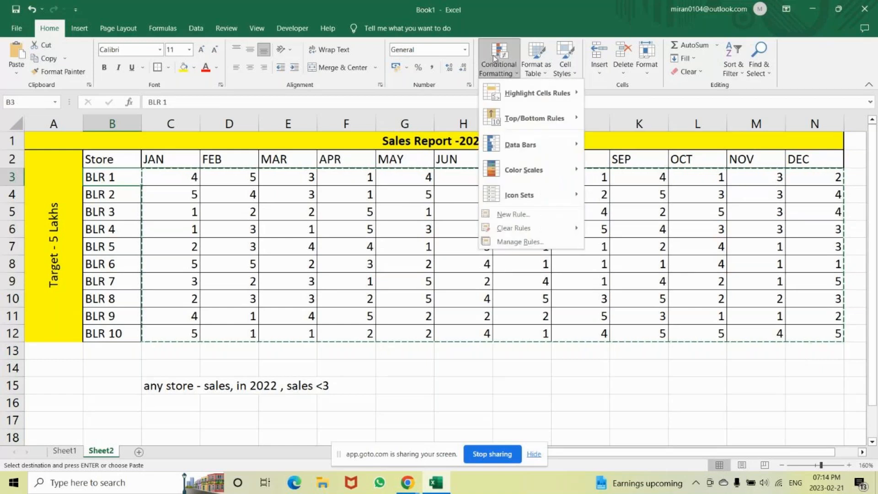
{"action": "left_click", "coordinate": [530, 214]}
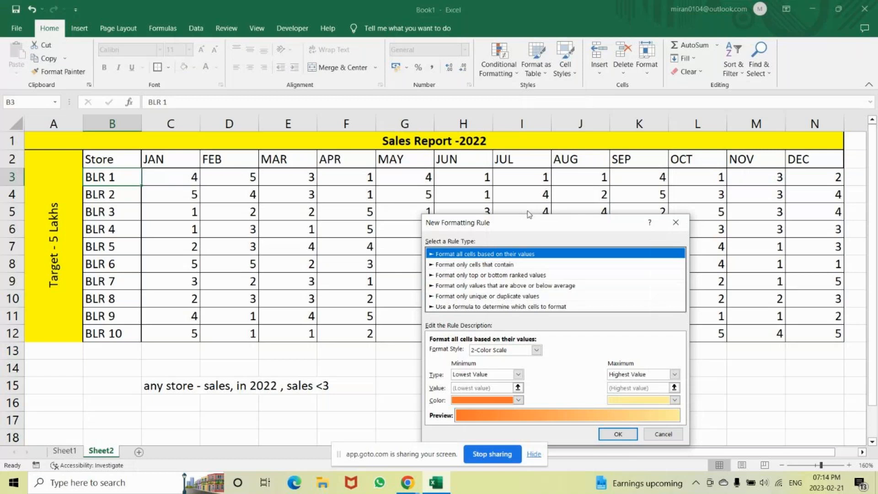
{"action": "left_click", "coordinate": [472, 307]}
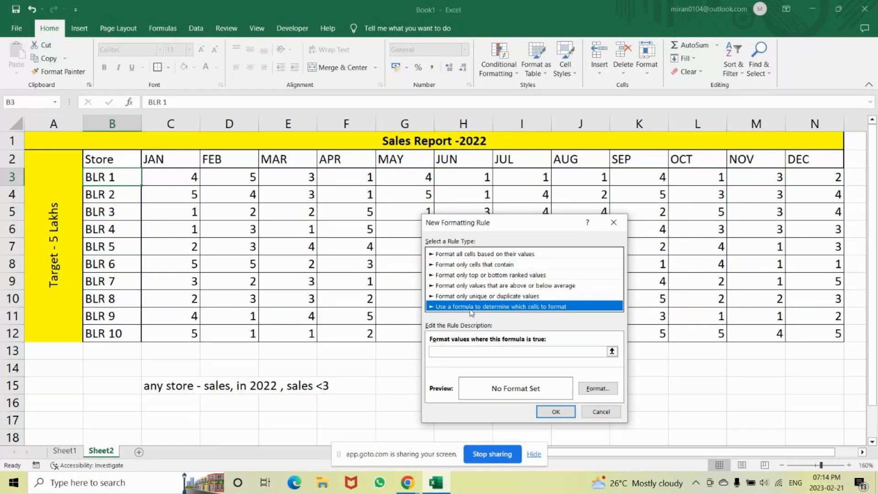
{"action": "left_click", "coordinate": [453, 352]}
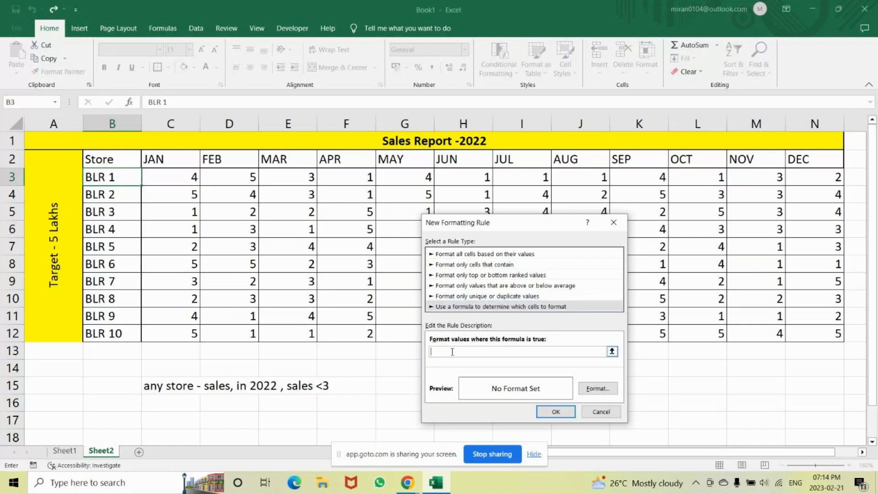
Set the rule's formula to =average(C3:N3)<3 with fully relative references to the BLR 1 monthly sales.
{"action": "type", "text": "=average"}
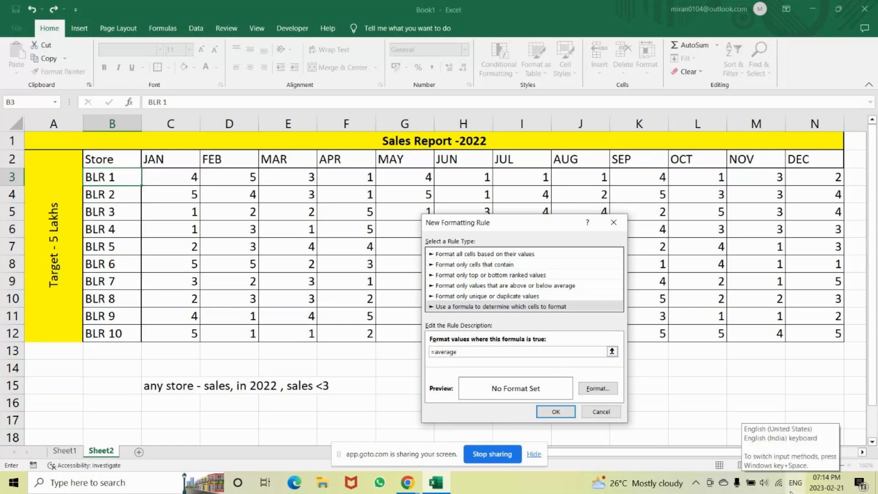
{"action": "type", "text": "("}
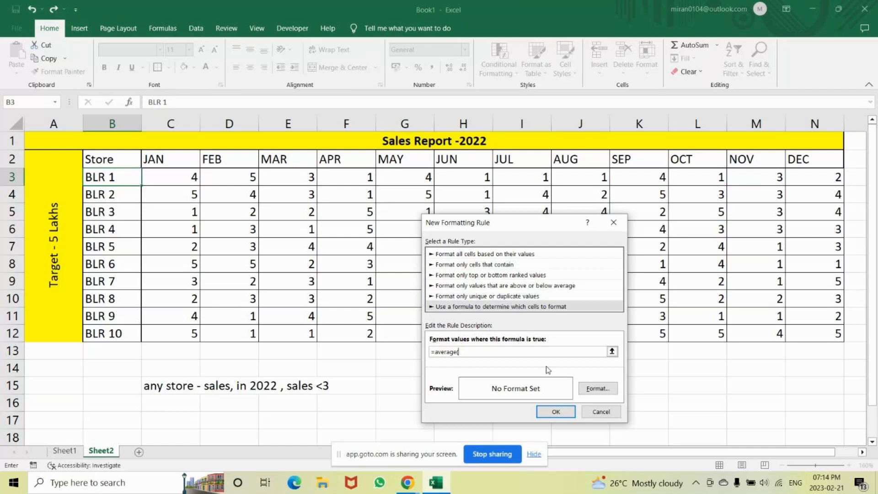
{"action": "left_click_drag", "start_coordinate": [152, 178], "coordinate": [806, 177]}
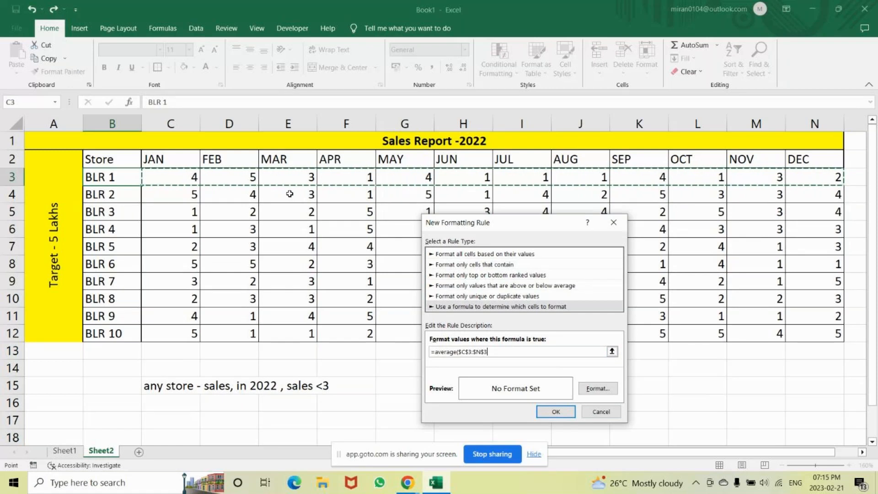
{"action": "key", "text": "F4"}
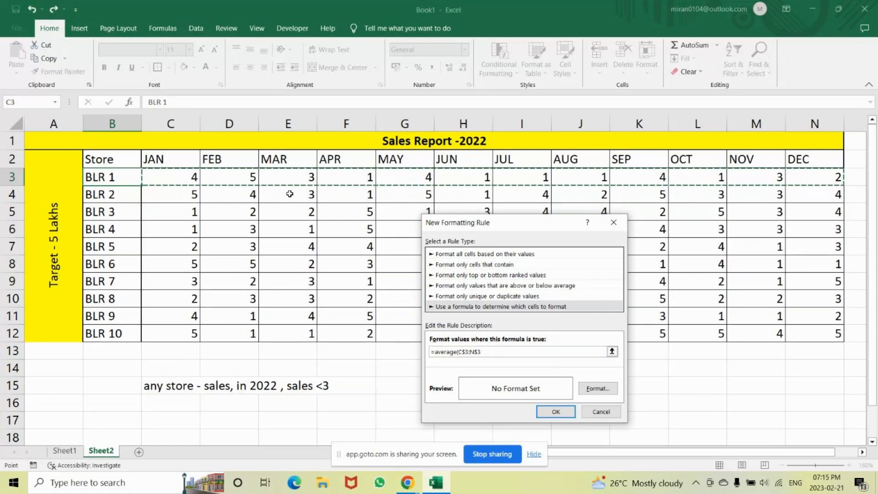
{"action": "key", "text": "F4"}
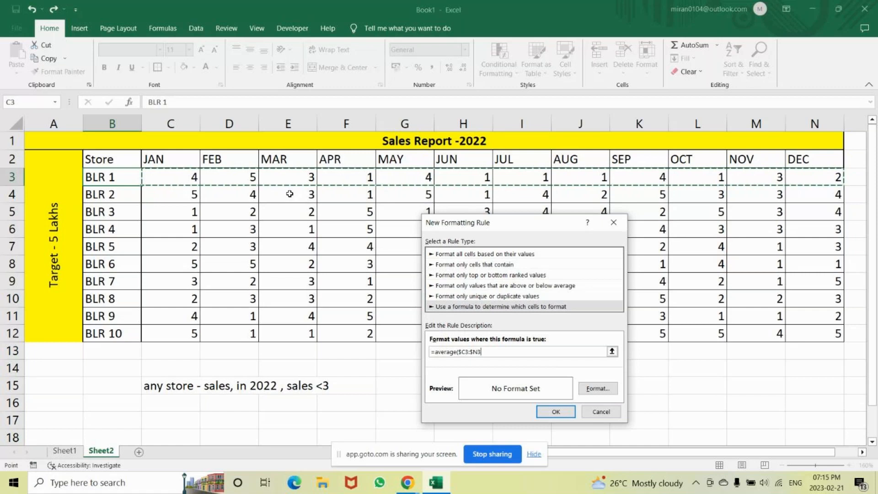
{"action": "key", "text": "F4"}
{"action": "type", "text": ")"}
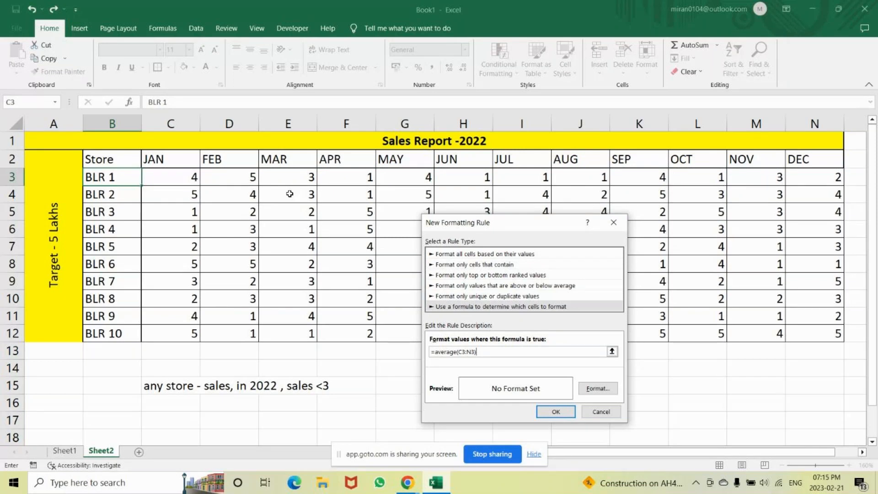
{"action": "type", "text": "<3"}
Set the rule's font format to bold with the standard dark red color.
{"action": "left_click", "coordinate": [609, 392]}
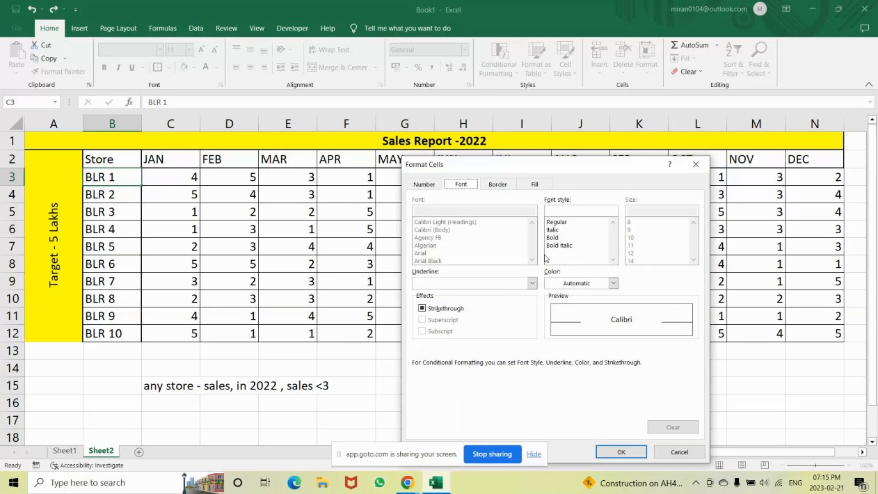
{"action": "left_click", "coordinate": [555, 238]}
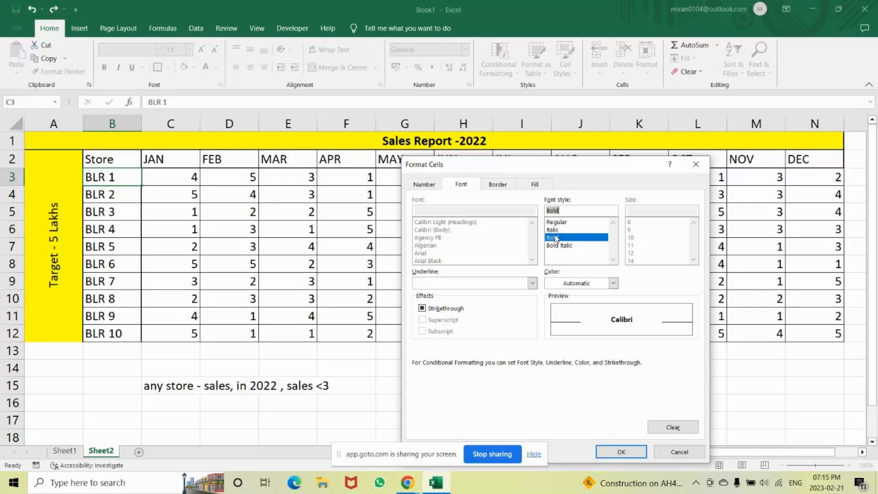
{"action": "left_click", "coordinate": [613, 283]}
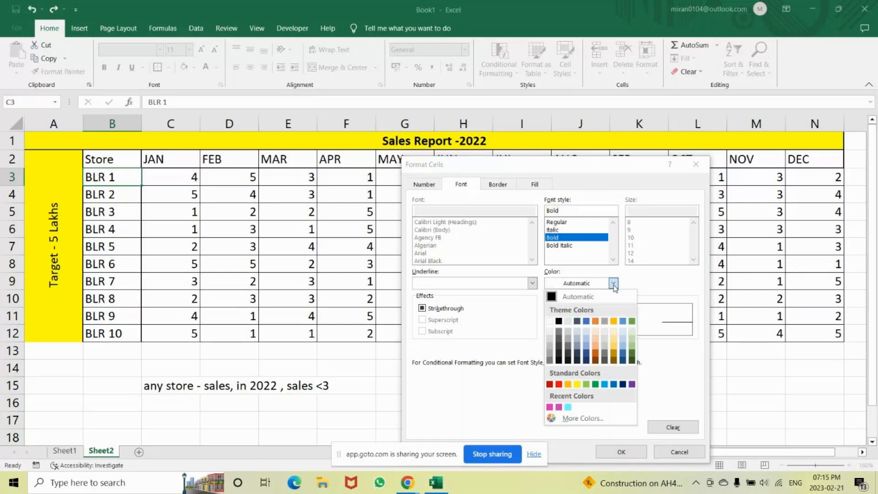
{"action": "left_click", "coordinate": [550, 384]}
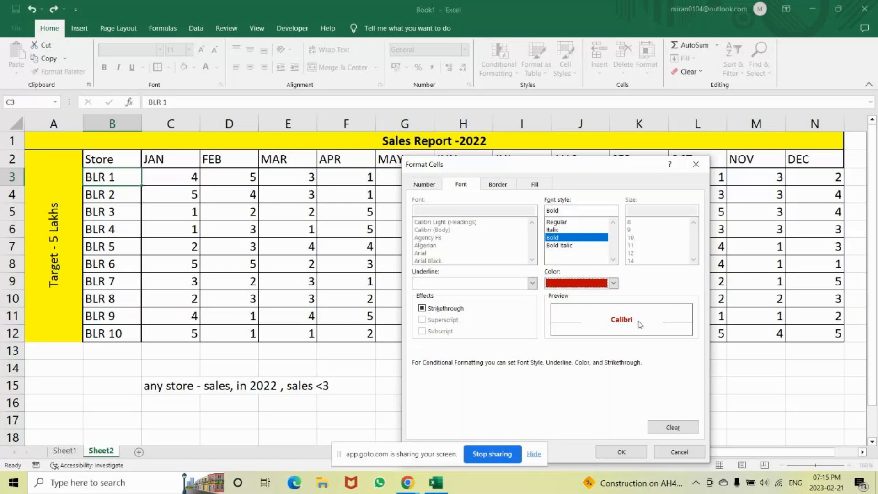
Add the standard orange background fill to the rule's format and apply the rule to B3.
{"action": "left_click", "coordinate": [547, 184]}
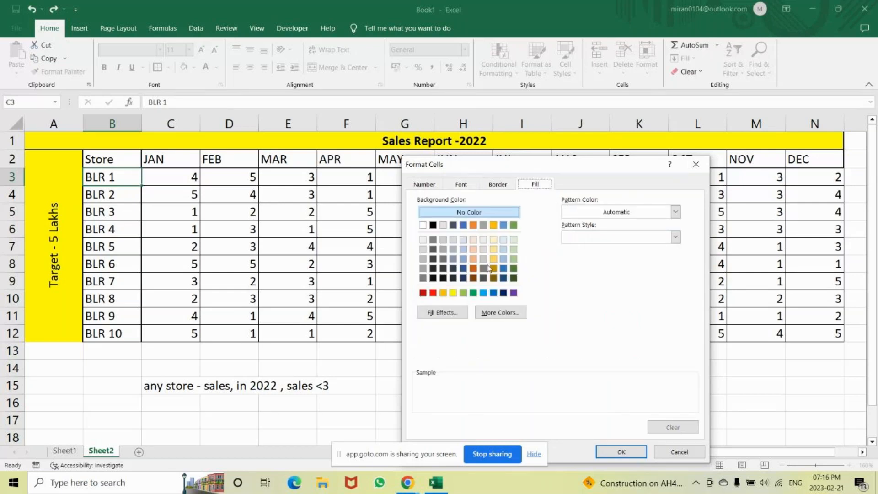
{"action": "left_click", "coordinate": [443, 293]}
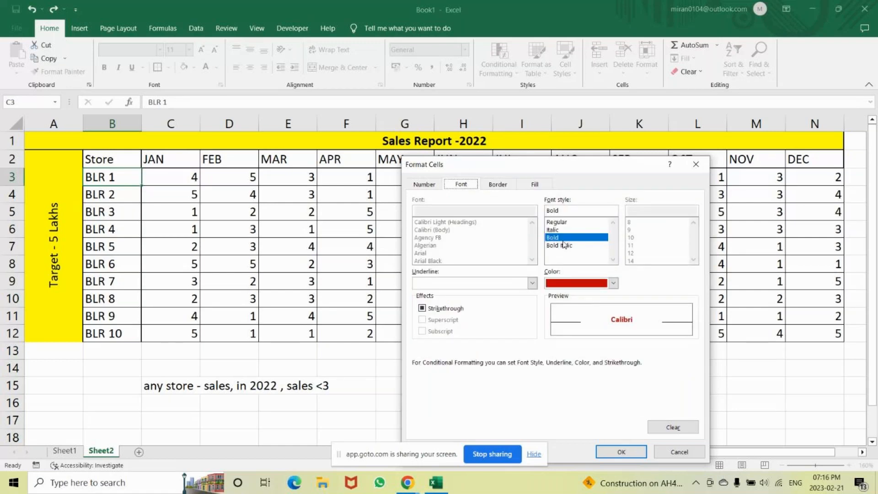
{"action": "left_click", "coordinate": [535, 184]}
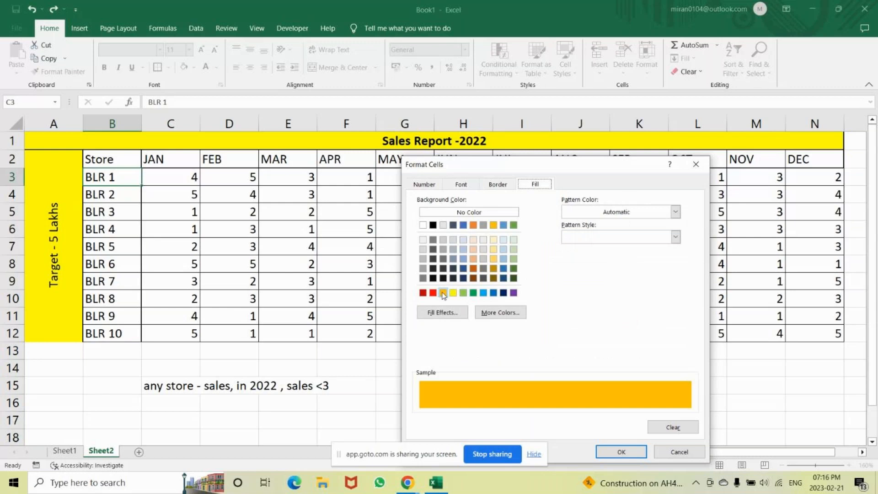
{"action": "left_click", "coordinate": [613, 452]}
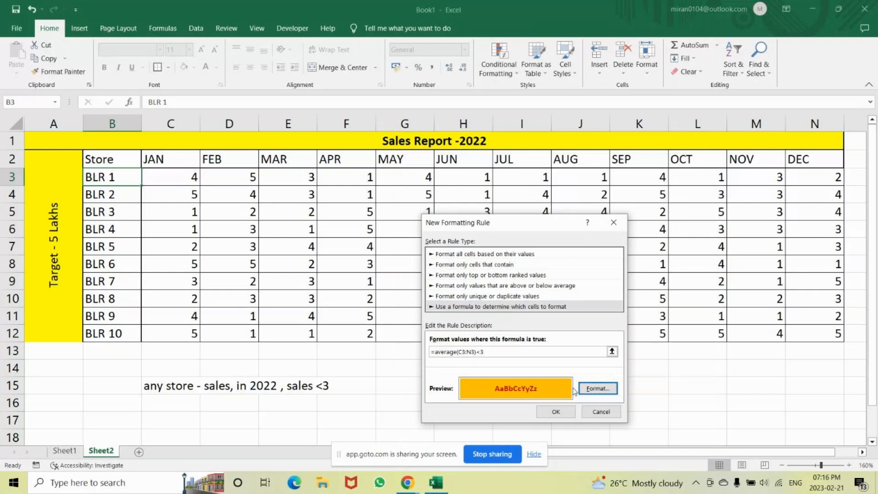
{"action": "left_click", "coordinate": [555, 414]}
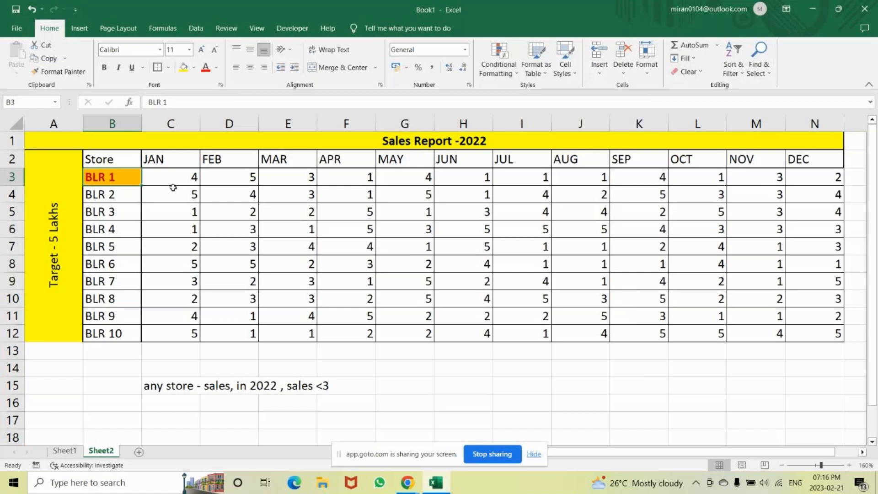
Check the average of the BLR 1 sales from January to December.
{"action": "left_click_drag", "start_coordinate": [176, 173], "coordinate": [835, 176]}
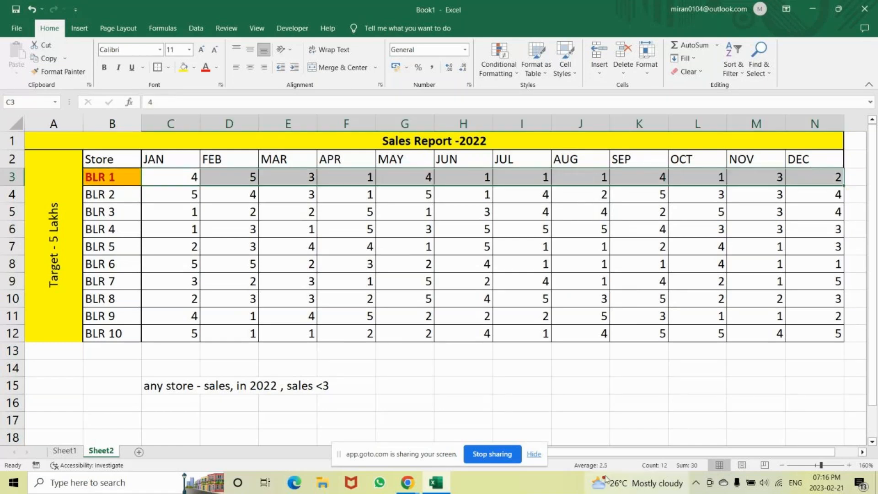
{"action": "left_click", "coordinate": [164, 196]}
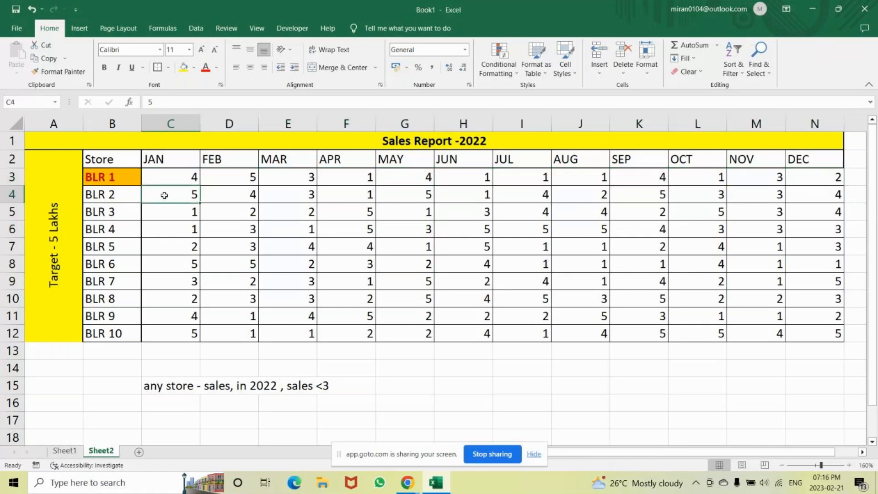
Check the average 2022 sales of the BLR 2, BLR 3 and BLR 4 rows, then the block from BLR 5 to BLR 7.
{"action": "left_click_drag", "start_coordinate": [164, 196], "coordinate": [838, 195]}
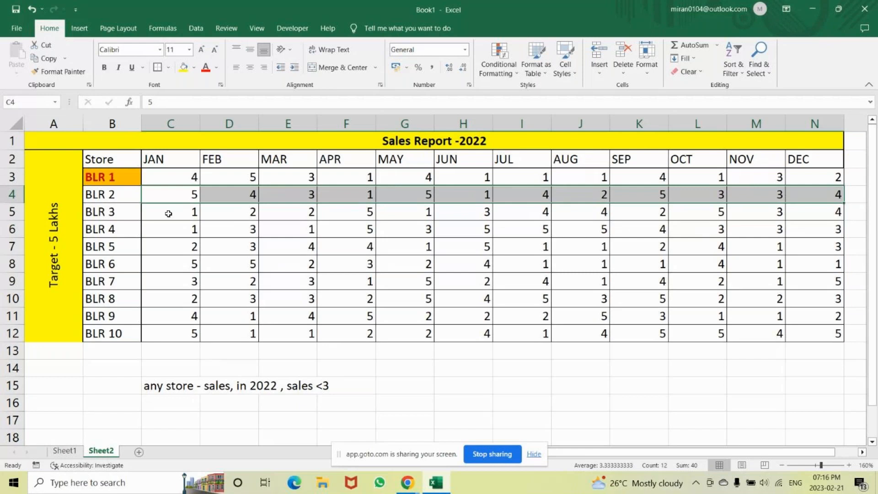
{"action": "left_click_drag", "start_coordinate": [168, 214], "coordinate": [817, 214]}
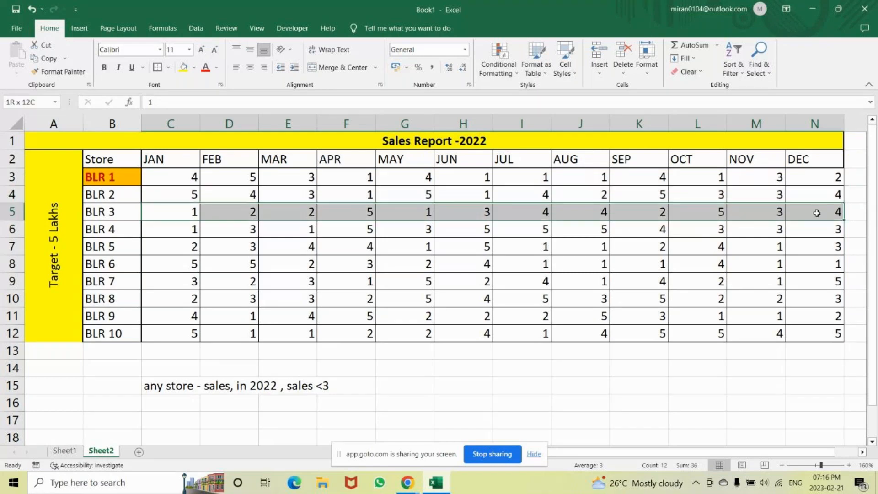
{"action": "left_click_drag", "start_coordinate": [194, 228], "coordinate": [816, 223]}
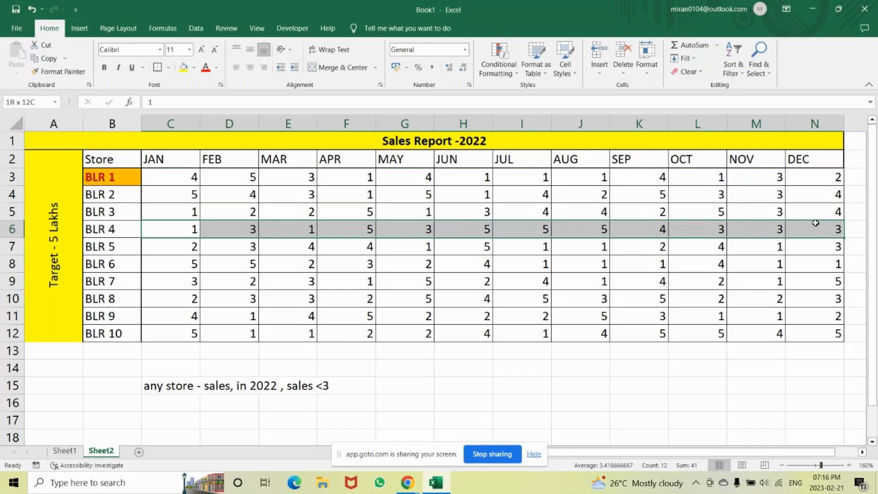
{"action": "left_click_drag", "start_coordinate": [156, 251], "coordinate": [555, 285]}
{"action": "left_click_drag", "start_coordinate": [636, 452], "coordinate": [586, 455]}
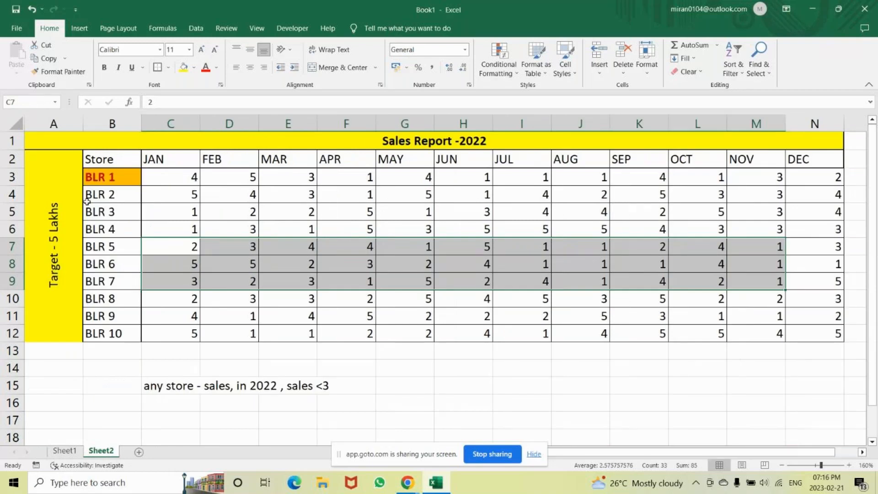
Copy the conditional formatting of BLR 1 in B3 to the store names in B4:B12 with Format Painter.
{"action": "left_click", "coordinate": [107, 176]}
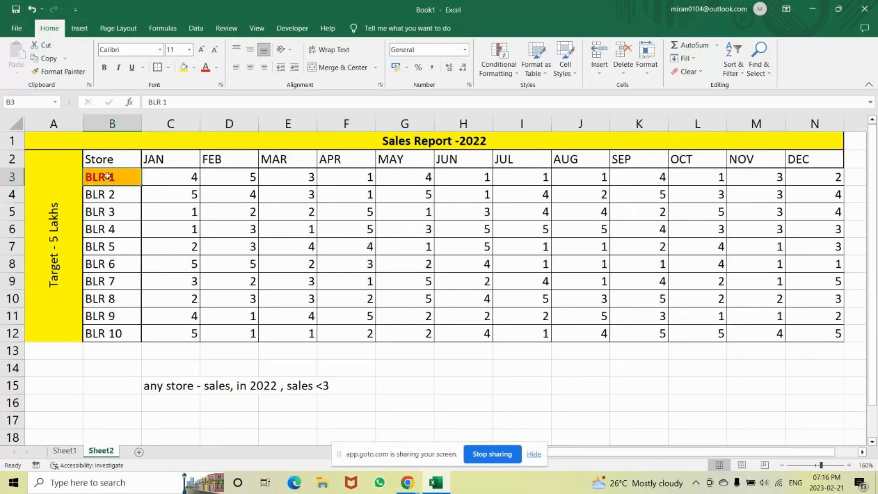
{"action": "key", "text": "Down"}
{"action": "key", "text": "Down"}
{"action": "key", "text": "Down"}
{"action": "key", "text": "Down"}
{"action": "key", "text": "Down"}
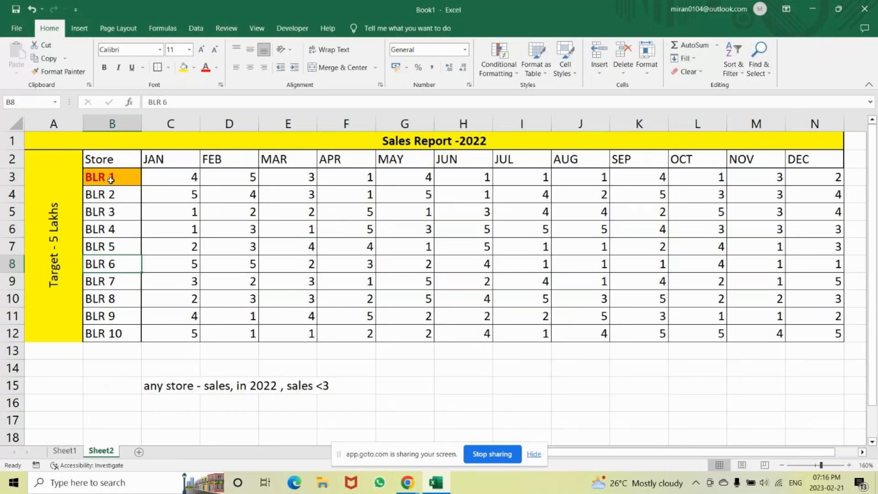
{"action": "left_click", "coordinate": [111, 179]}
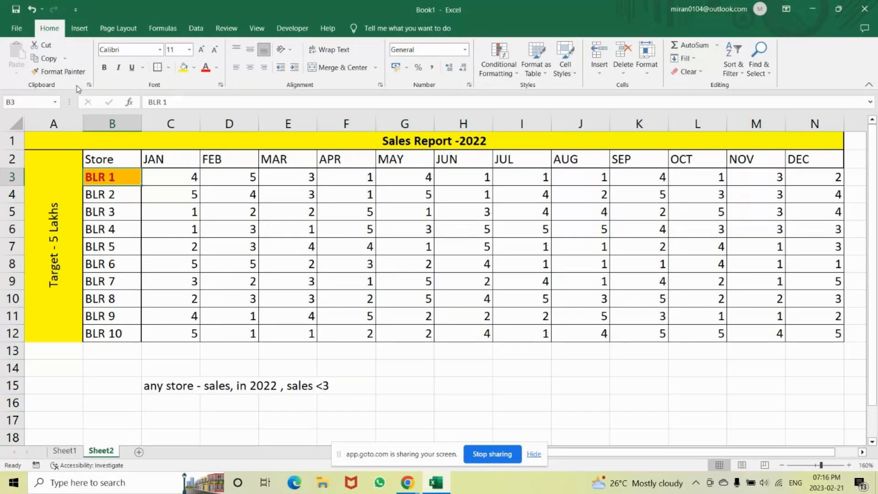
{"action": "left_click", "coordinate": [64, 72]}
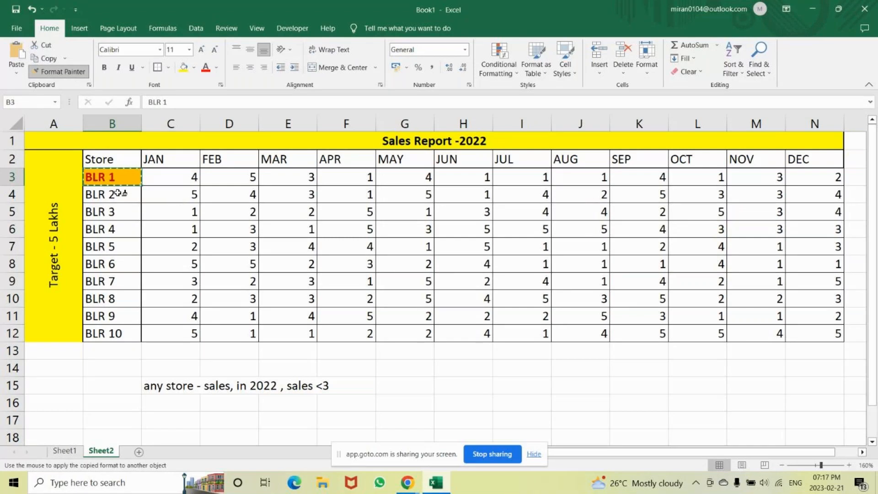
{"action": "left_click_drag", "start_coordinate": [118, 193], "coordinate": [108, 334]}
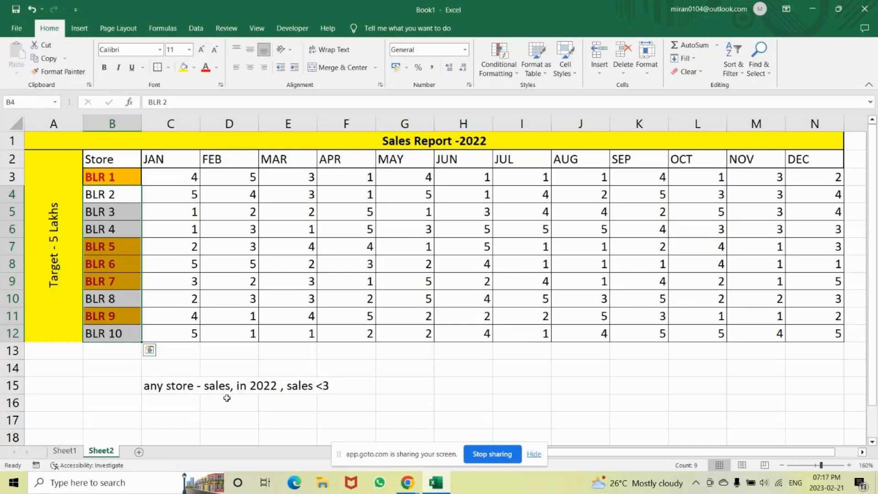
{"action": "left_click", "coordinate": [398, 407]}
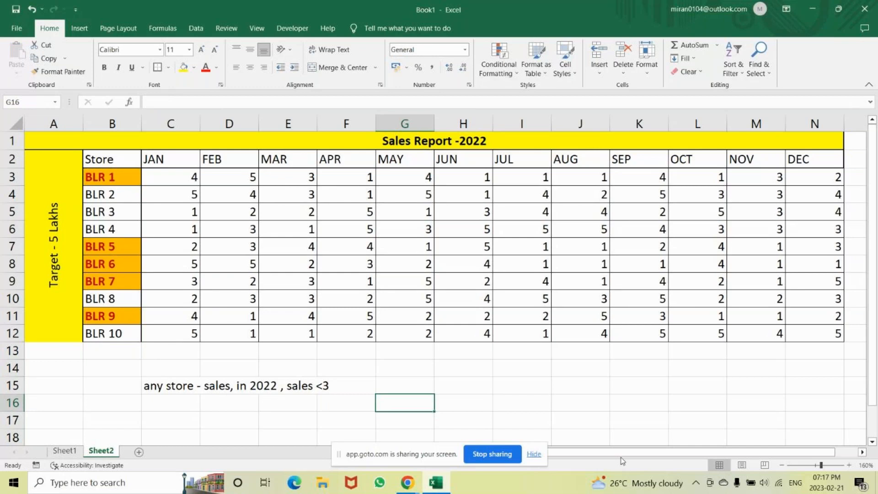
Add the column heading "average" in O2, next to the DEC column.
{"action": "left_click_drag", "start_coordinate": [623, 453], "coordinate": [652, 453]}
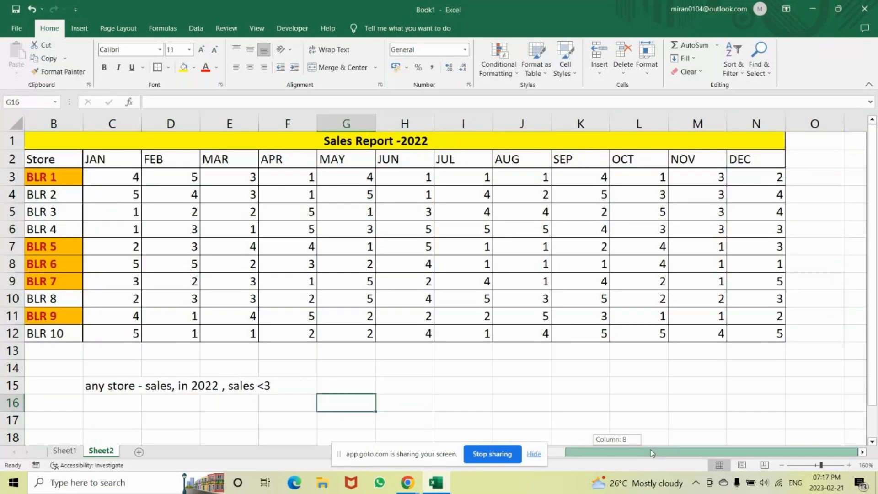
{"action": "left_click", "coordinate": [817, 162]}
{"action": "type", "text": "average"}
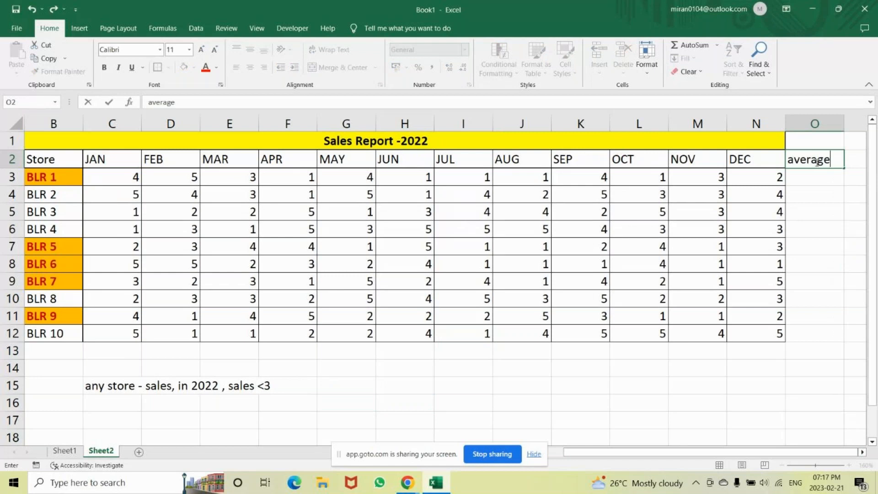
{"action": "key", "text": "Return"}
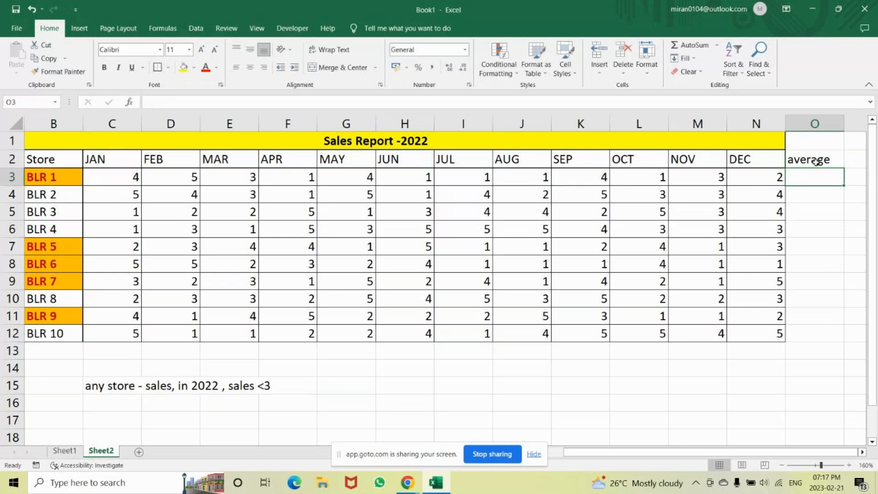
Calculate the average monthly sales of BLR 1 in O3 with =AVERAGE(C3:N3).
{"action": "type", "text": "="}
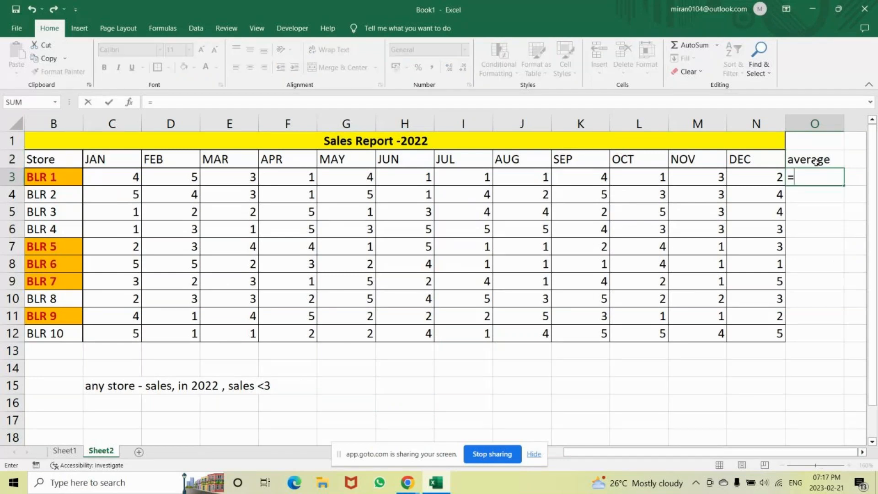
{"action": "type", "text": "ave"}
{"action": "key", "text": "Tab"}
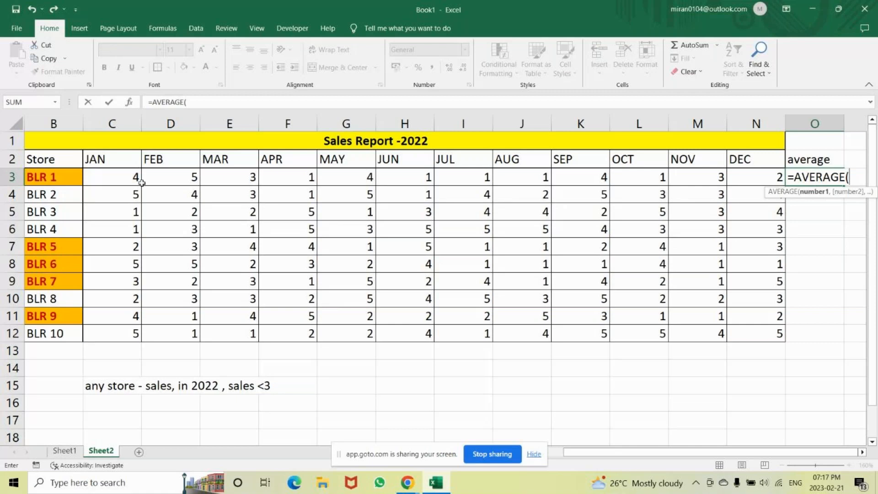
{"action": "left_click_drag", "start_coordinate": [142, 182], "coordinate": [754, 176]}
{"action": "type", "text": ")"}
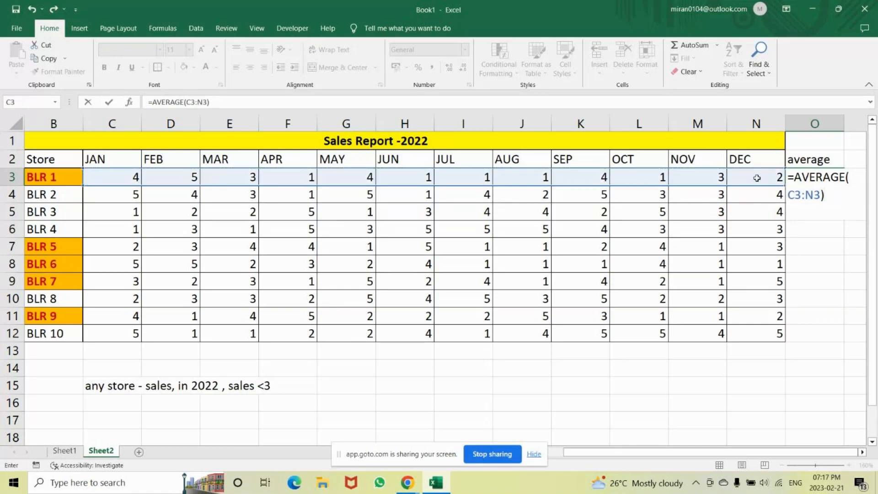
{"action": "key", "text": "Return"}
Fill the average formula from O3 down to O12 for the remaining stores.
{"action": "scroll", "coordinate": [757, 178], "scroll_direction": "down", "scroll_amount": 1}
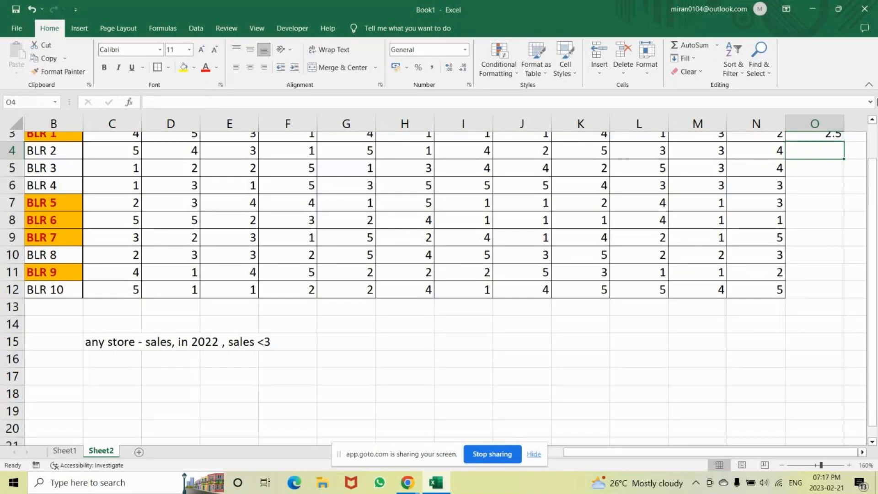
{"action": "scroll", "coordinate": [849, 203], "scroll_direction": "up", "scroll_amount": 1}
{"action": "key", "text": "Up"}
{"action": "left_click_drag", "start_coordinate": [844, 186], "coordinate": [844, 336]}
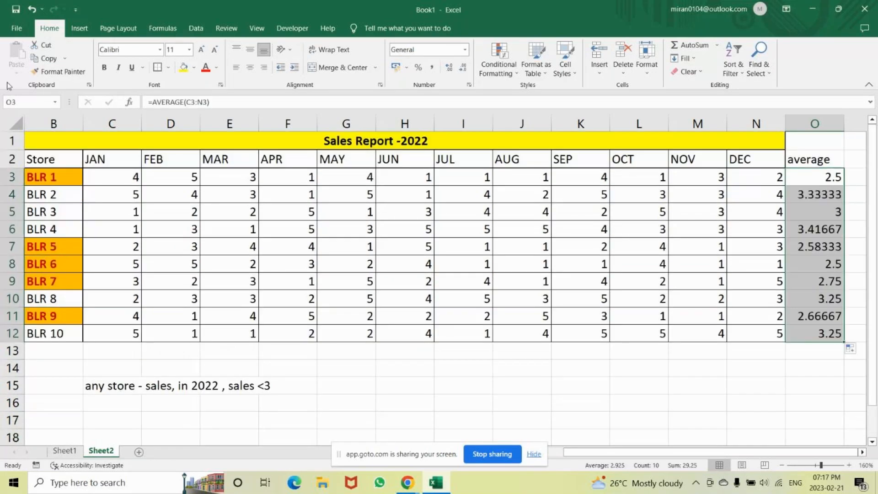
Compare the highlighted stores BLR 1, 5, 6, 7 and 9 with their averages, and check the BLR 3 average in O5.
{"action": "left_click", "coordinate": [10, 176]}
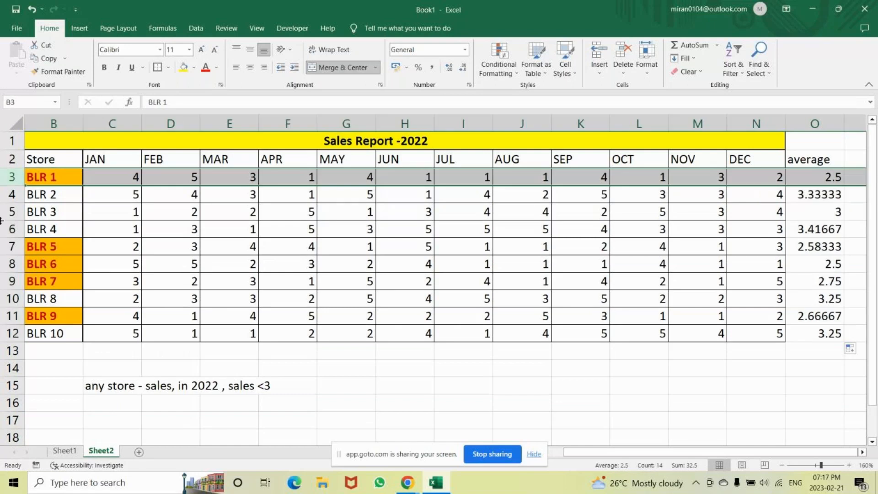
{"action": "left_click", "coordinate": [3, 246]}
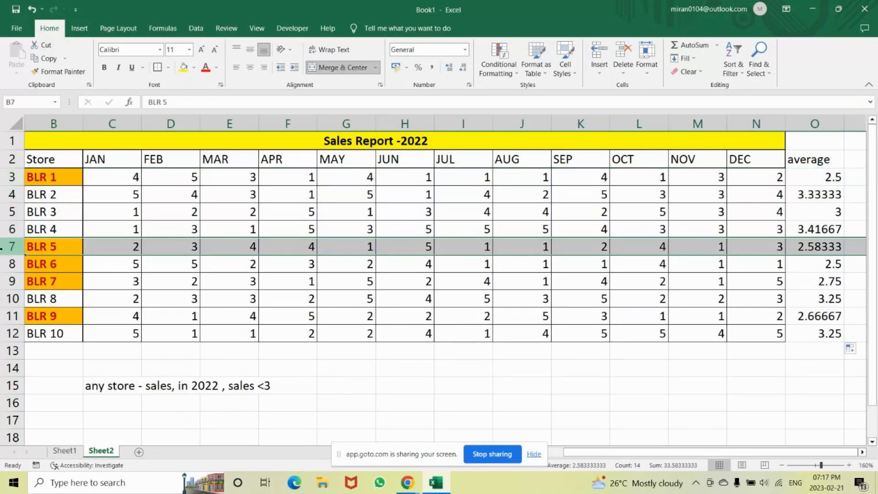
{"action": "left_click", "coordinate": [4, 264]}
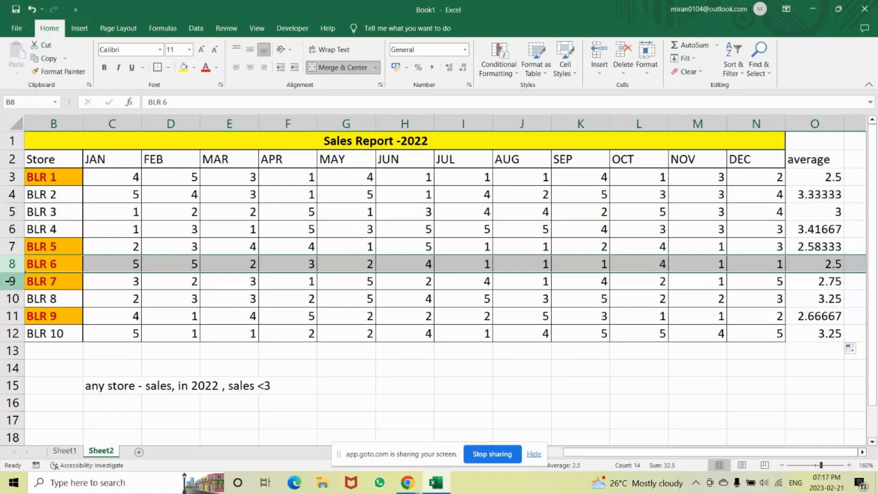
{"action": "left_click", "coordinate": [8, 281]}
{"action": "left_click", "coordinate": [11, 316]}
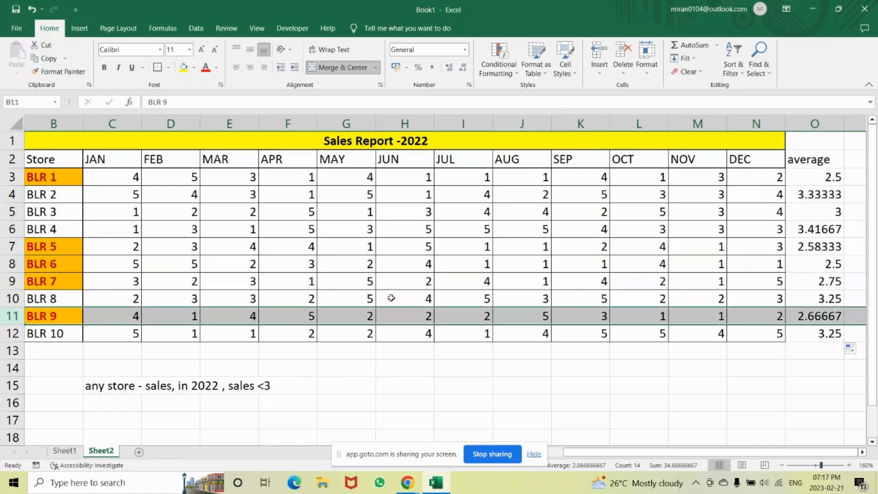
{"action": "left_click", "coordinate": [824, 212]}
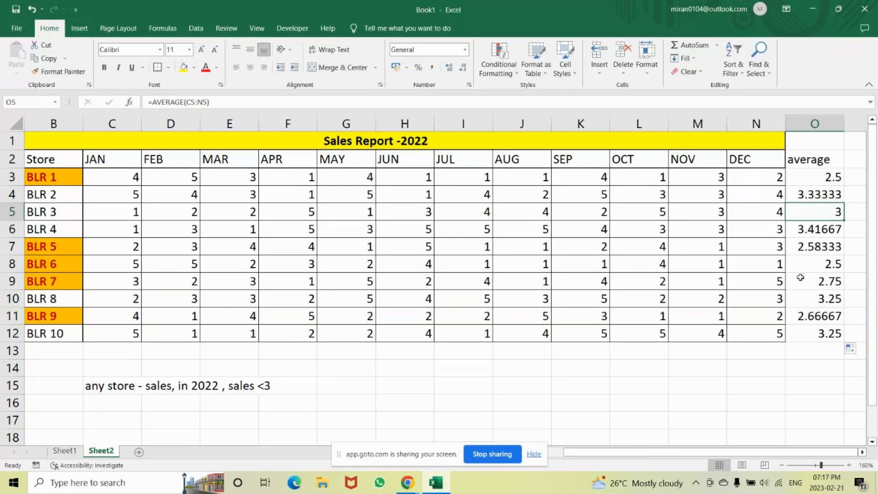
Review the sales criterion note in C15 against the monthly sales figures in C3:N12.
{"action": "left_click", "coordinate": [230, 386]}
{"action": "key", "text": "Left"}
{"action": "key", "text": "Left"}
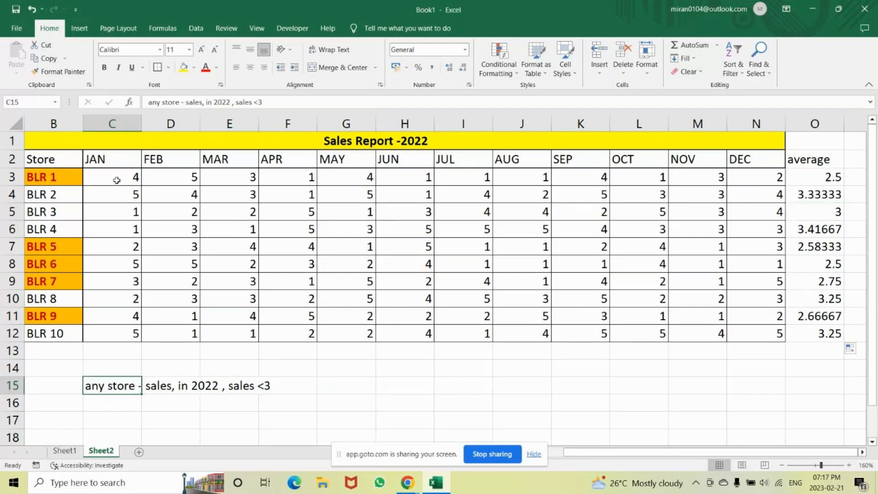
{"action": "left_click_drag", "start_coordinate": [116, 181], "coordinate": [531, 196]}
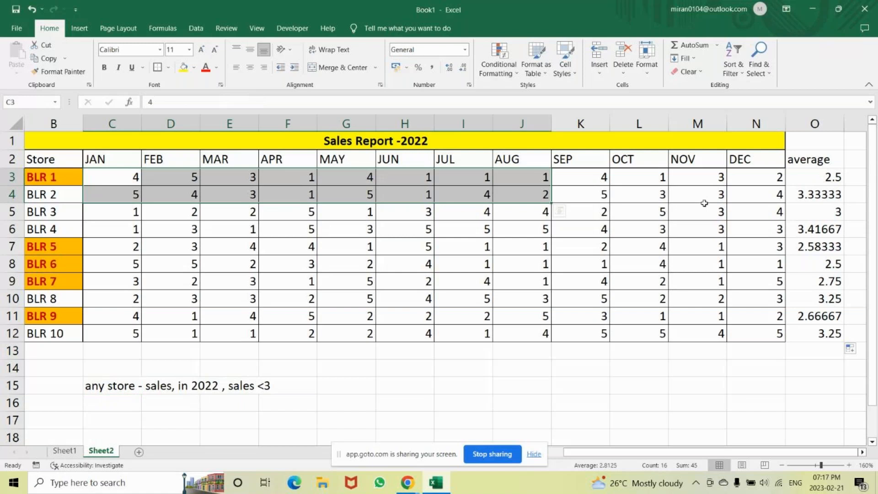
{"action": "left_click_drag", "start_coordinate": [114, 179], "coordinate": [750, 331]}
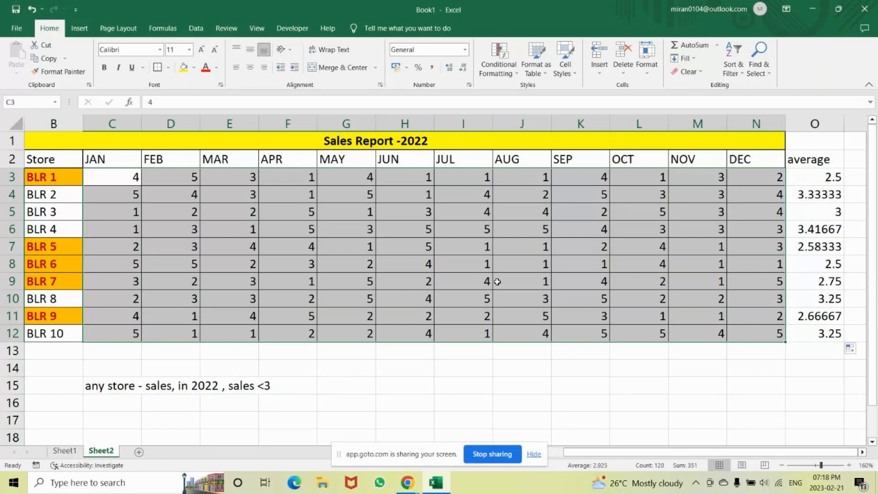
Add a new worksheet after Sheet2 and enter the heading "Products" in A1.
{"action": "left_click", "coordinate": [139, 452]}
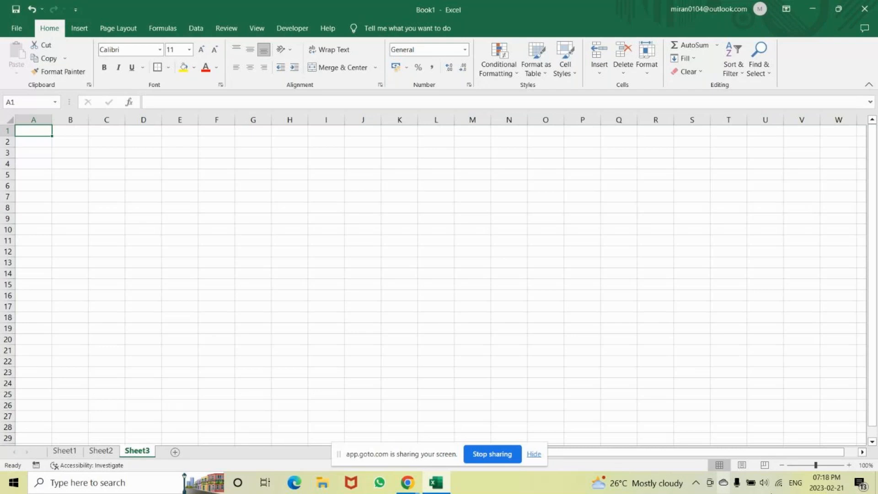
{"action": "left_click", "coordinate": [849, 465]}
{"action": "left_click", "coordinate": [849, 465]}
{"action": "left_click", "coordinate": [849, 466]}
{"action": "left_click", "coordinate": [849, 465]}
{"action": "left_click", "coordinate": [848, 466]}
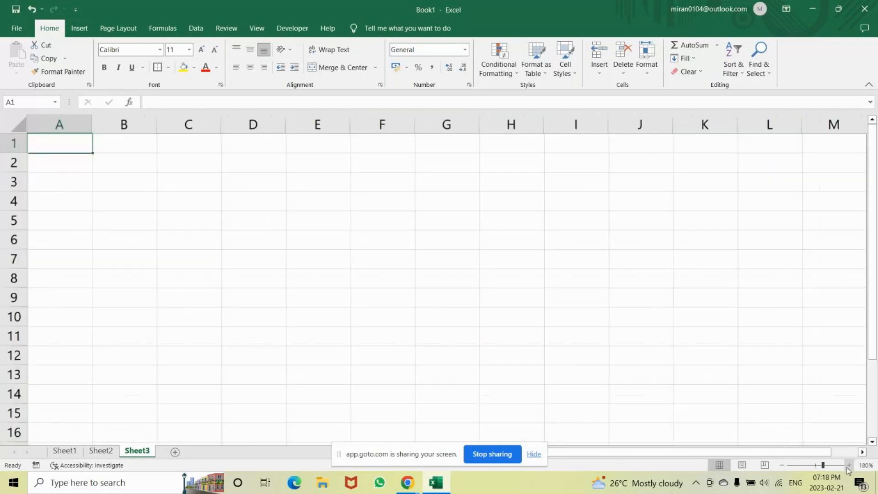
{"action": "left_click", "coordinate": [848, 467]}
{"action": "left_click", "coordinate": [848, 467]}
{"action": "left_click", "coordinate": [848, 467]}
{"action": "type", "text": "Sto"}
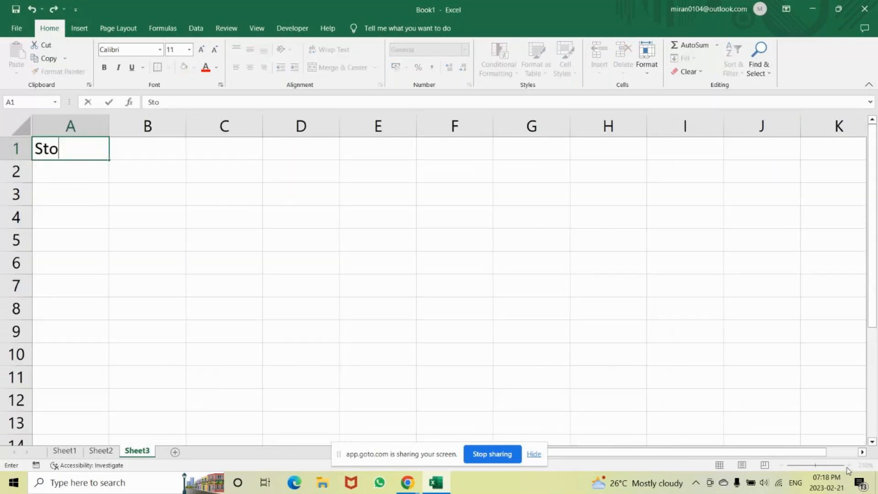
{"action": "key", "text": "BackSpace"}
{"action": "key", "text": "BackSpace"}
{"action": "key", "text": "BackSpace"}
{"action": "type", "text": "Products"}
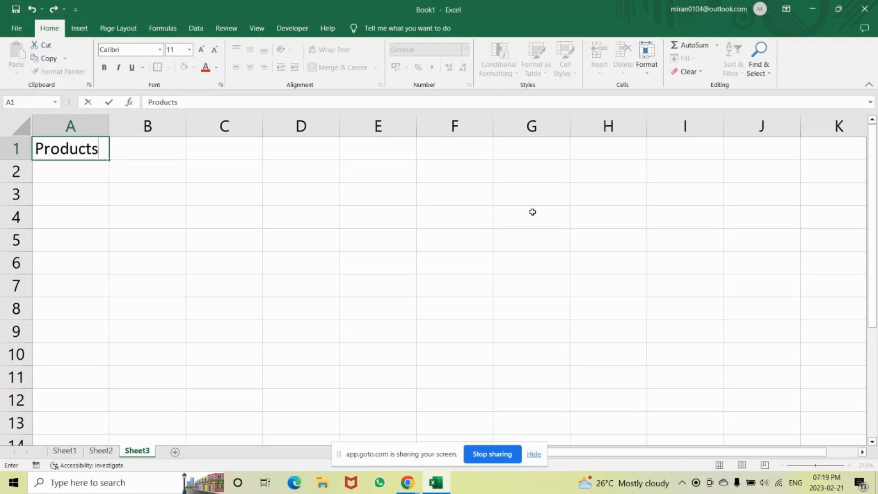
Enter the headings "Op.stk", "Purchase", "Sales" and "Cl.stk" in B1:E1.
{"action": "left_click", "coordinate": [126, 149]}
{"action": "type", "text": "Op"}
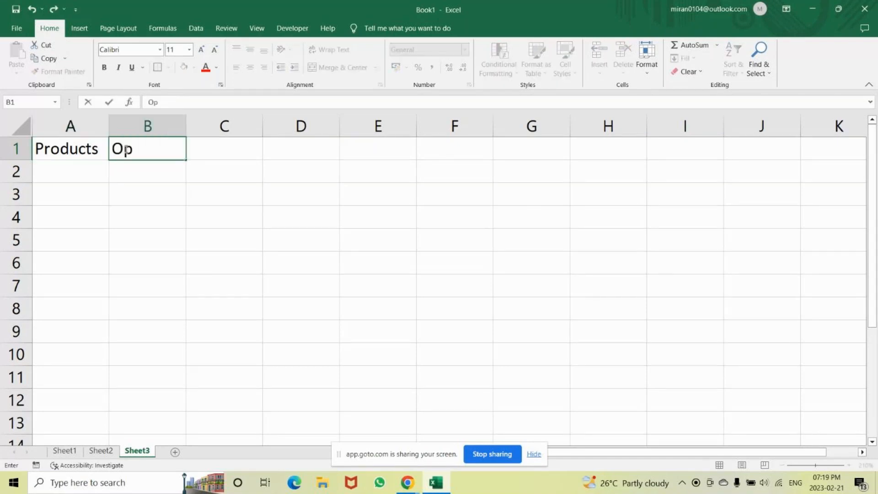
{"action": "type", "text": ".stk"}
{"action": "key", "text": "Tab"}
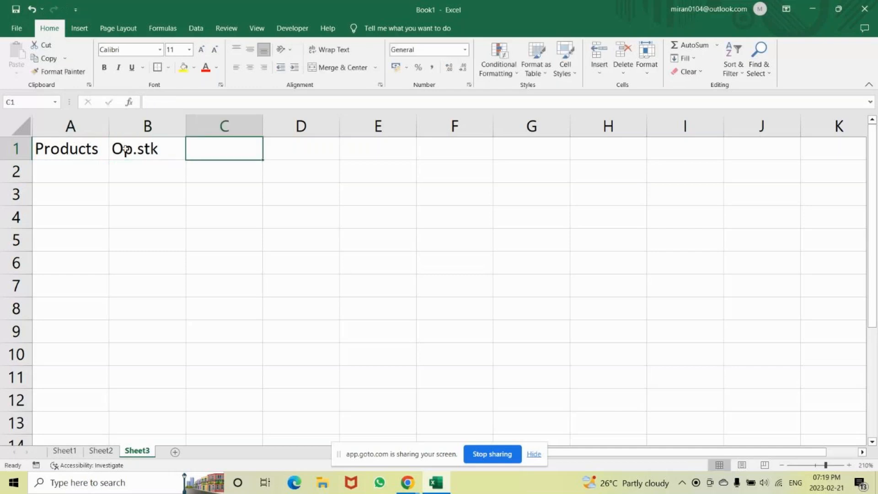
{"action": "type", "text": "Purchas"}
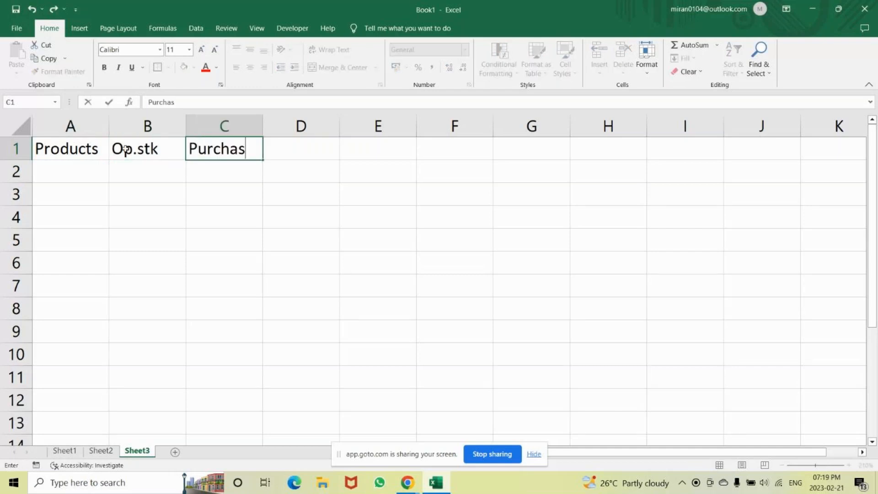
{"action": "type", "text": "e"}
{"action": "key", "text": "Tab"}
{"action": "type", "text": "Sales"}
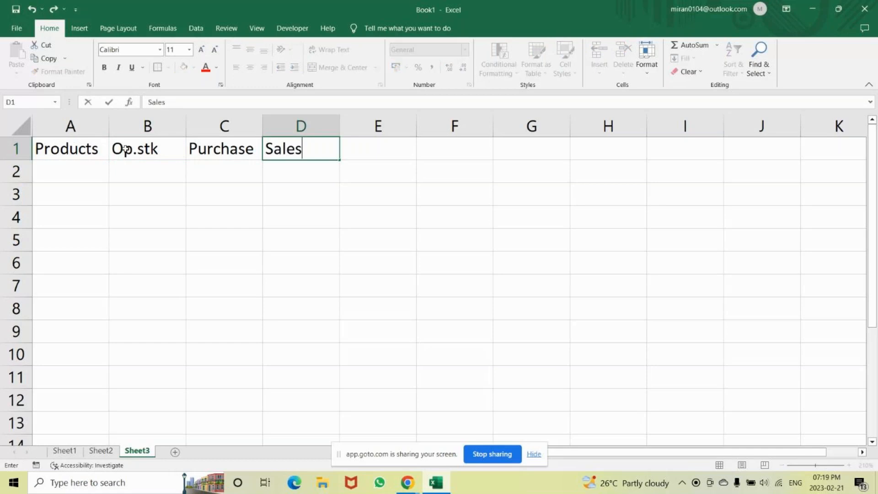
{"action": "key", "text": "Tab"}
{"action": "type", "text": "C"}
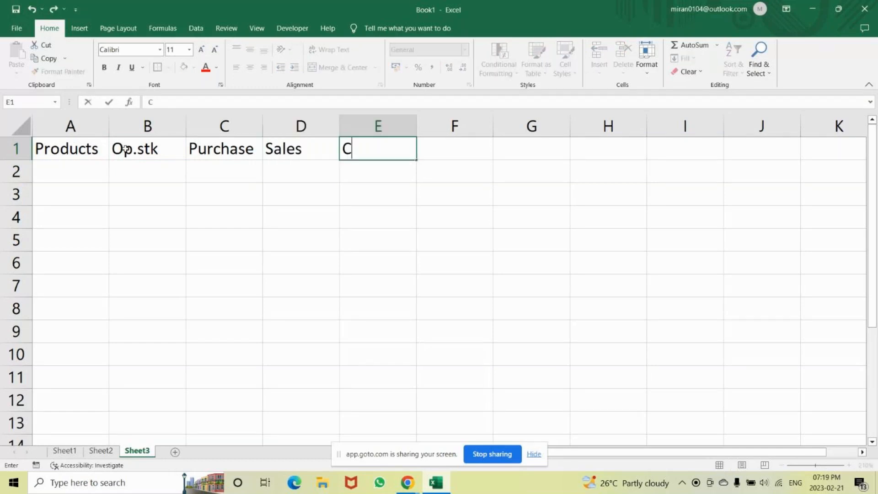
{"action": "type", "text": "l.stk"}
{"action": "key", "text": "Return"}
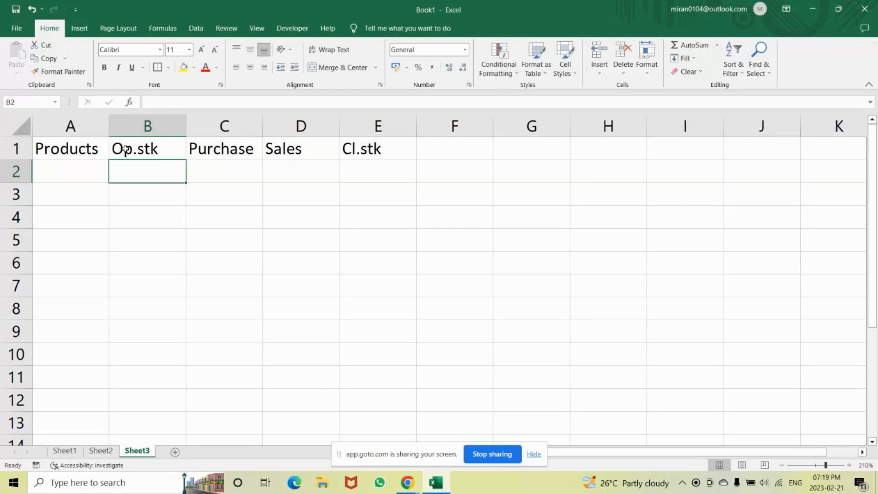
List the products Pendrive, HDD and SDD in A2:A4 under the Products heading.
{"action": "left_click", "coordinate": [83, 168]}
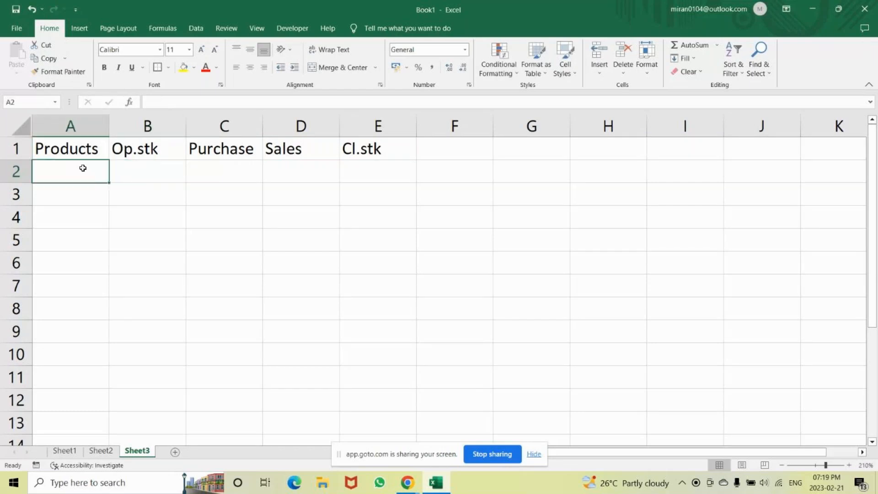
{"action": "type", "text": "P"}
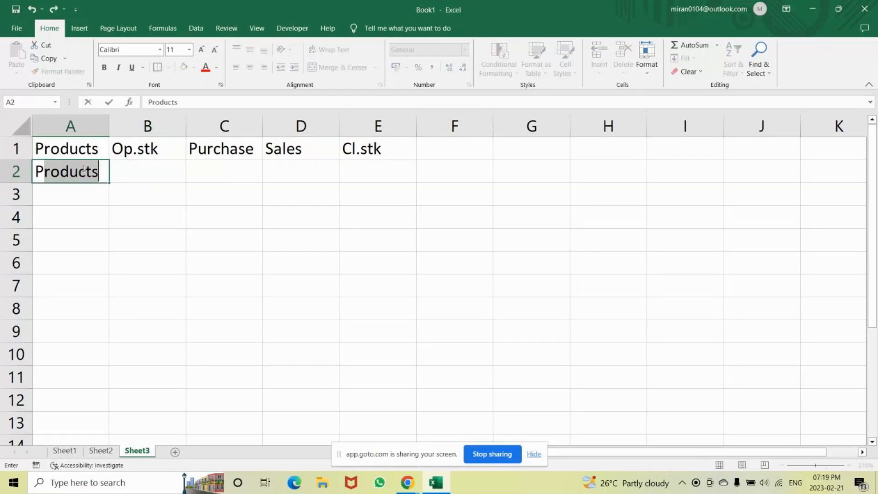
{"action": "type", "text": "endr"}
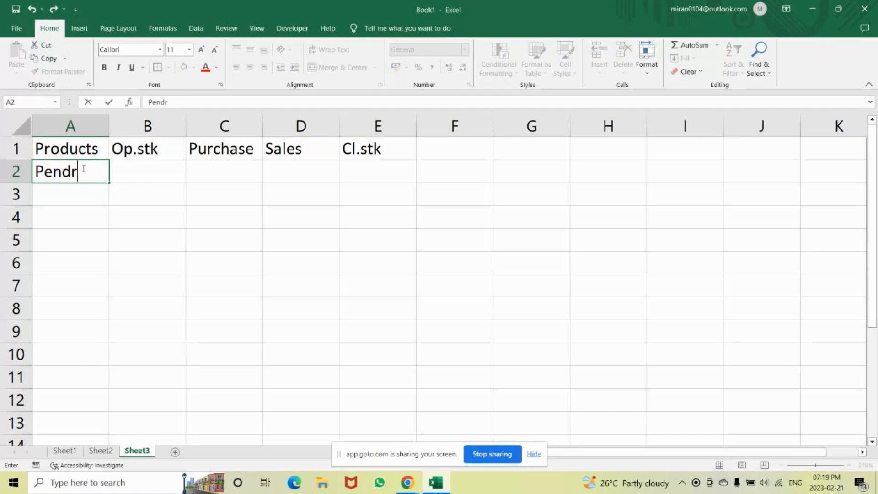
{"action": "type", "text": "ive"}
{"action": "key", "text": "Return"}
{"action": "type", "text": "H"}
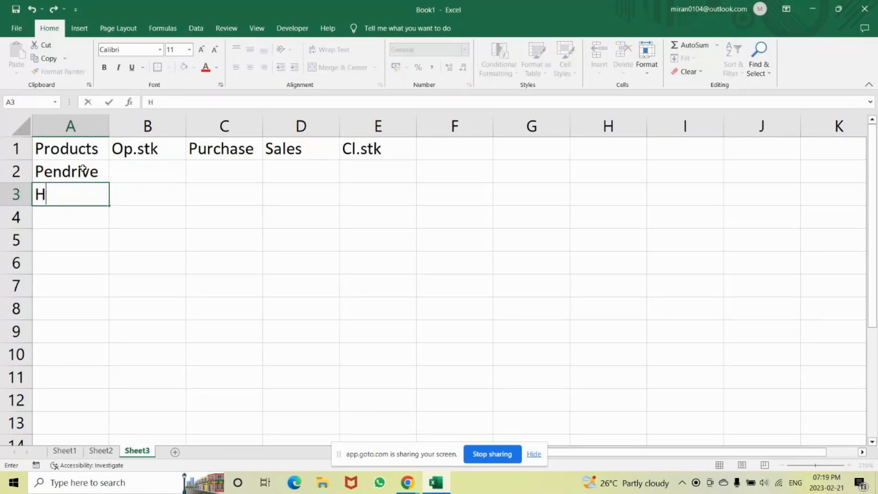
{"action": "type", "text": "DD"}
{"action": "key", "text": "Return"}
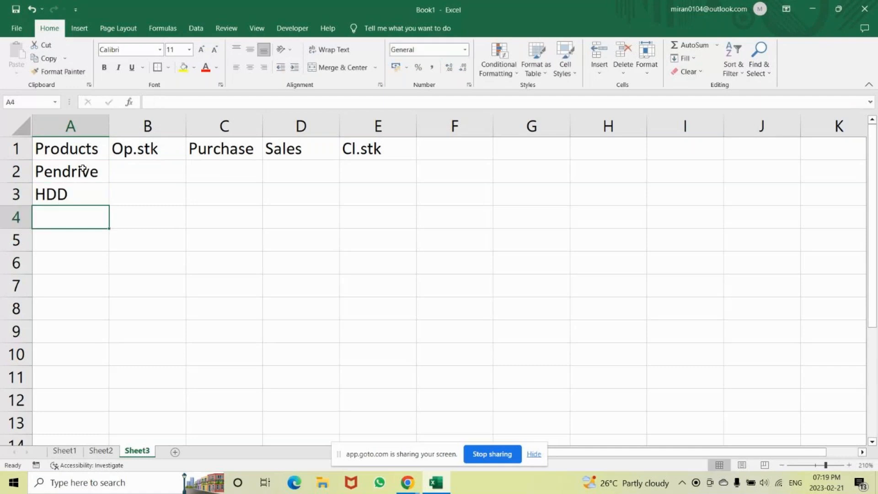
{"action": "type", "text": "SDD"}
{"action": "key", "text": "Return"}
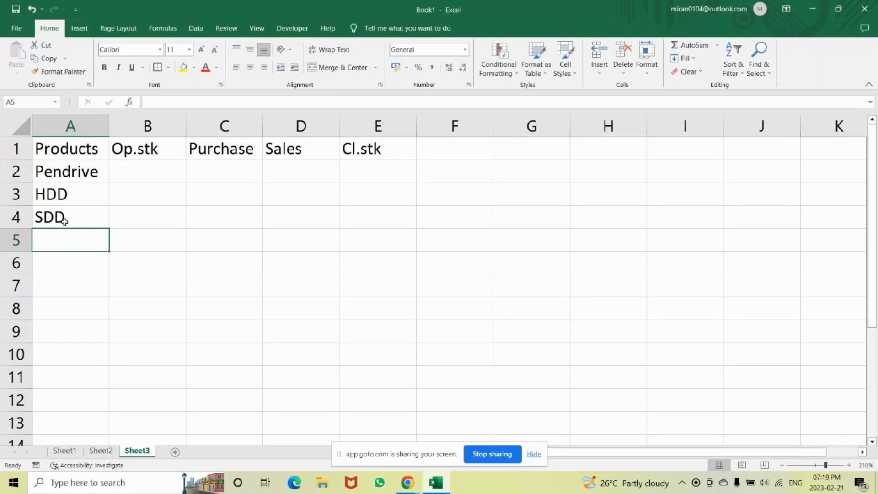
Continue the product list with CPU, RAM and ROM in A5:A7.
{"action": "type", "text": "CPU"}
{"action": "key", "text": "Return"}
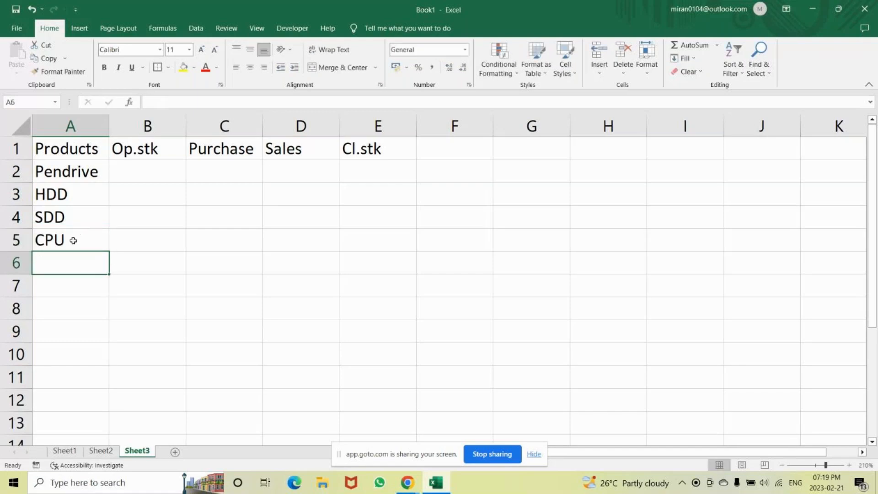
{"action": "type", "text": "RAM"}
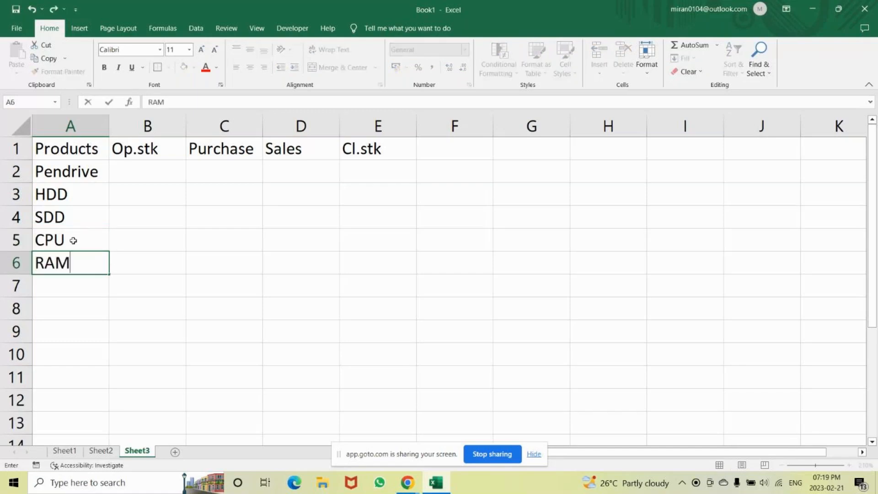
{"action": "key", "text": "Return"}
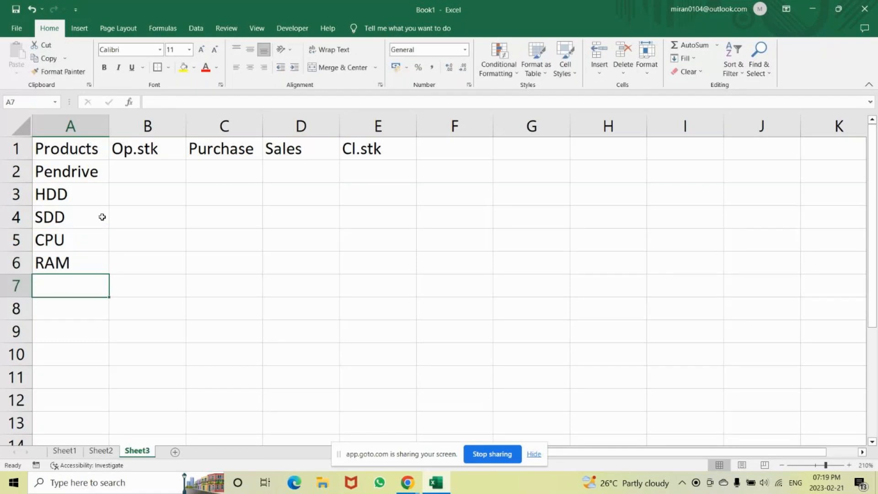
{"action": "type", "text": "ROM"}
{"action": "key", "text": "Return"}
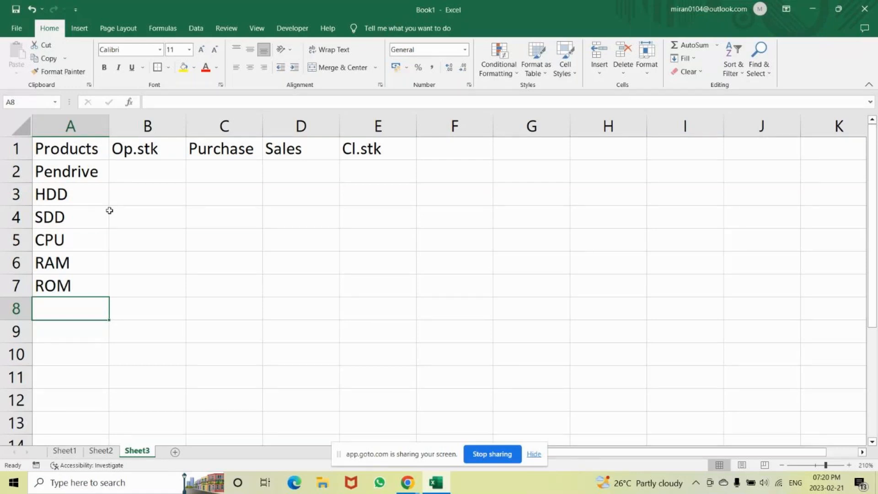
Enter the Pendrive figures in row 2: opening stock 506, purchase 671 and sales 400.
{"action": "left_click", "coordinate": [144, 182]}
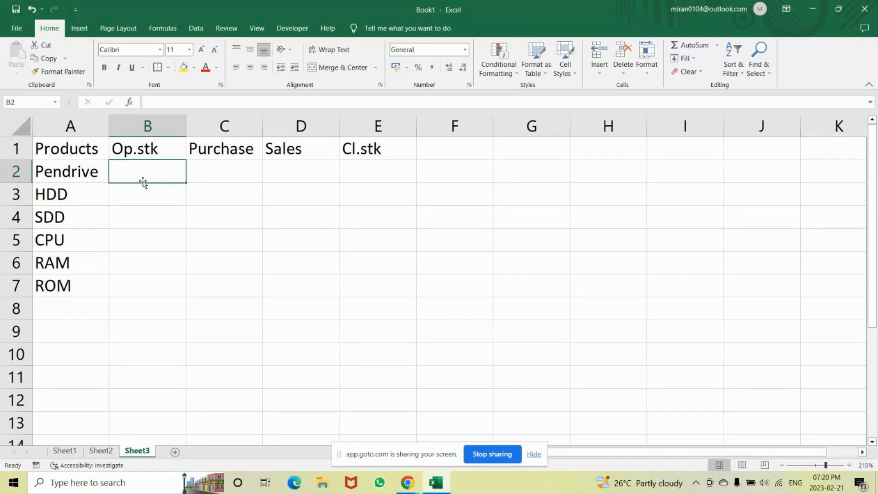
{"action": "type", "text": "506"}
{"action": "key", "text": "Tab"}
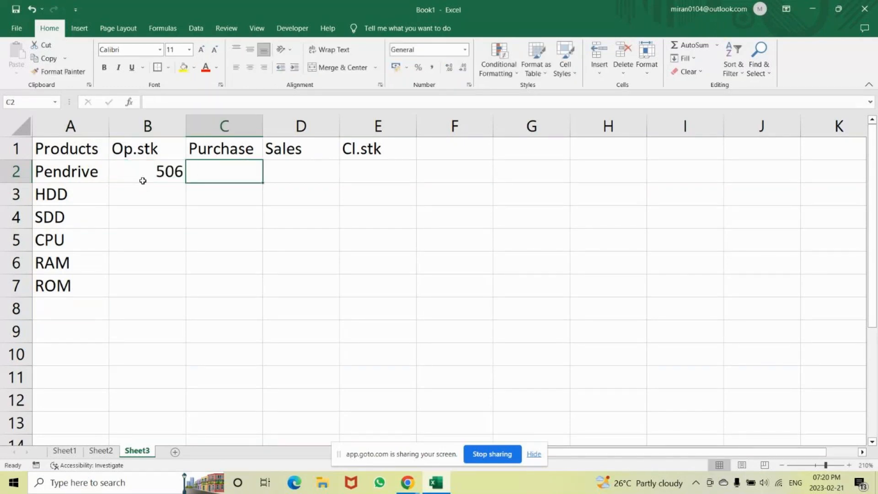
{"action": "type", "text": "67"}
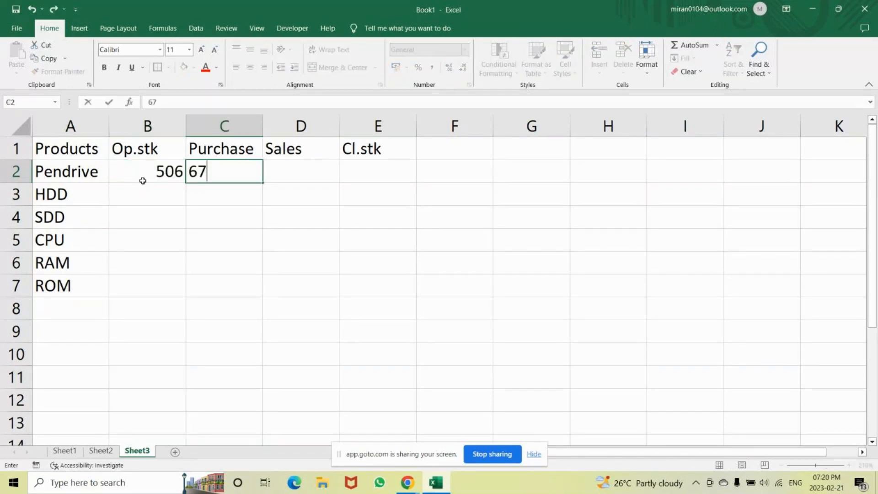
{"action": "type", "text": "1"}
{"action": "key", "text": "Tab"}
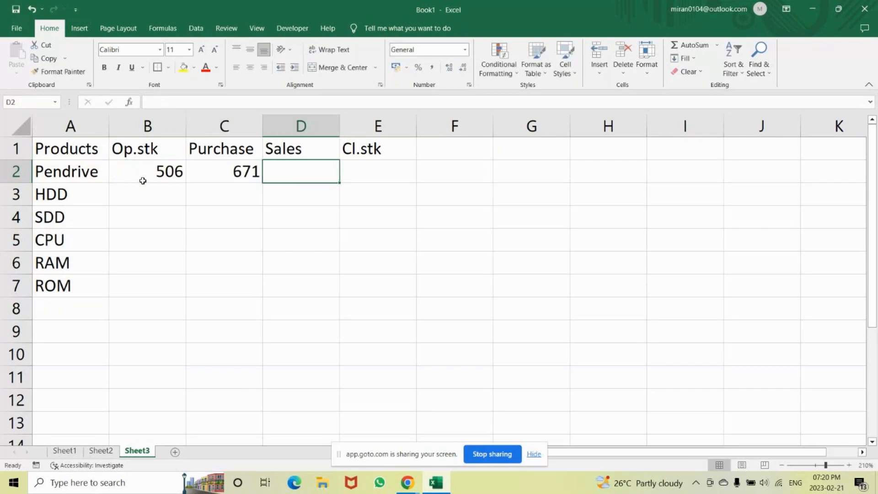
{"action": "type", "text": "="}
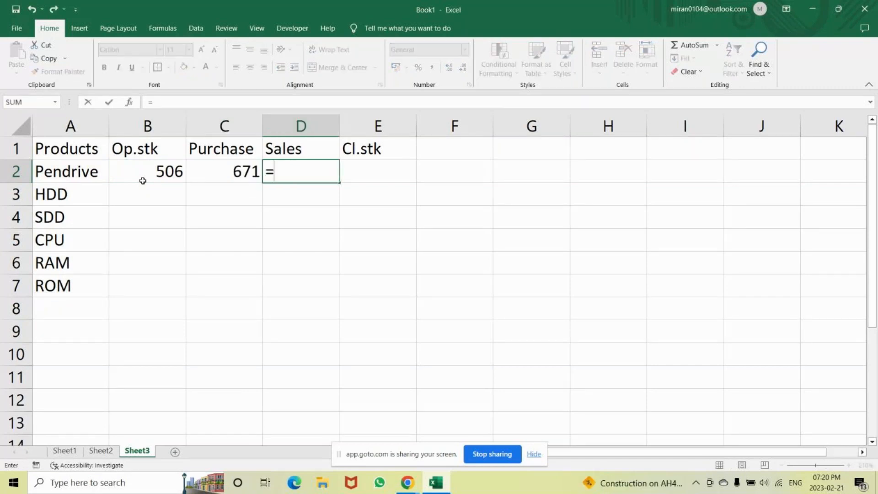
{"action": "key", "text": "BackSpace"}
{"action": "type", "text": "400"}
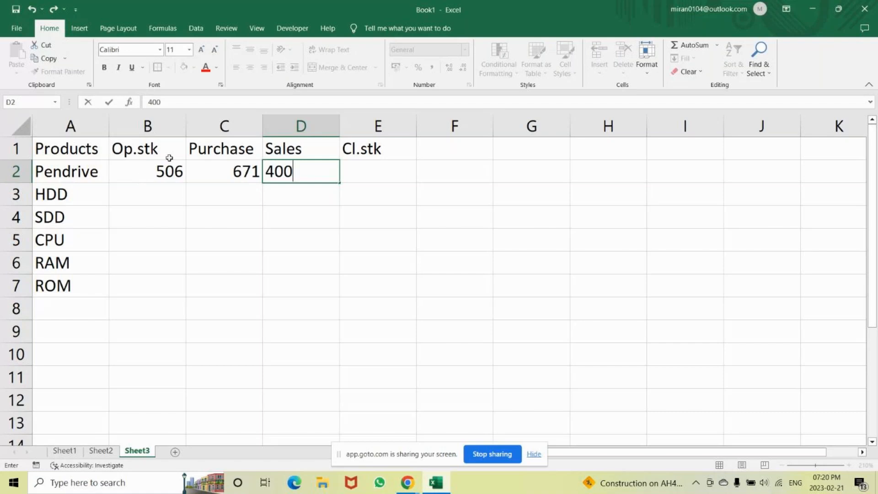
{"action": "key", "text": "Return"}
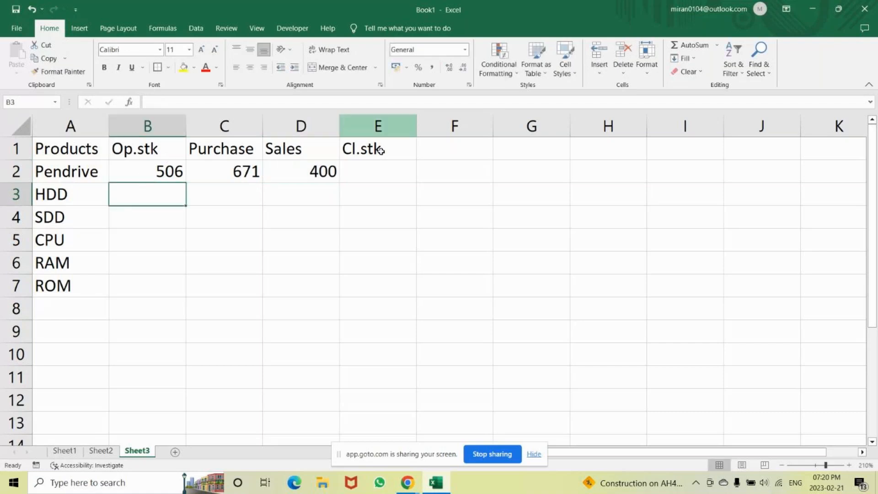
Calculate the Pendrive closing stock in E2 with the formula =(B2+C2)-D2.
{"action": "left_click", "coordinate": [377, 175]}
{"action": "type", "text": "="}
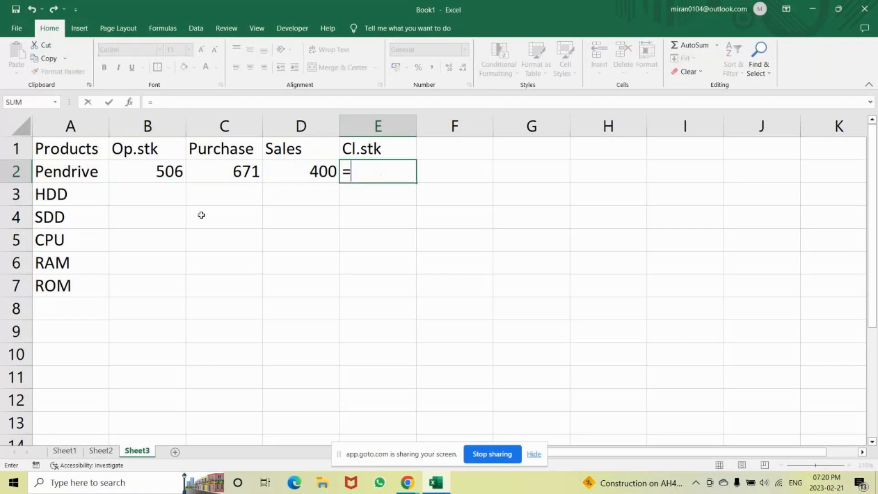
{"action": "type", "text": "("}
{"action": "left_click", "coordinate": [164, 161]}
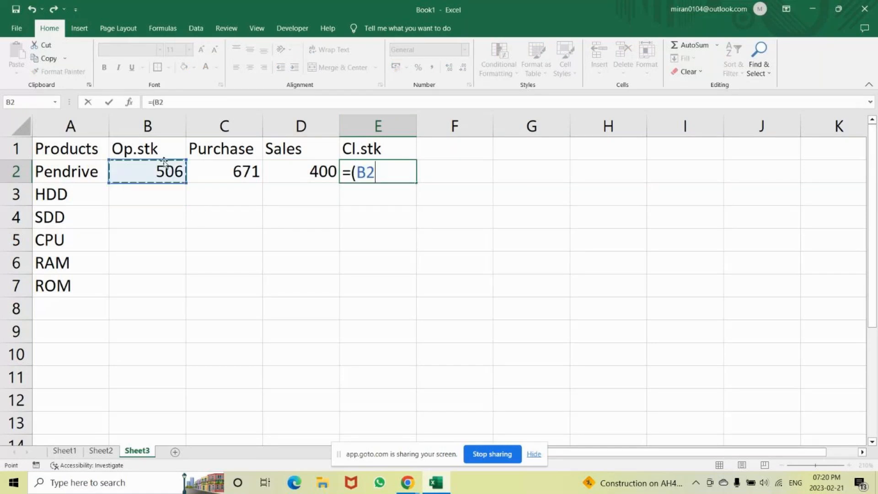
{"action": "type", "text": "+"}
{"action": "left_click", "coordinate": [217, 173]}
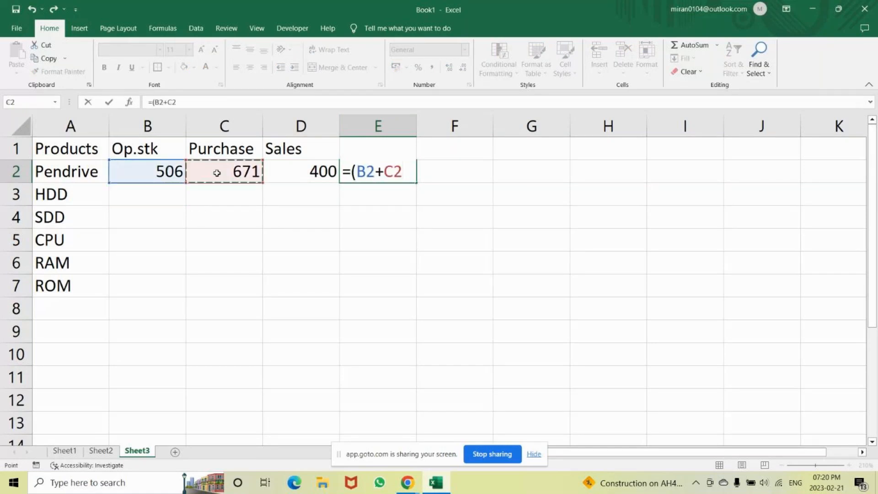
{"action": "type", "text": ")-"}
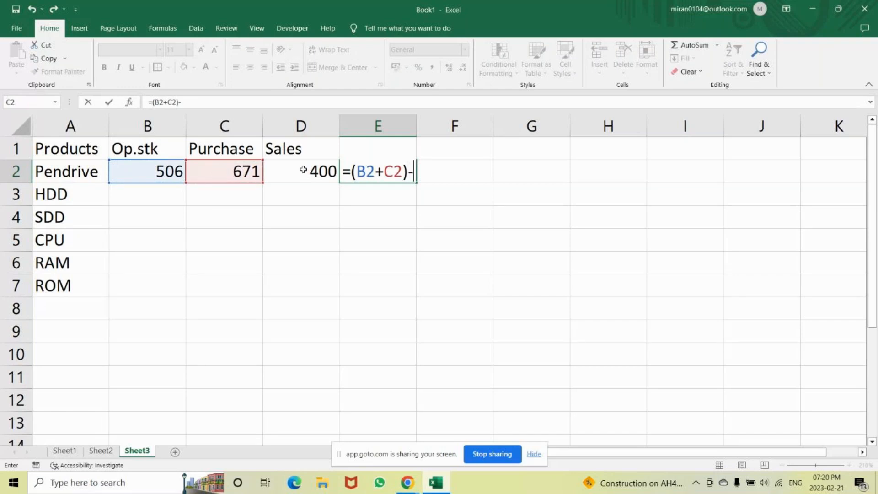
{"action": "left_click", "coordinate": [303, 169]}
{"action": "key", "text": "Return"}
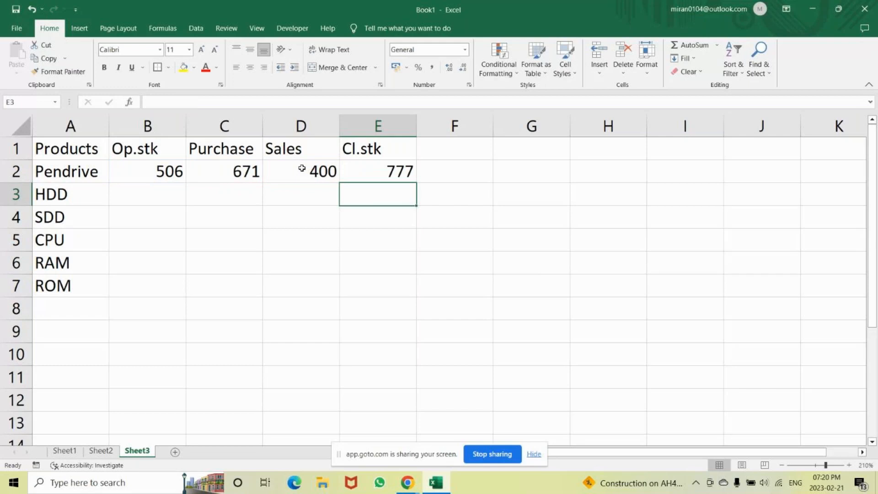
Replace the closing stock formula in E2 with =B2+C2-D2, without parentheses.
{"action": "left_click", "coordinate": [137, 202]}
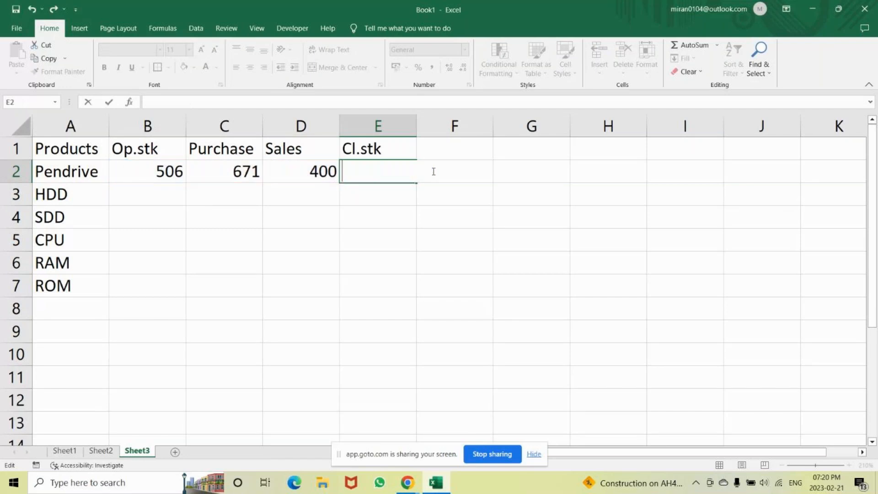
{"action": "type", "text": "="}
{"action": "left_click", "coordinate": [176, 178]}
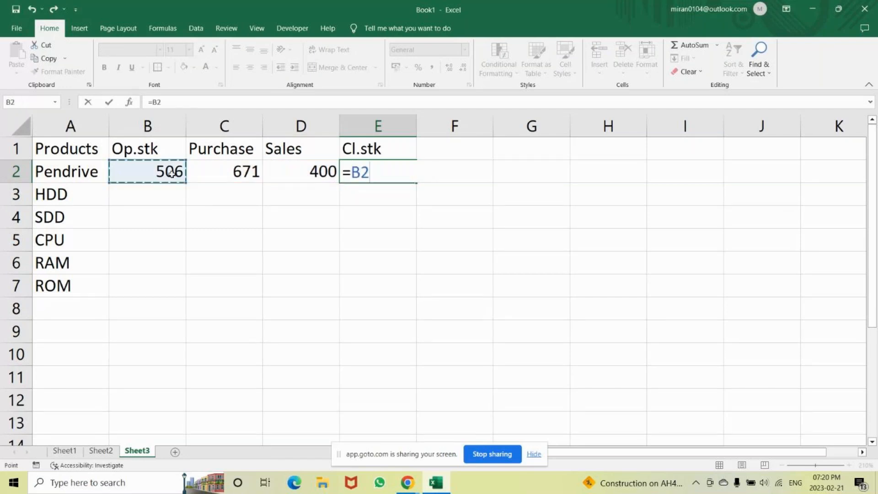
{"action": "type", "text": "+"}
{"action": "left_click", "coordinate": [210, 170]}
{"action": "type", "text": "-"}
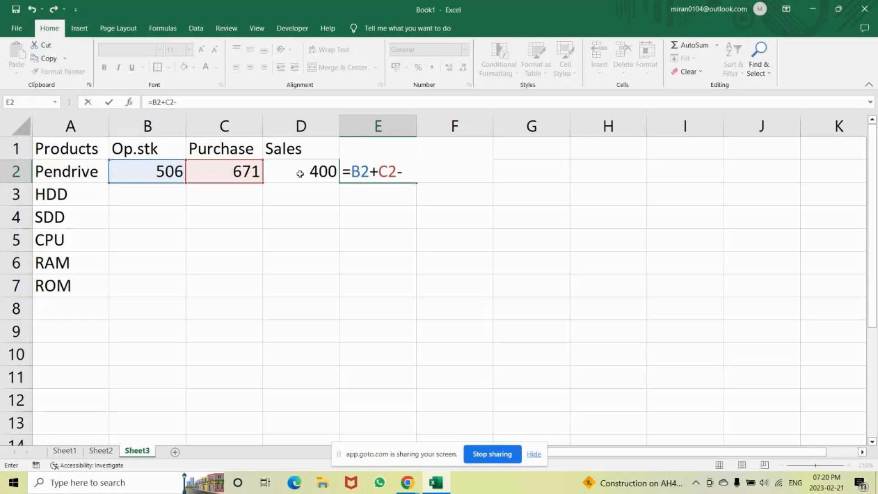
{"action": "left_click", "coordinate": [300, 174]}
{"action": "key", "text": "Return"}
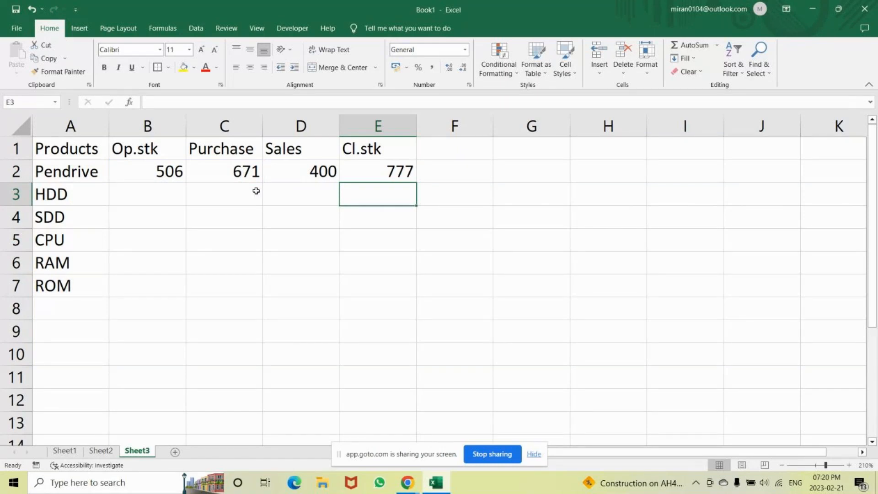
Enter 950 as the HDD opening stock in B3.
{"action": "type", "text": "9"}
{"action": "key", "text": "BackSpace"}
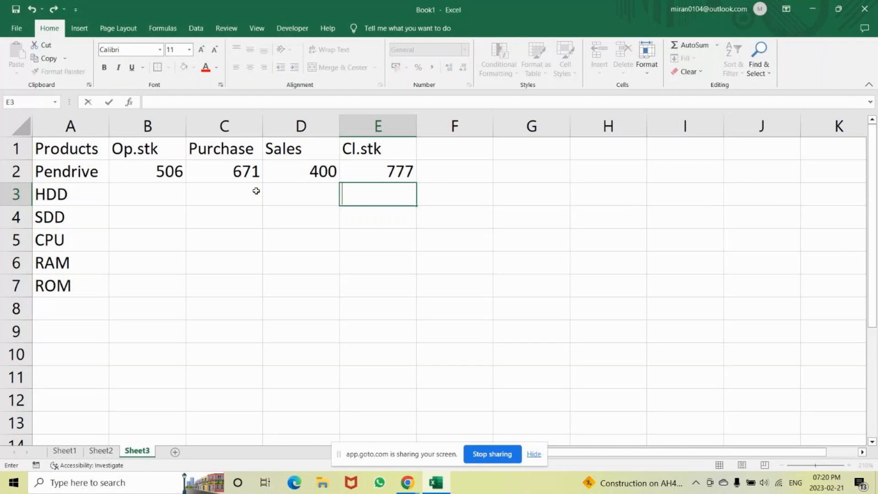
{"action": "left_click", "coordinate": [256, 190]}
{"action": "key", "text": "Left"}
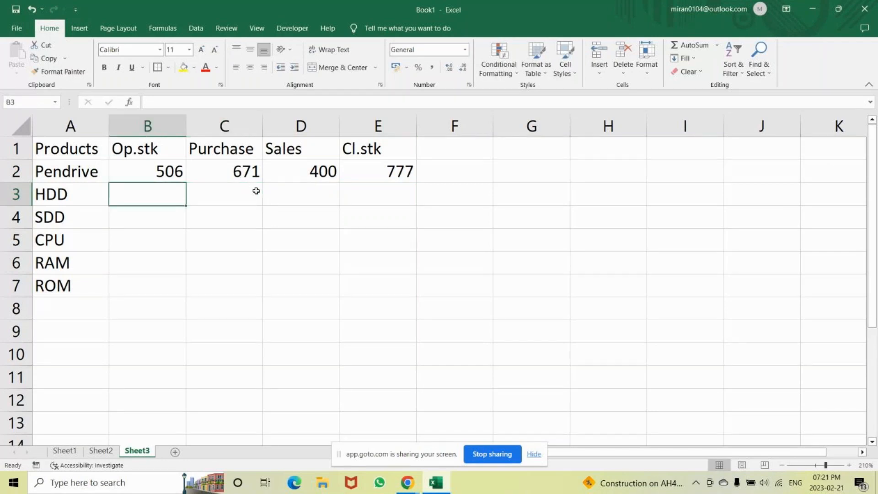
{"action": "type", "text": "950"}
{"action": "key", "text": "Return"}
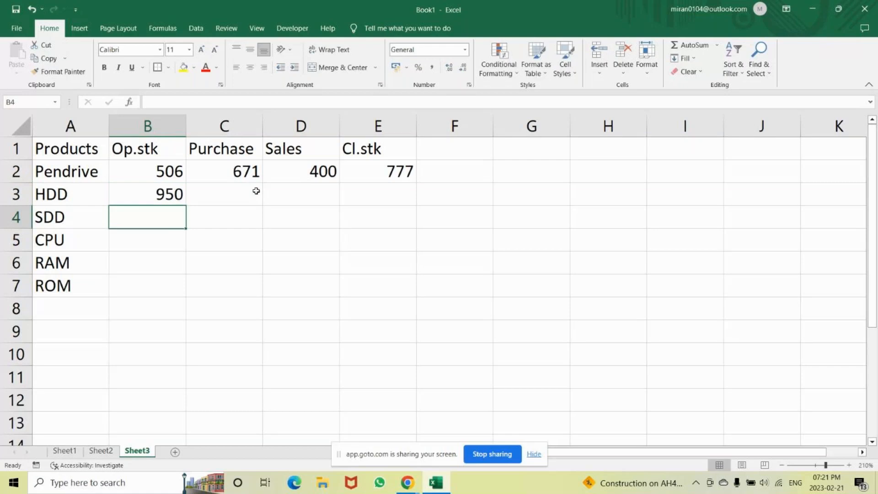
Enter the remaining opening stock figures in B4:B7: SDD 930, CPU 655, RAM 874 and ROM 521.
{"action": "type", "text": "93"}
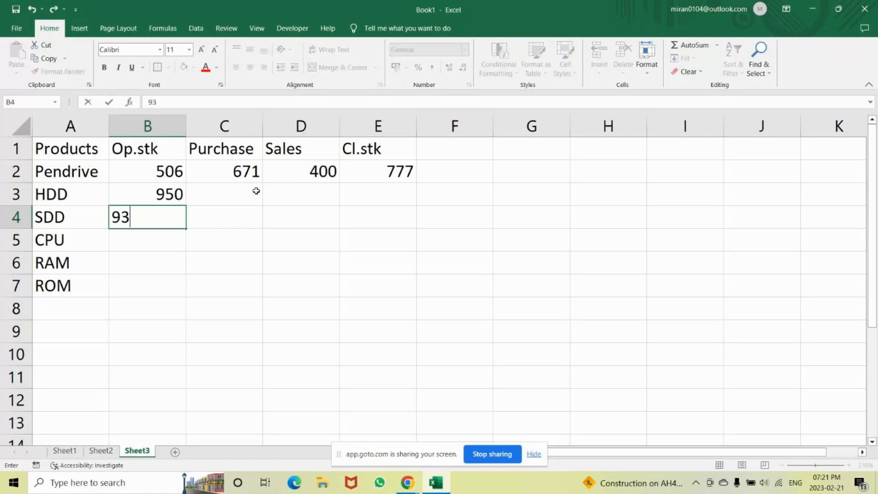
{"action": "type", "text": "0"}
{"action": "key", "text": "Return"}
{"action": "type", "text": "655"}
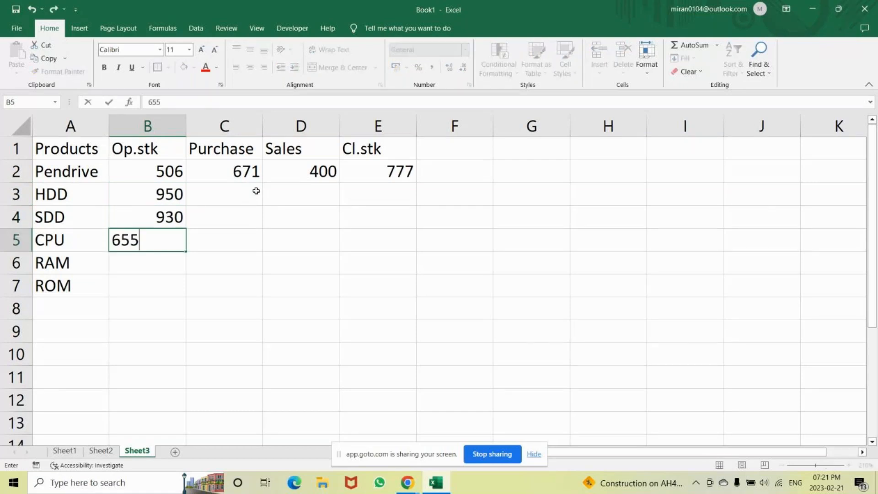
{"action": "key", "text": "Return"}
{"action": "type", "text": "874"}
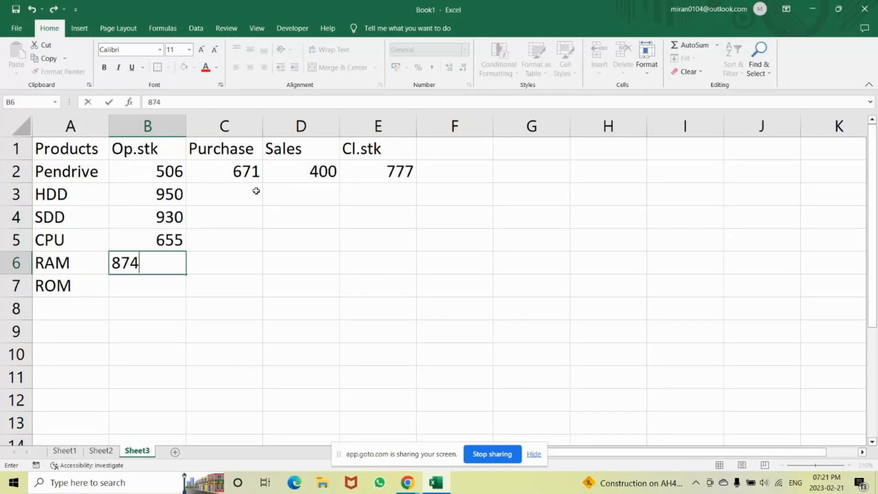
{"action": "key", "text": "Return"}
{"action": "type", "text": "521"}
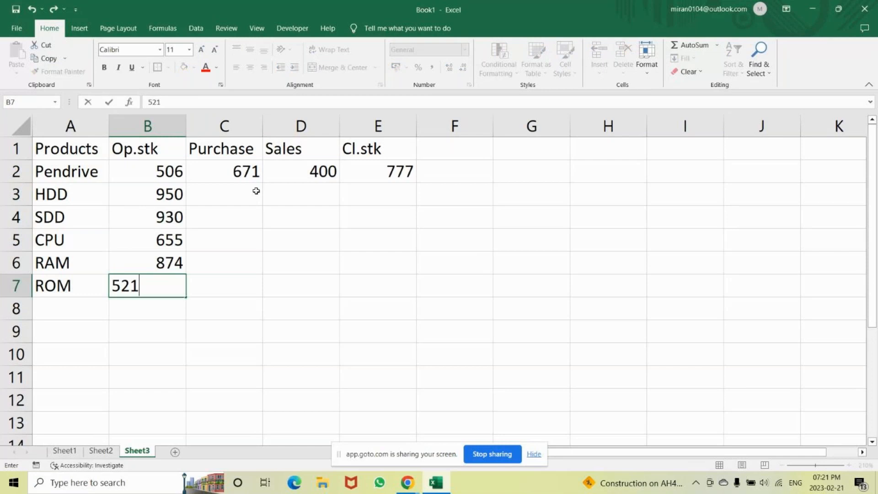
{"action": "key", "text": "Return"}
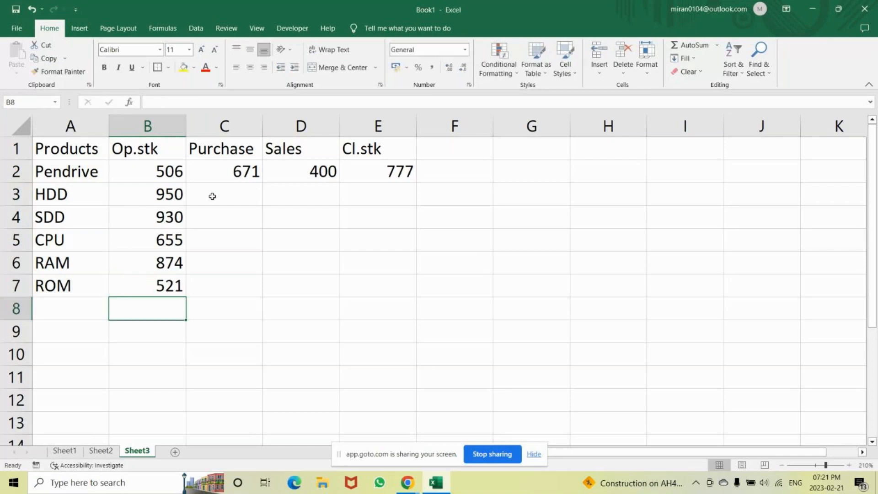
Enter the purchase figures 851 for HDD in C3 and 364 for SDD in C4.
{"action": "left_click", "coordinate": [212, 196]}
{"action": "type", "text": "8"}
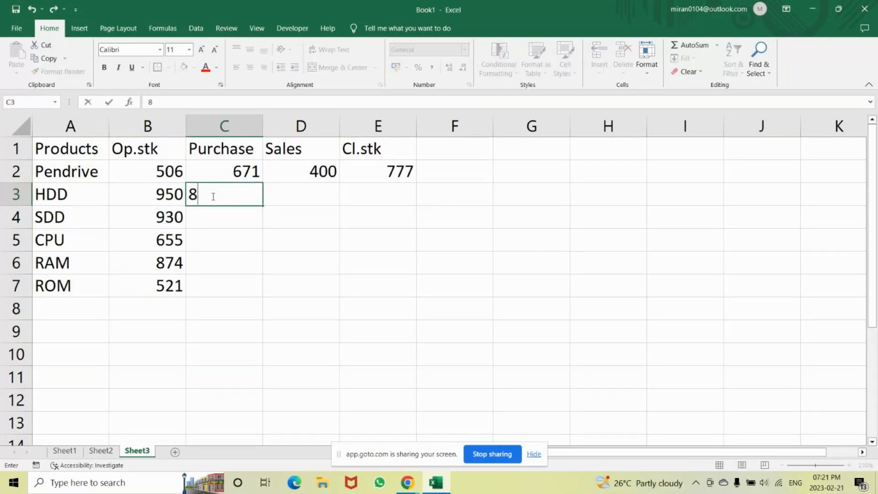
{"action": "type", "text": "51"}
{"action": "key", "text": "Return"}
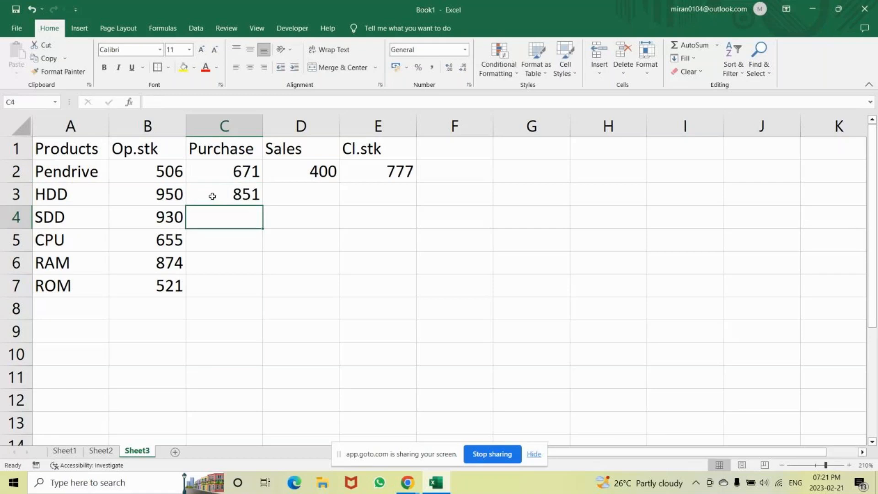
{"action": "type", "text": "364"}
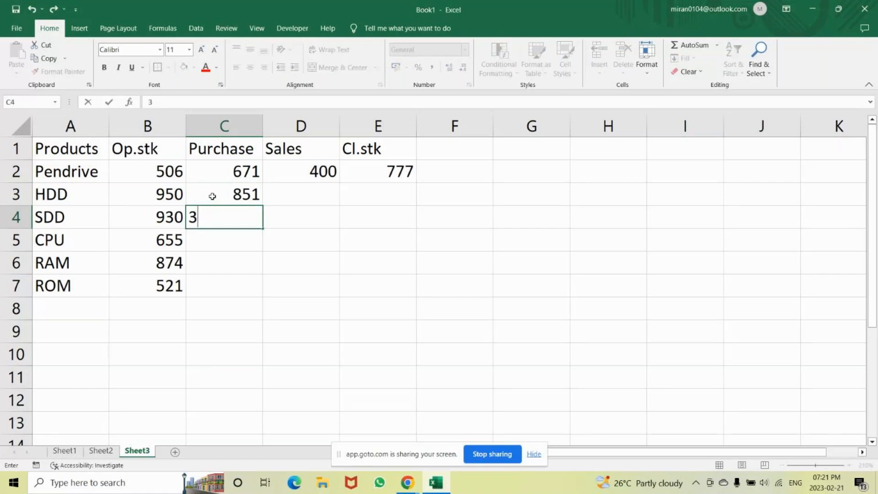
{"action": "key", "text": "Return"}
Enter the purchase figures in C5:C7: CPU 500, RAM 410 and ROM 364.
{"action": "type", "text": "745"}
{"action": "key", "text": "BackSpace"}
{"action": "key", "text": "BackSpace"}
{"action": "key", "text": "BackSpace"}
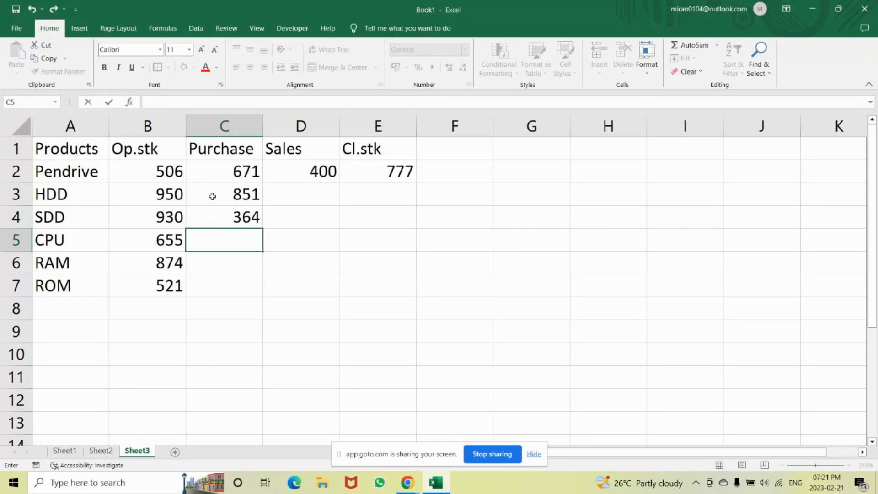
{"action": "type", "text": "500'"}
{"action": "key", "text": "BackSpace"}
{"action": "key", "text": "Return"}
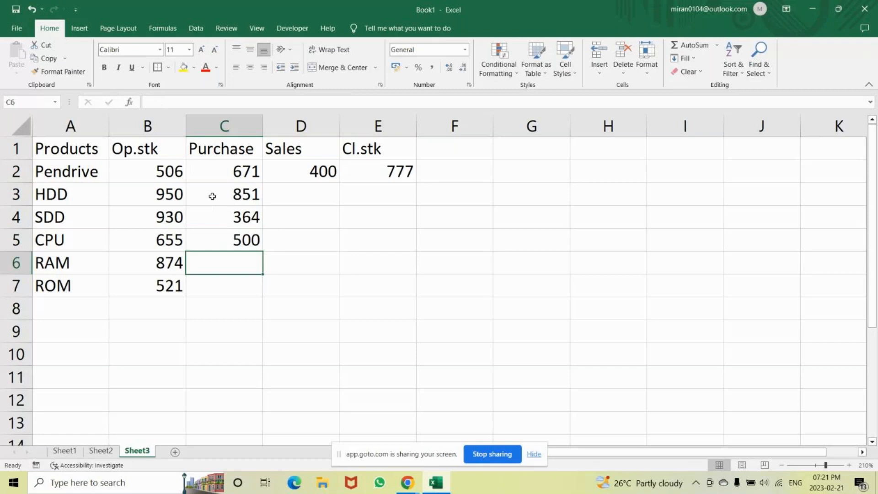
{"action": "type", "text": "410"}
{"action": "key", "text": "Return"}
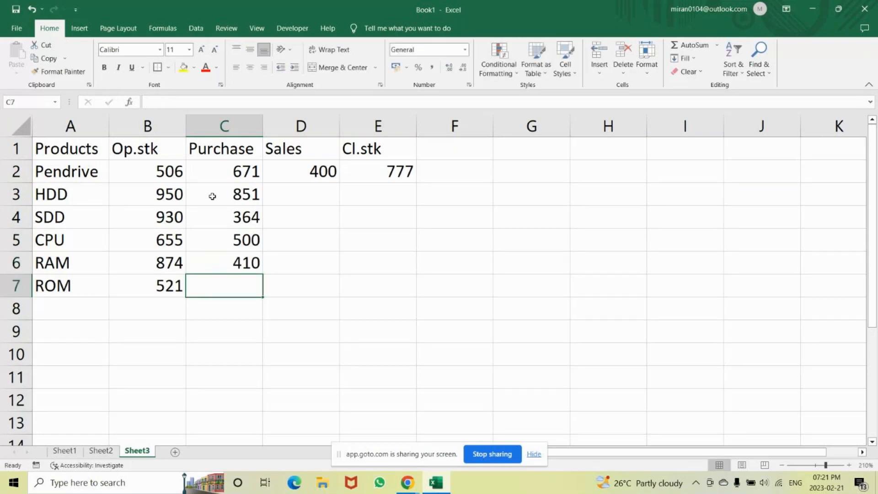
{"action": "type", "text": "364"}
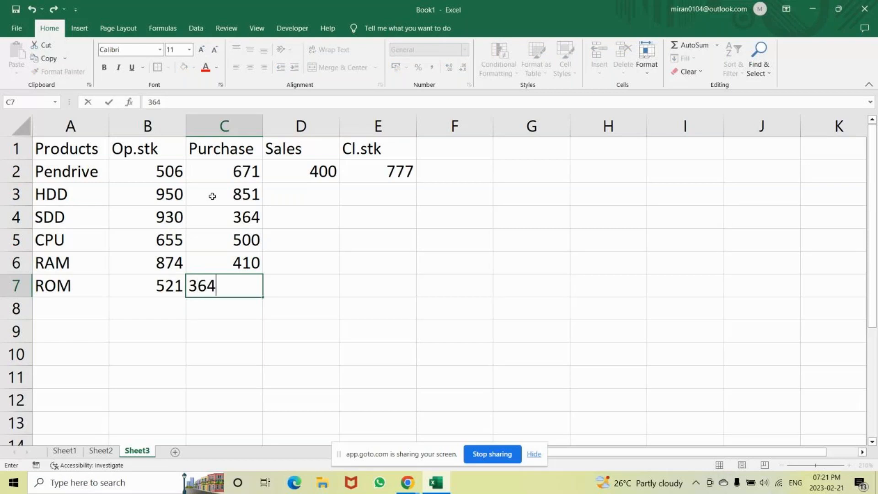
{"action": "key", "text": "Return"}
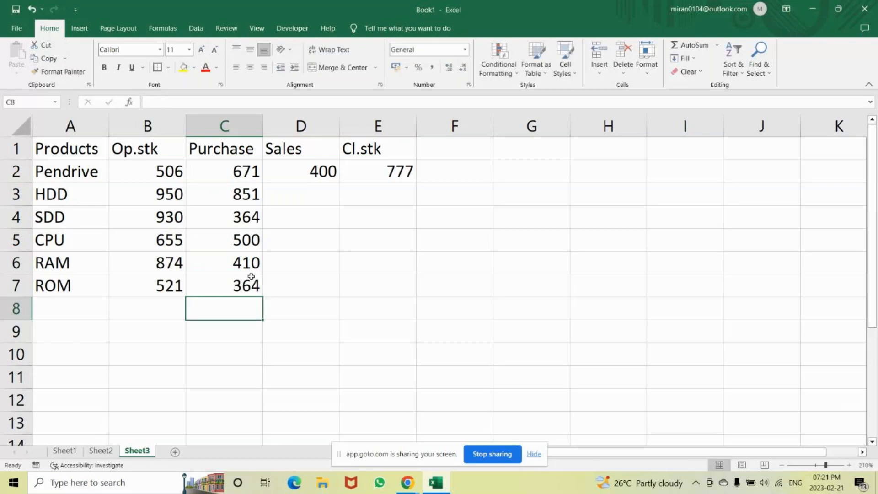
Enter the sales figures 999 for HDD in D3 and 455 for SDD in D4.
{"action": "left_click", "coordinate": [315, 198]}
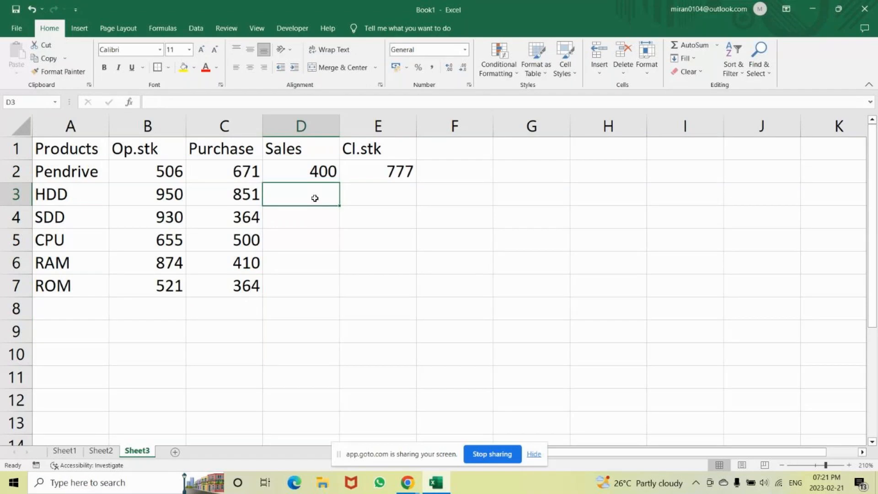
{"action": "type", "text": "999"}
{"action": "key", "text": "Return"}
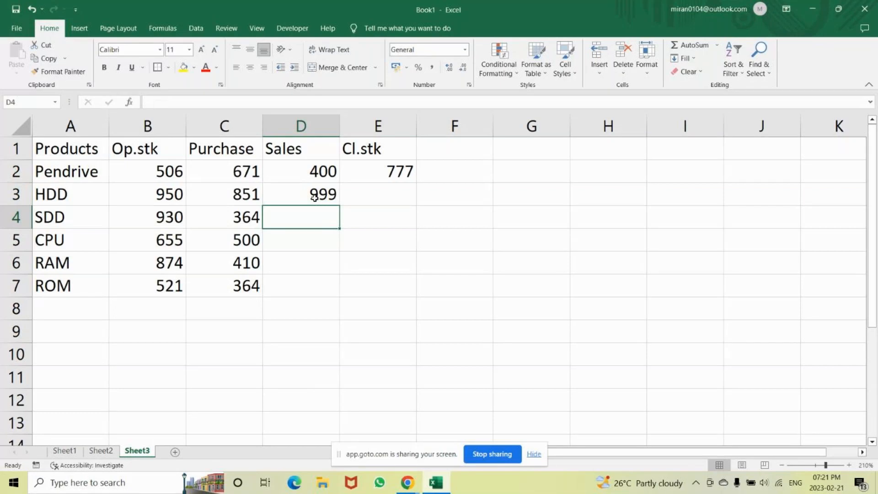
{"action": "type", "text": "45"}
{"action": "key", "text": "BackSpace"}
{"action": "type", "text": "55"}
{"action": "key", "text": "Return"}
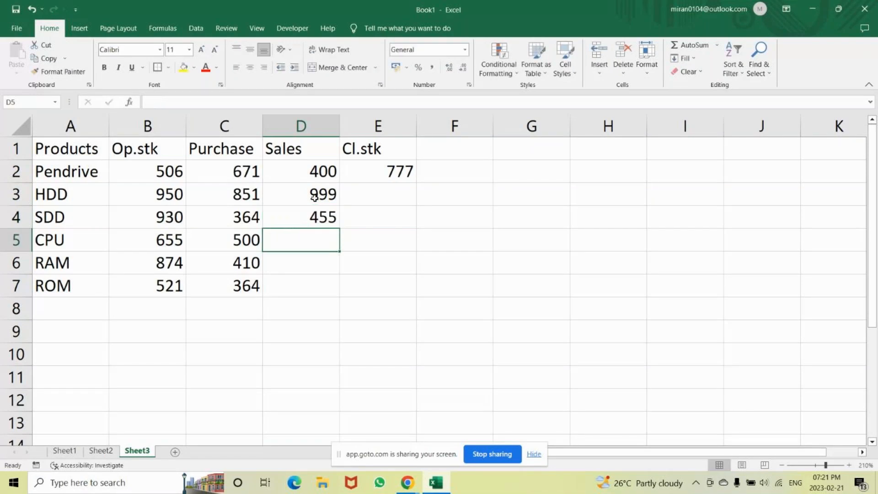
Enter the sales figures in D5:D7: CPU 760, RAM 965 and ROM 663.
{"action": "type", "text": "7600"}
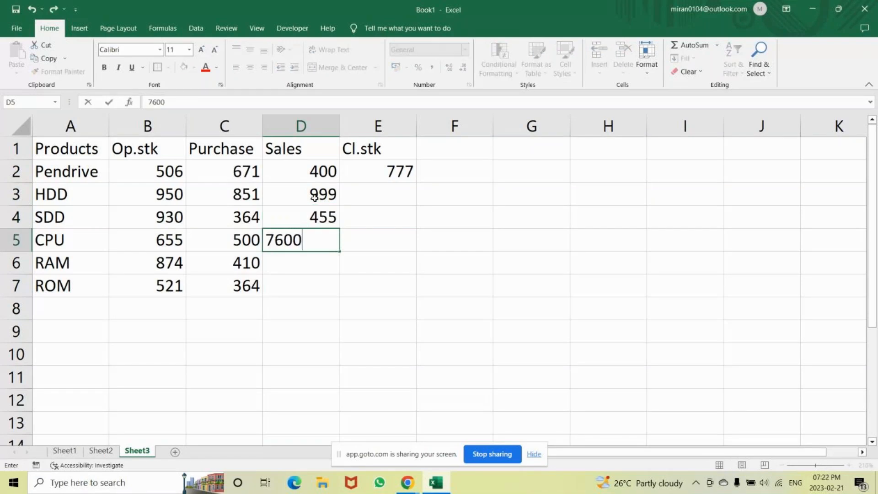
{"action": "key", "text": "BackSpace"}
{"action": "key", "text": "Return"}
{"action": "type", "text": "965"}
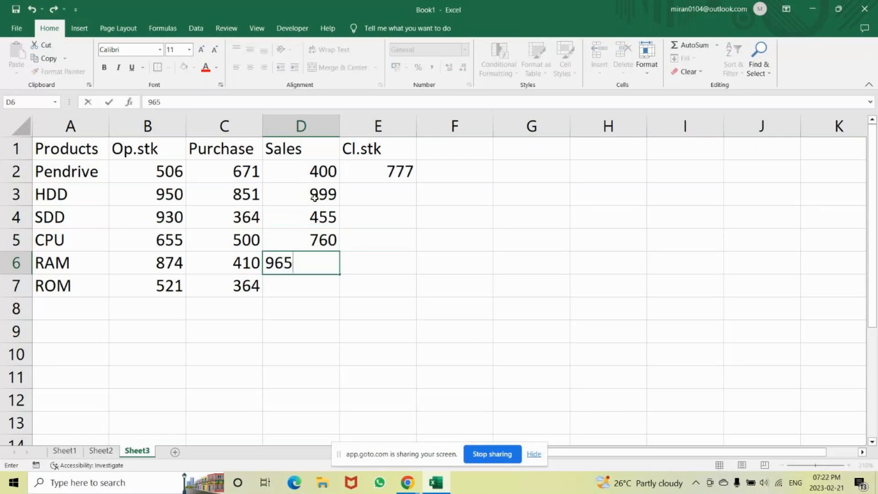
{"action": "key", "text": "Return"}
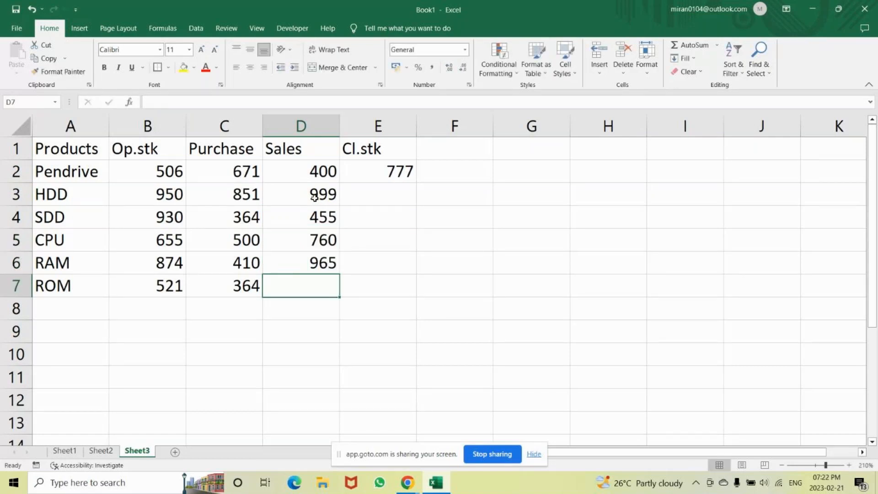
{"action": "type", "text": "663"}
{"action": "key", "text": "Return"}
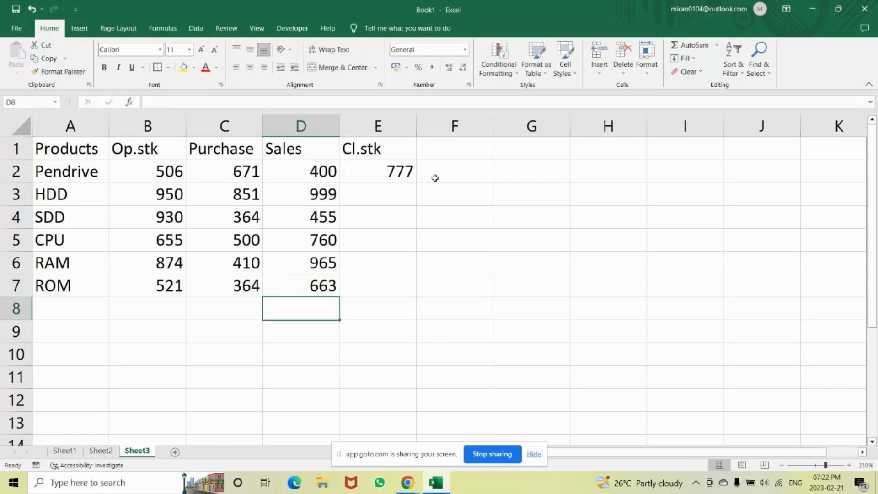
Copy the closing stock formula from E2 down to E7 and check the copied formulas.
{"action": "left_click", "coordinate": [413, 179]}
{"action": "left_click_drag", "start_coordinate": [416, 183], "coordinate": [416, 293]}
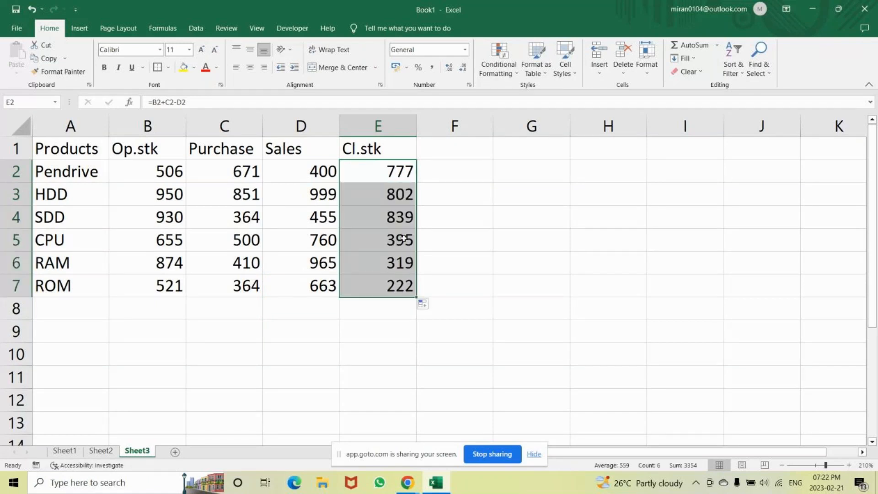
{"action": "left_click", "coordinate": [398, 284]}
{"action": "left_click", "coordinate": [399, 263]}
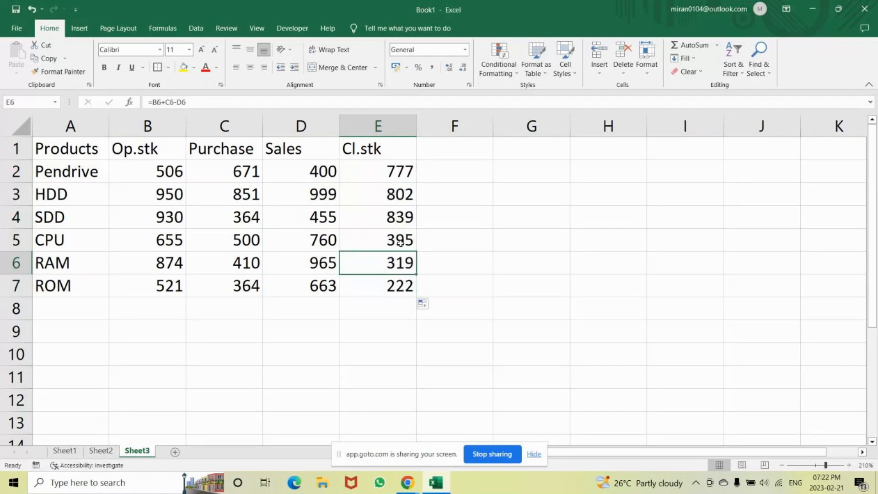
{"action": "left_click", "coordinate": [401, 238]}
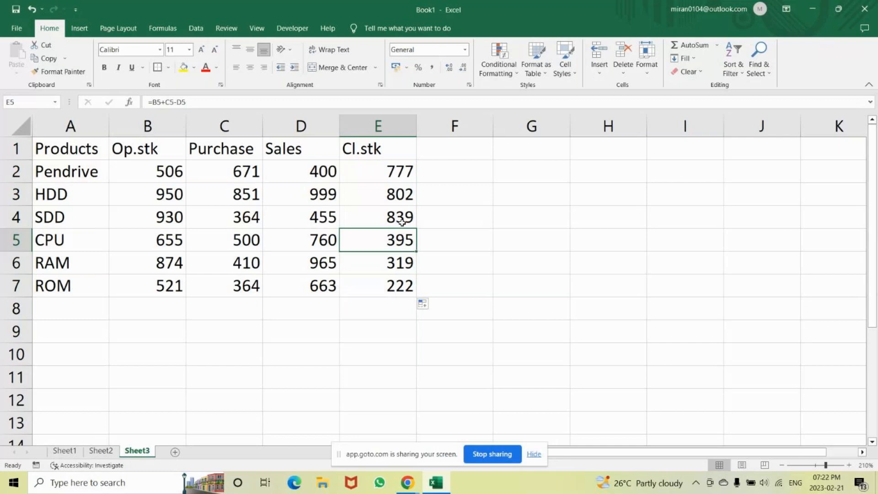
Set the SDD purchase in C4 to 200.
{"action": "left_click", "coordinate": [256, 219]}
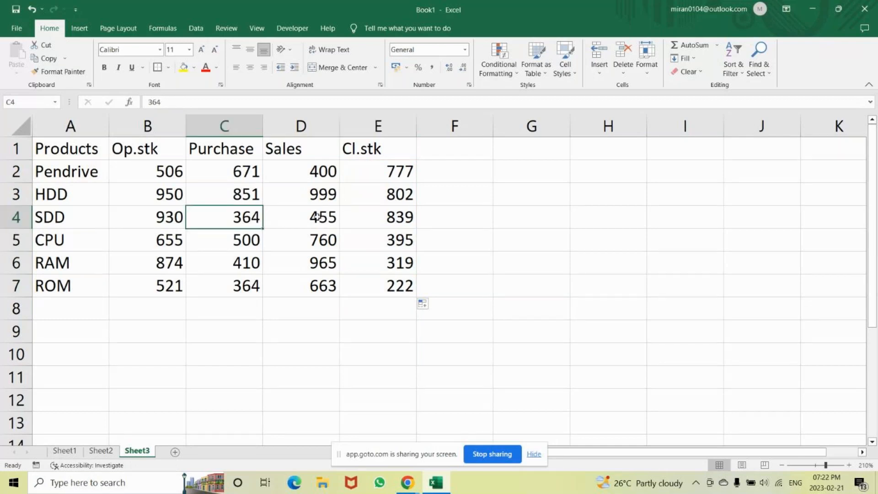
{"action": "left_click", "coordinate": [318, 217]}
{"action": "left_click", "coordinate": [246, 219]}
{"action": "type", "text": "2"}
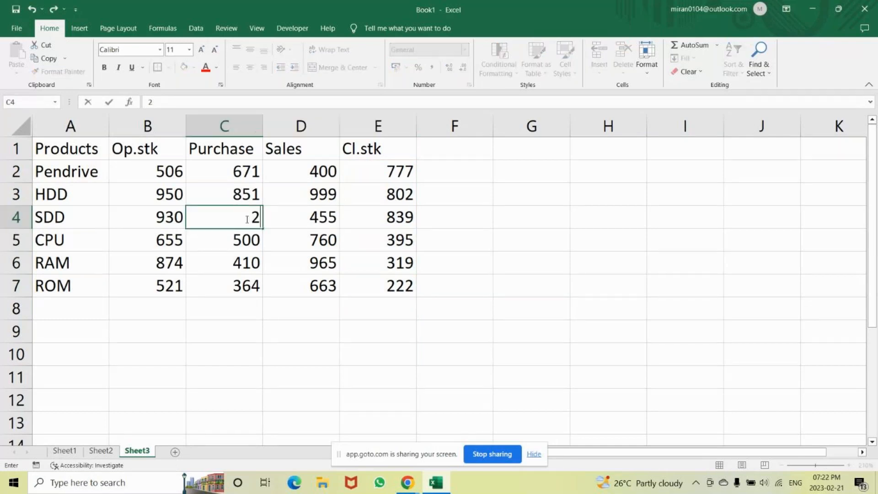
{"action": "type", "text": "00"}
{"action": "key", "text": "Return"}
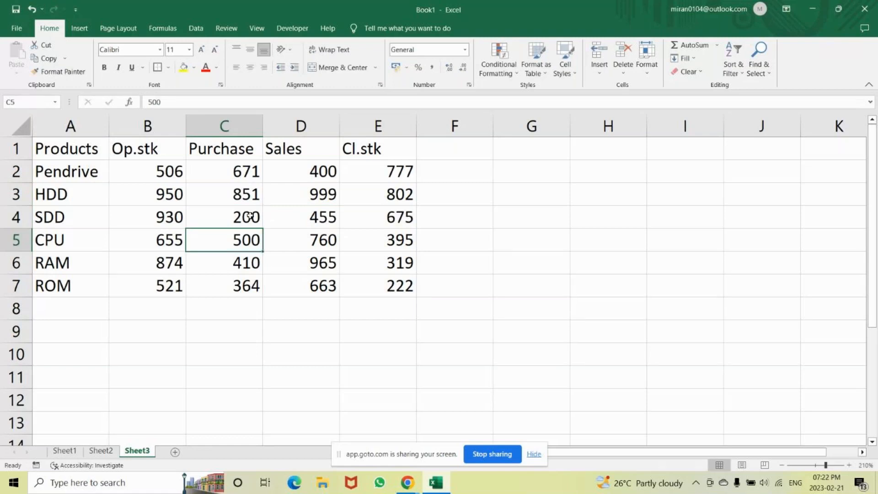
Set the SDD purchase in C4 to 100 and its sales in D4 to 798.
{"action": "left_click", "coordinate": [228, 217]}
{"action": "type", "text": "100"}
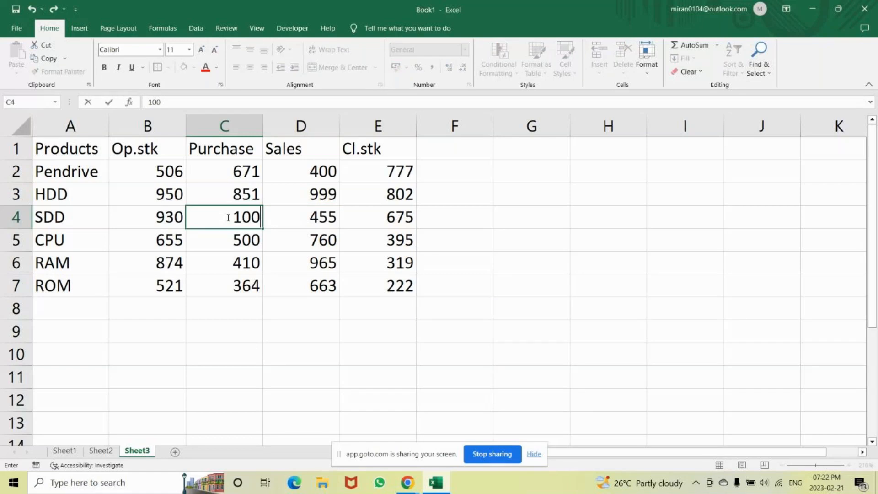
{"action": "key", "text": "Return"}
{"action": "left_click", "coordinate": [311, 217]}
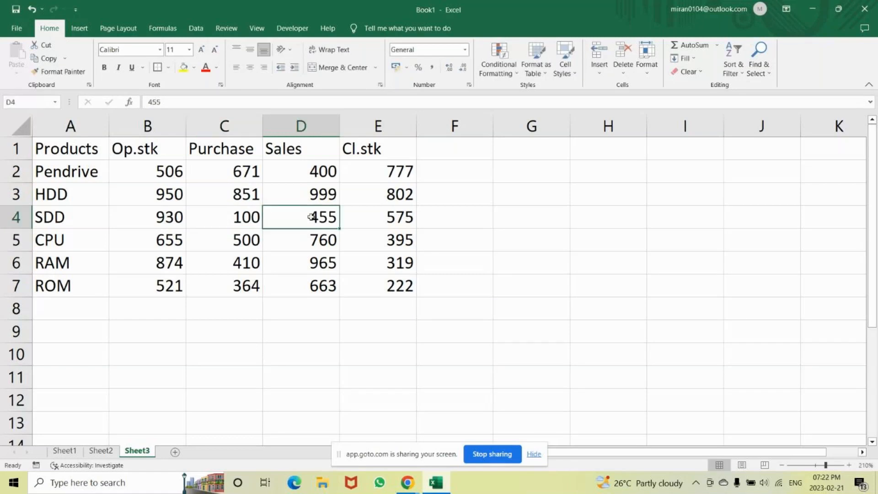
{"action": "type", "text": "7"}
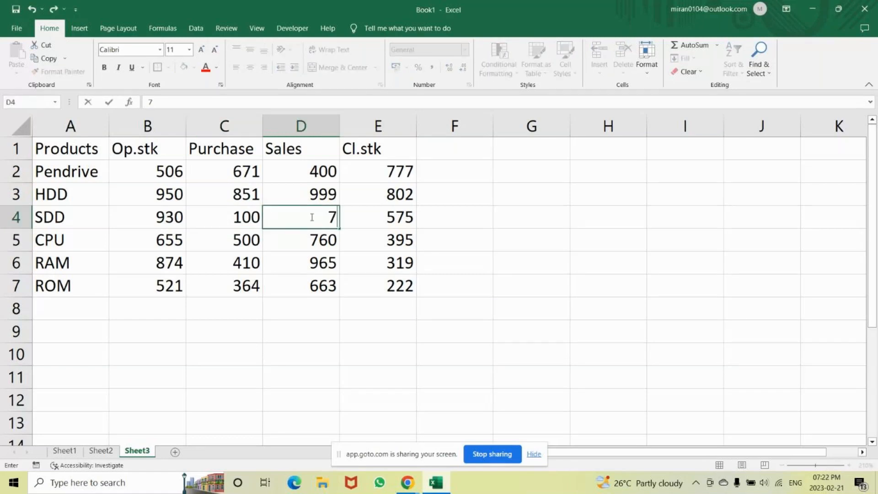
{"action": "type", "text": "98"}
{"action": "key", "text": "Return"}
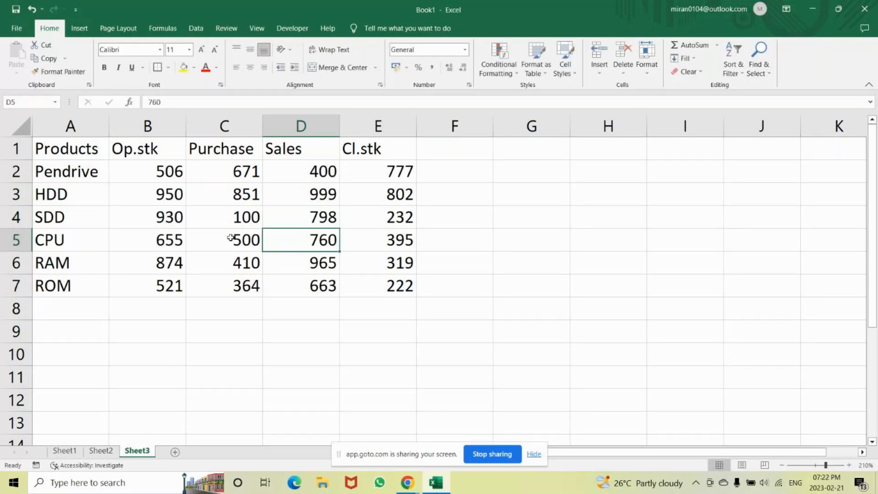
Set the CPU purchase in C5 to 633 and review the closing stock cells in column E.
{"action": "left_click", "coordinate": [251, 241]}
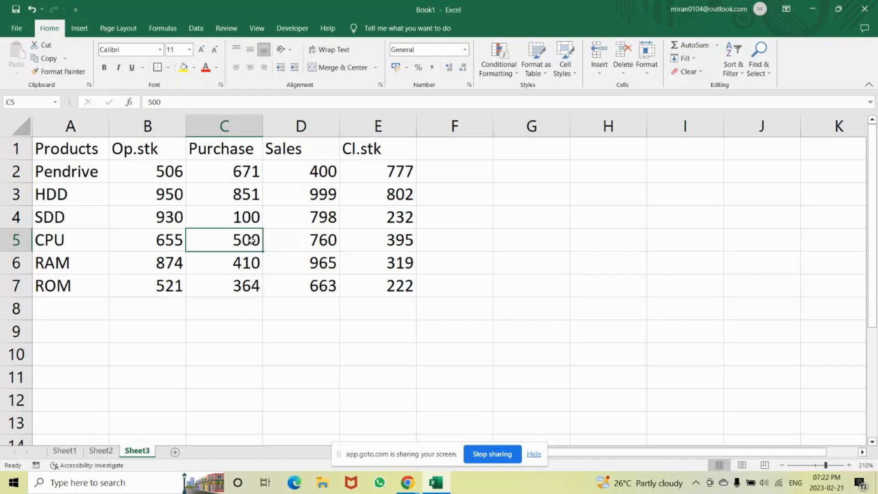
{"action": "type", "text": "633"}
{"action": "key", "text": "Return"}
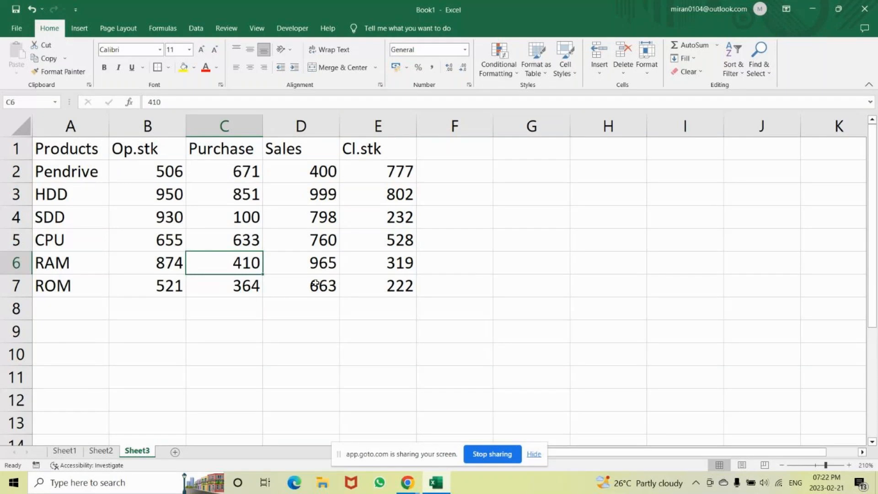
{"action": "left_click", "coordinate": [315, 284]}
{"action": "left_click", "coordinate": [402, 197]}
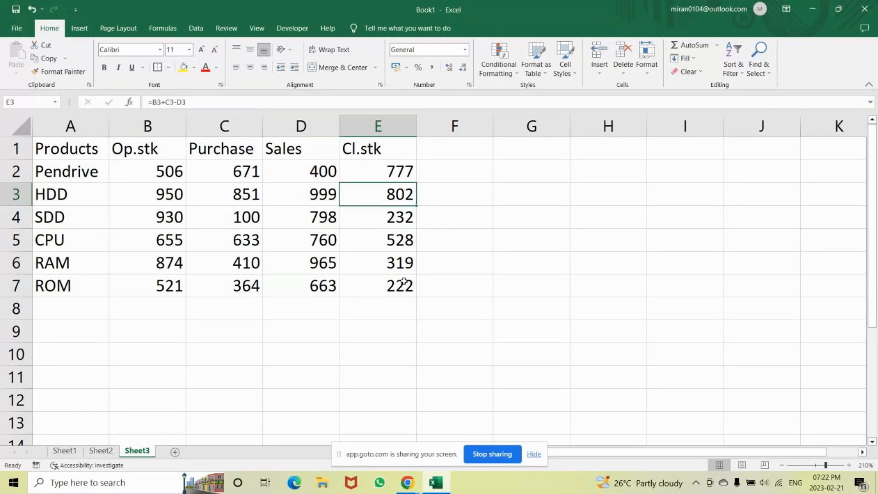
{"action": "key", "text": "Down"}
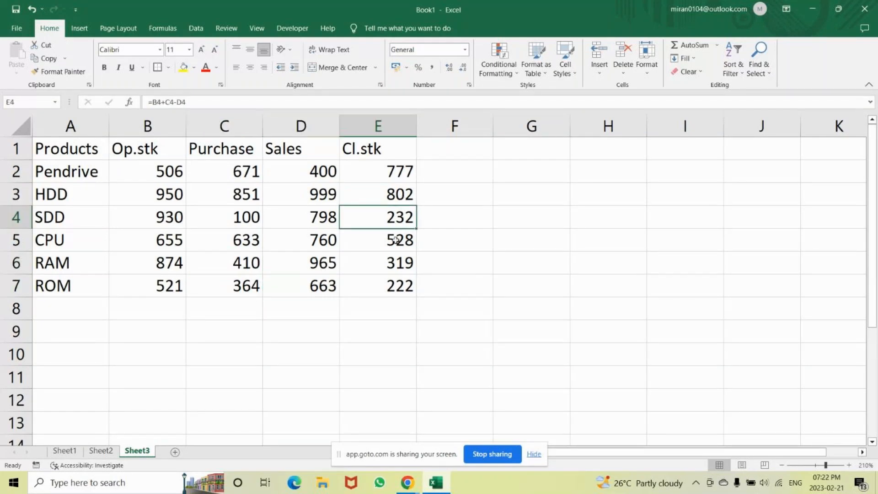
{"action": "left_click", "coordinate": [396, 240]}
{"action": "left_click", "coordinate": [402, 284]}
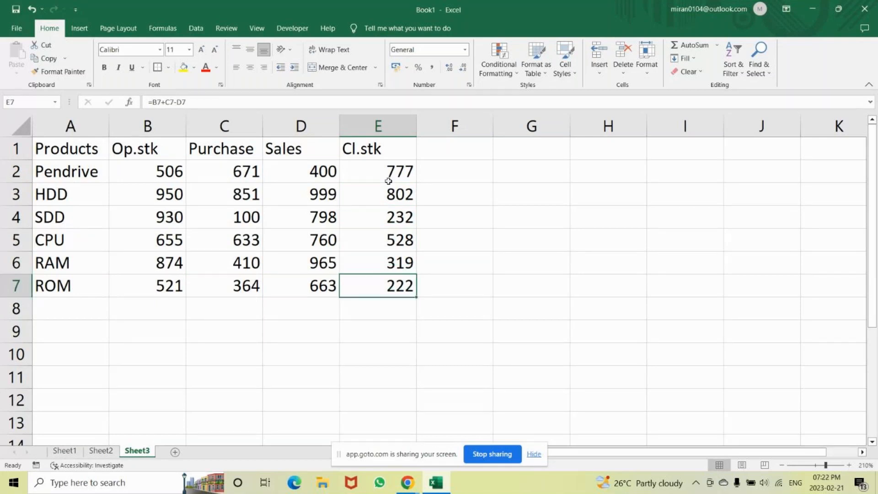
Add all borders to the stock table A1:E7 and fill its header row A1:E1 yellow.
{"action": "left_click_drag", "start_coordinate": [52, 154], "coordinate": [388, 284]}
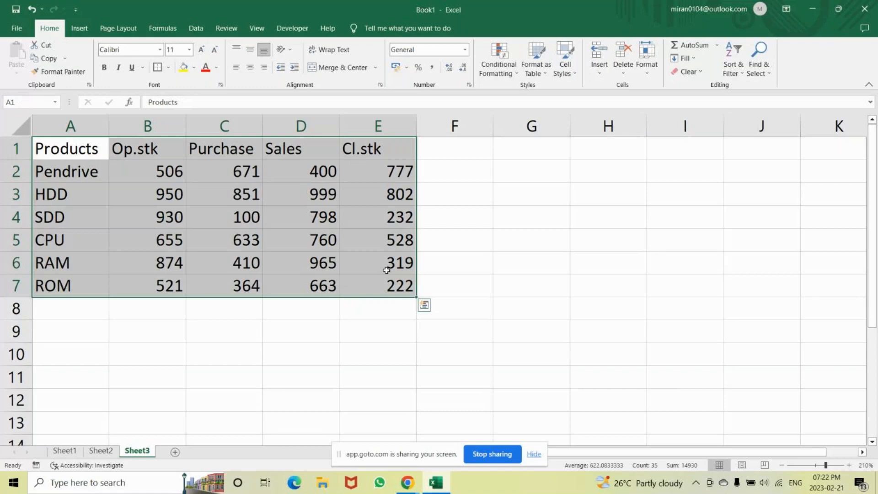
{"action": "left_click", "coordinate": [173, 68]}
{"action": "left_click", "coordinate": [167, 169]}
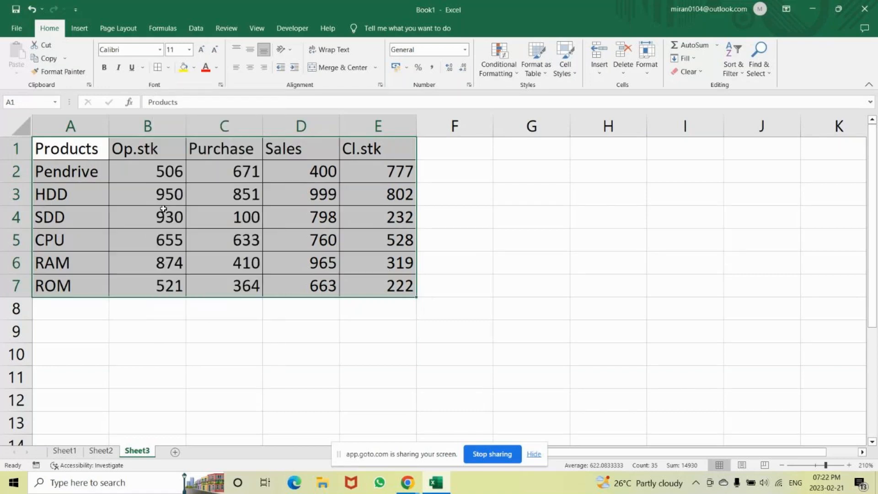
{"action": "left_click", "coordinate": [150, 309]}
{"action": "left_click_drag", "start_coordinate": [71, 147], "coordinate": [389, 151]}
{"action": "left_click", "coordinate": [184, 67]}
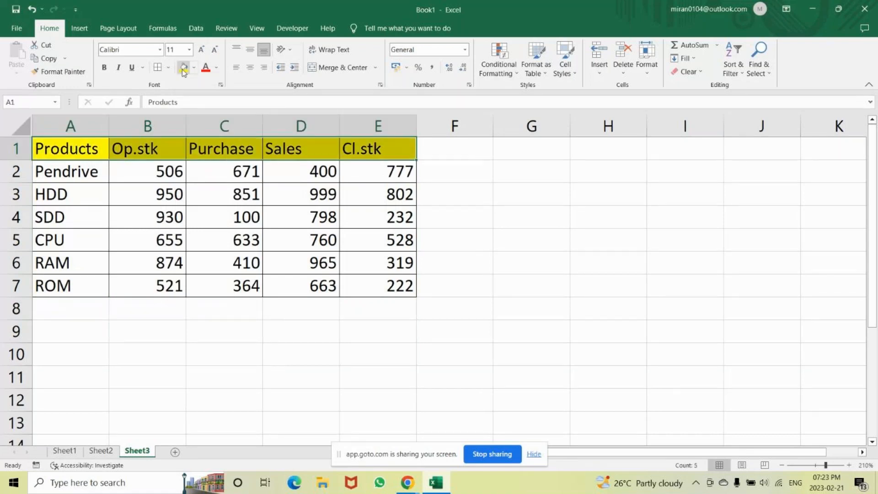
{"action": "left_click", "coordinate": [534, 288]}
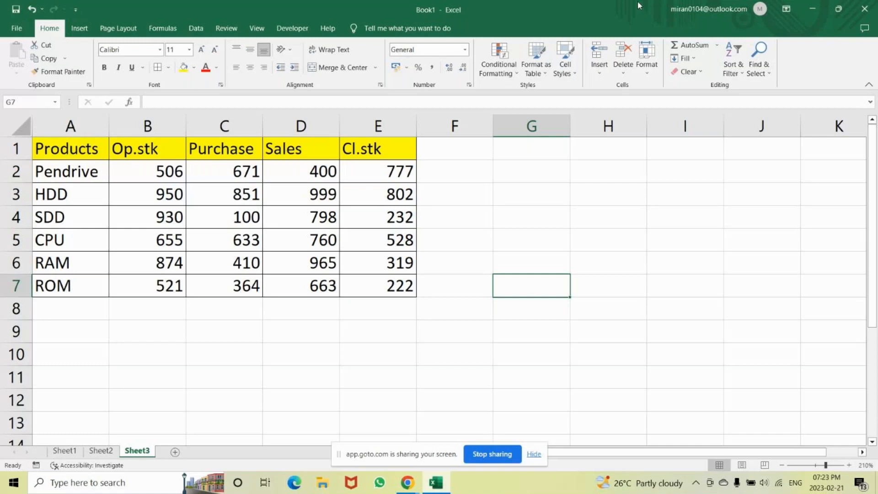
Enter the note "any product <500, hightlight" in cell A9 below the table.
{"action": "left_click", "coordinate": [15, 194]}
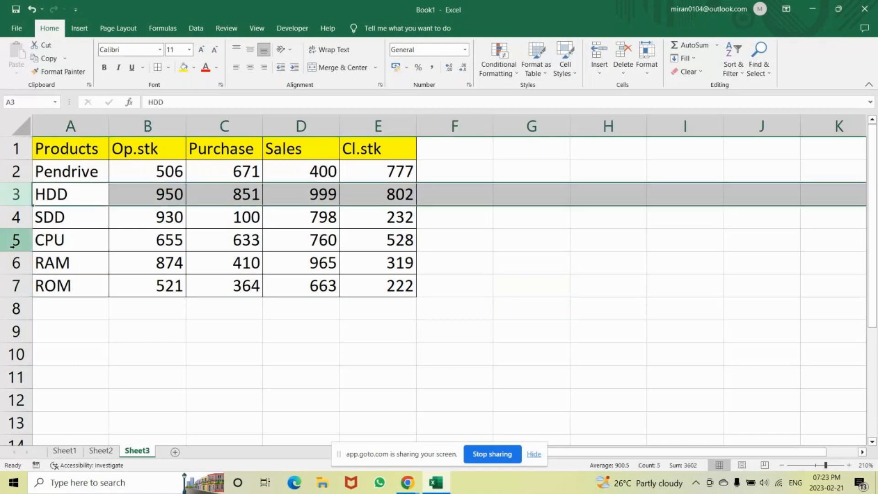
{"action": "left_click", "coordinate": [89, 328]}
{"action": "type", "text": "a"}
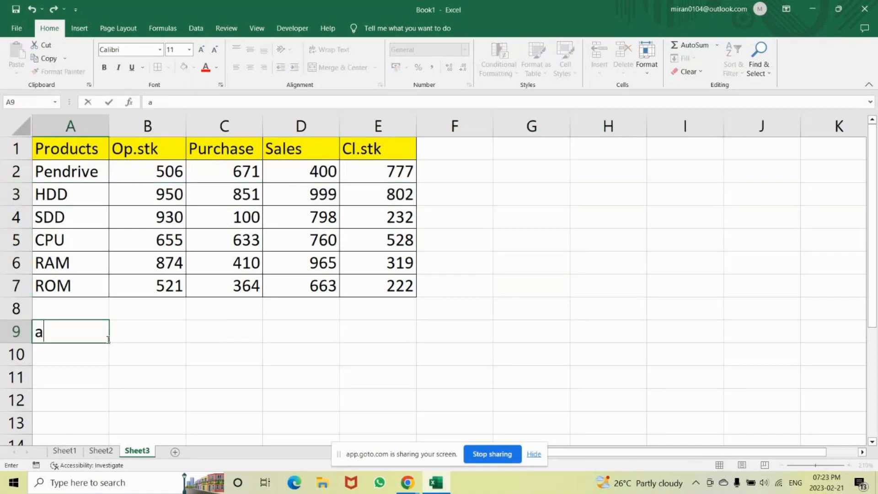
{"action": "type", "text": "ny pro"}
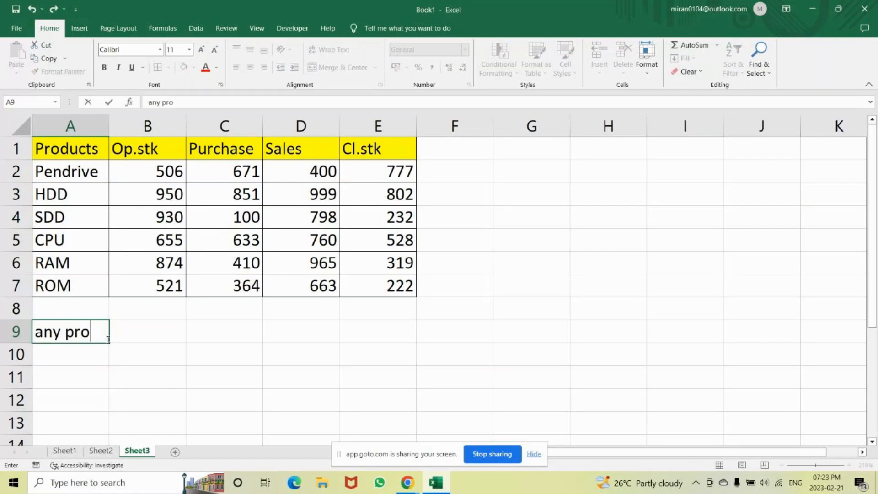
{"action": "type", "text": "duct <500"}
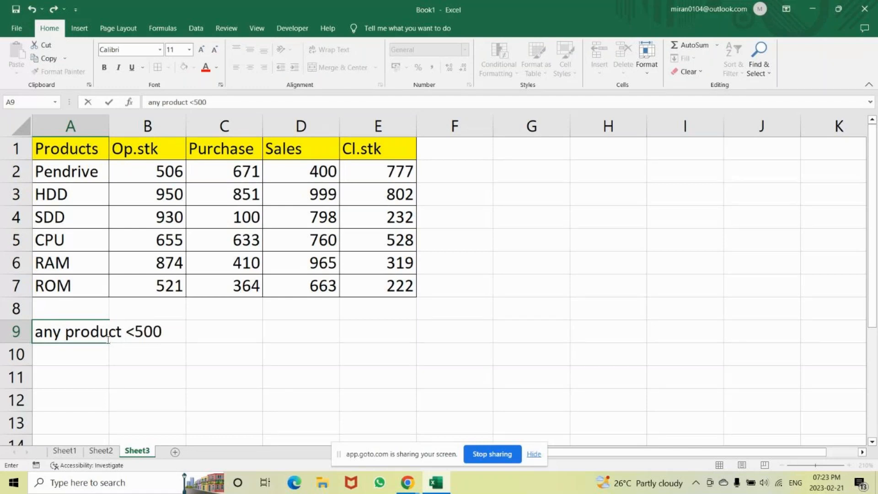
{"action": "type", "text": ", hightlight"}
{"action": "key", "text": "Return"}
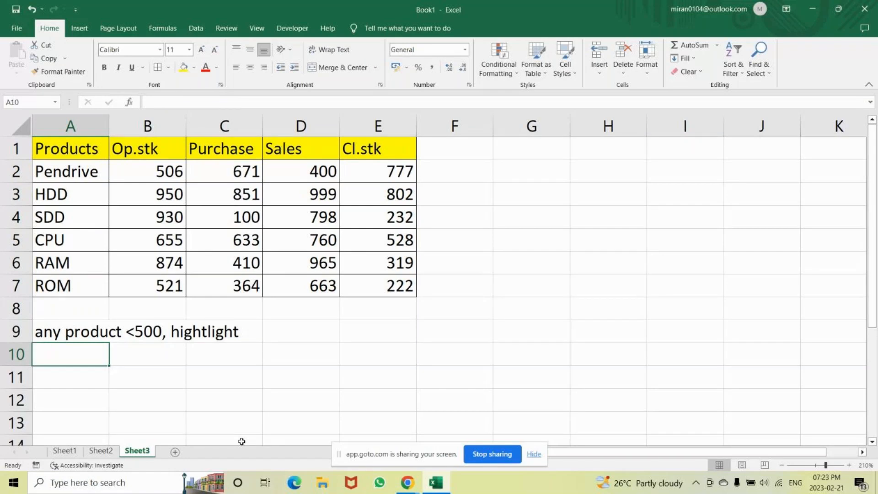
Highlight closing stock values in E2:E7 that are less than 500 with Light Red Fill with Dark Red Text.
{"action": "left_click_drag", "start_coordinate": [378, 171], "coordinate": [379, 273]}
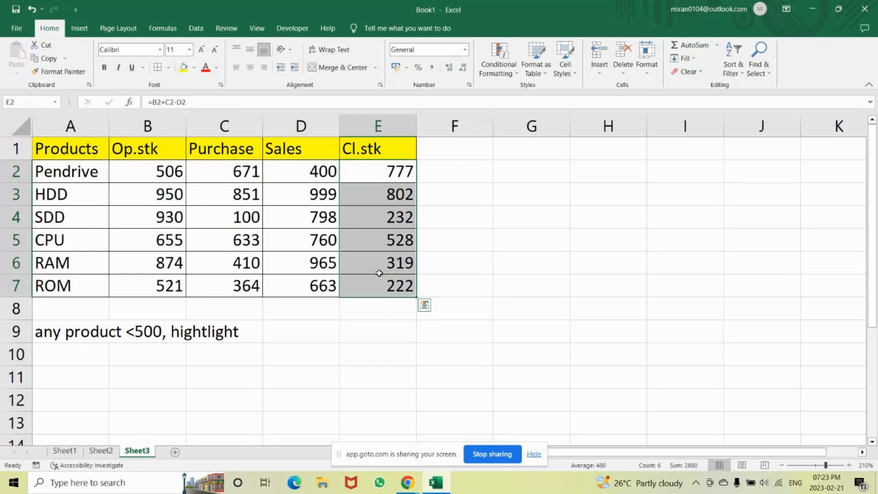
{"action": "left_click", "coordinate": [499, 69]}
{"action": "mouse_move", "coordinate": [538, 93]}
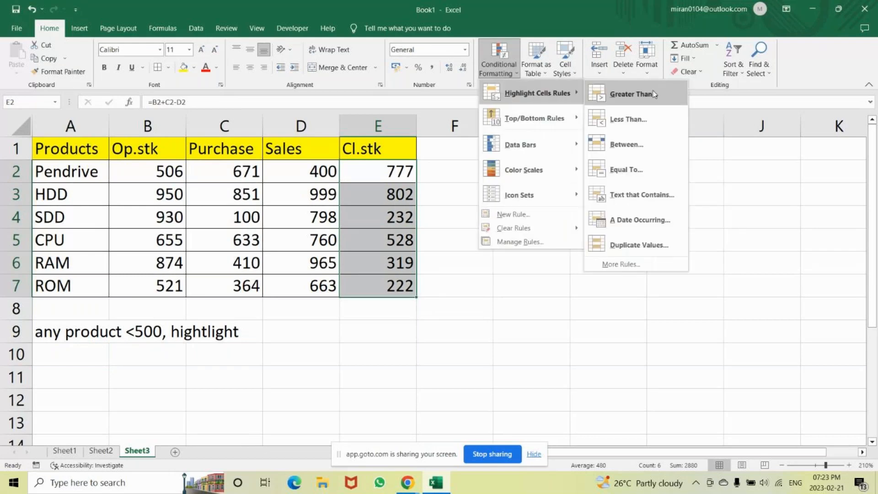
{"action": "left_click", "coordinate": [636, 118]}
{"action": "type", "text": "500"}
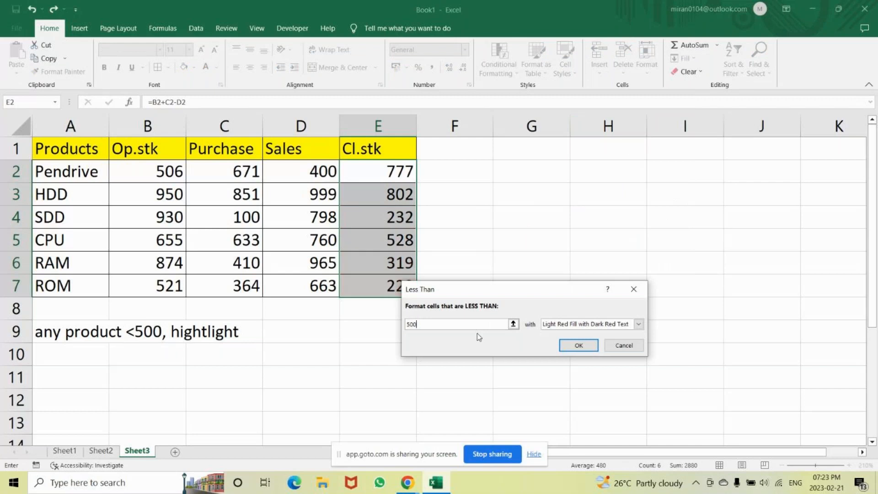
{"action": "left_click", "coordinate": [579, 347]}
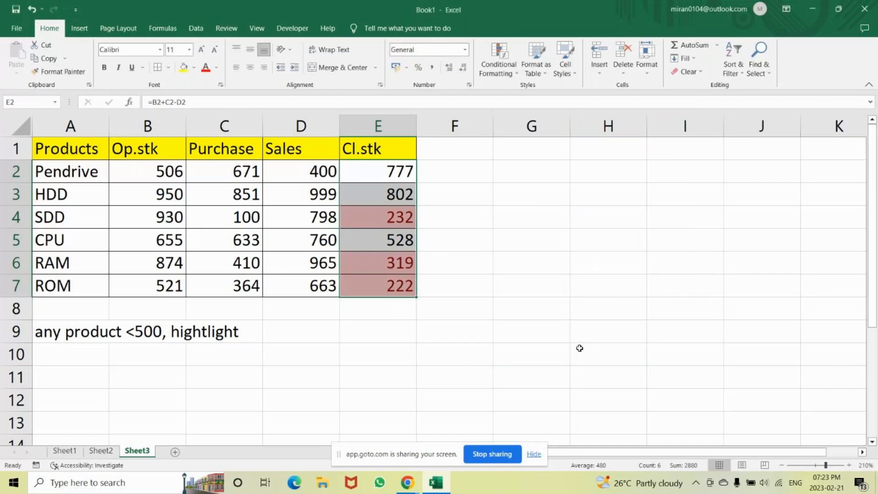
Examine which closing stock cells are highlighted and compare them with their complete product rows.
{"action": "left_click", "coordinate": [356, 222]}
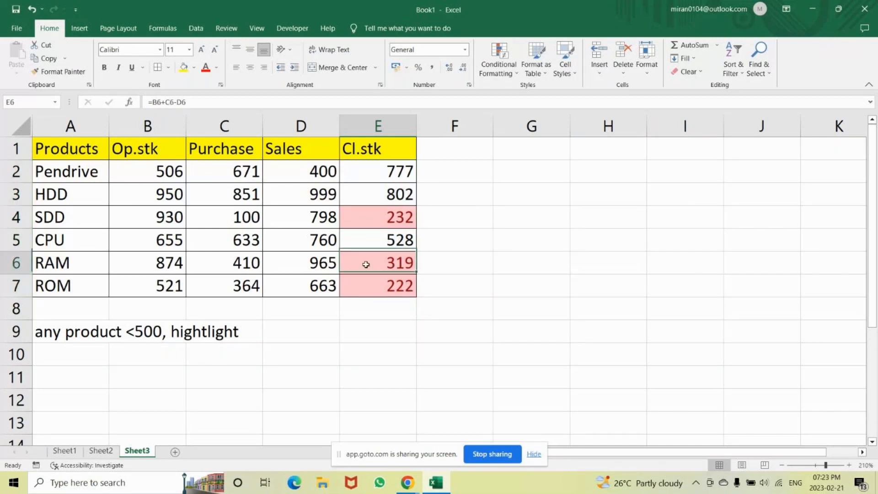
{"action": "left_click", "coordinate": [2, 223]}
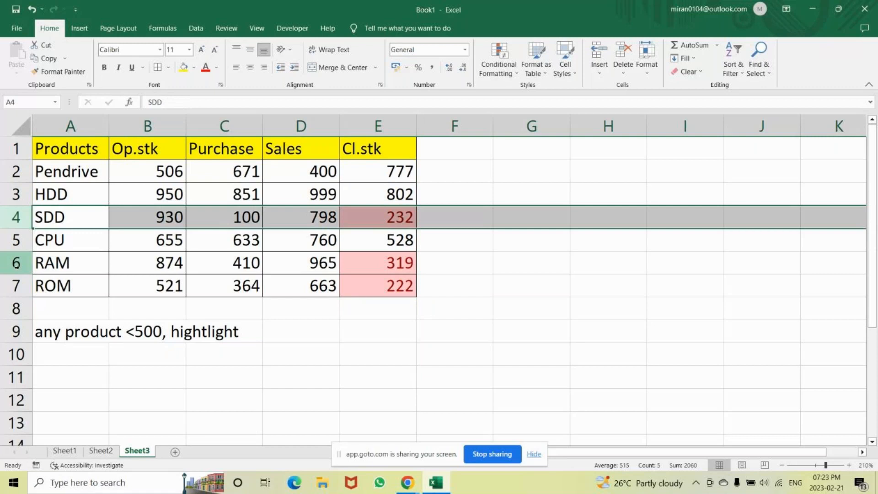
{"action": "left_click", "coordinate": [7, 287]}
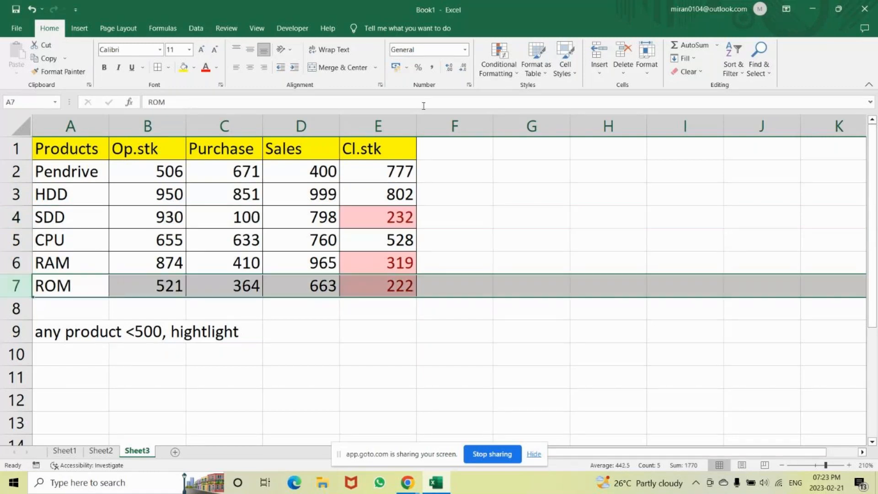
{"action": "left_click", "coordinate": [101, 452]}
{"action": "left_click", "coordinate": [138, 452]}
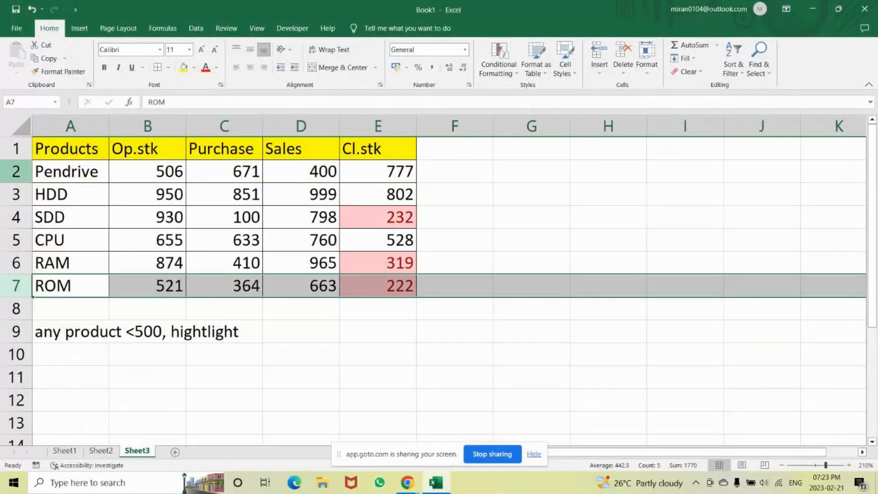
{"action": "left_click", "coordinate": [16, 171]}
{"action": "left_click", "coordinate": [8, 241]}
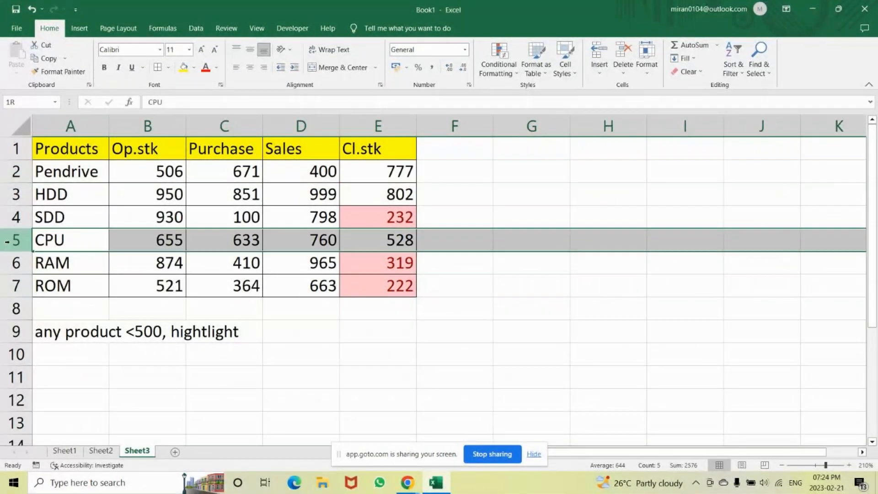
{"action": "left_click", "coordinate": [14, 285]}
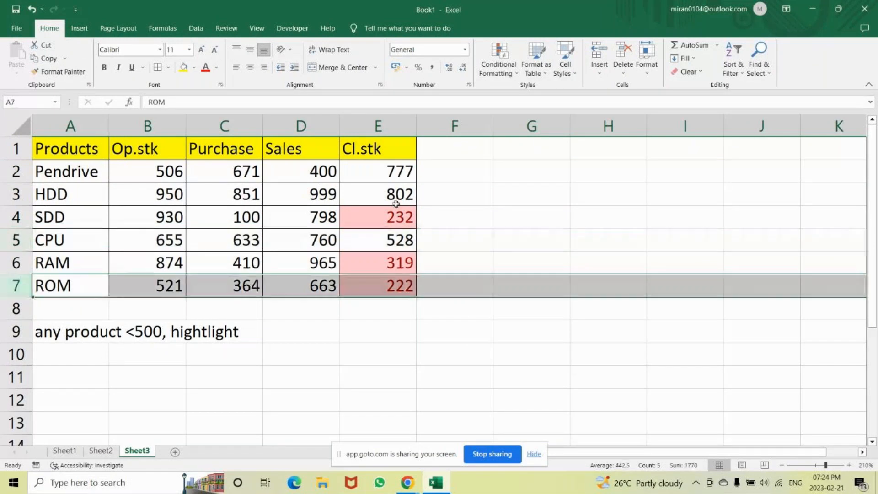
Clear the conditional formatting rules from the entire sheet.
{"action": "left_click_drag", "start_coordinate": [397, 179], "coordinate": [379, 282]}
{"action": "left_click", "coordinate": [499, 66]}
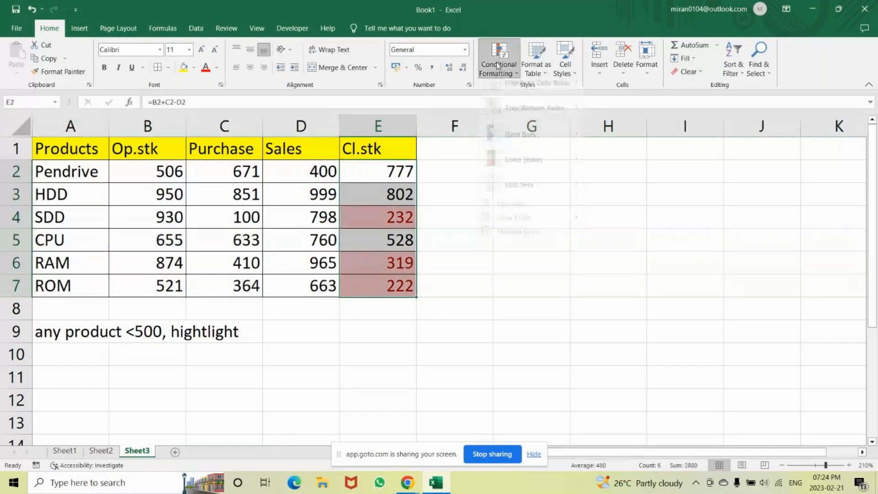
{"action": "mouse_move", "coordinate": [526, 228]}
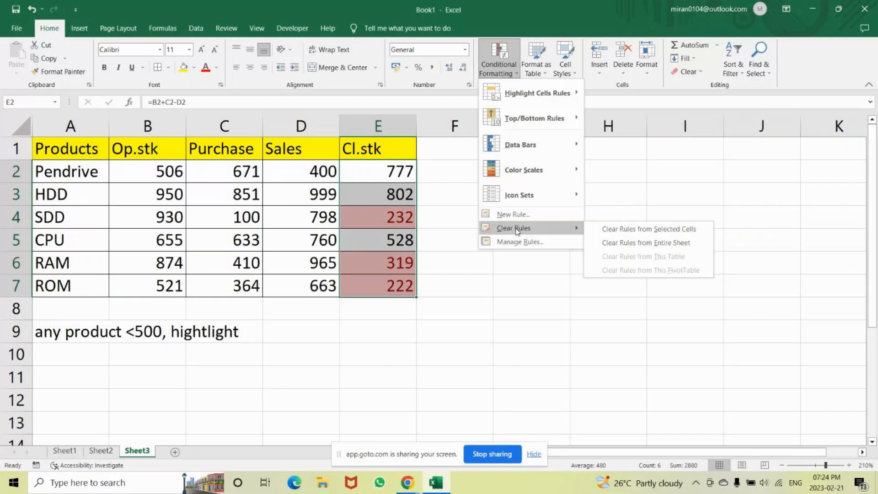
{"action": "left_click", "coordinate": [629, 243]}
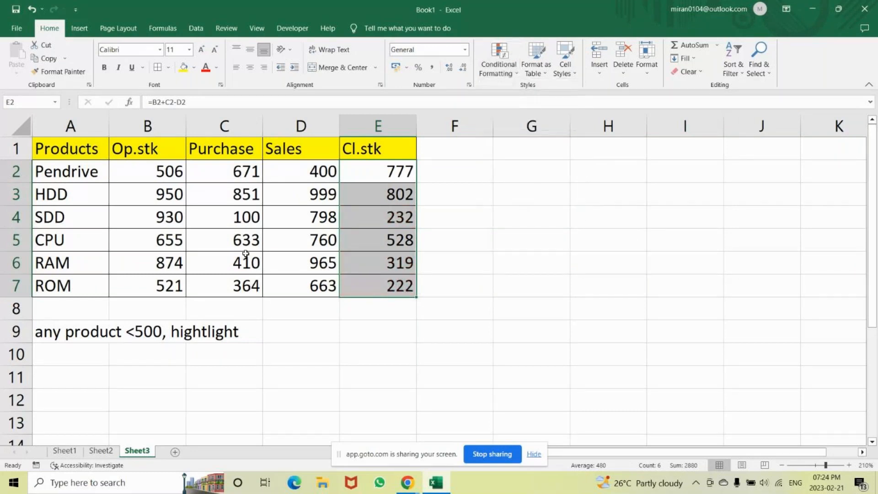
{"action": "left_click", "coordinate": [547, 248]}
Begin a new conditional formatting rule for A2:E7 that uses a formula to determine which cells to format.
{"action": "left_click_drag", "start_coordinate": [51, 171], "coordinate": [363, 283]}
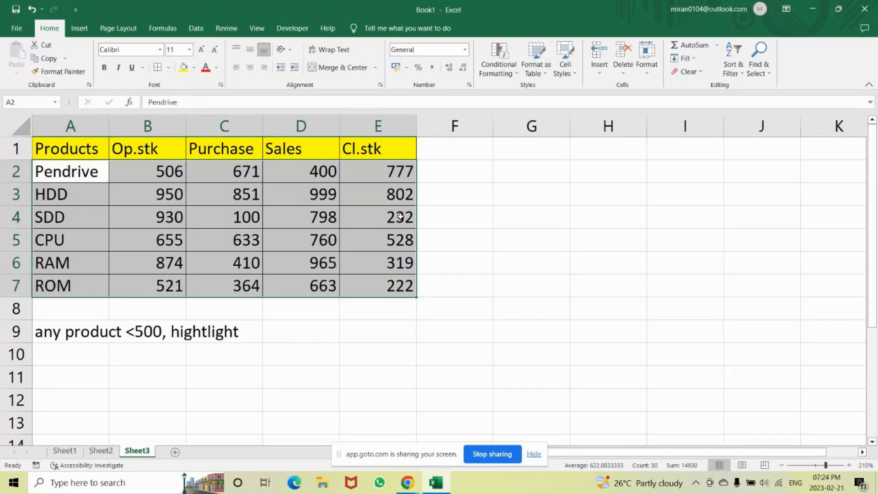
{"action": "left_click", "coordinate": [608, 216]}
{"action": "left_click_drag", "start_coordinate": [60, 176], "coordinate": [366, 285]}
{"action": "left_click", "coordinate": [493, 58]}
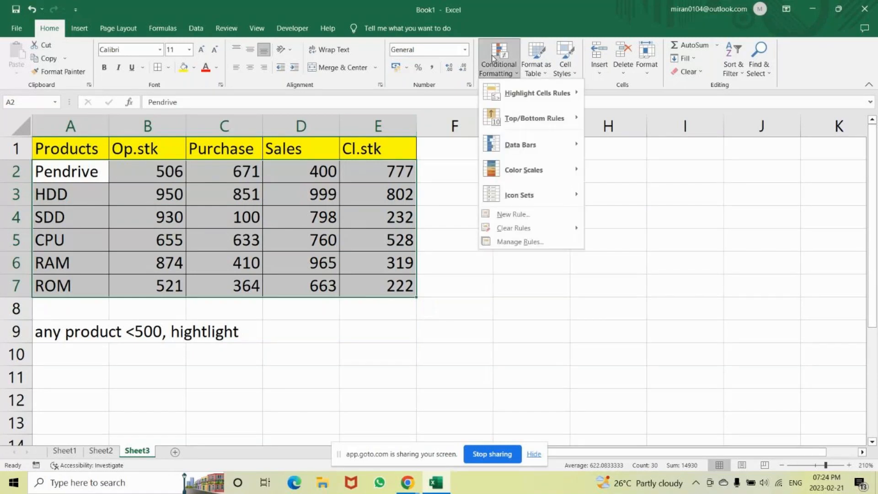
{"action": "left_click", "coordinate": [512, 218]}
{"action": "left_click", "coordinate": [468, 296]}
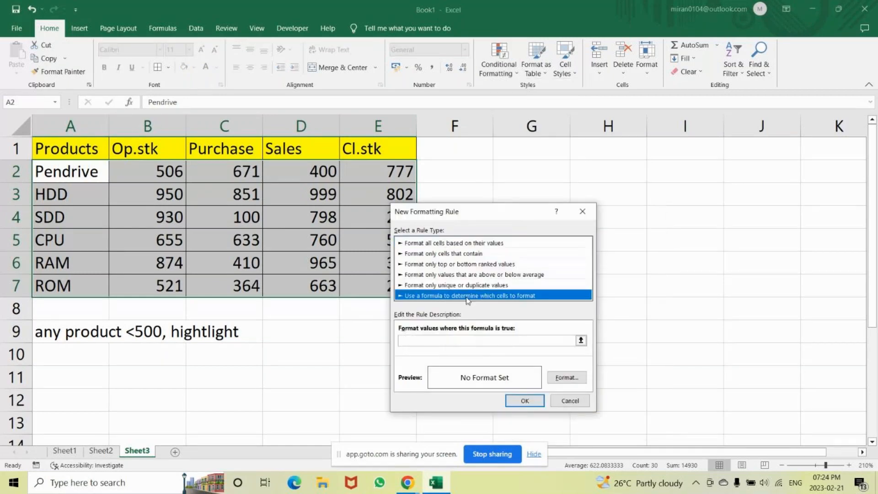
Set the rule formula to =$E2<500, locking only the column of the closing stock reference.
{"action": "left_click", "coordinate": [424, 340]}
{"action": "type", "text": "="}
{"action": "left_click", "coordinate": [372, 167]}
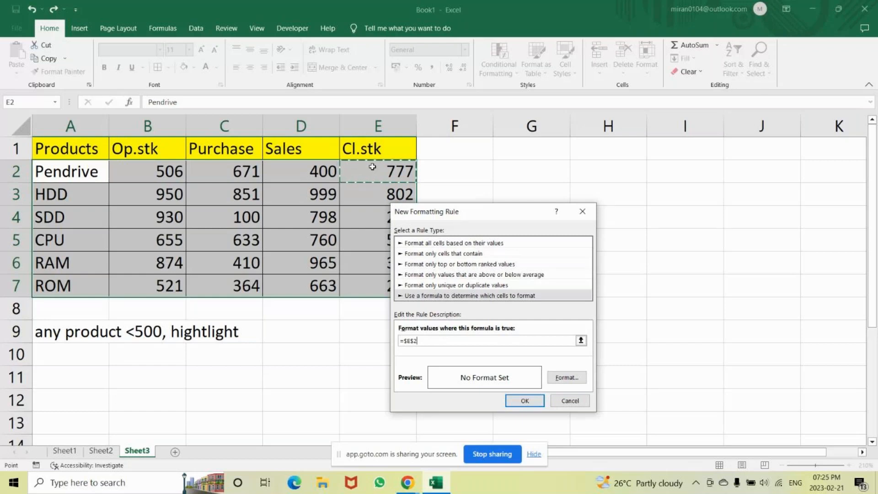
{"action": "key", "text": "F4"}
{"action": "key", "text": "F4"}
{"action": "left_click", "coordinate": [412, 342]}
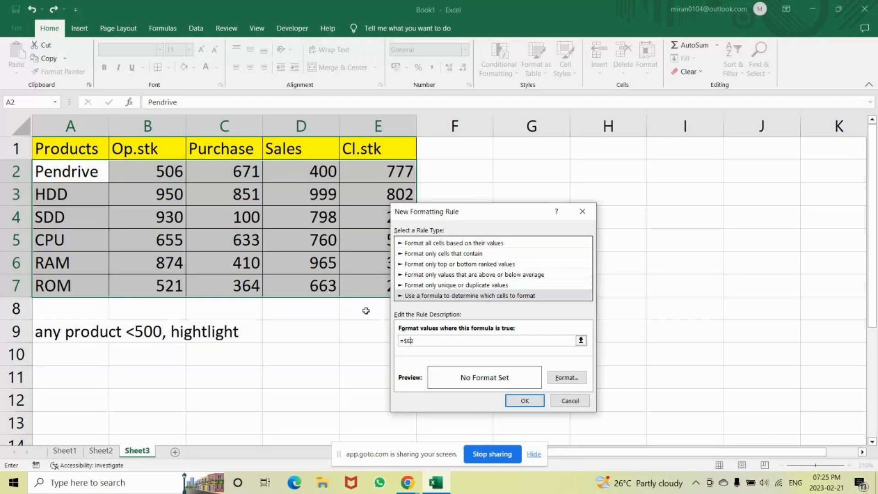
{"action": "left_click", "coordinate": [443, 344]}
{"action": "type", "text": "<500"}
Give the rule a light green fill, apply it to the table and check the highlighted product rows.
{"action": "left_click", "coordinate": [575, 378]}
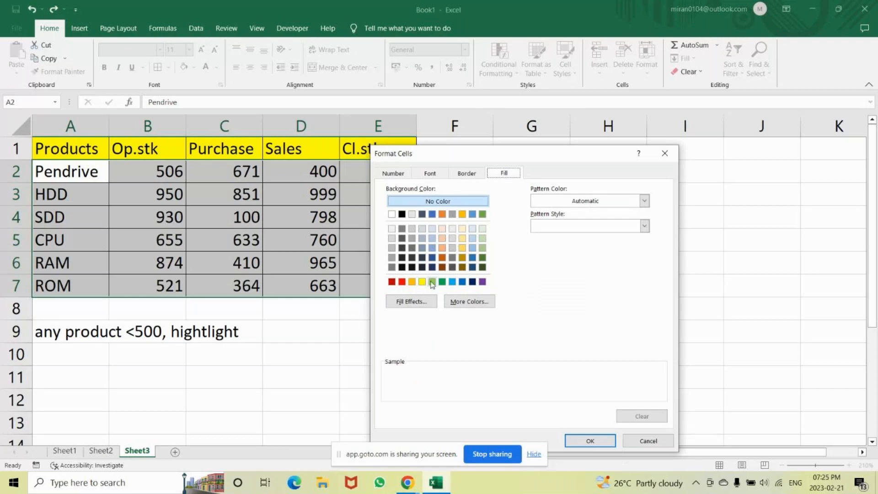
{"action": "left_click", "coordinate": [432, 282]}
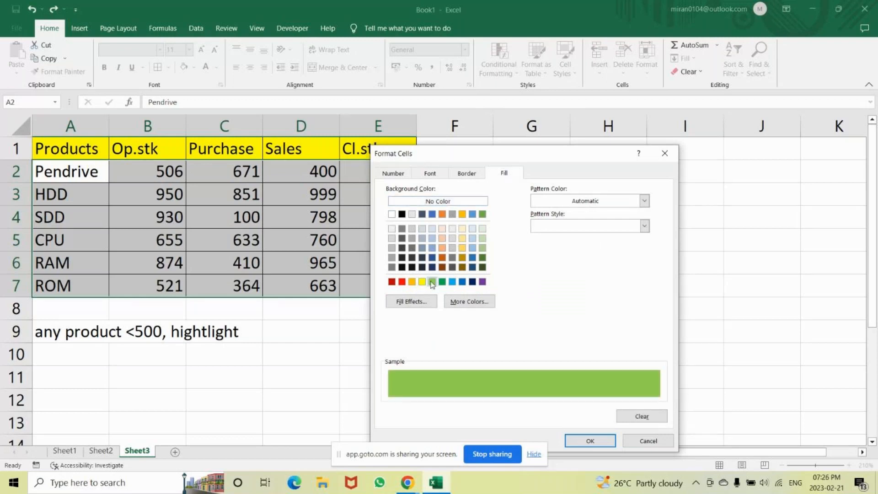
{"action": "left_click", "coordinate": [591, 440]}
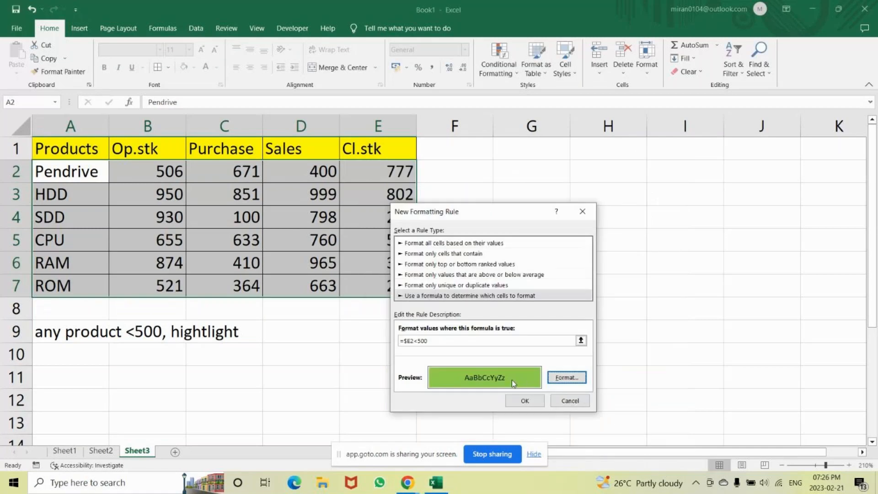
{"action": "left_click", "coordinate": [526, 401]}
{"action": "left_click", "coordinate": [572, 332]}
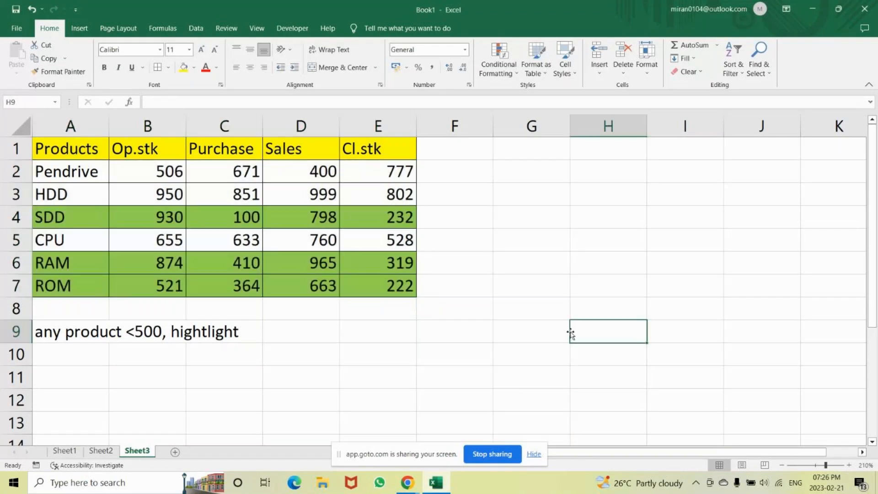
{"action": "left_click", "coordinate": [14, 218]}
{"action": "left_click", "coordinate": [15, 286]}
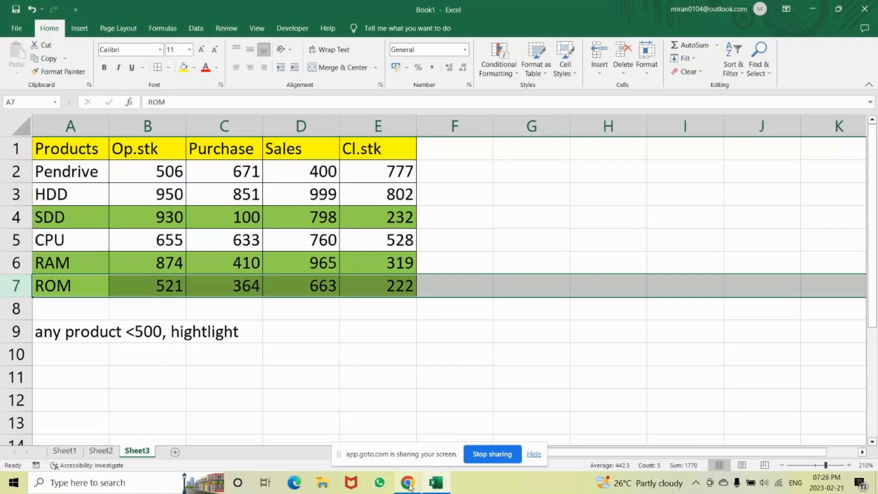
Switch to the GoTo meeting window in Chrome and turn on the microphone.
{"action": "mouse_move", "coordinate": [409, 487]}
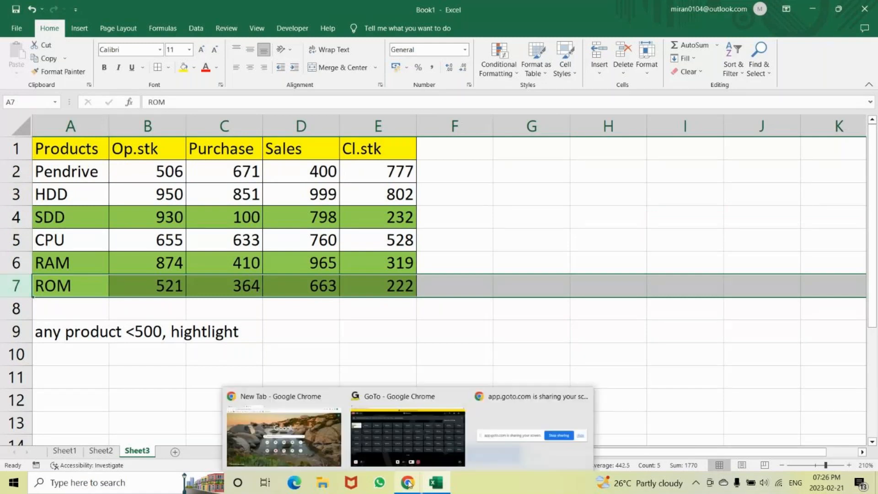
{"action": "left_click", "coordinate": [381, 444]}
{"action": "left_click", "coordinate": [359, 434]}
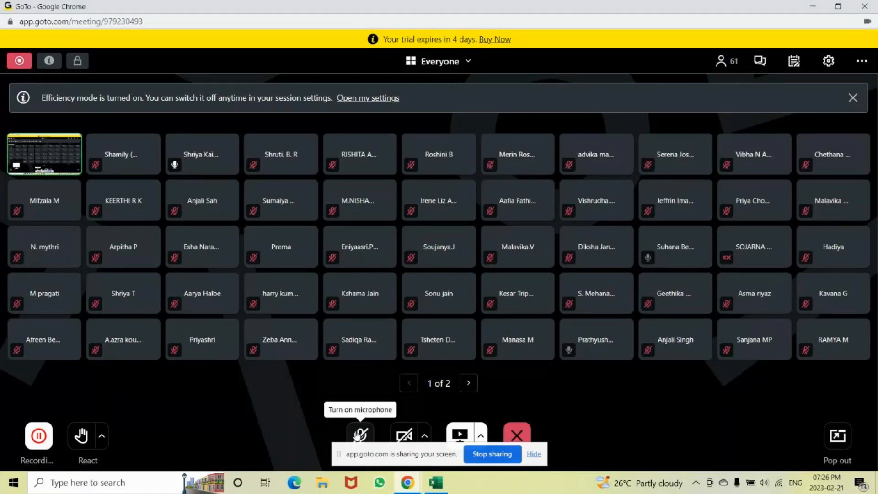
{"action": "left_click", "coordinate": [360, 434]}
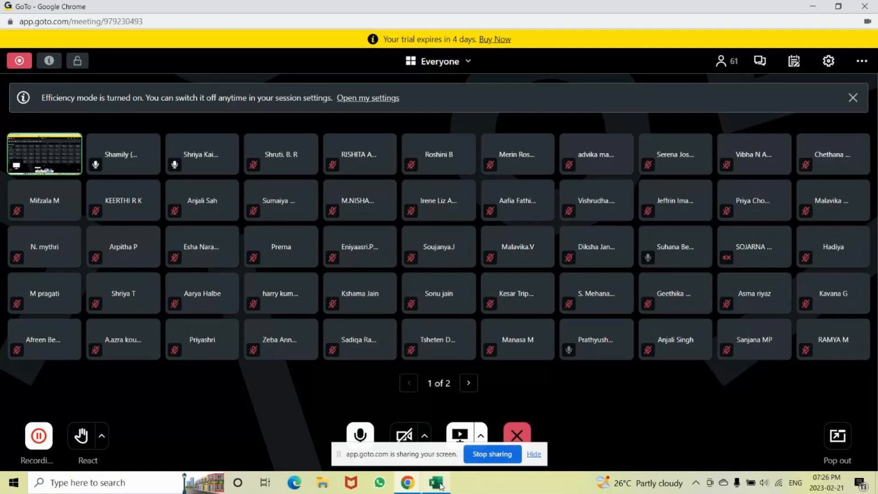
Switch to the Excel workbook, add a new worksheet and enter the heading List of Customer in B2.
{"action": "left_click", "coordinate": [436, 483]}
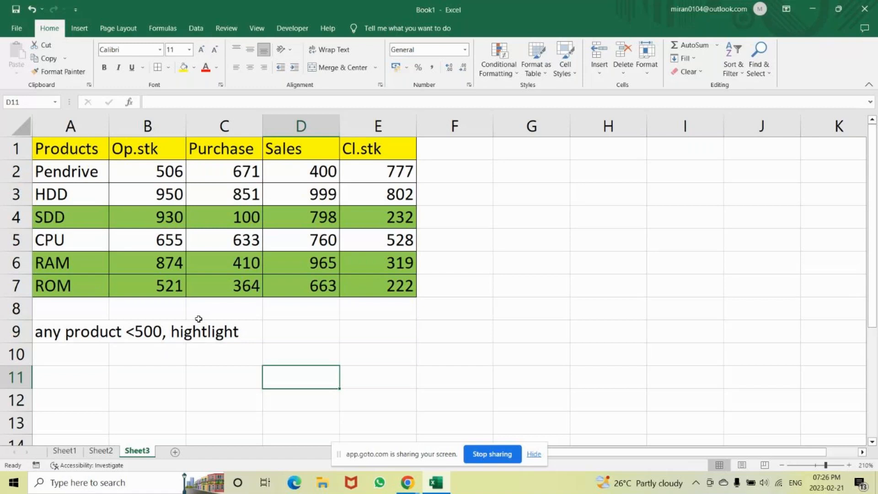
{"action": "left_click", "coordinate": [174, 453]}
{"action": "left_click", "coordinate": [68, 141]}
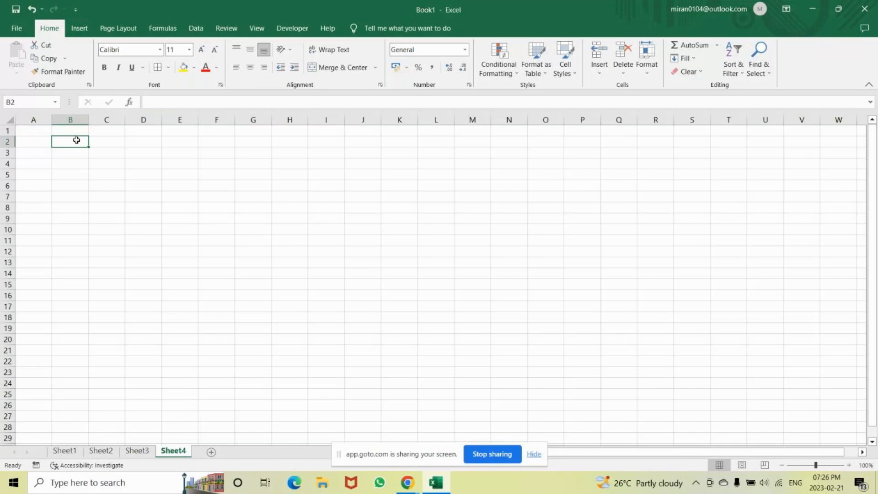
{"action": "type", "text": "L"}
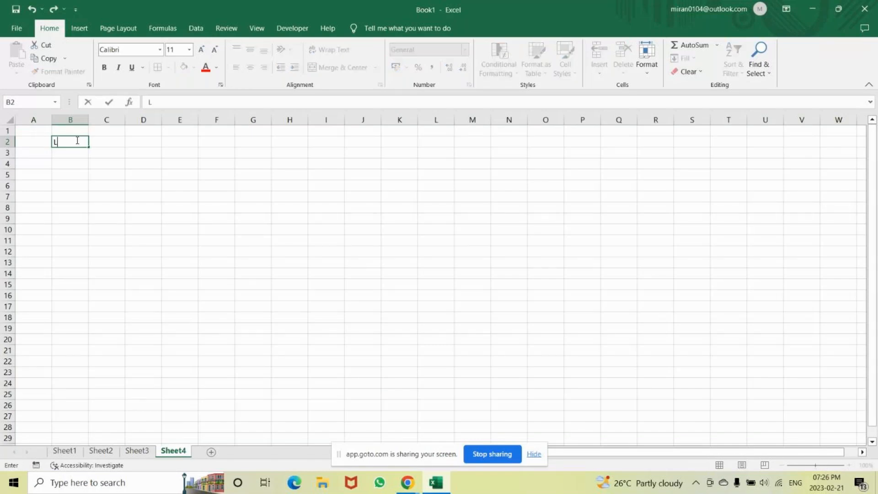
{"action": "type", "text": "ist of Customer"}
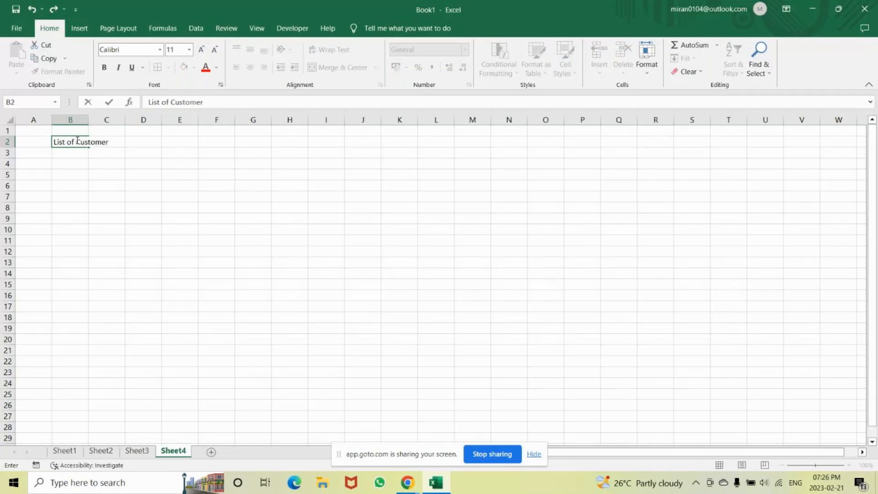
{"action": "key", "text": "ctrl+Return"}
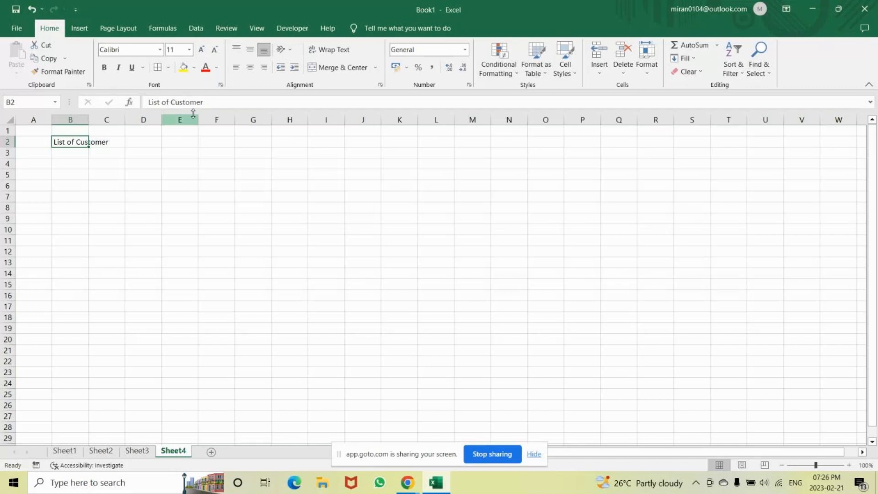
Extend the B2 heading to List of Customer -2021 and widen column B to fit it.
{"action": "left_click", "coordinate": [210, 106]}
{"action": "type", "text": "-"}
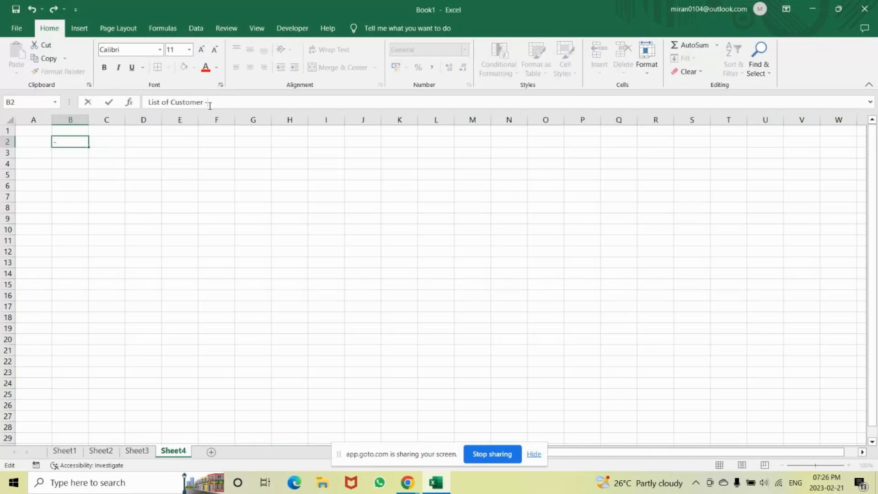
{"action": "type", "text": "2021"}
{"action": "key", "text": "Return"}
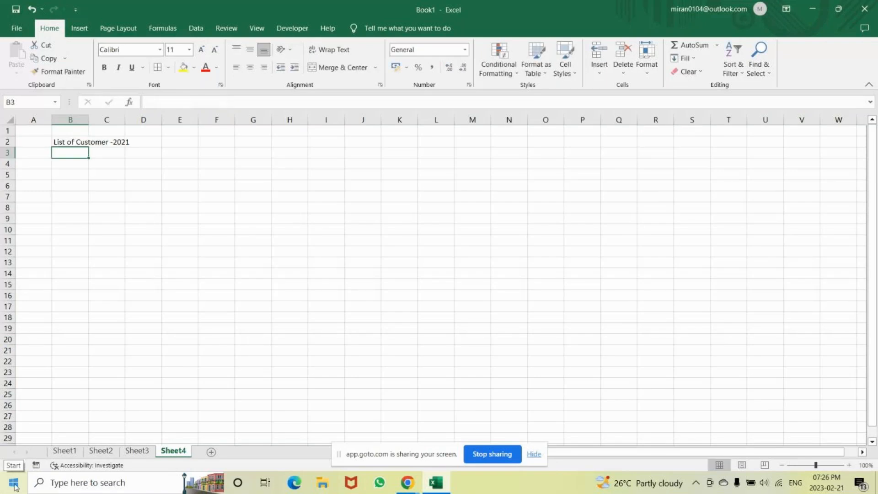
{"action": "left_click_drag", "start_coordinate": [88, 120], "coordinate": [143, 132]}
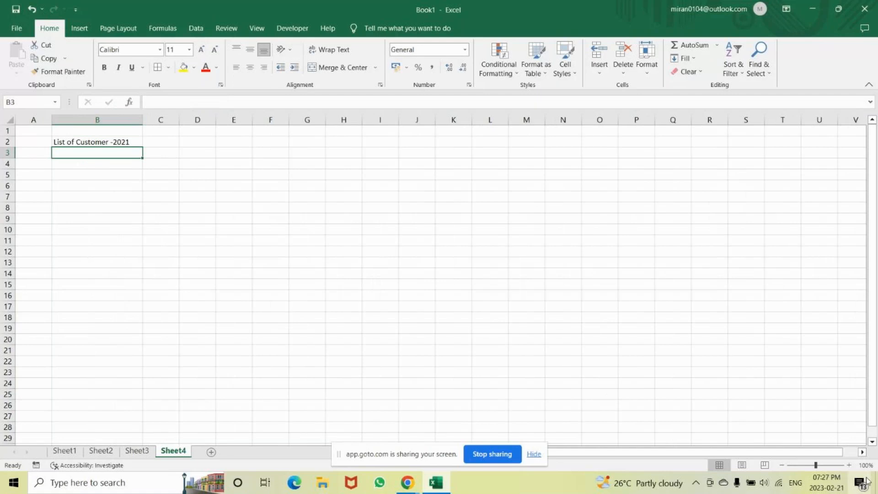
{"action": "left_click", "coordinate": [850, 465]}
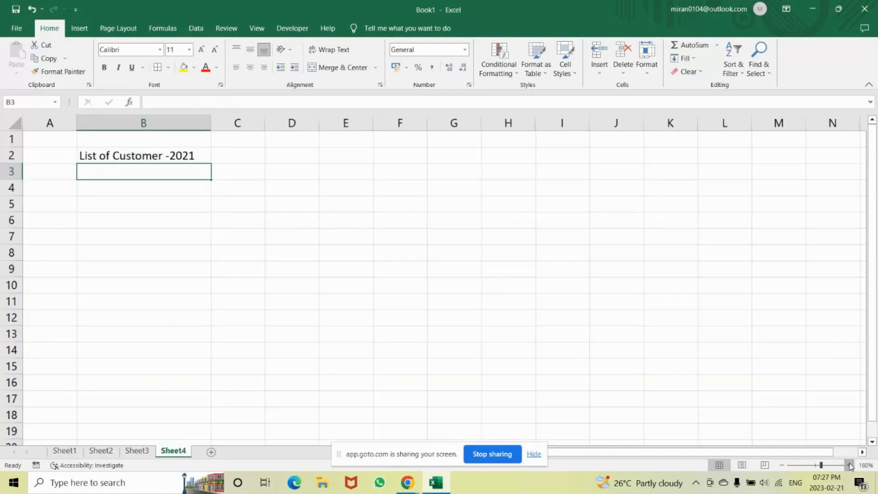
{"action": "left_click", "coordinate": [849, 466]}
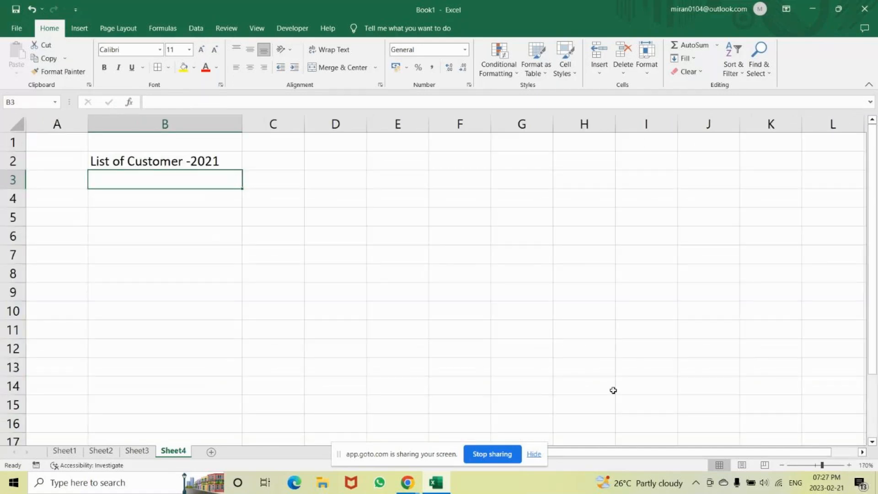
Copy the 2021 customer list heading from B2 into D2.
{"action": "left_click", "coordinate": [326, 163]}
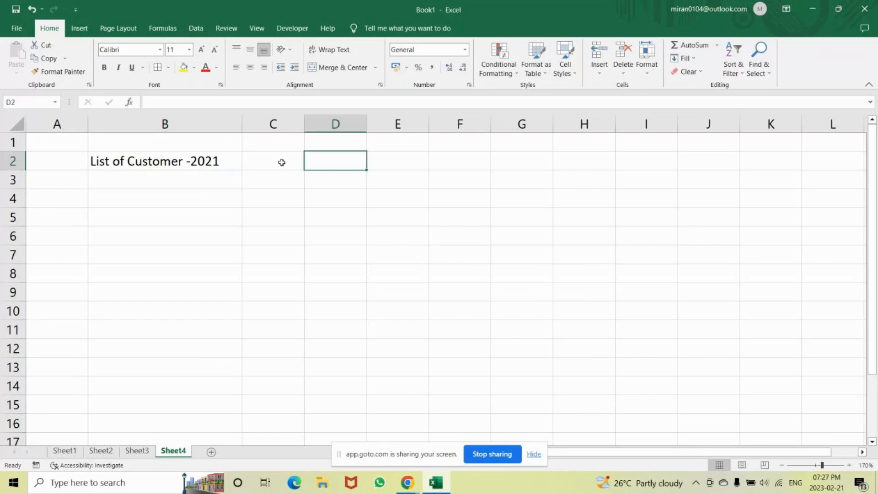
{"action": "left_click", "coordinate": [111, 160]}
{"action": "key", "text": "ctrl+c"}
{"action": "left_click", "coordinate": [332, 160]}
{"action": "key", "text": "ctrl+v"}
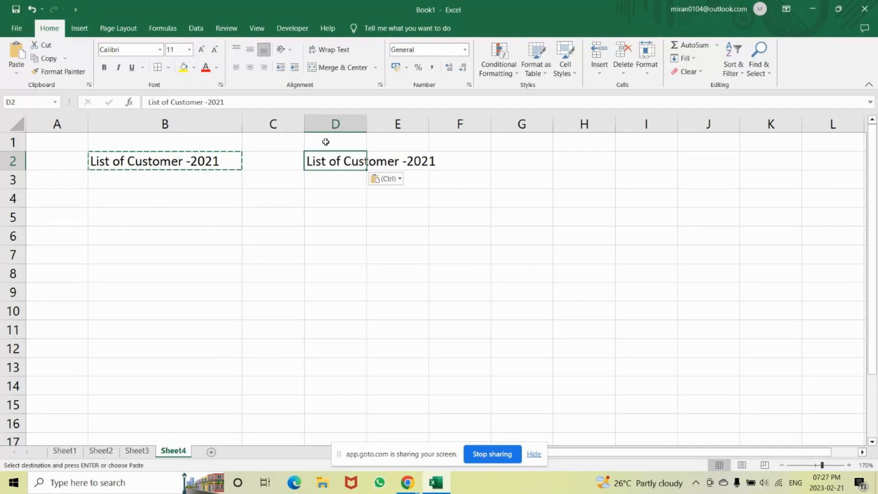
Change the D2 heading to List of Customer -2022 and widen column D to fit it.
{"action": "left_click", "coordinate": [264, 103]}
{"action": "key", "text": "BackSpace"}
{"action": "key", "text": "BackSpace"}
{"action": "type", "text": "22"}
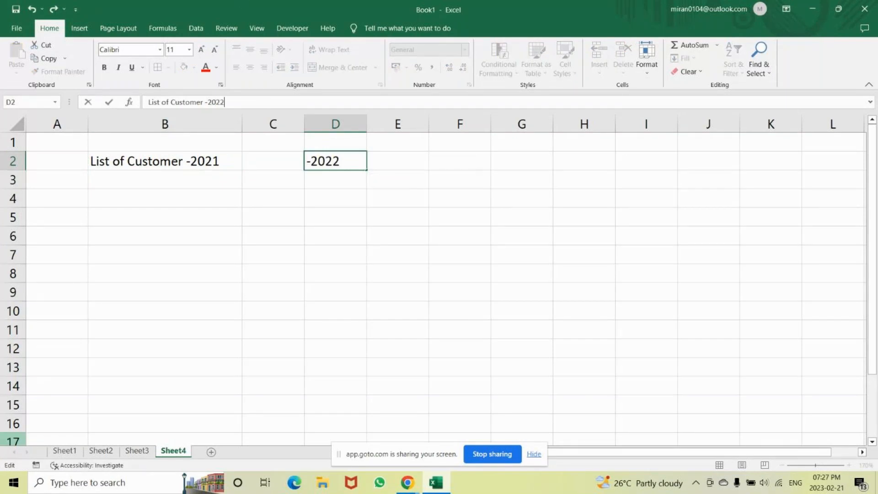
{"action": "key", "text": "Return"}
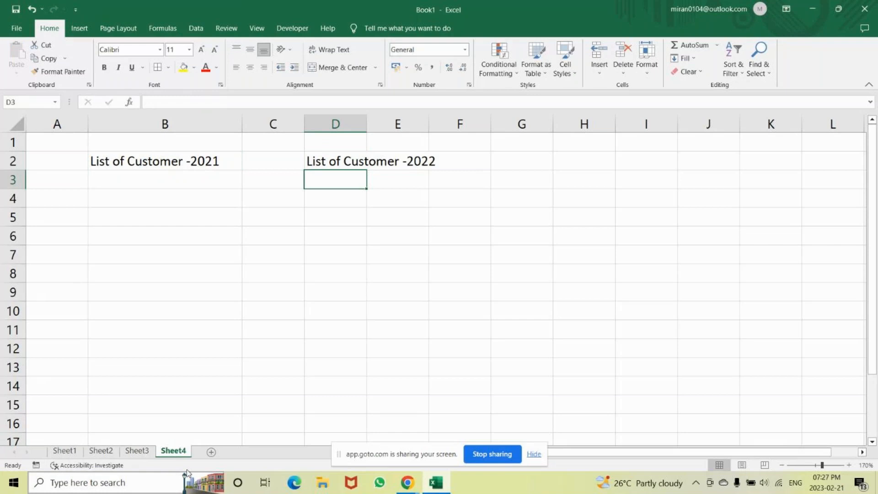
{"action": "left_click_drag", "start_coordinate": [366, 126], "coordinate": [462, 132]}
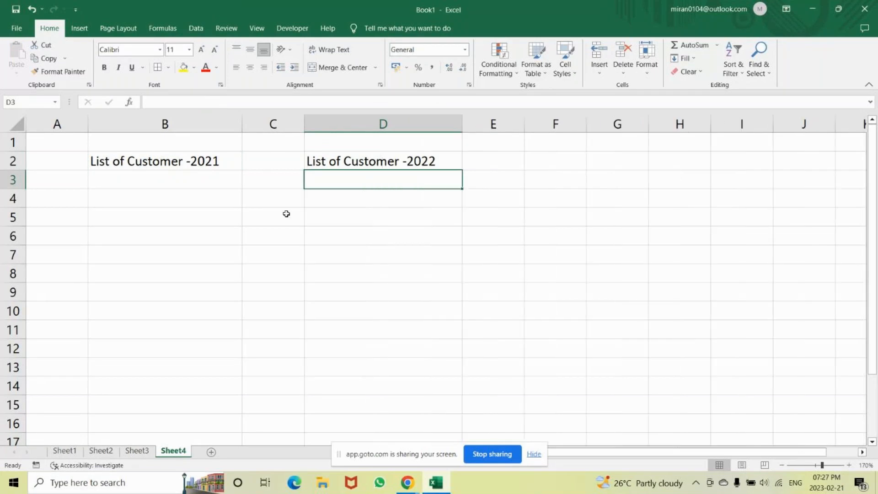
Enter three customer first names in B3:B5 under the 2021 heading.
{"action": "left_click", "coordinate": [103, 177]}
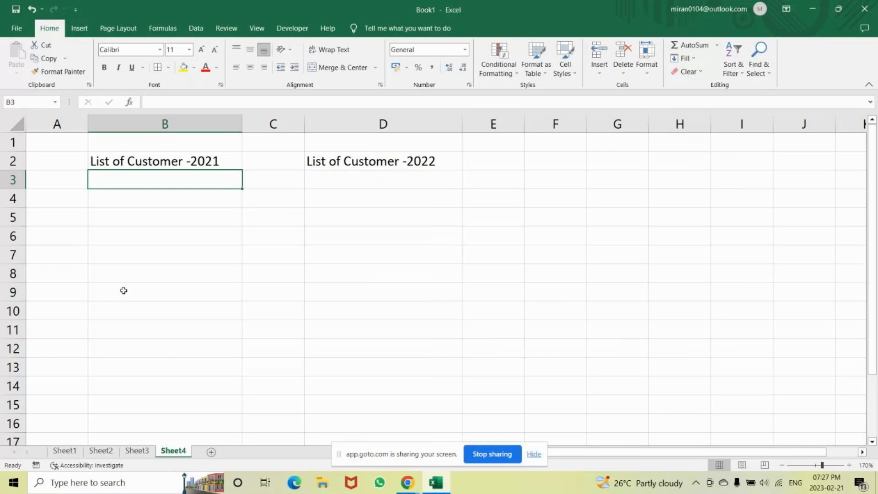
{"action": "type", "text": "Uday"}
{"action": "key", "text": "Return"}
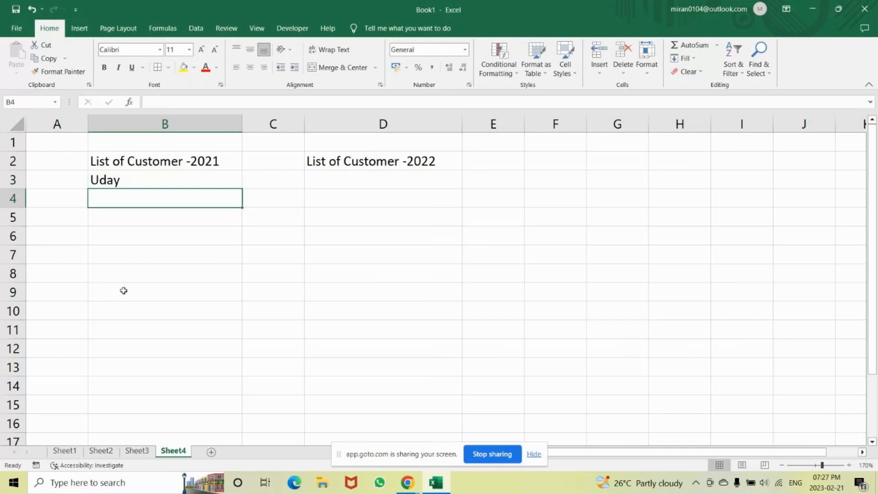
{"action": "type", "text": "bhav"}
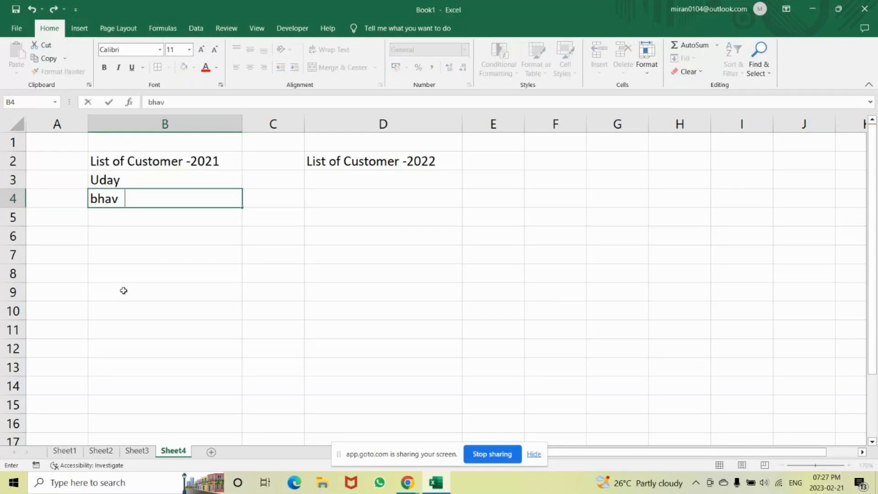
{"action": "key", "text": "BackSpace"}
{"action": "type", "text": "ani"}
{"action": "key", "text": "Return"}
{"action": "type", "text": "sindu"}
{"action": "key", "text": "Return"}
Add three more customer first names in B6:B8 of the 2021 list.
{"action": "type", "text": "ra"}
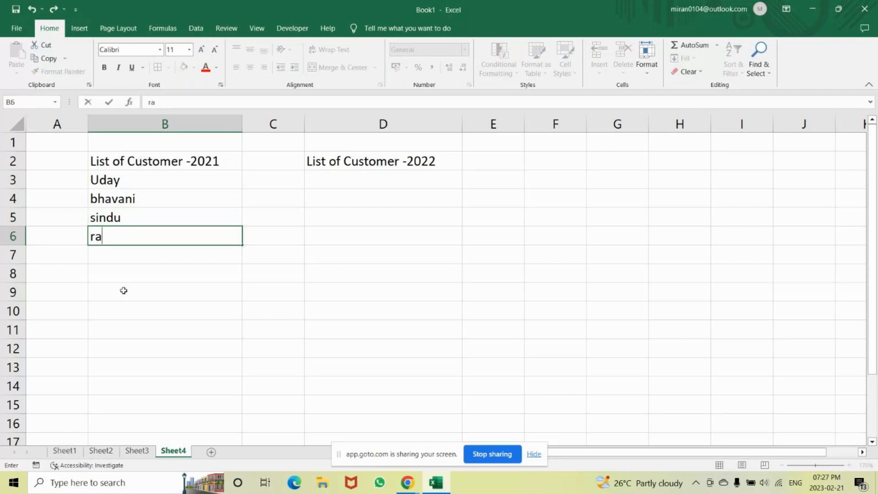
{"action": "type", "text": "ghav"}
{"action": "key", "text": "Return"}
{"action": "type", "text": "chan"}
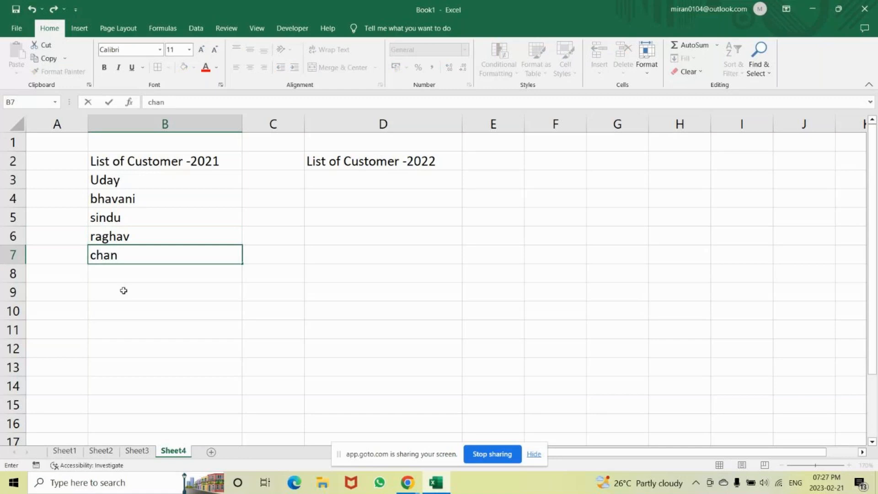
{"action": "type", "text": "dan"}
{"action": "key", "text": "Return"}
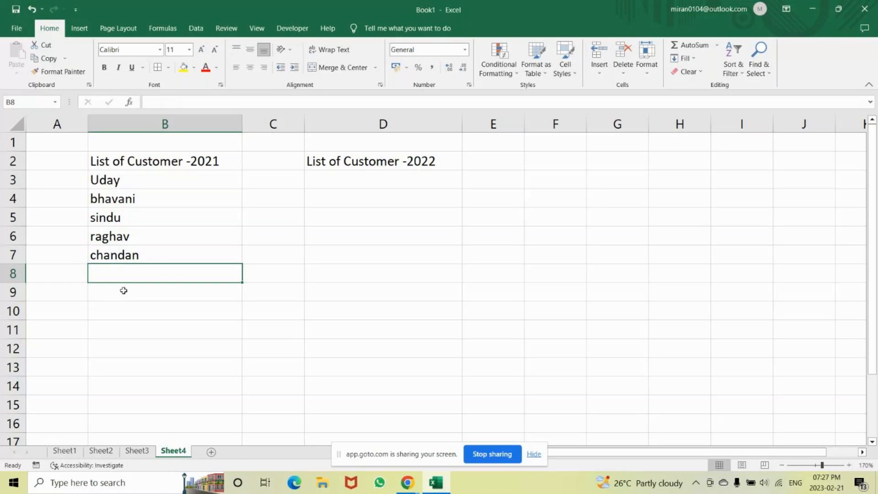
{"action": "type", "text": "Ro"}
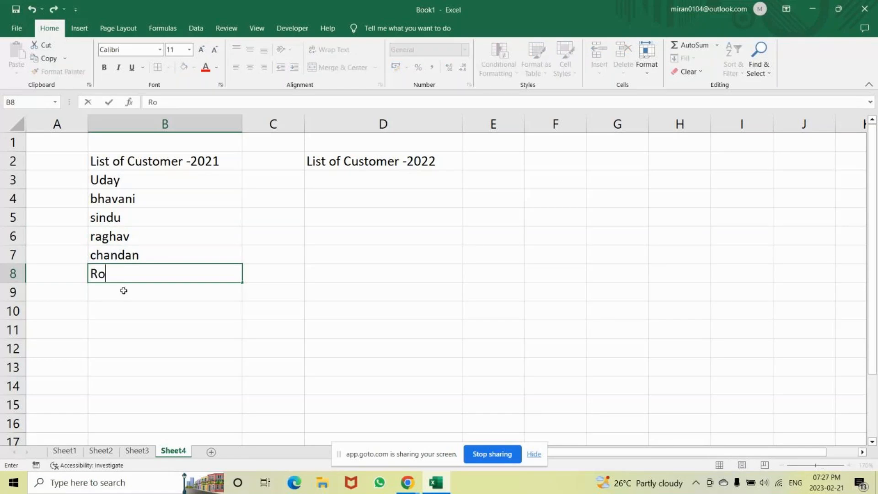
{"action": "type", "text": "shan"}
{"action": "key", "text": "Return"}
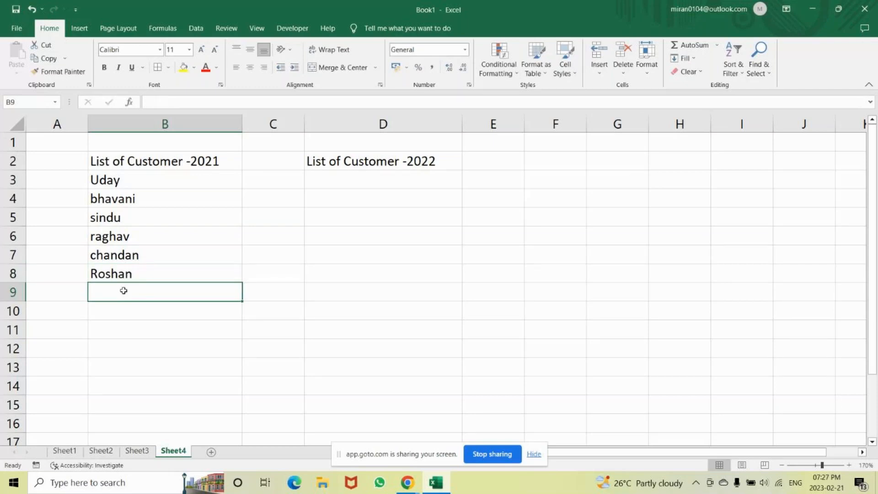
Capitalise the first letter of the customer name in B7.
{"action": "key", "text": "Up"}
{"action": "key", "text": "Up"}
{"action": "key", "text": "F2"}
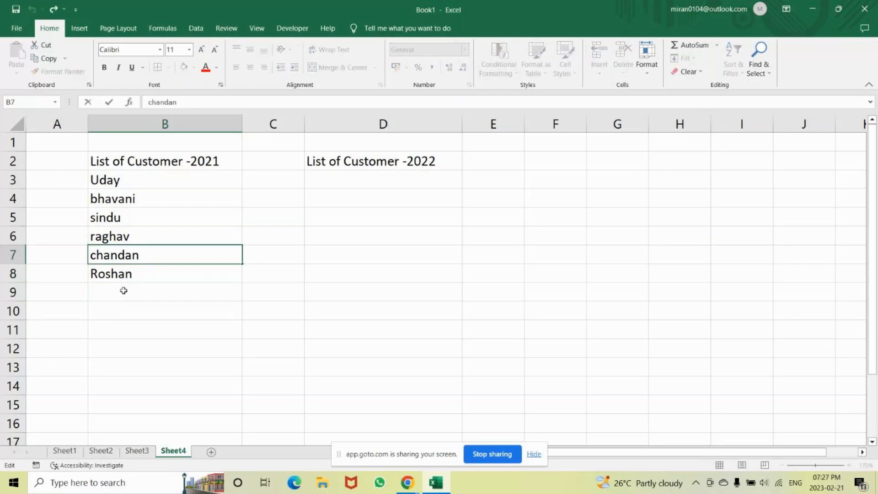
{"action": "key", "text": "Left"}
{"action": "key", "text": "Left"}
{"action": "key", "text": "Left"}
{"action": "key", "text": "Left"}
{"action": "key", "text": "Left"}
{"action": "key", "text": "Left"}
{"action": "key", "text": "BackSpace"}
{"action": "type", "text": "C"}
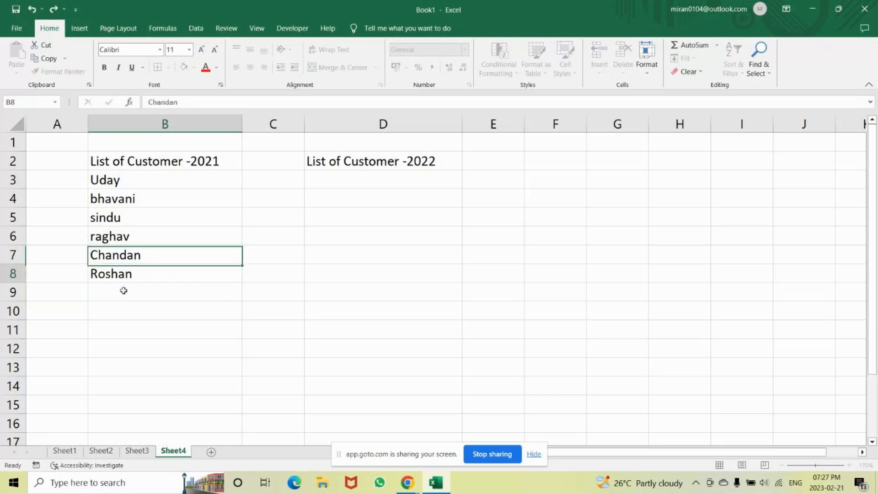
{"action": "key", "text": "shift+Return"}
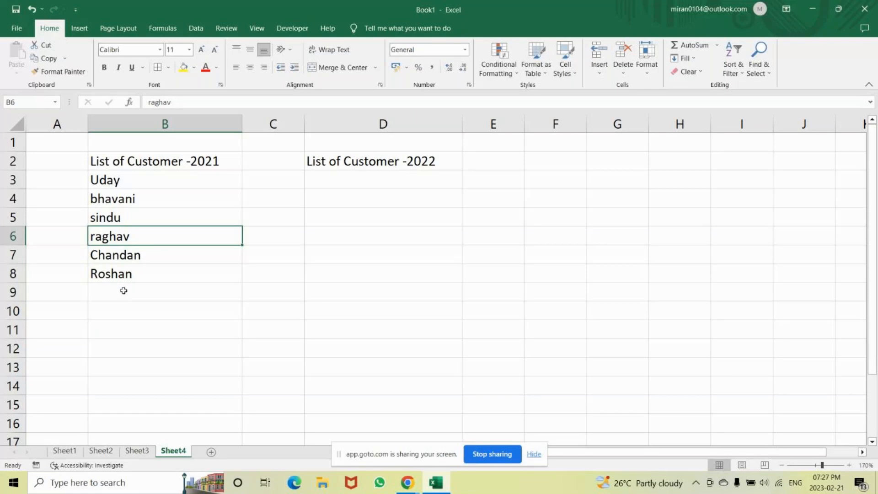
Capitalise the first letter of the customer name in B6.
{"action": "key", "text": "F2"}
{"action": "key", "text": "Left"}
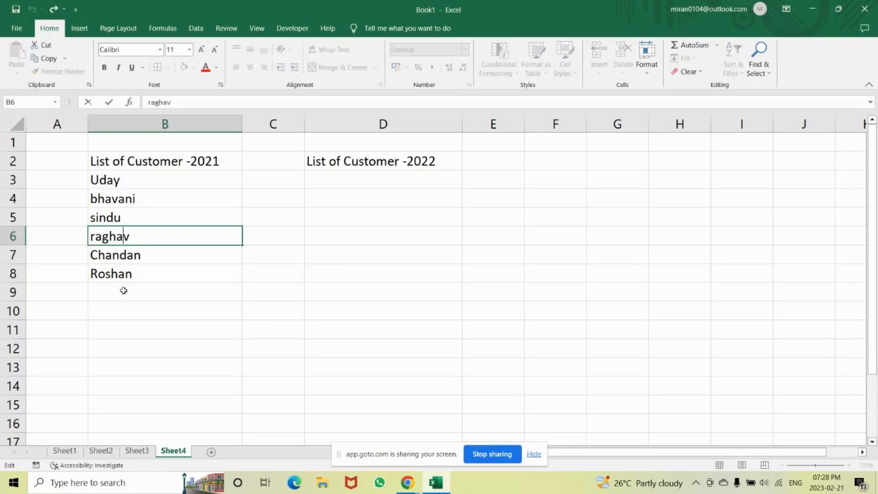
{"action": "key", "text": "Home"}
{"action": "key", "text": "Delete"}
{"action": "type", "text": "R"}
{"action": "key", "text": "shift+Return"}
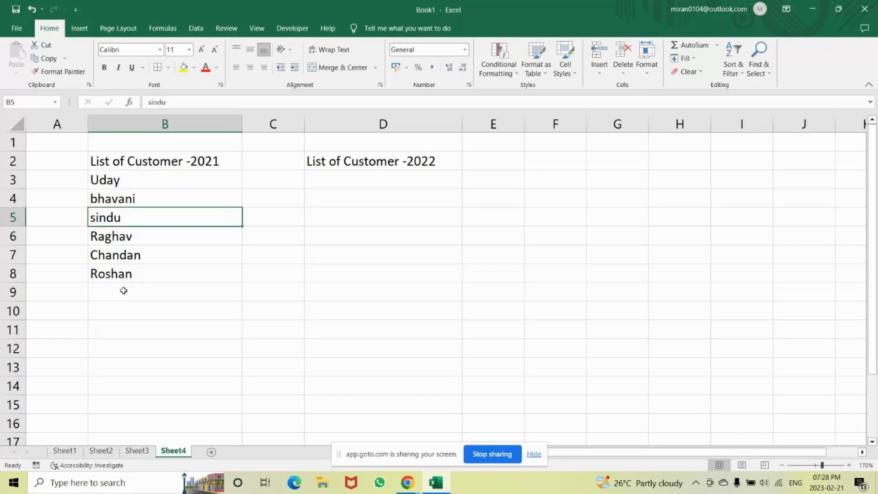
Capitalise the first letter of the customer name in B5.
{"action": "key", "text": "F2"}
{"action": "key", "text": "Left"}
{"action": "key", "text": "Left"}
{"action": "key", "text": "Left"}
{"action": "key", "text": "Left"}
{"action": "key", "text": "BackSpace"}
{"action": "type", "text": "S"}
{"action": "key", "text": "shift+Return"}
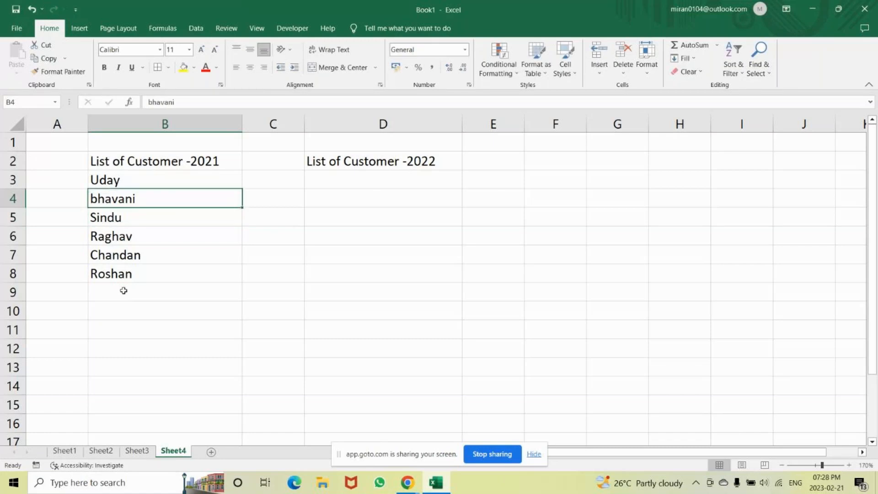
Capitalise the first letter of the customer name in B4.
{"action": "key", "text": "F2"}
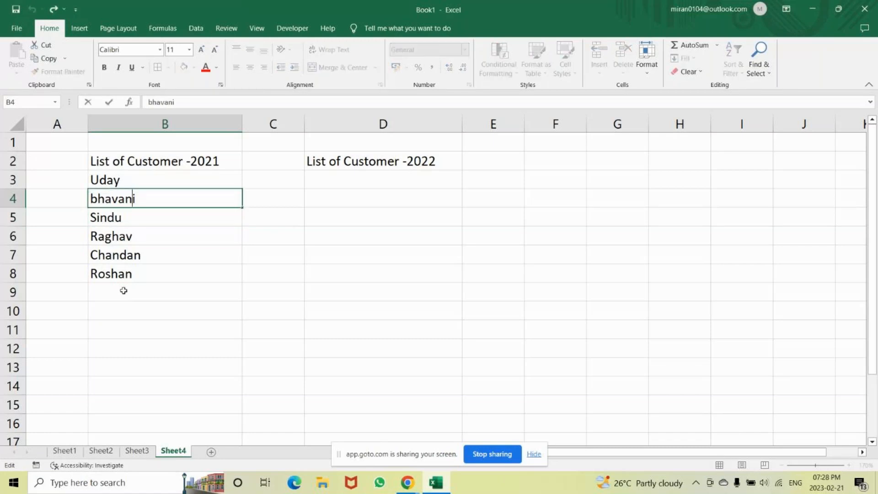
{"action": "key", "text": "Left"}
{"action": "key", "text": "Left"}
{"action": "key", "text": "Left"}
{"action": "key", "text": "Left"}
{"action": "key", "text": "Left"}
{"action": "key", "text": "BackSpace"}
{"action": "type", "text": "B"}
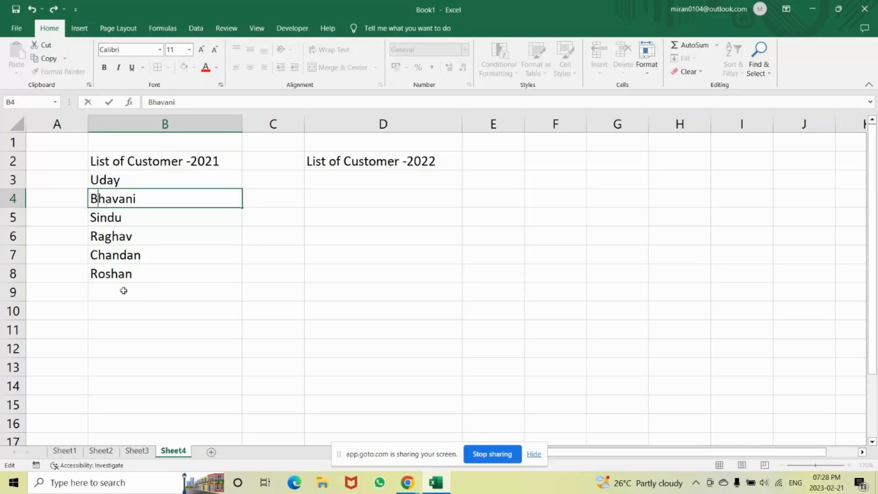
{"action": "left_click", "coordinate": [165, 161]}
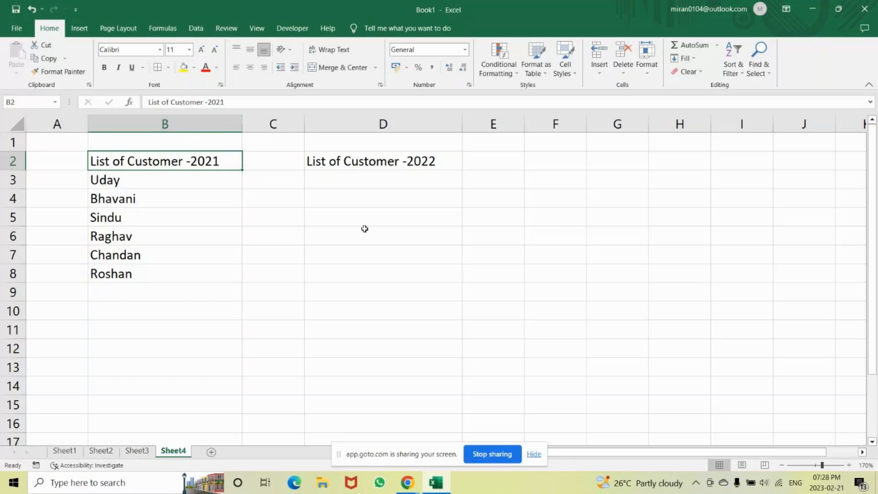
Enter two customer first names in D3:D4 under the 2022 heading, repeating the B8 customer in D4.
{"action": "left_click", "coordinate": [364, 180]}
{"action": "type", "text": "Ra"}
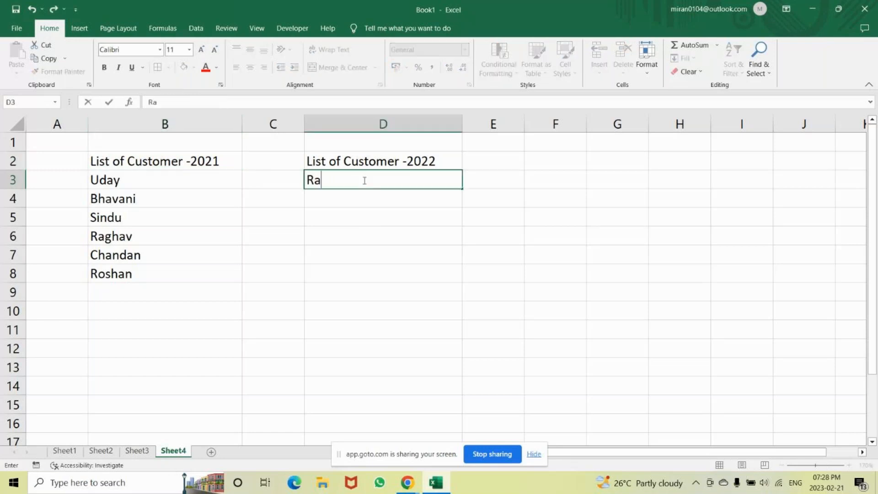
{"action": "type", "text": "va"}
{"action": "key", "text": "BackSpace"}
{"action": "type", "text": "i"}
{"action": "key", "text": "Return"}
{"action": "type", "text": "Ra"}
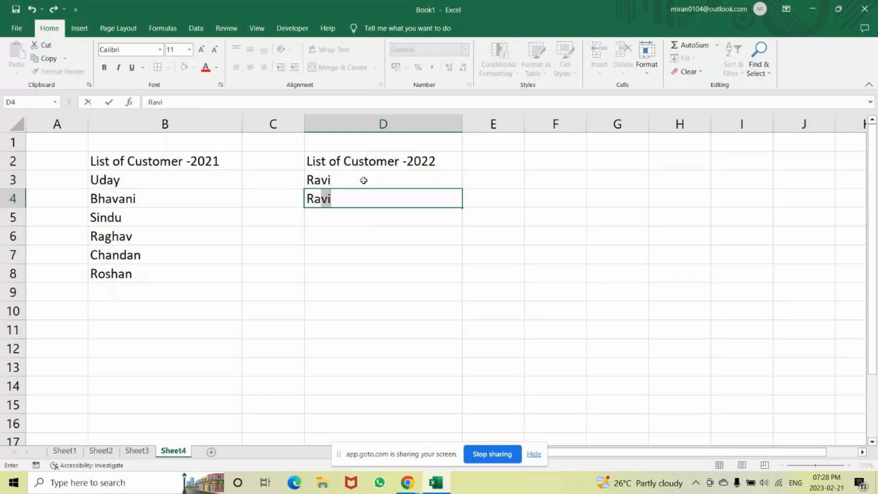
{"action": "key", "text": "BackSpace"}
{"action": "key", "text": "BackSpace"}
{"action": "type", "text": "oshan"}
{"action": "key", "text": "Return"}
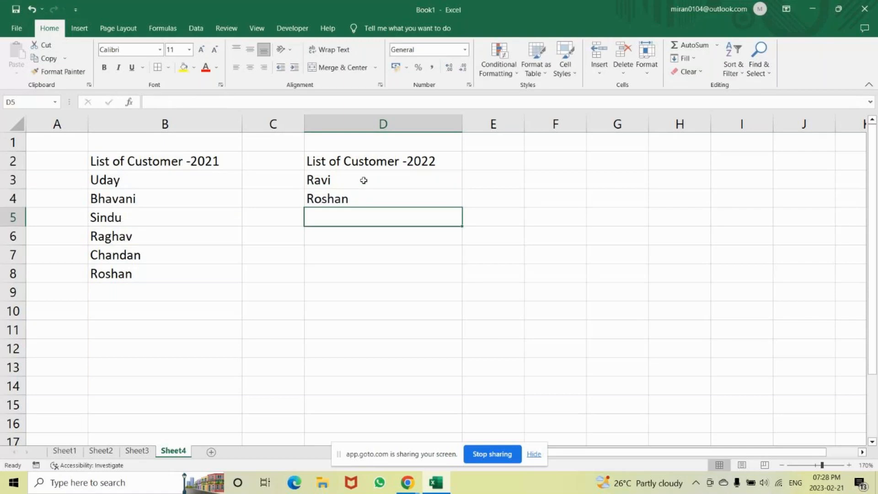
Enter two new customer first names in D5:D6 of the 2022 list, neither of them taken from the 2021 list.
{"action": "type", "text": "k"}
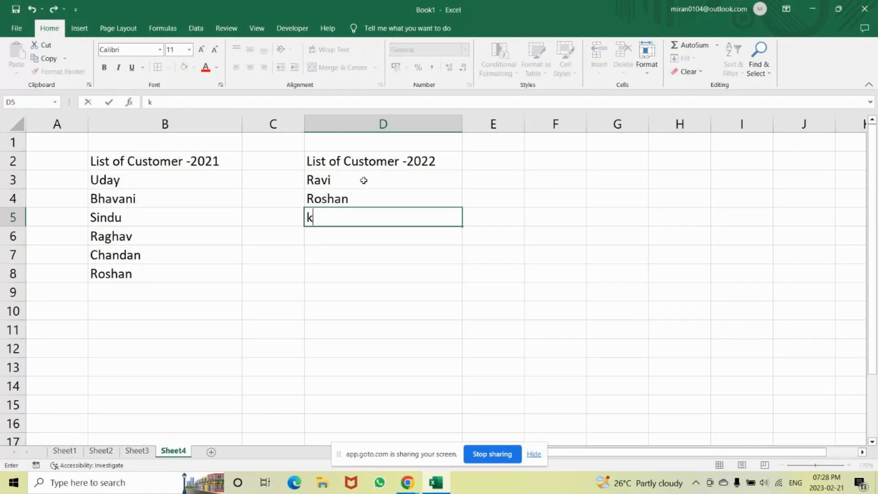
{"action": "key", "text": "BackSpace"}
{"action": "type", "text": "Deepak"}
{"action": "key", "text": "Return"}
{"action": "type", "text": "Vinod"}
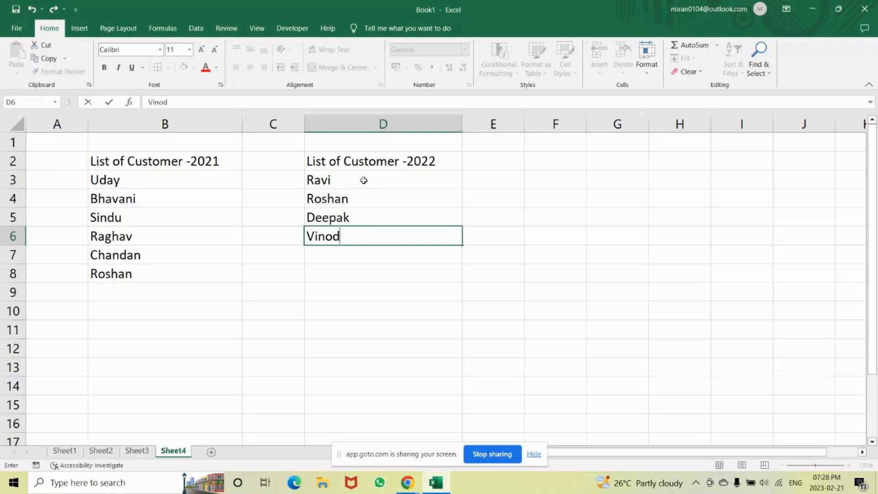
{"action": "key", "text": "Return"}
Continue the 2022 list with two returning customers, repeating the B5 customer in D7 and the B3 customer in D8.
{"action": "type", "text": "Sind"}
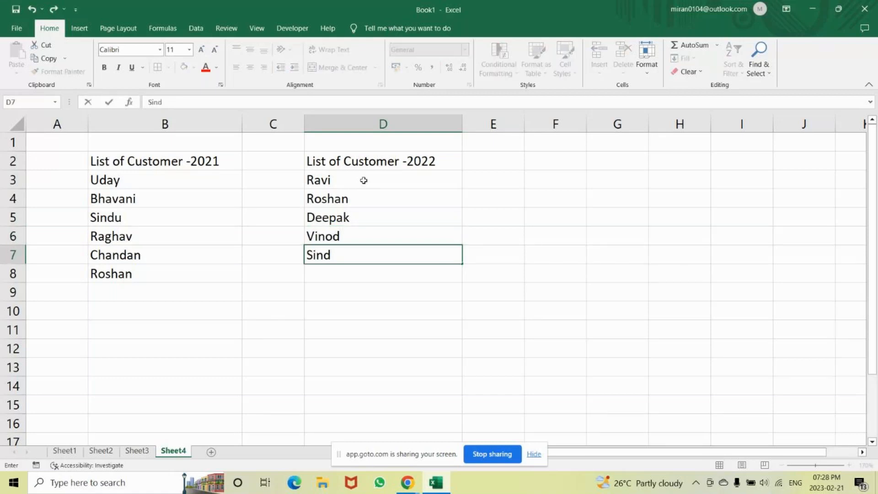
{"action": "type", "text": "u"}
{"action": "key", "text": "Return"}
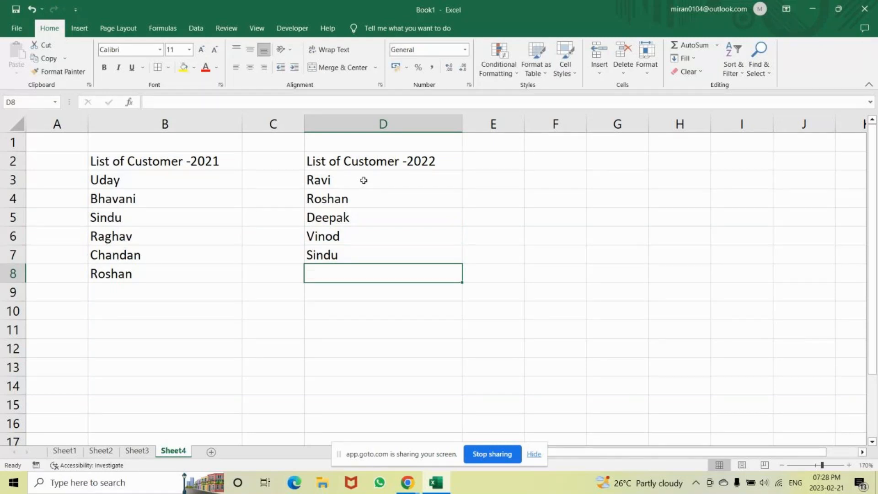
{"action": "type", "text": "Uday"}
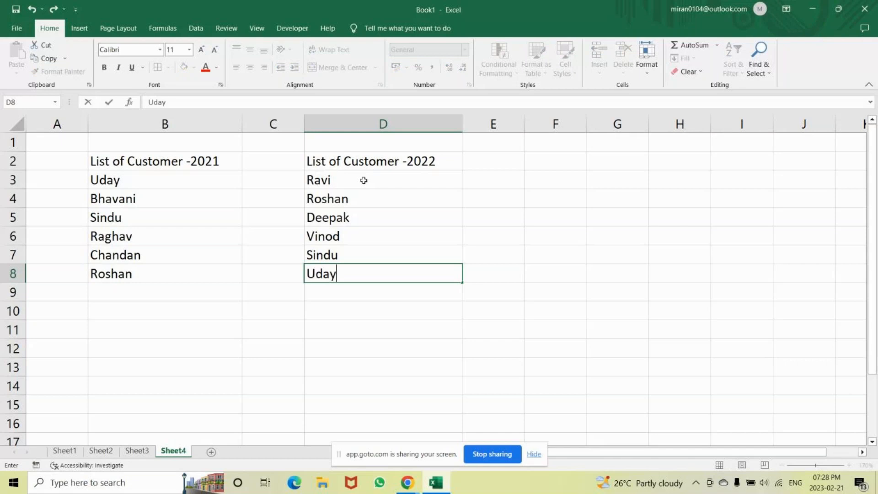
{"action": "key", "text": "Return"}
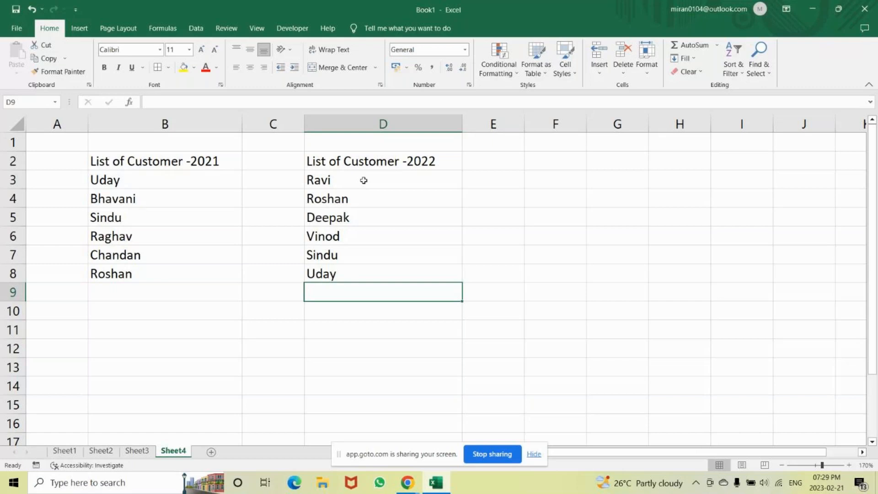
Enter one more new customer first name, not in the 2021 list, in D9 of the 2022 list.
{"action": "type", "text": "Sh"}
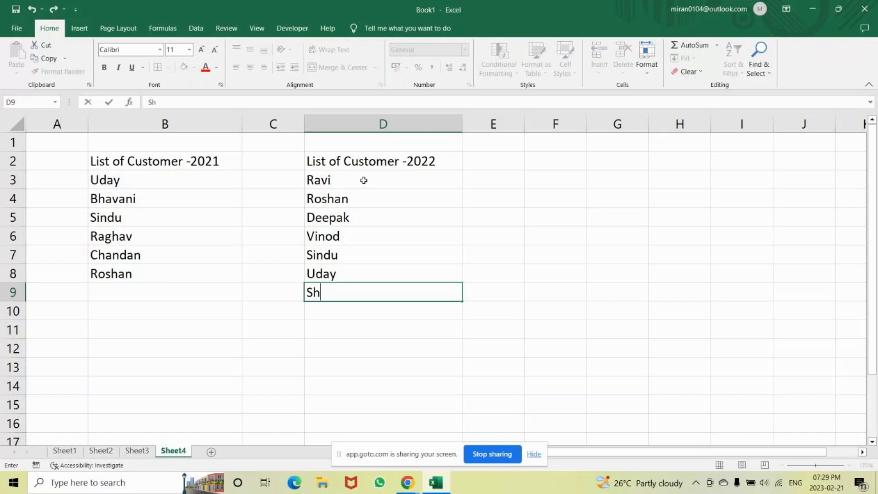
{"action": "type", "text": "iva"}
{"action": "key", "text": "Return"}
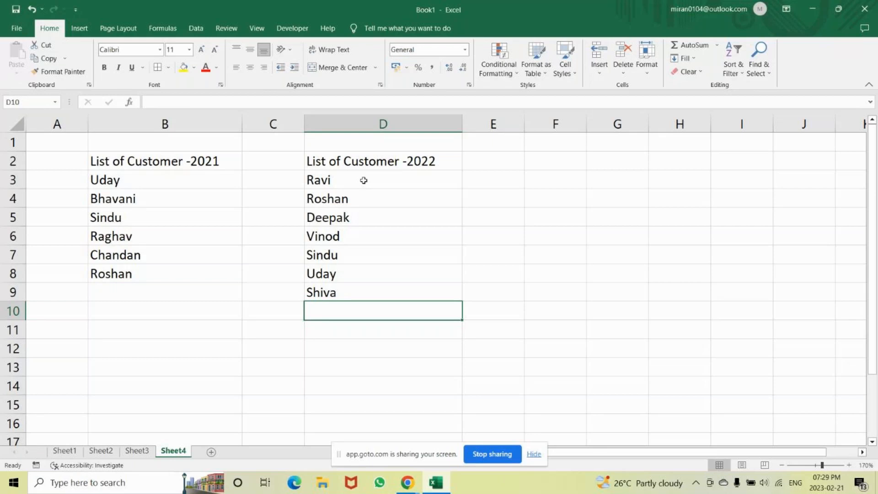
Add another customer's name in D10, below the last entry of the 2022 customer list.
{"action": "type", "text": "Man"}
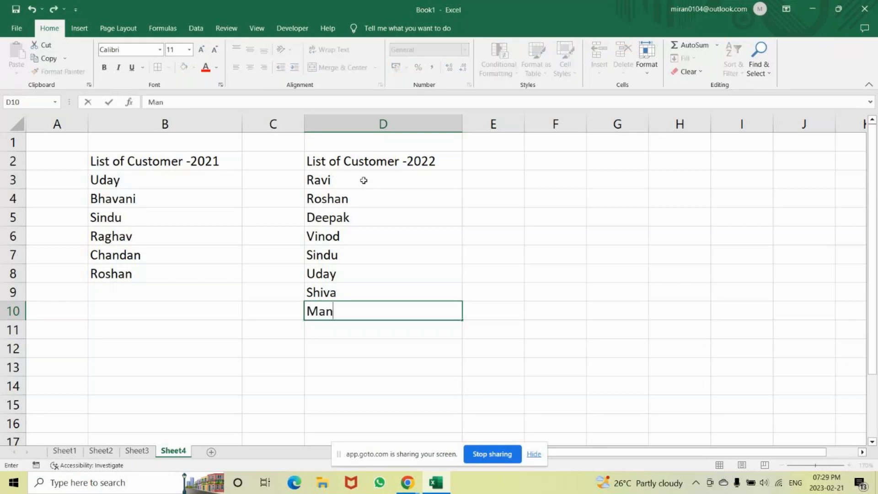
{"action": "type", "text": "juna th"}
{"action": "key", "text": "Return"}
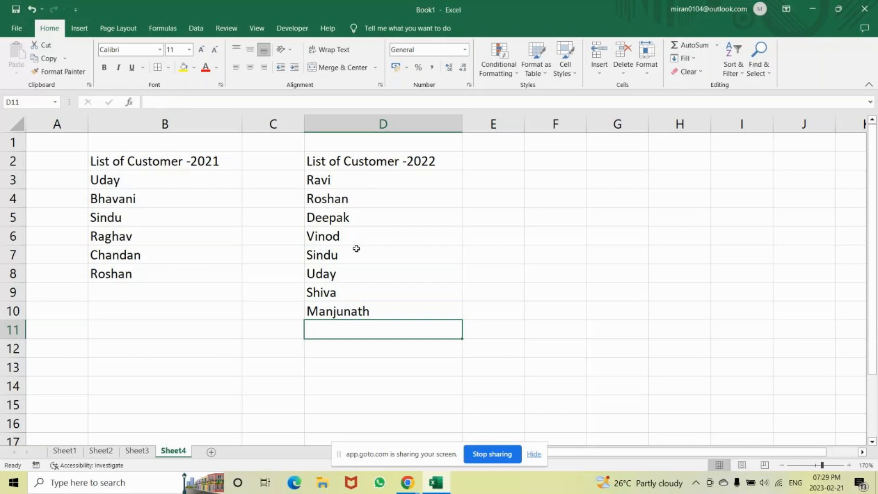
Compare the 2021 and 2022 customer lists to find the names that occur in both.
{"action": "left_click_drag", "start_coordinate": [147, 174], "coordinate": [138, 272]}
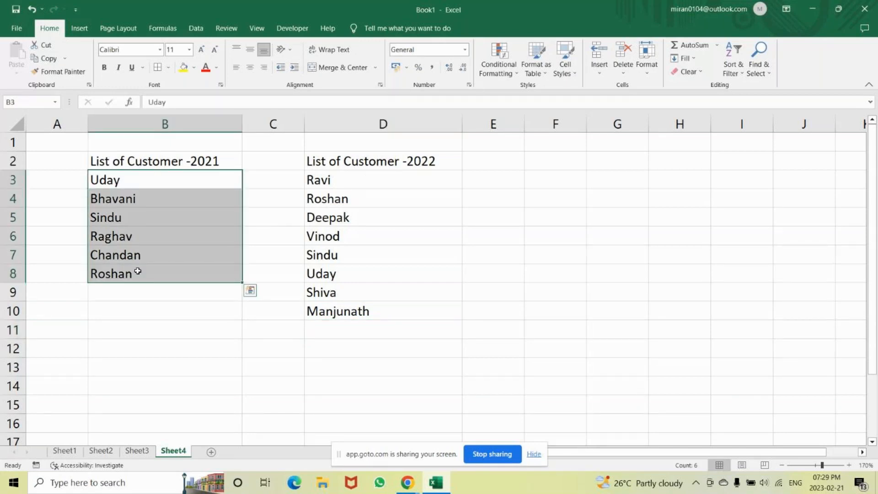
{"action": "left_click_drag", "start_coordinate": [345, 179], "coordinate": [335, 313]}
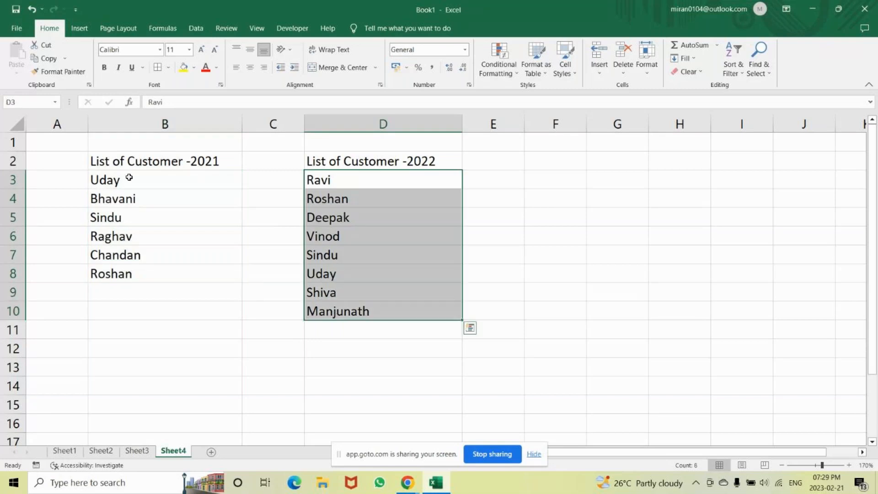
{"action": "left_click_drag", "start_coordinate": [129, 177], "coordinate": [127, 273]}
{"action": "left_click", "coordinate": [337, 179]}
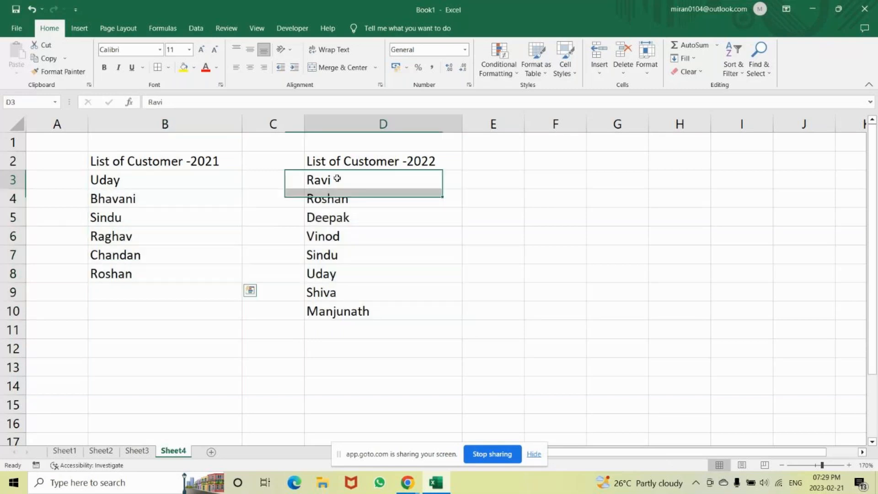
{"action": "left_click_drag", "start_coordinate": [337, 178], "coordinate": [319, 311]}
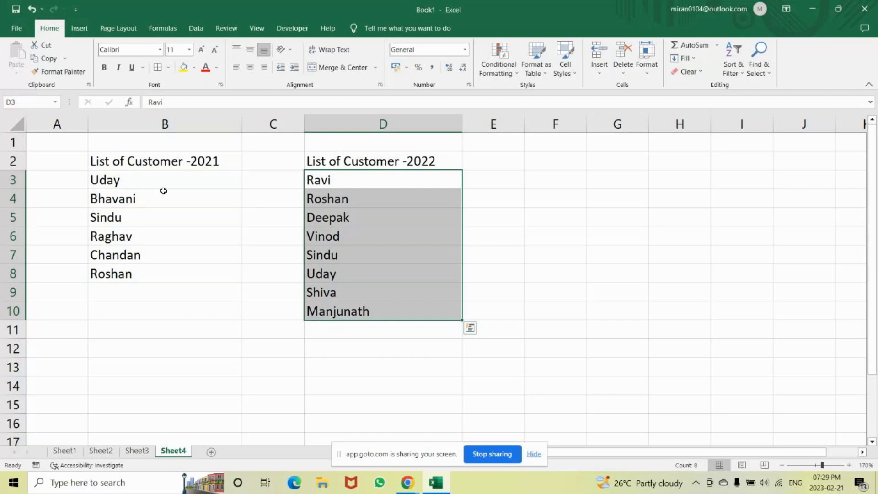
{"action": "left_click", "coordinate": [368, 201]}
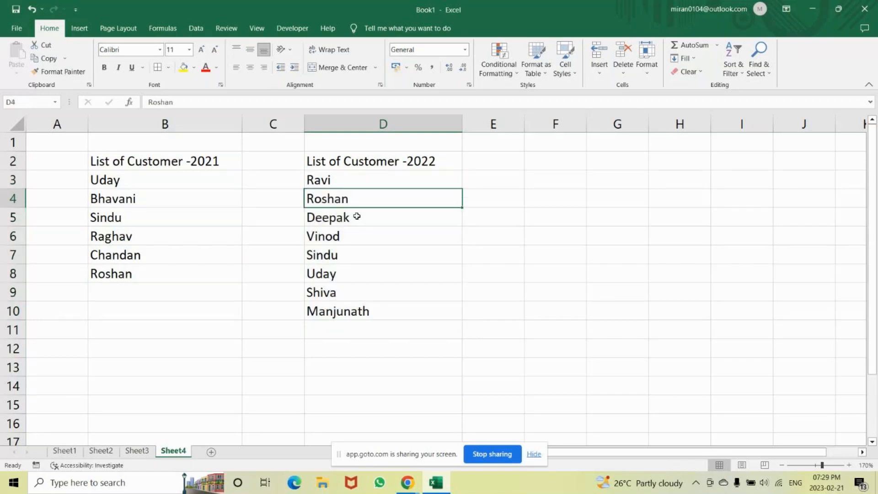
{"action": "left_click", "coordinate": [333, 275]}
{"action": "left_click", "coordinate": [332, 256]}
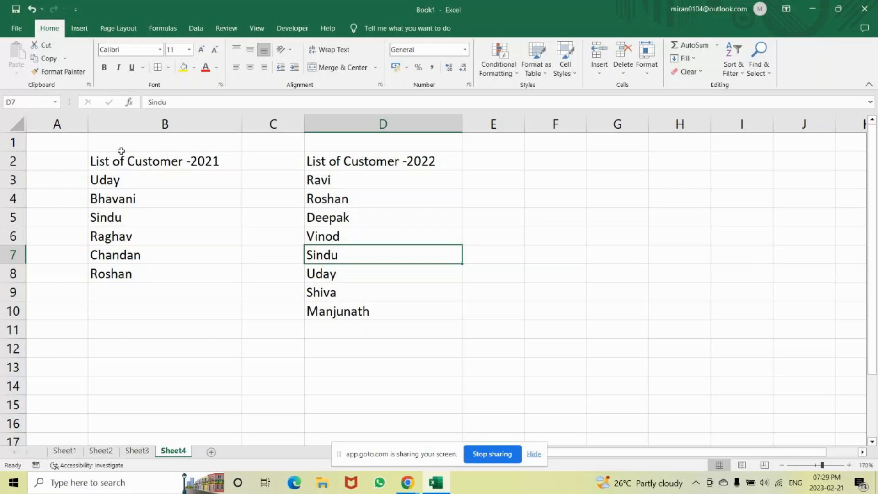
Fill the headers of both customer lists with blue and narrow the empty column C between them.
{"action": "left_click", "coordinate": [121, 155]}
{"action": "left_click", "coordinate": [194, 67]}
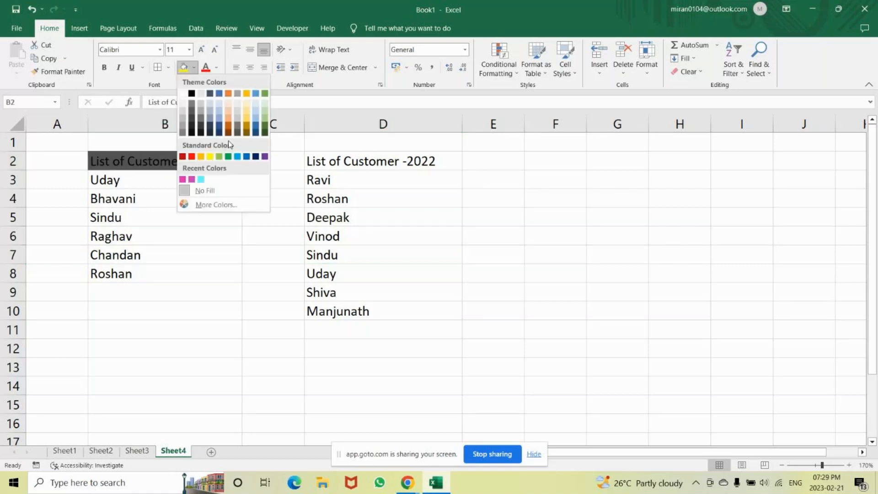
{"action": "left_click", "coordinate": [246, 157]}
{"action": "left_click", "coordinate": [320, 161]}
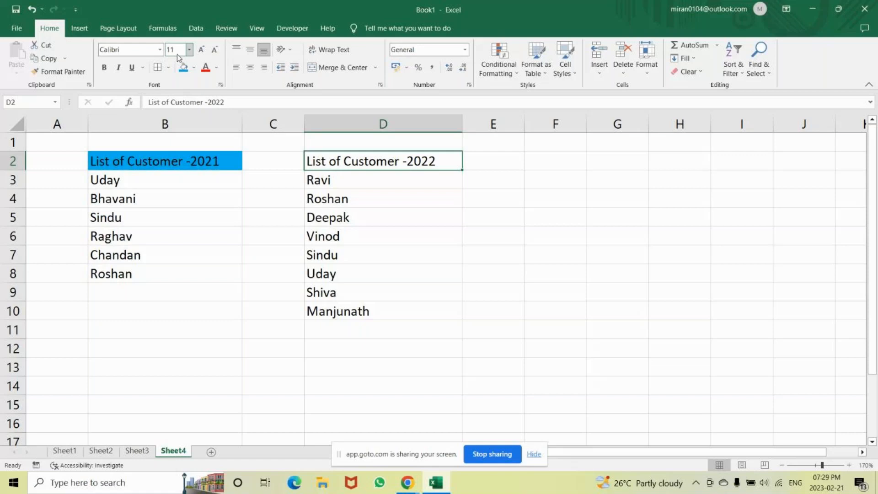
{"action": "key", "text": "F4"}
{"action": "left_click", "coordinate": [344, 194]}
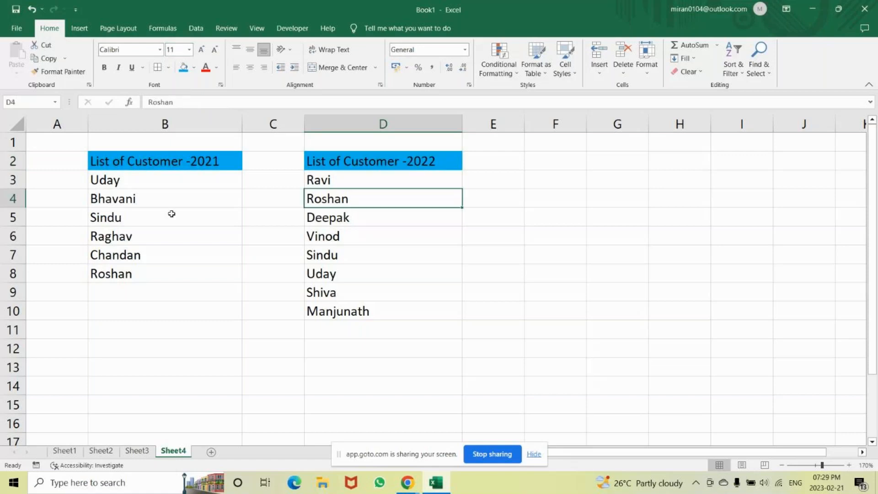
{"action": "left_click_drag", "start_coordinate": [305, 122], "coordinate": [266, 120]}
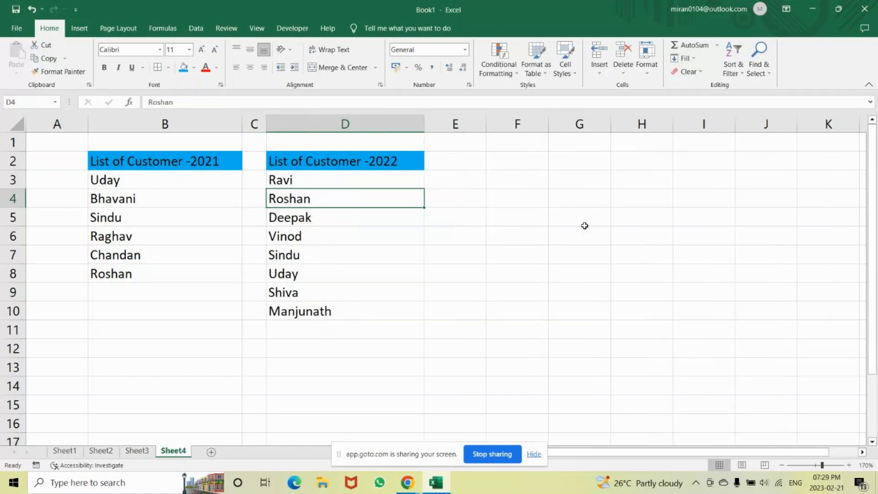
Enter the task note "highlight the old Customers" in G3 and narrow column C slightly further.
{"action": "left_click", "coordinate": [569, 185]}
{"action": "type", "text": "hig"}
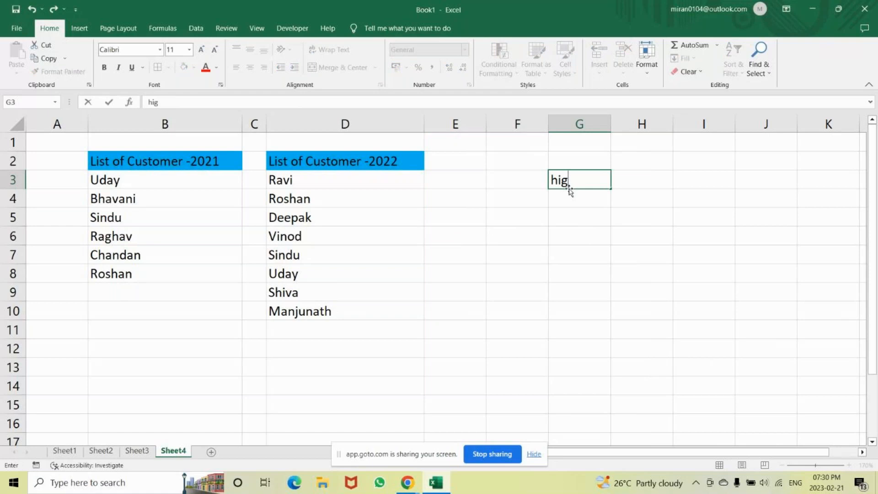
{"action": "type", "text": "hl"}
{"action": "type", "text": "ig"}
{"action": "type", "text": "ht th"}
{"action": "type", "text": "e c"}
{"action": "type", "text": "ustom"}
{"action": "type", "text": "e"}
{"action": "key", "text": "BackSpace"}
{"action": "key", "text": "BackSpace"}
{"action": "key", "text": "BackSpace"}
{"action": "key", "text": "BackSpace"}
{"action": "key", "text": "BackSpace"}
{"action": "key", "text": "BackSpace"}
{"action": "key", "text": "BackSpace"}
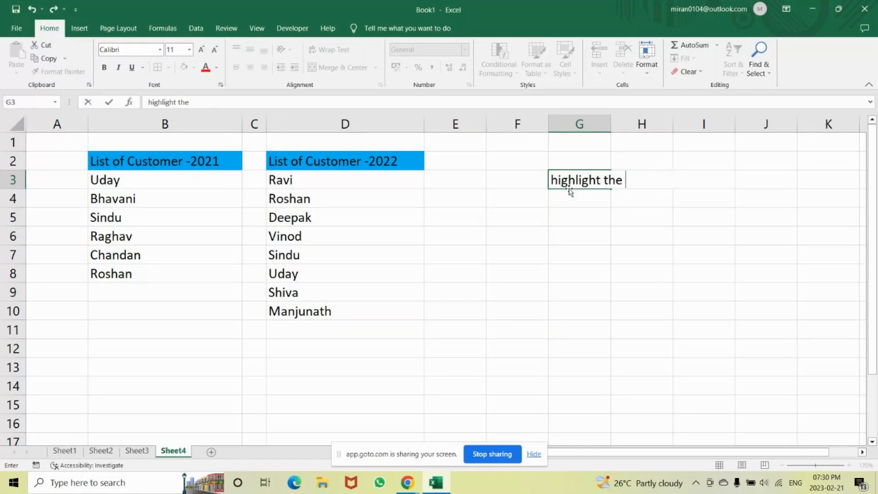
{"action": "type", "text": "old Cust"}
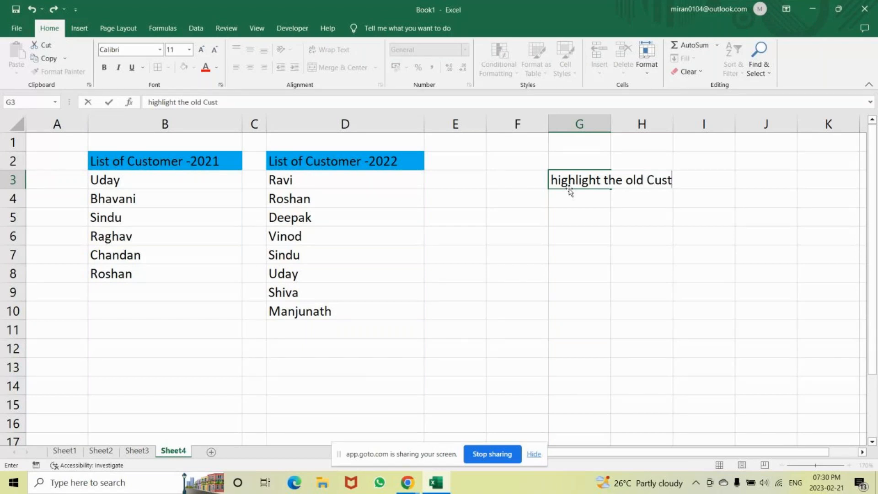
{"action": "type", "text": "omers"}
{"action": "key", "text": "Return"}
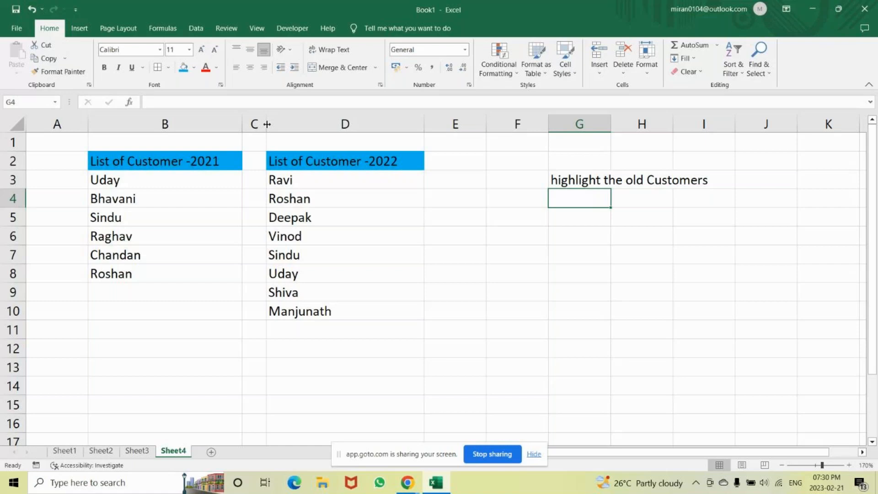
{"action": "left_click_drag", "start_coordinate": [267, 124], "coordinate": [259, 124]}
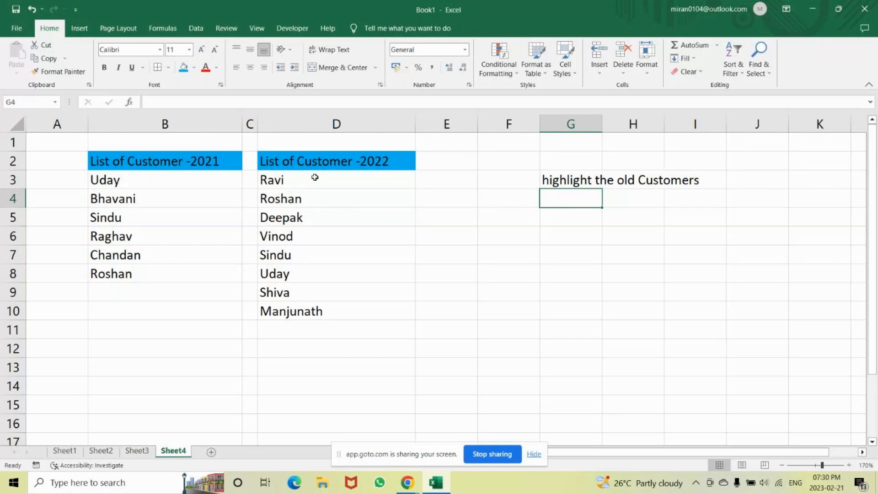
{"action": "left_click_drag", "start_coordinate": [347, 186], "coordinate": [339, 305]}
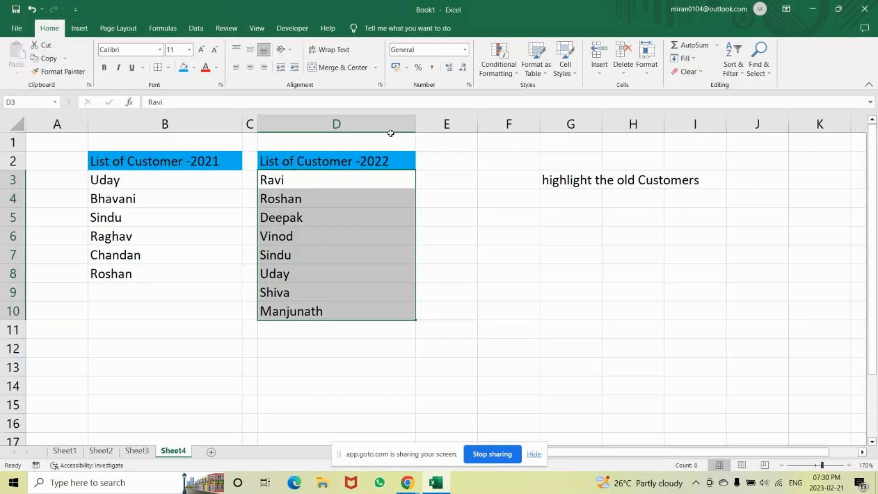
{"action": "left_click", "coordinate": [487, 63]}
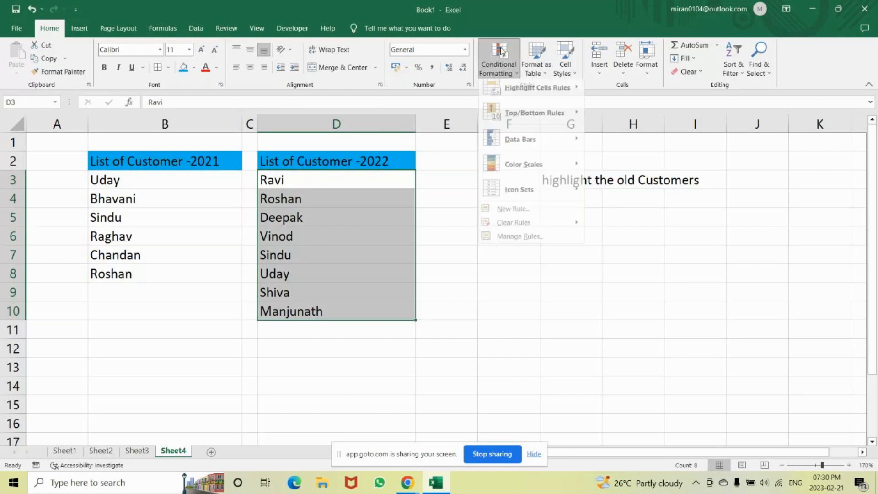
{"action": "left_click", "coordinate": [545, 216]}
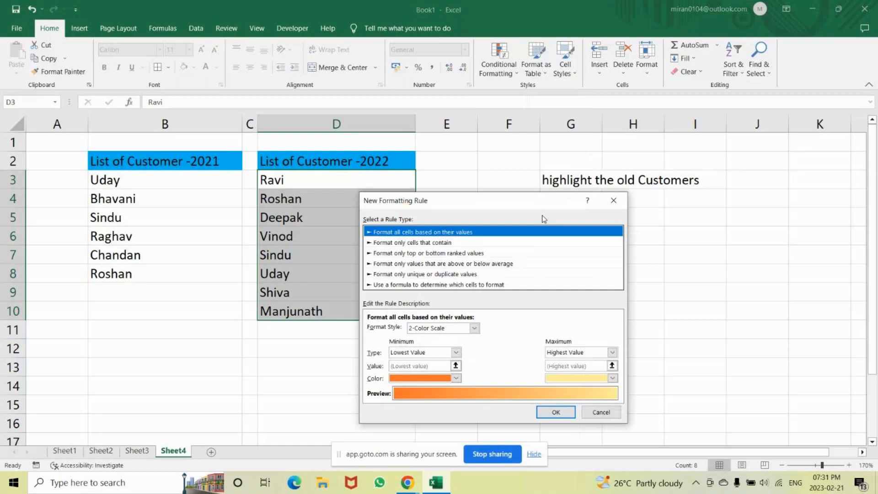
{"action": "left_click", "coordinate": [417, 286]}
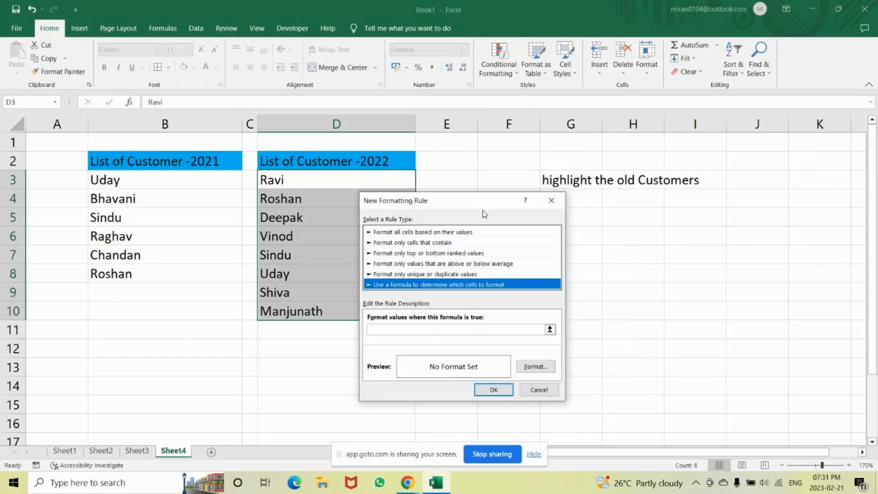
{"action": "left_click_drag", "start_coordinate": [481, 208], "coordinate": [615, 148]}
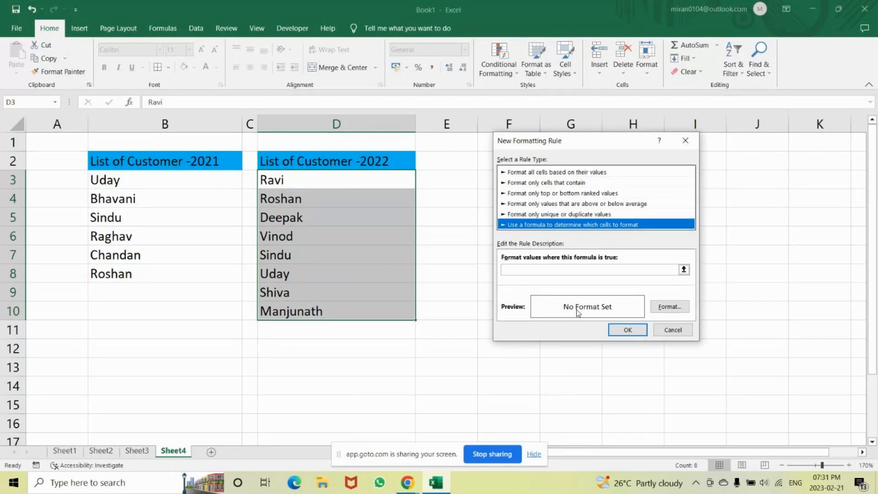
{"action": "left_click", "coordinate": [555, 269]}
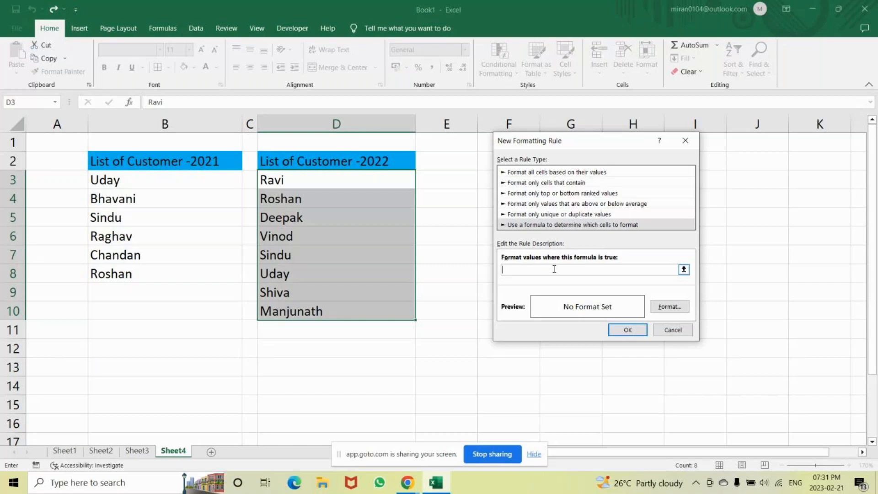
{"action": "type", "text": "=countif("}
{"action": "key", "text": "BackSpace"}
{"action": "key", "text": "BackSpace"}
{"action": "key", "text": "BackSpace"}
{"action": "key", "text": "BackSpace"}
{"action": "key", "text": "BackSpace"}
{"action": "key", "text": "BackSpace"}
{"action": "key", "text": "BackSpace"}
{"action": "key", "text": "BackSpace"}
{"action": "left_click", "coordinate": [693, 146]}
Look up the arguments of the COUNTIF function in the empty cell H6, leaving the cell blank.
{"action": "left_click", "coordinate": [604, 228]}
{"action": "type", "text": "=cou"}
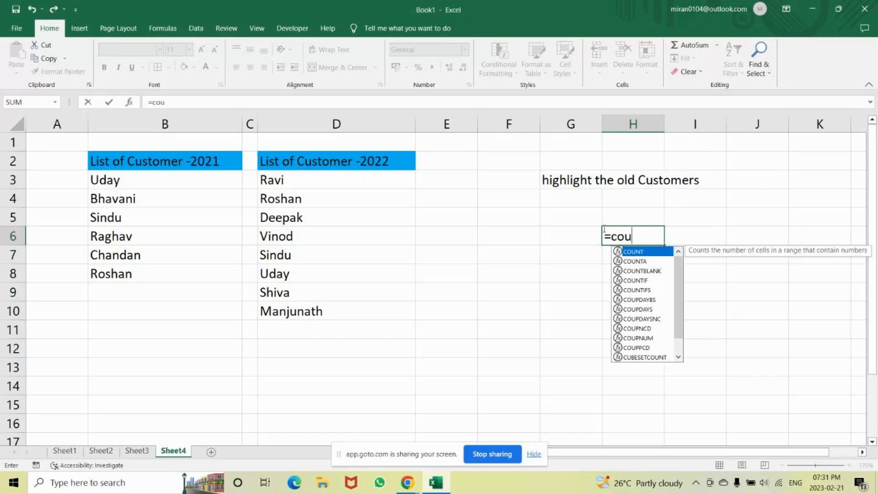
{"action": "type", "text": "ntif"}
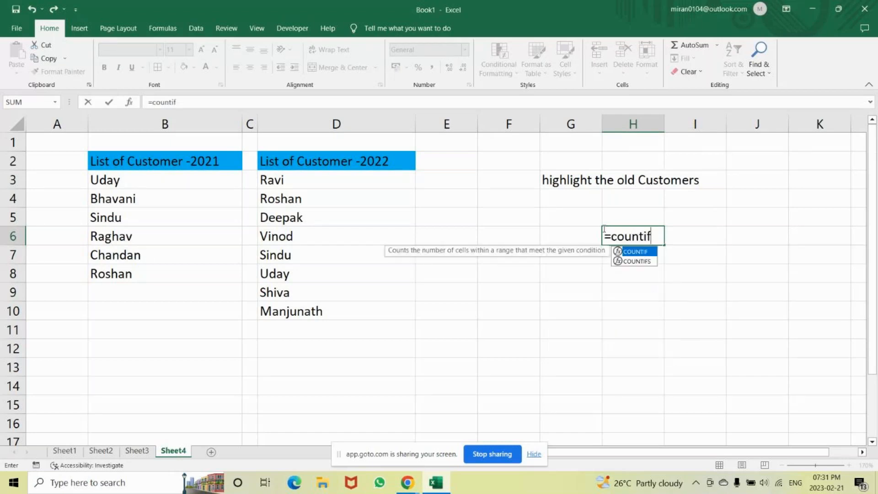
{"action": "key", "text": "Tab"}
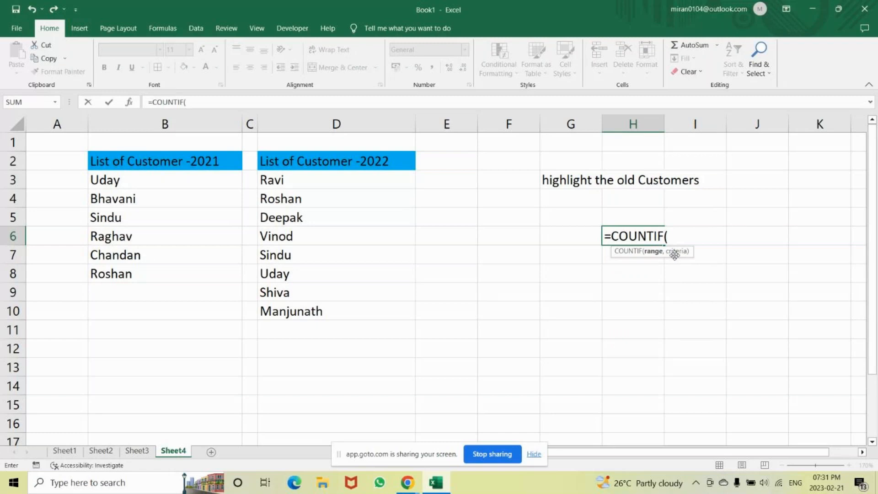
{"action": "key", "text": "BackSpace"}
{"action": "key", "text": "BackSpace"}
{"action": "key", "text": "BackSpace"}
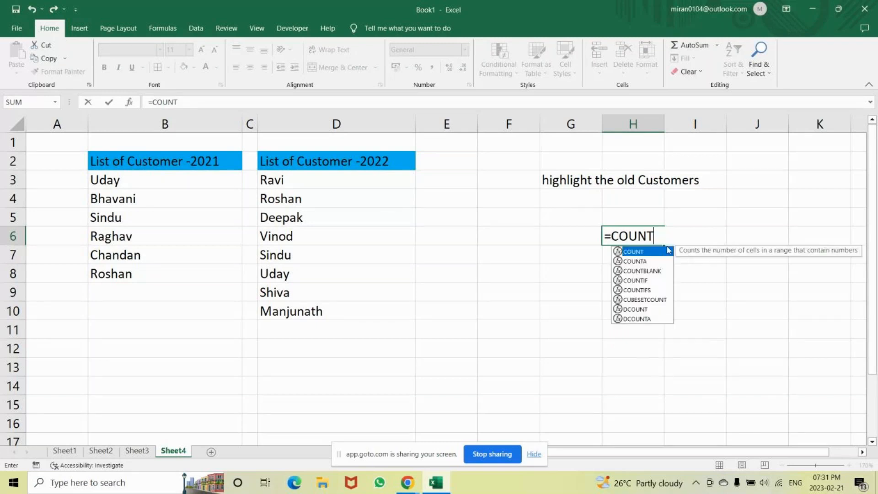
{"action": "key", "text": "Escape"}
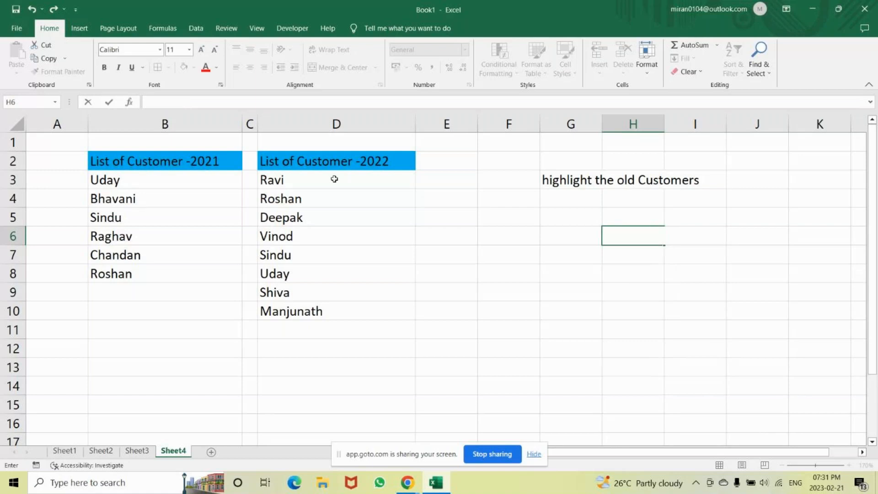
Start a formula-based conditional formatting rule for the 2022 names in D3:D10, beginning its formula with =countif(.
{"action": "left_click_drag", "start_coordinate": [333, 178], "coordinate": [302, 313]}
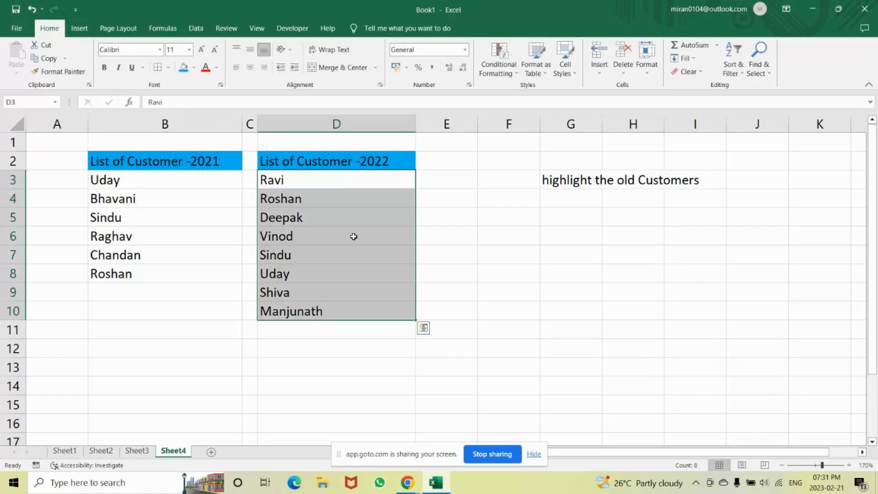
{"action": "left_click", "coordinate": [499, 68]}
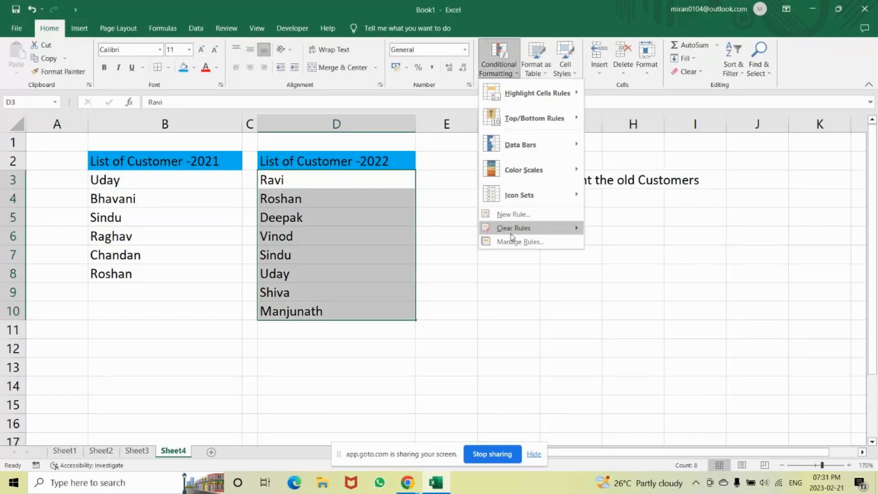
{"action": "left_click", "coordinate": [513, 214]}
{"action": "left_click", "coordinate": [523, 215]}
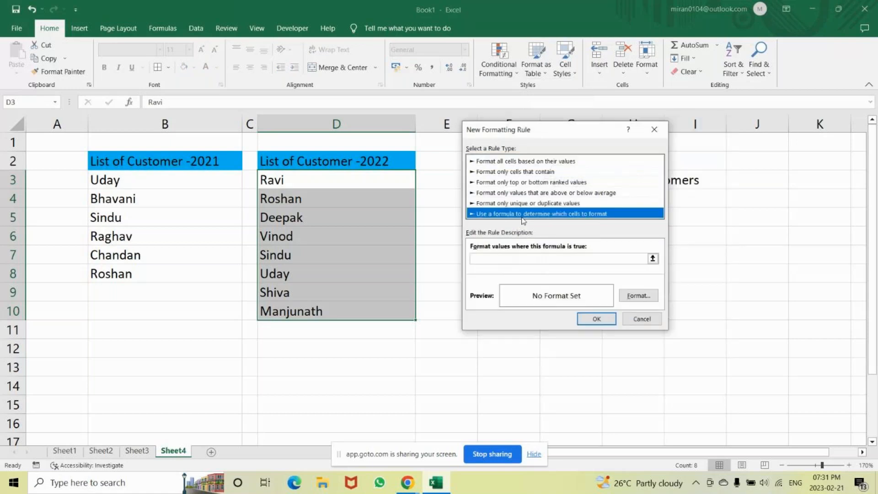
{"action": "left_click", "coordinate": [502, 259]}
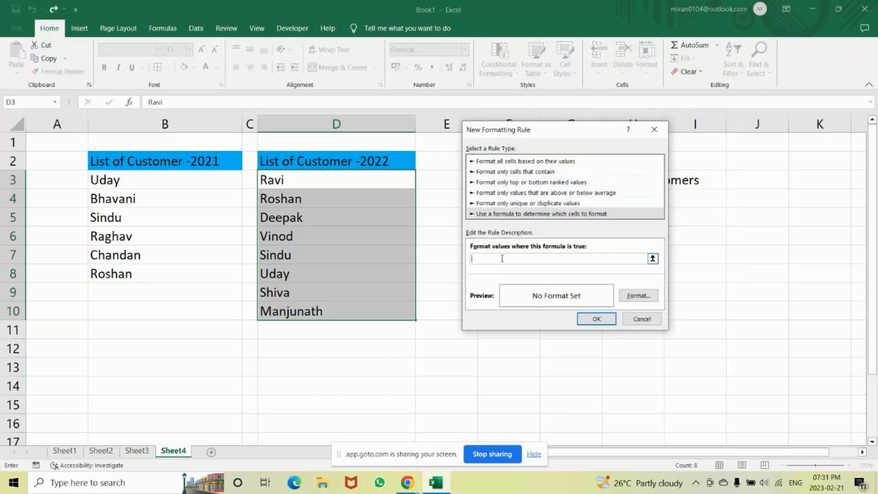
{"action": "type", "text": "="}
{"action": "type", "text": "countif("}
{"action": "left_click_drag", "start_coordinate": [135, 181], "coordinate": [136, 273]}
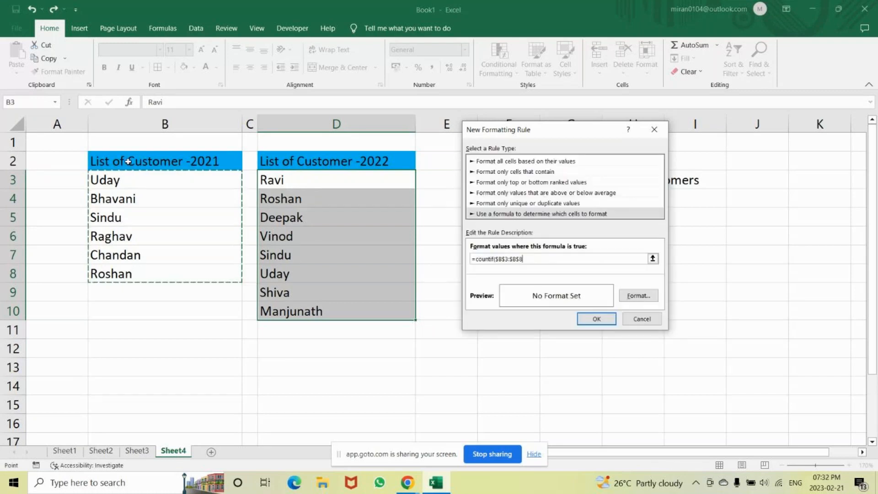
{"action": "type", "text": ","}
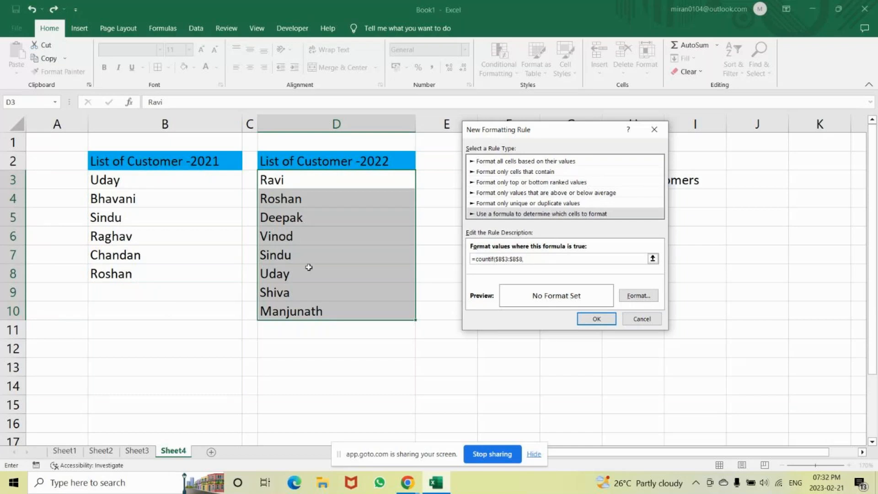
{"action": "left_click", "coordinate": [299, 180]}
{"action": "key", "text": "BackSpace"}
{"action": "key", "text": "BackSpace"}
{"action": "key", "text": "BackSpace"}
{"action": "key", "text": "BackSpace"}
{"action": "key", "text": "BackSpace"}
{"action": "key", "text": "BackSpace"}
{"action": "key", "text": "BackSpace"}
{"action": "key", "text": "BackSpace"}
{"action": "key", "text": "BackSpace"}
Complete the rule's formula as =countif($B$3:$B$8,D3)>0, with the 2021 names as fixed range and D3 as relative criterion.
{"action": "left_click", "coordinate": [148, 178]}
{"action": "left_click_drag", "start_coordinate": [148, 179], "coordinate": [142, 275]}
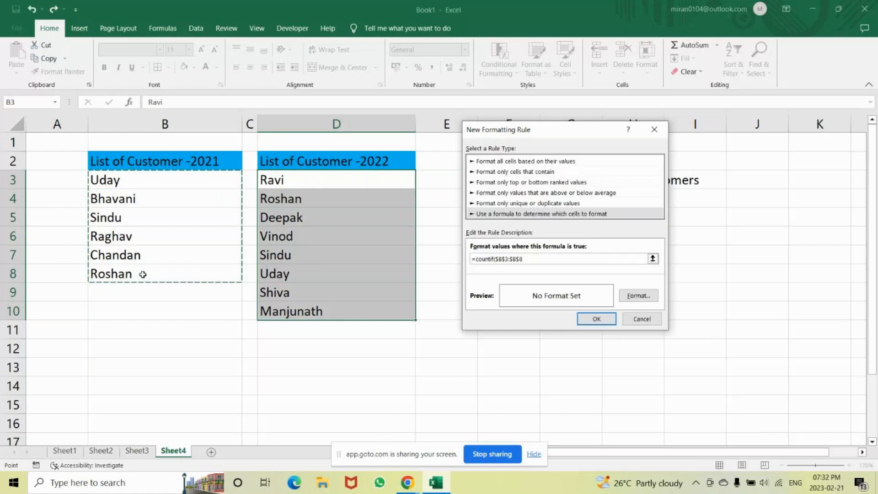
{"action": "type", "text": ","}
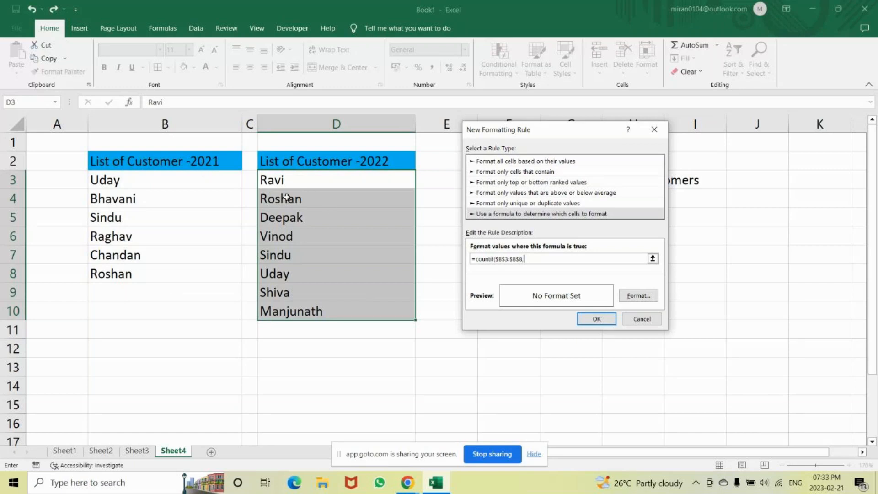
{"action": "left_click", "coordinate": [296, 180]}
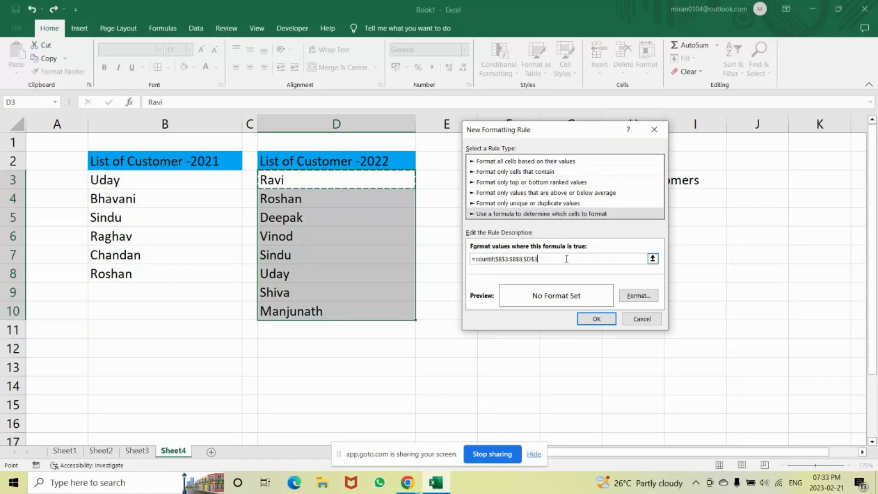
{"action": "key", "text": "F4"}
{"action": "key", "text": "F4"}
{"action": "key", "text": "F4"}
{"action": "type", "text": ")"}
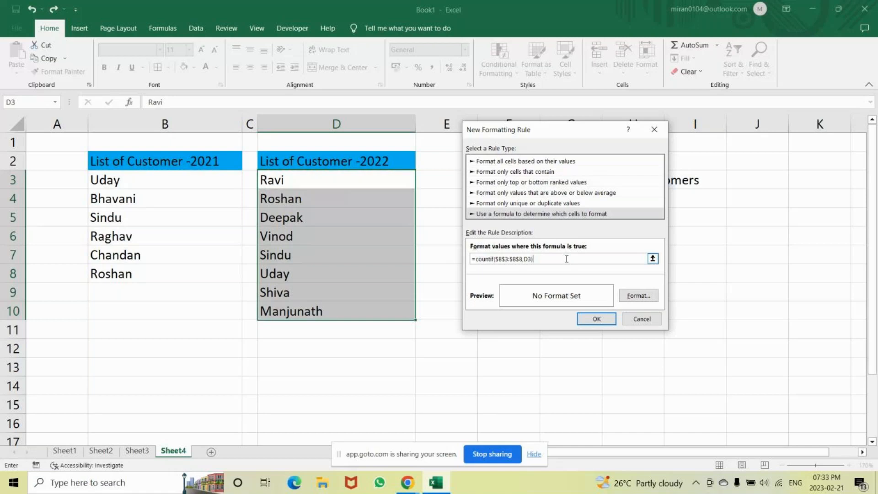
Set the font of the rule's format to bold and purple.
{"action": "left_click", "coordinate": [639, 296]}
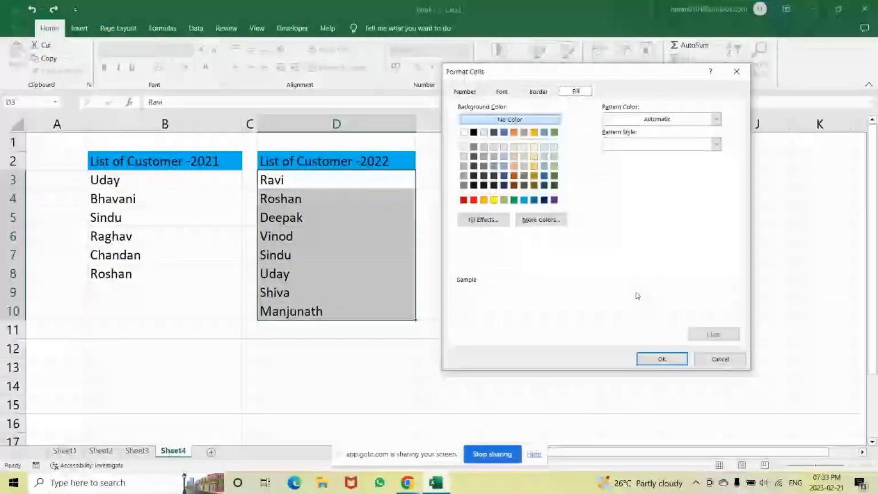
{"action": "left_click", "coordinate": [503, 92]}
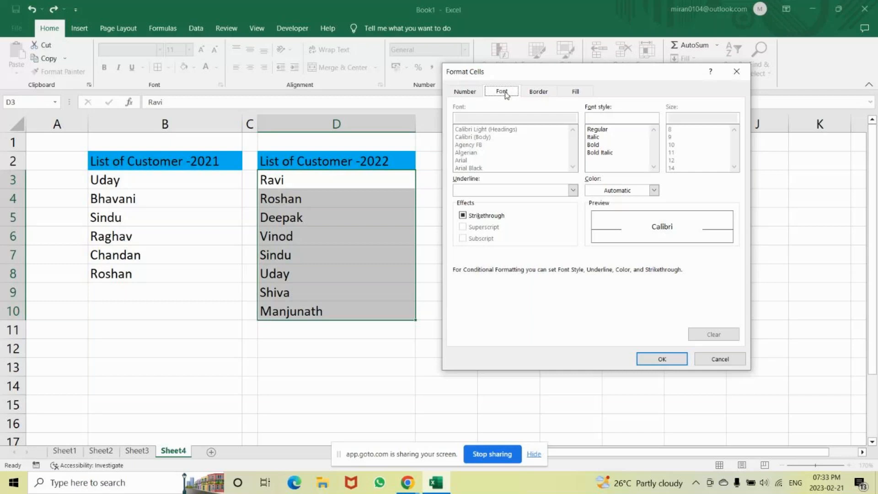
{"action": "left_click", "coordinate": [597, 145]}
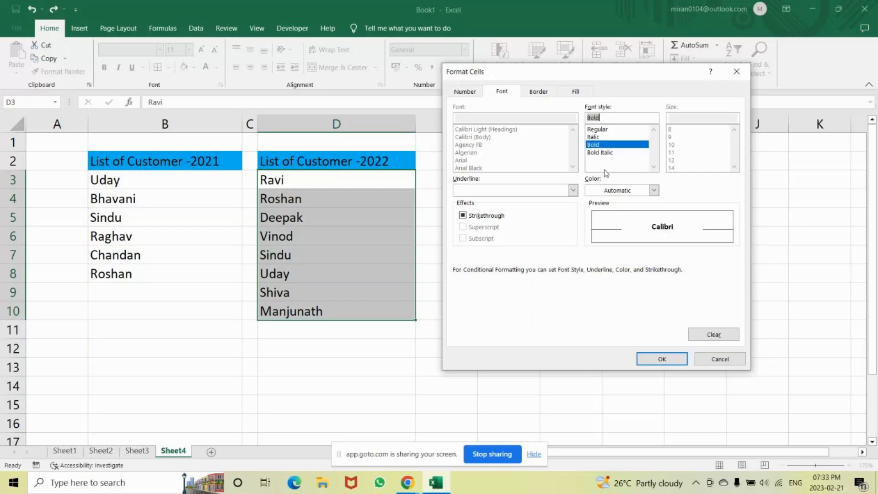
{"action": "left_click", "coordinate": [620, 190]}
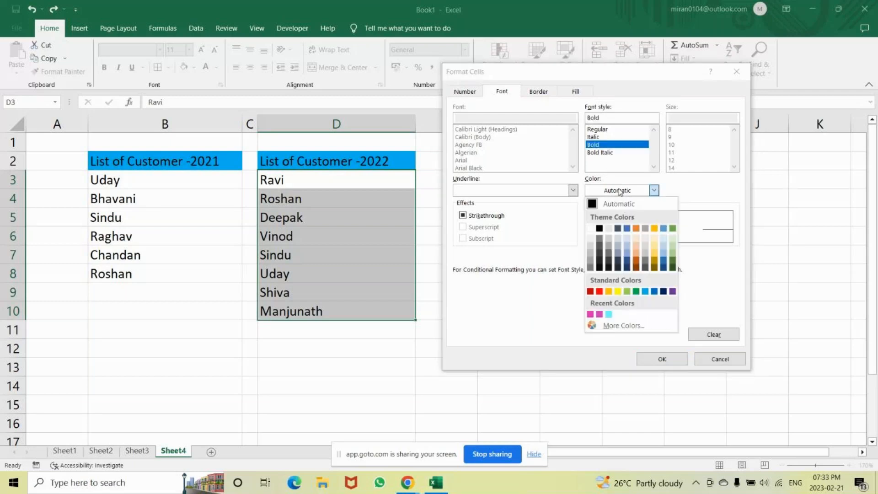
{"action": "left_click", "coordinate": [672, 291]}
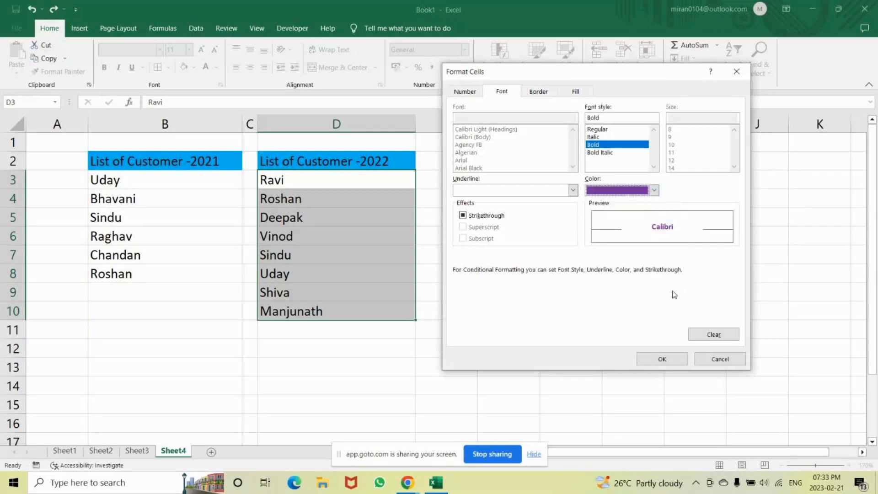
Add a yellow fill to the rule's format and apply the rule to the 2022 names.
{"action": "left_click", "coordinate": [576, 91]}
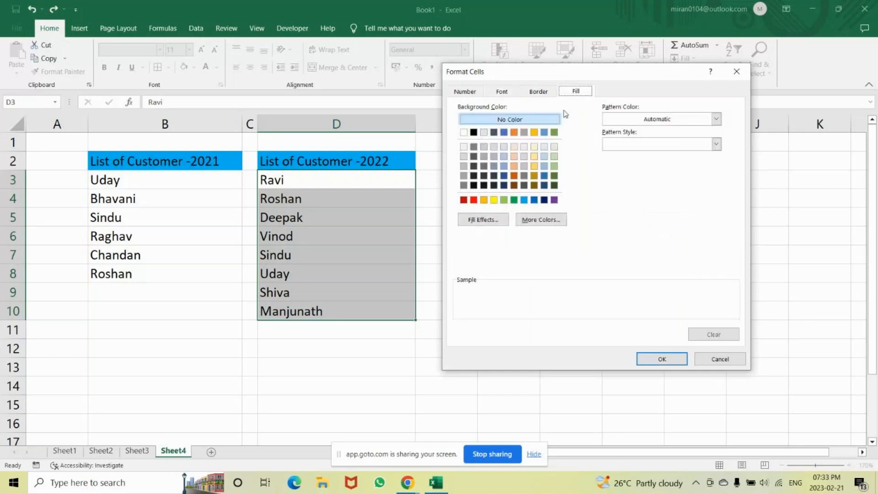
{"action": "left_click", "coordinate": [493, 202]}
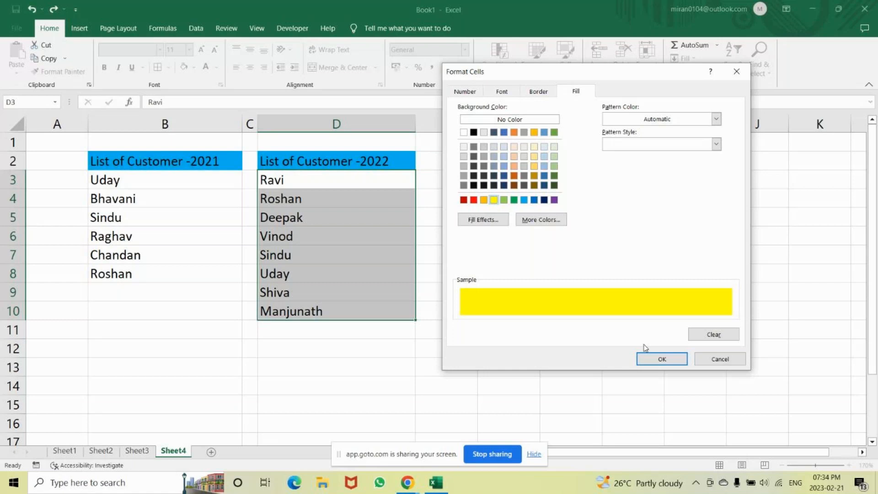
{"action": "left_click", "coordinate": [662, 361]}
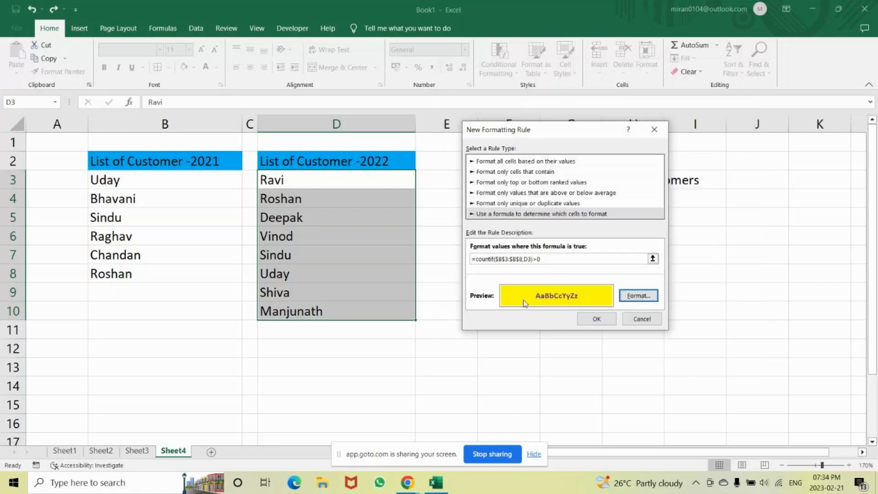
{"action": "left_click", "coordinate": [596, 318]}
{"action": "left_click", "coordinate": [565, 285]}
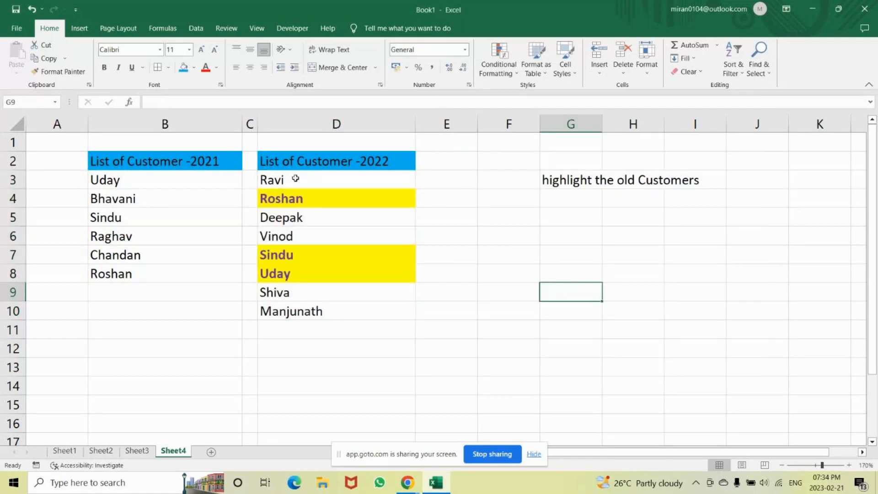
{"action": "left_click_drag", "start_coordinate": [295, 178], "coordinate": [295, 312]}
{"action": "mouse_move", "coordinate": [407, 488]}
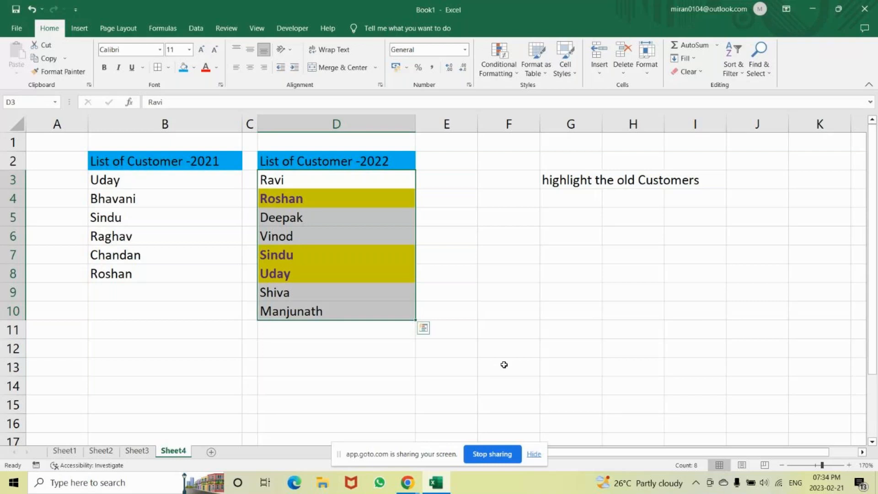
{"action": "left_click", "coordinate": [497, 343]}
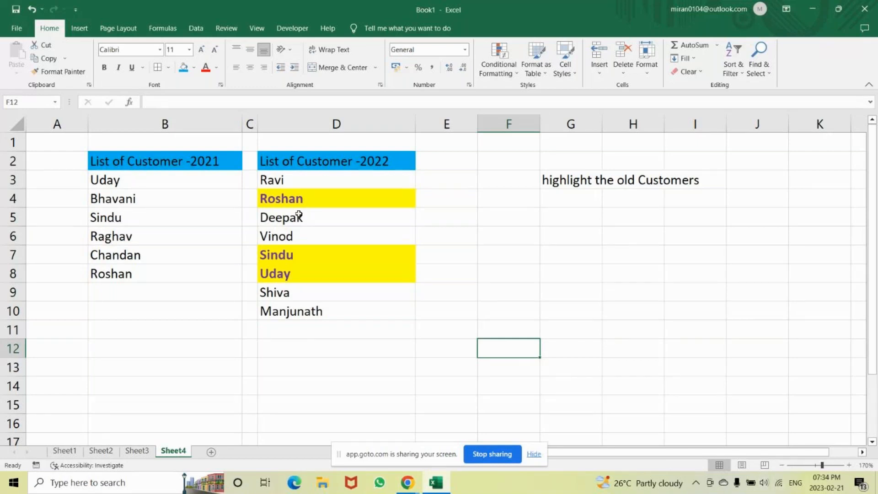
Undo the conditional formatting of the 2022 names and clear the conditional formatting rules from the entire sheet.
{"action": "key", "text": "ctrl+z"}
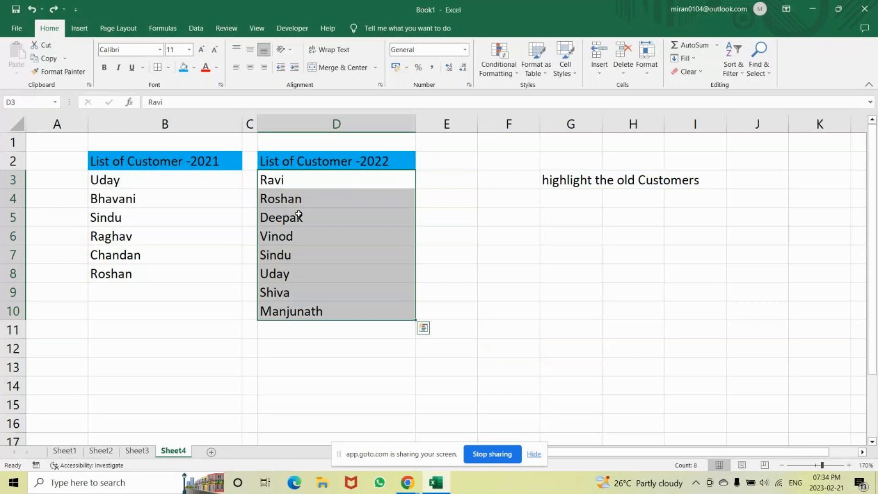
{"action": "left_click", "coordinate": [518, 72]}
{"action": "mouse_move", "coordinate": [517, 233]}
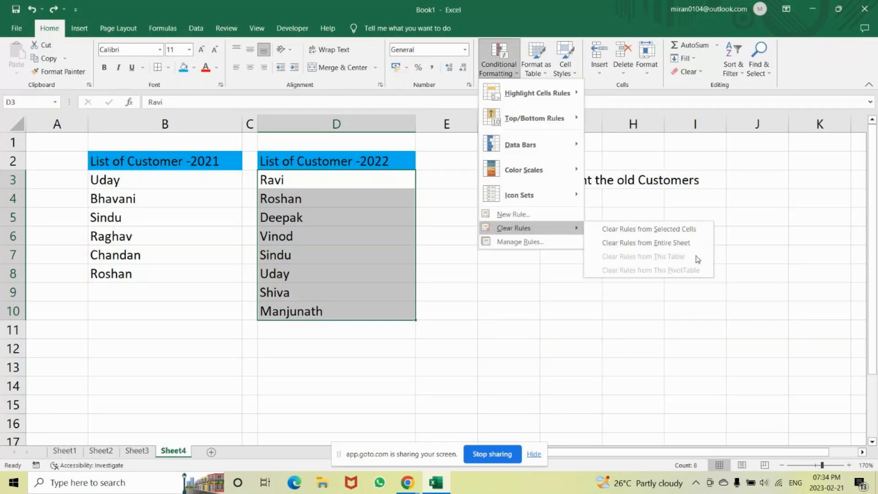
{"action": "left_click", "coordinate": [681, 245]}
{"action": "left_click", "coordinate": [563, 297]}
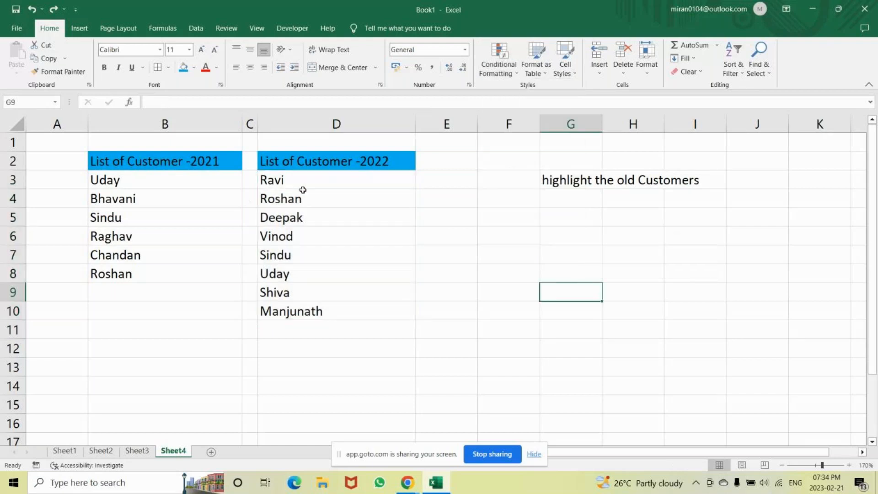
Start a new conditional formatting rule for the 2022 names in D3:D10 that uses a formula to determine which cells to format.
{"action": "left_click", "coordinate": [160, 160]}
{"action": "left_click", "coordinate": [329, 165]}
{"action": "left_click_drag", "start_coordinate": [322, 180], "coordinate": [294, 313]}
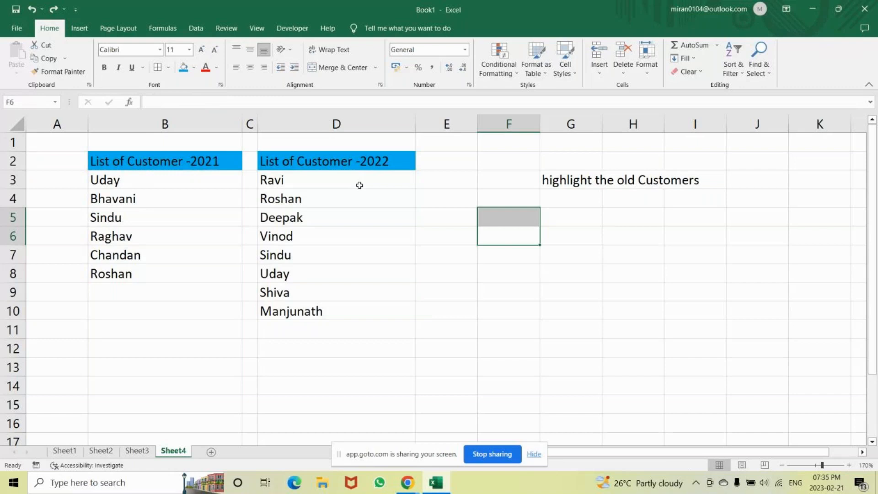
{"action": "left_click_drag", "start_coordinate": [358, 186], "coordinate": [328, 313]}
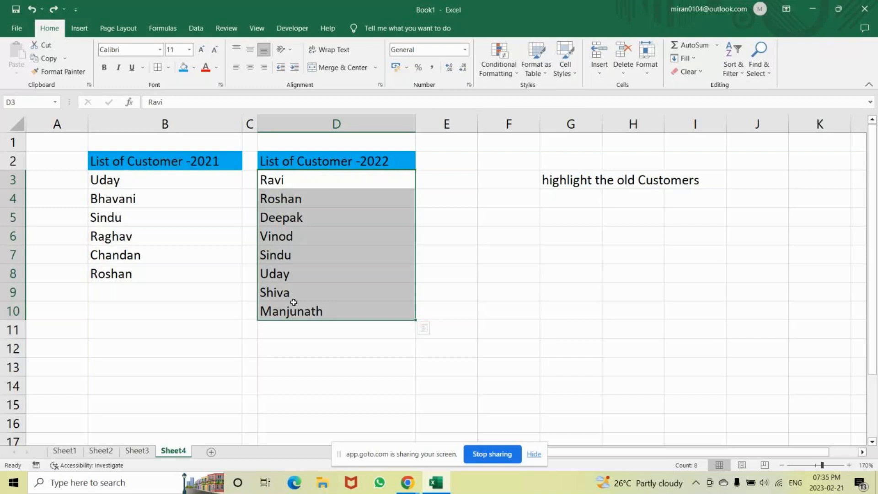
{"action": "left_click", "coordinate": [500, 55]}
{"action": "left_click", "coordinate": [513, 214]}
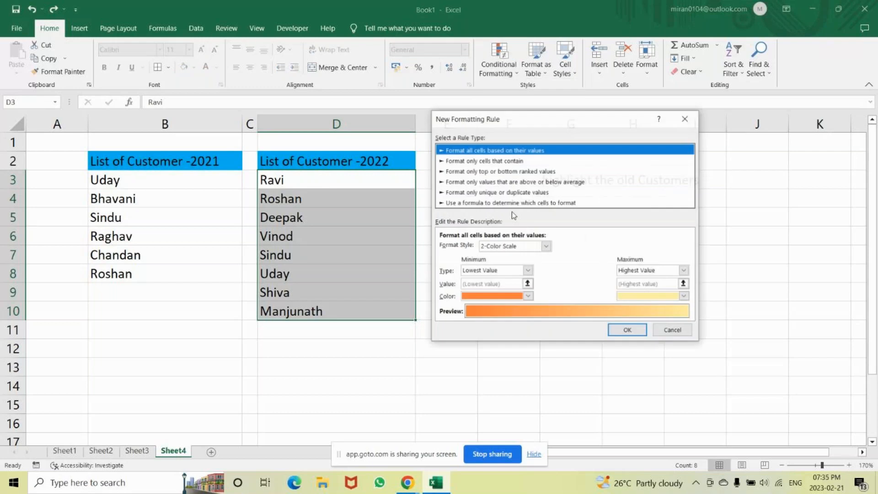
{"action": "left_click", "coordinate": [466, 203]}
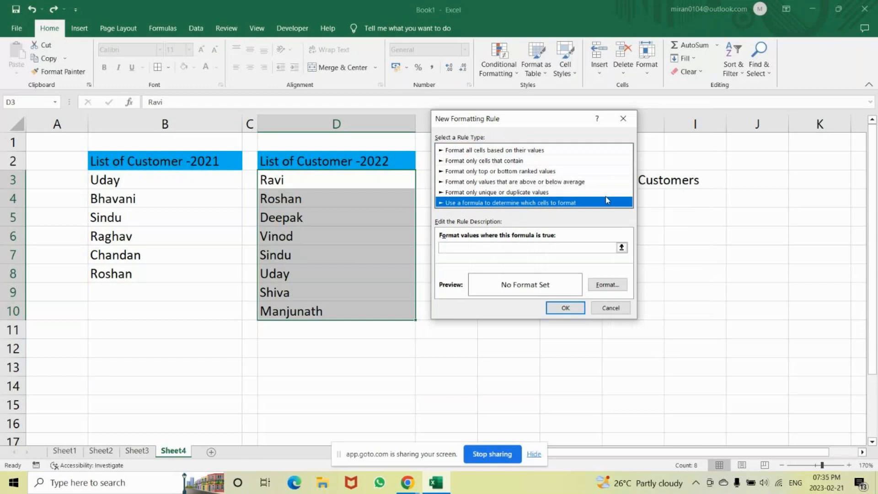
Enter =countif($B$3:$B$8,D3)>0 as the rule's formula, keeping the D3 reference relative.
{"action": "left_click", "coordinate": [469, 246]}
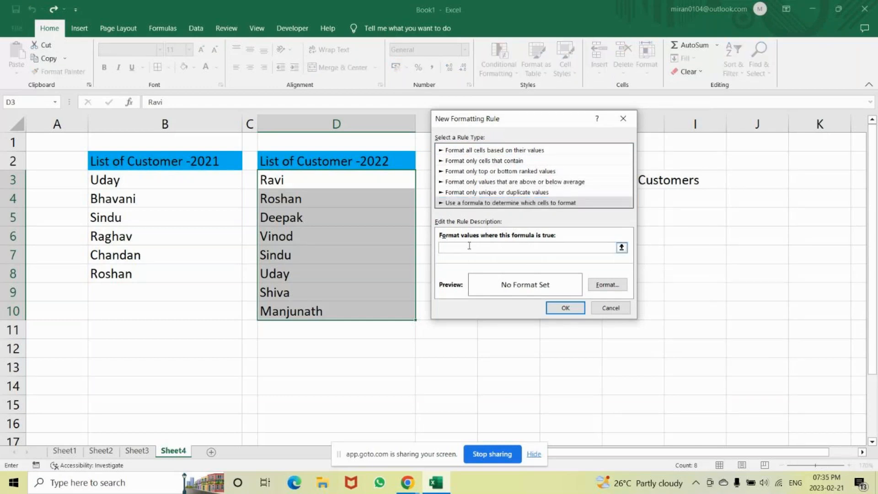
{"action": "type", "text": "=countif"}
{"action": "key", "text": "Tab"}
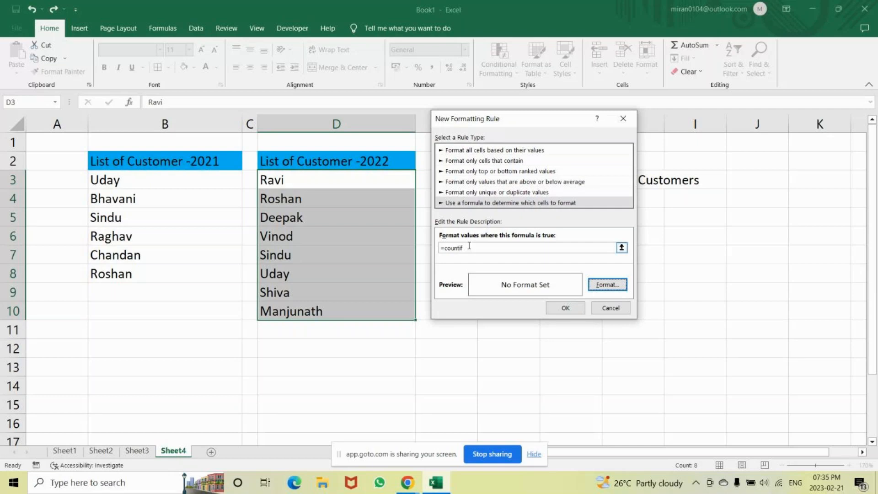
{"action": "left_click", "coordinate": [469, 246]}
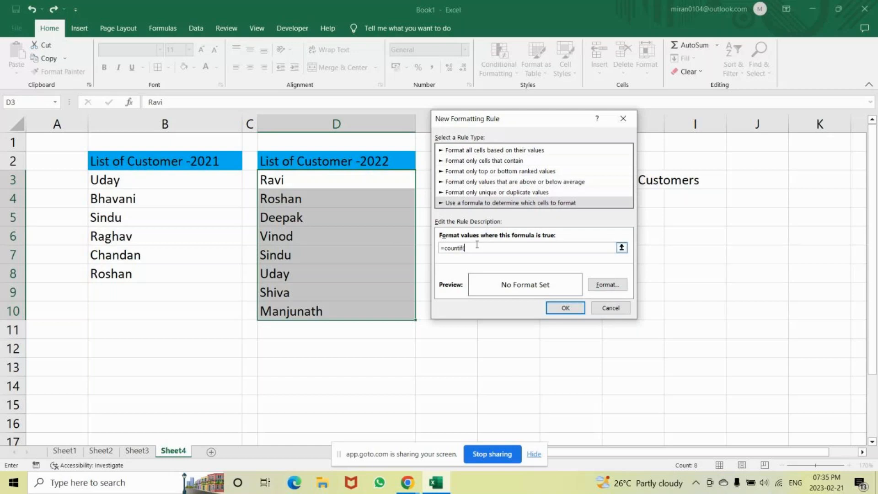
{"action": "left_click_drag", "start_coordinate": [147, 179], "coordinate": [134, 272]}
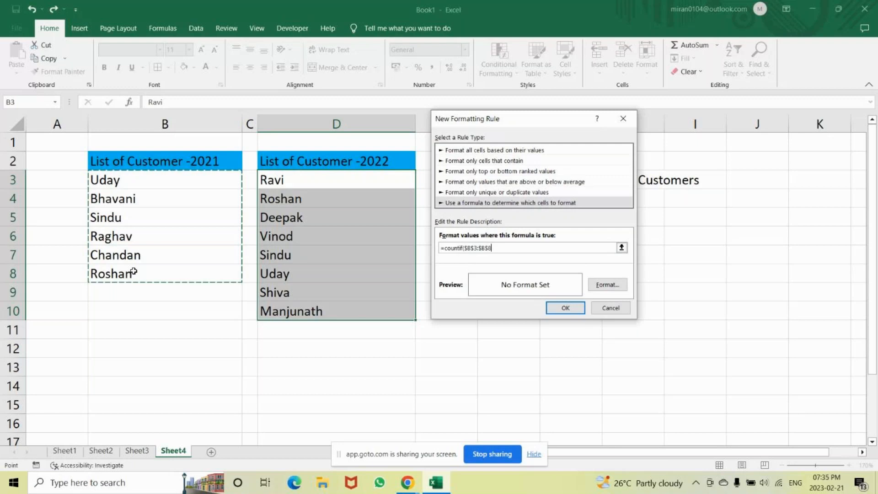
{"action": "type", "text": ","}
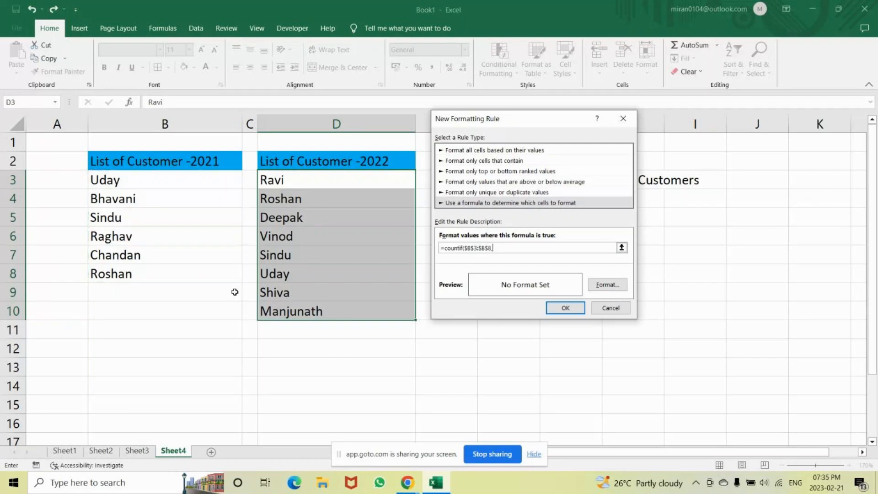
{"action": "left_click", "coordinate": [315, 180]}
{"action": "key", "text": "F4"}
{"action": "key", "text": "F4"}
{"action": "key", "text": "F4"}
{"action": "type", "text": ")>0"}
Give the rule's format a purple font colour and a yellow fill.
{"action": "left_click", "coordinate": [607, 286]}
{"action": "left_click", "coordinate": [524, 190]}
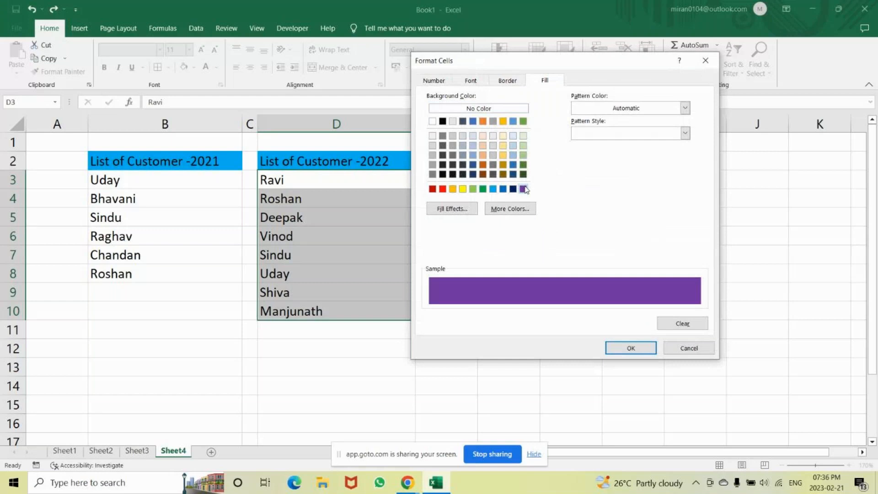
{"action": "left_click", "coordinate": [471, 81]}
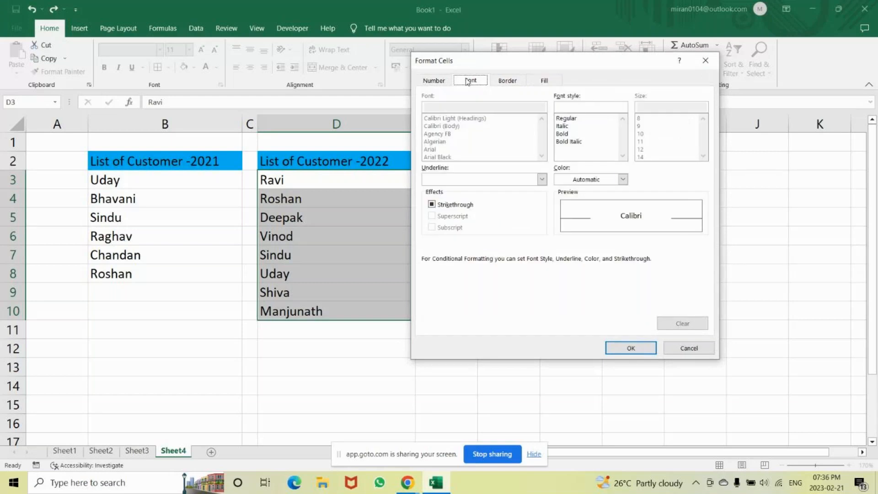
{"action": "left_click", "coordinate": [623, 179]}
{"action": "left_click", "coordinate": [642, 281]}
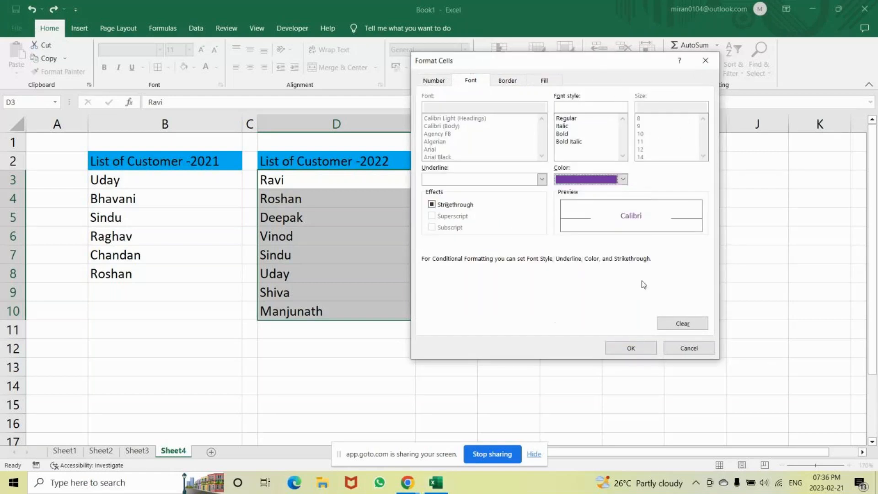
{"action": "left_click", "coordinate": [532, 83]}
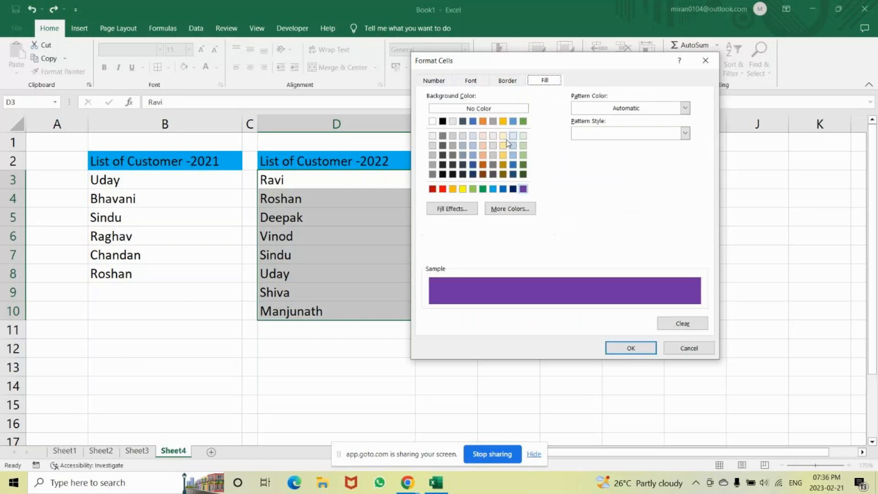
{"action": "left_click", "coordinate": [463, 190]}
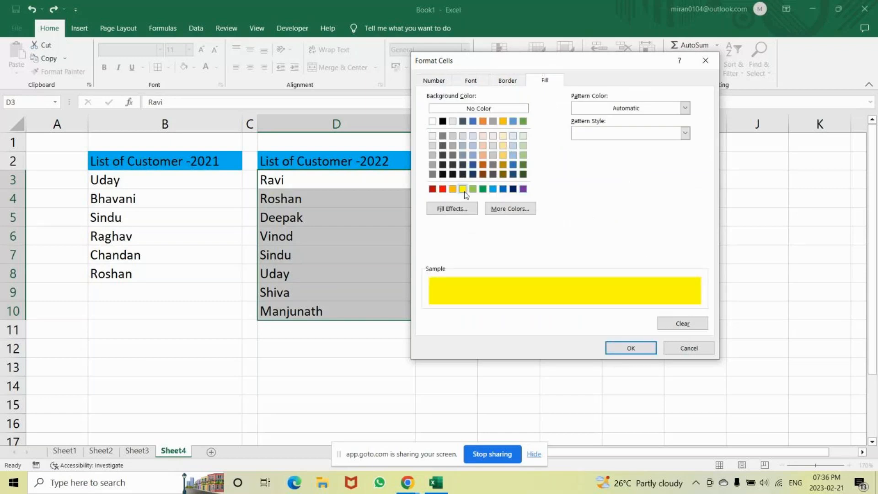
Make the rule's font bold while keeping the yellow fill, and apply the rule to the 2022 names.
{"action": "left_click", "coordinate": [481, 81]}
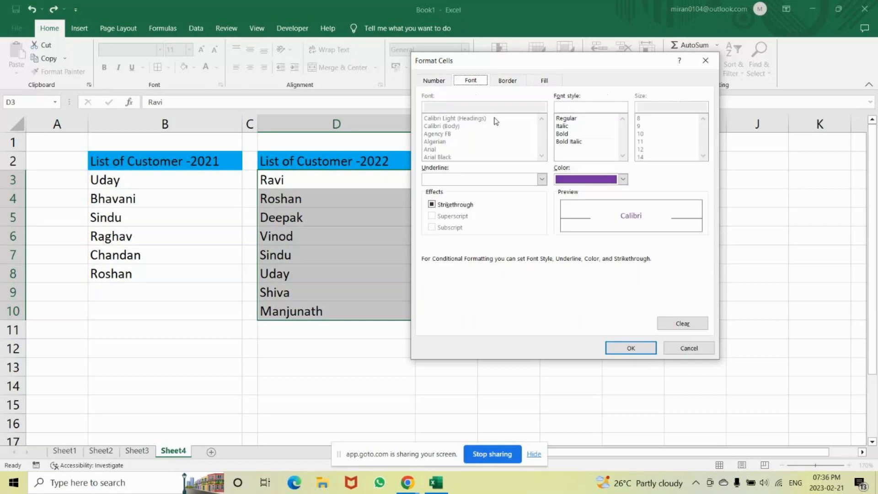
{"action": "left_click", "coordinate": [568, 135]}
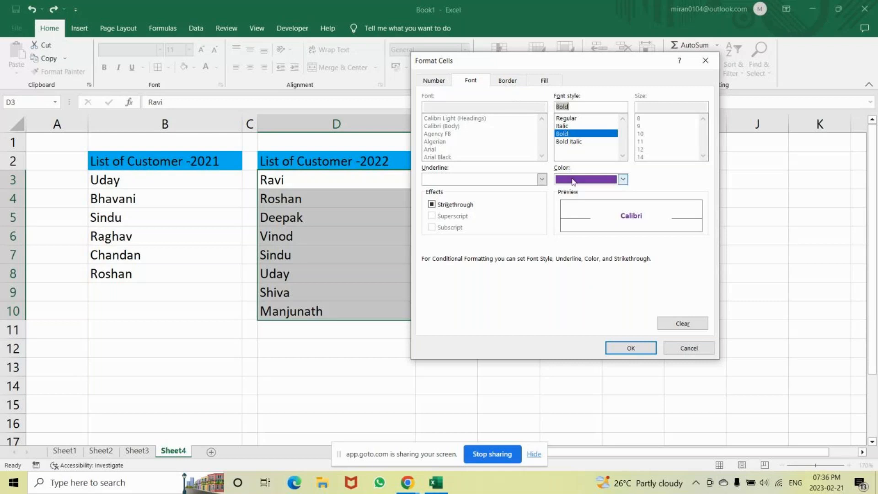
{"action": "left_click", "coordinate": [548, 82]}
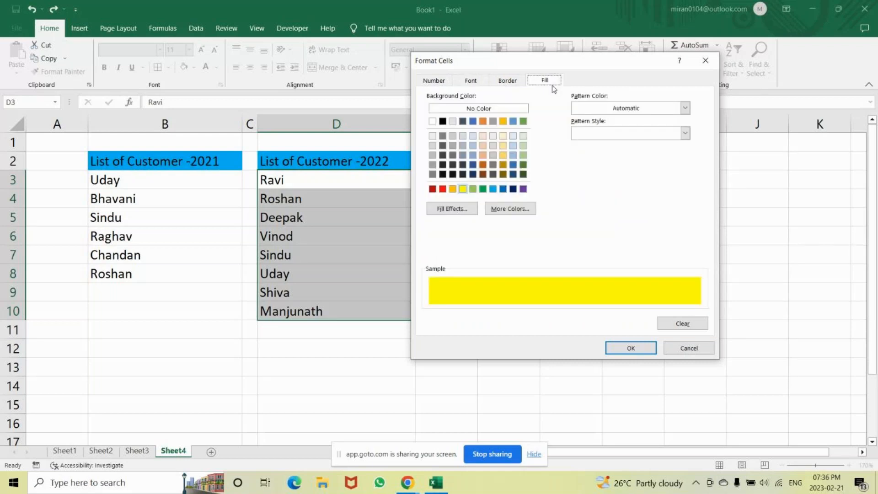
{"action": "left_click", "coordinate": [633, 350]}
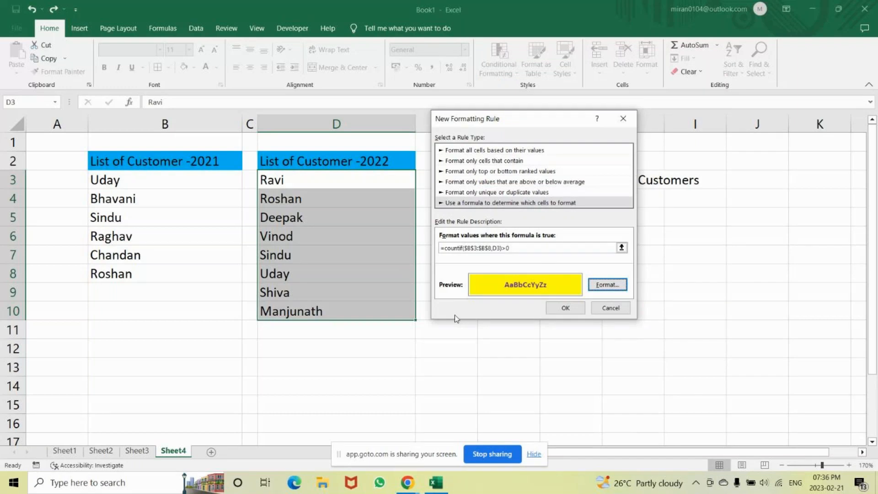
{"action": "left_click", "coordinate": [564, 309]}
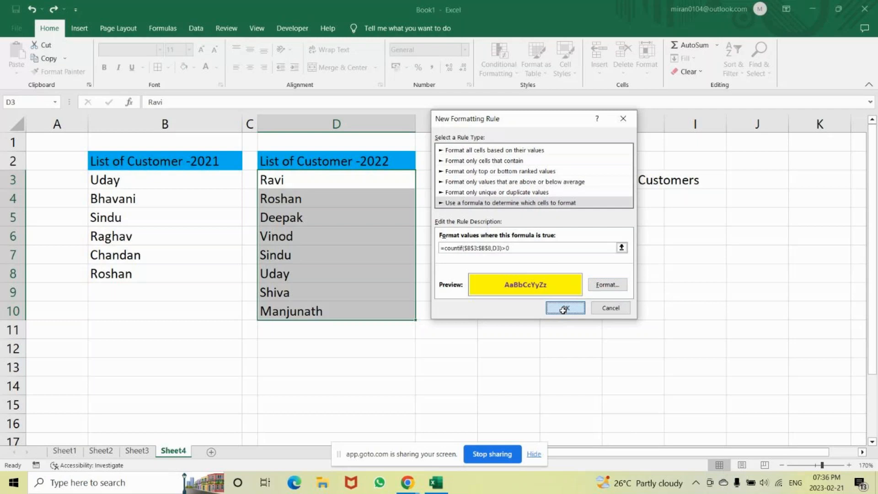
{"action": "left_click", "coordinate": [461, 291]}
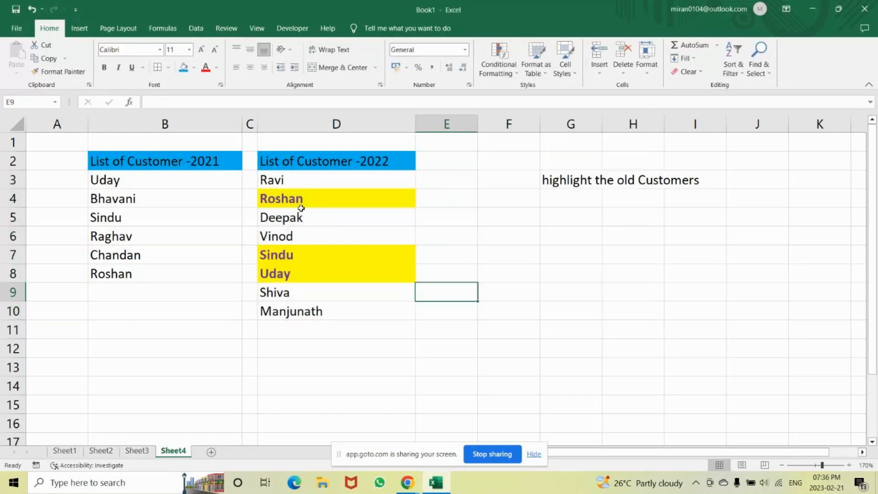
{"action": "left_click", "coordinate": [301, 209]}
{"action": "left_click", "coordinate": [303, 254]}
{"action": "left_click", "coordinate": [298, 273]}
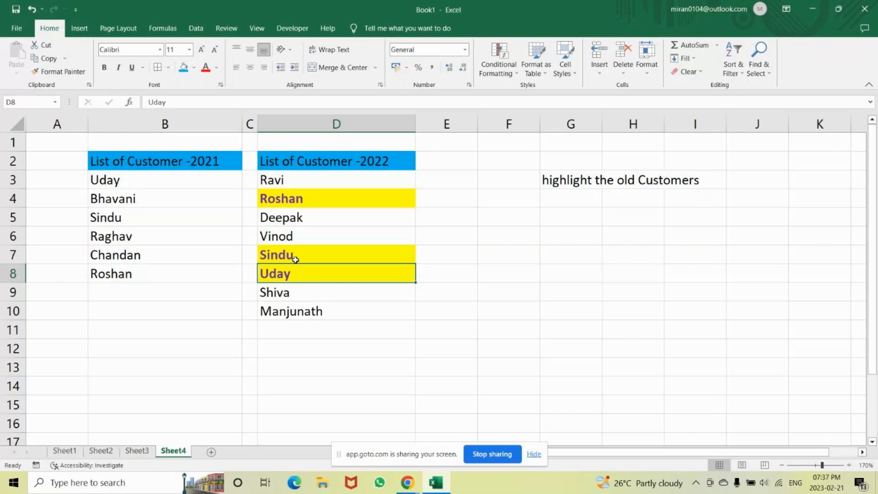
Add a new worksheet after Sheet4 and enter the header Name in A1.
{"action": "left_click", "coordinate": [211, 453]}
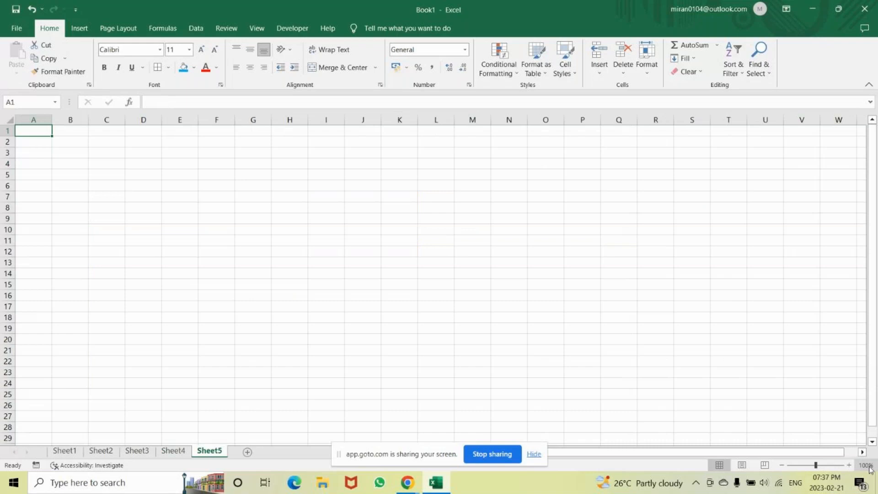
{"action": "left_click", "coordinate": [850, 466]}
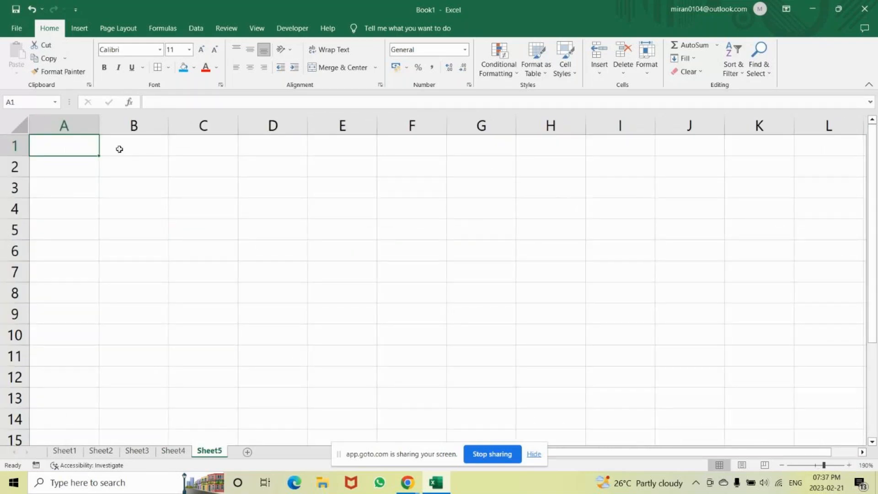
{"action": "type", "text": "Nm="}
{"action": "key", "text": "BackSpace"}
{"action": "key", "text": "BackSpace"}
{"action": "type", "text": "a"}
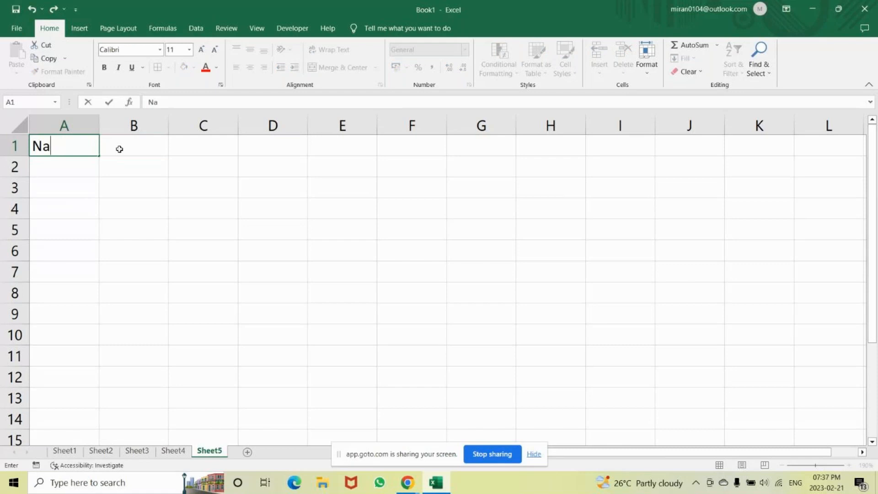
{"action": "type", "text": "me"}
{"action": "left_click", "coordinate": [120, 149]}
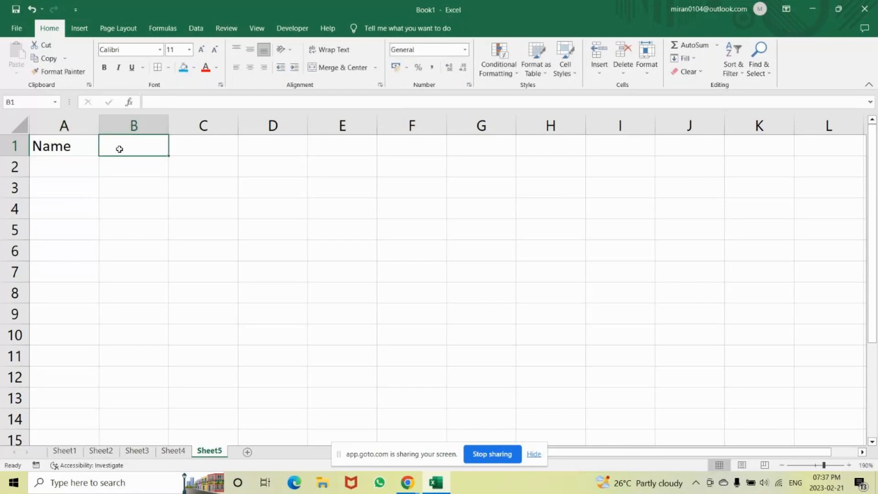
Enter the column headers Sub1, Sub2, Sub3, Sub4 and Sub5 in B1:F1.
{"action": "type", "text": "Sub"}
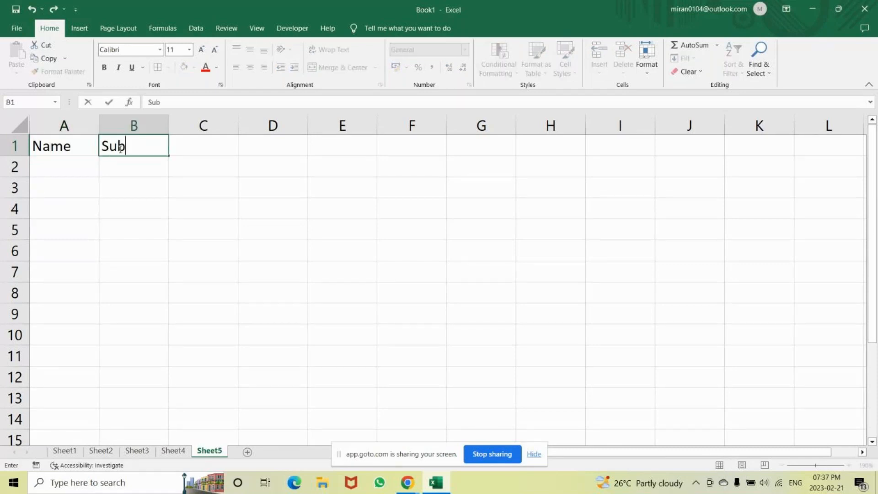
{"action": "type", "text": "1"}
{"action": "key", "text": "Tab"}
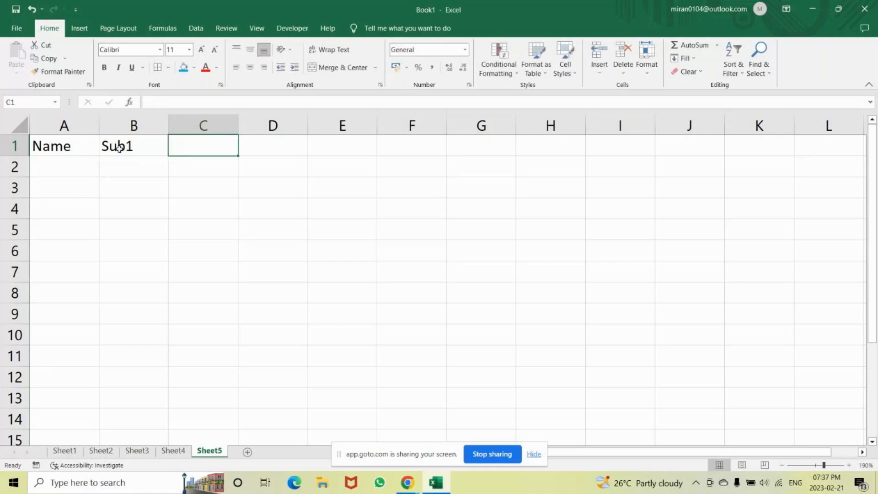
{"action": "type", "text": "Sub2"}
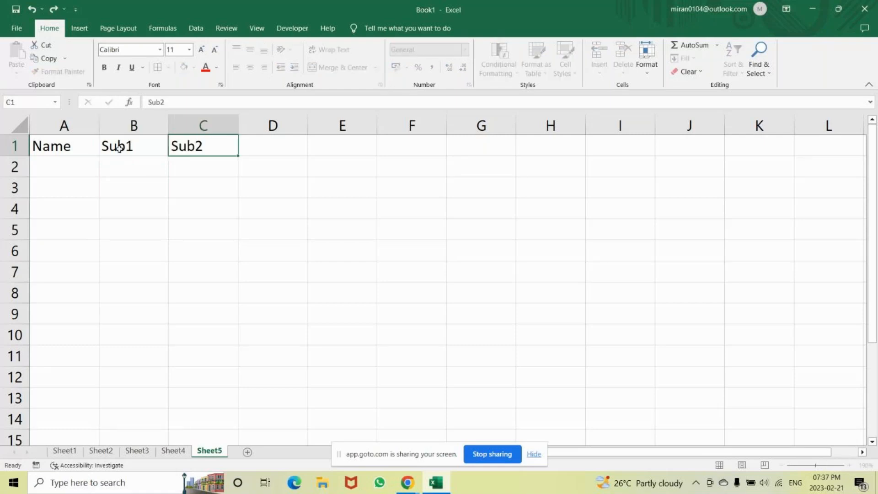
{"action": "key", "text": "Tab"}
{"action": "type", "text": "Sub"}
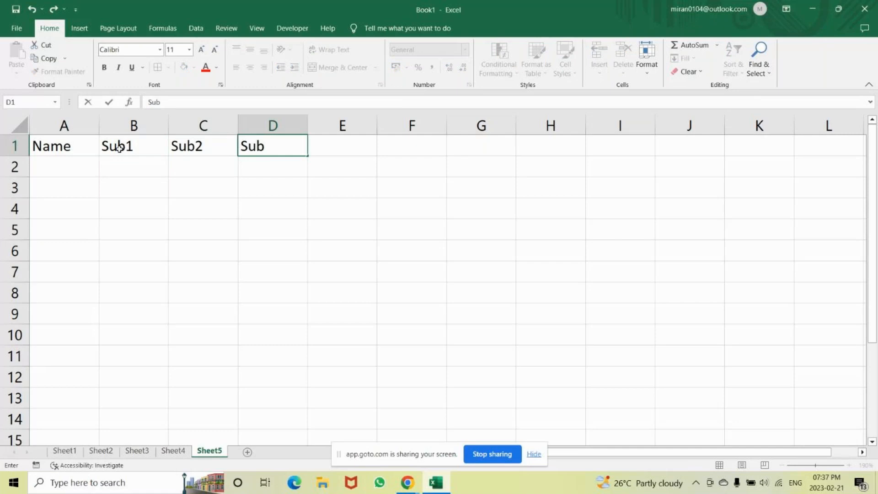
{"action": "type", "text": "3"}
{"action": "key", "text": "Tab"}
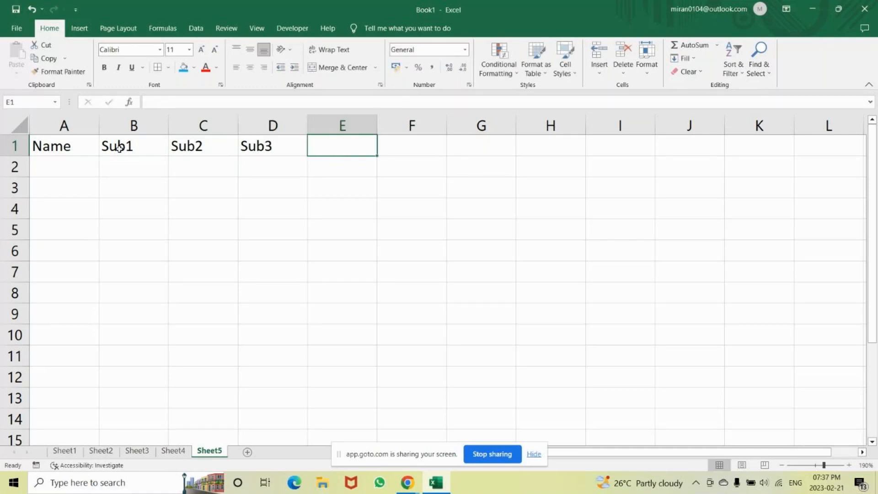
{"action": "type", "text": "Sub4"}
{"action": "key", "text": "Tab"}
{"action": "type", "text": "S"}
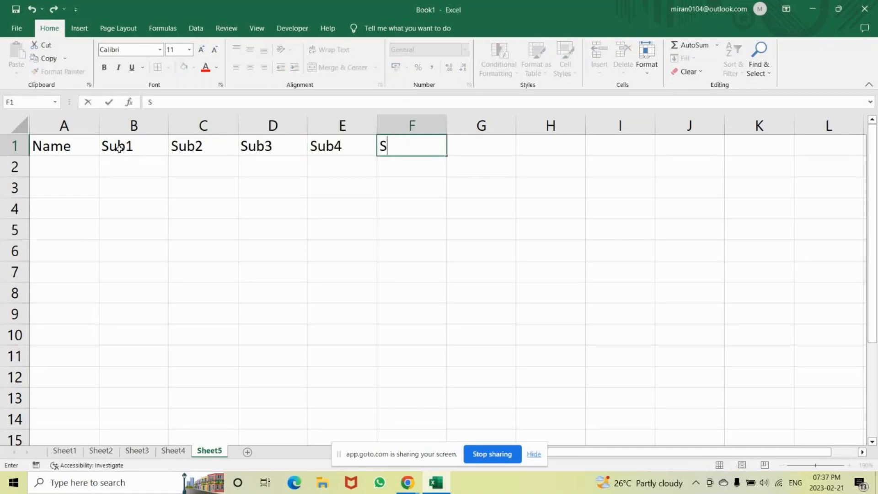
{"action": "type", "text": "ub5"}
{"action": "key", "text": "Return"}
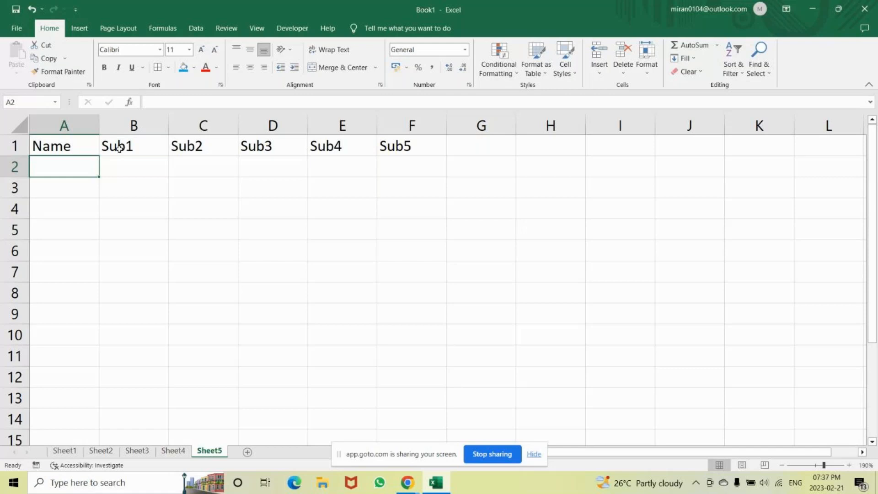
Copy the 2021 customer names from B3:B8 of Sheet4 into Sheet5 starting at A2.
{"action": "left_click", "coordinate": [174, 450]}
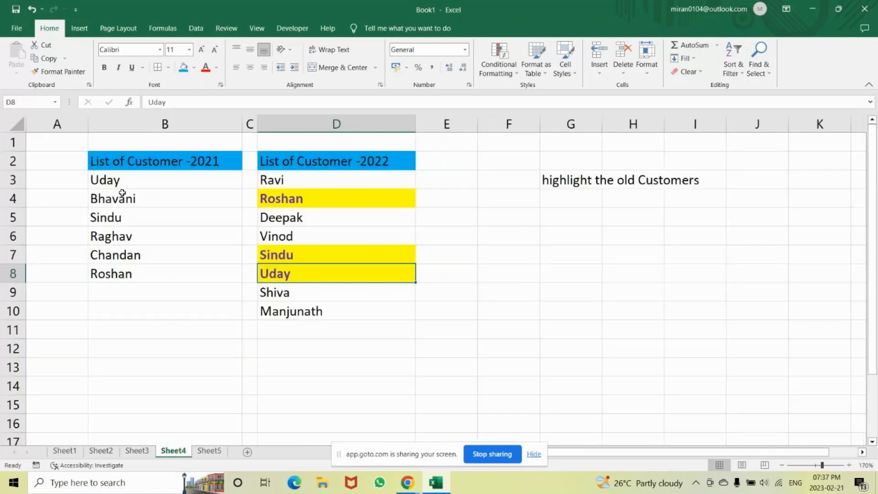
{"action": "left_click_drag", "start_coordinate": [122, 186], "coordinate": [108, 272]}
{"action": "key", "text": "ctrl+c"}
{"action": "left_click", "coordinate": [209, 450]}
{"action": "left_click", "coordinate": [89, 176]}
{"action": "key", "text": "ctrl+v"}
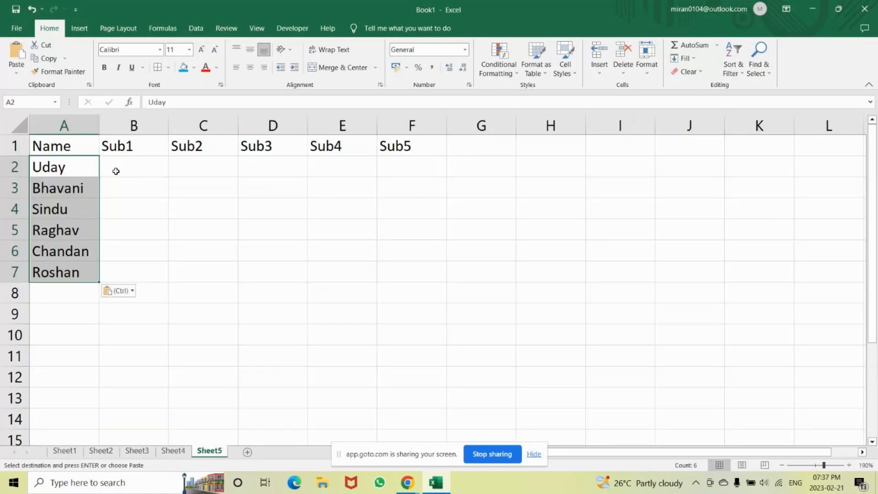
Enter =RANDBETWEEN(30,95) in B2 to generate a random mark for the first name.
{"action": "left_click", "coordinate": [116, 170]}
{"action": "type", "text": "="}
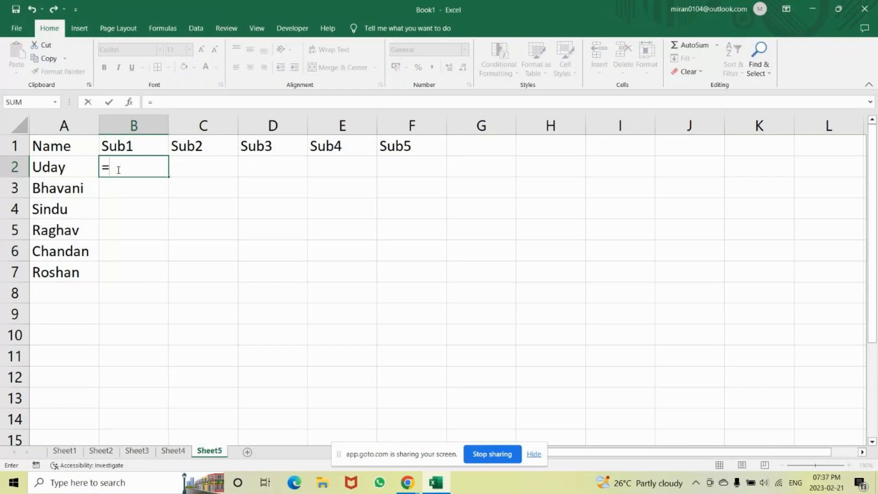
{"action": "type", "text": "randbet"}
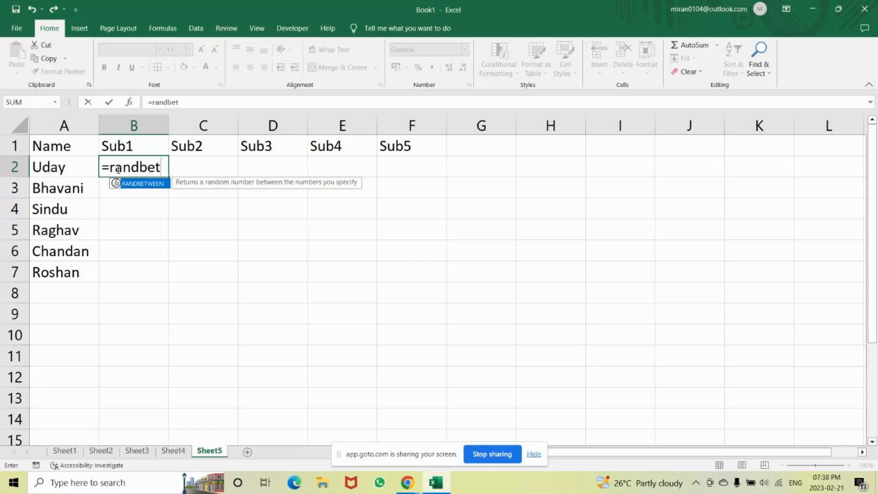
{"action": "key", "text": "Tab"}
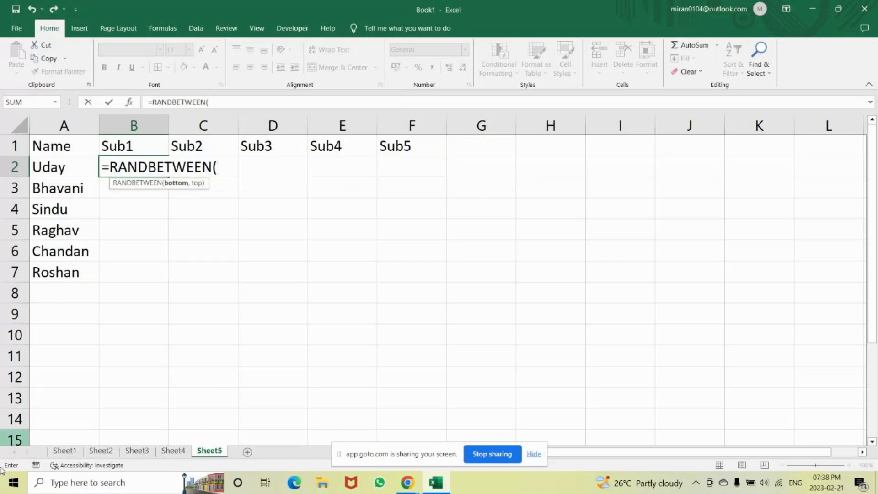
{"action": "type", "text": "30,"}
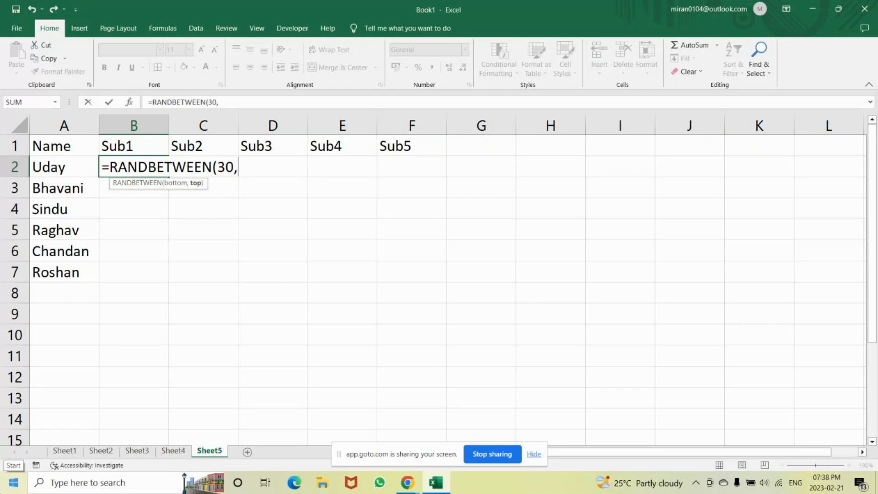
{"action": "type", "text": "95"}
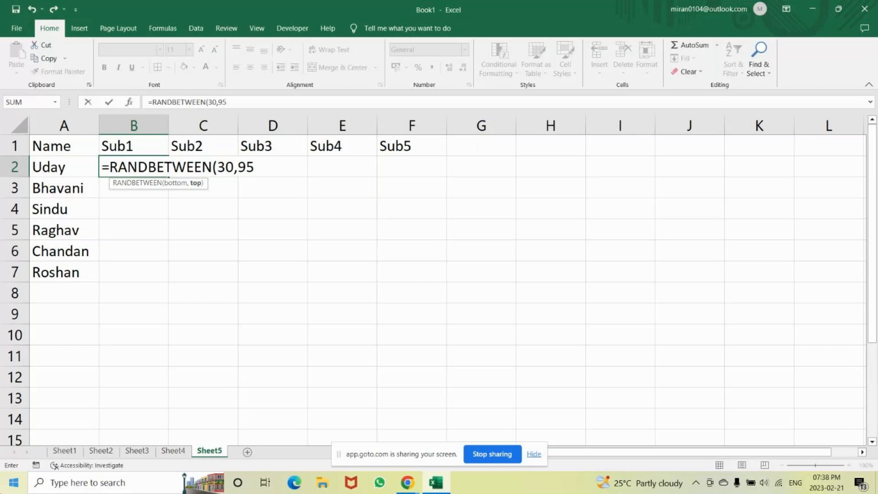
{"action": "type", "text": ")"}
{"action": "key", "text": "Return"}
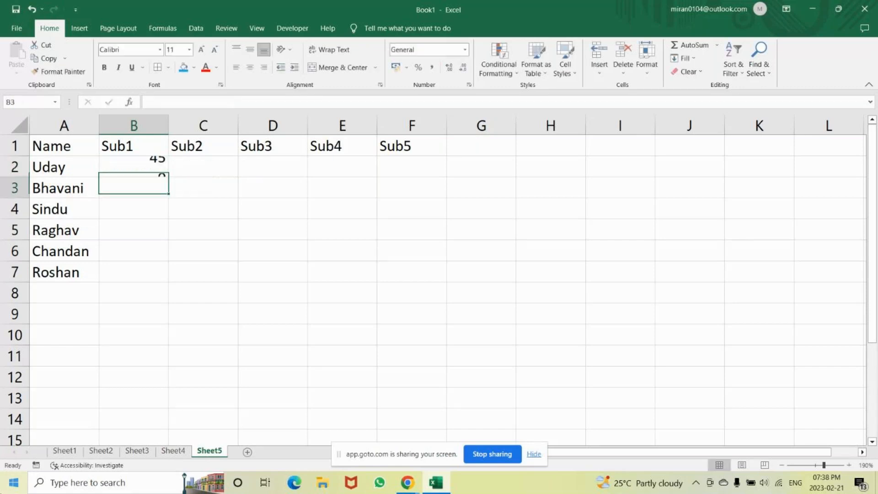
Fill the RANDBETWEEN formula from B2 down to row 7 and across to column F.
{"action": "left_click", "coordinate": [149, 165]}
{"action": "left_click_drag", "start_coordinate": [168, 177], "coordinate": [167, 284]}
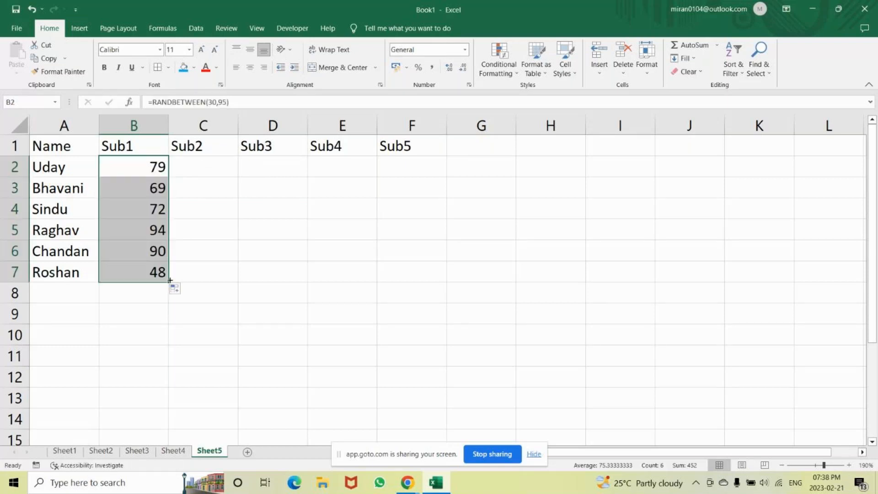
{"action": "left_click_drag", "start_coordinate": [169, 280], "coordinate": [433, 282]}
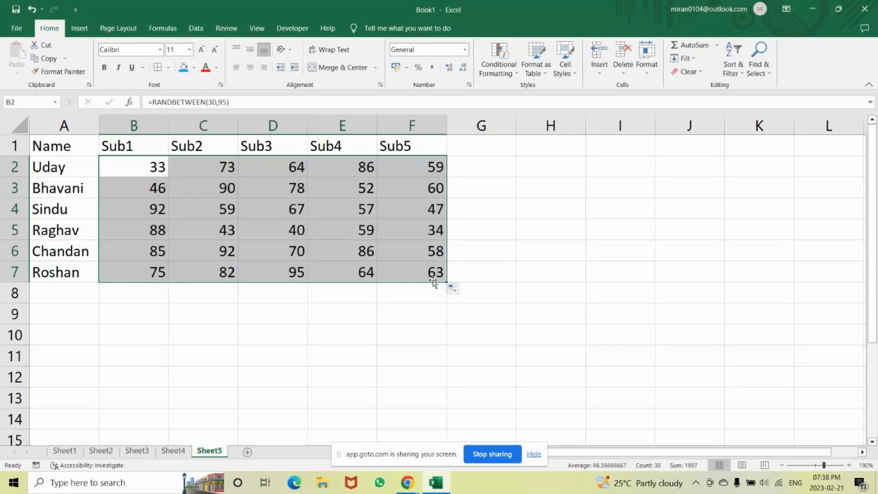
{"action": "left_click", "coordinate": [366, 337]}
Examine the generated marks row by row across Sub1 to Sub5 for each name.
{"action": "left_click_drag", "start_coordinate": [153, 167], "coordinate": [419, 167]}
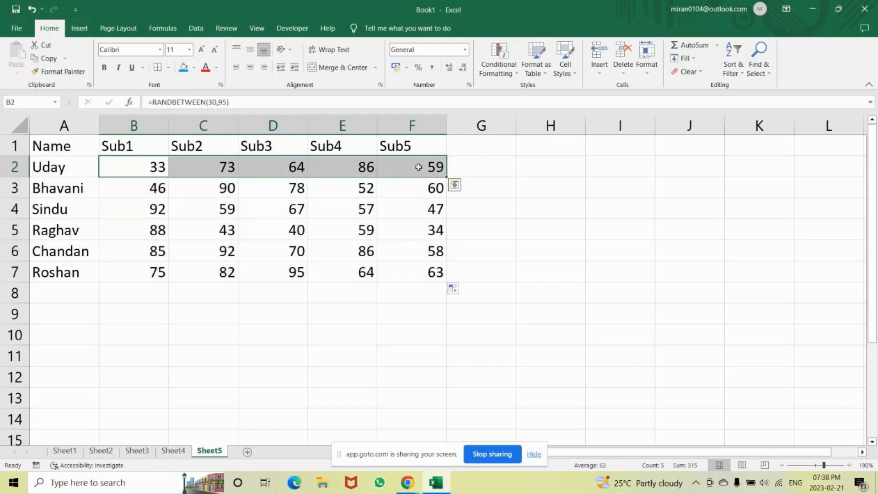
{"action": "left_click_drag", "start_coordinate": [157, 188], "coordinate": [386, 195]}
{"action": "left_click_drag", "start_coordinate": [155, 209], "coordinate": [424, 215]}
{"action": "left_click", "coordinate": [134, 231]}
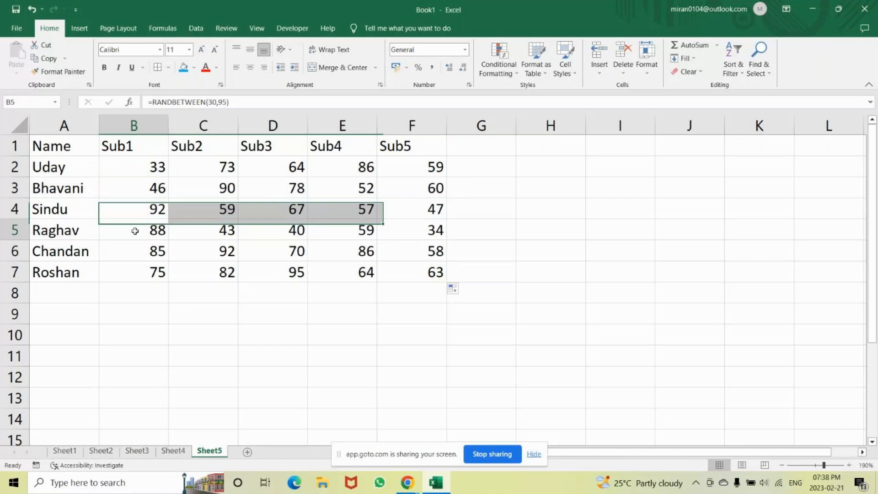
{"action": "left_click_drag", "start_coordinate": [135, 231], "coordinate": [391, 231]}
{"action": "left_click_drag", "start_coordinate": [116, 251], "coordinate": [359, 254]}
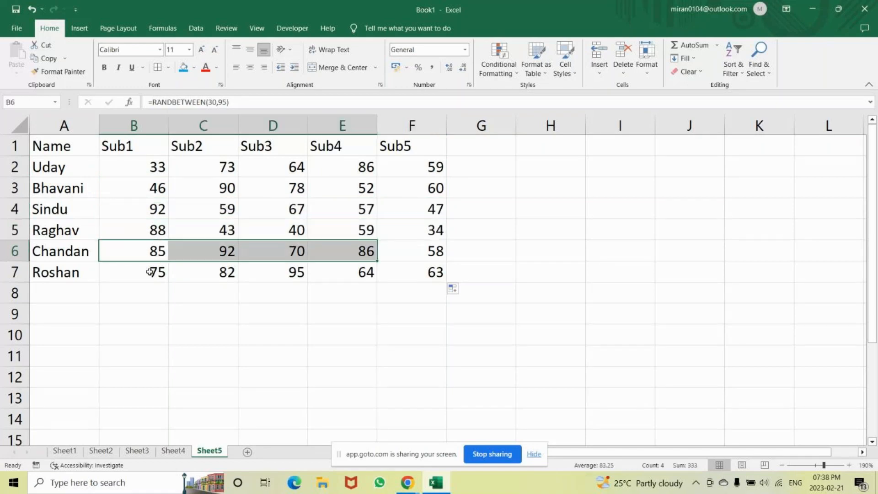
{"action": "left_click_drag", "start_coordinate": [150, 272], "coordinate": [446, 273]}
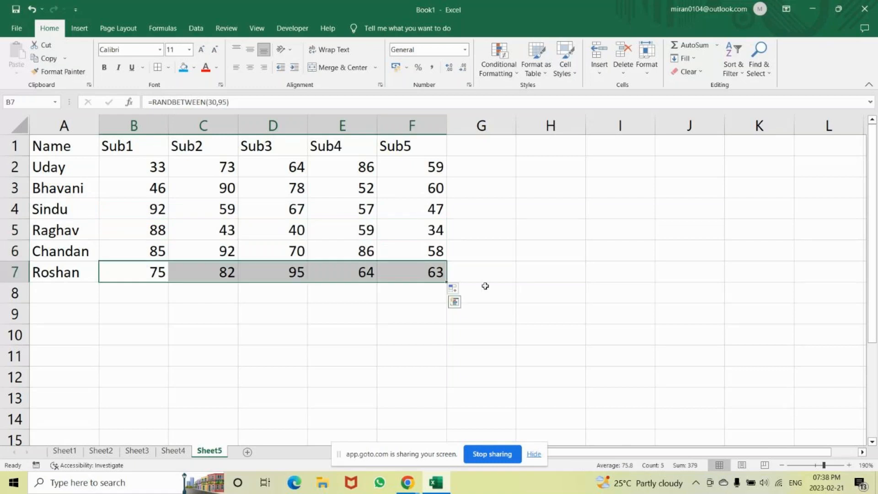
{"action": "left_click", "coordinate": [537, 289]}
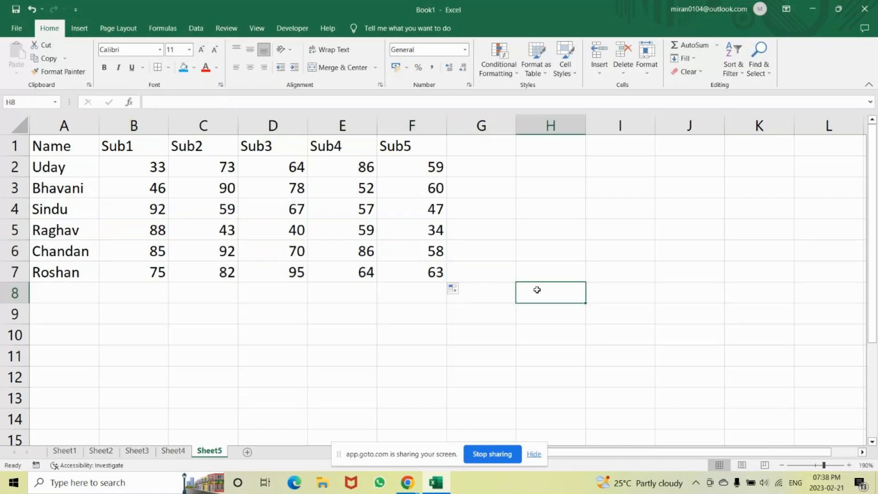
{"action": "left_click", "coordinate": [136, 171]}
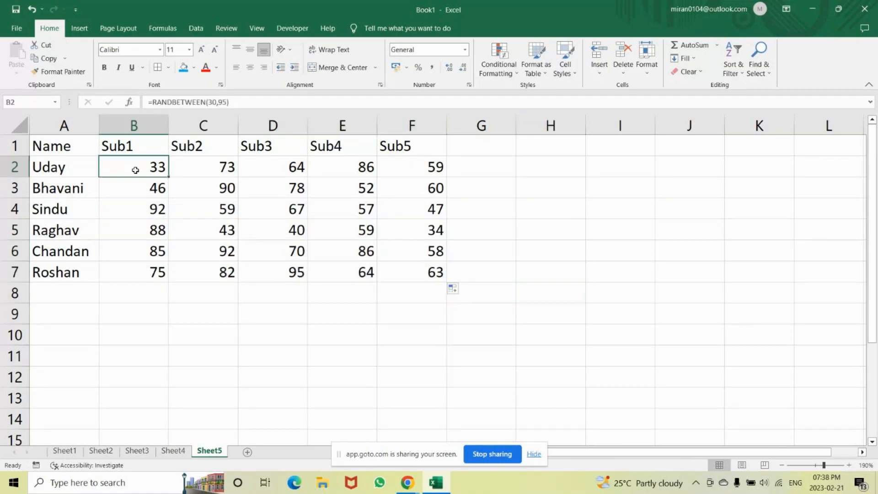
{"action": "left_click", "coordinate": [182, 302]}
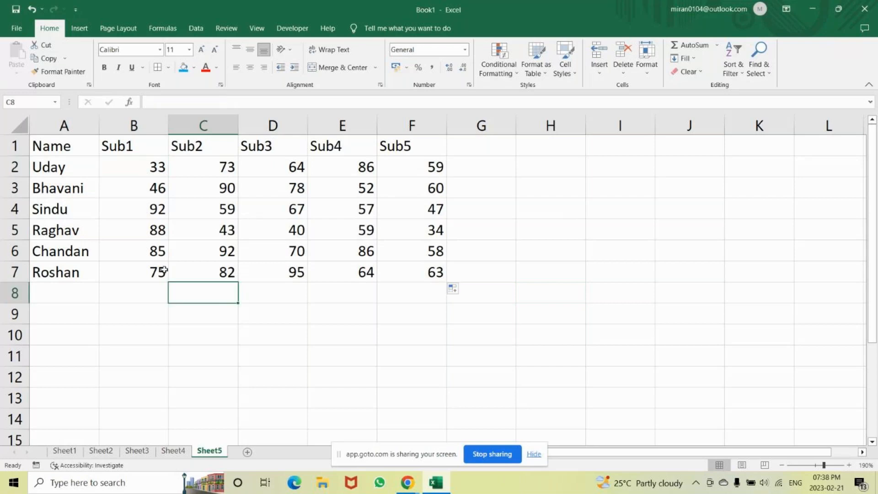
Replace the RANDBETWEEN formulas in B2:F7 with their current values by copying the range and pasting values only.
{"action": "left_click_drag", "start_coordinate": [137, 167], "coordinate": [425, 277]}
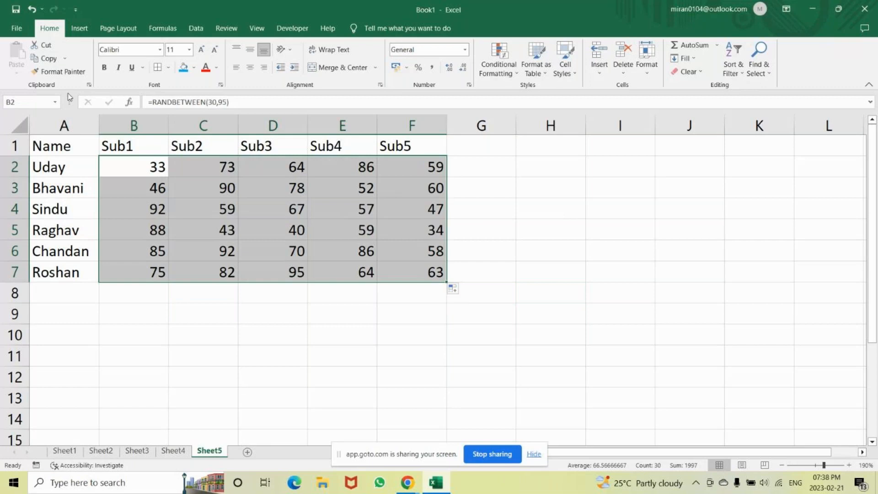
{"action": "key", "text": "ctrl+c"}
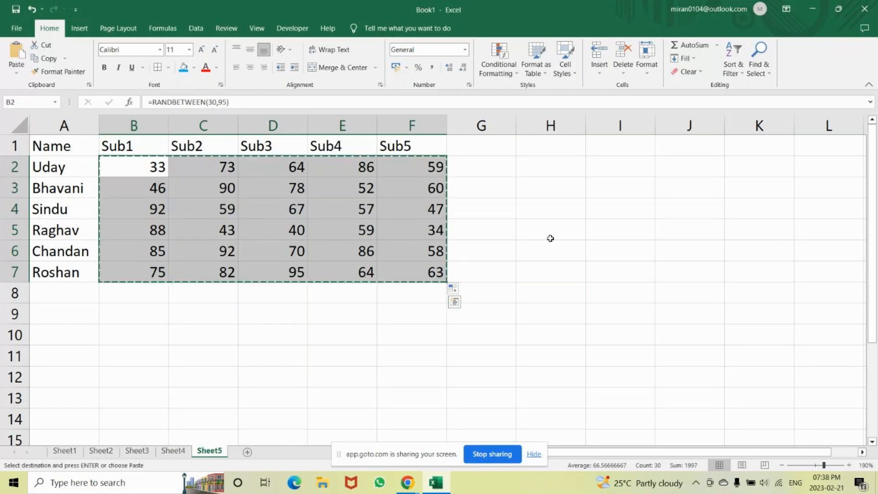
{"action": "left_click", "coordinate": [16, 73]}
{"action": "left_click", "coordinate": [15, 146]}
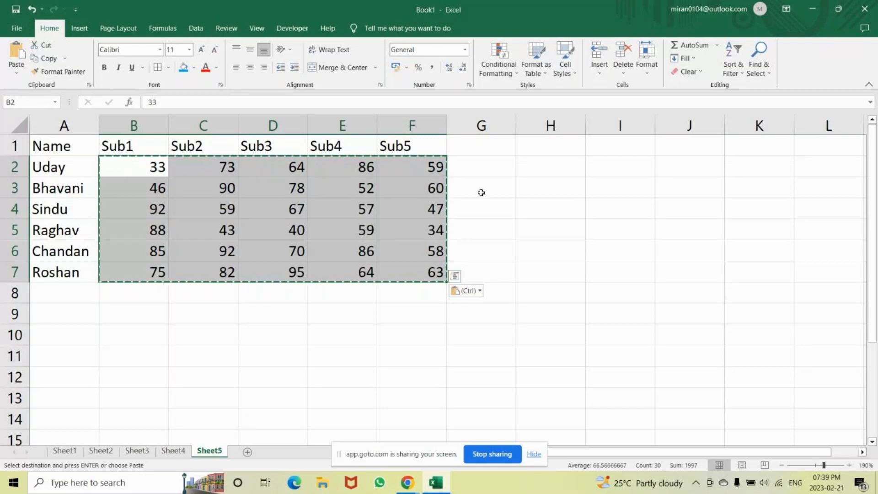
Enter =RANDBETWEEN(30,100) in B2 and fill it down to row 7 and across to column F.
{"action": "left_click", "coordinate": [142, 168]}
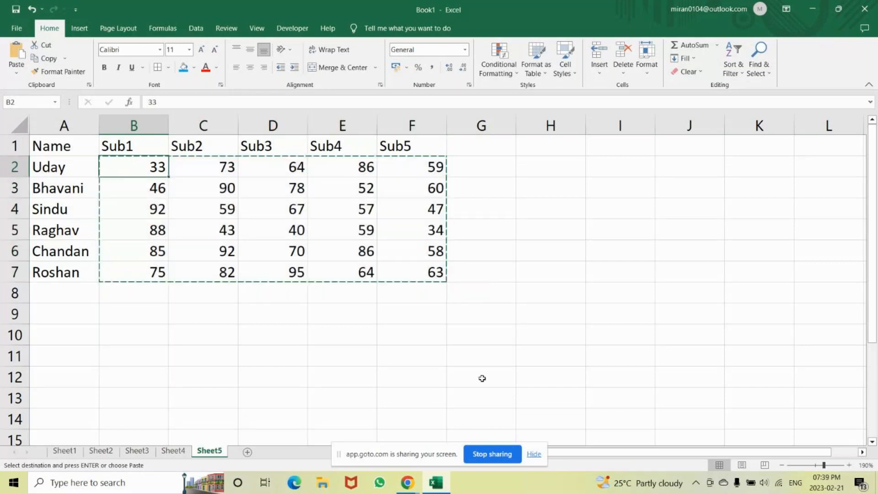
{"action": "type", "text": "=rand"}
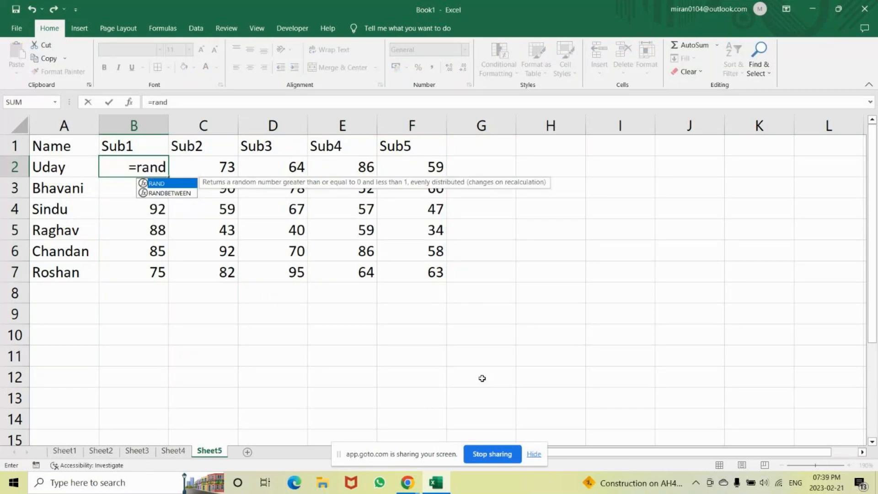
{"action": "type", "text": "ber"}
{"action": "key", "text": "BackSpace"}
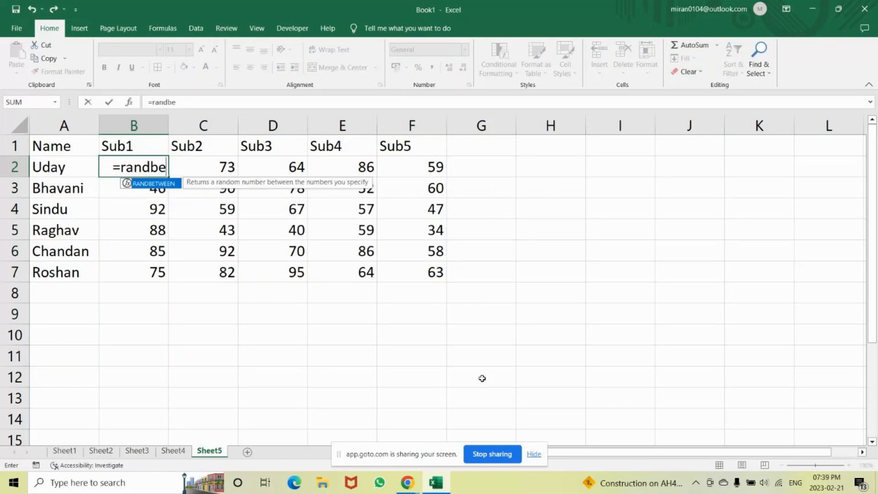
{"action": "key", "text": "Tab"}
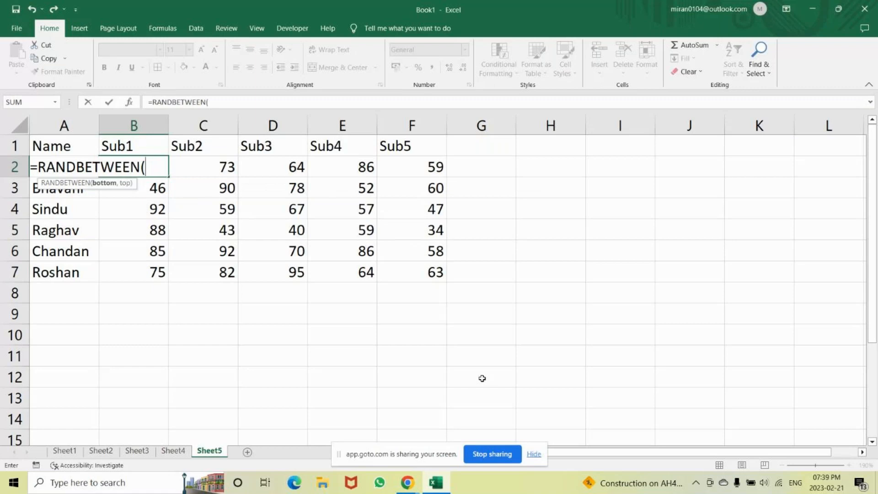
{"action": "type", "text": "30,"}
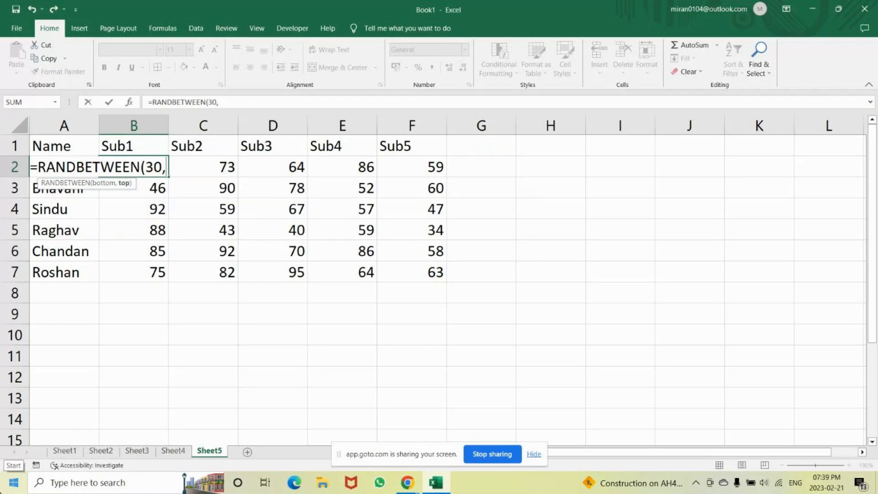
{"action": "type", "text": "100)"}
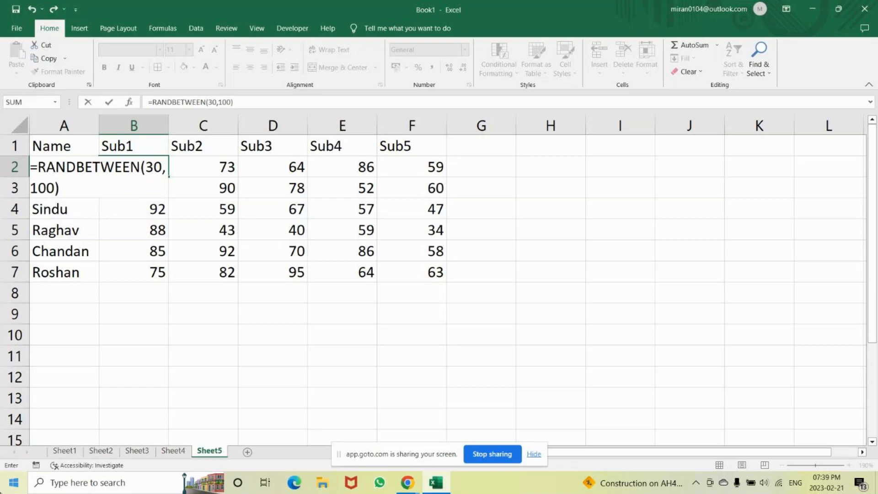
{"action": "key", "text": "Return"}
{"action": "key", "text": "Up"}
{"action": "left_click_drag", "start_coordinate": [168, 178], "coordinate": [441, 280]}
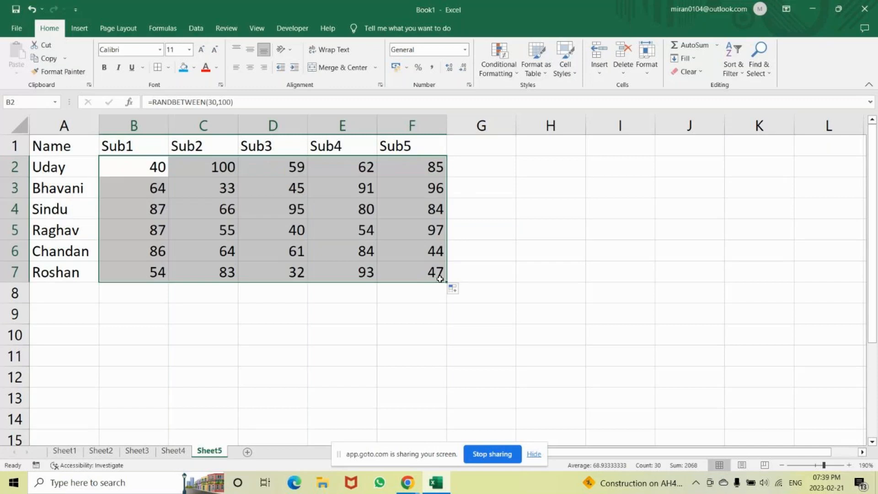
{"action": "left_click", "coordinate": [458, 275]}
Examine the regenerated marks for each name, row by row from Sub1 to Sub5.
{"action": "left_click_drag", "start_coordinate": [133, 167], "coordinate": [395, 166]}
{"action": "left_click_drag", "start_coordinate": [132, 188], "coordinate": [425, 188]}
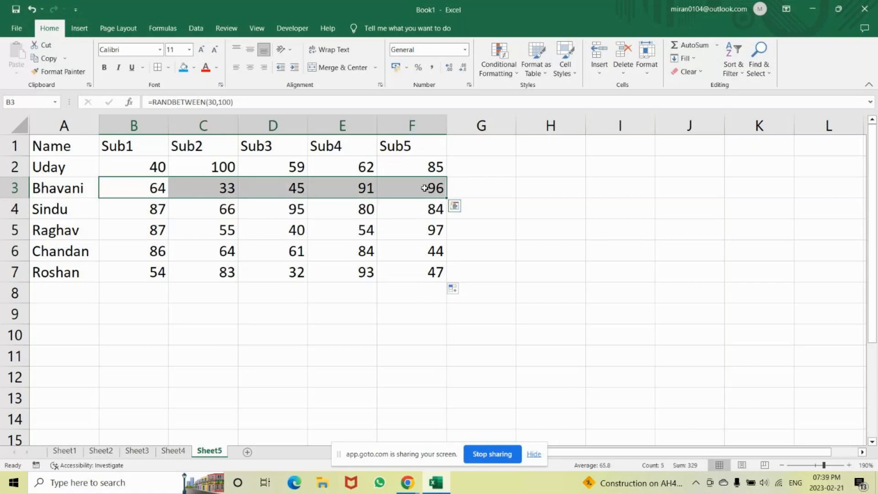
{"action": "left_click_drag", "start_coordinate": [169, 213], "coordinate": [420, 211]}
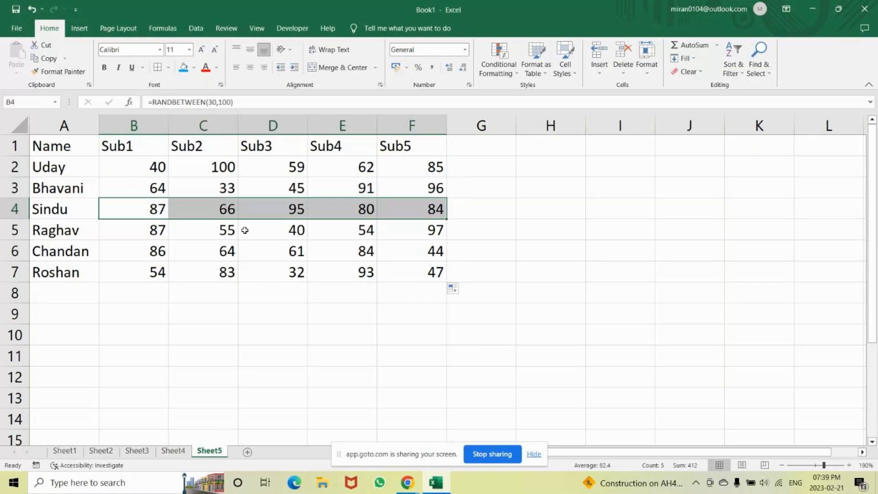
{"action": "left_click_drag", "start_coordinate": [138, 230], "coordinate": [415, 233]}
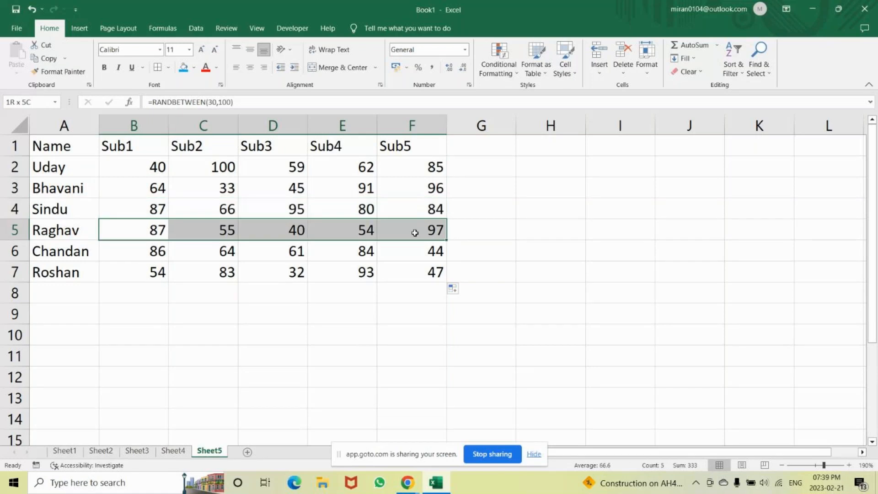
{"action": "left_click_drag", "start_coordinate": [137, 251], "coordinate": [425, 260]}
{"action": "left_click_drag", "start_coordinate": [147, 272], "coordinate": [410, 272]}
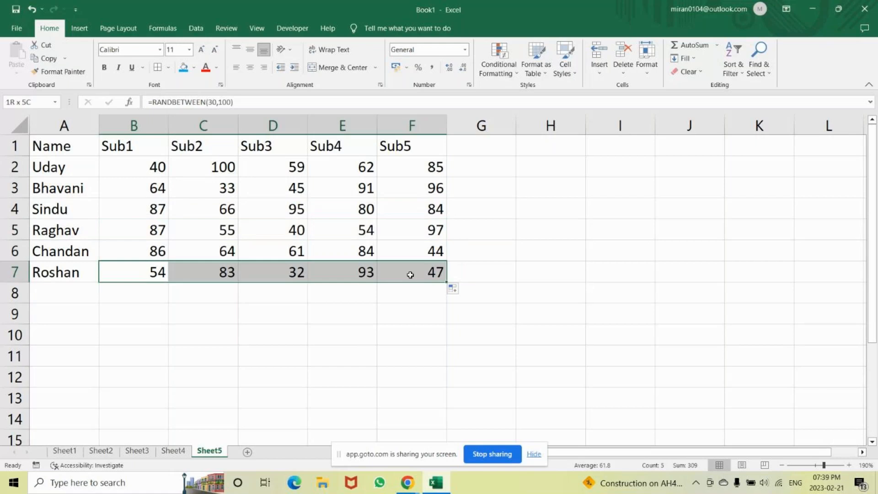
{"action": "left_click_drag", "start_coordinate": [151, 251], "coordinate": [414, 251]}
{"action": "left_click", "coordinate": [482, 314]}
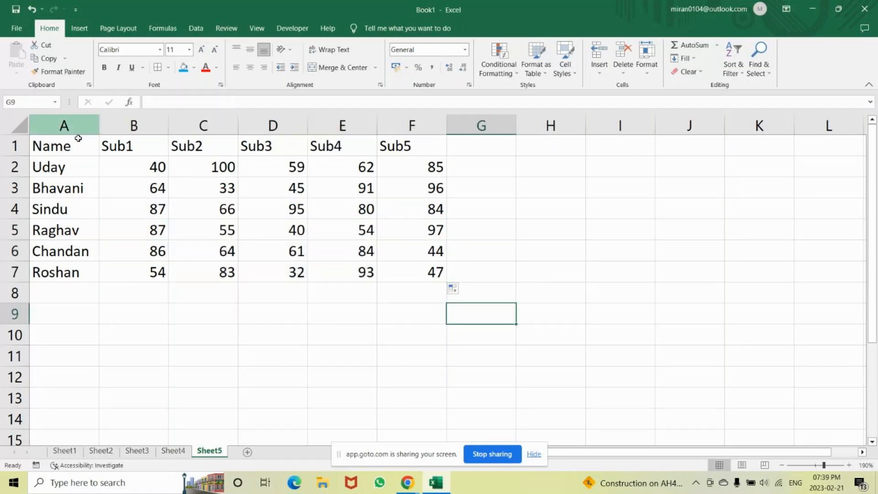
Copy the marks in B2:F7 and paste them over the same range as values only.
{"action": "left_click_drag", "start_coordinate": [138, 167], "coordinate": [390, 272]}
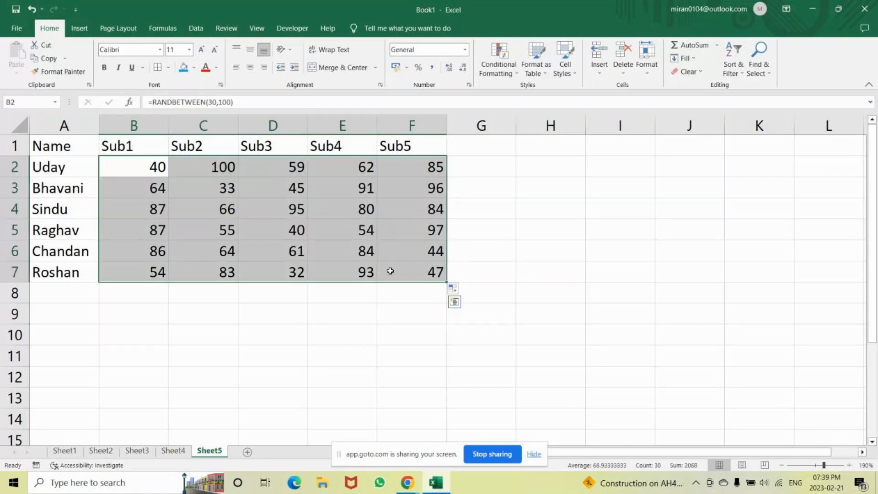
{"action": "key", "text": "ctrl+c"}
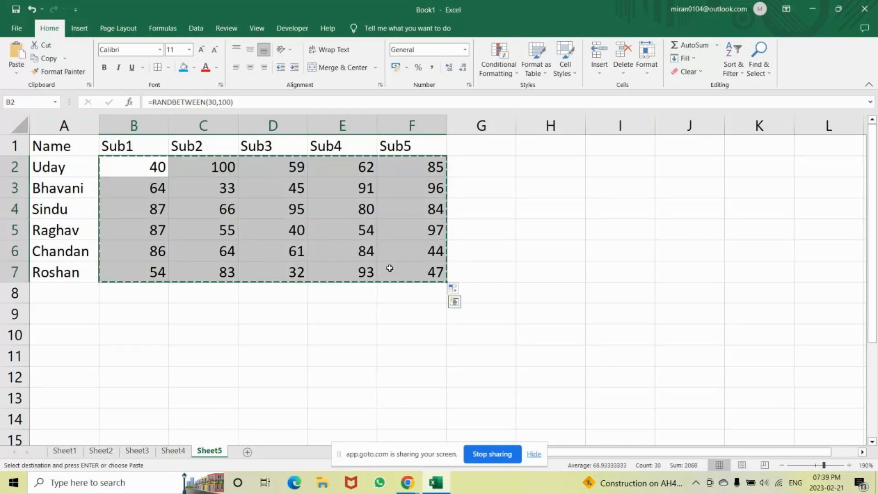
{"action": "left_click", "coordinate": [18, 74]}
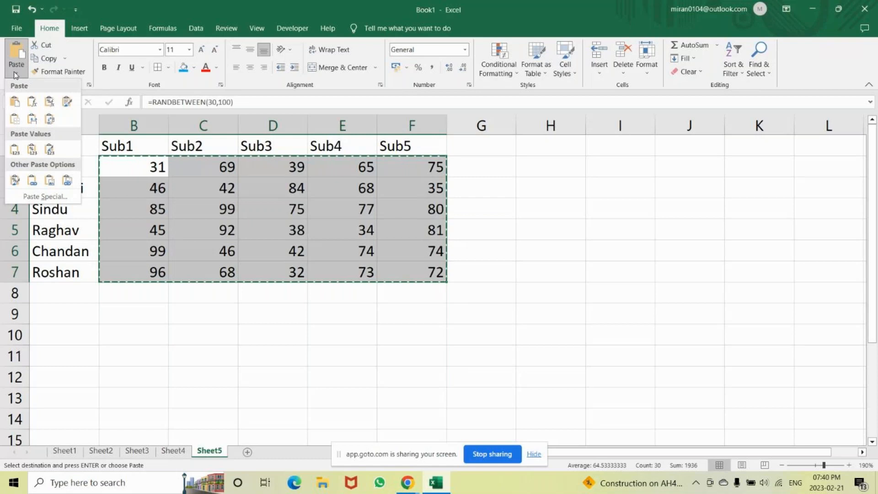
{"action": "left_click", "coordinate": [14, 149]}
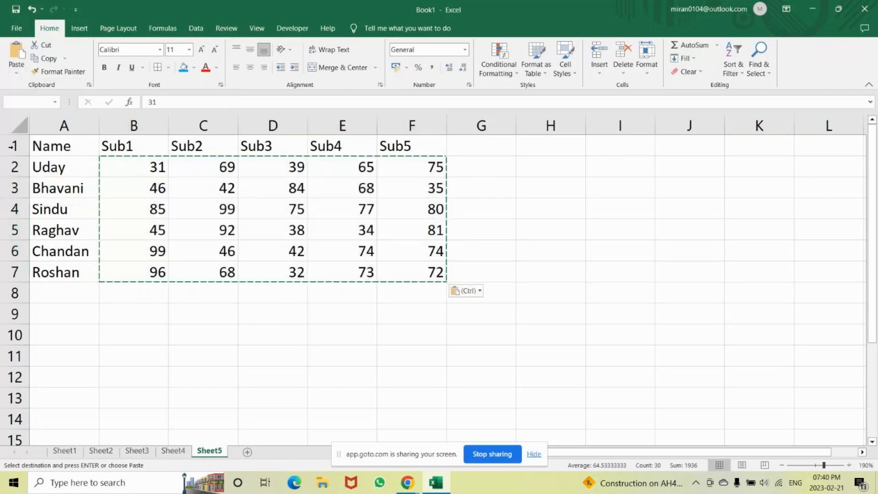
{"action": "left_click", "coordinate": [133, 314]}
Apply all borders to the marks table in A1:F7.
{"action": "mouse_move", "coordinate": [55, 146]}
{"action": "left_mouse_down"}
{"action": "mouse_move", "coordinate": [254, 155]}
{"action": "mouse_move", "coordinate": [404, 272]}
{"action": "left_mouse_up"}
{"action": "left_click", "coordinate": [158, 68]}
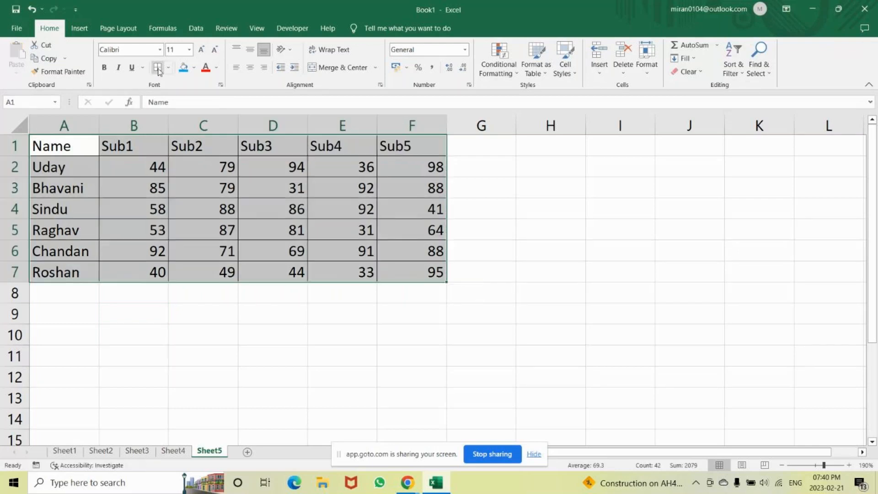
{"action": "left_click", "coordinate": [481, 313]}
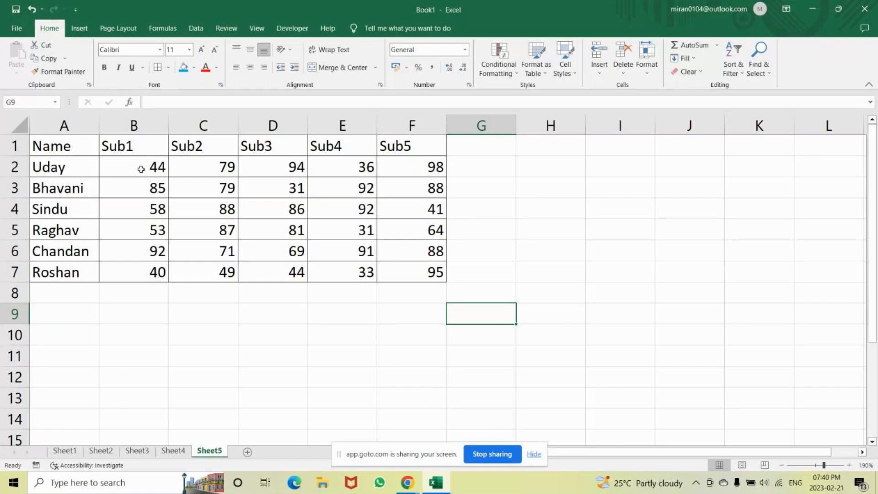
Start a new conditional formatting rule for A2:F7 that uses a formula to determine which cells to format.
{"action": "left_click", "coordinate": [58, 165]}
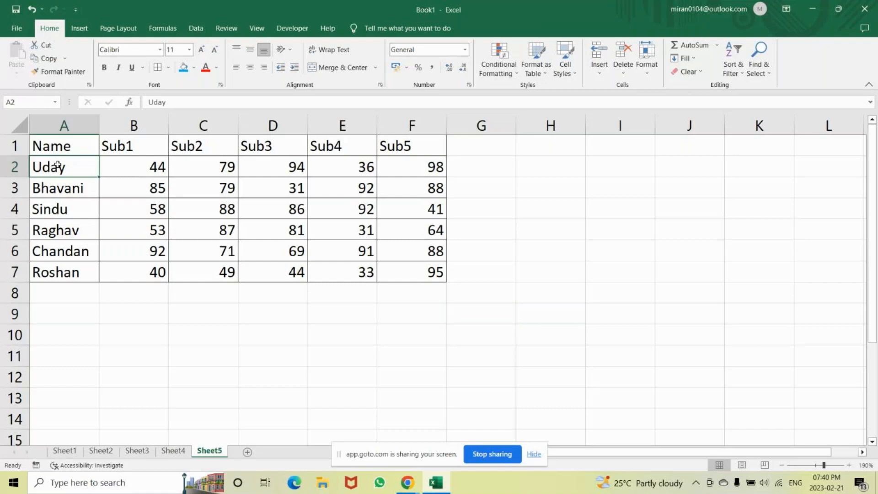
{"action": "left_click_drag", "start_coordinate": [57, 165], "coordinate": [414, 270]}
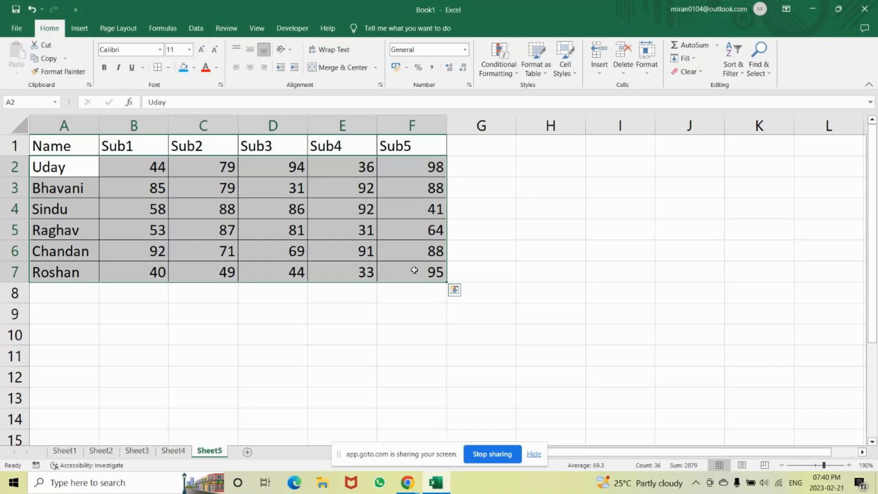
{"action": "left_click", "coordinate": [510, 81]}
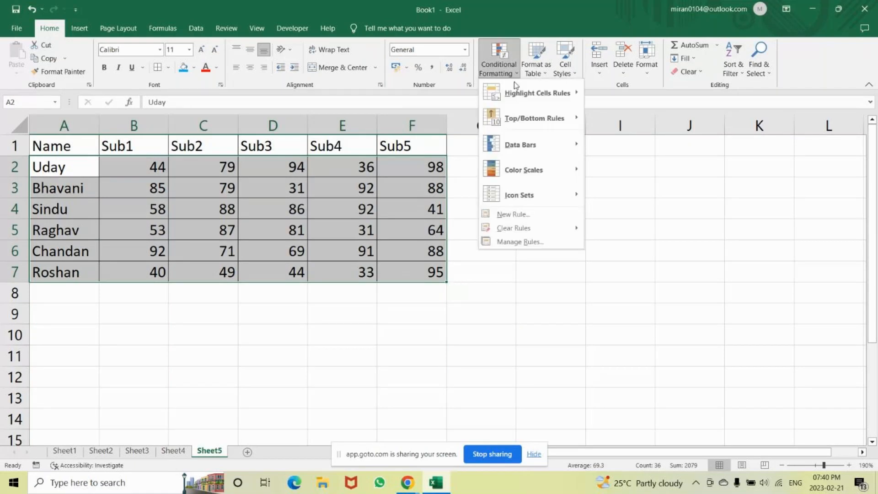
{"action": "left_click", "coordinate": [525, 215]}
{"action": "left_click", "coordinate": [465, 192]}
{"action": "left_click_drag", "start_coordinate": [477, 108], "coordinate": [625, 99]}
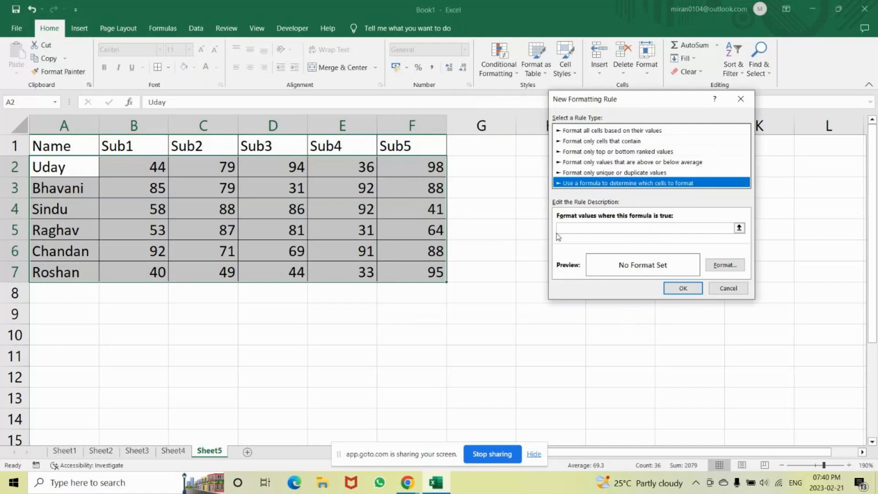
Set the rule's formula to test average(B2:F2)>65, with the range B2:F2 as fully relative references.
{"action": "left_click", "coordinate": [567, 226]}
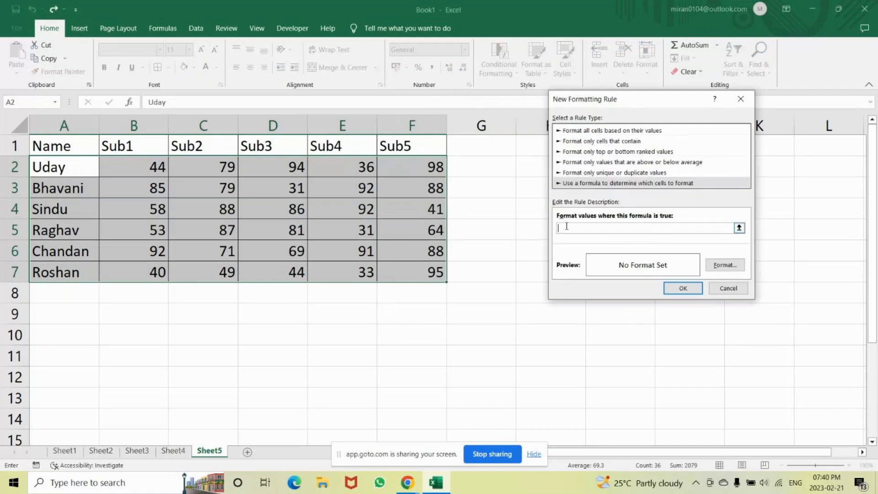
{"action": "type", "text": "="}
{"action": "type", "text": "ve"}
{"action": "type", "text": "ra"}
{"action": "type", "text": "ge"}
{"action": "type", "text": "("}
{"action": "left_click_drag", "start_coordinate": [133, 168], "coordinate": [395, 165]}
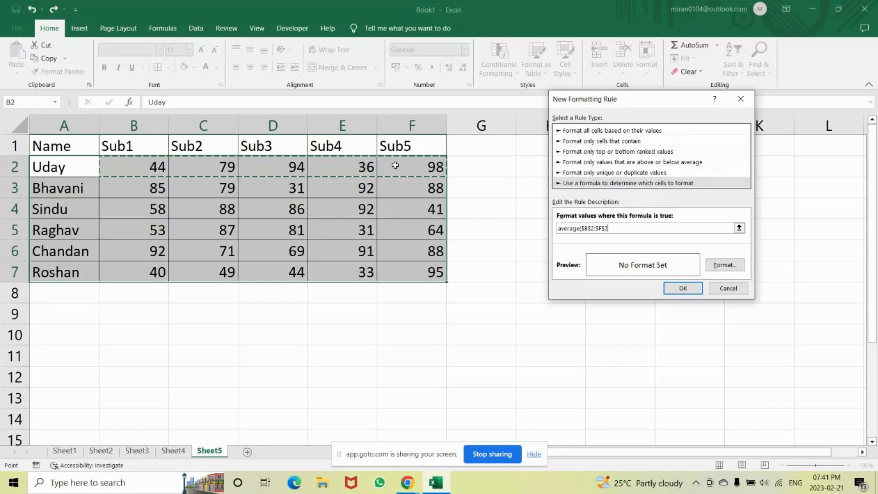
{"action": "key", "text": "F4"}
{"action": "key", "text": "F4"}
{"action": "key", "text": "F4"}
{"action": "type", "text": ")"}
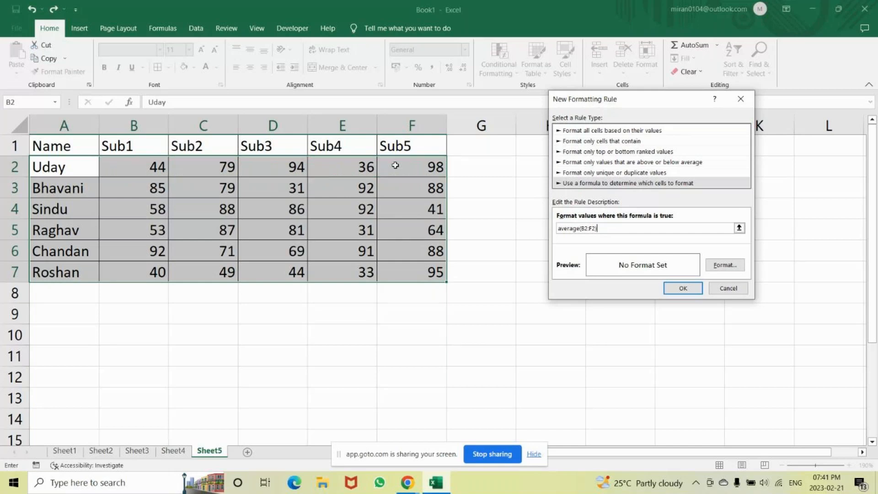
{"action": "type", "text": ">35"}
{"action": "key", "text": "BackSpace"}
{"action": "key", "text": "BackSpace"}
{"action": "type", "text": "65"}
Give the rule a light green fill chosen from the standard colours and create the rule.
{"action": "left_click", "coordinate": [726, 269]}
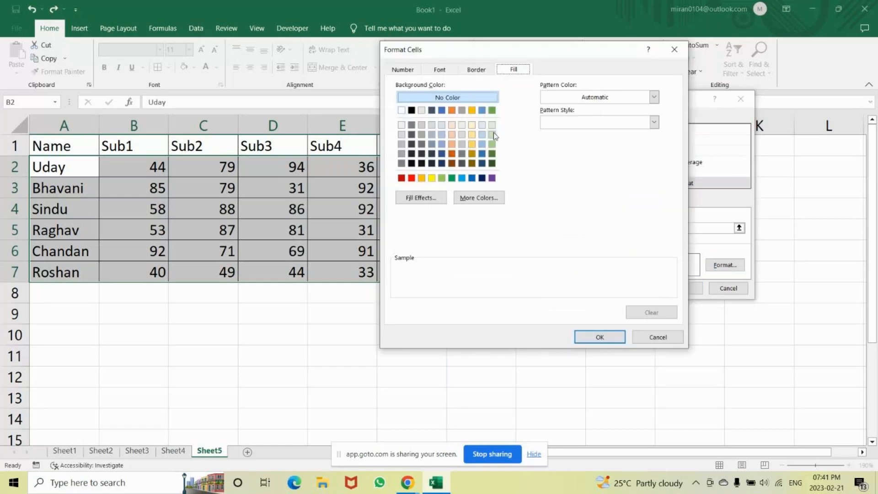
{"action": "left_click", "coordinate": [442, 178]}
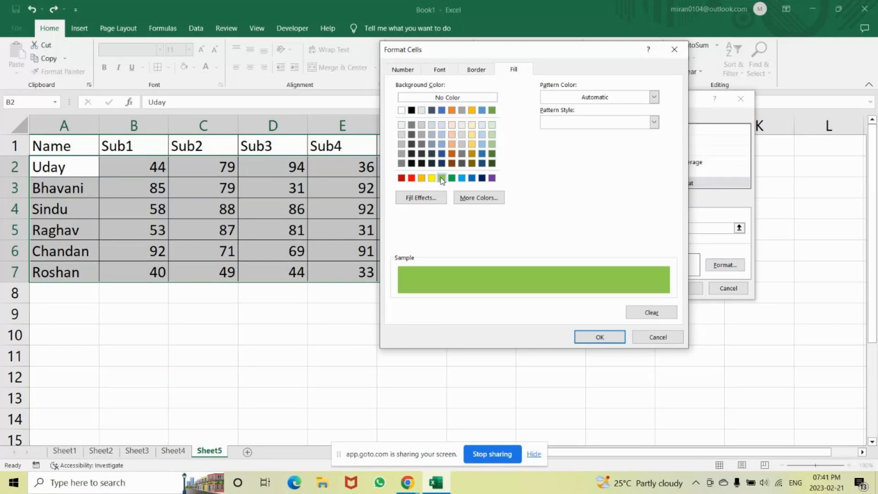
{"action": "left_click", "coordinate": [479, 199]}
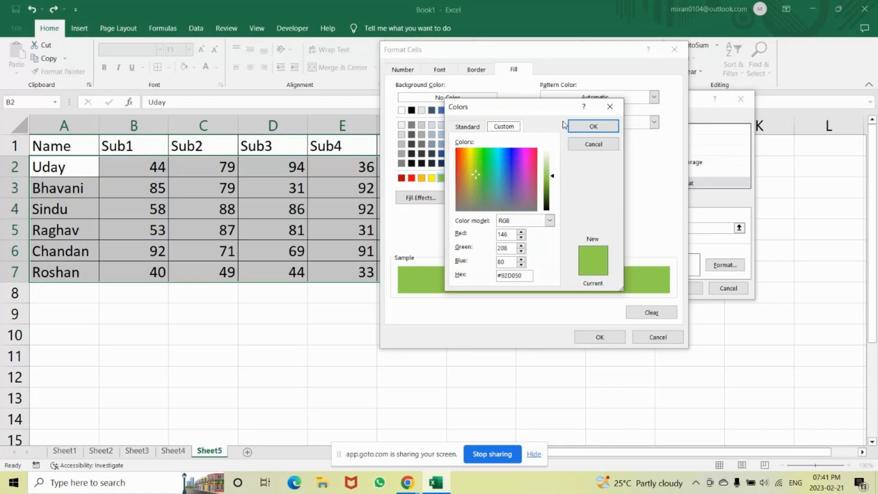
{"action": "left_click", "coordinate": [469, 127]}
{"action": "left_click", "coordinate": [488, 192]}
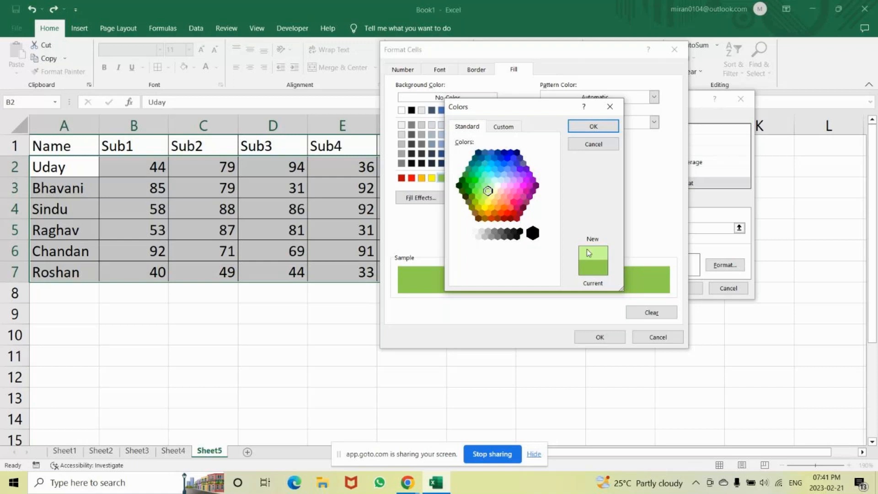
{"action": "left_click", "coordinate": [593, 126]}
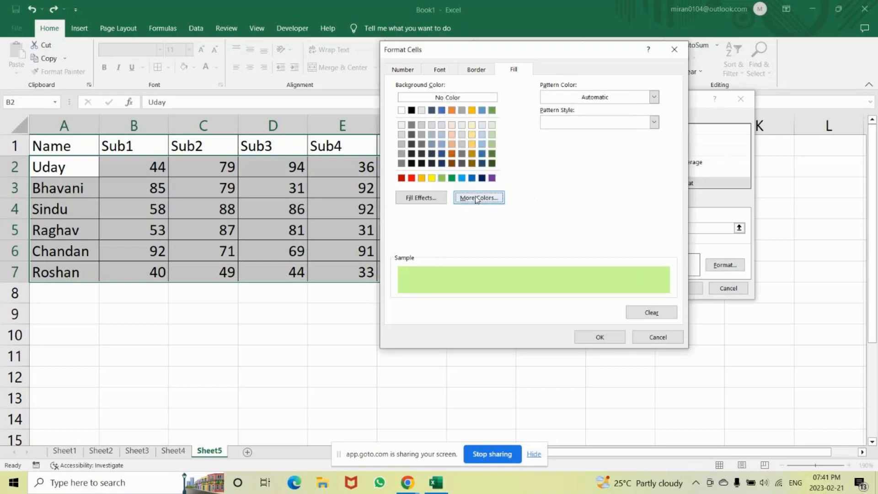
{"action": "left_click", "coordinate": [478, 200]}
{"action": "left_click", "coordinate": [483, 192]}
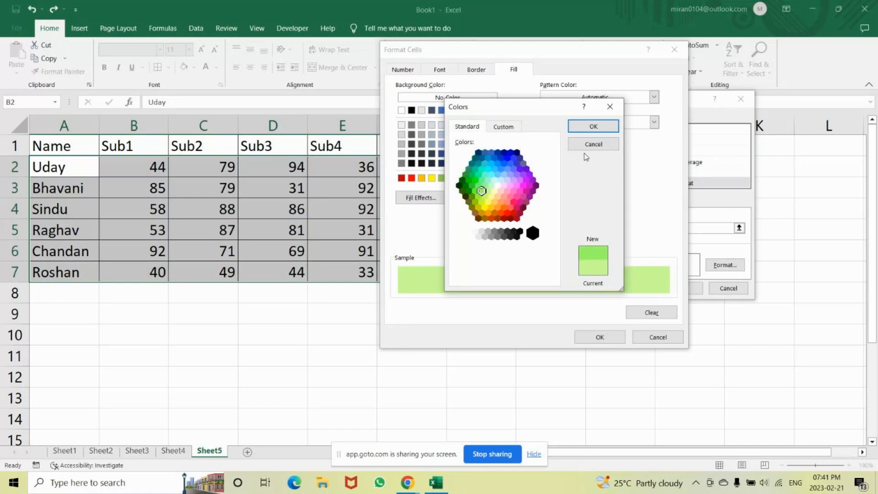
{"action": "left_click", "coordinate": [593, 127]}
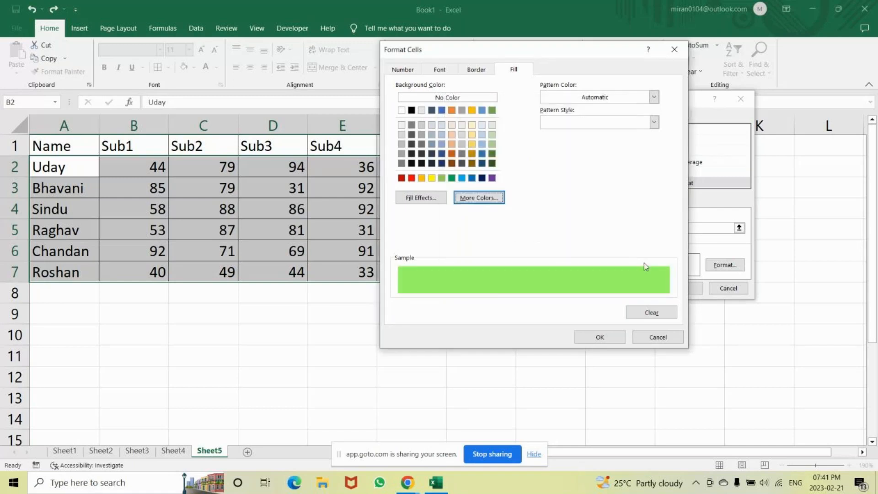
{"action": "left_click", "coordinate": [600, 338]}
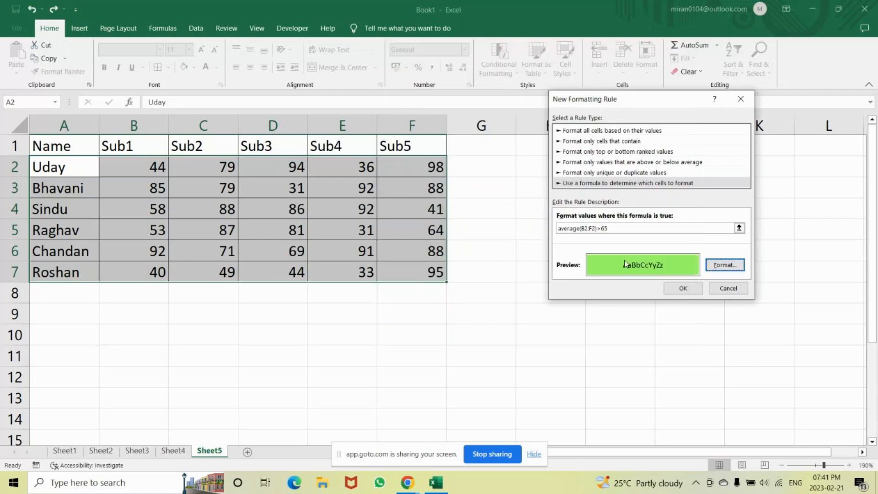
{"action": "left_click", "coordinate": [684, 289]}
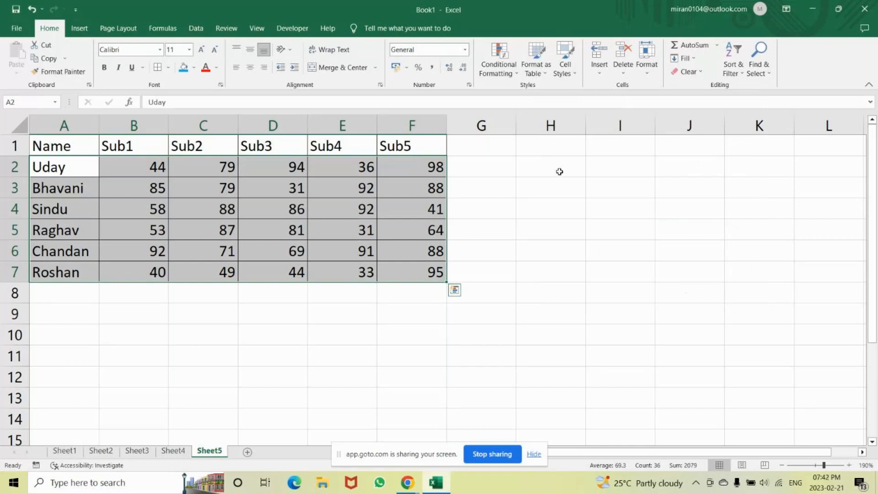
{"action": "left_click", "coordinate": [517, 75]}
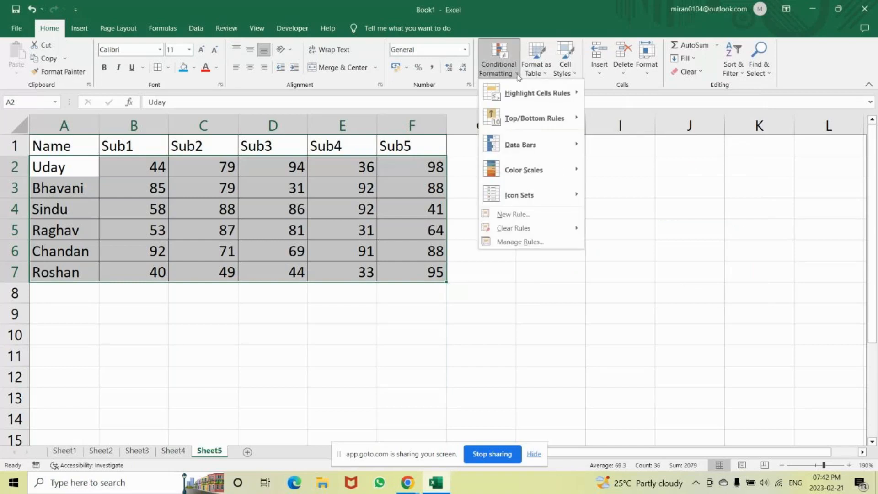
{"action": "left_click", "coordinate": [513, 215]}
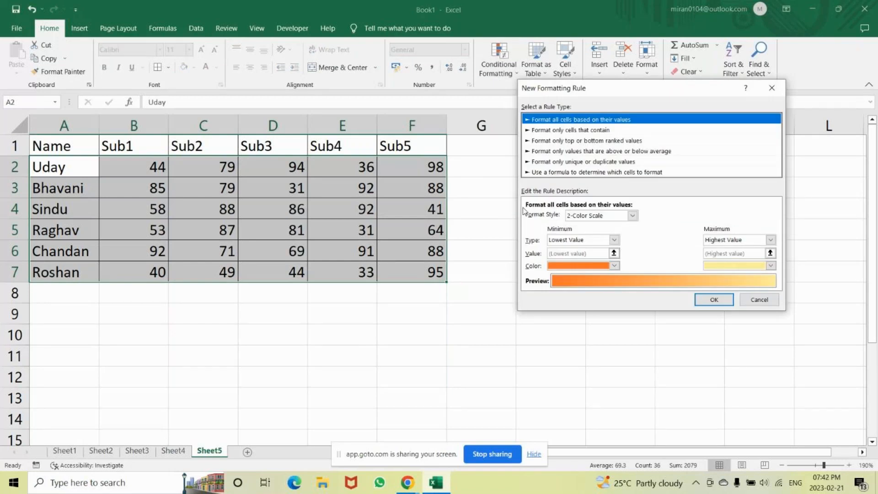
{"action": "key", "text": "Escape"}
Edit the existing rule for A2:F7 and remove the quotation marks around average(B2:F2)>65 in its formula.
{"action": "left_click", "coordinate": [499, 69]}
{"action": "left_click", "coordinate": [515, 243]}
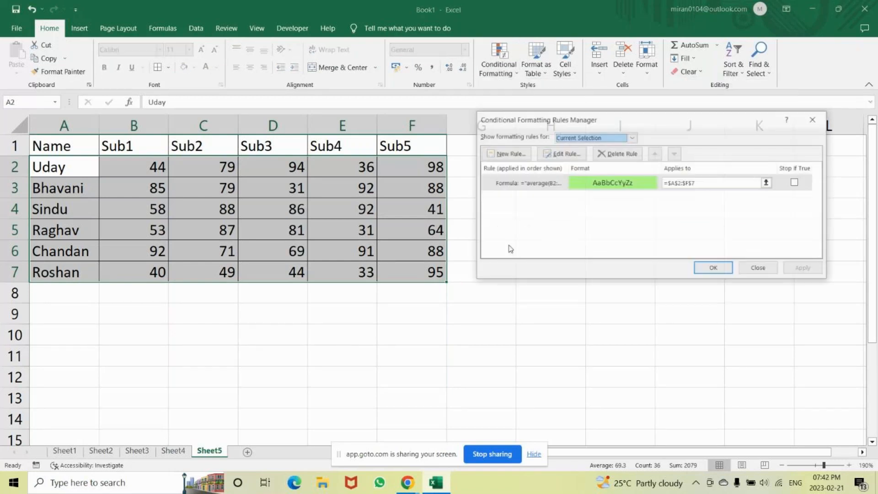
{"action": "left_click", "coordinate": [571, 154]}
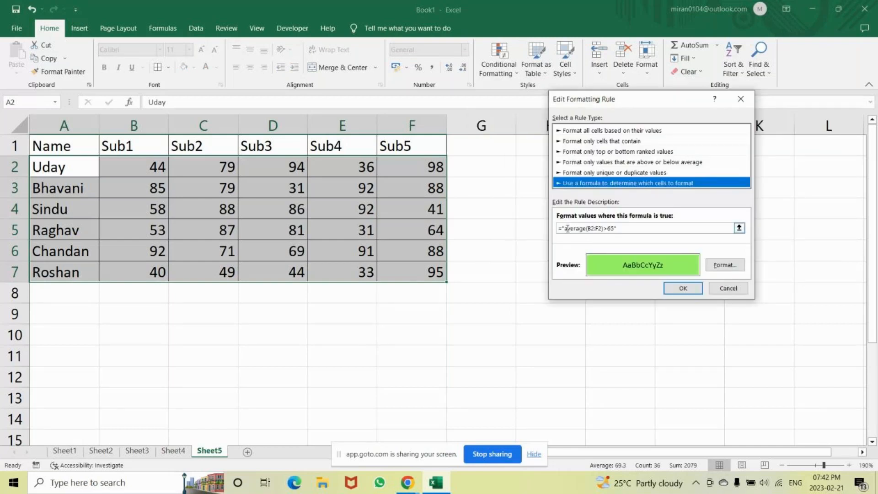
{"action": "left_click", "coordinate": [567, 228]}
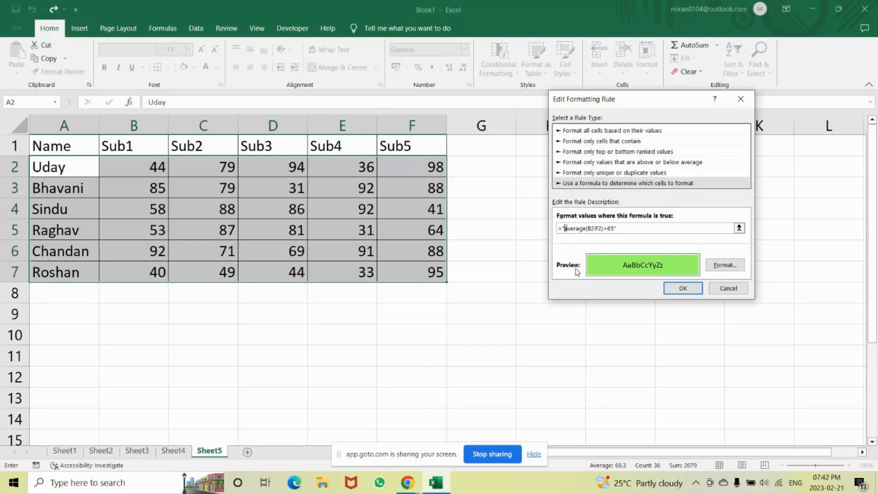
{"action": "left_click", "coordinate": [625, 229]}
{"action": "key", "text": "BackSpace"}
{"action": "left_click", "coordinate": [565, 228]}
{"action": "key", "text": "BackSpace"}
Make the range B2:F2 absolute in the rule's average formula and apply the edited rule to the marks table.
{"action": "left_click_drag", "start_coordinate": [600, 228], "coordinate": [585, 229]}
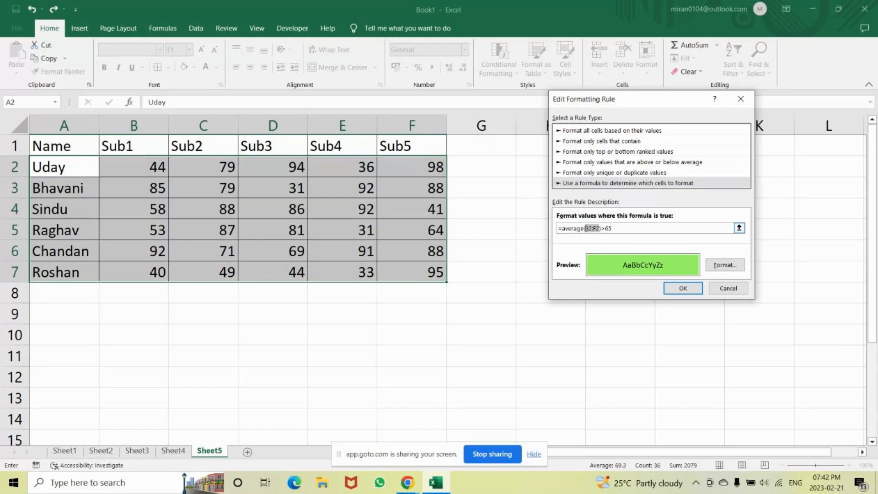
{"action": "key", "text": "F4"}
{"action": "left_click", "coordinate": [682, 288]}
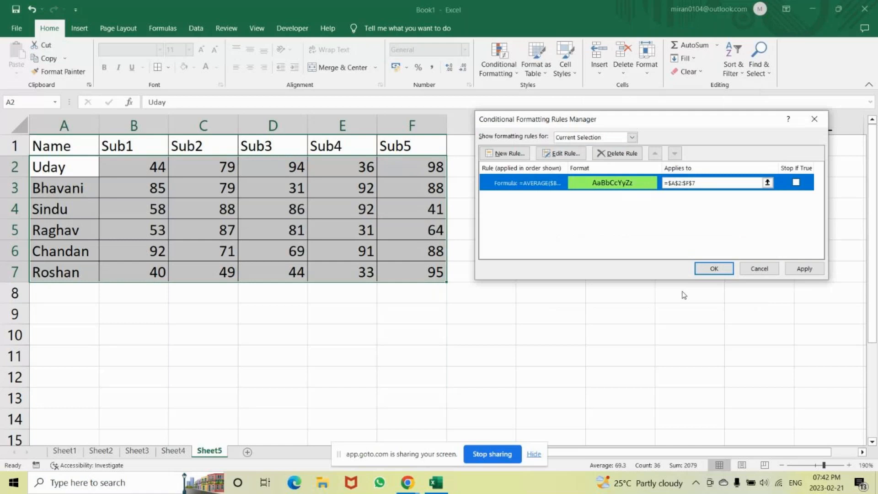
{"action": "left_click", "coordinate": [714, 268]}
{"action": "left_click", "coordinate": [620, 271]}
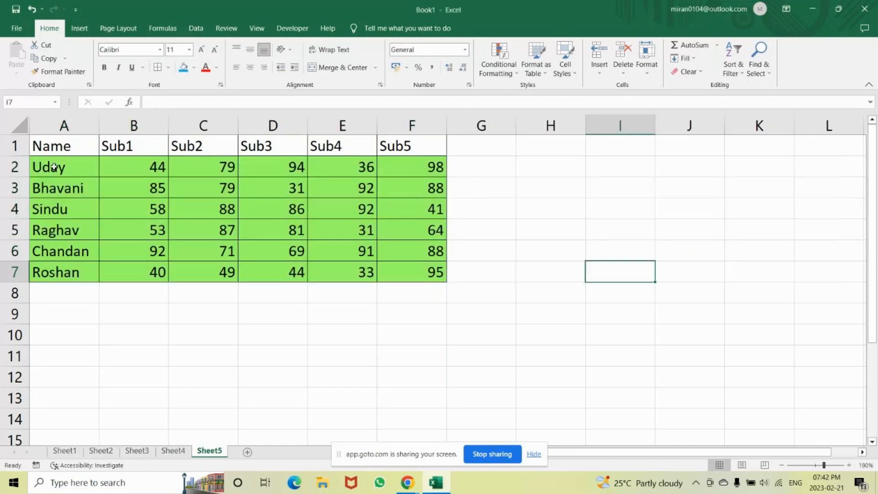
Check the highlighted marks of the first three students, and undo the last edit of the formatting rule.
{"action": "left_click_drag", "start_coordinate": [54, 167], "coordinate": [378, 173]}
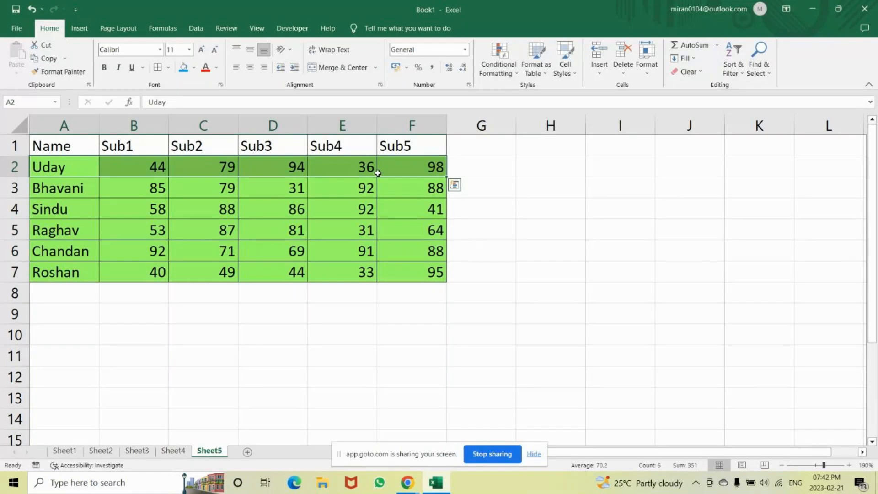
{"action": "left_click_drag", "start_coordinate": [67, 193], "coordinate": [420, 195]}
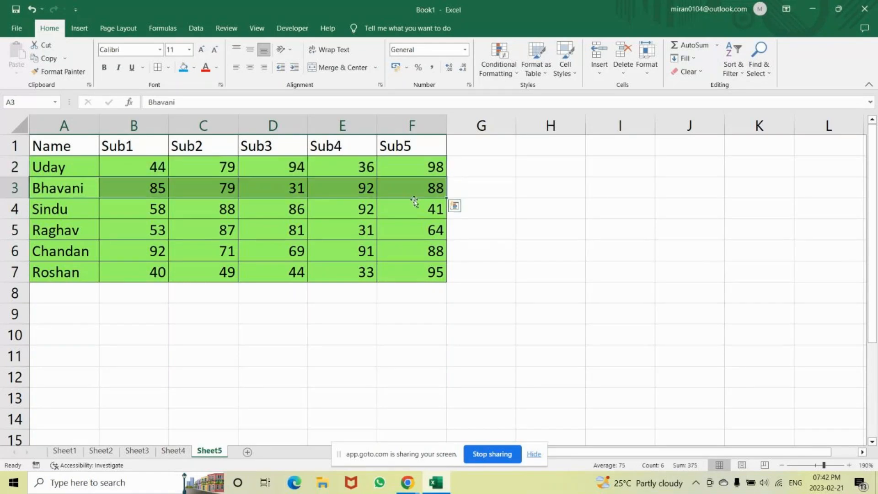
{"action": "left_click_drag", "start_coordinate": [69, 207], "coordinate": [224, 208]}
{"action": "left_click", "coordinate": [432, 214]}
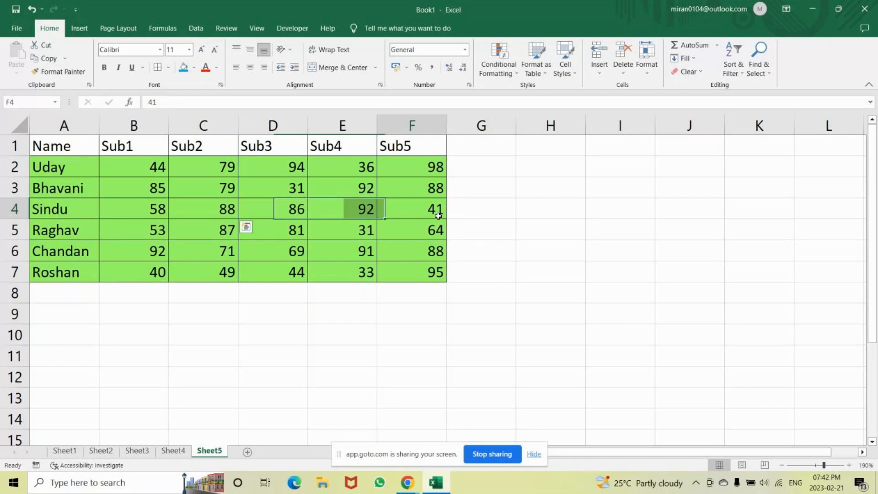
{"action": "key", "text": "ctrl+z"}
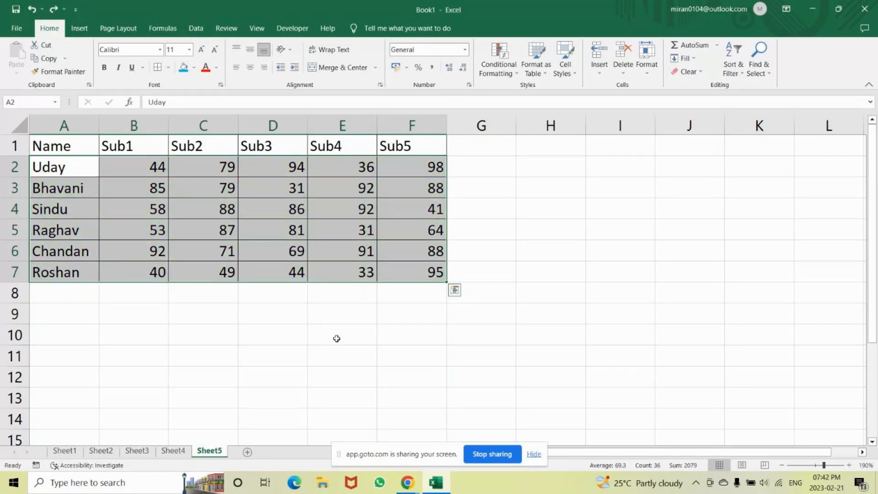
Examine the formula of the conditional formatting rule behind the highlighted product rows on Sheet3, leaving the rule unedited.
{"action": "left_click", "coordinate": [172, 450]}
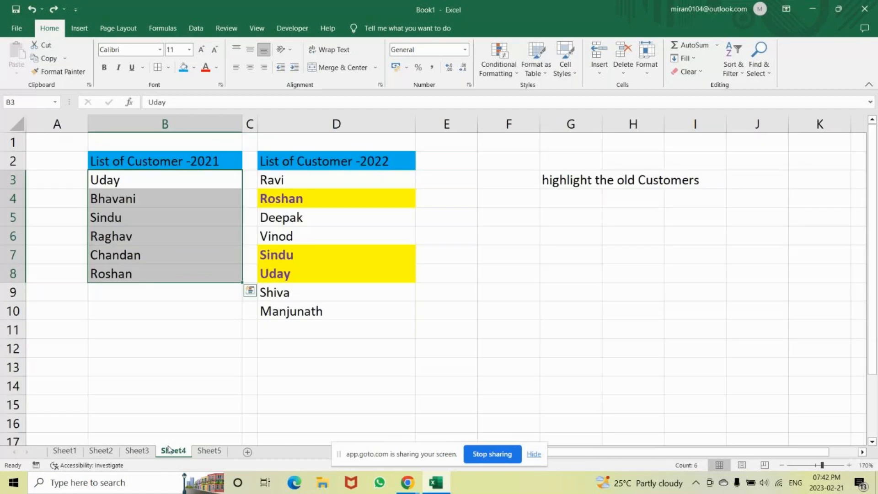
{"action": "left_click", "coordinate": [137, 451]}
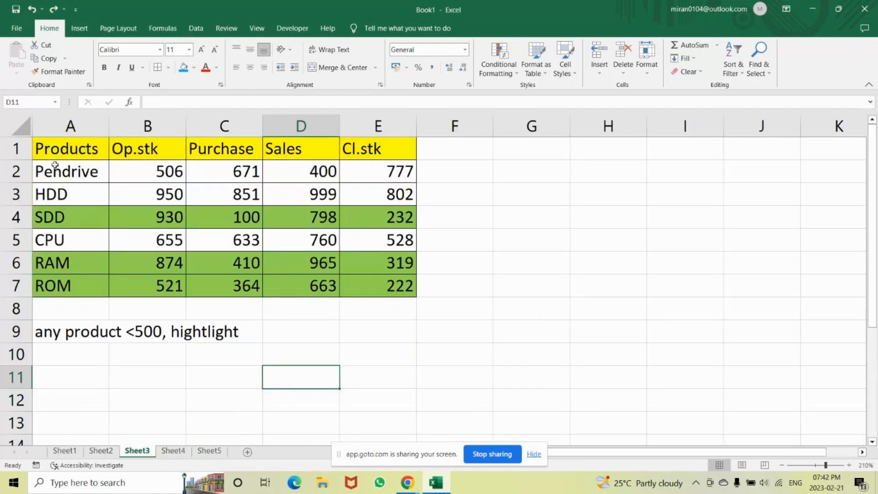
{"action": "left_click", "coordinate": [63, 182]}
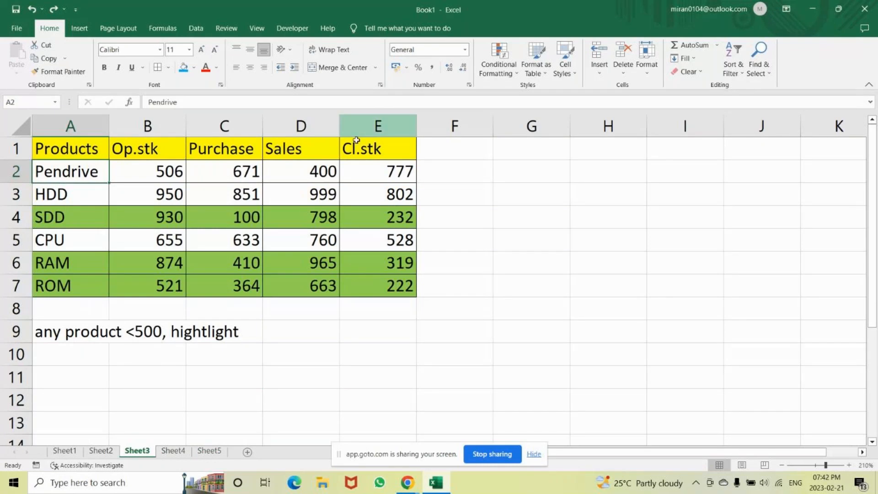
{"action": "left_click", "coordinate": [378, 217]}
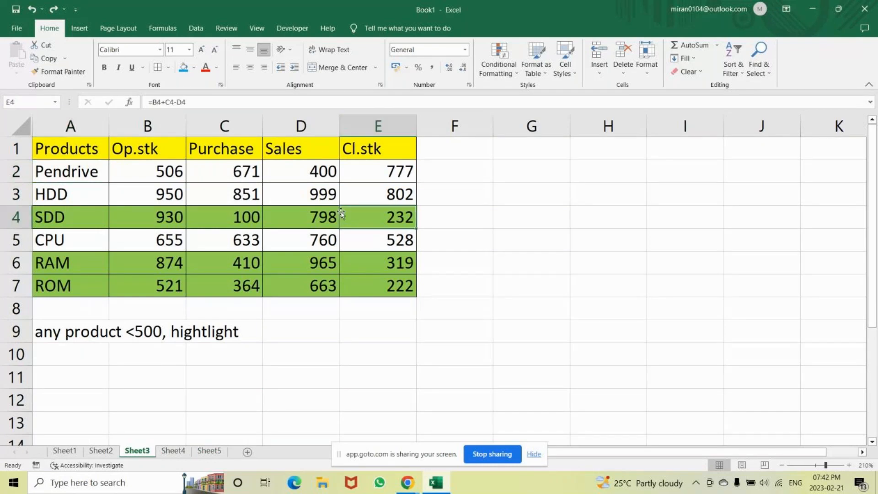
{"action": "left_click", "coordinate": [499, 64]}
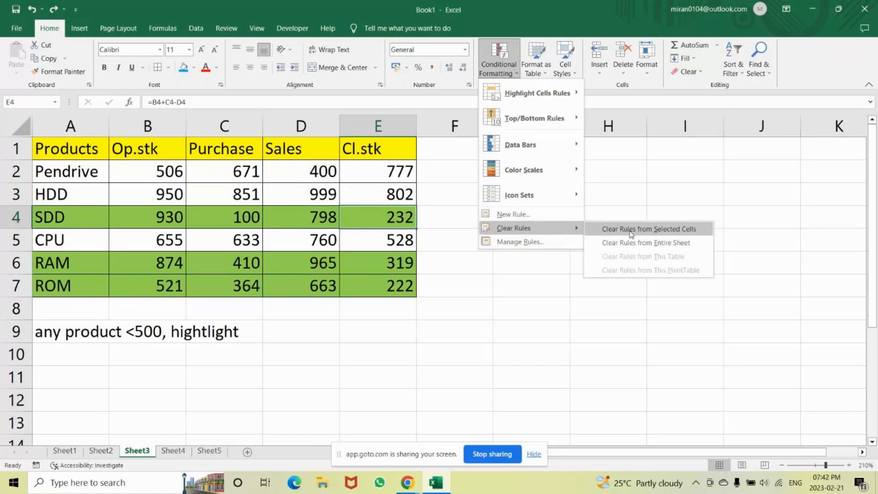
{"action": "left_click", "coordinate": [516, 242]}
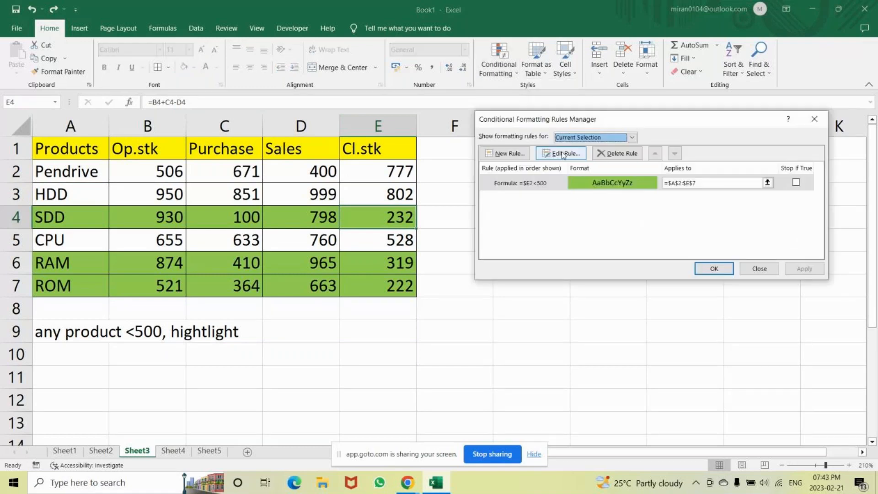
{"action": "left_click", "coordinate": [563, 155]}
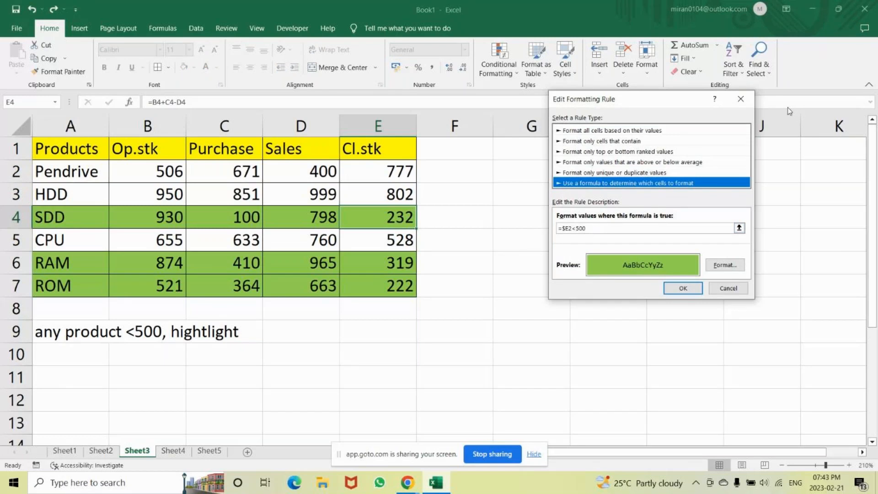
{"action": "left_click", "coordinate": [741, 99]}
{"action": "left_click", "coordinate": [822, 121]}
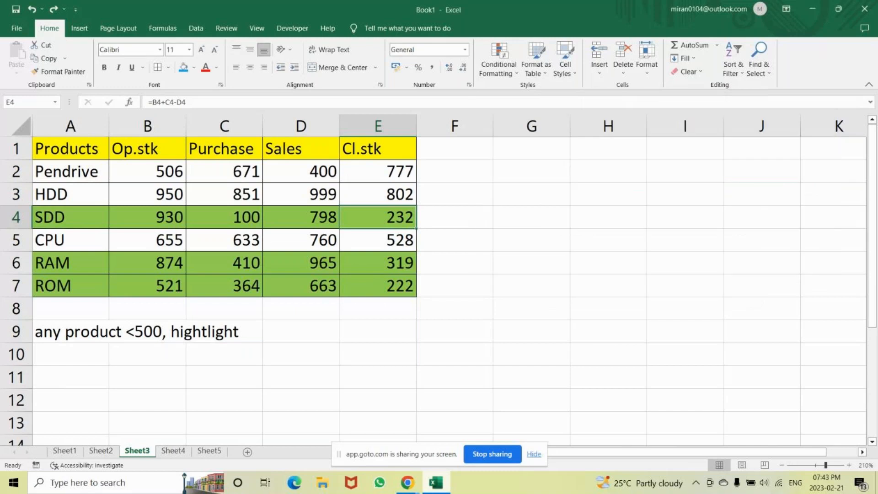
Return to Sheet5 and select the first student's marks in B2:F2.
{"action": "left_click", "coordinate": [209, 451]}
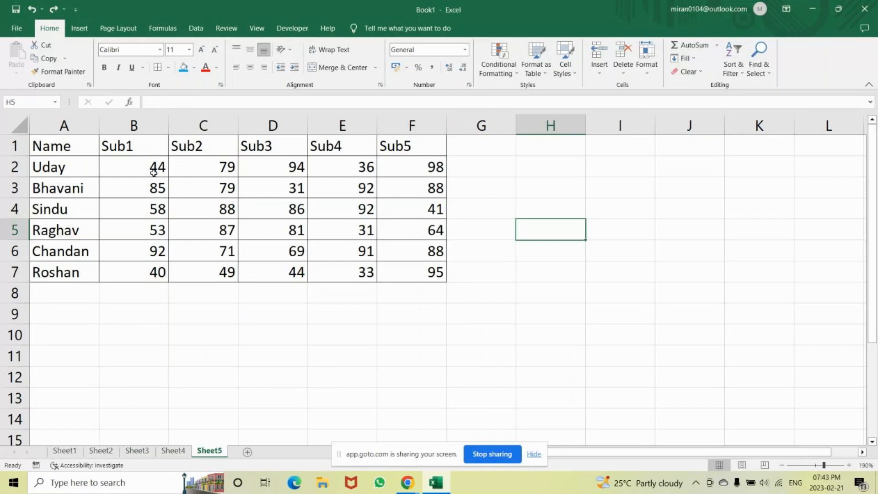
{"action": "left_click", "coordinate": [156, 168]}
{"action": "left_click_drag", "start_coordinate": [156, 169], "coordinate": [416, 168]}
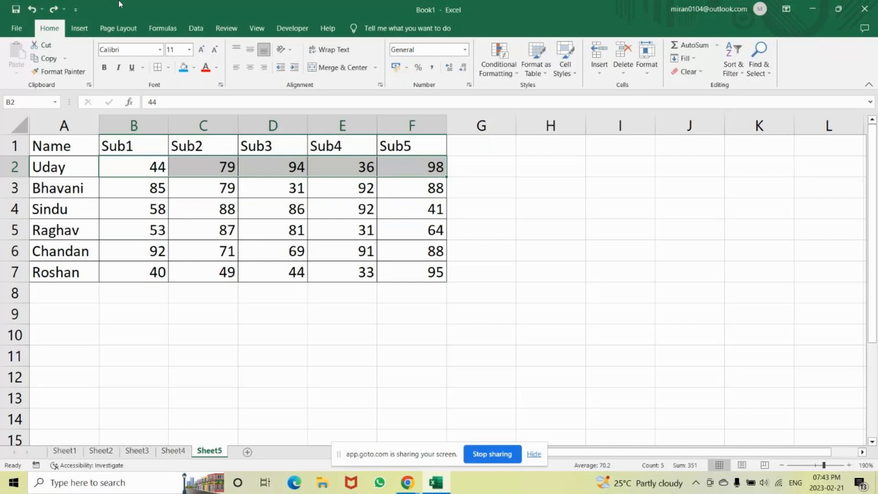
Show the data tools, add a new worksheet after Sheet5 and select cell B3 on it.
{"action": "left_click", "coordinate": [196, 28]}
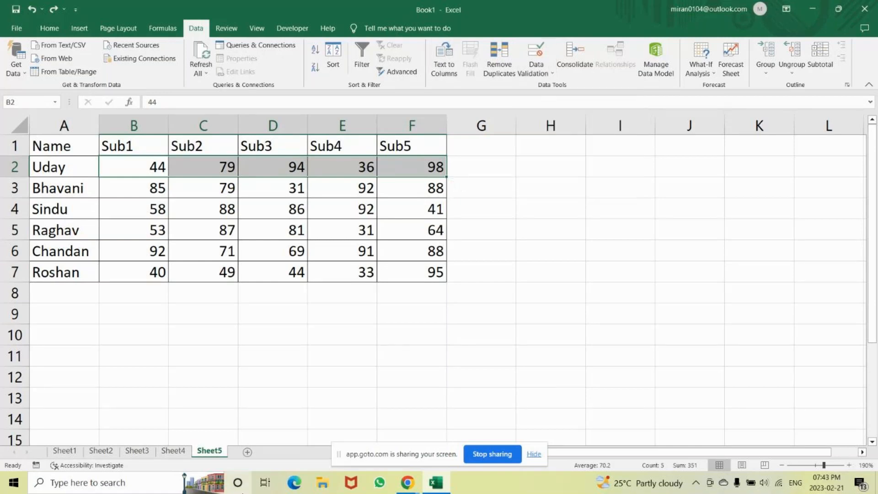
{"action": "left_click", "coordinate": [247, 453]}
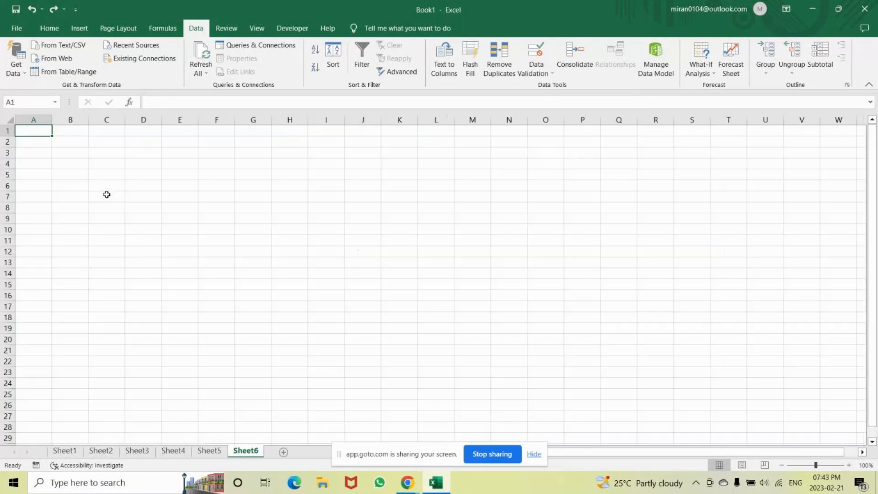
{"action": "left_click", "coordinate": [80, 151]}
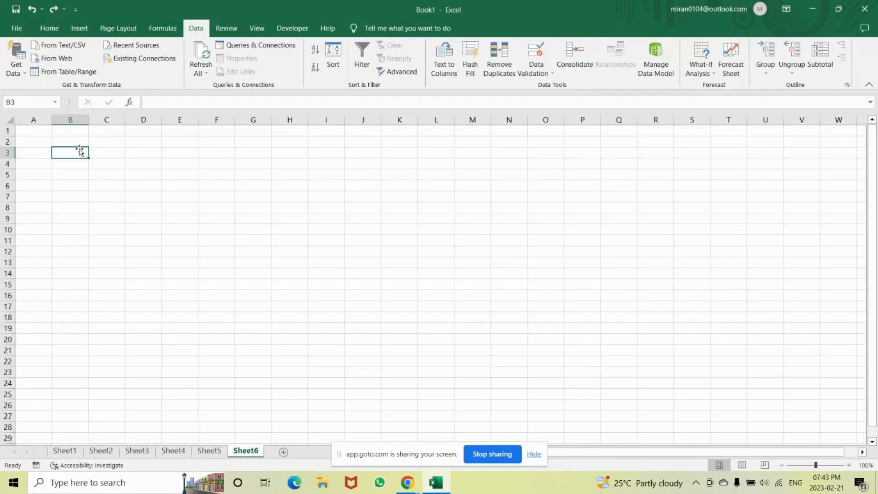
{"action": "left_click_drag", "start_coordinate": [555, 453], "coordinate": [551, 462]}
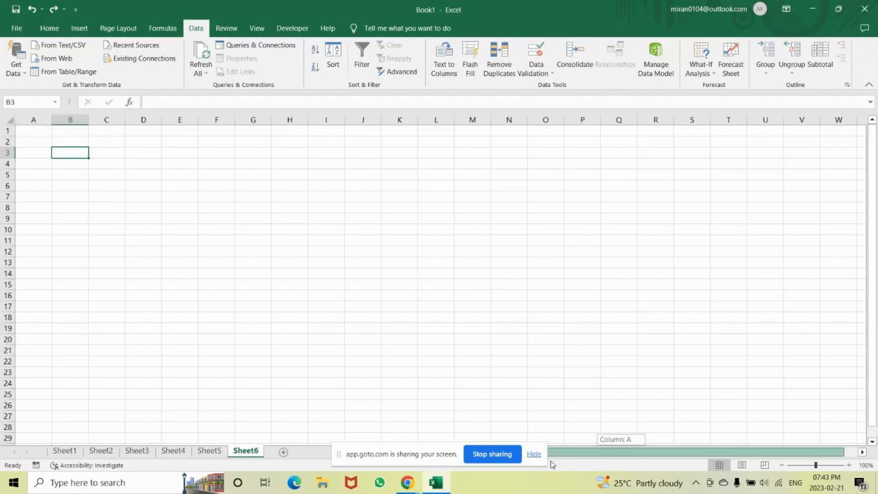
Clear all conditional formatting rules from the entire Sheet4 with the customer lists.
{"action": "left_click", "coordinate": [174, 452]}
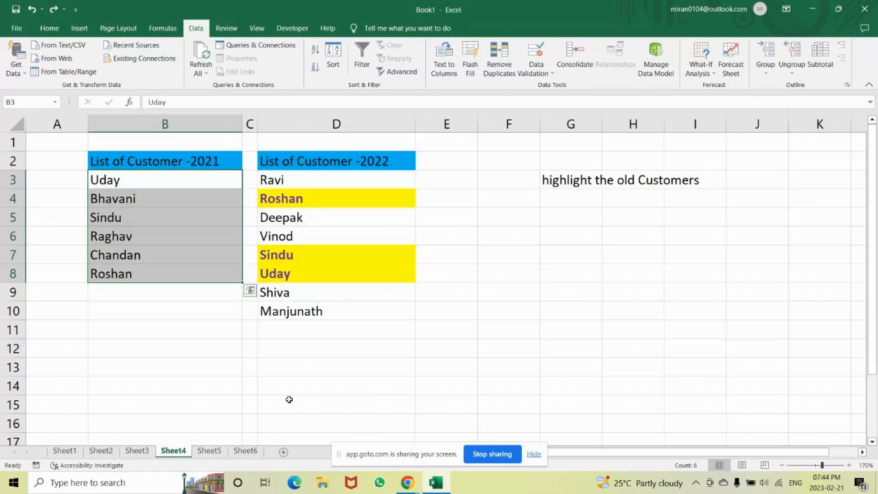
{"action": "left_click", "coordinate": [293, 386]}
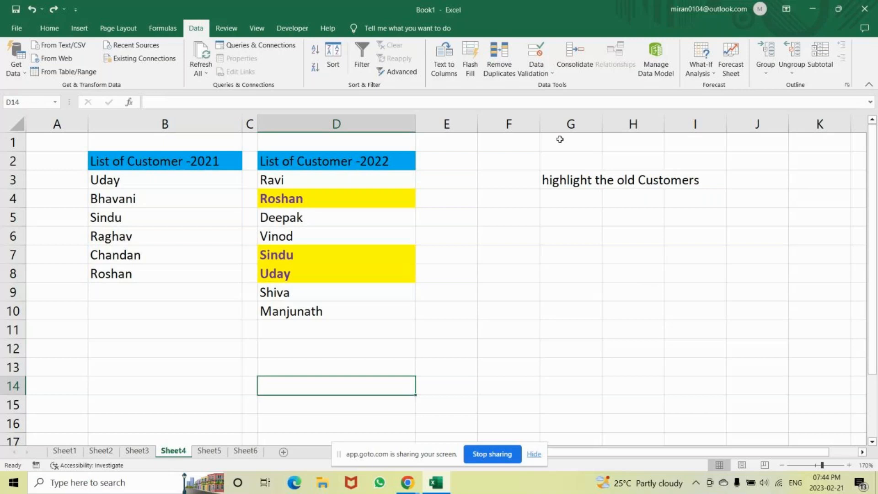
{"action": "left_click", "coordinate": [50, 28]}
{"action": "left_click", "coordinate": [500, 59]}
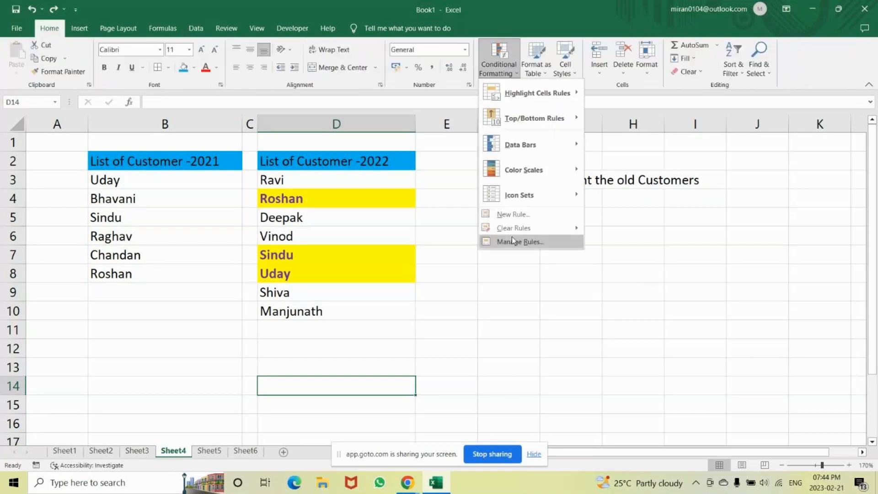
{"action": "mouse_move", "coordinate": [513, 228]}
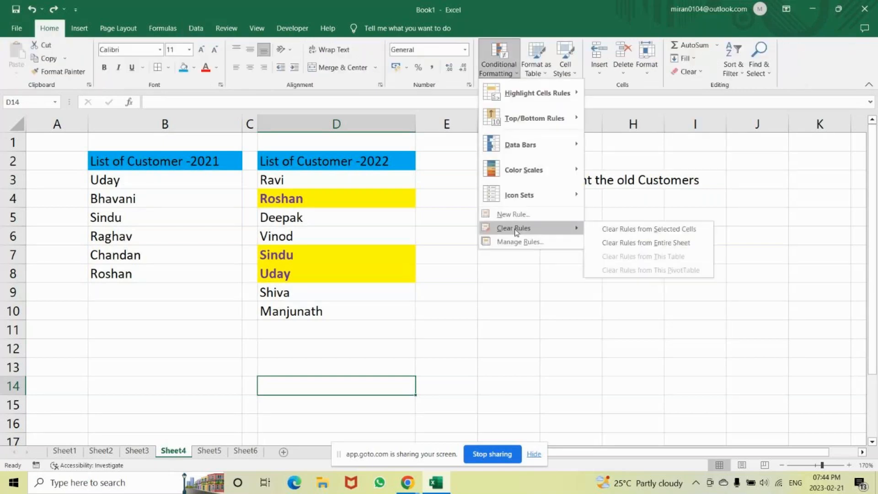
{"action": "left_click", "coordinate": [631, 242]}
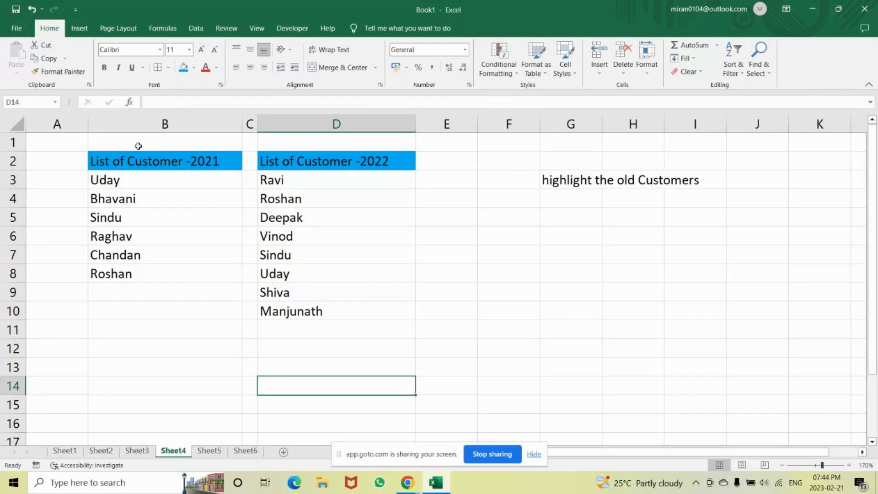
Compare the 2021 customer list in column B with the 2022 customer list in column D.
{"action": "left_click_drag", "start_coordinate": [118, 169], "coordinate": [108, 290]}
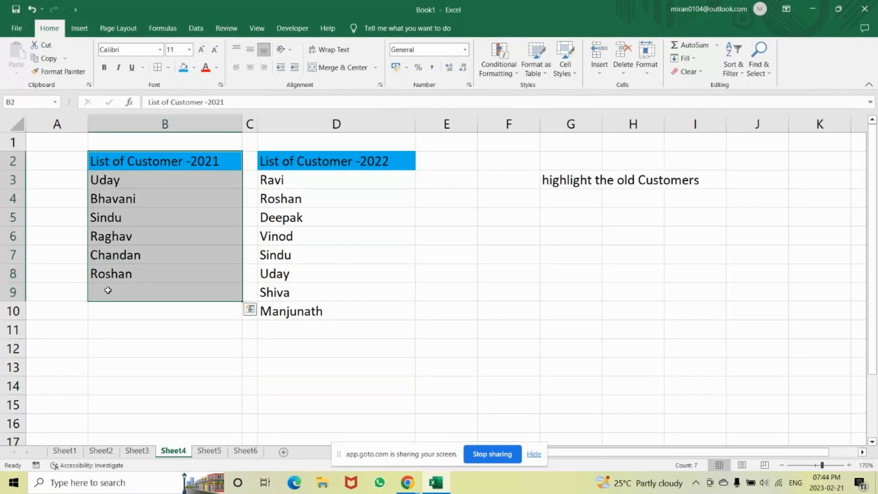
{"action": "left_click", "coordinate": [380, 157]}
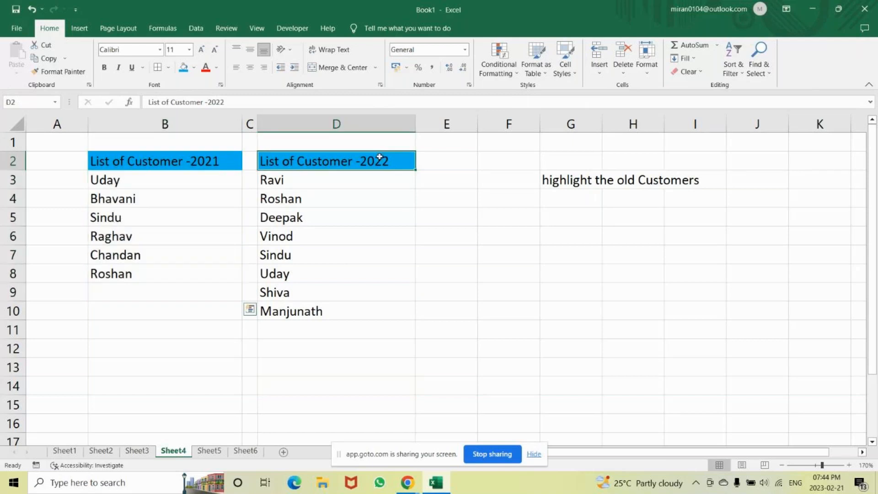
{"action": "left_click_drag", "start_coordinate": [379, 157], "coordinate": [337, 309]}
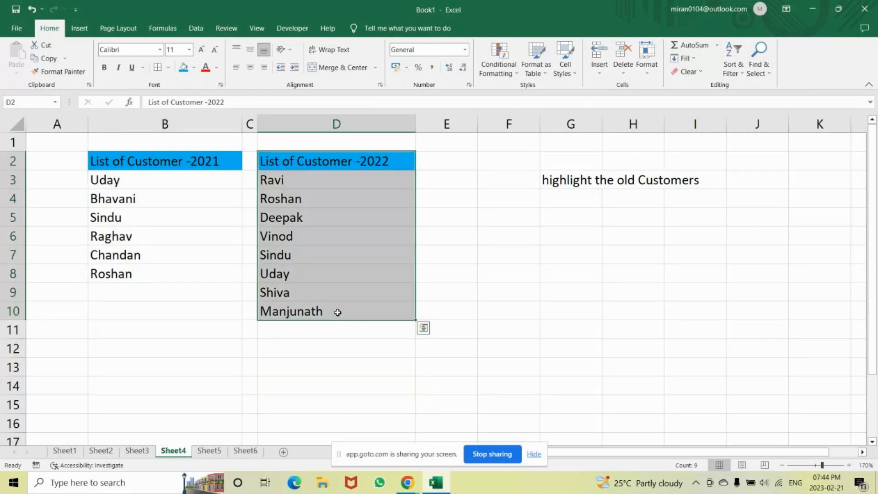
{"action": "left_click_drag", "start_coordinate": [144, 158], "coordinate": [124, 283]}
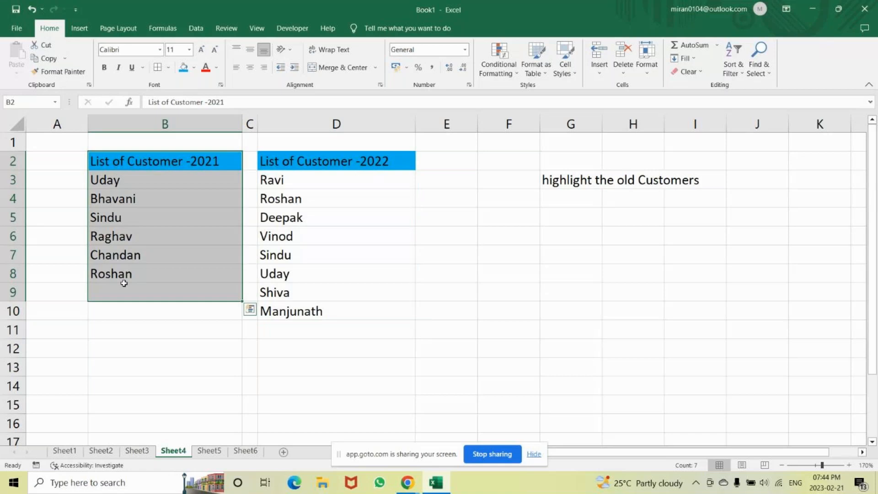
{"action": "left_click_drag", "start_coordinate": [321, 160], "coordinate": [302, 311]}
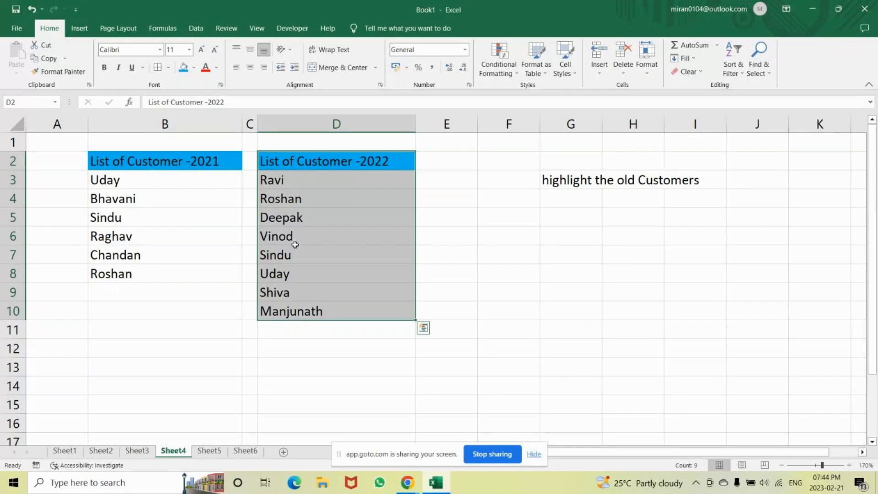
{"action": "left_click", "coordinate": [204, 179]}
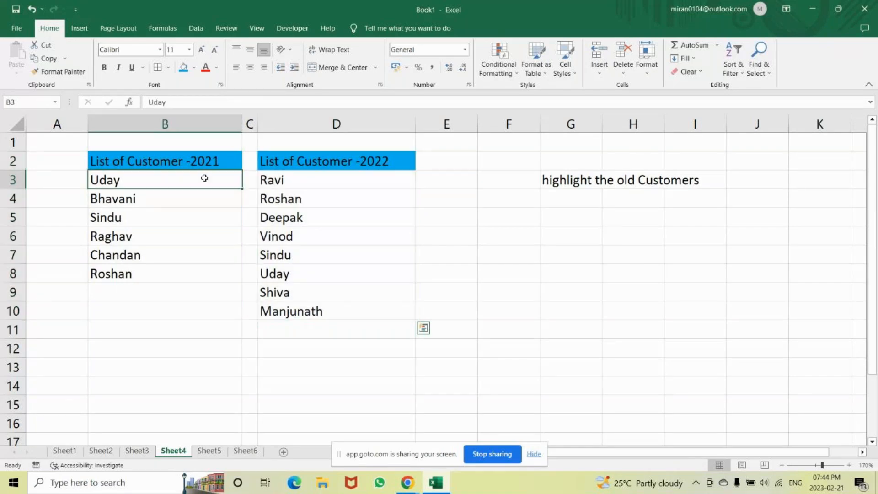
{"action": "left_click", "coordinate": [167, 120]}
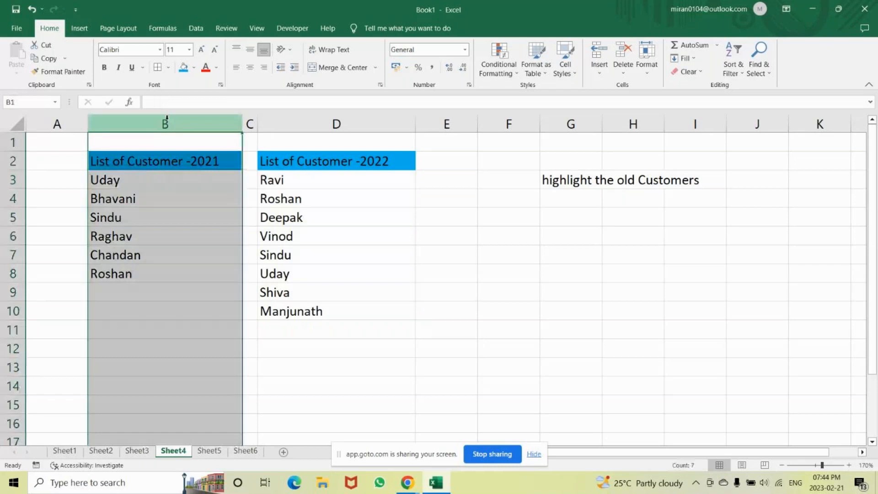
{"action": "left_click", "coordinate": [314, 127], "text": "ctrl"}
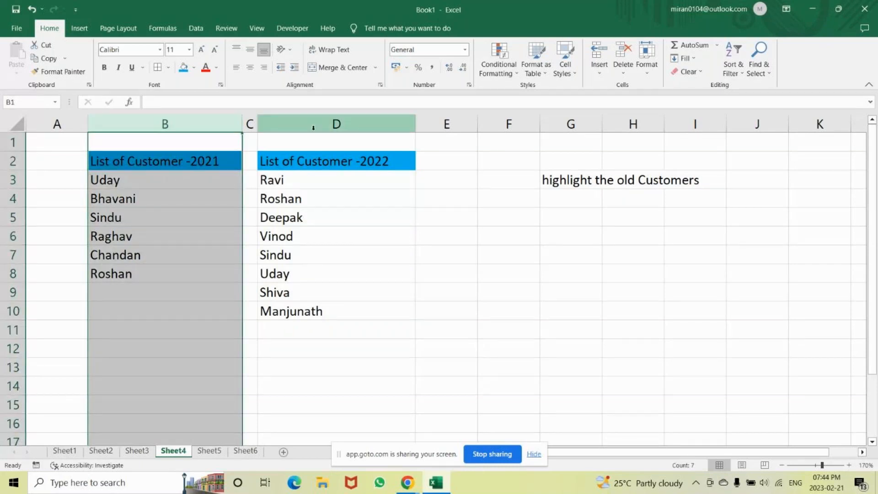
{"action": "left_click", "coordinate": [313, 128]}
{"action": "left_click", "coordinate": [507, 217]}
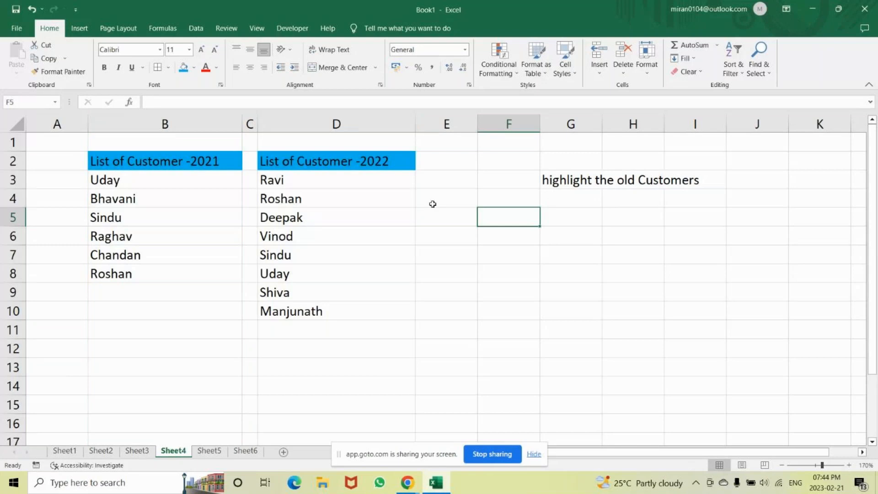
Start a new formula-based conditional formatting rule for the 2022 customer names in D3:D10.
{"action": "left_click", "coordinate": [305, 183]}
{"action": "left_click_drag", "start_coordinate": [305, 194], "coordinate": [296, 312]}
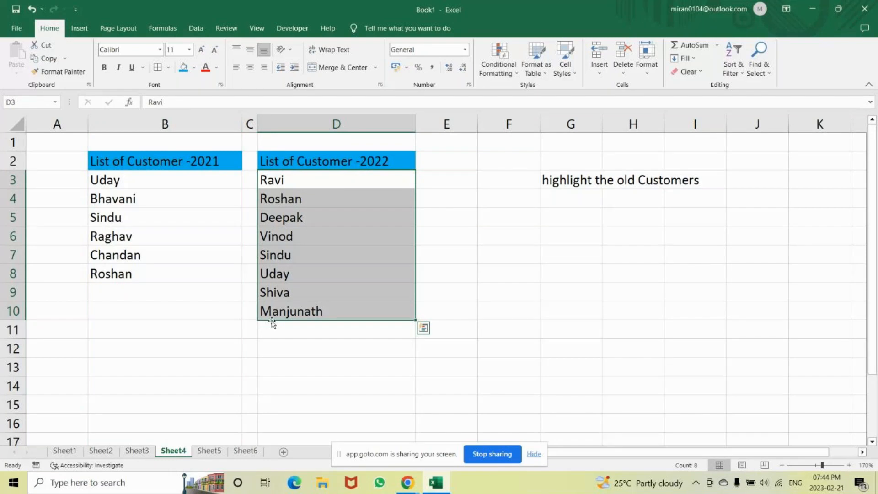
{"action": "left_click", "coordinate": [508, 56]}
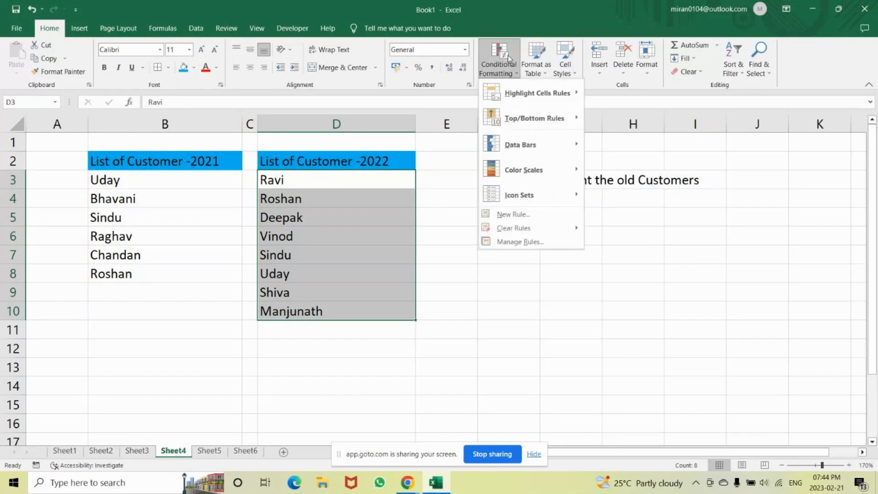
{"action": "left_click", "coordinate": [508, 214]}
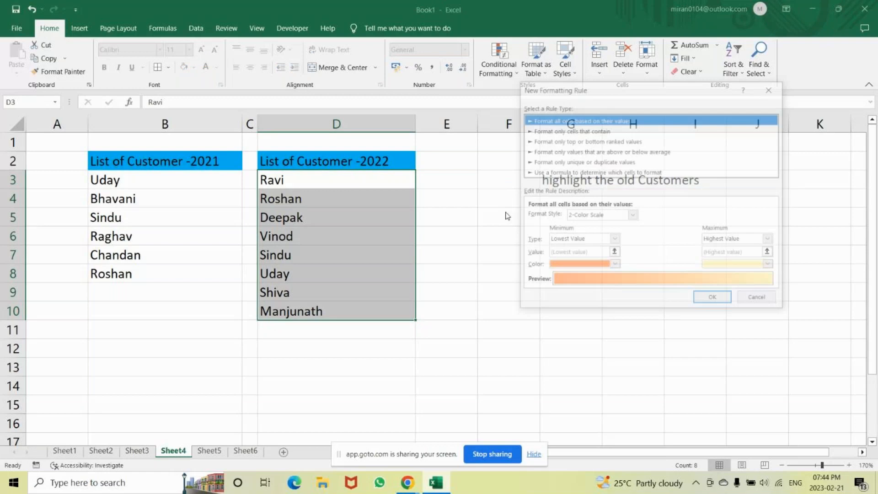
{"action": "left_click", "coordinate": [568, 173]}
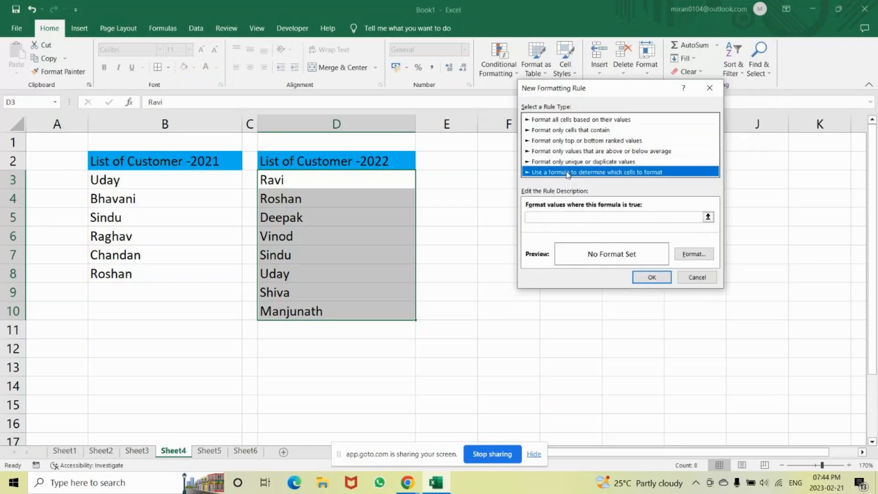
{"action": "left_click", "coordinate": [540, 215]}
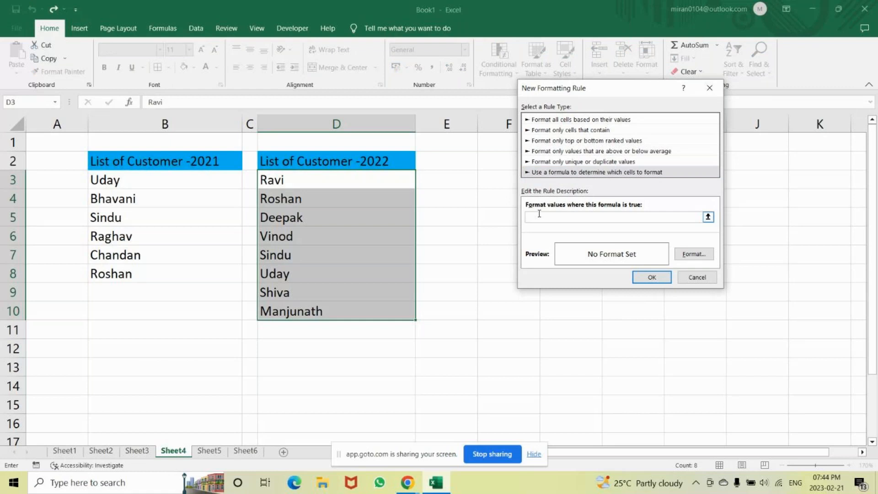
Enter the rule formula =countif($B$3:$B$8,D3)>0, with an absolute 2021 list range and a relative D3.
{"action": "type", "text": "=countif("}
{"action": "left_click_drag", "start_coordinate": [122, 180], "coordinate": [123, 275]}
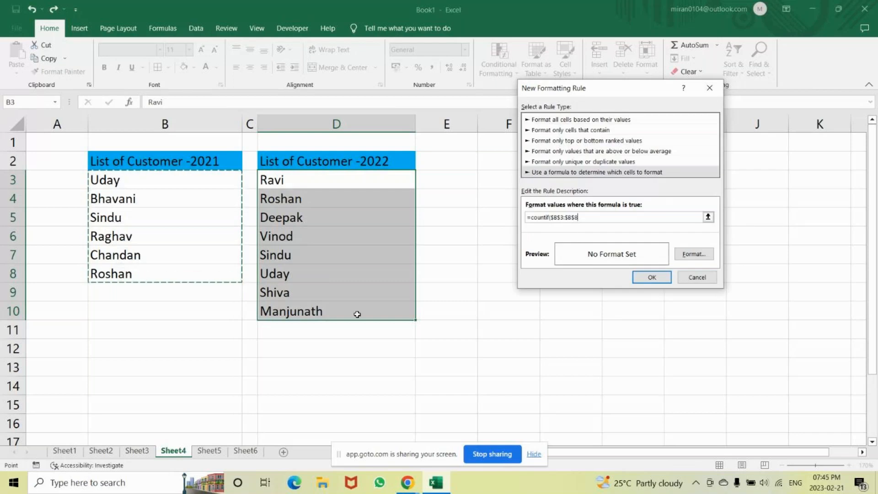
{"action": "type", "text": ","}
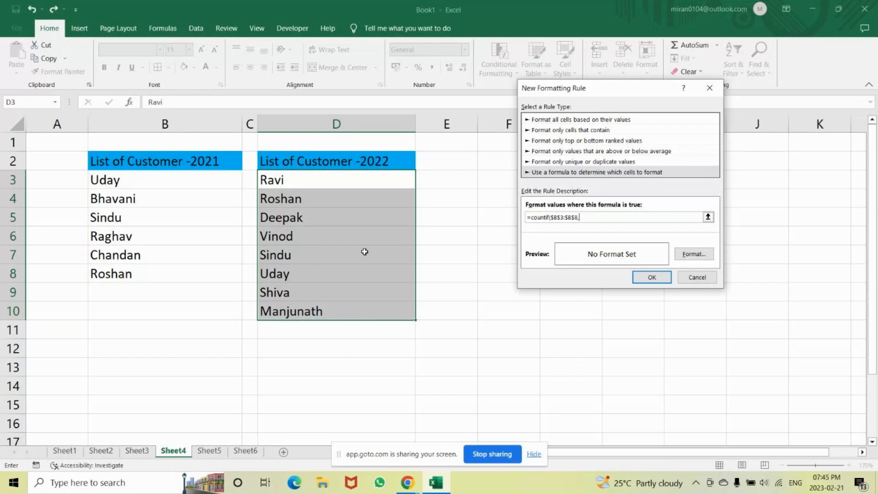
{"action": "left_click", "coordinate": [338, 181]}
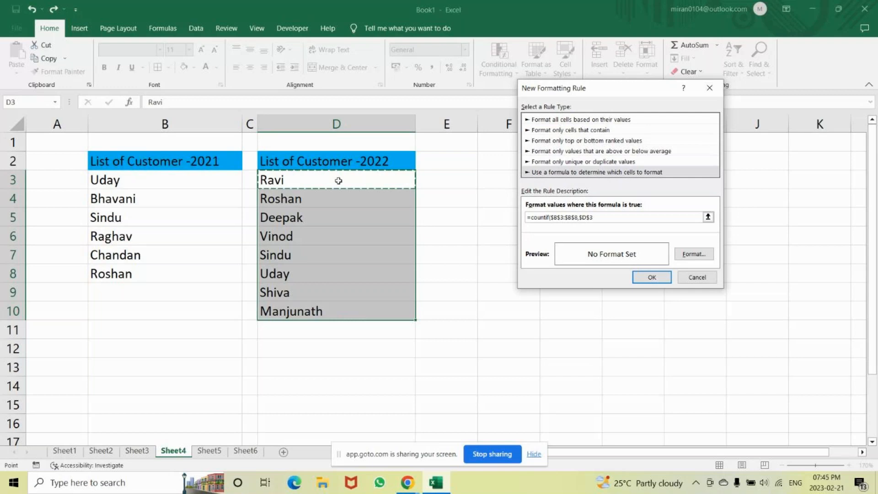
{"action": "key", "text": "F4"}
{"action": "key", "text": "F4"}
{"action": "key", "text": "F4"}
{"action": "type", "text": ")>0"}
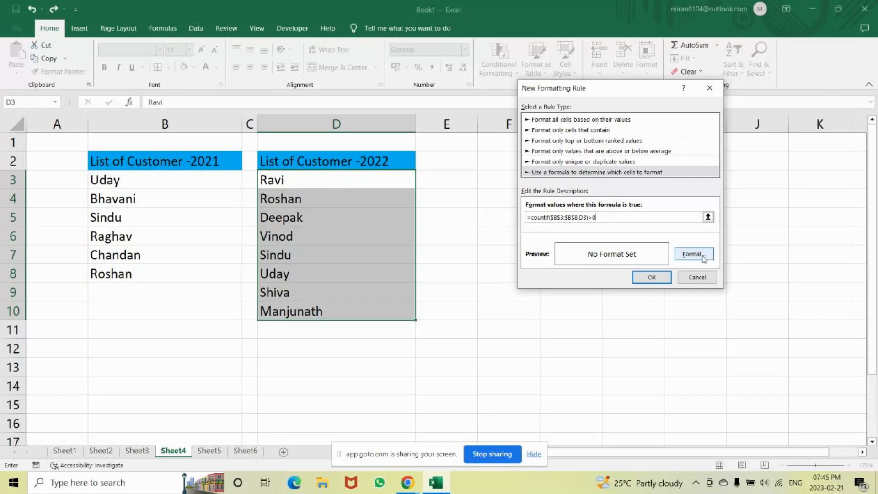
Give the rule an orange fill and apply it to the 2022 customer list.
{"action": "left_click", "coordinate": [693, 254]}
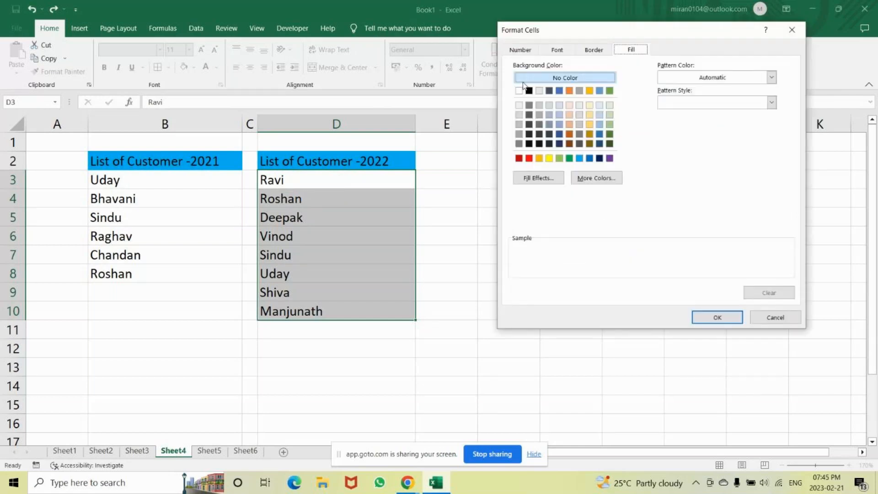
{"action": "left_click", "coordinate": [538, 160]}
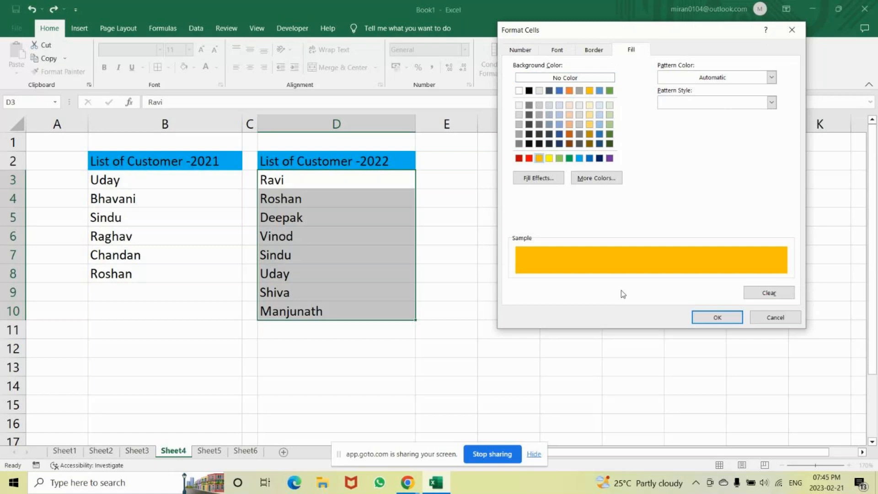
{"action": "left_click", "coordinate": [718, 318]}
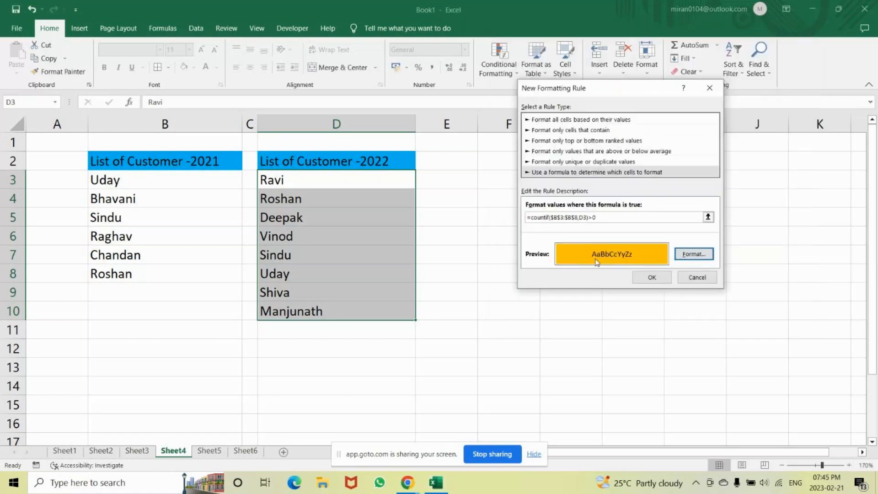
{"action": "left_click", "coordinate": [652, 277]}
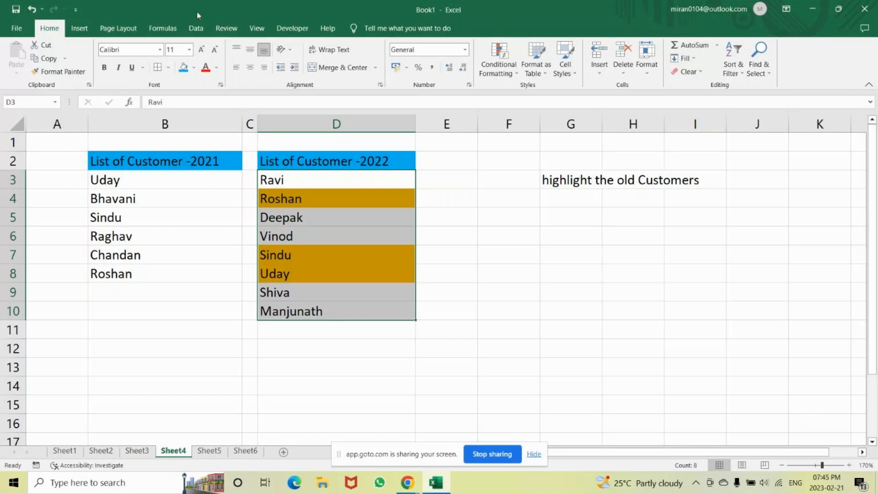
Show the data tools, return to Sheet6 and enter a person's first name in cell C2.
{"action": "left_click", "coordinate": [203, 28]}
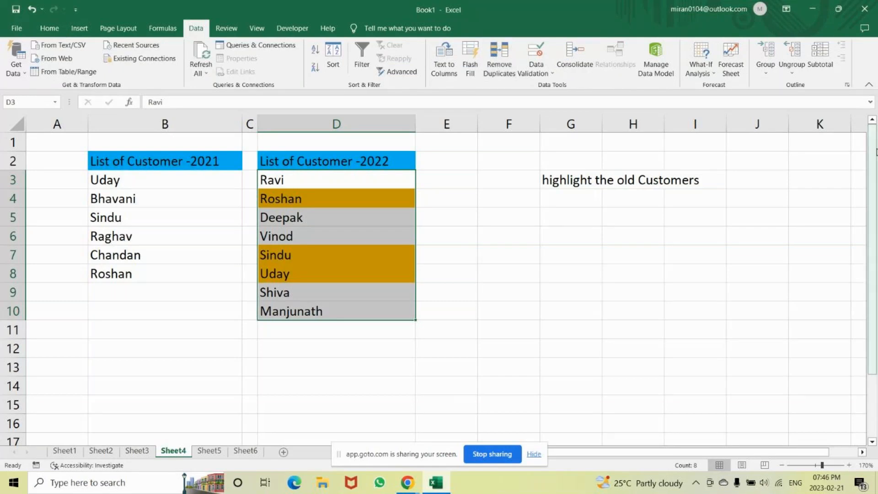
{"action": "left_click", "coordinate": [246, 451]}
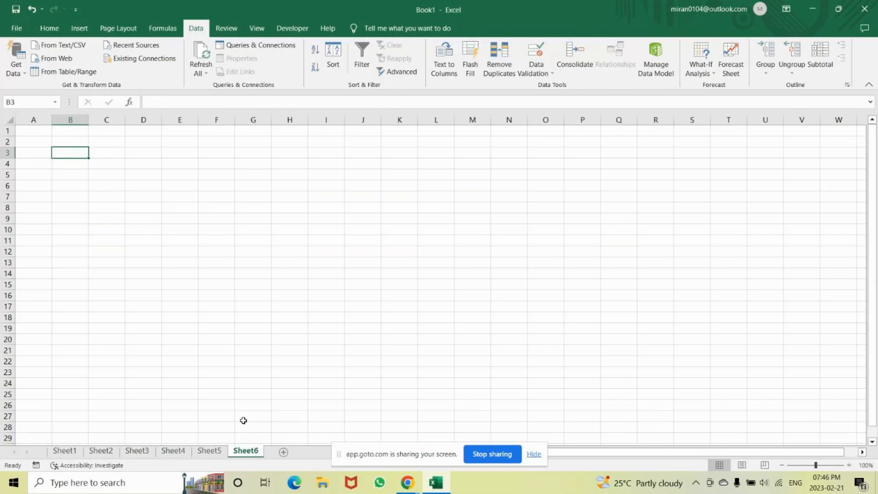
{"action": "left_click", "coordinate": [850, 466]}
{"action": "left_click", "coordinate": [850, 467]}
{"action": "left_click", "coordinate": [850, 466]}
{"action": "left_click", "coordinate": [850, 466]}
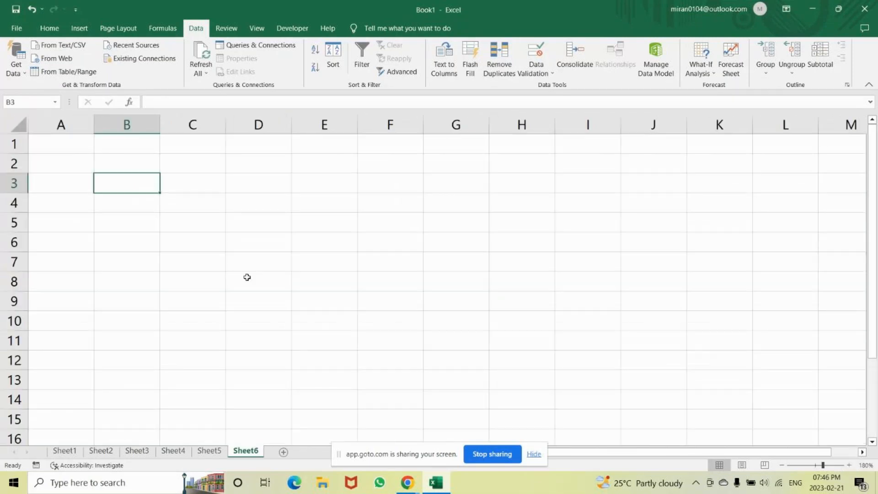
{"action": "key", "text": "Up"}
{"action": "key", "text": "Right"}
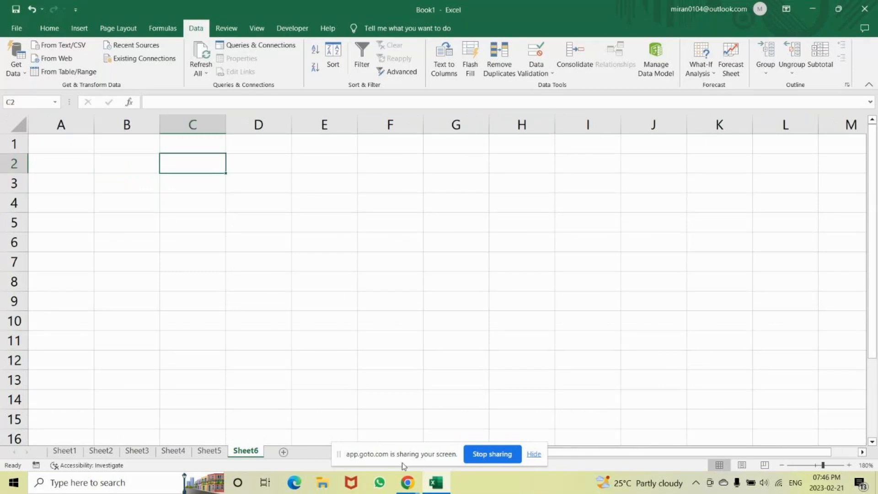
{"action": "type", "text": "Ah"}
{"action": "key", "text": "BackSpace"}
{"action": "type", "text": "s"}
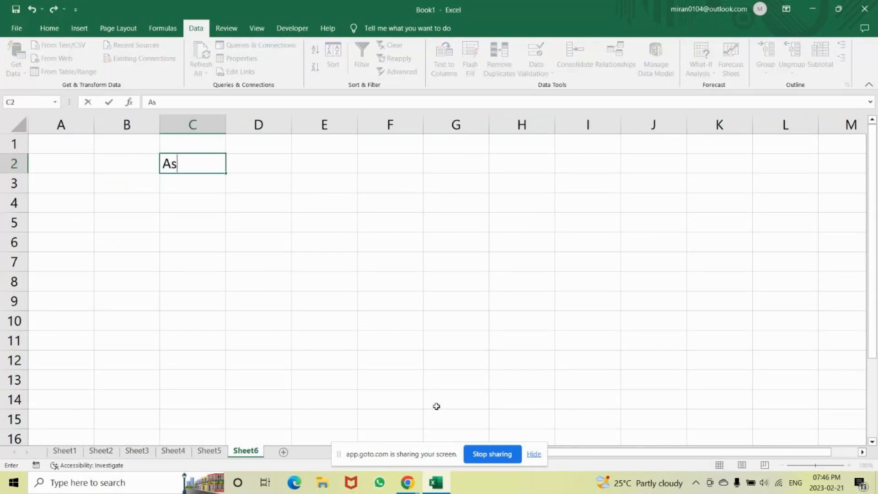
{"action": "type", "text": "ha"}
{"action": "key", "text": "Return"}
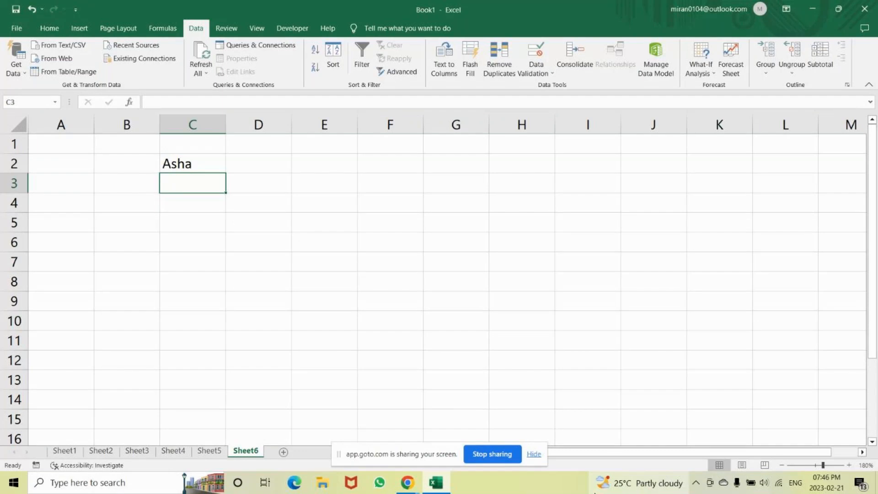
{"action": "mouse_move", "coordinate": [595, 490]}
{"action": "type", "text": "5"}
{"action": "key", "text": "BackSpace"}
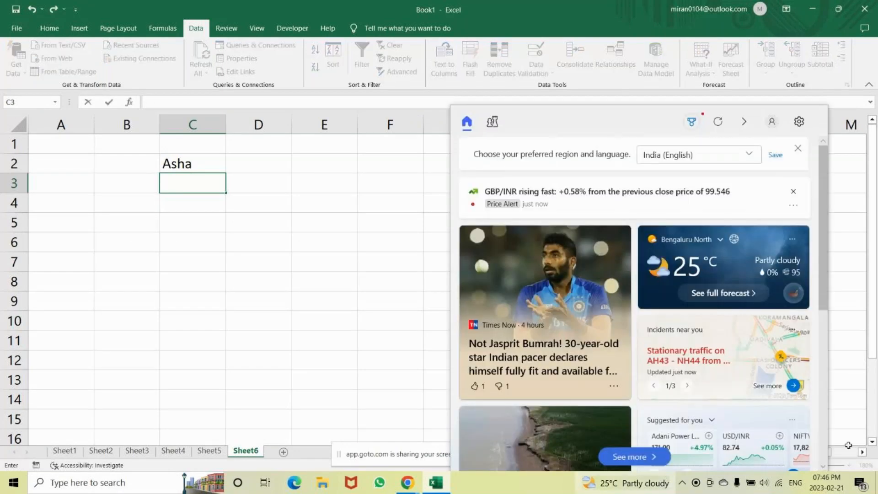
{"action": "left_click", "coordinate": [798, 150]}
{"action": "left_click", "coordinate": [741, 122]}
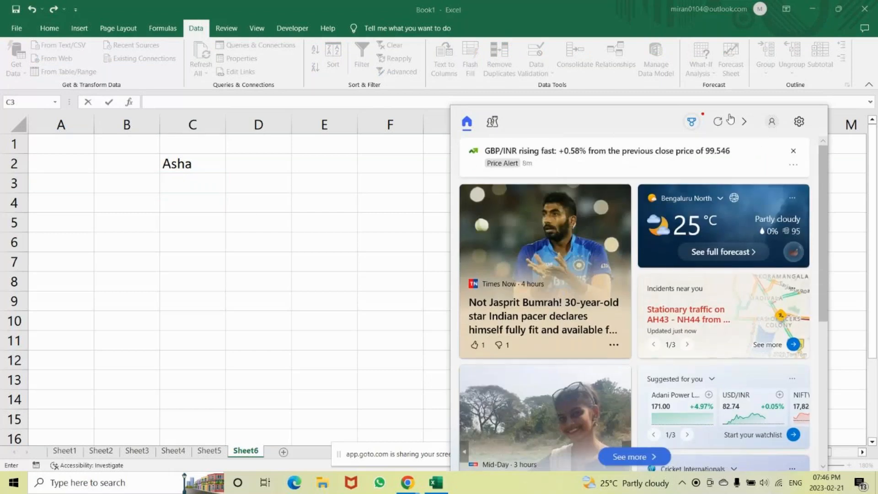
{"action": "key", "text": "alt+Tab"}
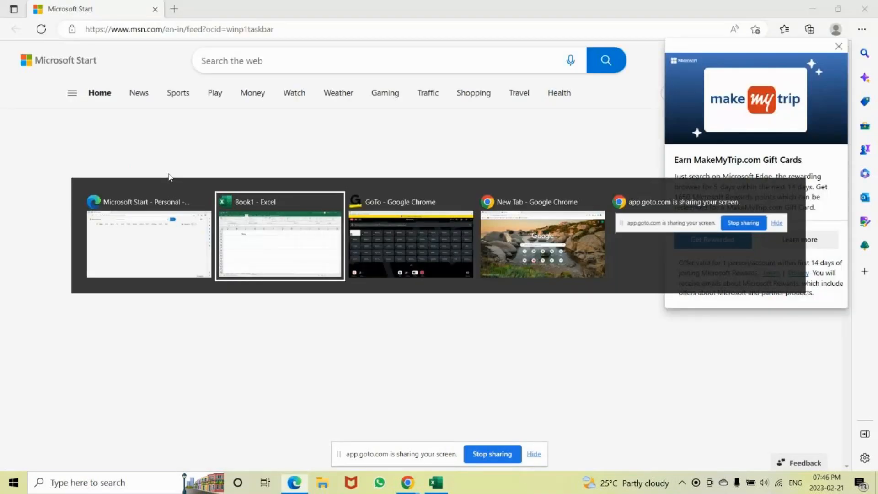
Enter first names in cells C3 to C6, repeating the name from C2 in C5.
{"action": "type", "text": "Sa"}
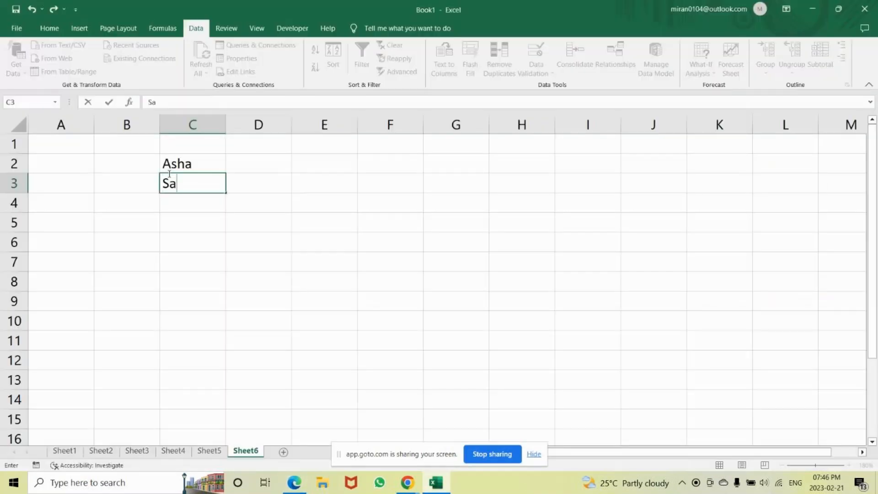
{"action": "type", "text": "baa"}
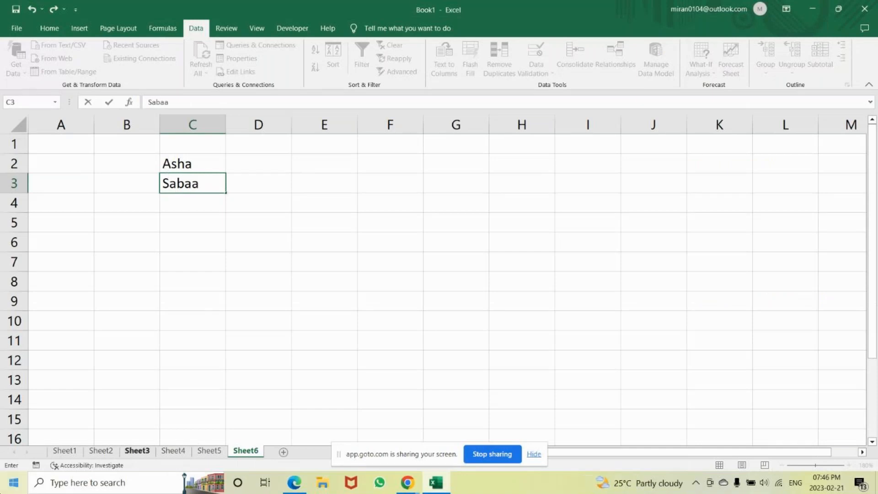
{"action": "key", "text": "Return"}
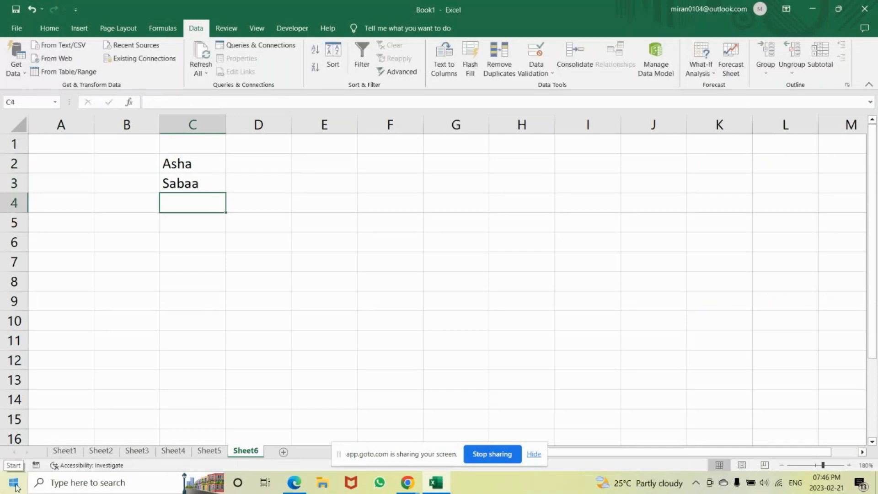
{"action": "type", "text": "Mytri"}
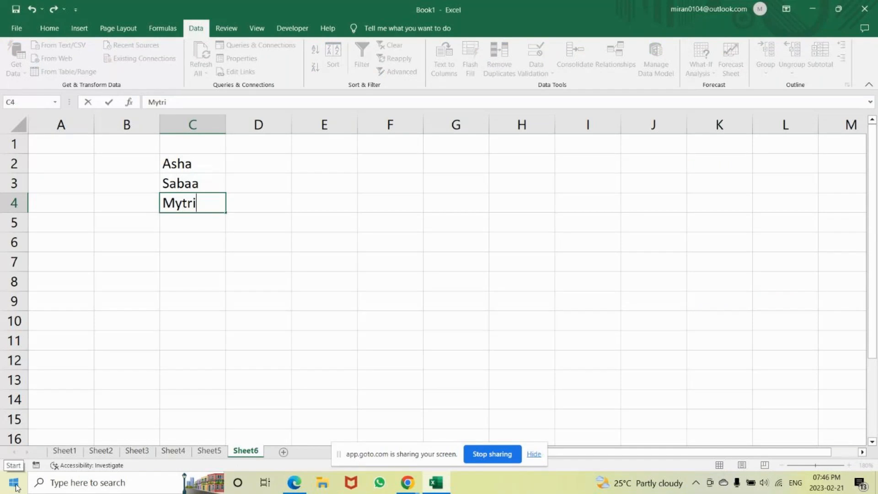
{"action": "key", "text": "Return"}
{"action": "type", "text": "A"}
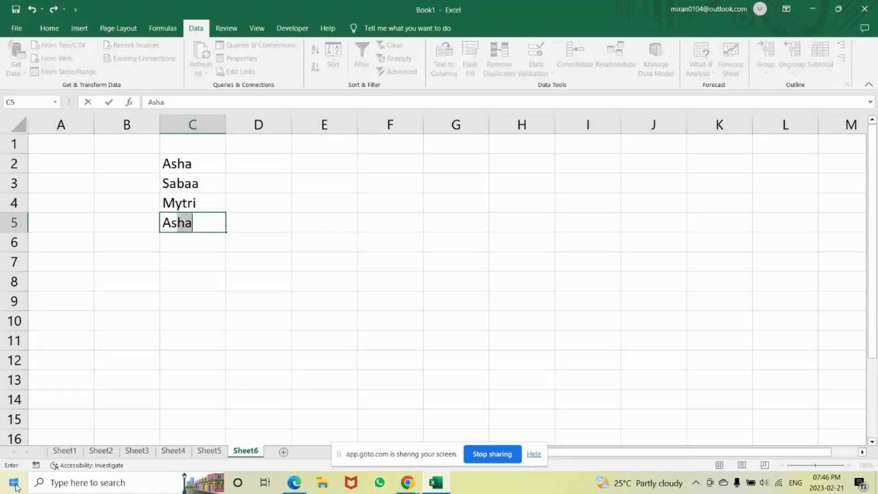
{"action": "key", "text": "Return"}
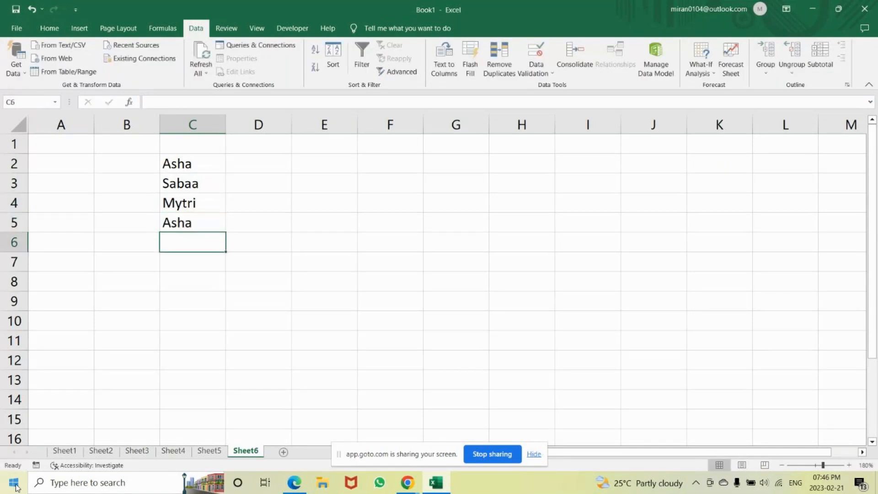
{"action": "type", "text": "sindhu"}
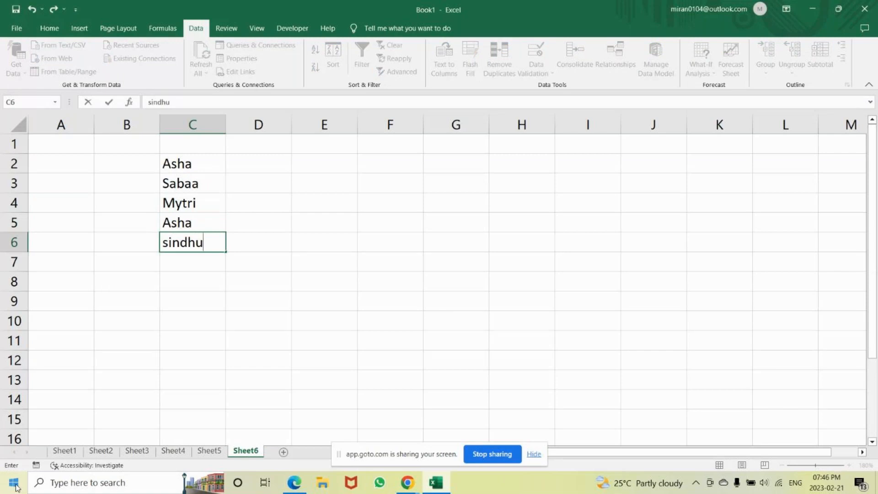
{"action": "key", "text": "Return"}
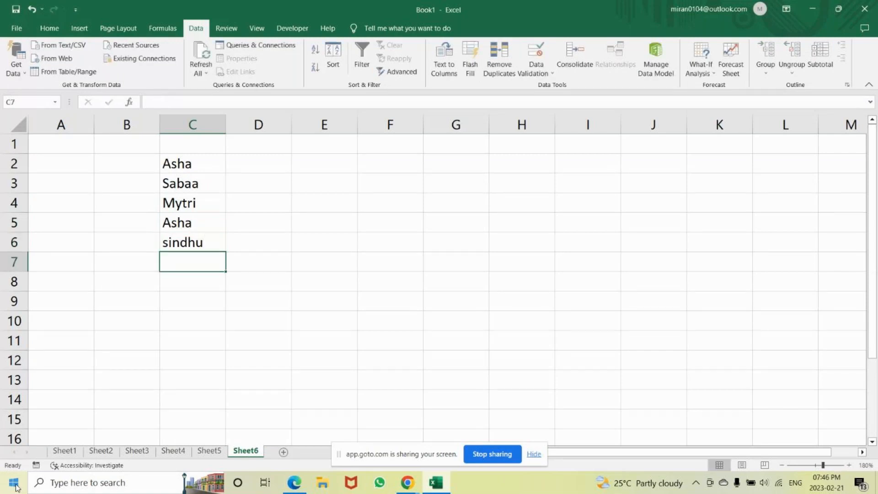
Continue the first-name list in C7:C11, repeating the C6 name in C8 and entering the same name in both C10 and C11.
{"action": "type", "text": "Ve"}
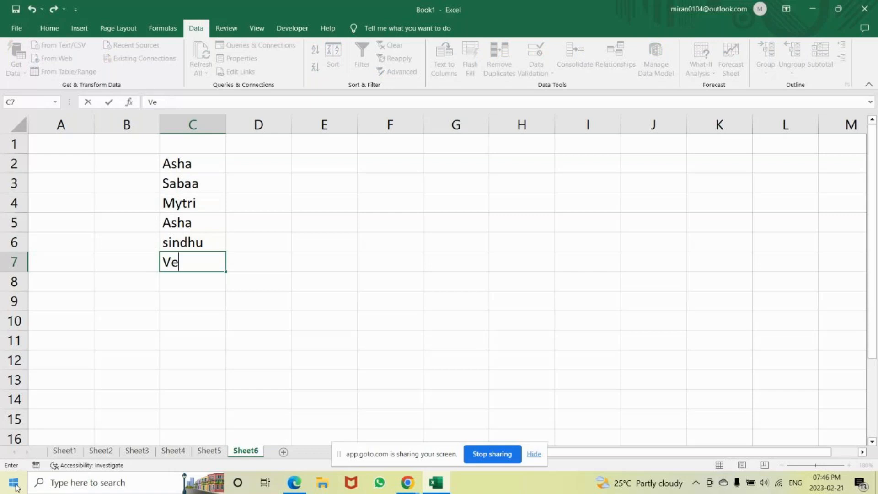
{"action": "type", "text": "era"}
{"action": "key", "text": "Return"}
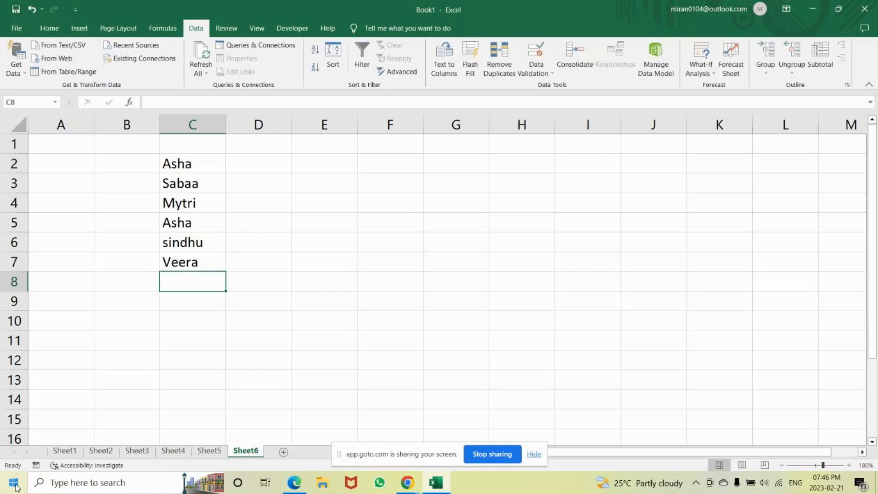
{"action": "type", "text": "sindhu"}
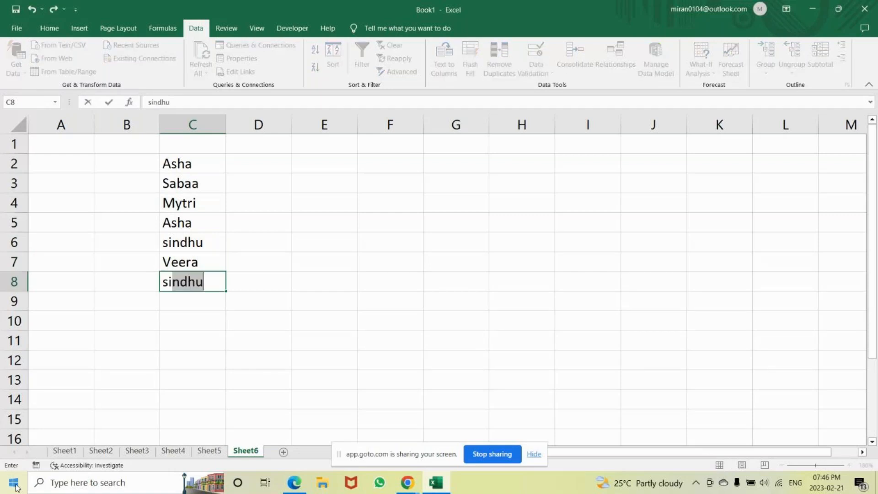
{"action": "key", "text": "Return"}
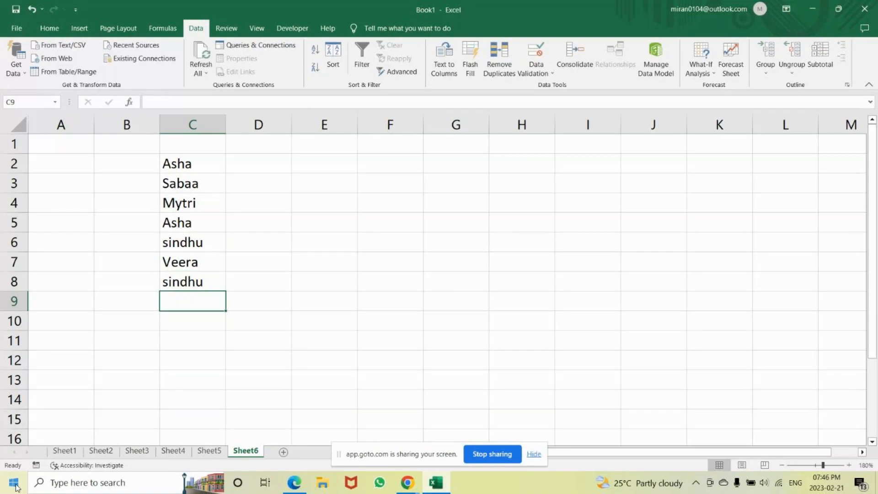
{"action": "type", "text": "V"}
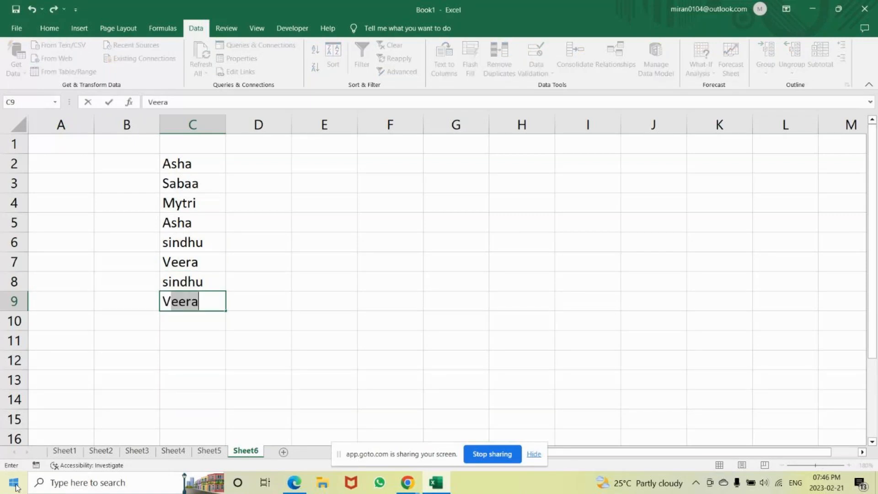
{"action": "type", "text": "runda"}
{"action": "key", "text": "Return"}
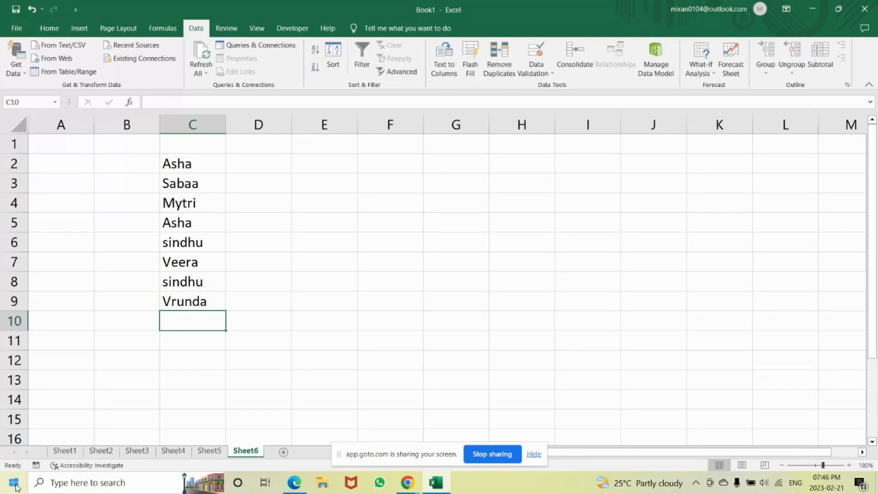
{"action": "type", "text": "ba"}
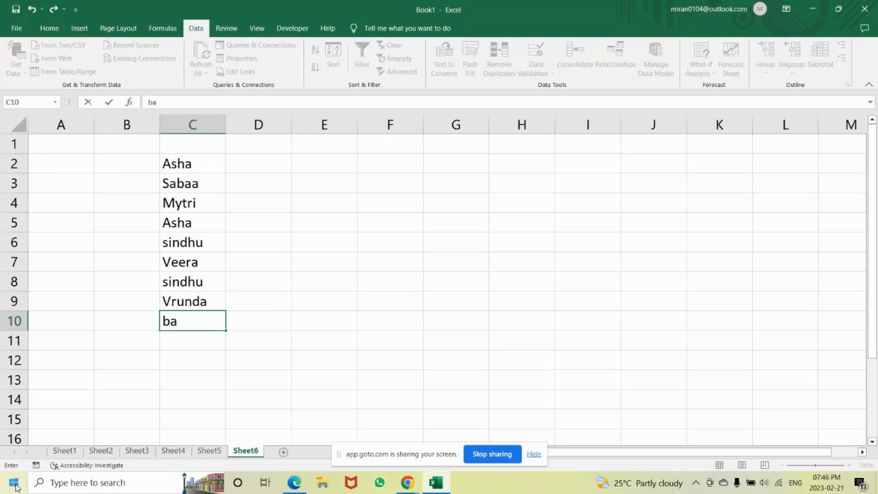
{"action": "type", "text": "la"}
{"action": "key", "text": "Return"}
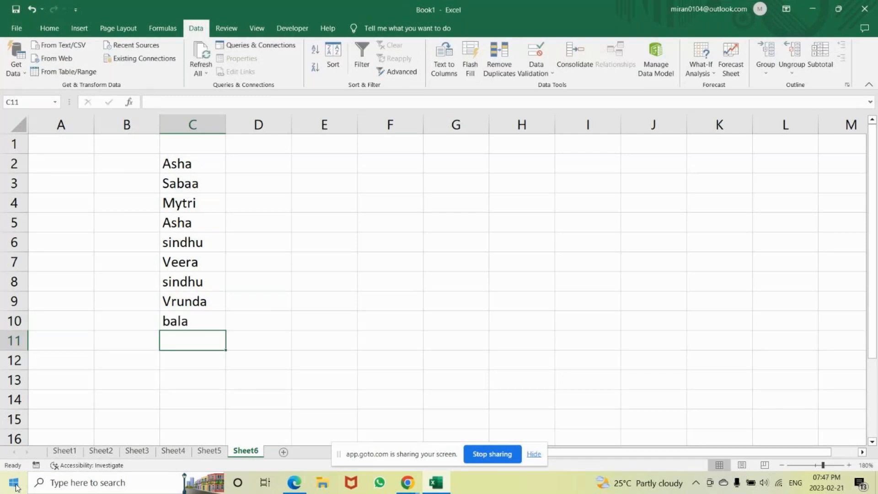
{"action": "type", "text": "bala"}
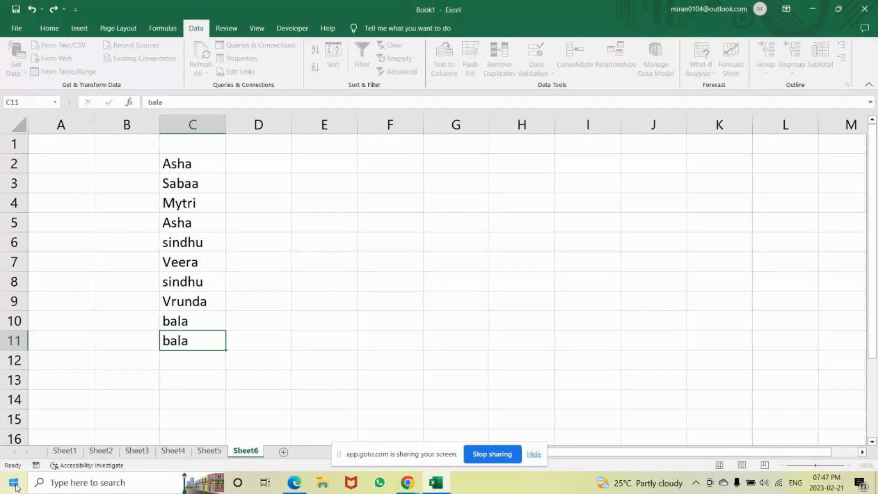
{"action": "key", "text": "Return"}
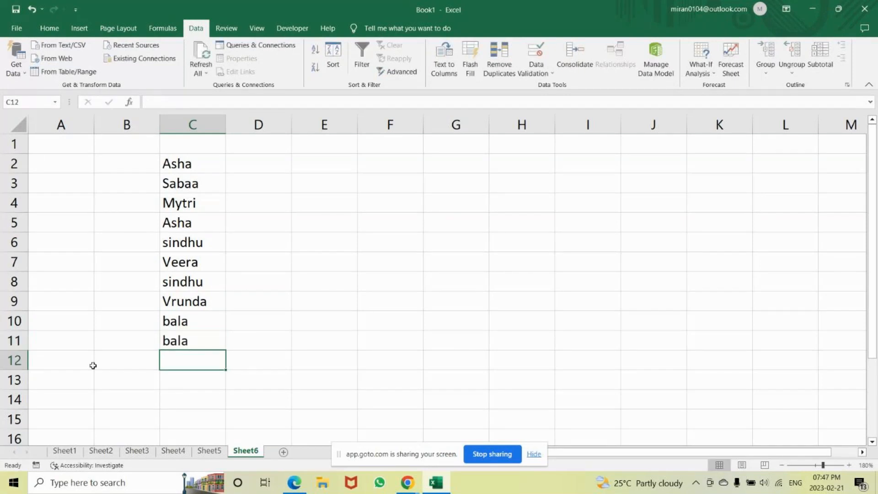
Remove the duplicate names from C2:C11, checking Column C without headers, and select the remaining list.
{"action": "left_click", "coordinate": [187, 162]}
{"action": "left_click_drag", "start_coordinate": [186, 162], "coordinate": [182, 337]}
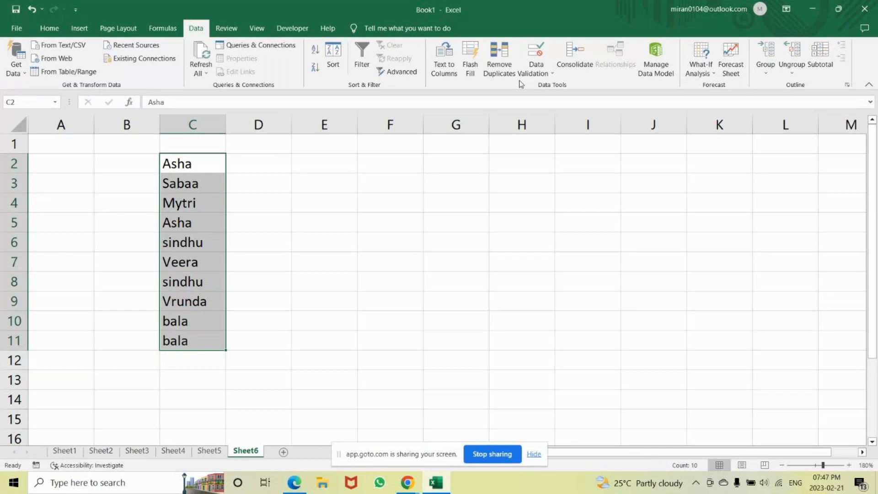
{"action": "left_click", "coordinate": [499, 54]}
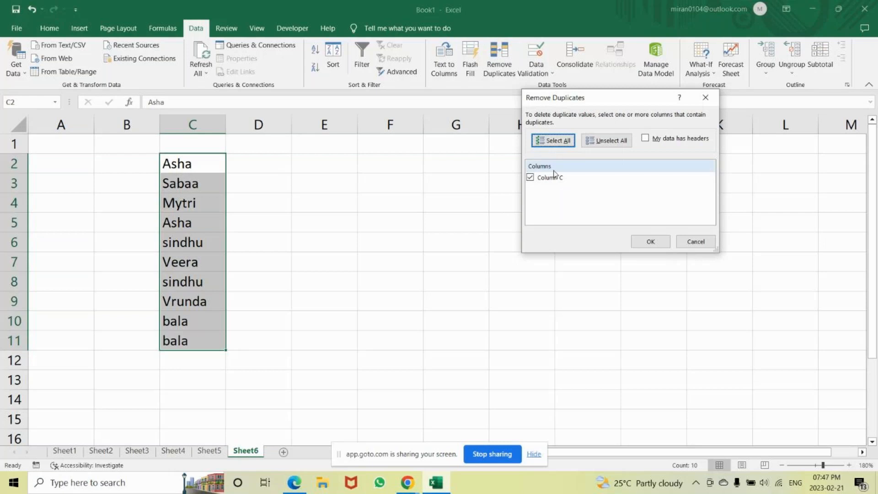
{"action": "left_click", "coordinate": [651, 242]}
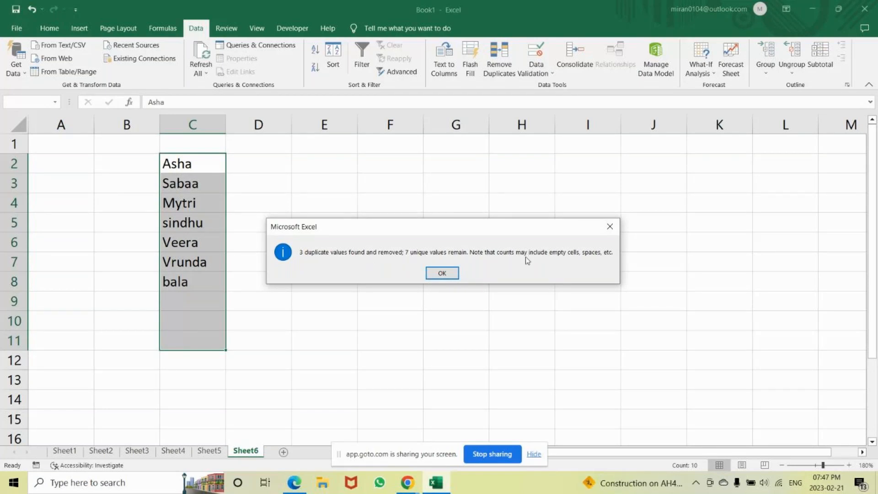
{"action": "left_click", "coordinate": [442, 272]}
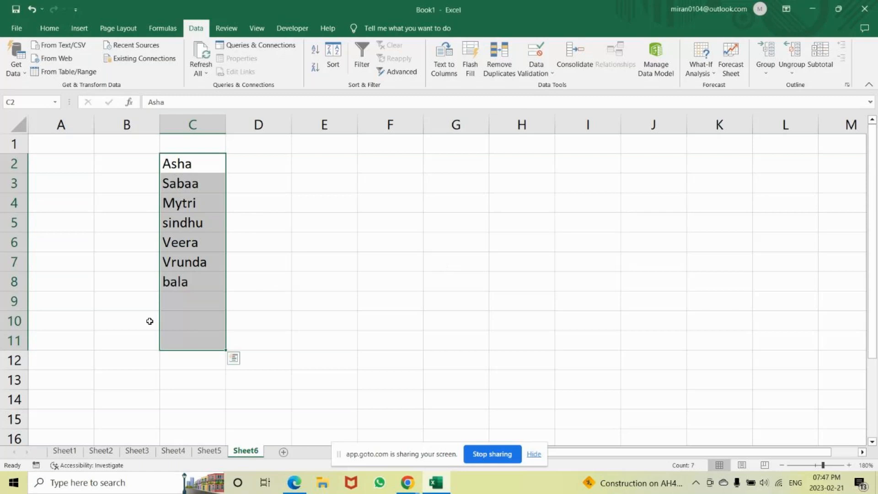
{"action": "left_click", "coordinate": [188, 302]}
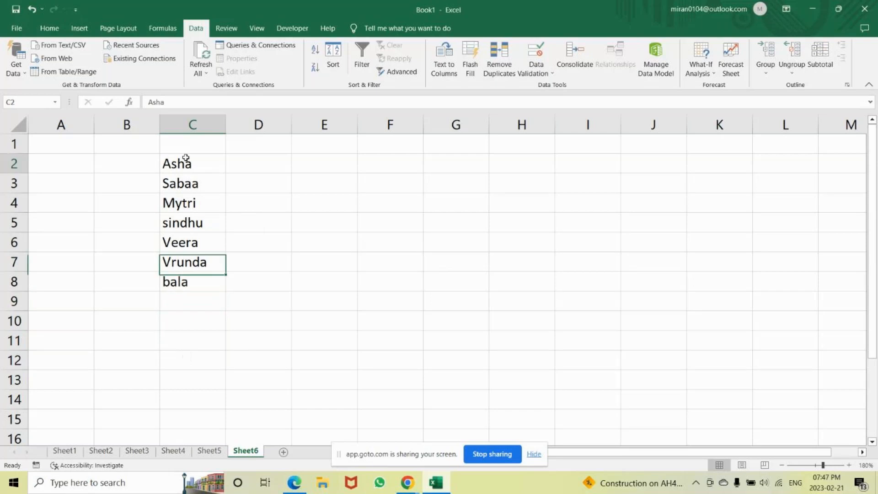
{"action": "left_click_drag", "start_coordinate": [181, 161], "coordinate": [186, 302]}
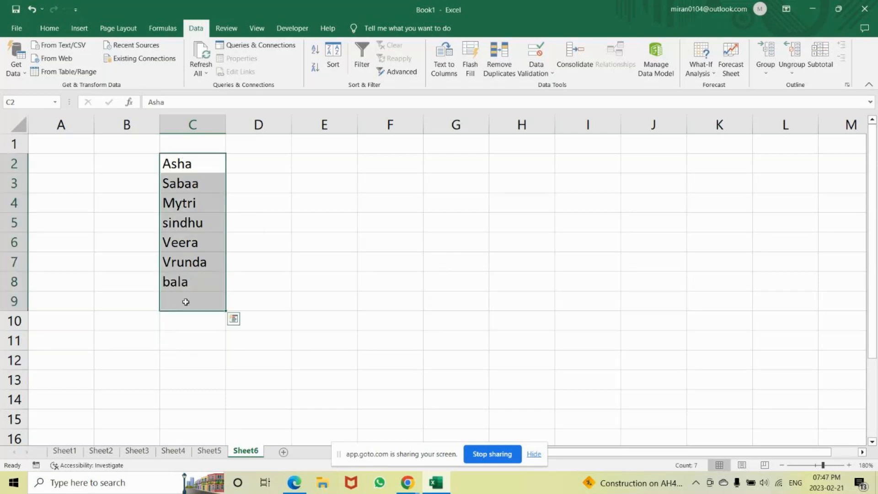
Minimize the open windows, switch to File Explorer and open the workbook Advance Excel Attendees (5) from Downloads.
{"action": "left_click", "coordinate": [819, 13]}
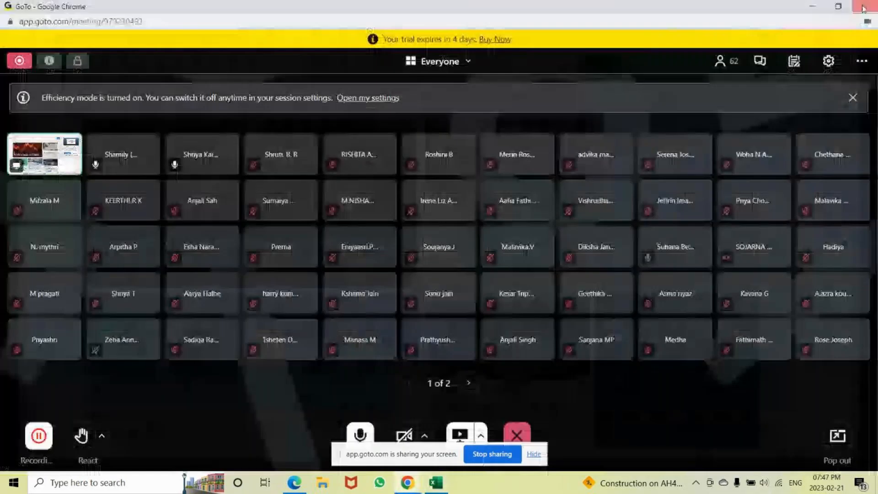
{"action": "left_click", "coordinate": [839, 6]}
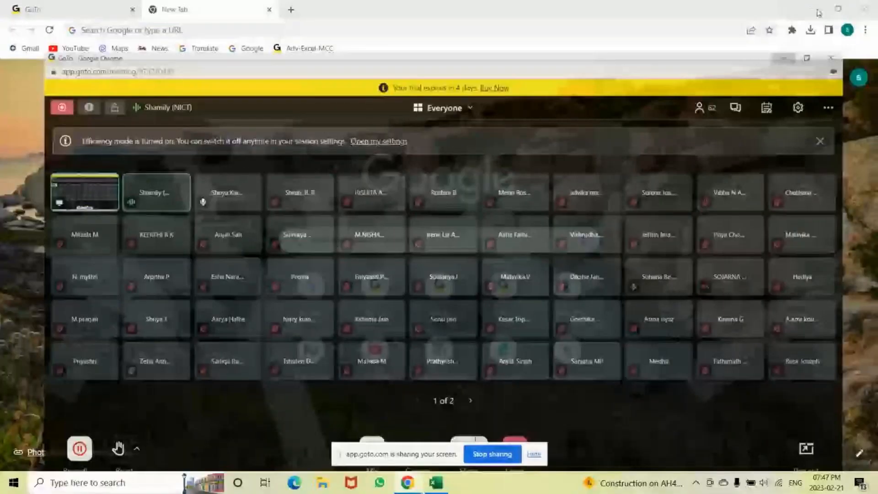
{"action": "left_click", "coordinate": [819, 12]}
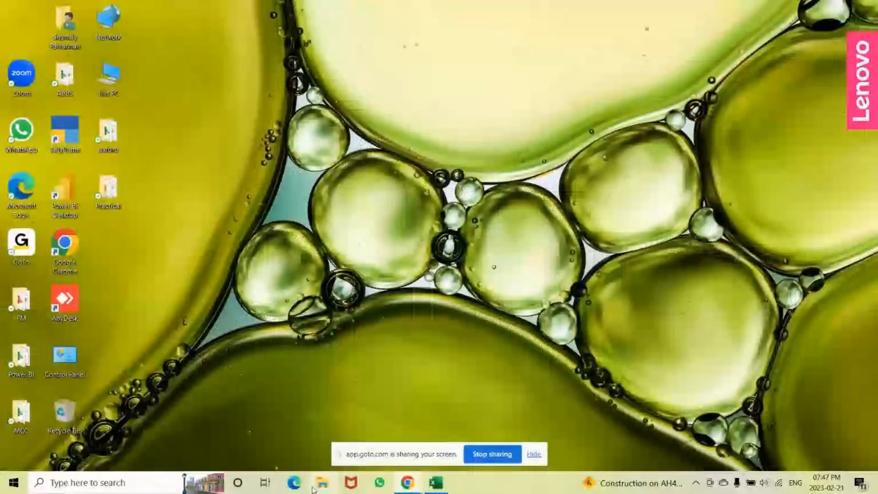
{"action": "left_click", "coordinate": [322, 483]}
{"action": "left_click", "coordinate": [47, 269]}
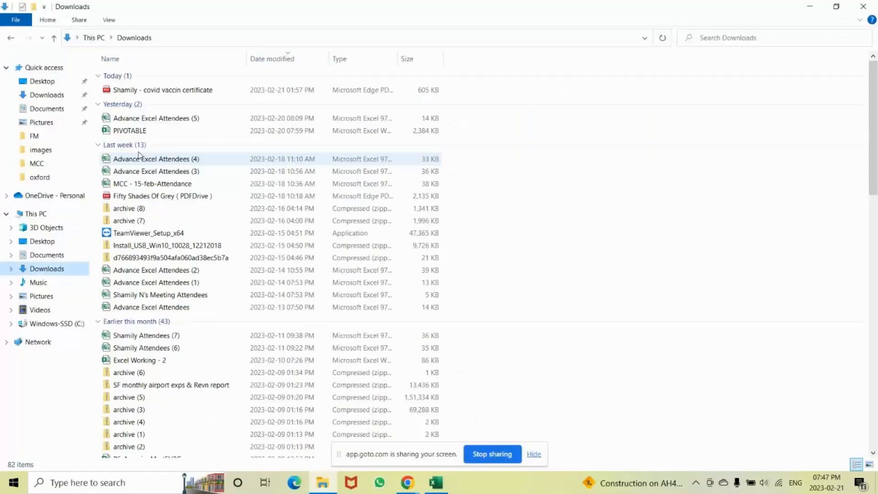
{"action": "left_click", "coordinate": [151, 119]}
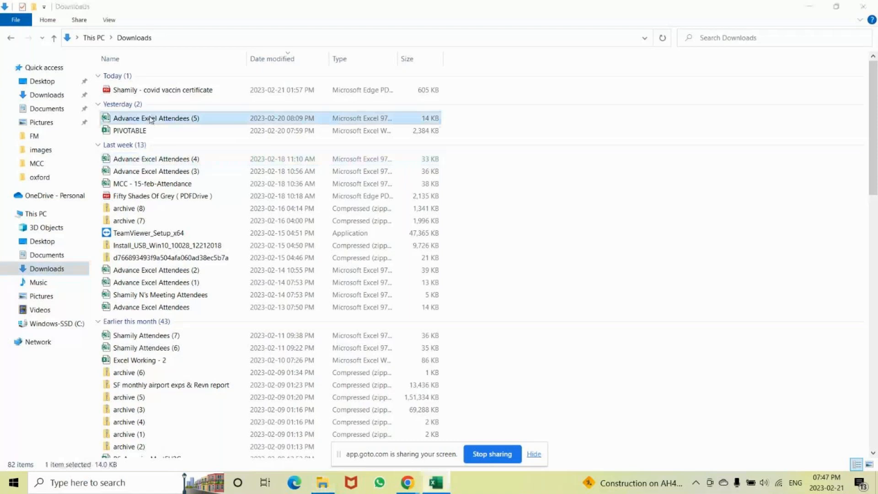
{"action": "double_click", "coordinate": [151, 119]}
Examine the attendee Name column for people who are listed more than once.
{"action": "left_click_drag", "start_coordinate": [41, 192], "coordinate": [50, 222]}
{"action": "left_click_drag", "start_coordinate": [37, 263], "coordinate": [30, 286]}
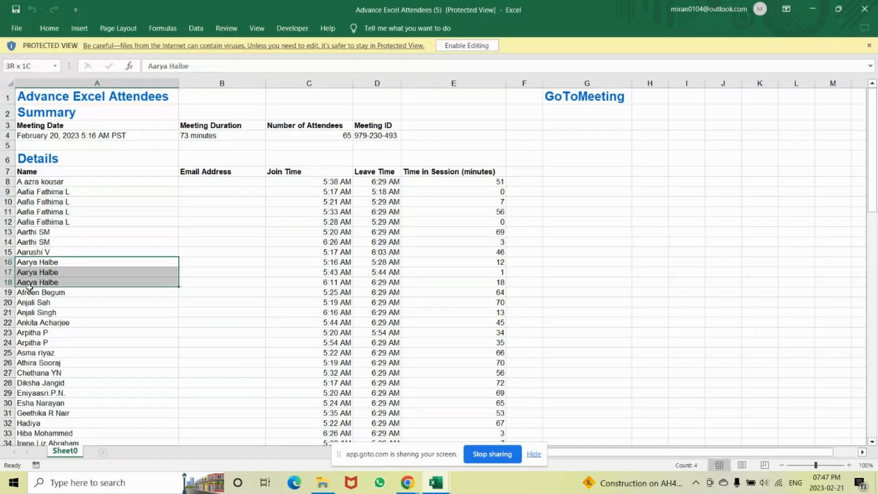
{"action": "left_click", "coordinate": [29, 315]}
{"action": "scroll", "coordinate": [35, 324], "scroll_direction": "down", "scroll_amount": 2}
{"action": "left_click_drag", "start_coordinate": [39, 325], "coordinate": [56, 386]}
{"action": "scroll", "coordinate": [256, 220], "scroll_direction": "up", "scroll_amount": 2}
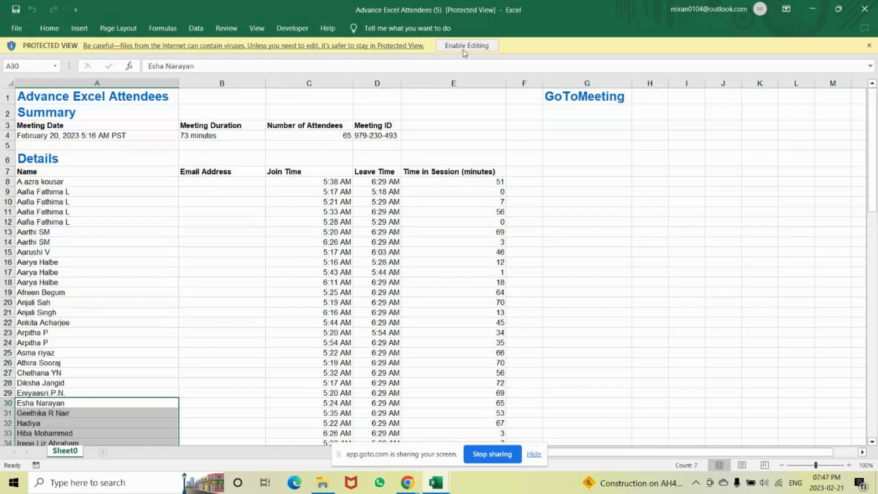
Enable editing for the attendee workbook and select the attendee names in column A from A8 downward.
{"action": "left_click", "coordinate": [466, 46]}
{"action": "left_click_drag", "start_coordinate": [51, 215], "coordinate": [62, 418]}
{"action": "scroll", "coordinate": [53, 347], "scroll_direction": "up", "scroll_amount": 1}
{"action": "scroll", "coordinate": [53, 347], "scroll_direction": "up", "scroll_amount": 19}
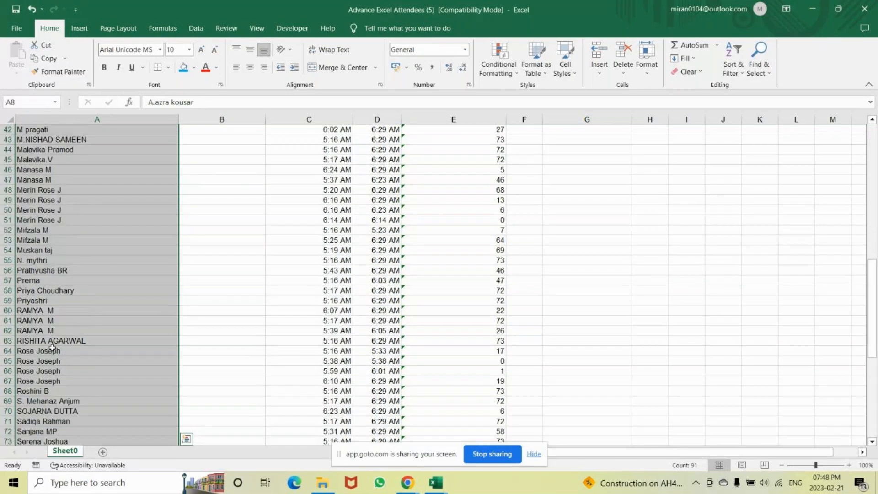
Try to remove duplicates from the attendee list with the selection expanded, comparing all five columns and treating row 7 as headers.
{"action": "scroll", "coordinate": [52, 344], "scroll_direction": "up", "scroll_amount": 3}
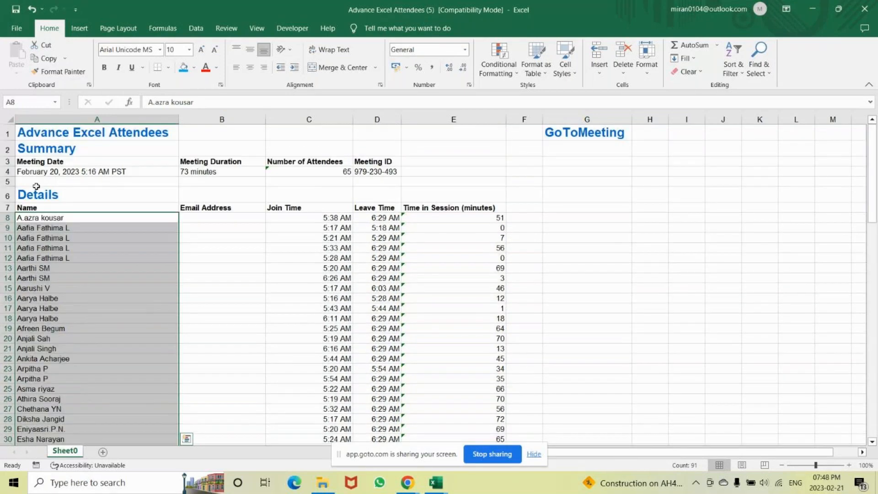
{"action": "left_click", "coordinate": [201, 30]}
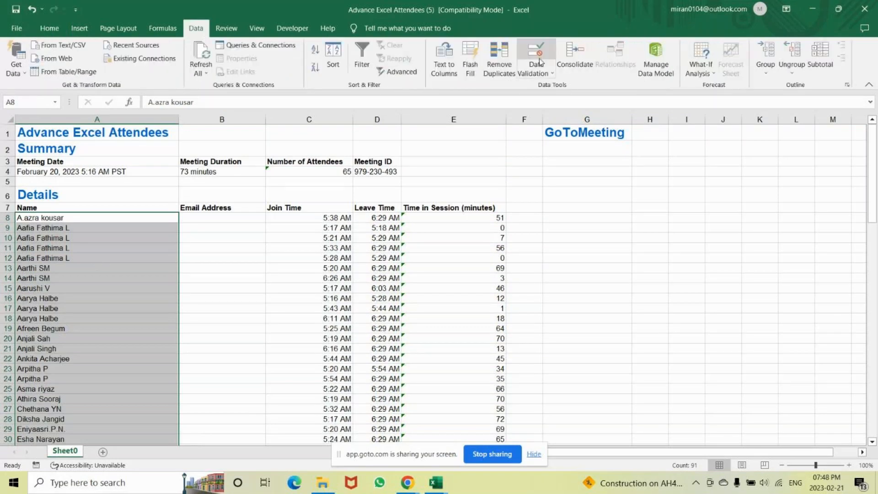
{"action": "left_click", "coordinate": [501, 58]}
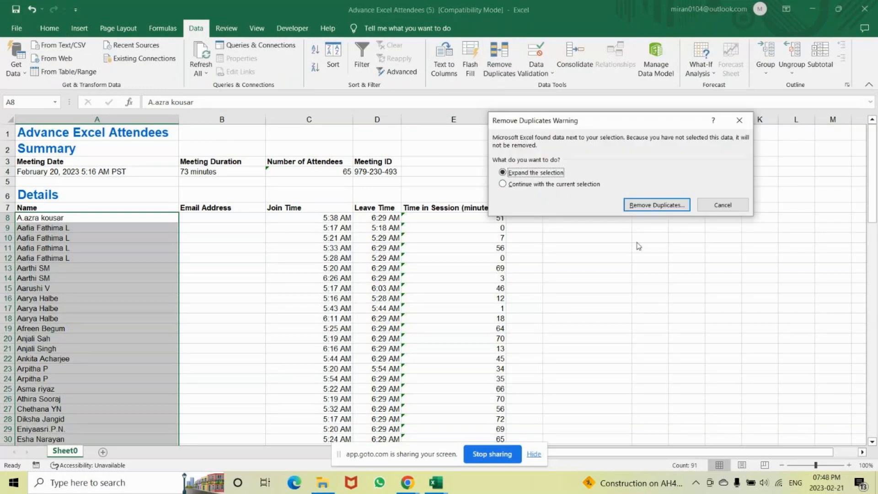
{"action": "left_click", "coordinate": [657, 205]}
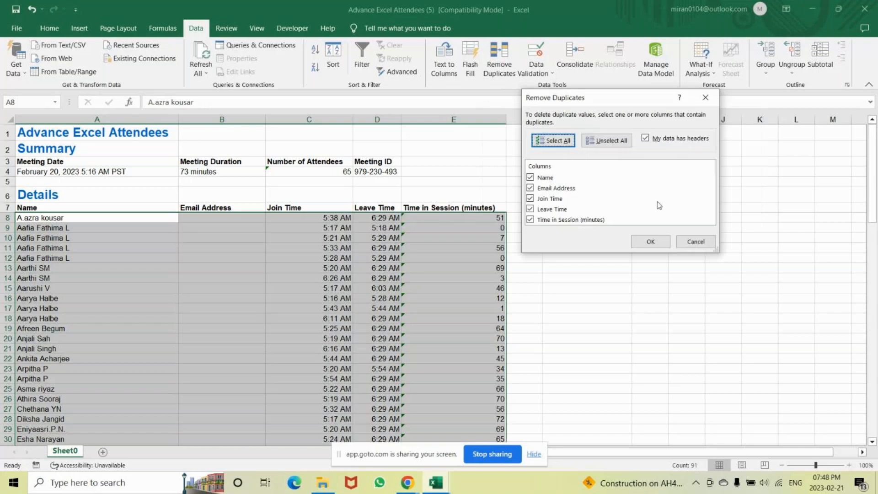
{"action": "left_click", "coordinate": [658, 241]}
{"action": "key", "text": "Return"}
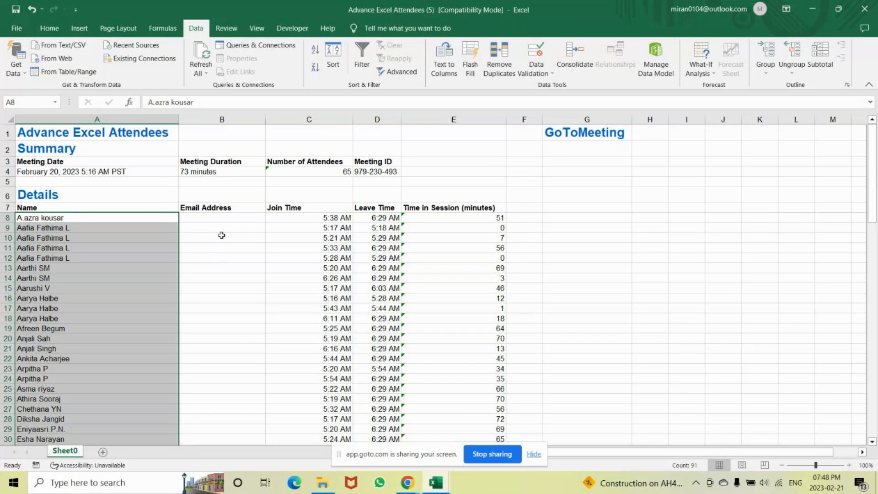
Remove duplicate attendee rows with the selection expanded to the adjacent data, comparing only the Name column.
{"action": "left_click", "coordinate": [507, 64]}
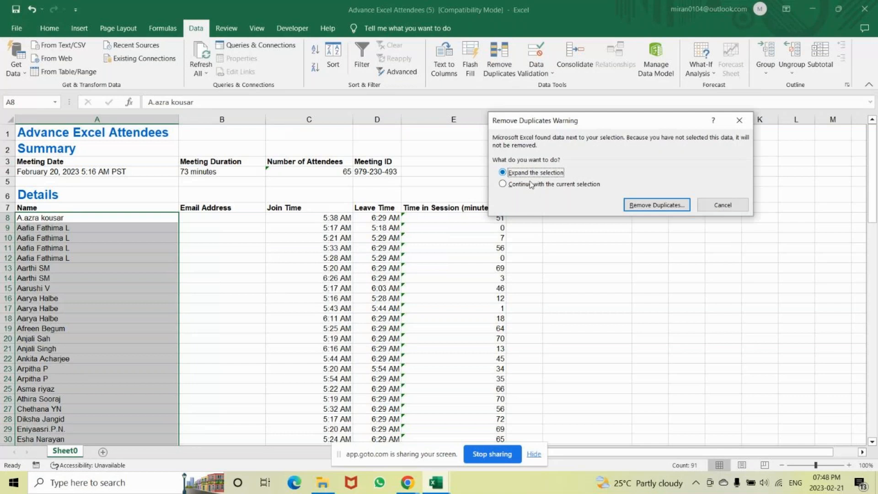
{"action": "left_click", "coordinate": [554, 186]}
{"action": "left_click", "coordinate": [548, 174]}
{"action": "left_click", "coordinate": [659, 205]}
{"action": "left_click", "coordinate": [530, 188]}
{"action": "left_click", "coordinate": [530, 198]}
{"action": "left_click", "coordinate": [530, 209]}
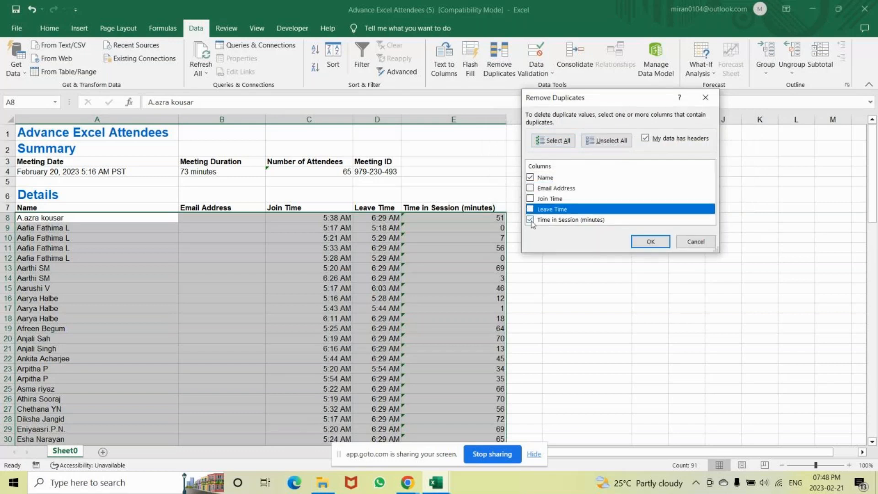
{"action": "left_click", "coordinate": [531, 220]}
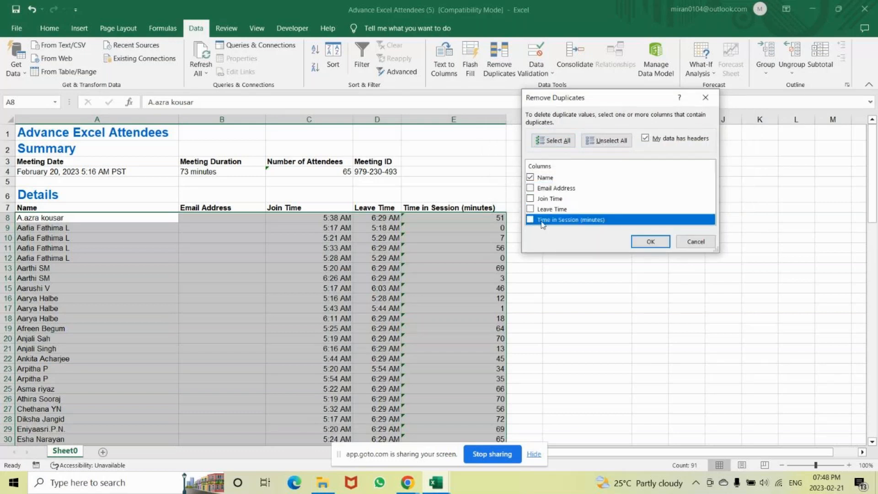
{"action": "left_click", "coordinate": [650, 242]}
{"action": "left_click", "coordinate": [429, 274]}
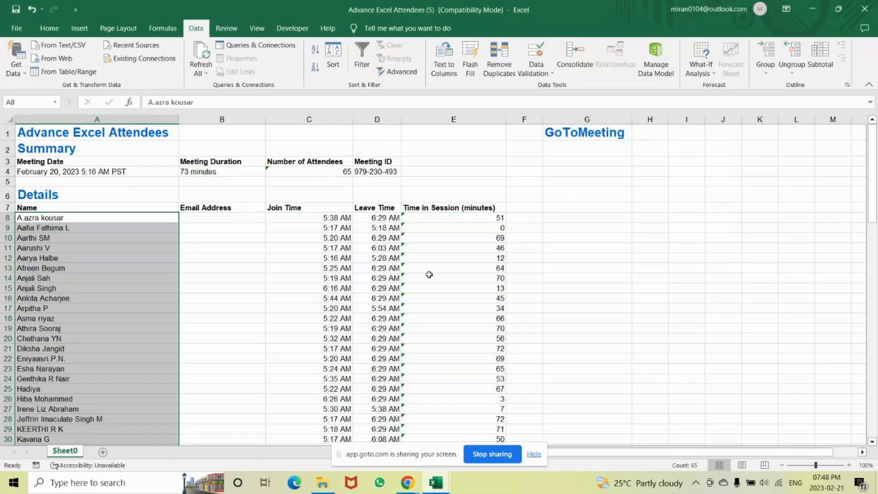
Examine the Name column down to its last entry in row 72 for any remaining repeated names.
{"action": "scroll", "coordinate": [44, 228], "scroll_direction": "down", "scroll_amount": 3}
{"action": "left_click", "coordinate": [55, 250]}
{"action": "scroll", "coordinate": [62, 279], "scroll_direction": "down", "scroll_amount": 6}
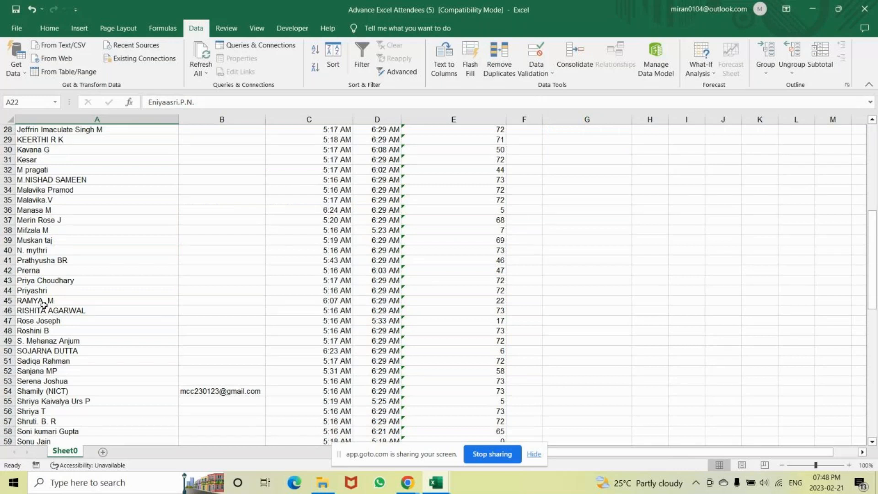
{"action": "scroll", "coordinate": [39, 280], "scroll_direction": "down", "scroll_amount": 3}
{"action": "scroll", "coordinate": [39, 280], "scroll_direction": "down", "scroll_amount": 4}
{"action": "left_click", "coordinate": [40, 242]}
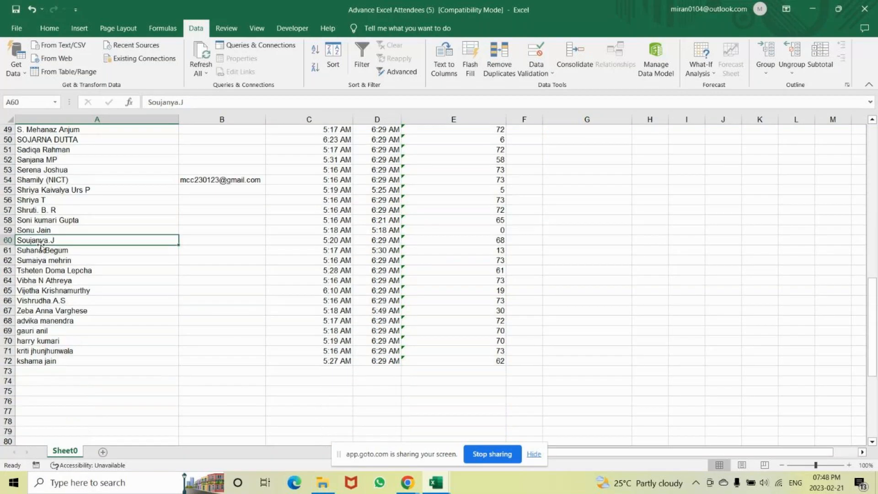
{"action": "left_click", "coordinate": [23, 340]}
{"action": "left_click", "coordinate": [31, 363]}
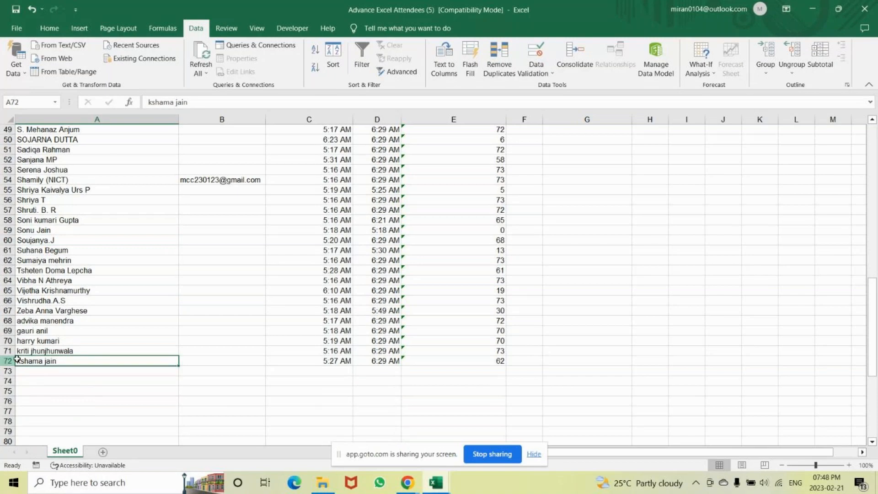
Copy the last attendee name from A72 into A73 and change its first letter to a capital K.
{"action": "key", "text": "ctrl+c"}
{"action": "left_click", "coordinate": [25, 368]}
{"action": "key", "text": "ctrl+v"}
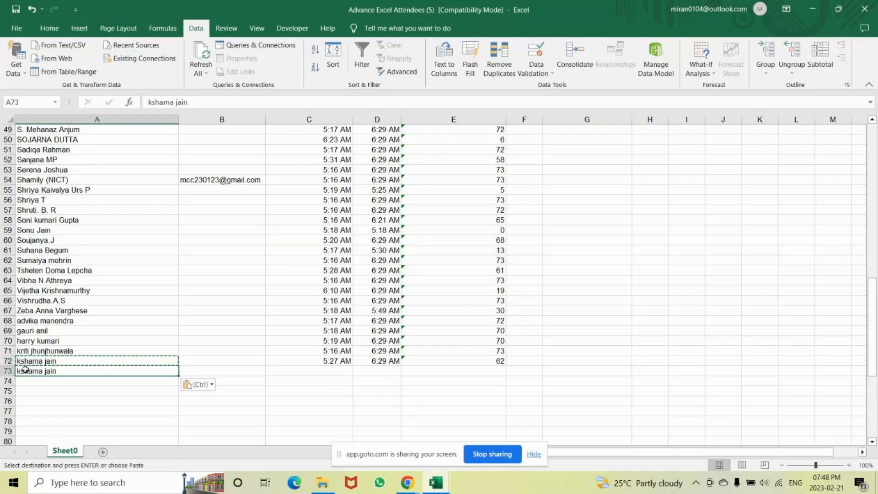
{"action": "double_click", "coordinate": [24, 370]}
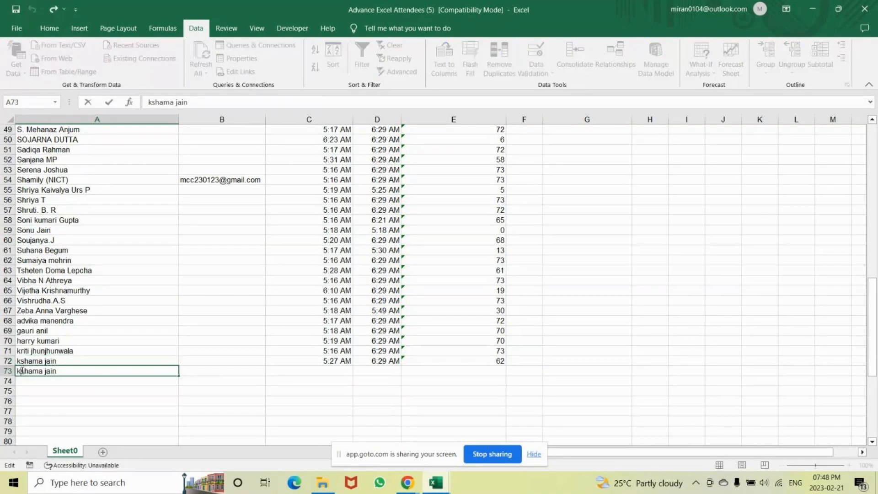
{"action": "key", "text": "BackSpace"}
{"action": "type", "text": "K"}
{"action": "key", "text": "Return"}
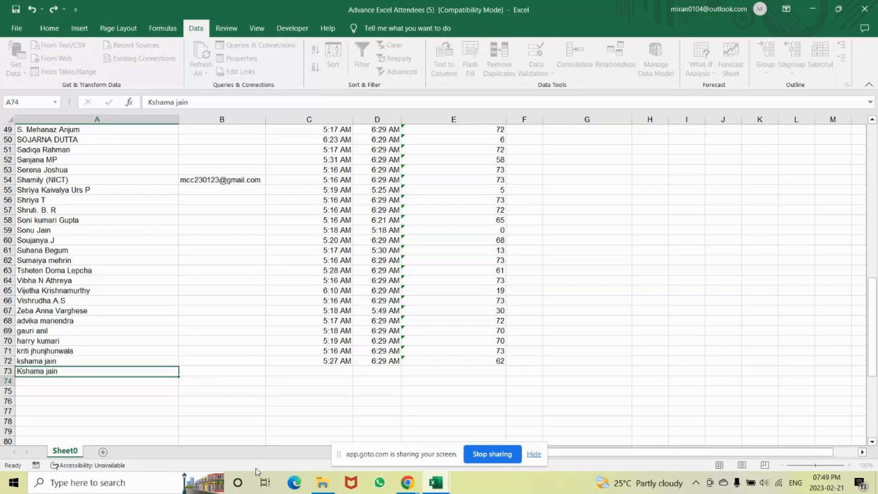
{"action": "key", "text": "Up"}
{"action": "key", "text": "Up"}
{"action": "left_click", "coordinate": [48, 371]}
Select A7:A73 and remove duplicate rows with the selection expanded, comparing only the Name column.
{"action": "scroll", "coordinate": [48, 371], "scroll_direction": "up", "scroll_amount": 4}
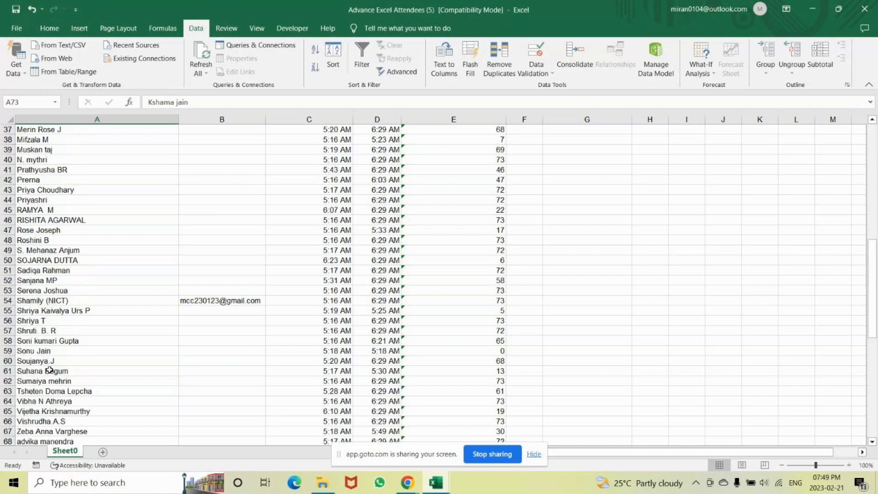
{"action": "scroll", "coordinate": [50, 371], "scroll_direction": "up", "scroll_amount": 12}
{"action": "left_click_drag", "start_coordinate": [45, 208], "coordinate": [91, 402]}
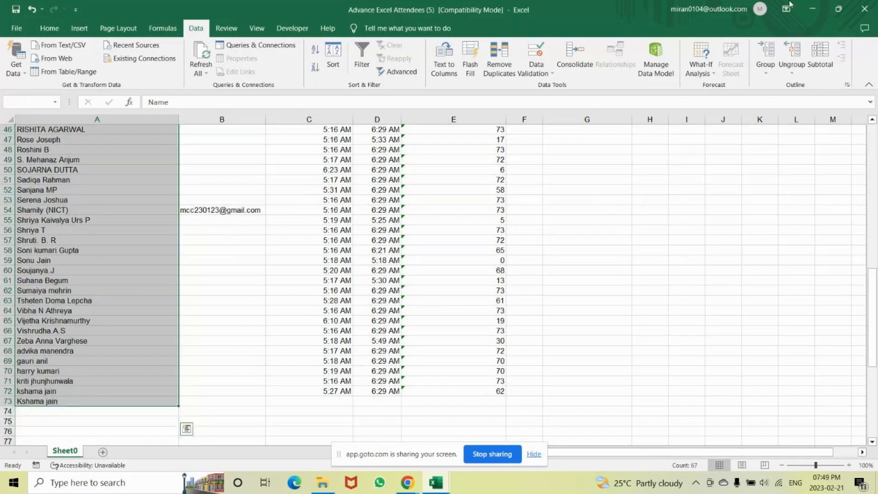
{"action": "left_click", "coordinate": [505, 58]}
{"action": "key", "text": "Return"}
{"action": "left_click", "coordinate": [530, 187]}
{"action": "left_click", "coordinate": [531, 198]}
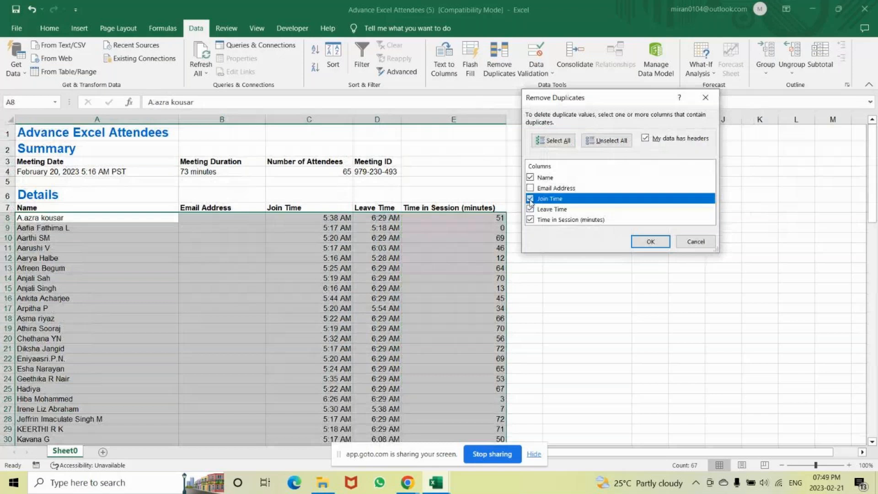
{"action": "left_click", "coordinate": [531, 209]}
{"action": "left_click", "coordinate": [531, 219]}
{"action": "key", "text": "Return"}
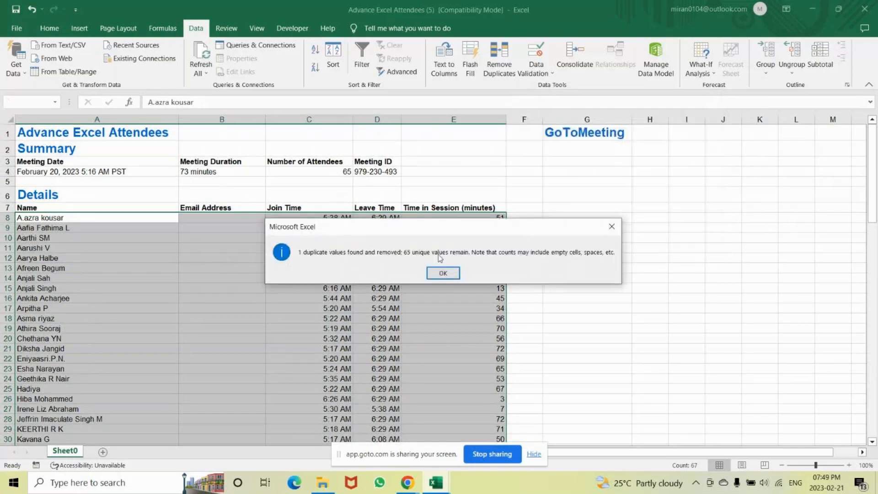
{"action": "left_click_drag", "start_coordinate": [445, 231], "coordinate": [669, 231]}
{"action": "left_click", "coordinate": [672, 272]}
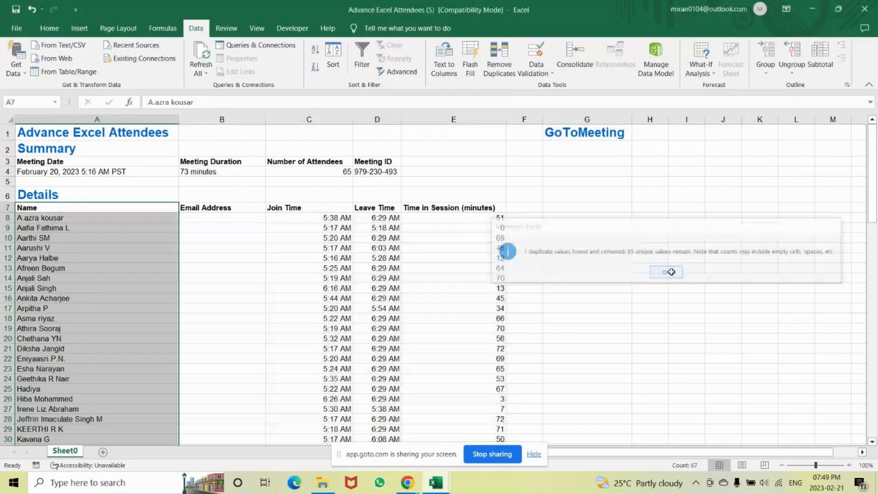
Check the end of the attendee list around row 73, and close the attendee workbook.
{"action": "scroll", "coordinate": [378, 272], "scroll_direction": "down", "scroll_amount": 7}
{"action": "scroll", "coordinate": [379, 271], "scroll_direction": "down", "scroll_amount": 10}
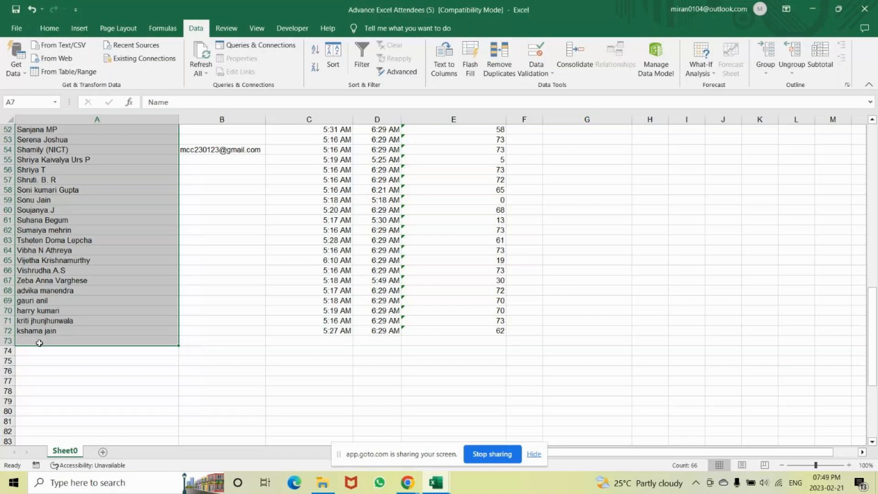
{"action": "scroll", "coordinate": [40, 343], "scroll_direction": "up", "scroll_amount": 17}
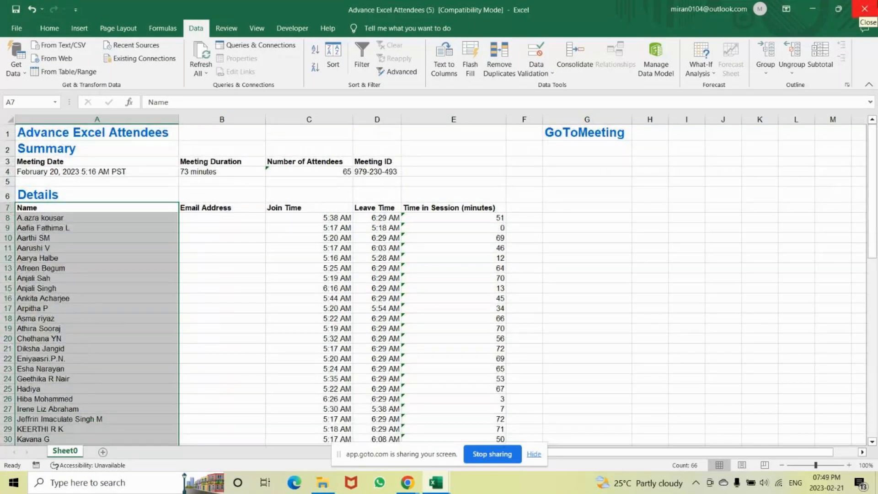
{"action": "left_click", "coordinate": [874, 6]}
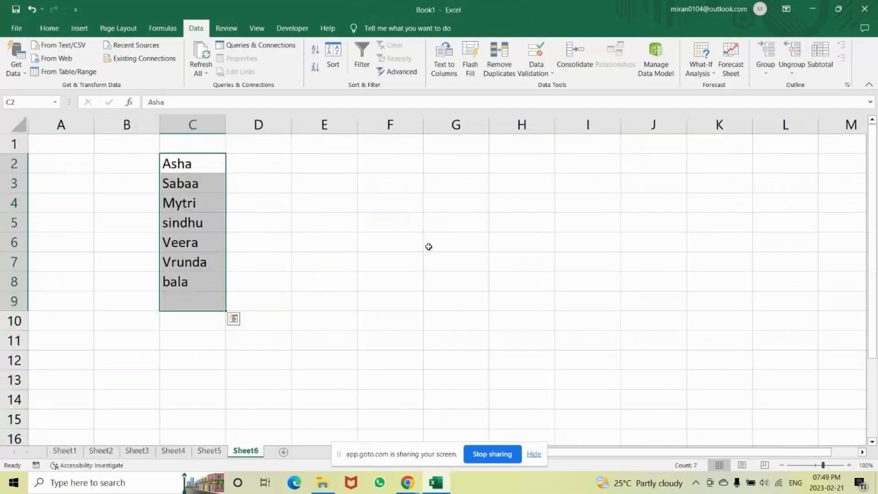
Run Remove Duplicates on C2:C12 in Sheet6 of Book1 and select the blank cell C9 below the list.
{"action": "left_click_drag", "start_coordinate": [183, 163], "coordinate": [194, 329]}
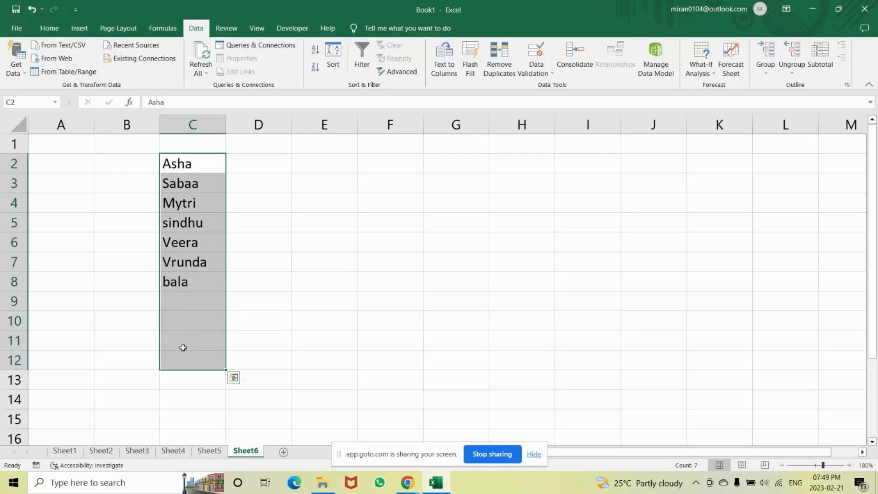
{"action": "left_click", "coordinate": [507, 51]}
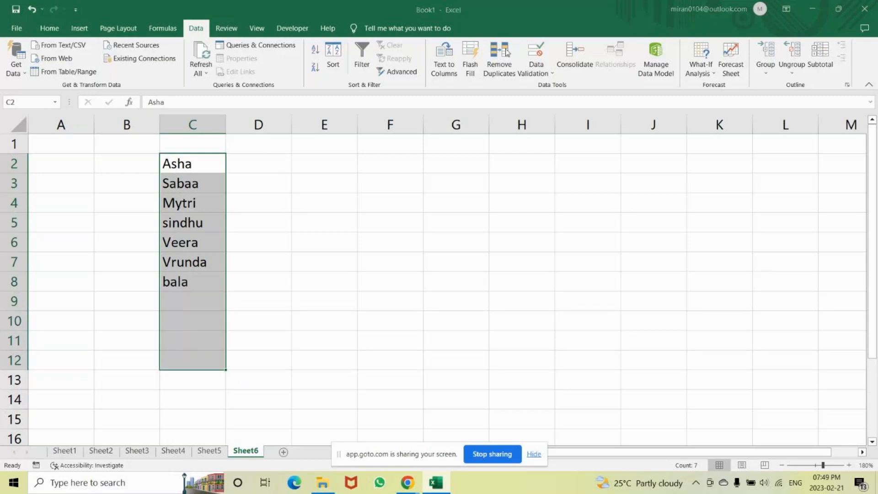
{"action": "left_click", "coordinate": [650, 241]}
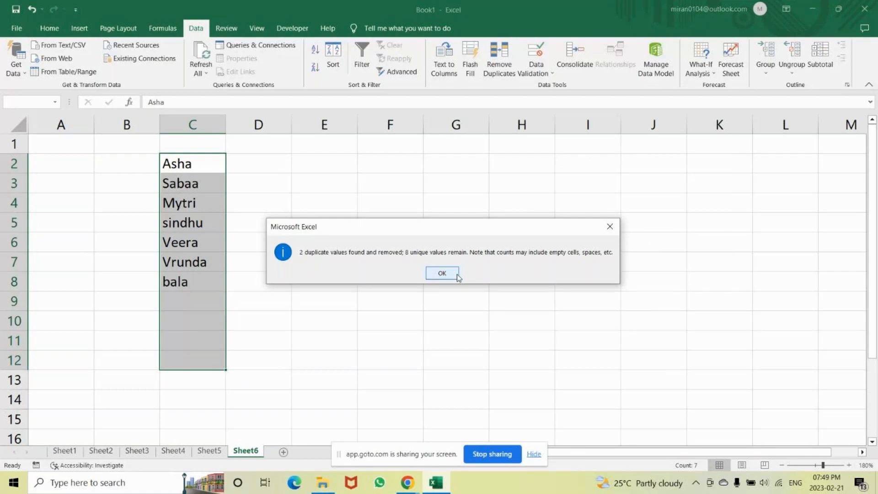
{"action": "left_click", "coordinate": [442, 273]}
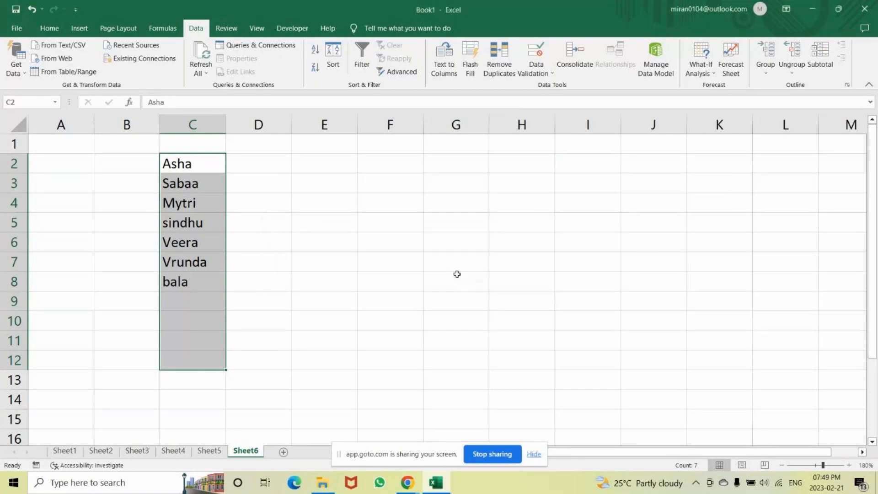
{"action": "left_click", "coordinate": [322, 286]}
{"action": "left_click_drag", "start_coordinate": [192, 301], "coordinate": [197, 341]}
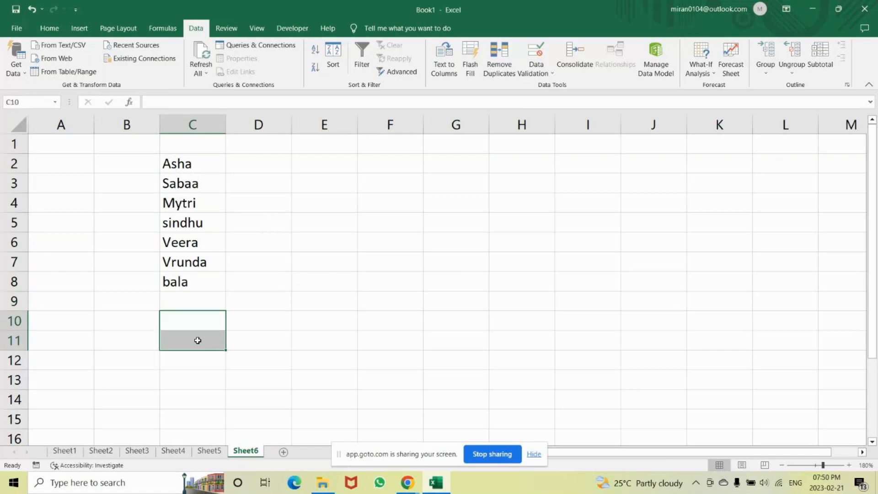
{"action": "left_click", "coordinate": [192, 303]}
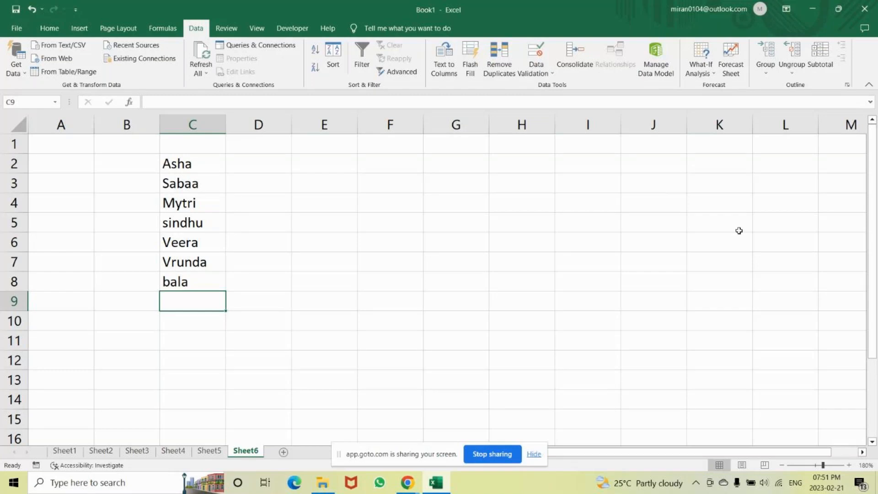
Open the system calendar and view the February 2023 dates 24, 25, 27 and 20, ending on Saturday 25.
{"action": "left_click", "coordinate": [827, 482]}
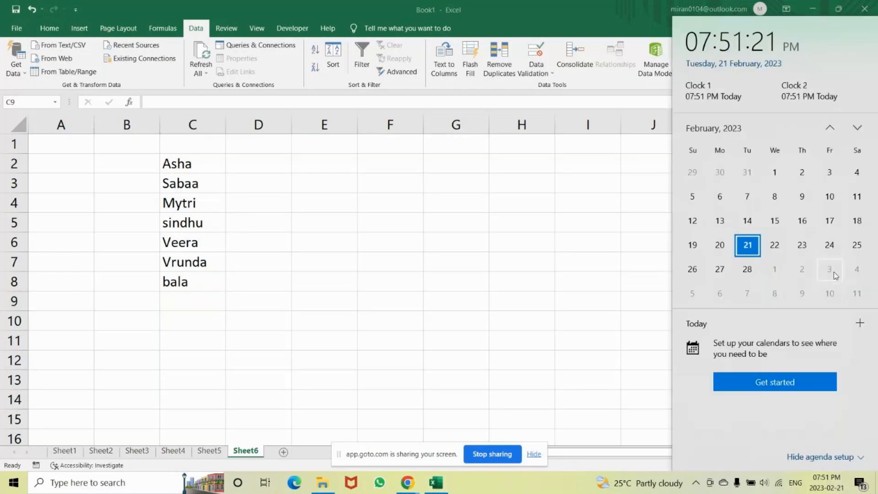
{"action": "left_click", "coordinate": [829, 248]}
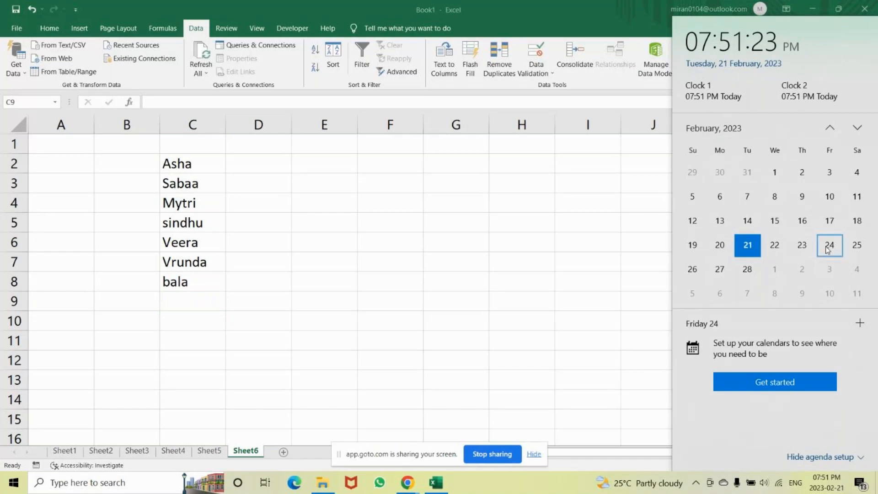
{"action": "left_click", "coordinate": [856, 246]}
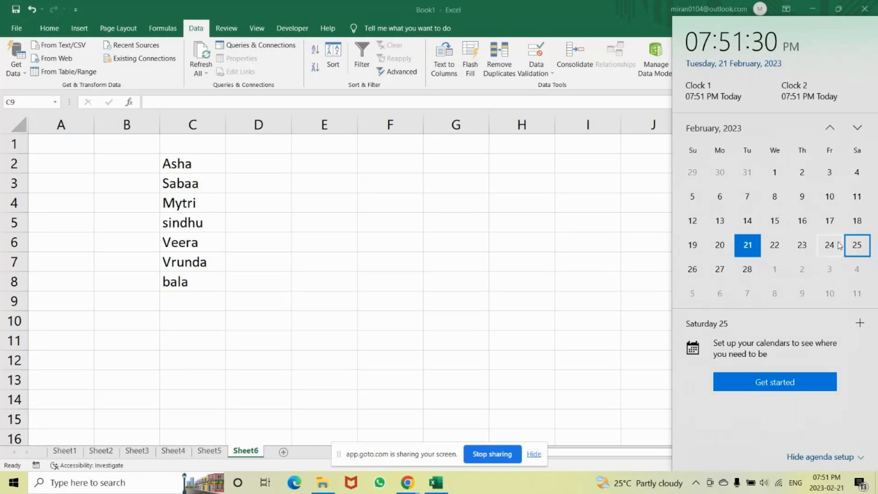
{"action": "left_click", "coordinate": [720, 275]}
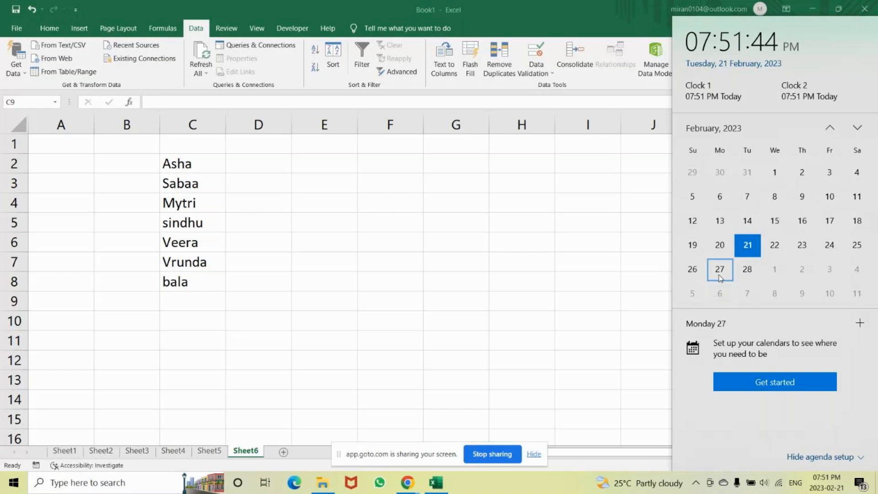
{"action": "left_click", "coordinate": [719, 250]}
{"action": "left_click", "coordinate": [830, 245]}
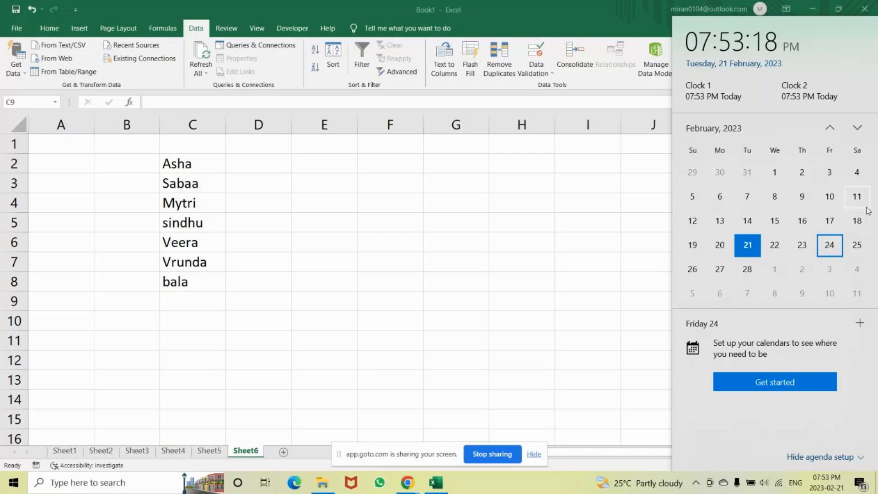
{"action": "left_click", "coordinate": [859, 246]}
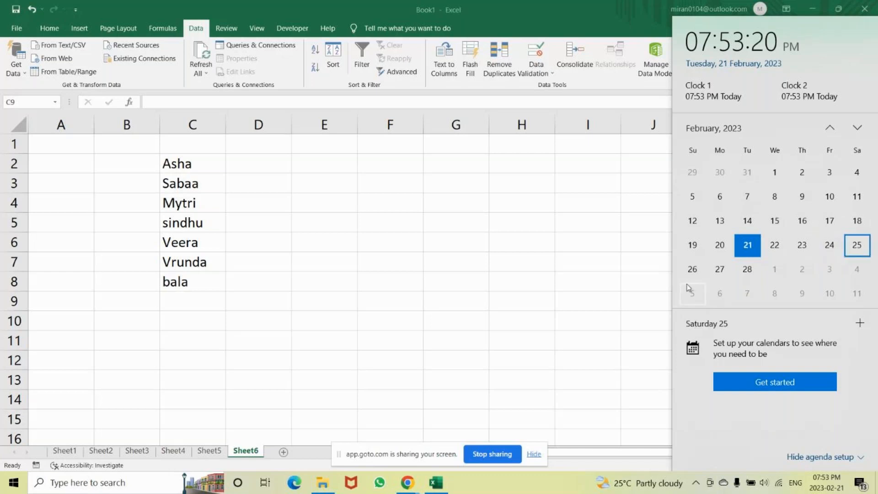
View Monday 27 and Saturday 25 February and Saturday 4 March in the system calendar, and close the calendar.
{"action": "left_click", "coordinate": [721, 271]}
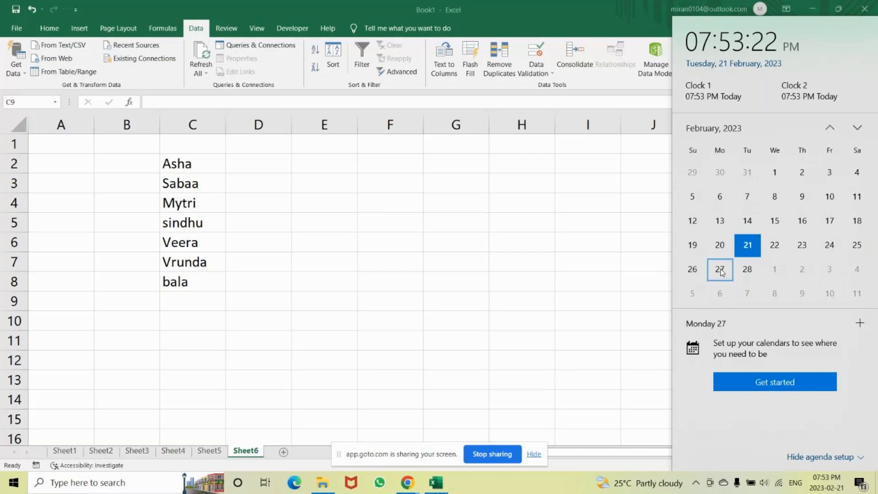
{"action": "left_click", "coordinate": [858, 246]}
{"action": "left_click", "coordinate": [721, 274]}
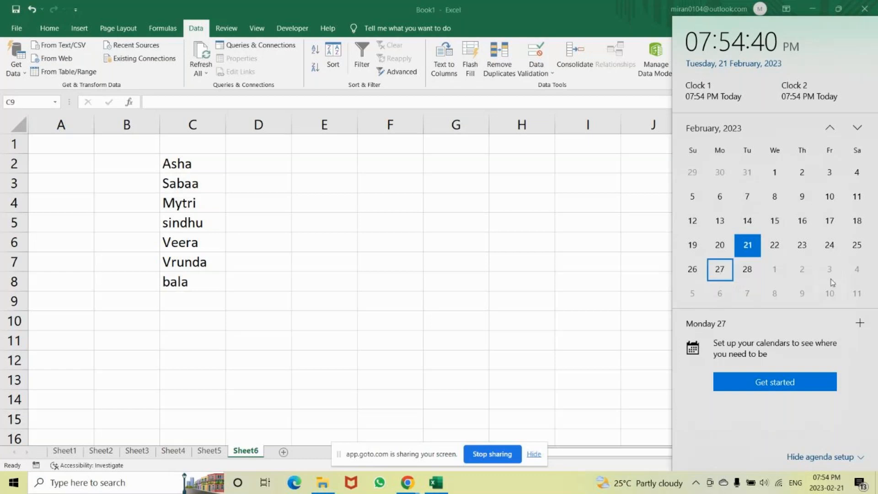
{"action": "left_click", "coordinate": [857, 271]}
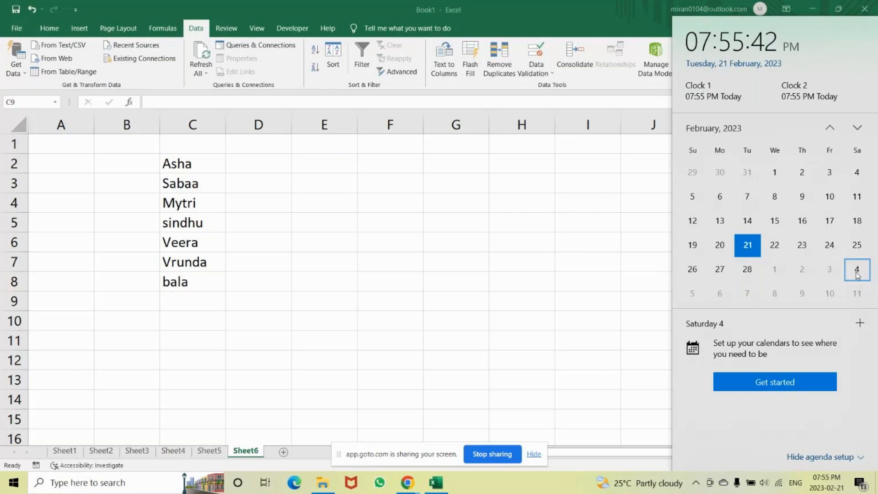
{"action": "left_click", "coordinate": [581, 230]}
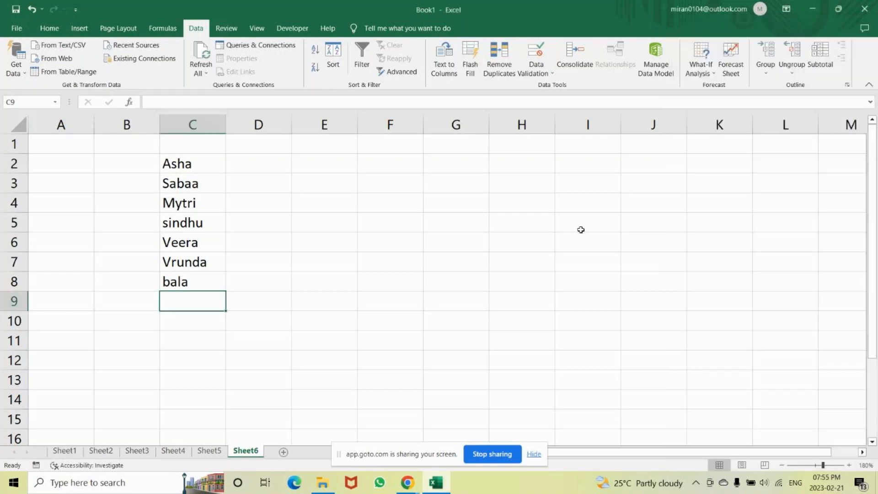
{"action": "left_click", "coordinate": [826, 483]}
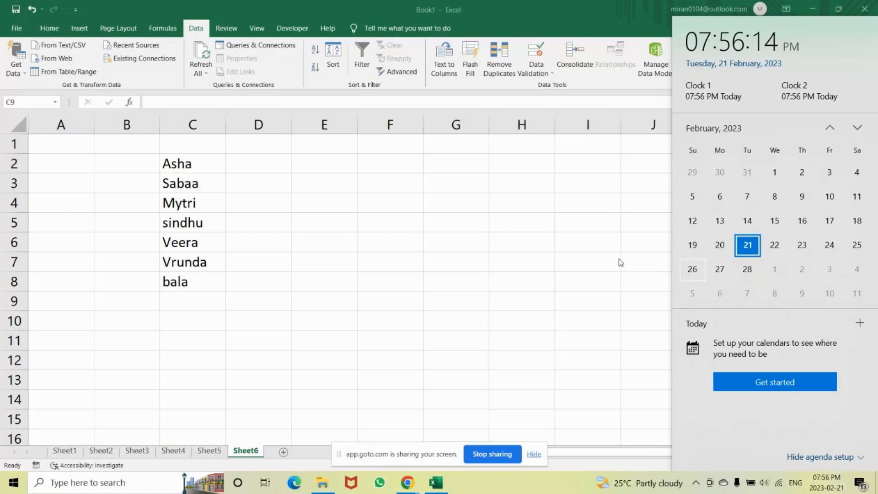
{"action": "left_click", "coordinate": [453, 162]}
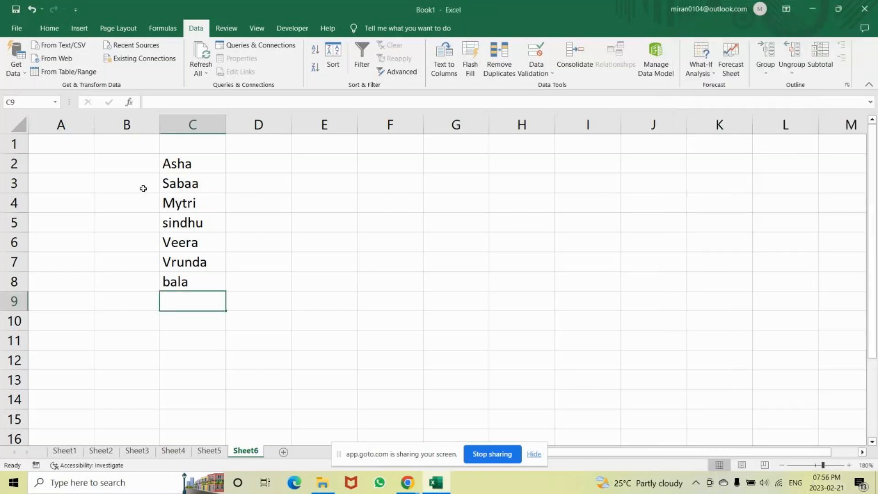
Select C2:C9 in Sheet6, and close the Book1 workbook without saving its changes.
{"action": "left_click_drag", "start_coordinate": [183, 163], "coordinate": [198, 294]}
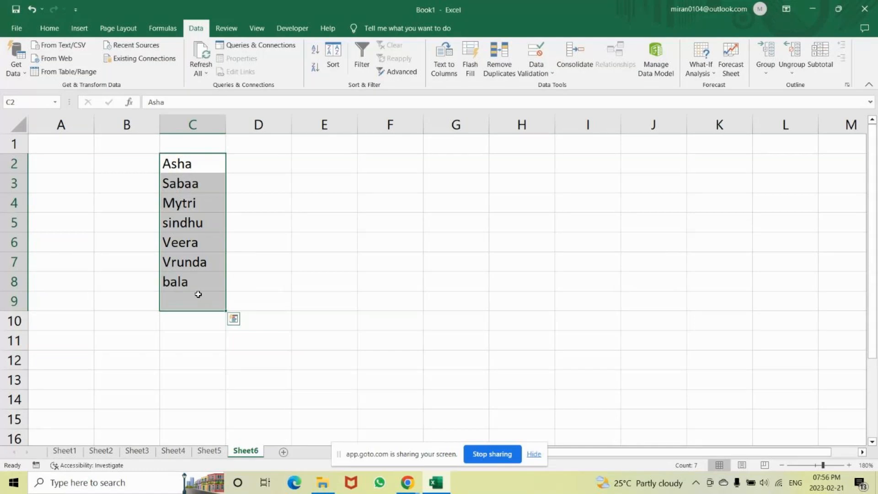
{"action": "key", "text": "ctrl+w"}
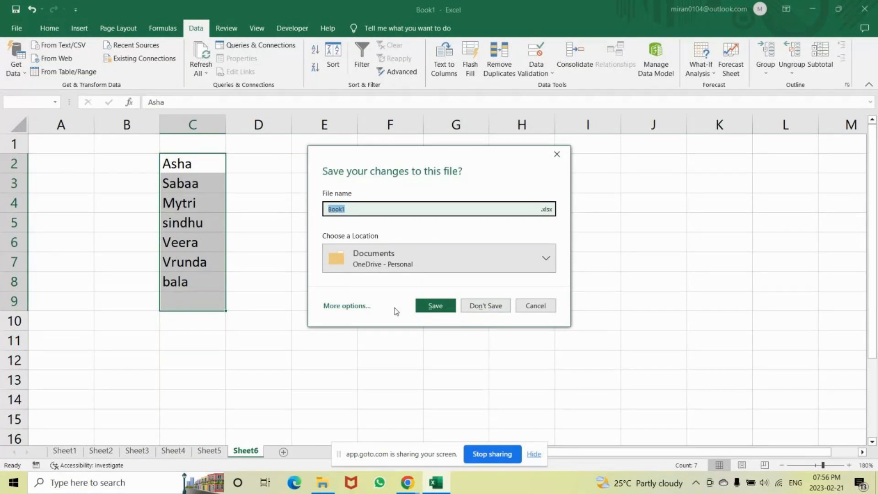
{"action": "left_click", "coordinate": [536, 306]}
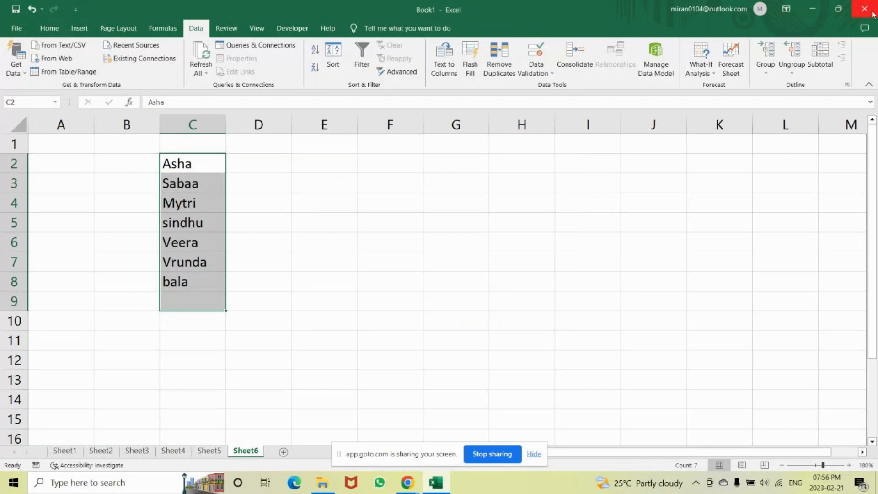
{"action": "left_click", "coordinate": [873, 12]}
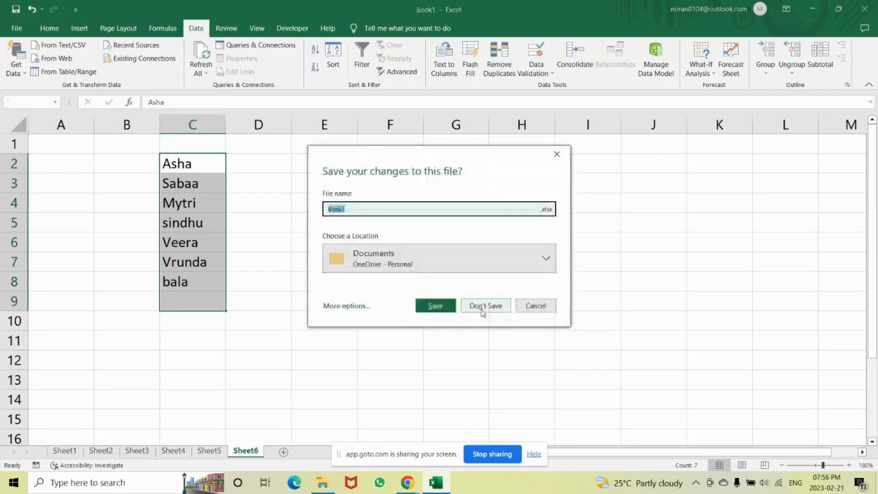
{"action": "left_click", "coordinate": [485, 306]}
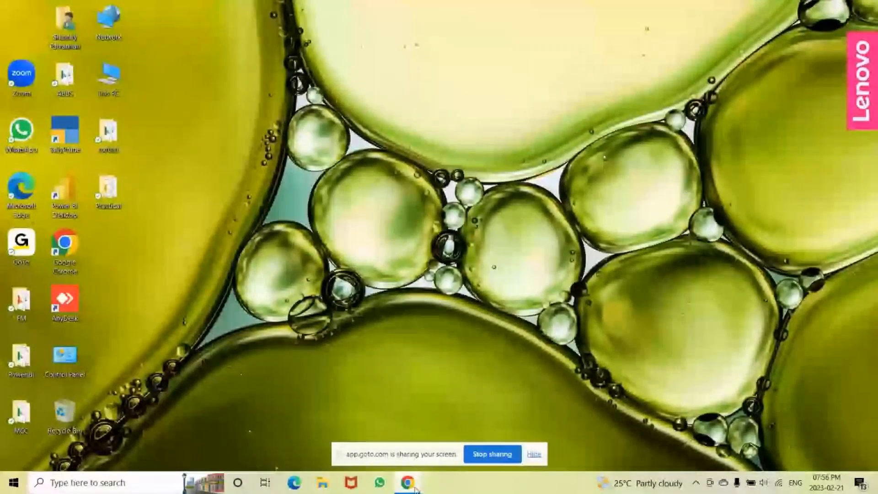
Switch to the GoTo meeting window in Chrome, and check Friday 24 February in the system calendar.
{"action": "mouse_move", "coordinate": [418, 489]}
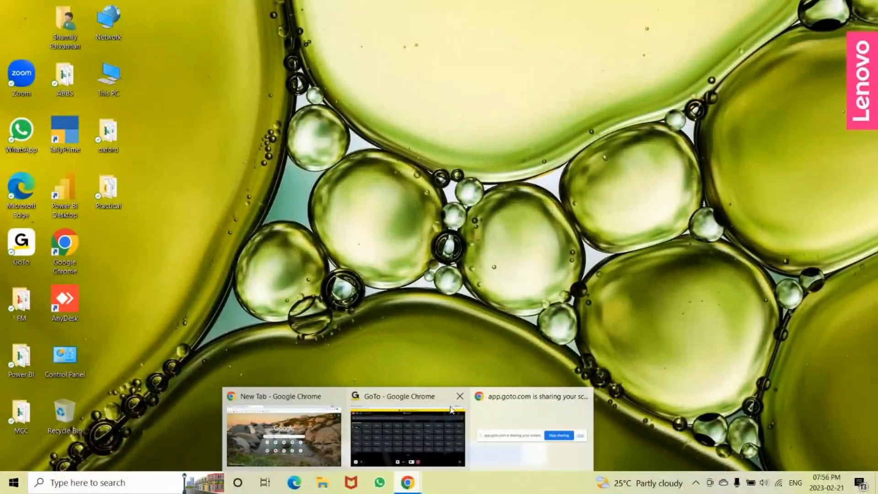
{"action": "left_click", "coordinate": [407, 434]}
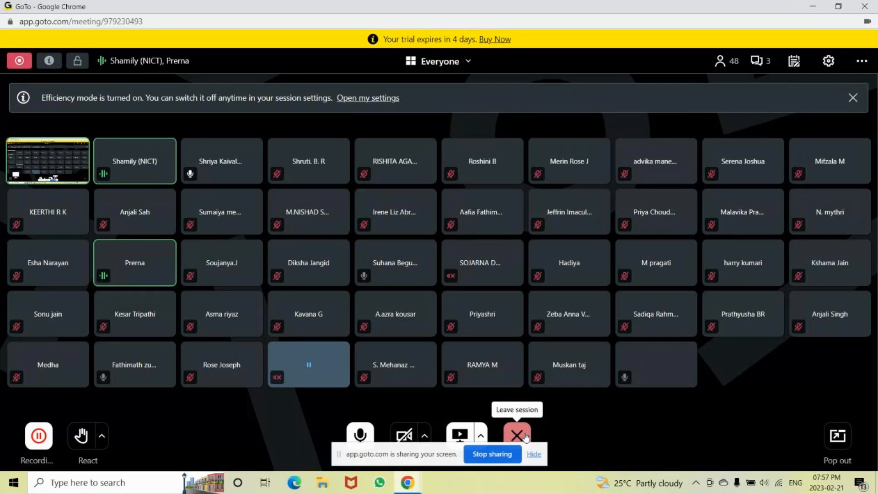
{"action": "left_click", "coordinate": [842, 479]}
{"action": "left_click", "coordinate": [829, 248]}
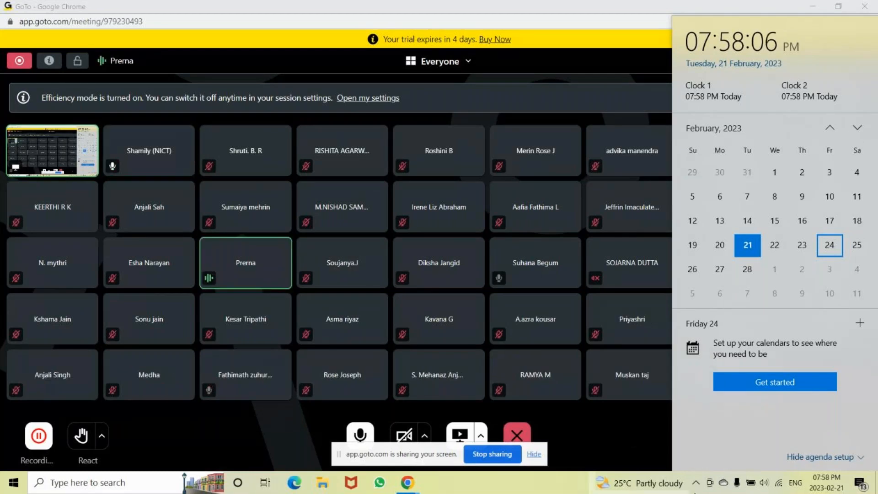
{"action": "left_click", "coordinate": [589, 454]}
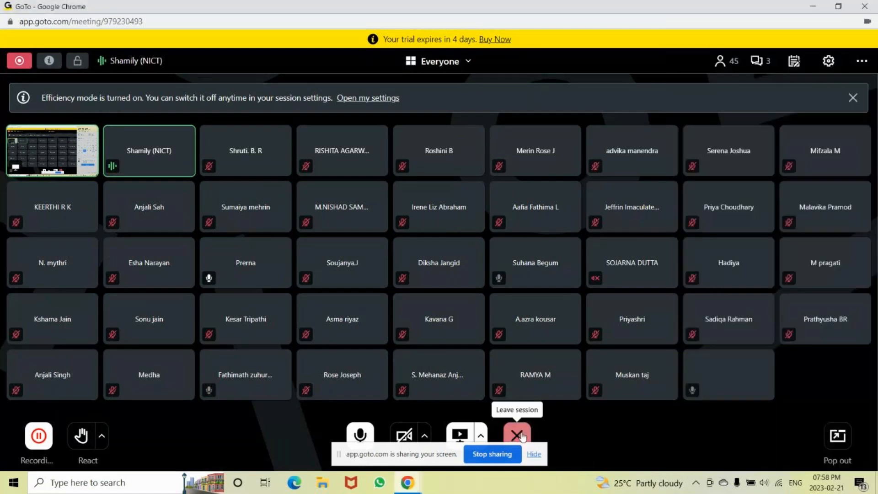
Bring up the choice to leave or end the GoTo session.
{"action": "left_click", "coordinate": [519, 435]}
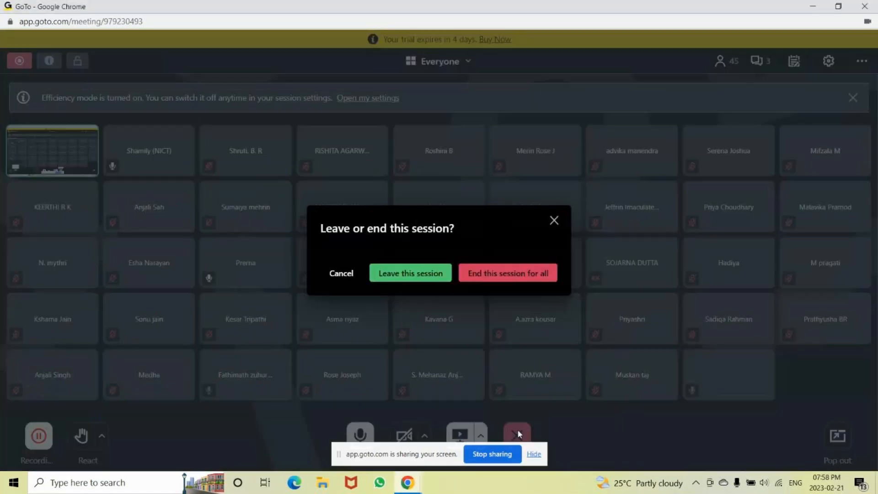